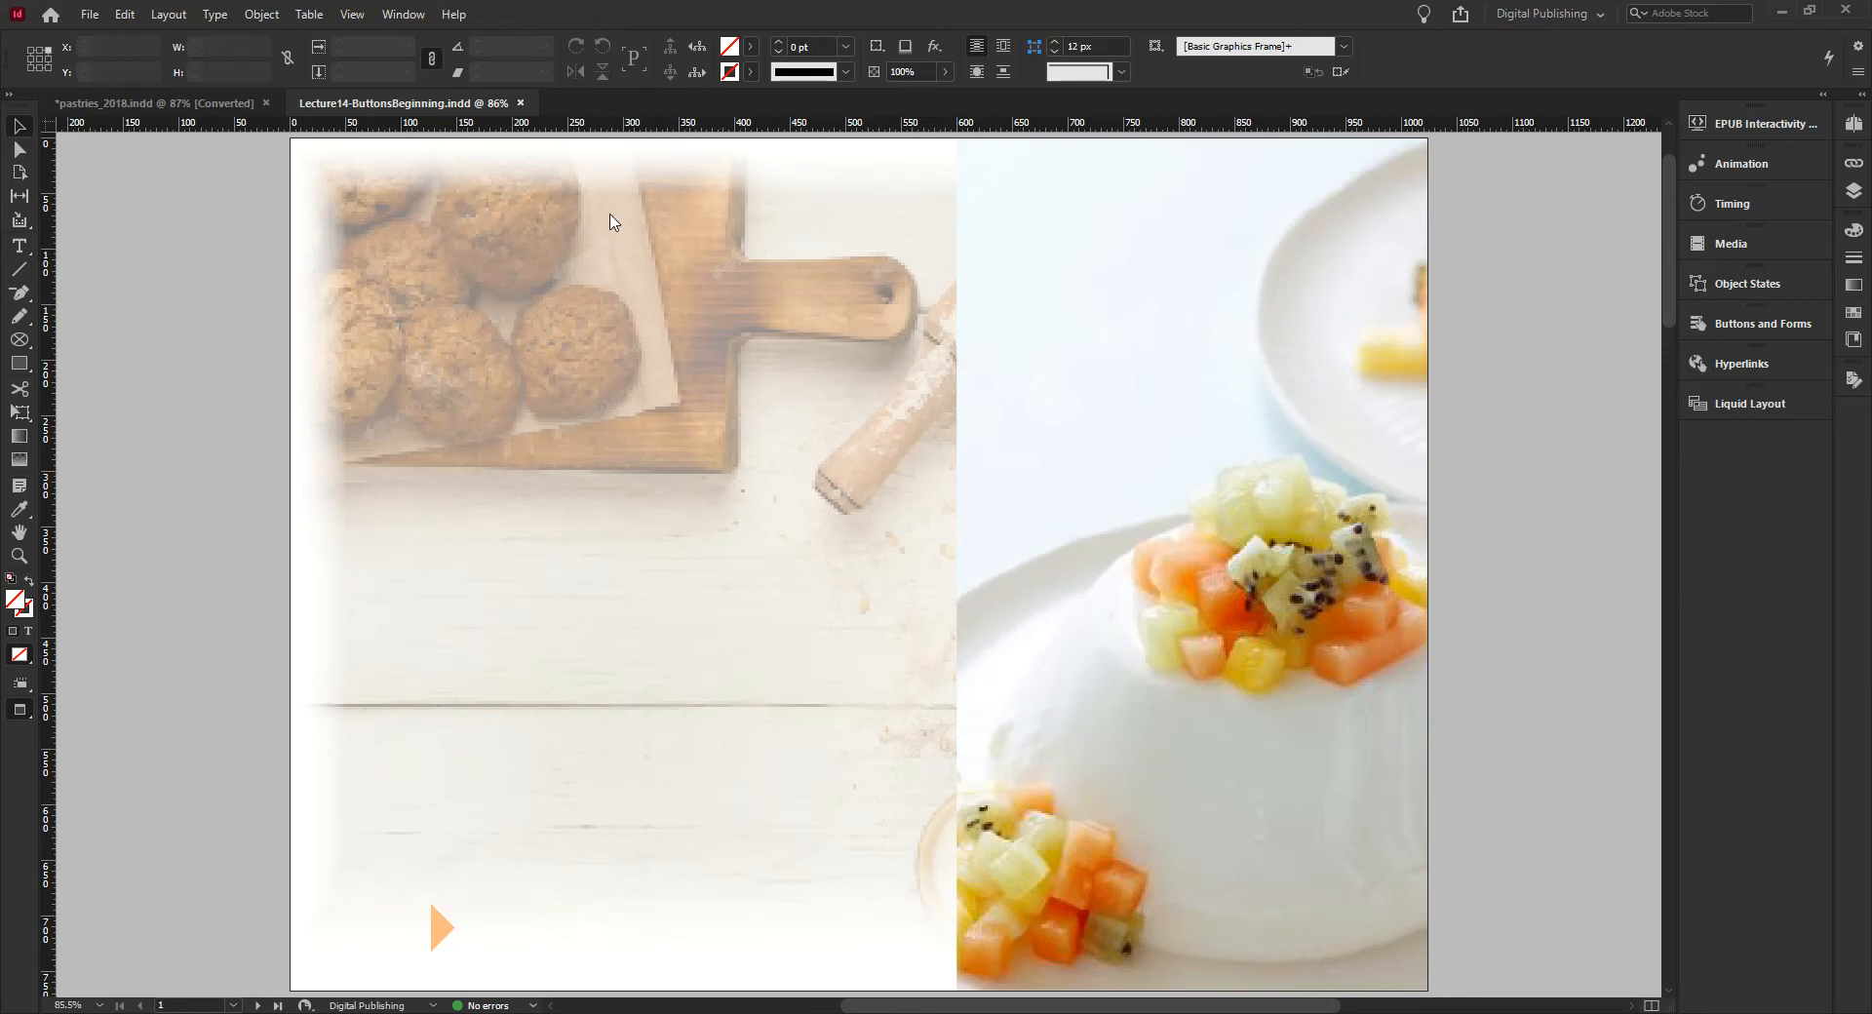
Step: Create a new 1024 x 768 px landscape document and draw a rectangular graphic frame covering the whole page
key("ctrl+n")
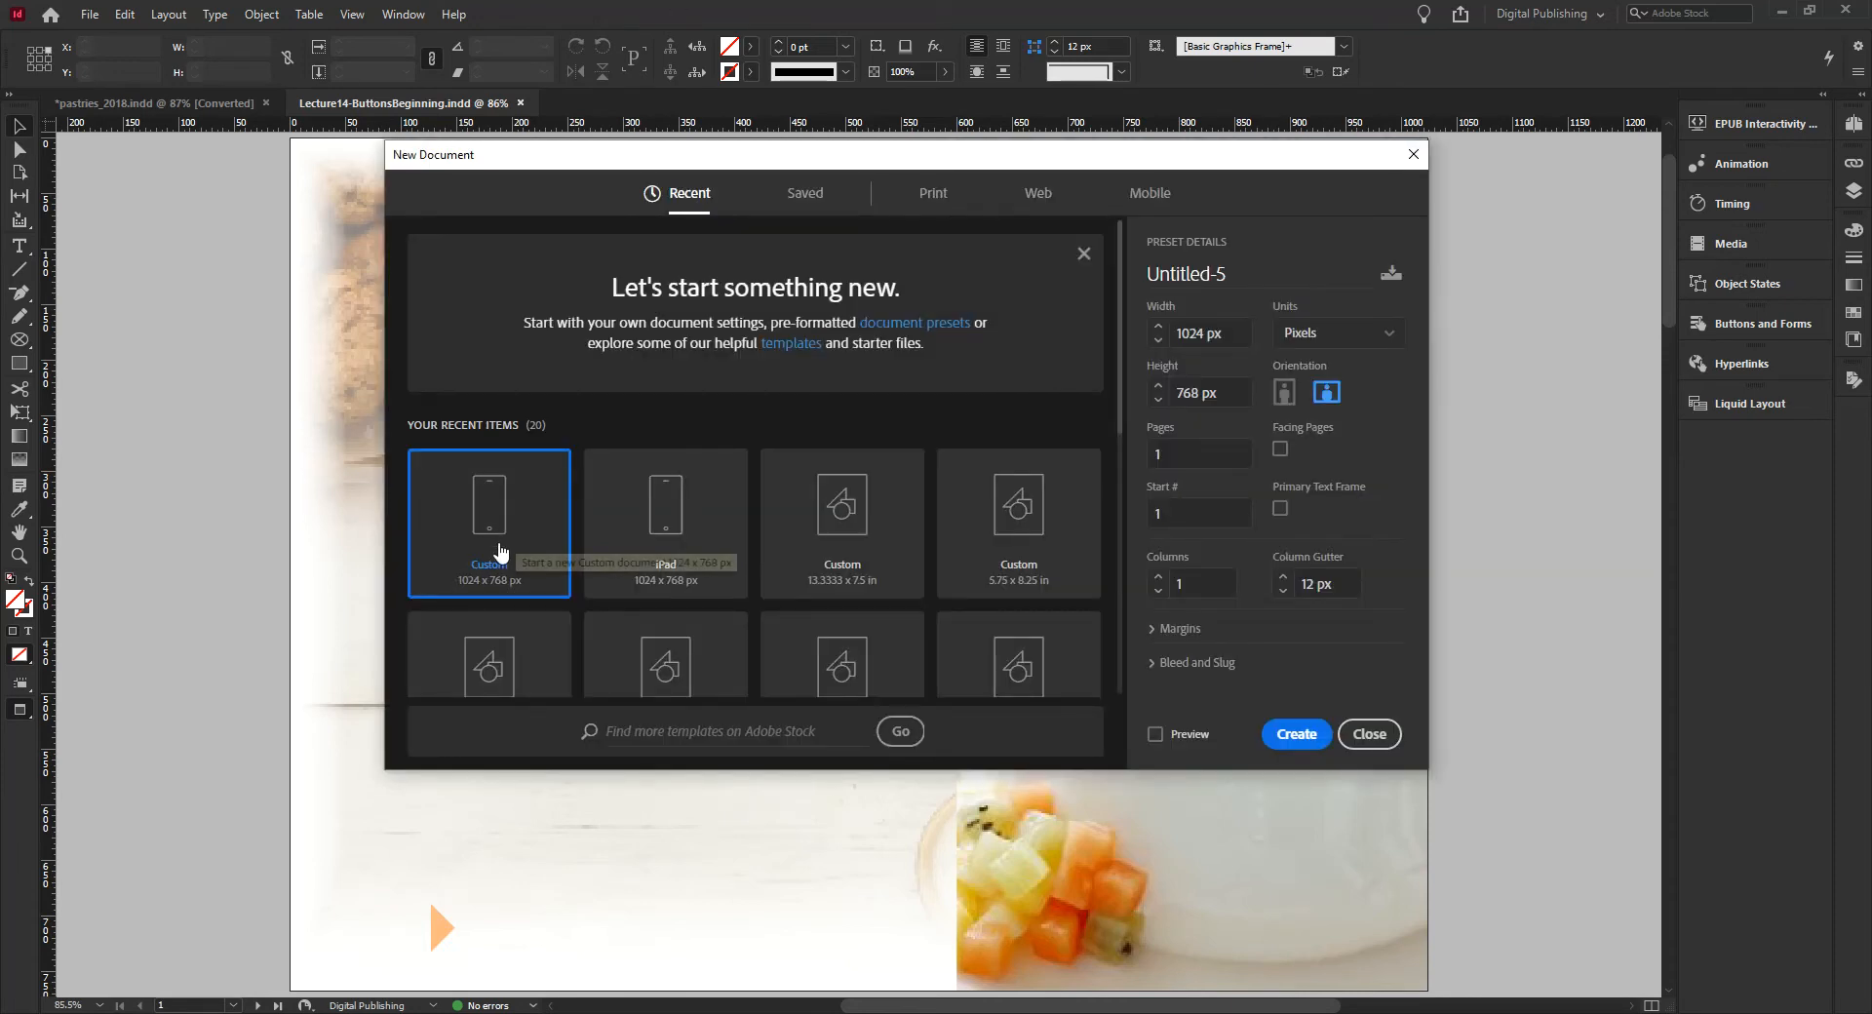
left_click(1288, 737)
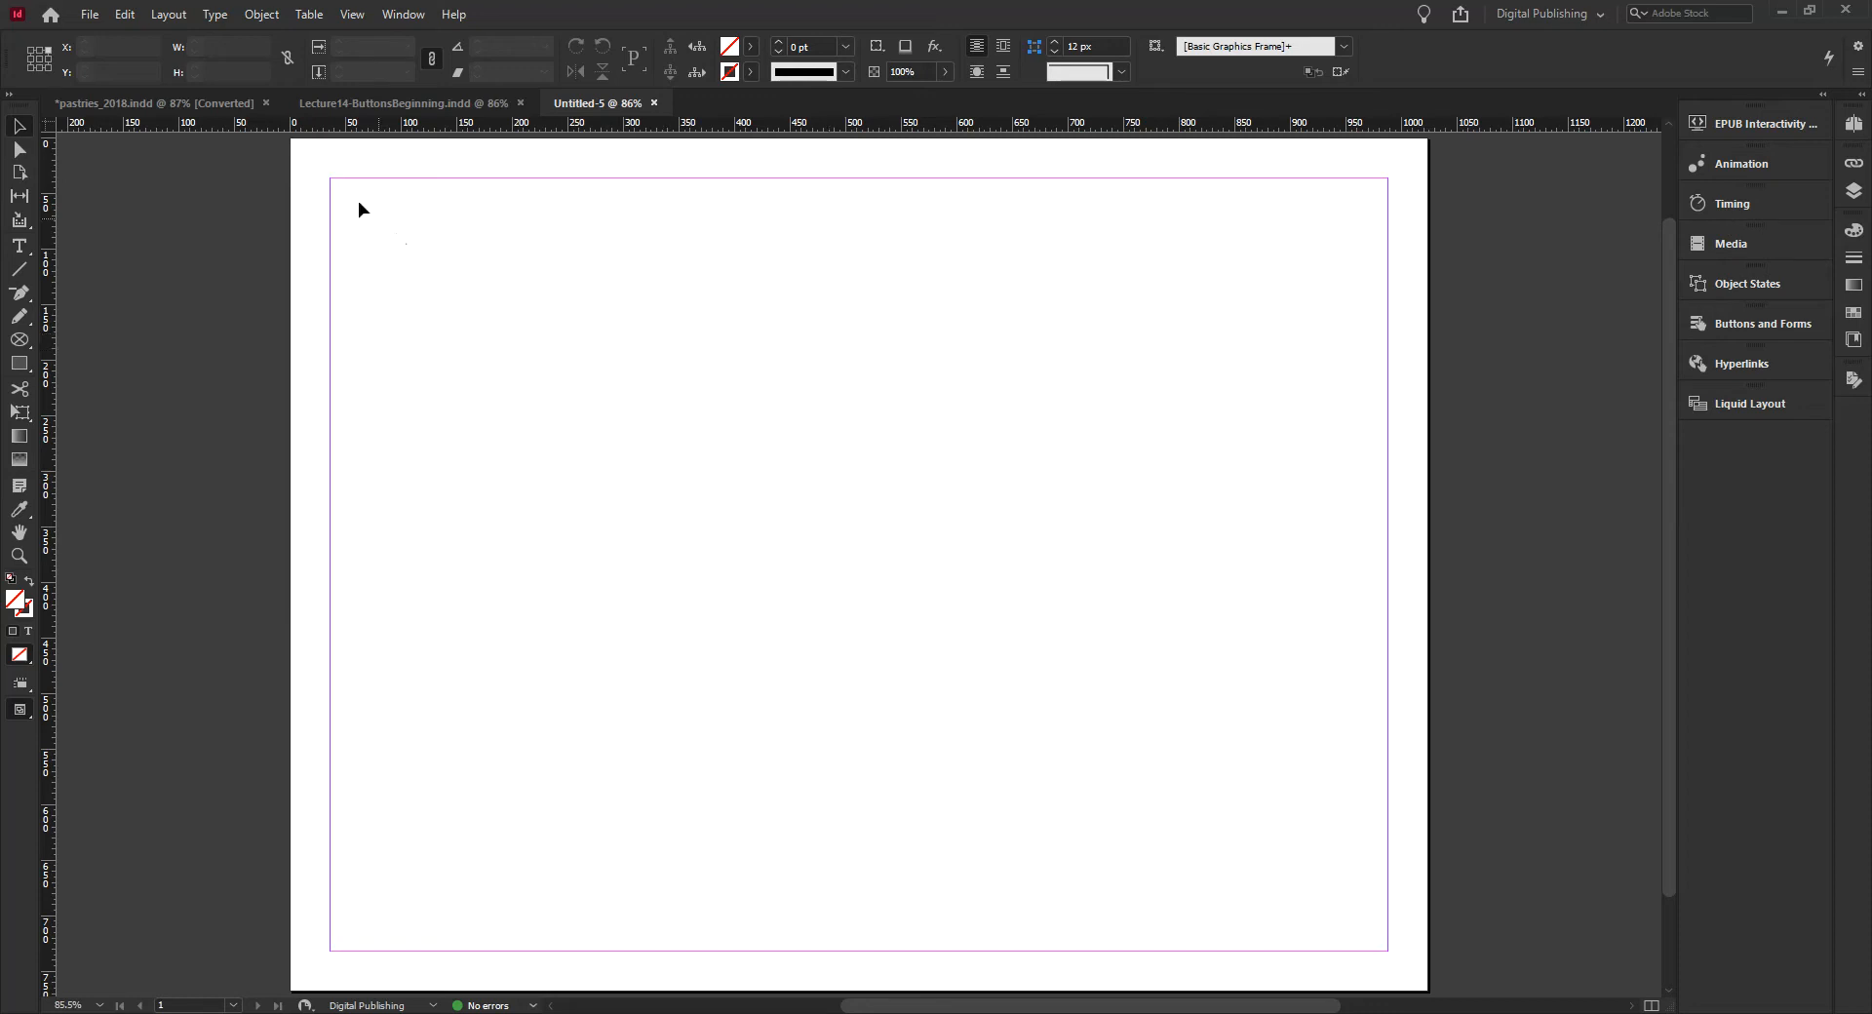
left_click(30, 346)
left_click(88, 363)
left_click_drag(295, 143, 1428, 956)
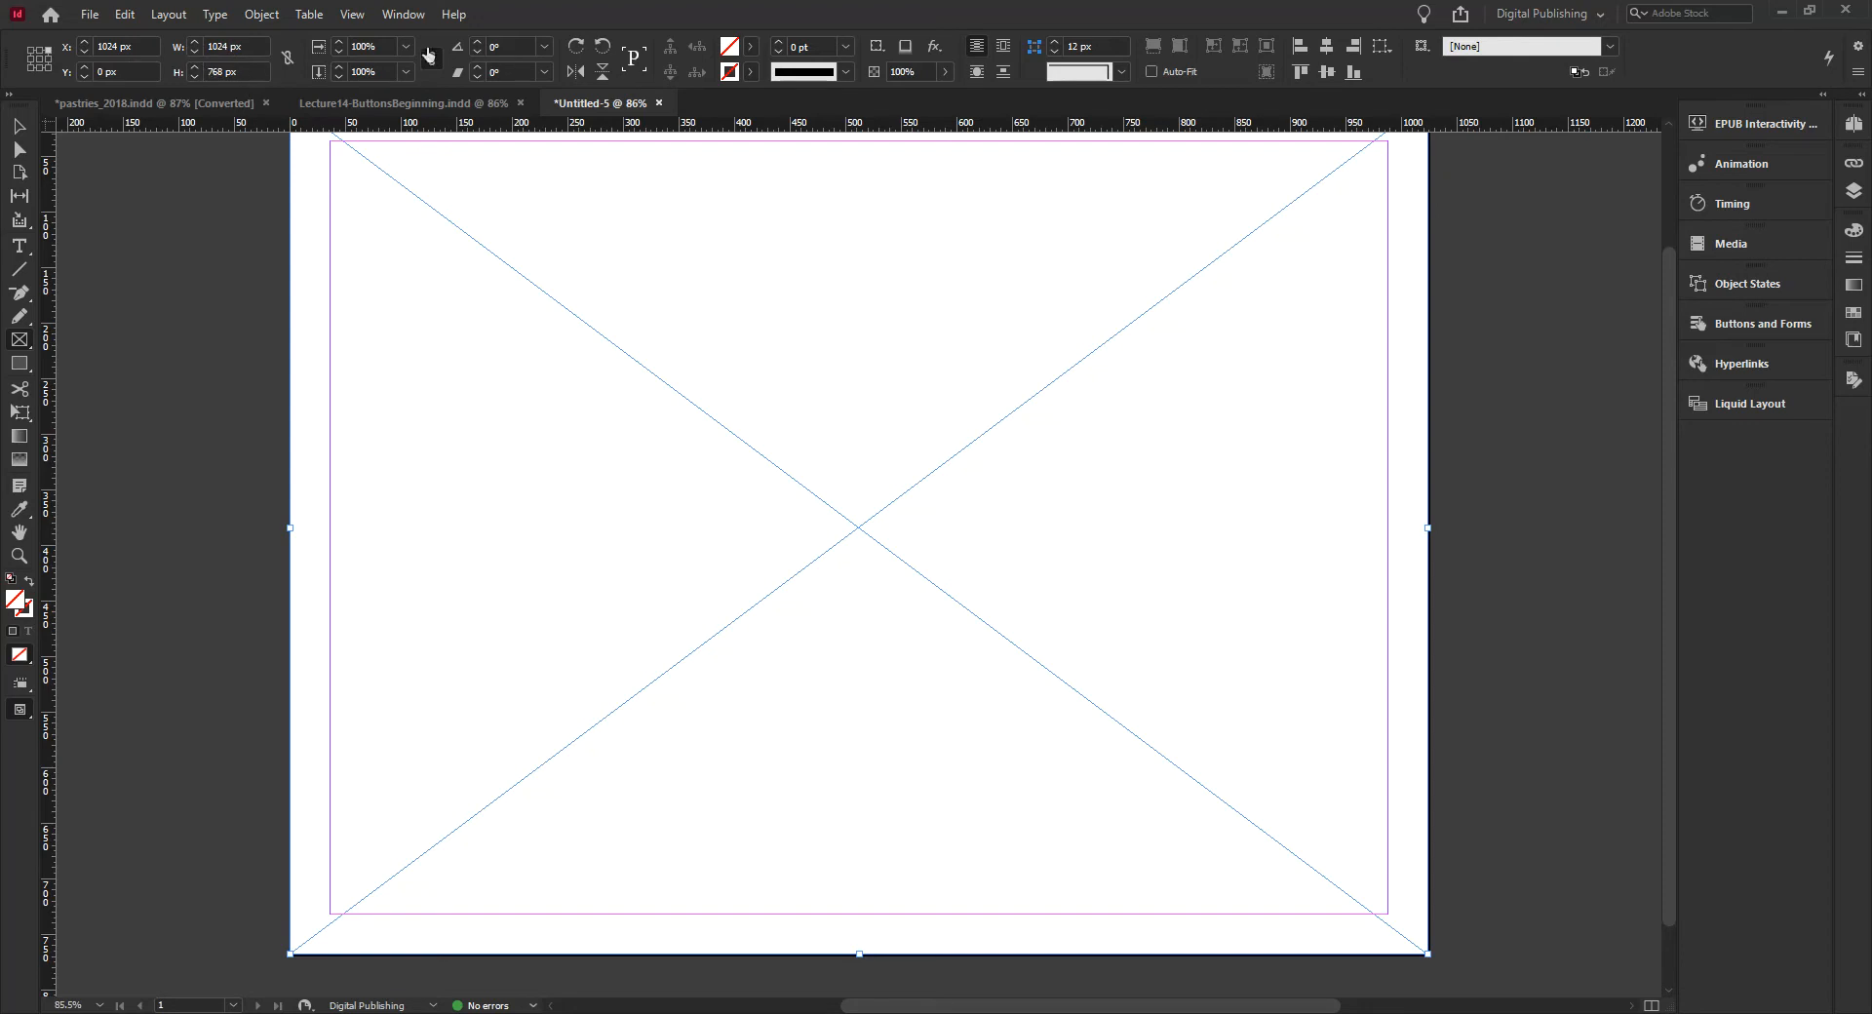
Step: Switch to the Essentials workspace and return to the Digital Publishing workspace
left_click(395, 17)
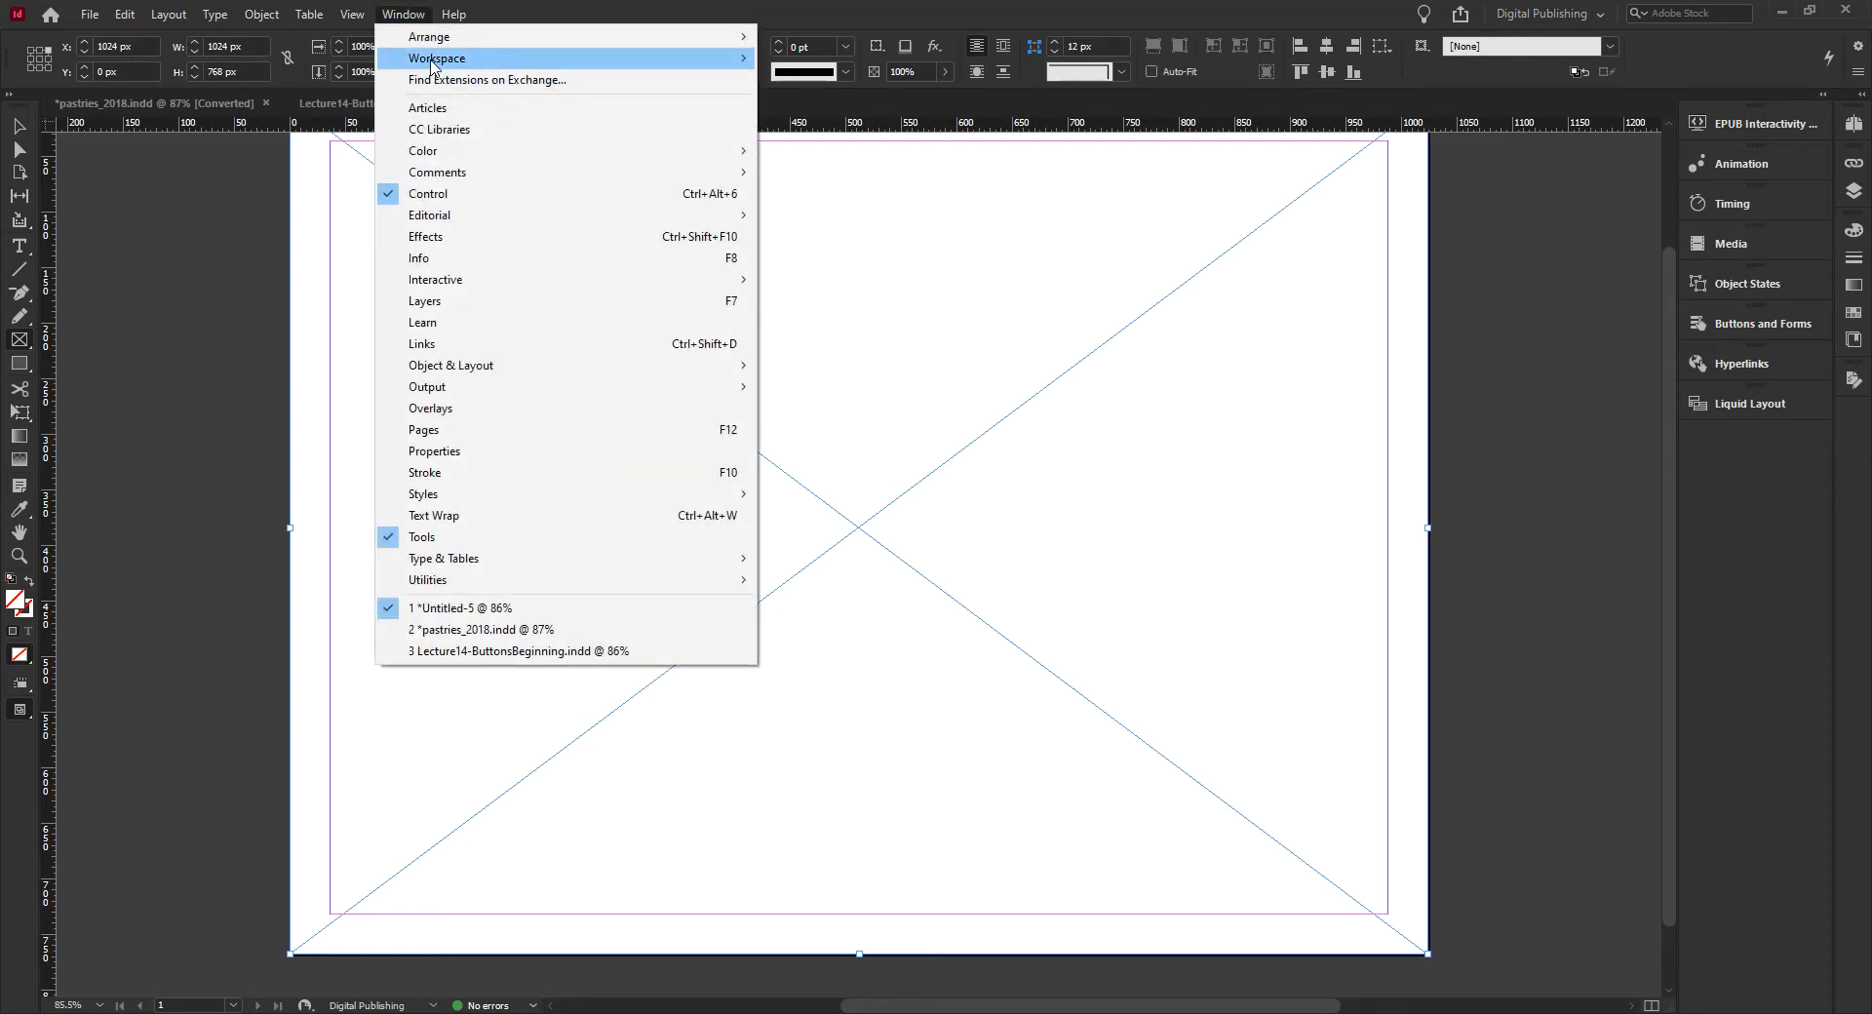
mouse_move(432, 64)
left_click(848, 151)
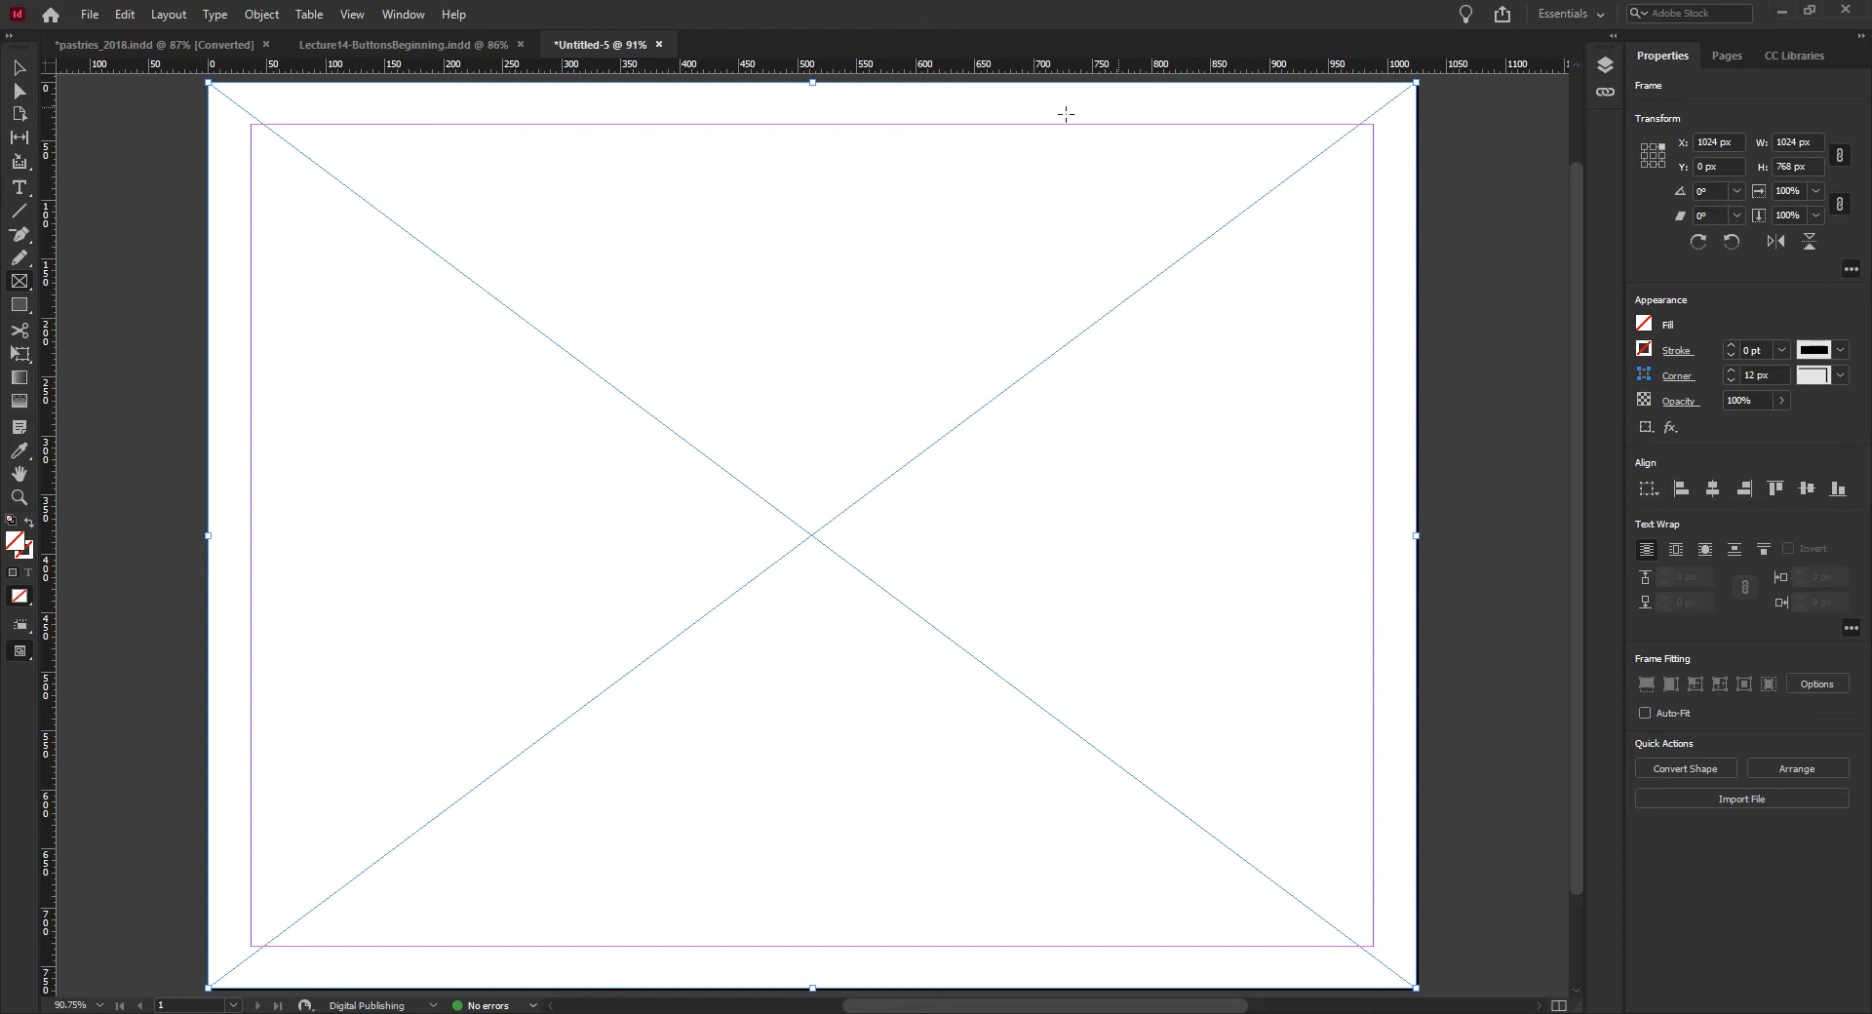
left_click(402, 14)
mouse_move(434, 59)
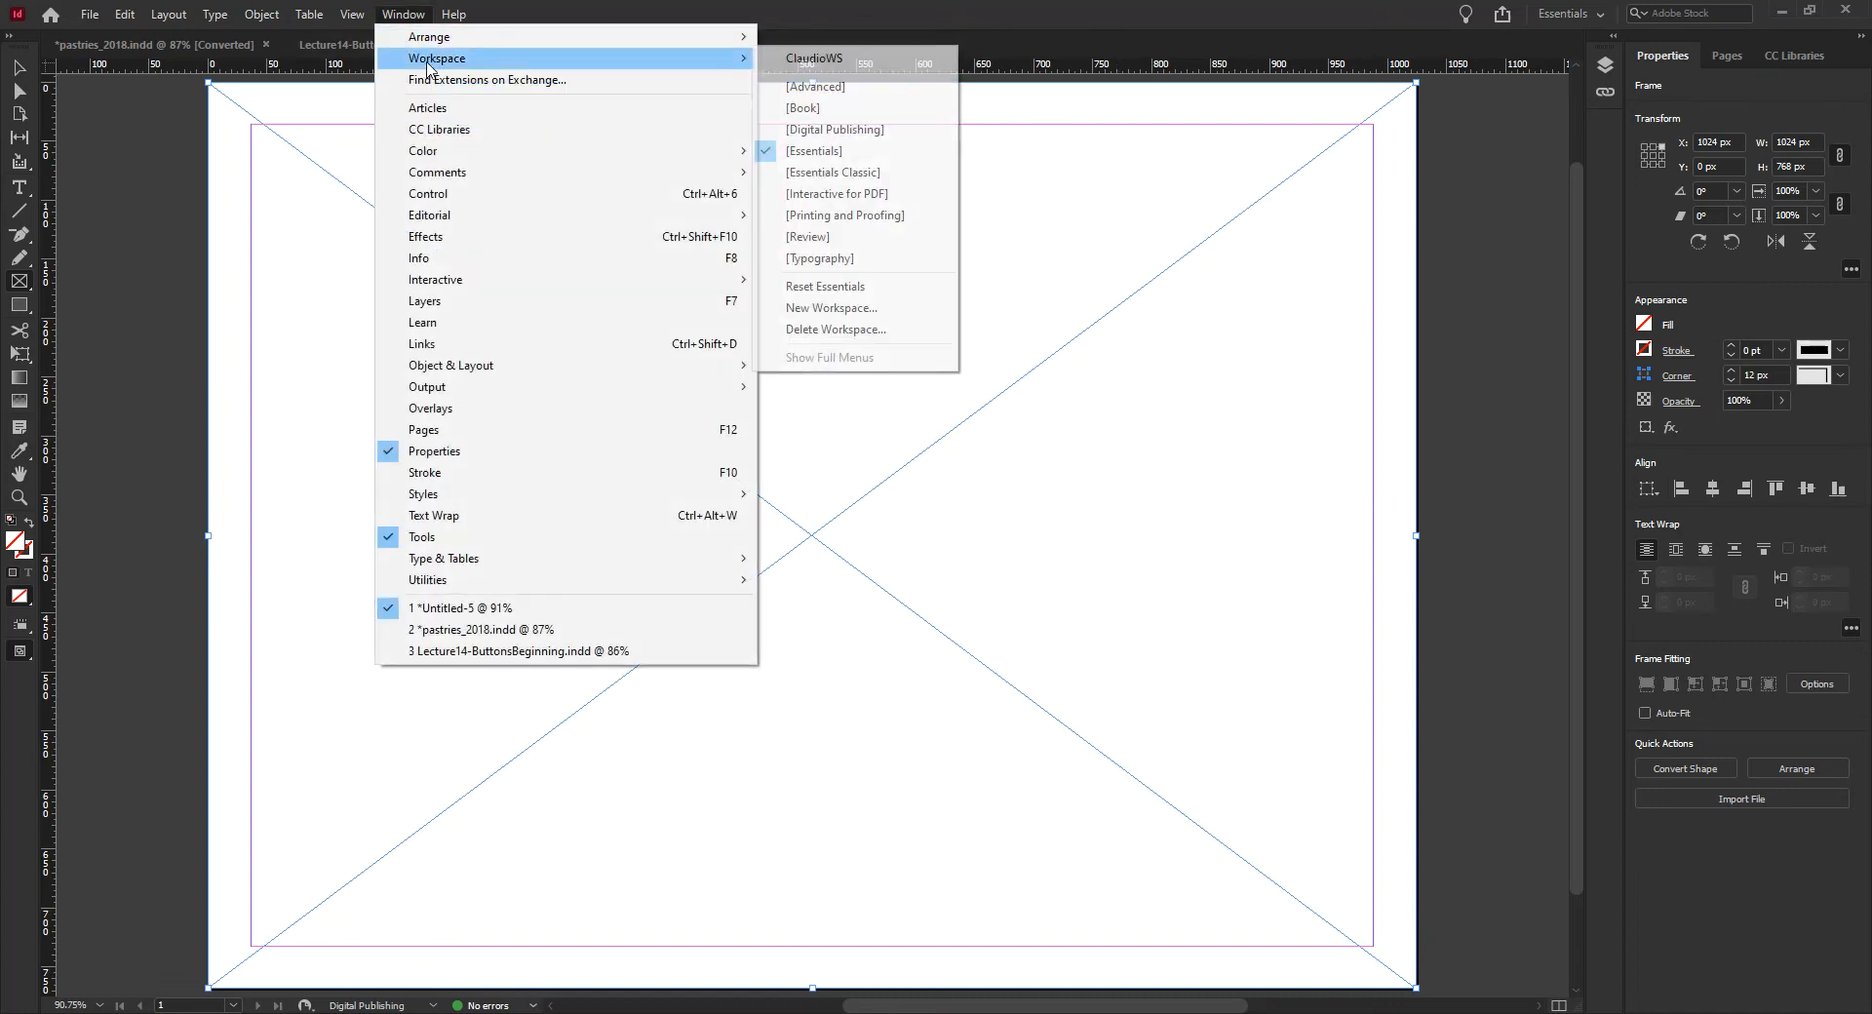
left_click(875, 138)
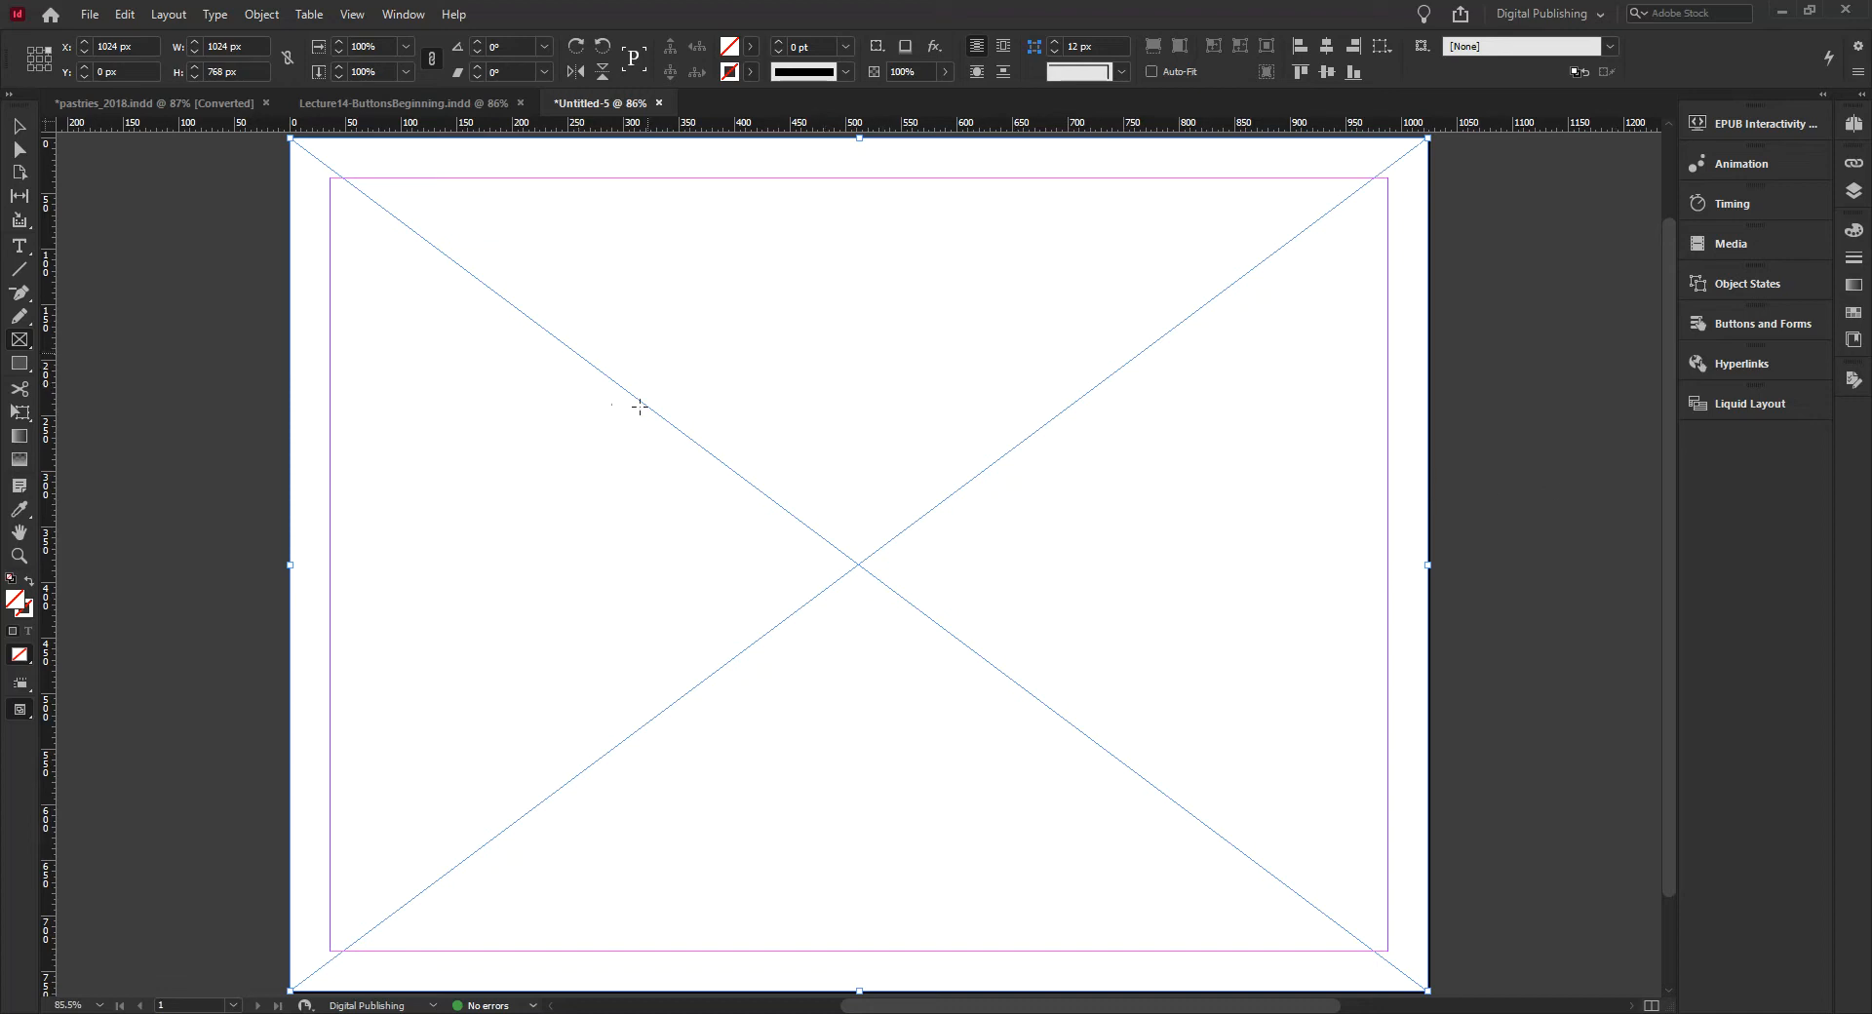
Step: Place PastriesBG2.jpg in the full-page frame and compare the page with the Lecture14-ButtonsBeginning.indd document
key("ctrl+d")
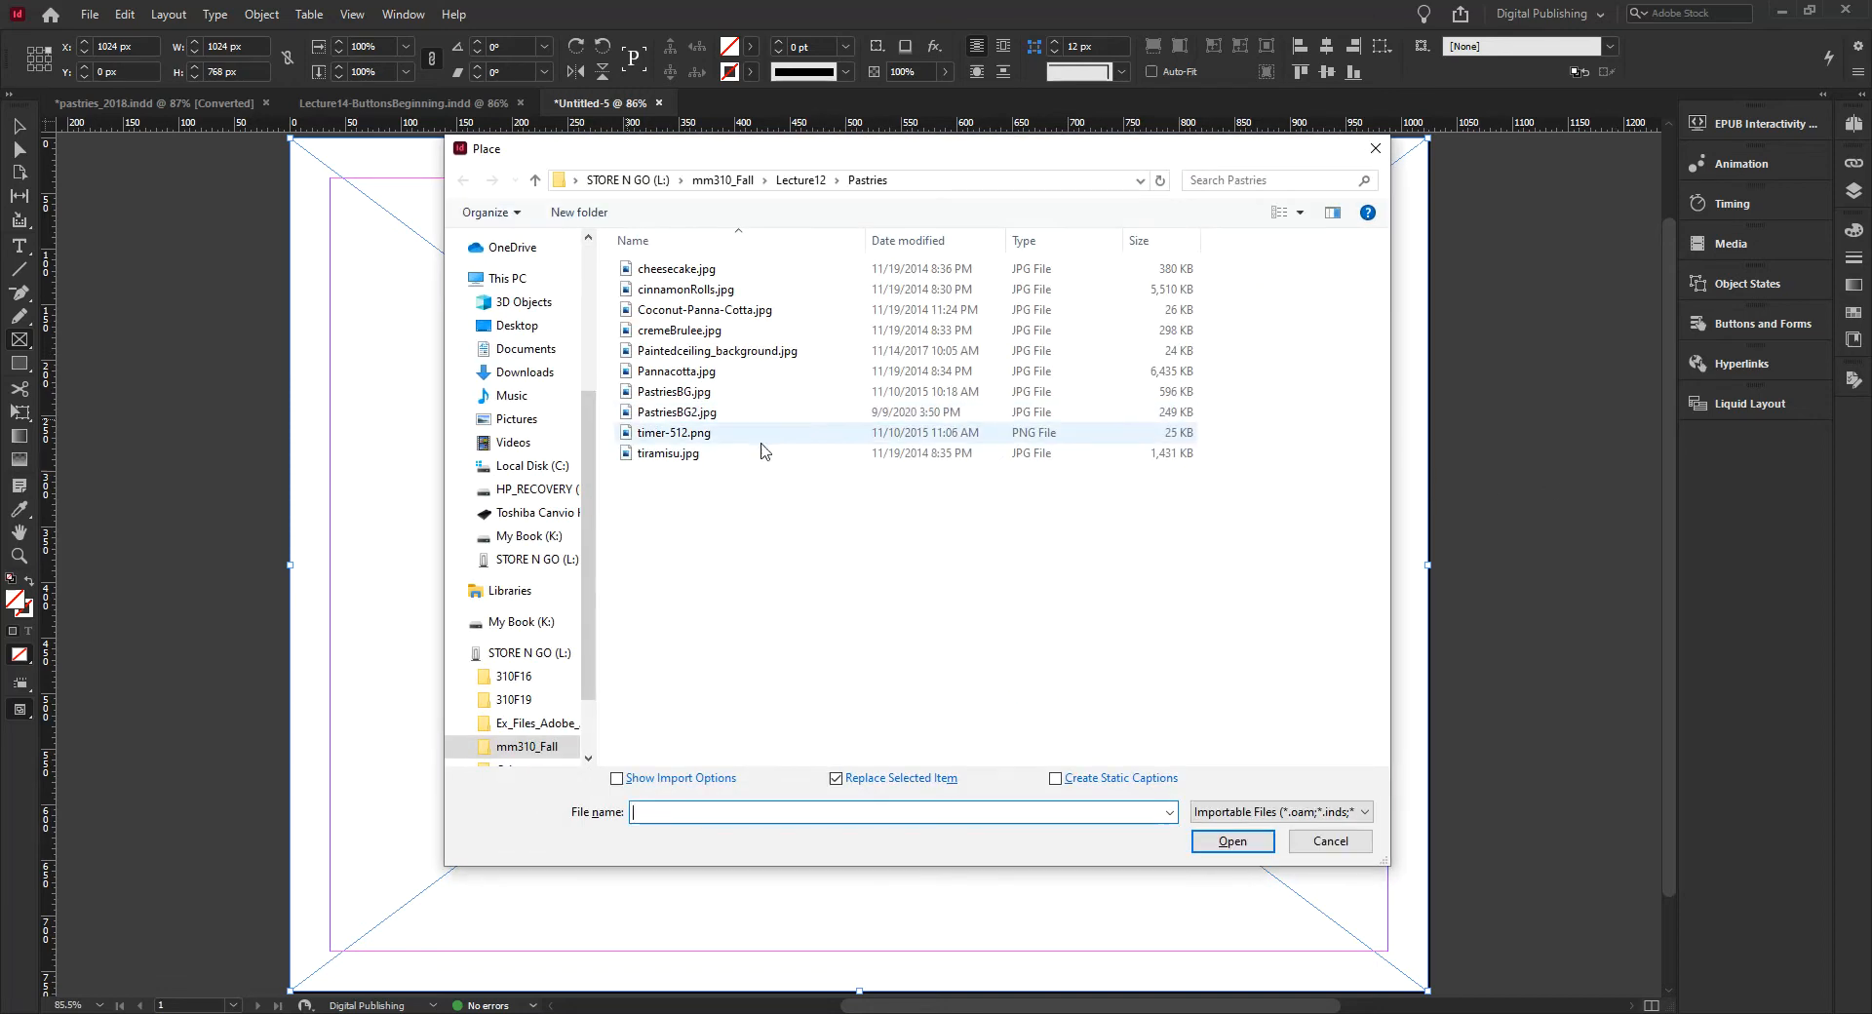
left_click(719, 419)
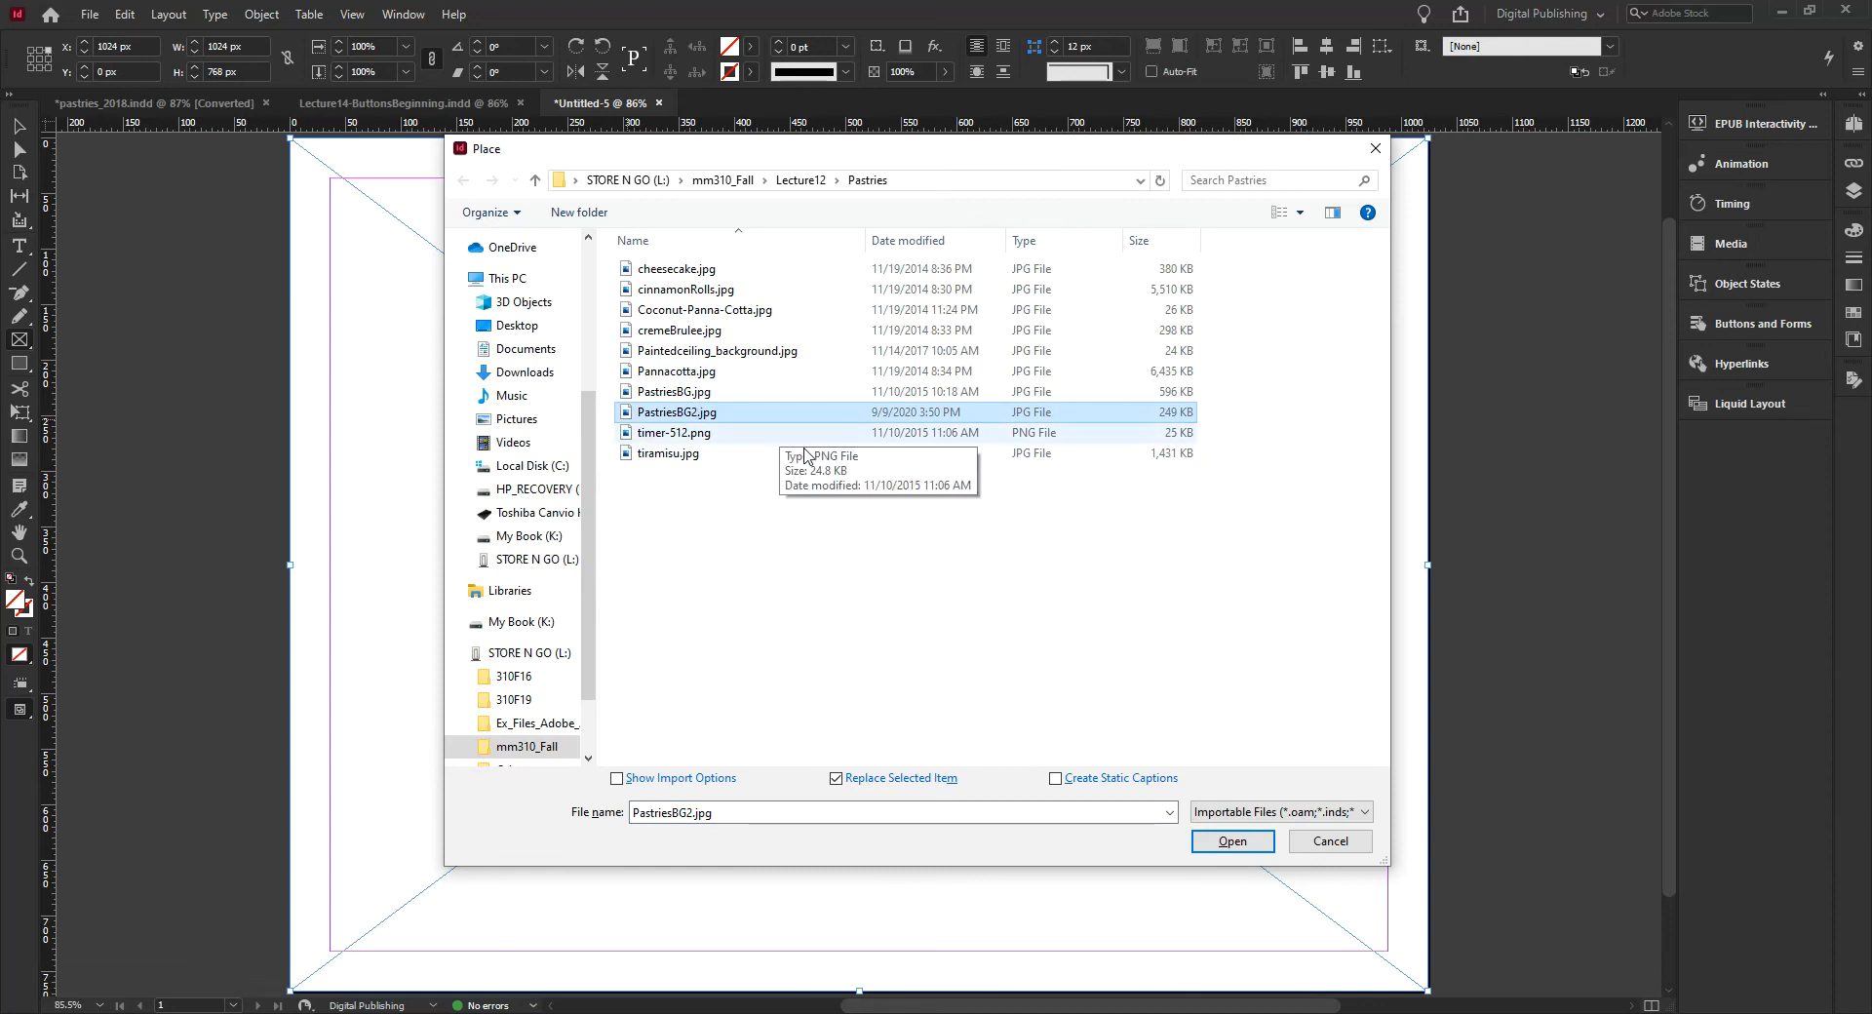
left_click(1236, 841)
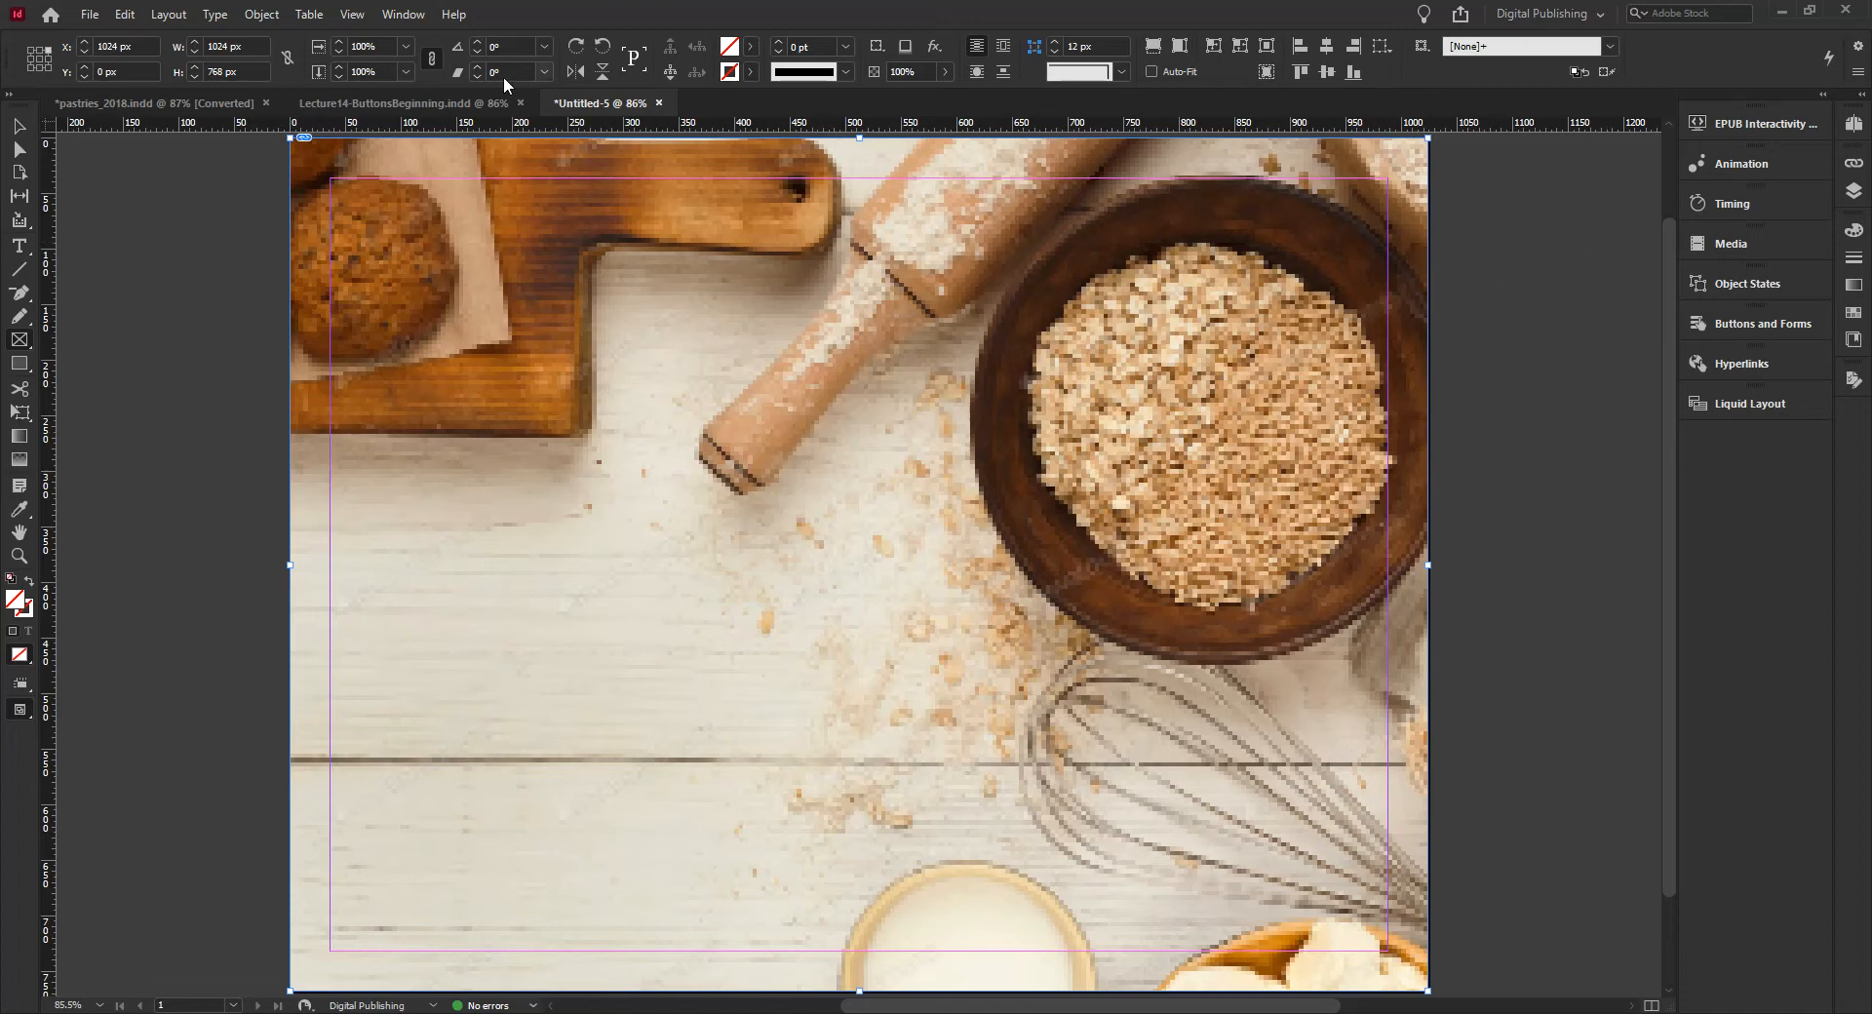
left_click(460, 102)
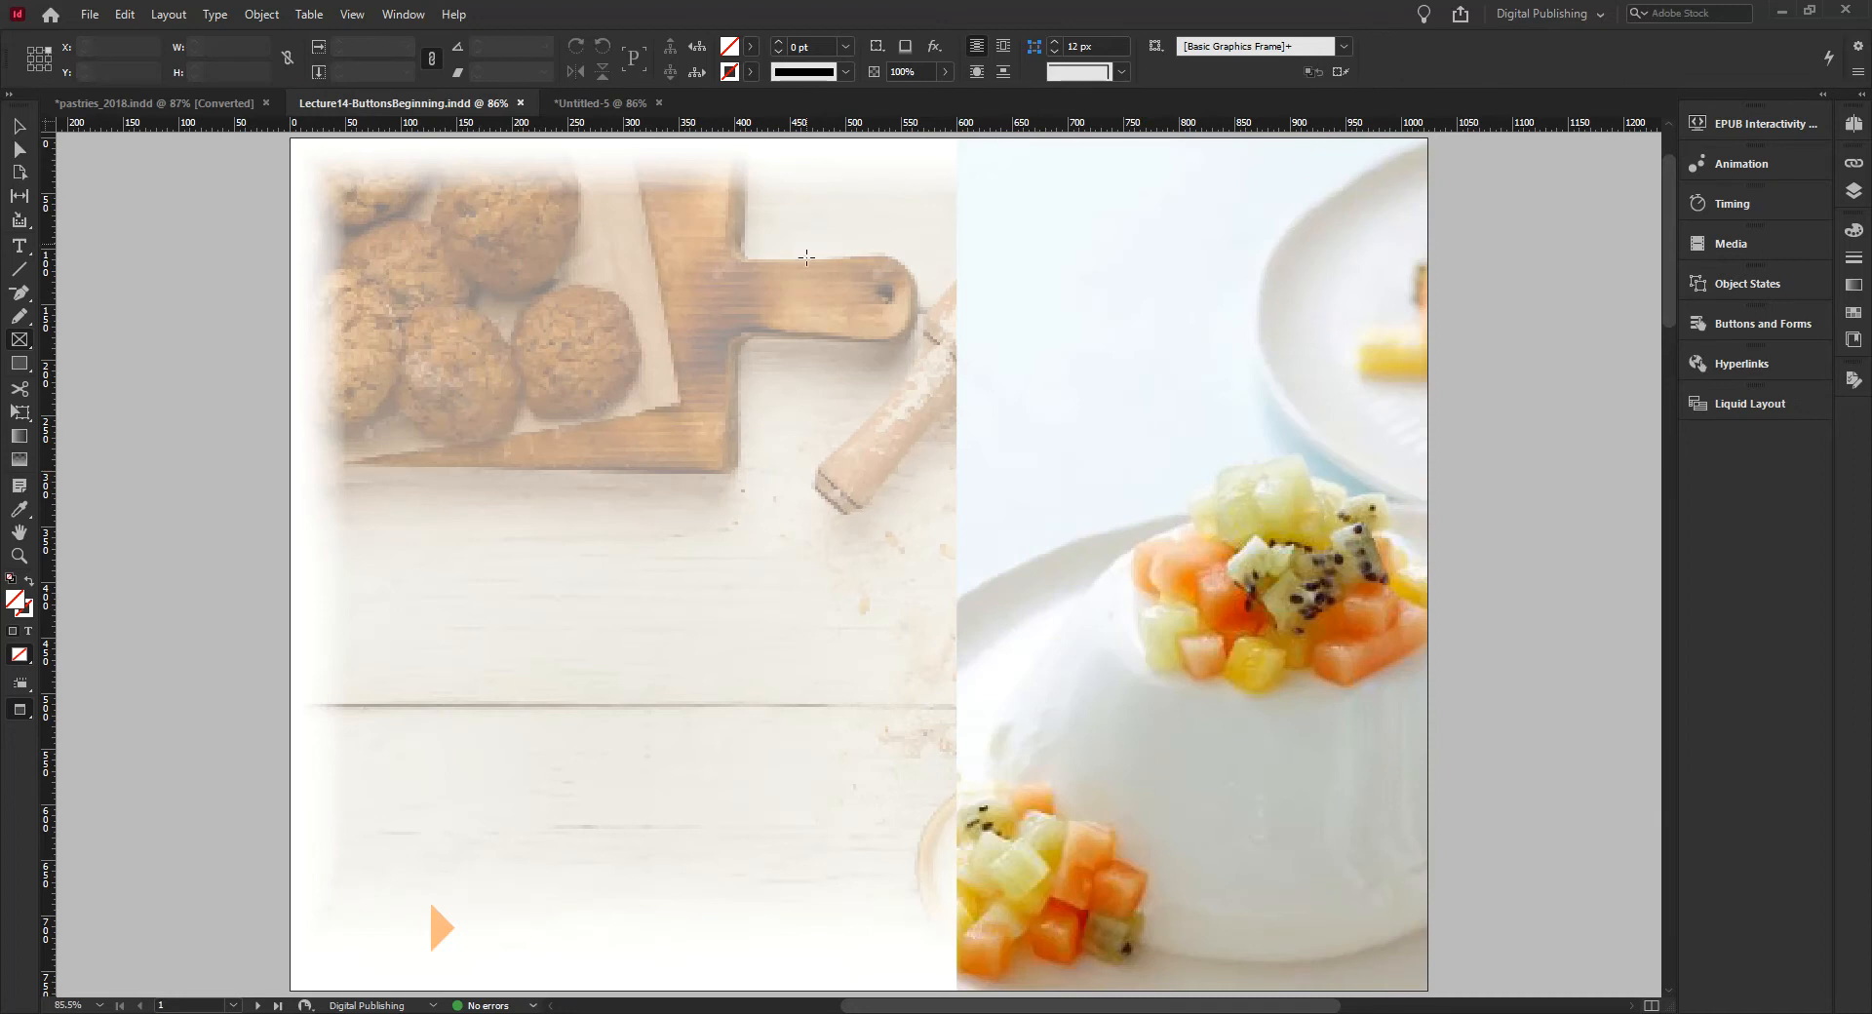
left_click(627, 103)
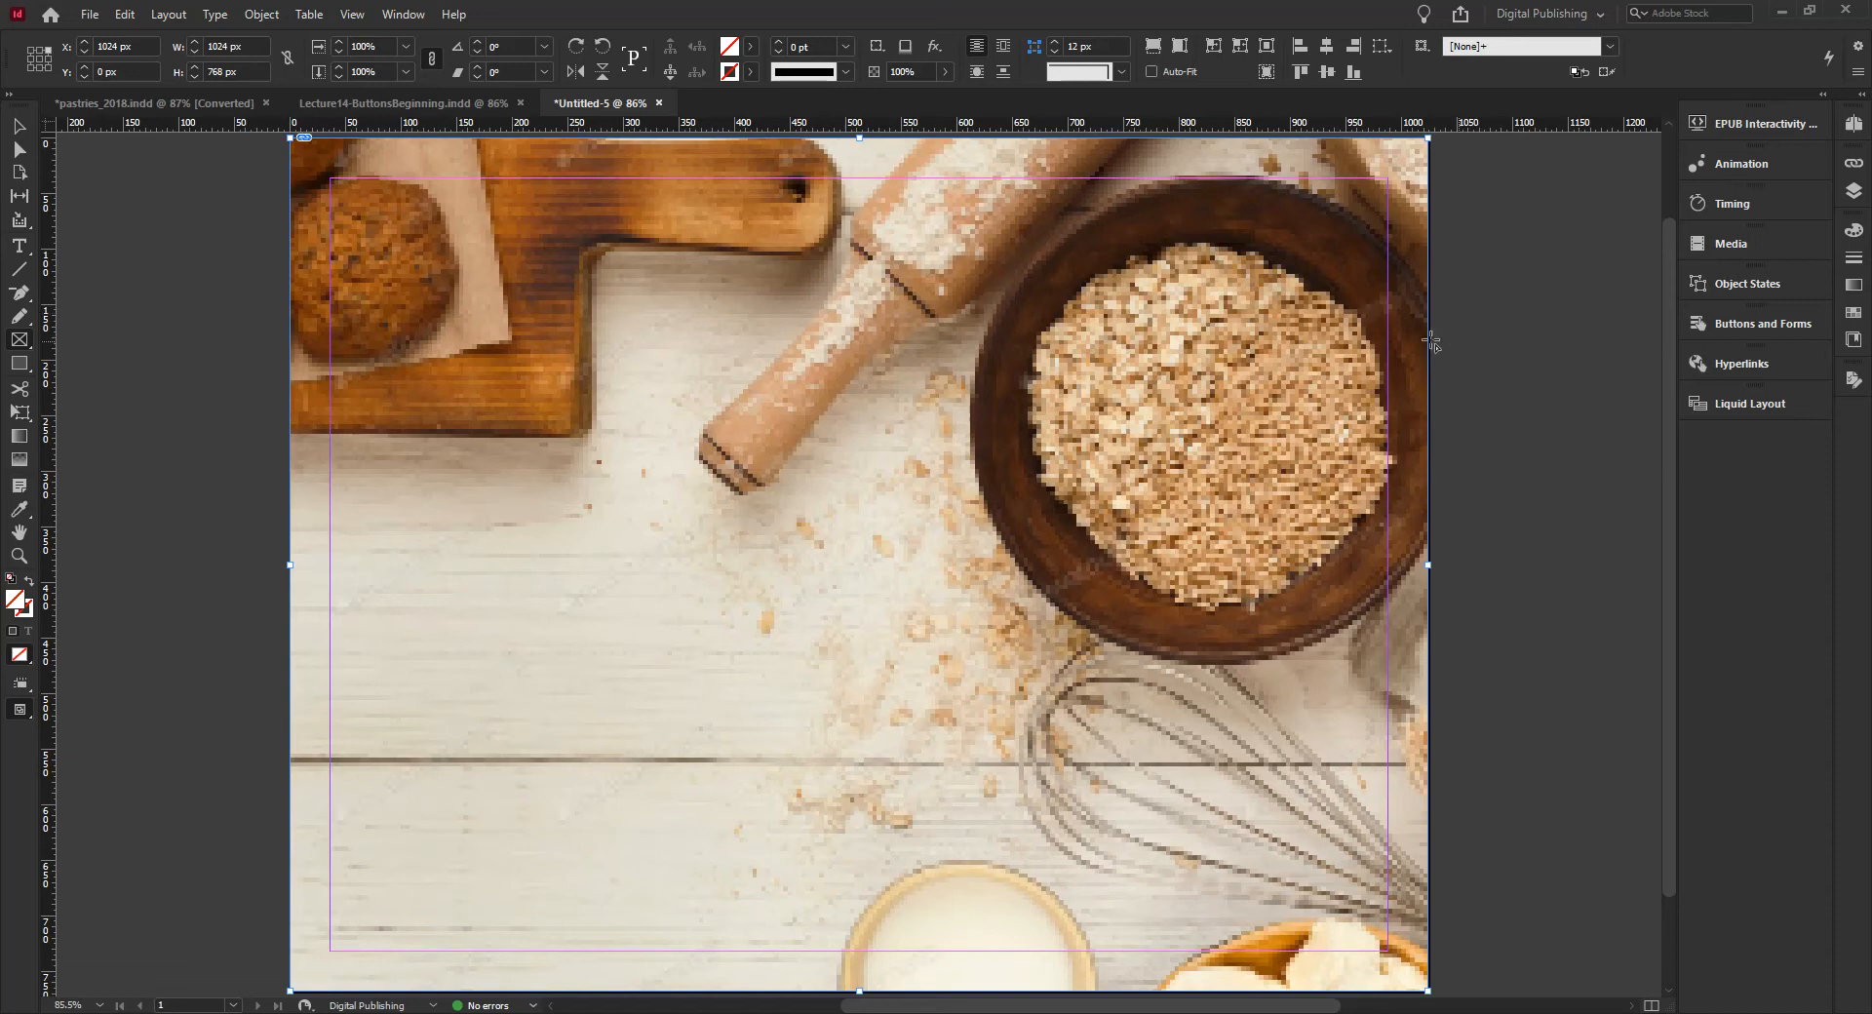
Step: Rename the layer holding the background image as BG and lock it
left_click(1856, 198)
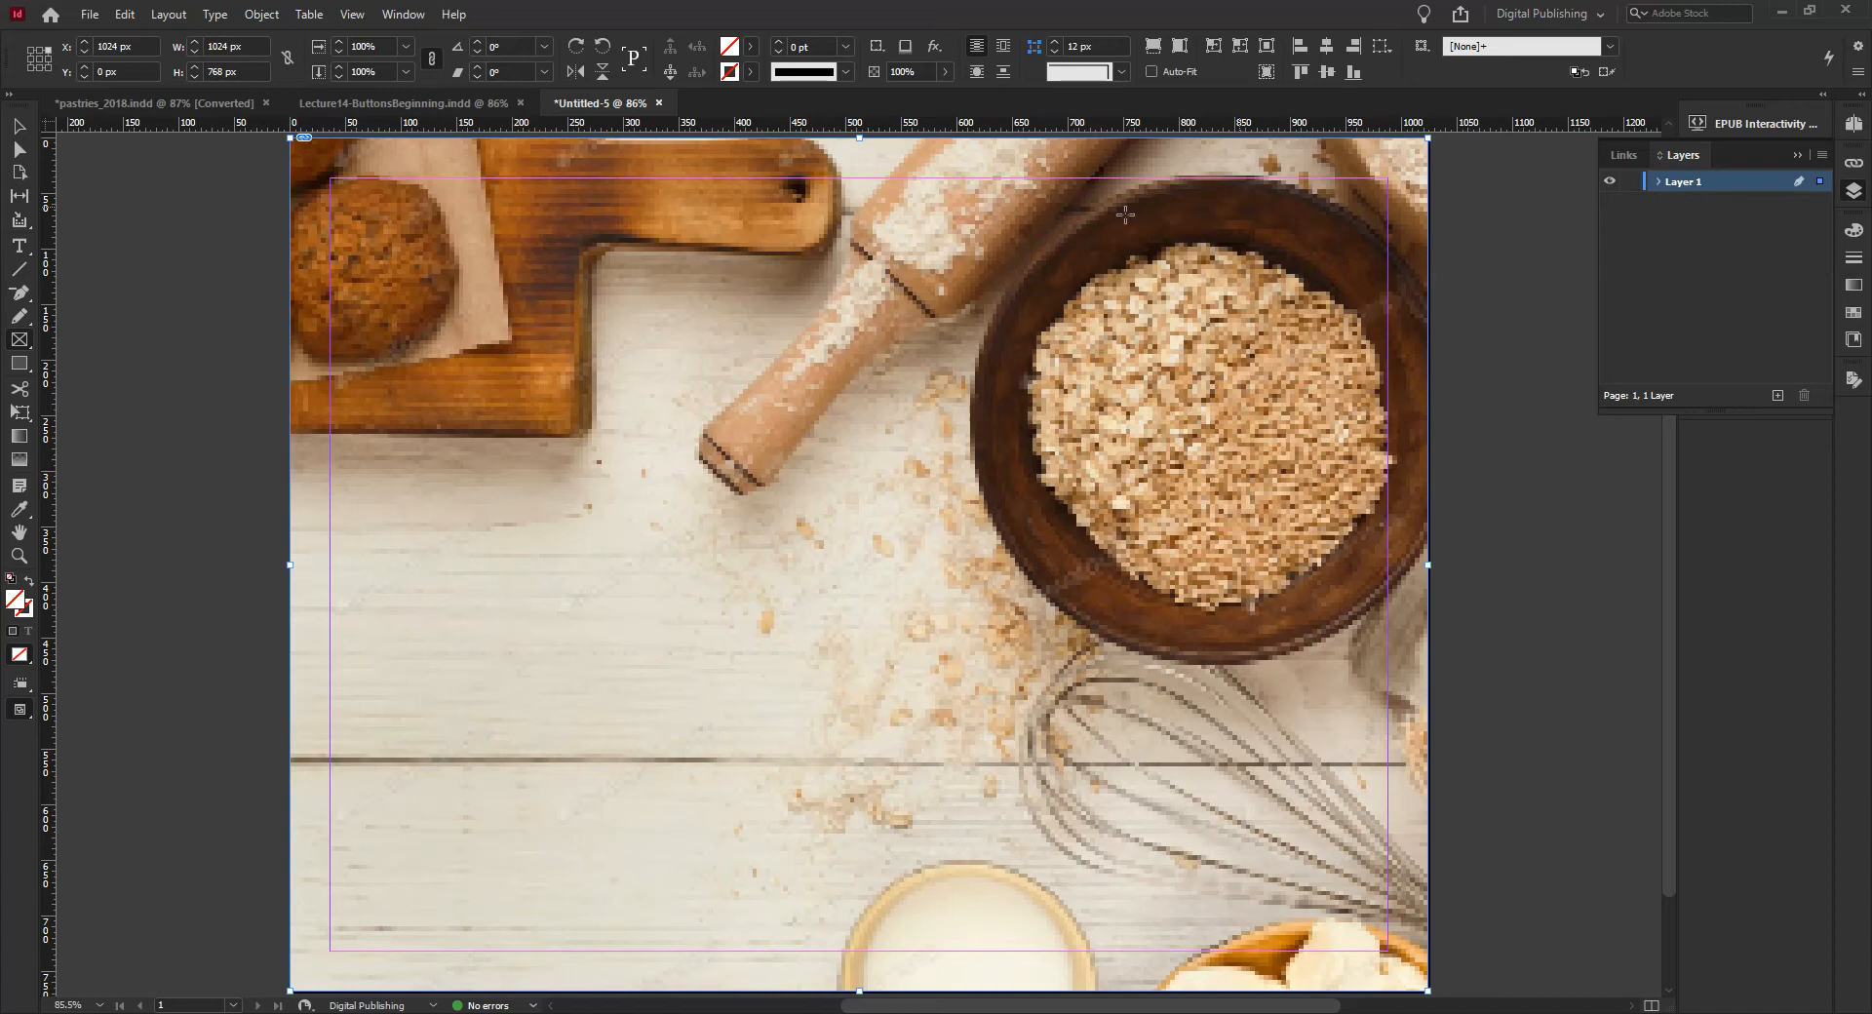
double_click(1688, 183)
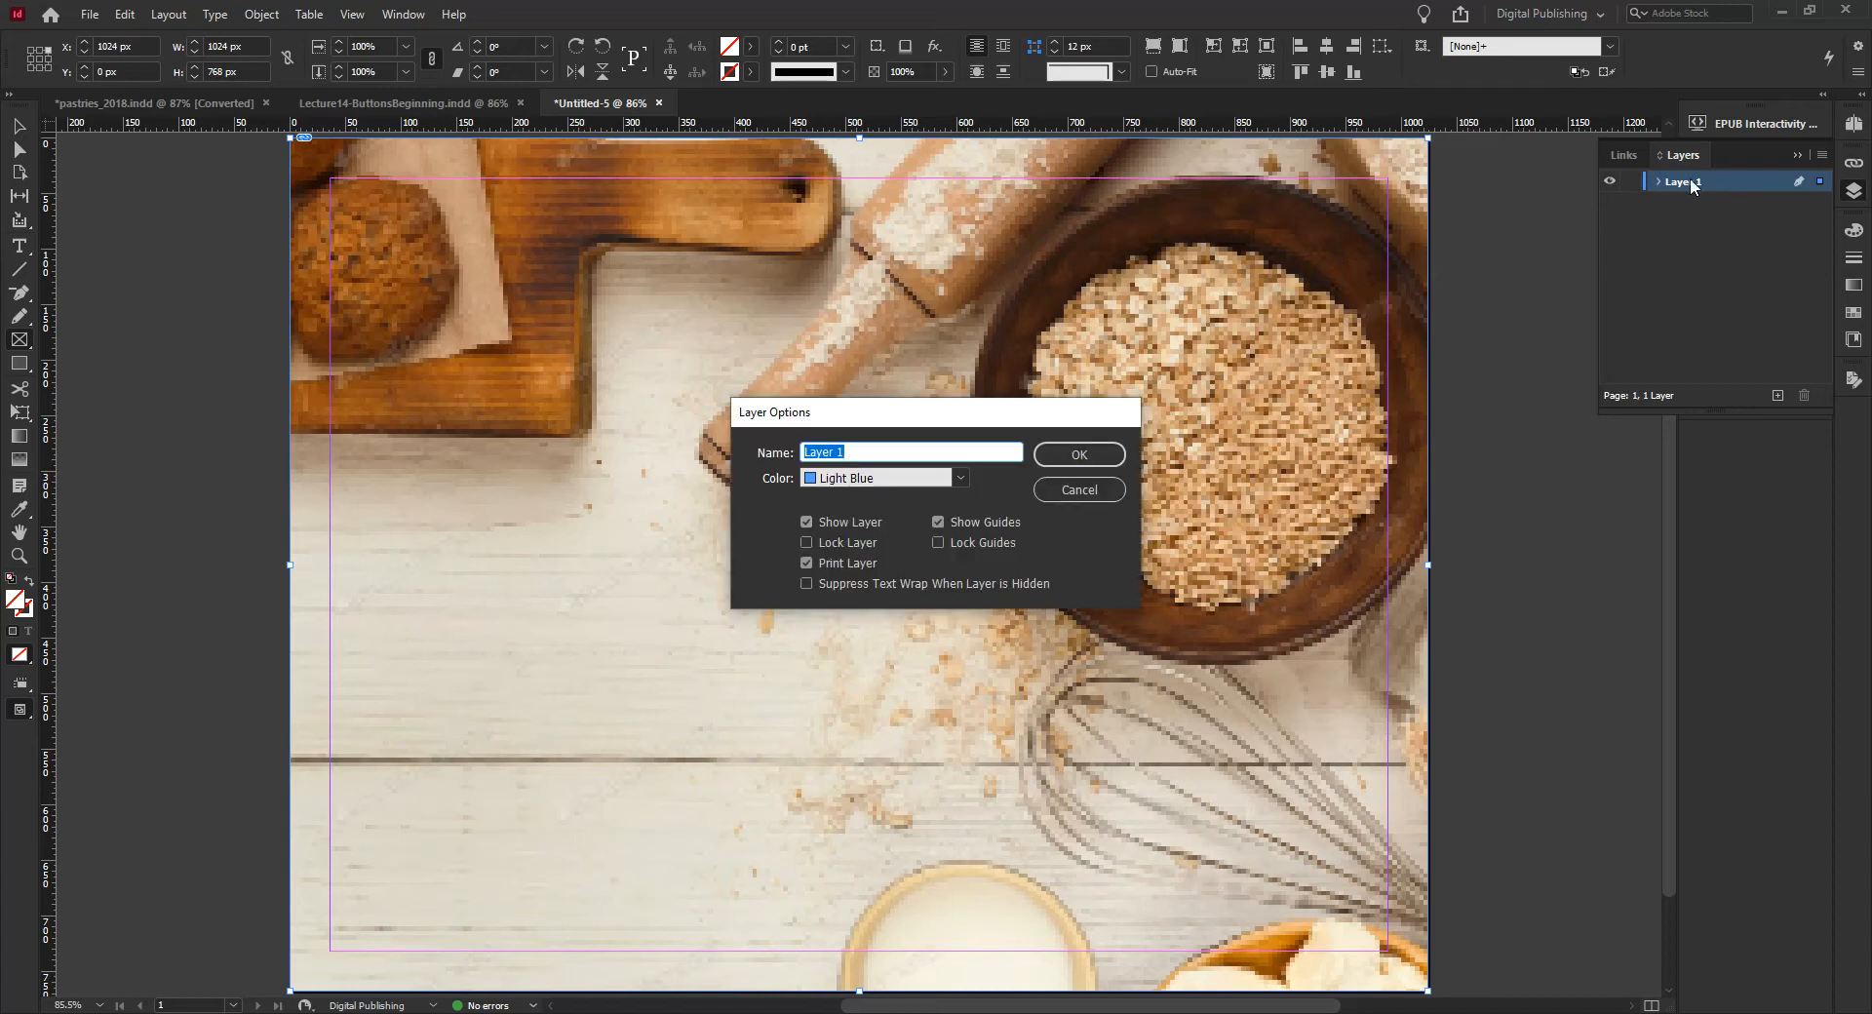
type("BG")
left_click(1058, 465)
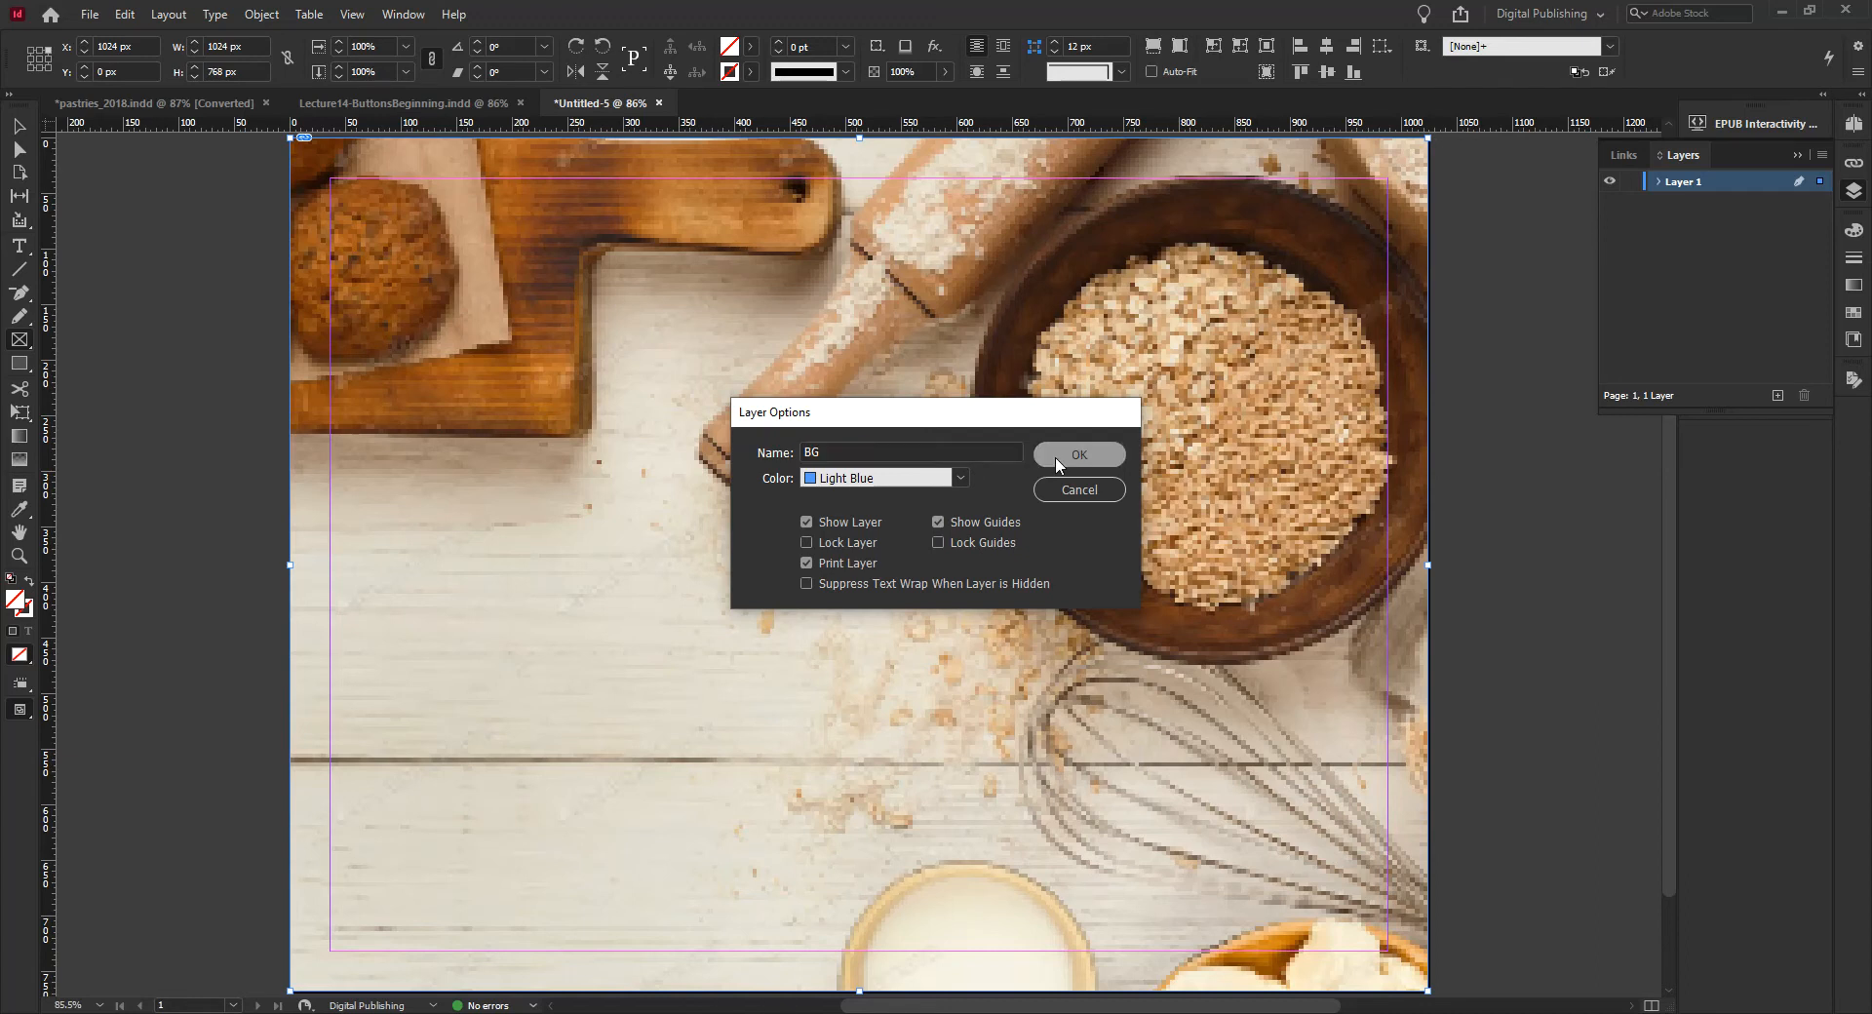
left_click(1631, 182)
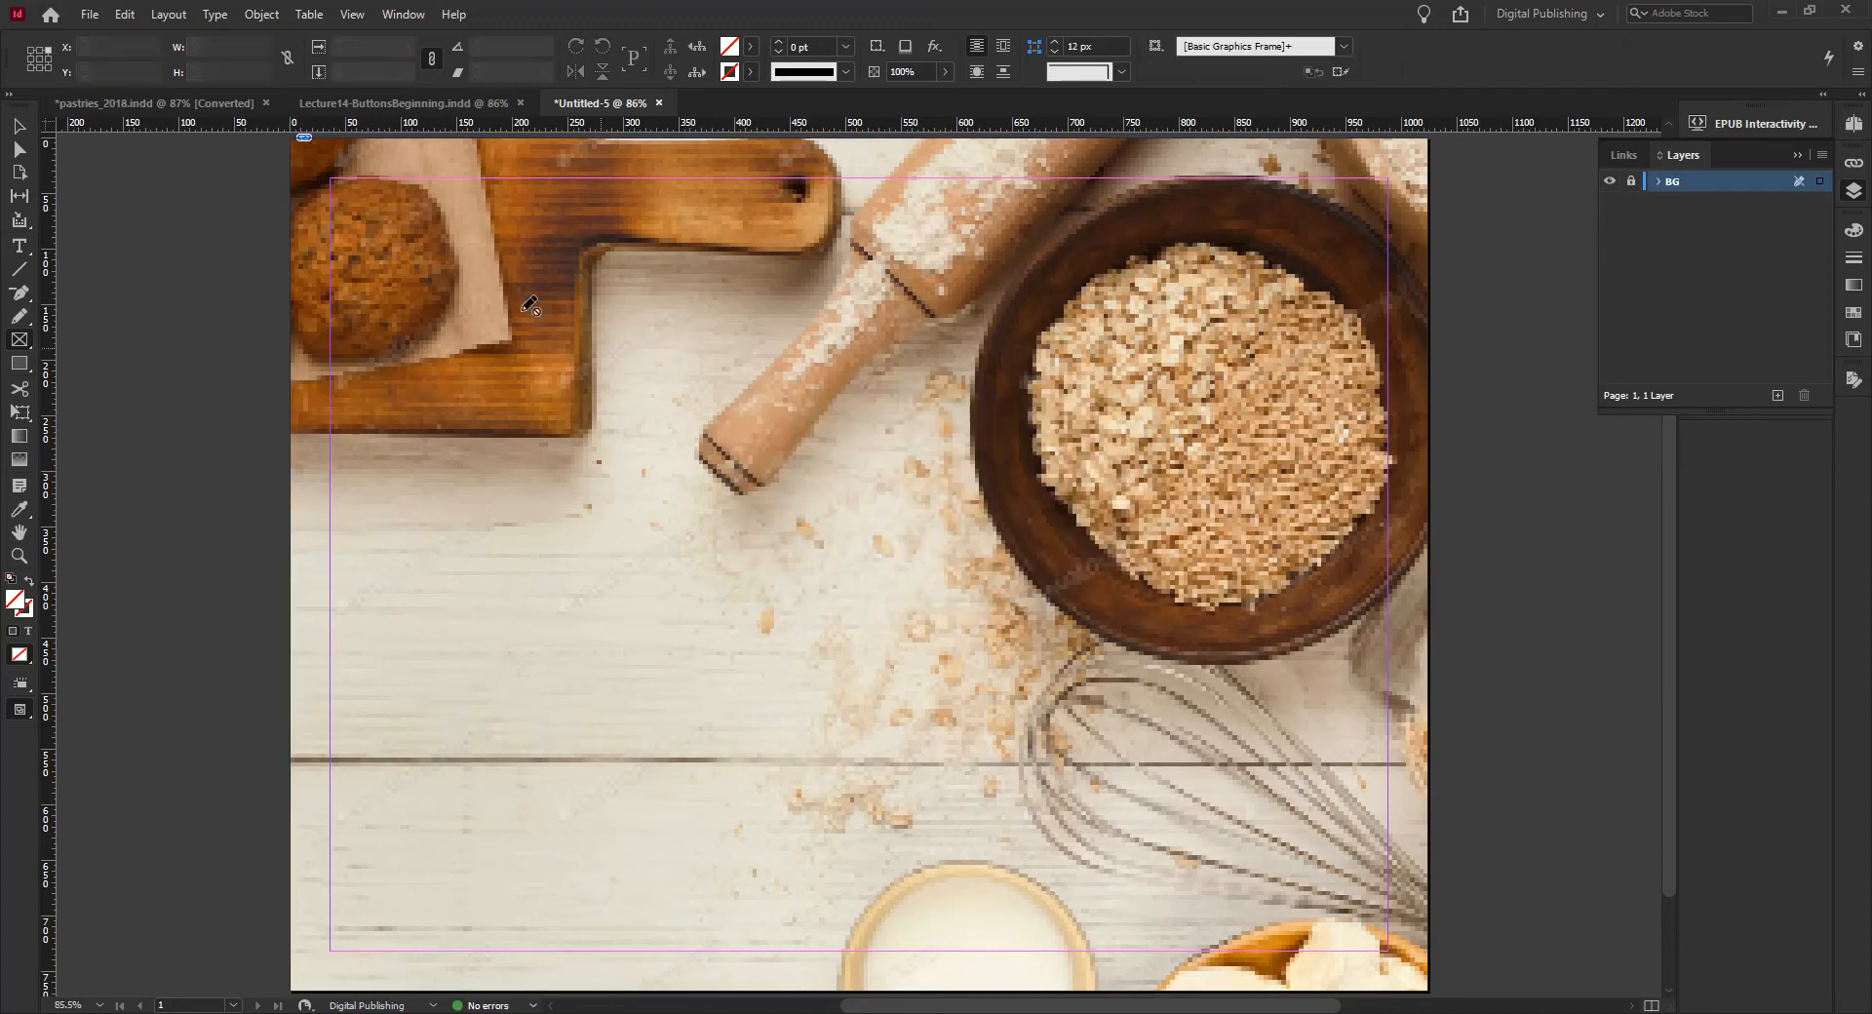
left_click(19, 126)
Step: Add a new layer above BG and name it Nav
left_click(1777, 395)
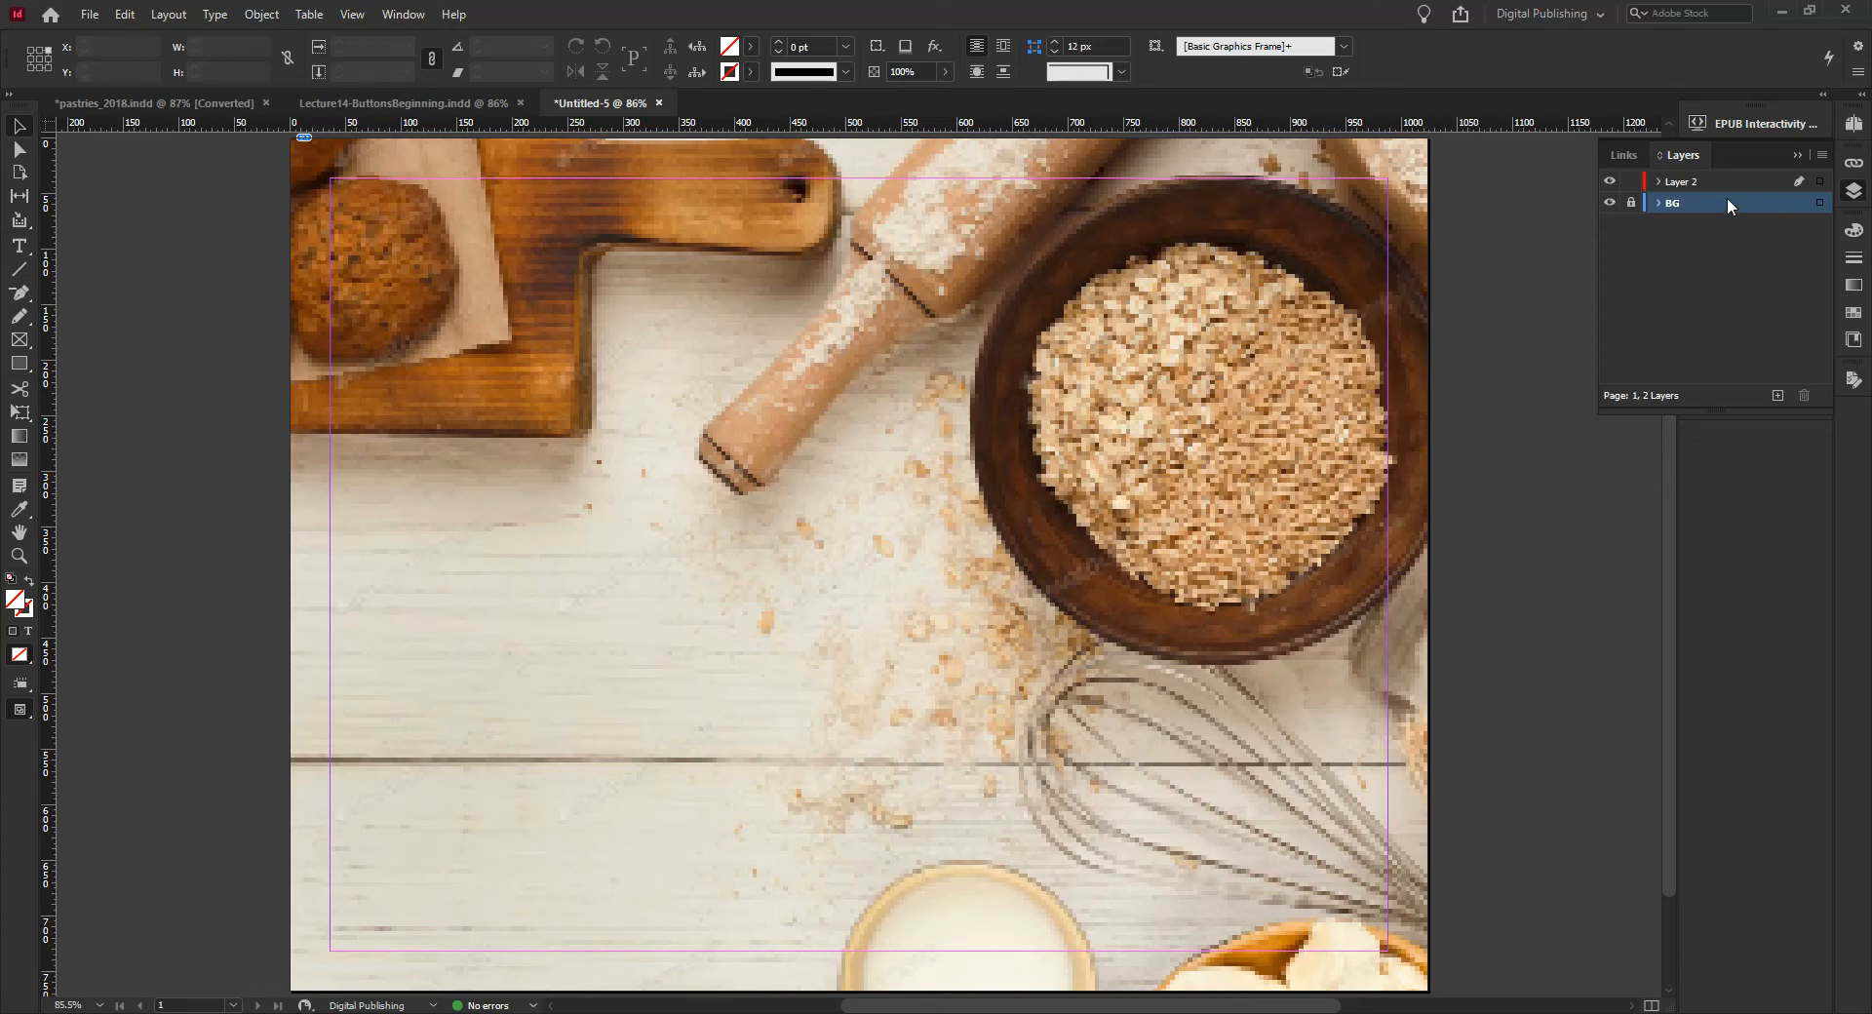
double_click(1680, 182)
type("B")
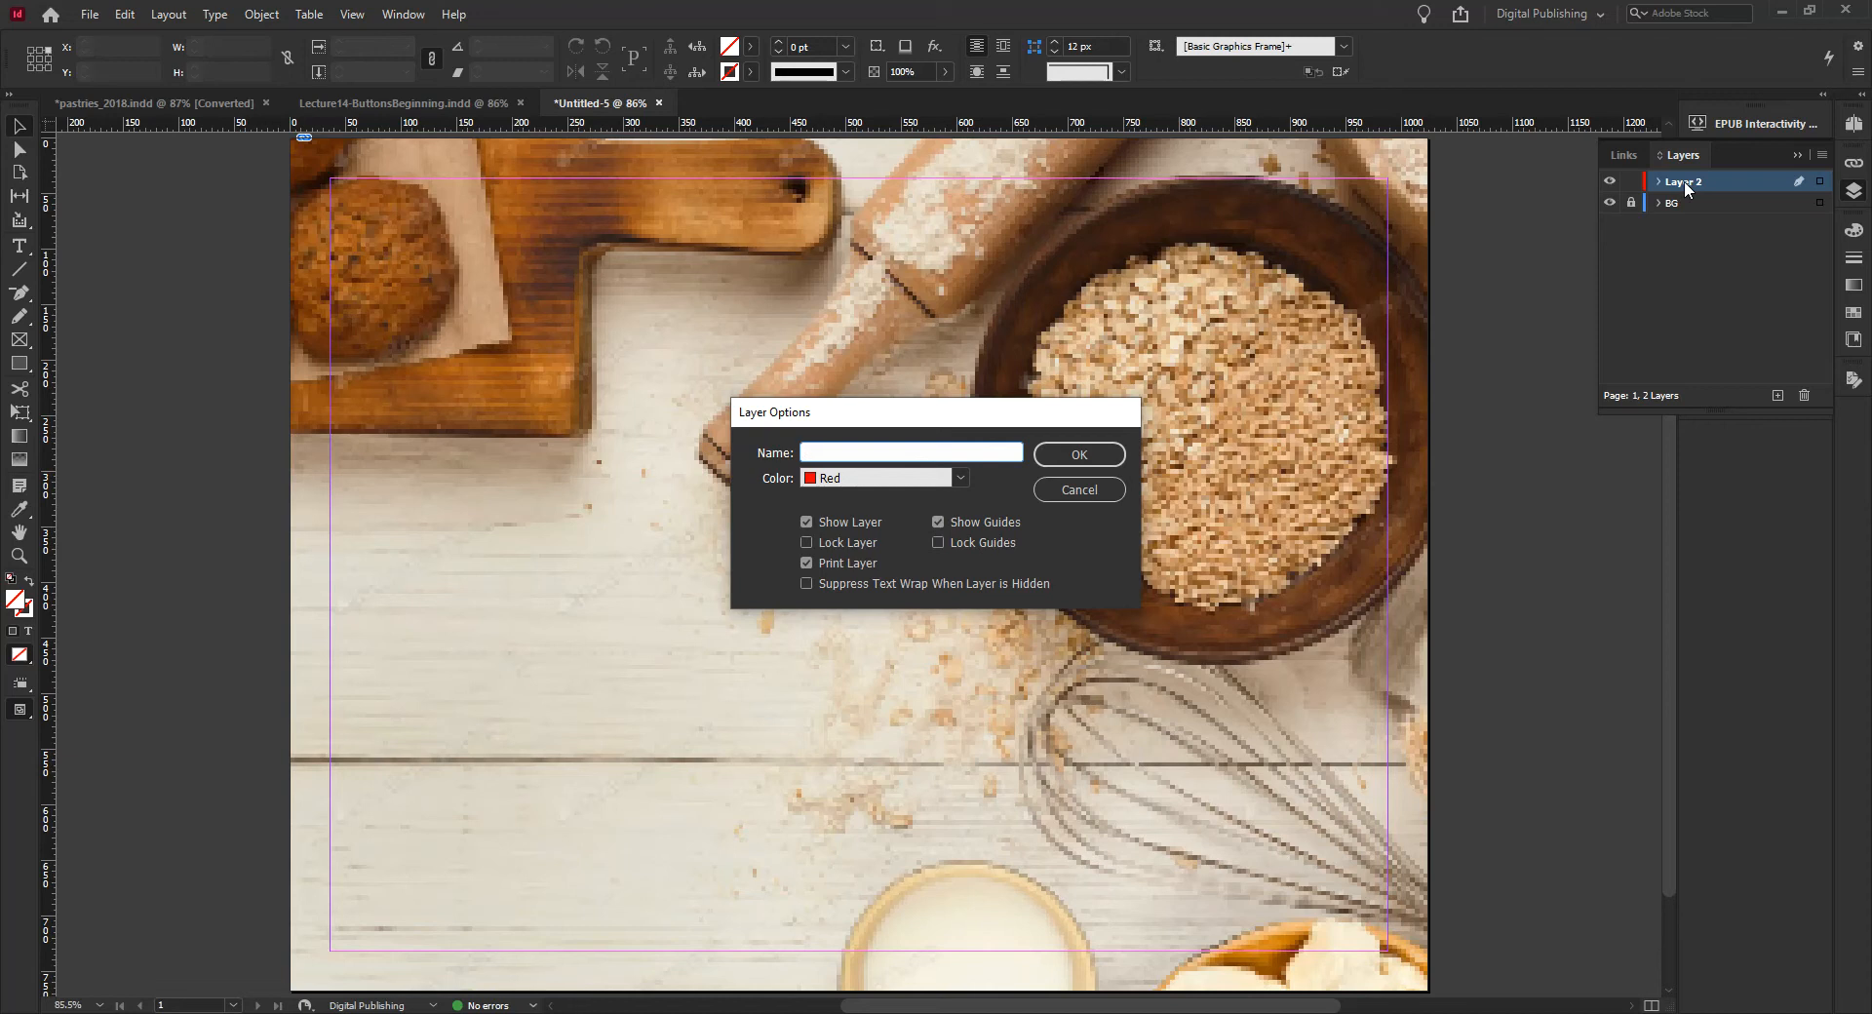
type("Nav")
key("Return")
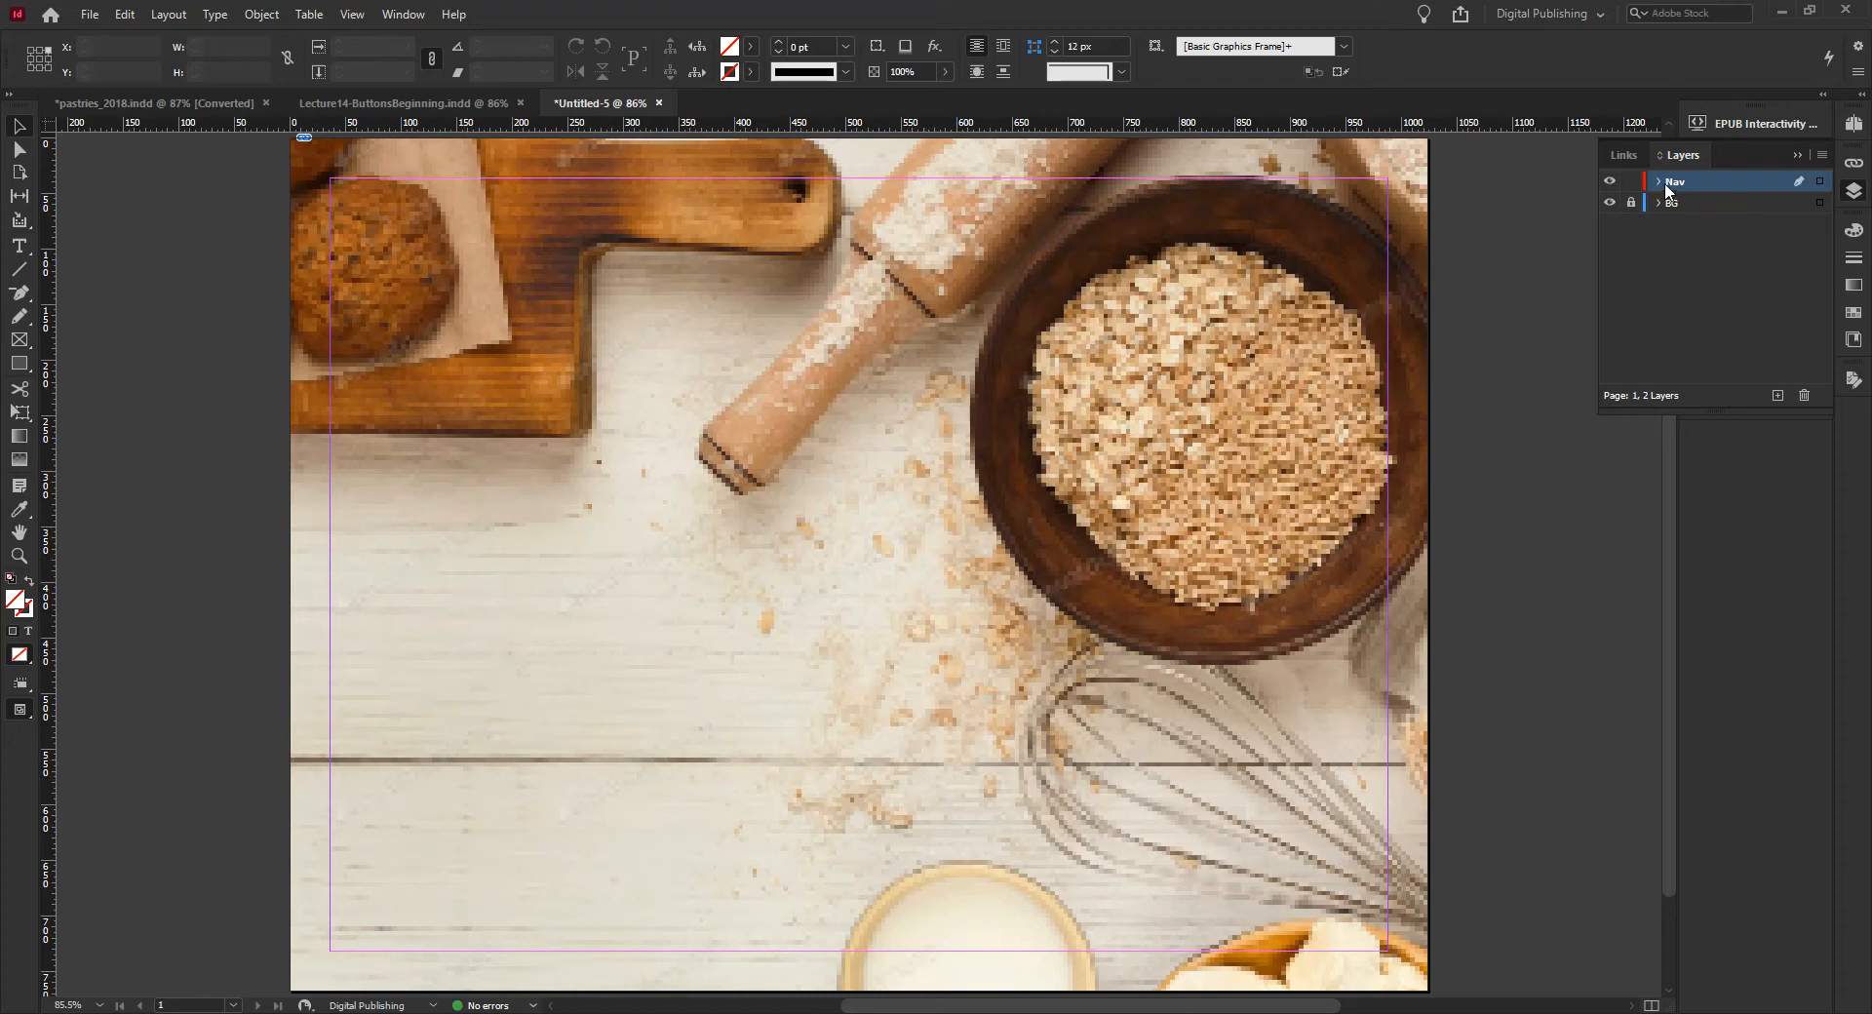
Step: Add a new layer above Nav and name it Imgs
left_click(1777, 396)
double_click(1679, 182)
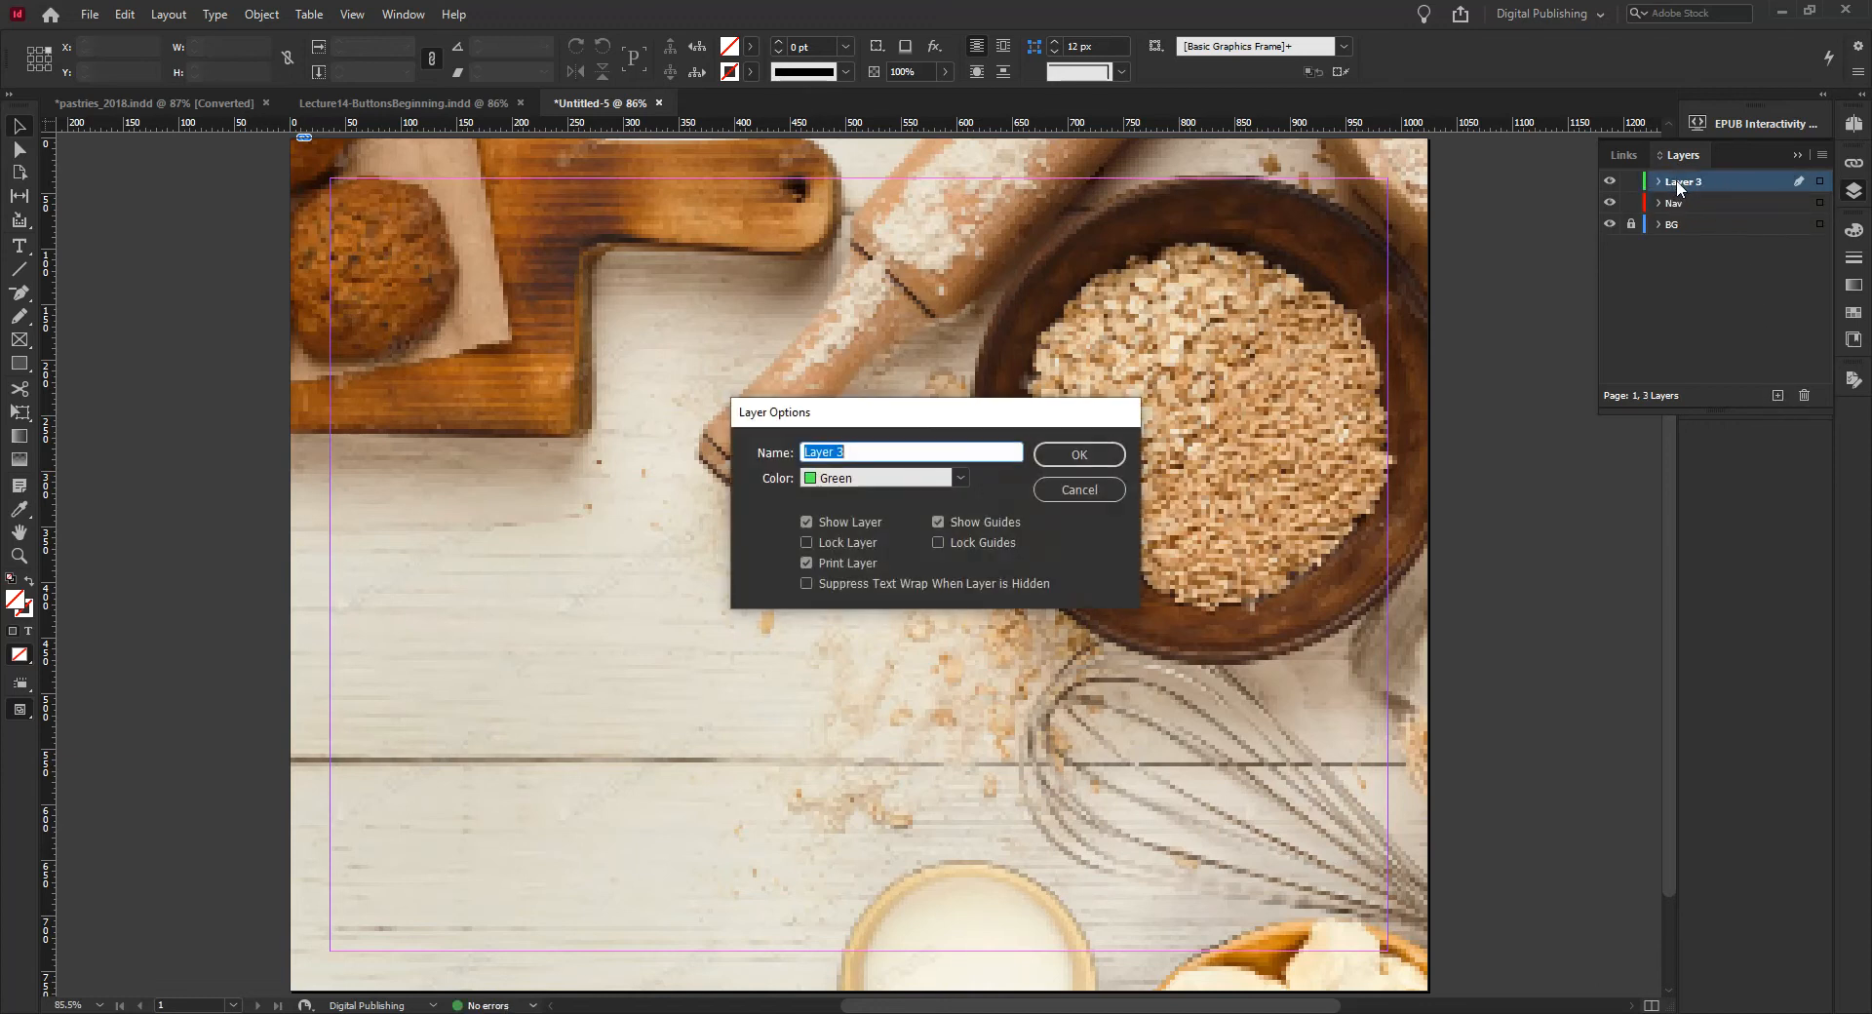
type("C")
key("Return")
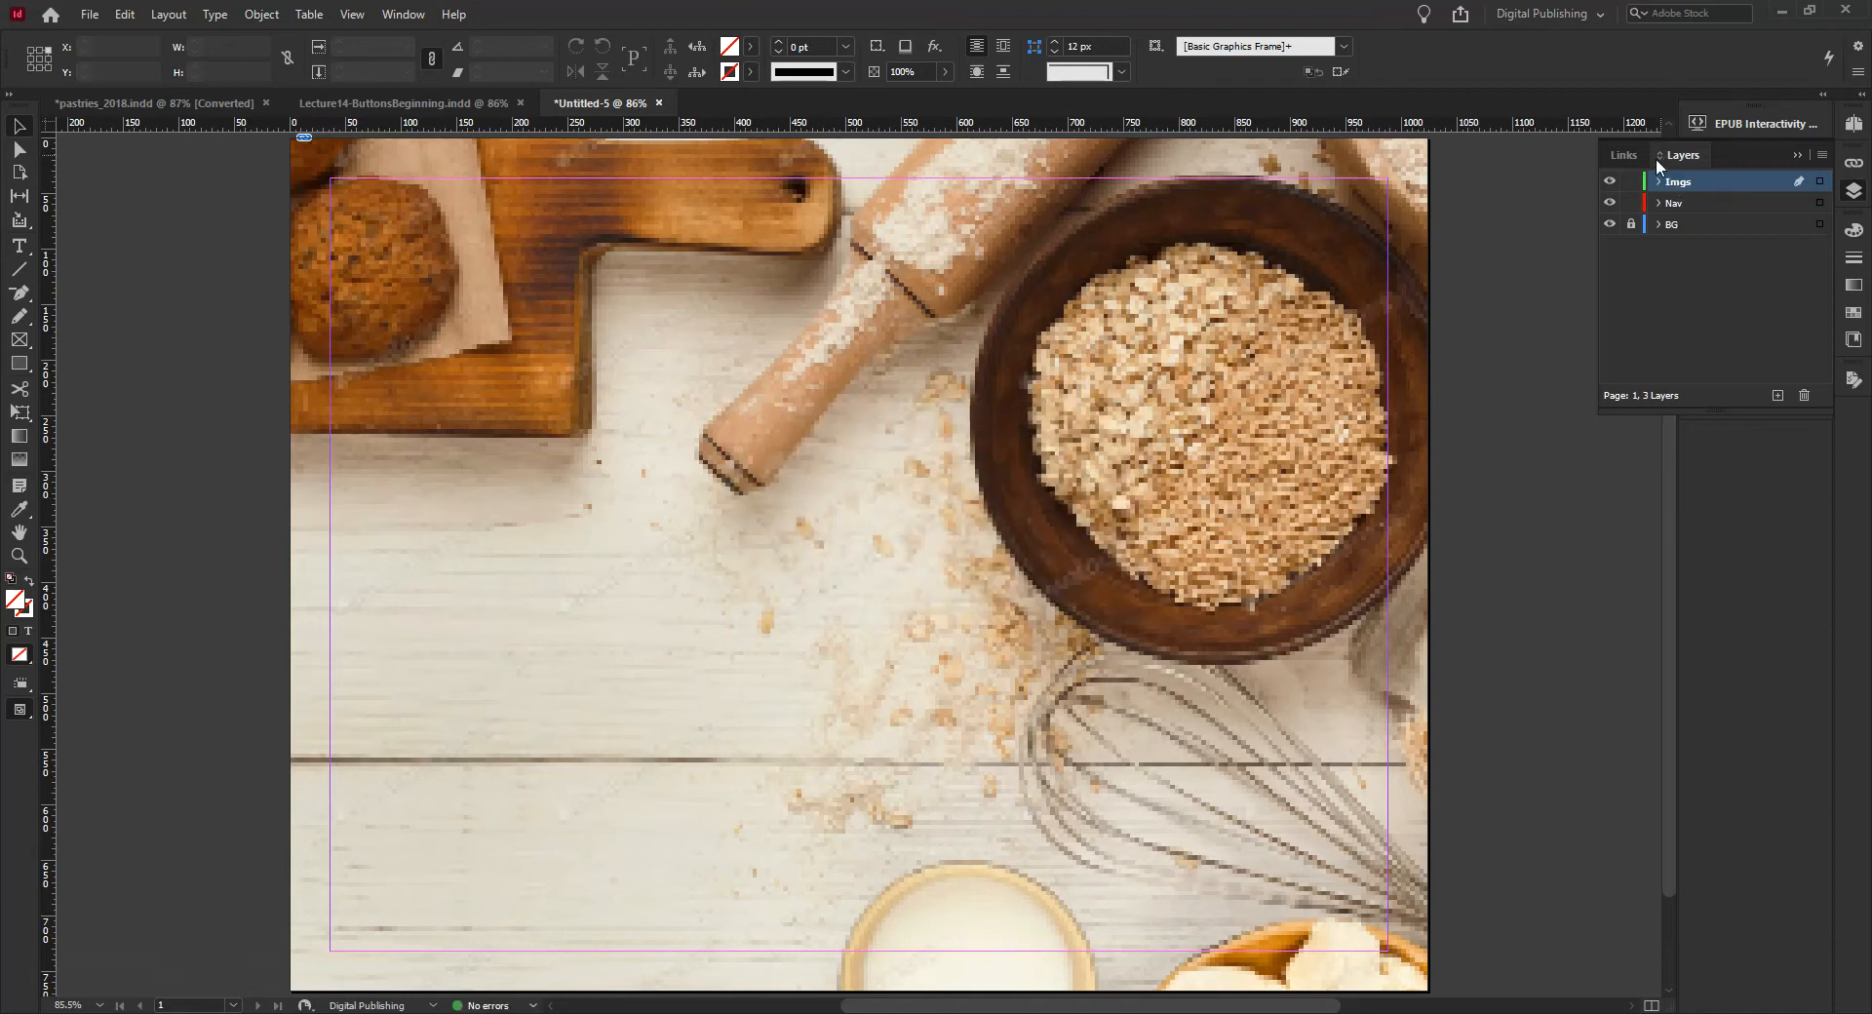
Step: On the Nav layer, draw a text frame about 209 x 51 px below the cutting board and enter "Cheese Cake" in it
left_click(1673, 205)
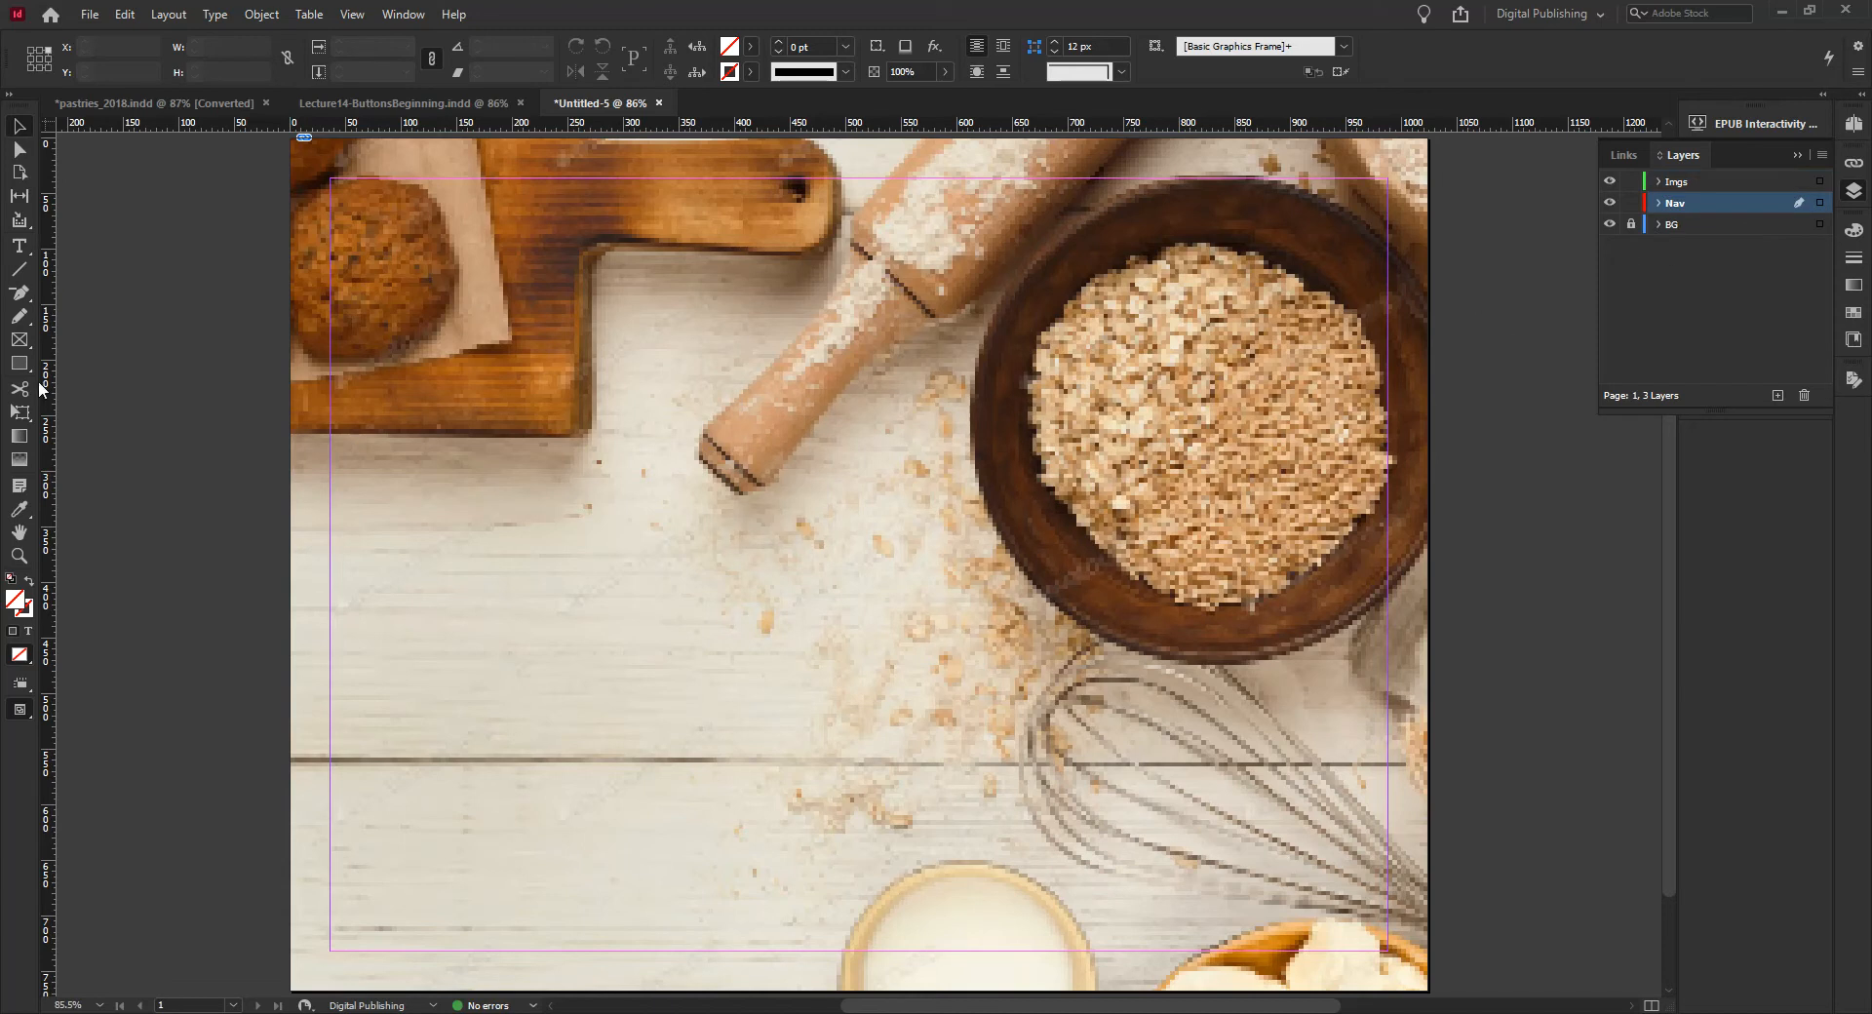
left_click(19, 247)
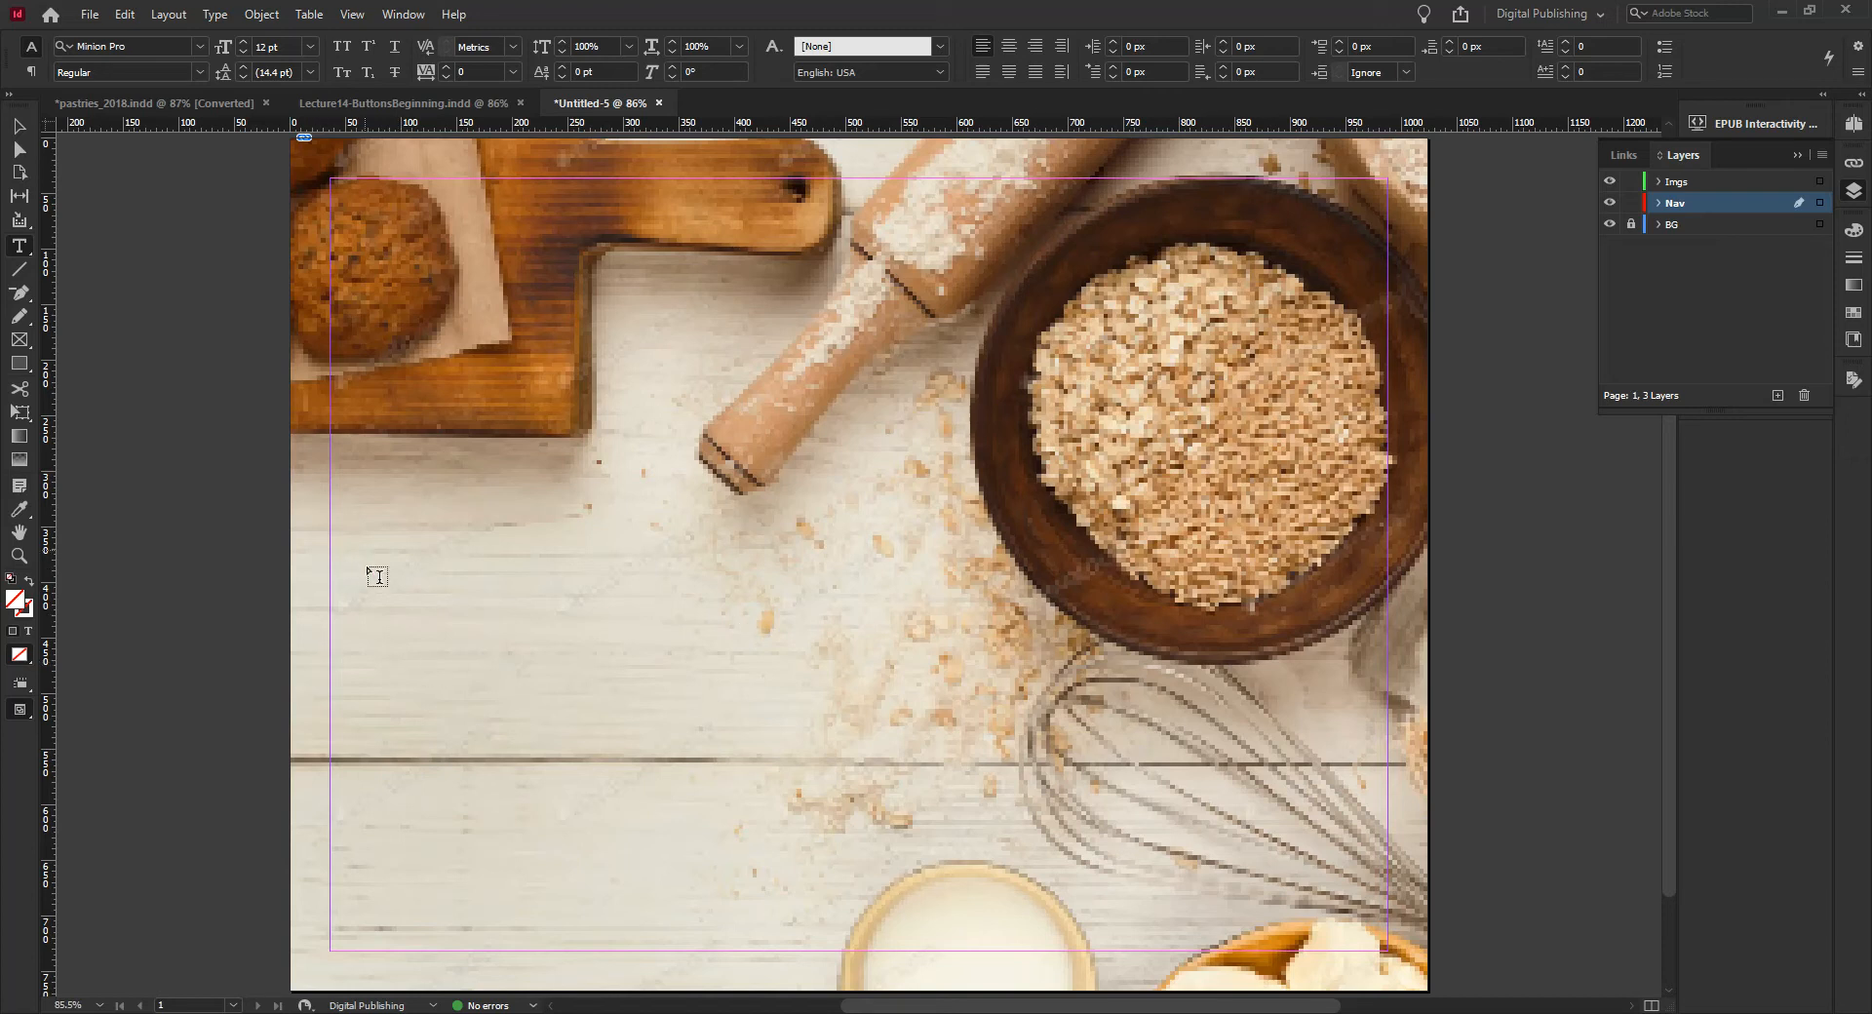
left_click_drag(357, 565, 588, 621)
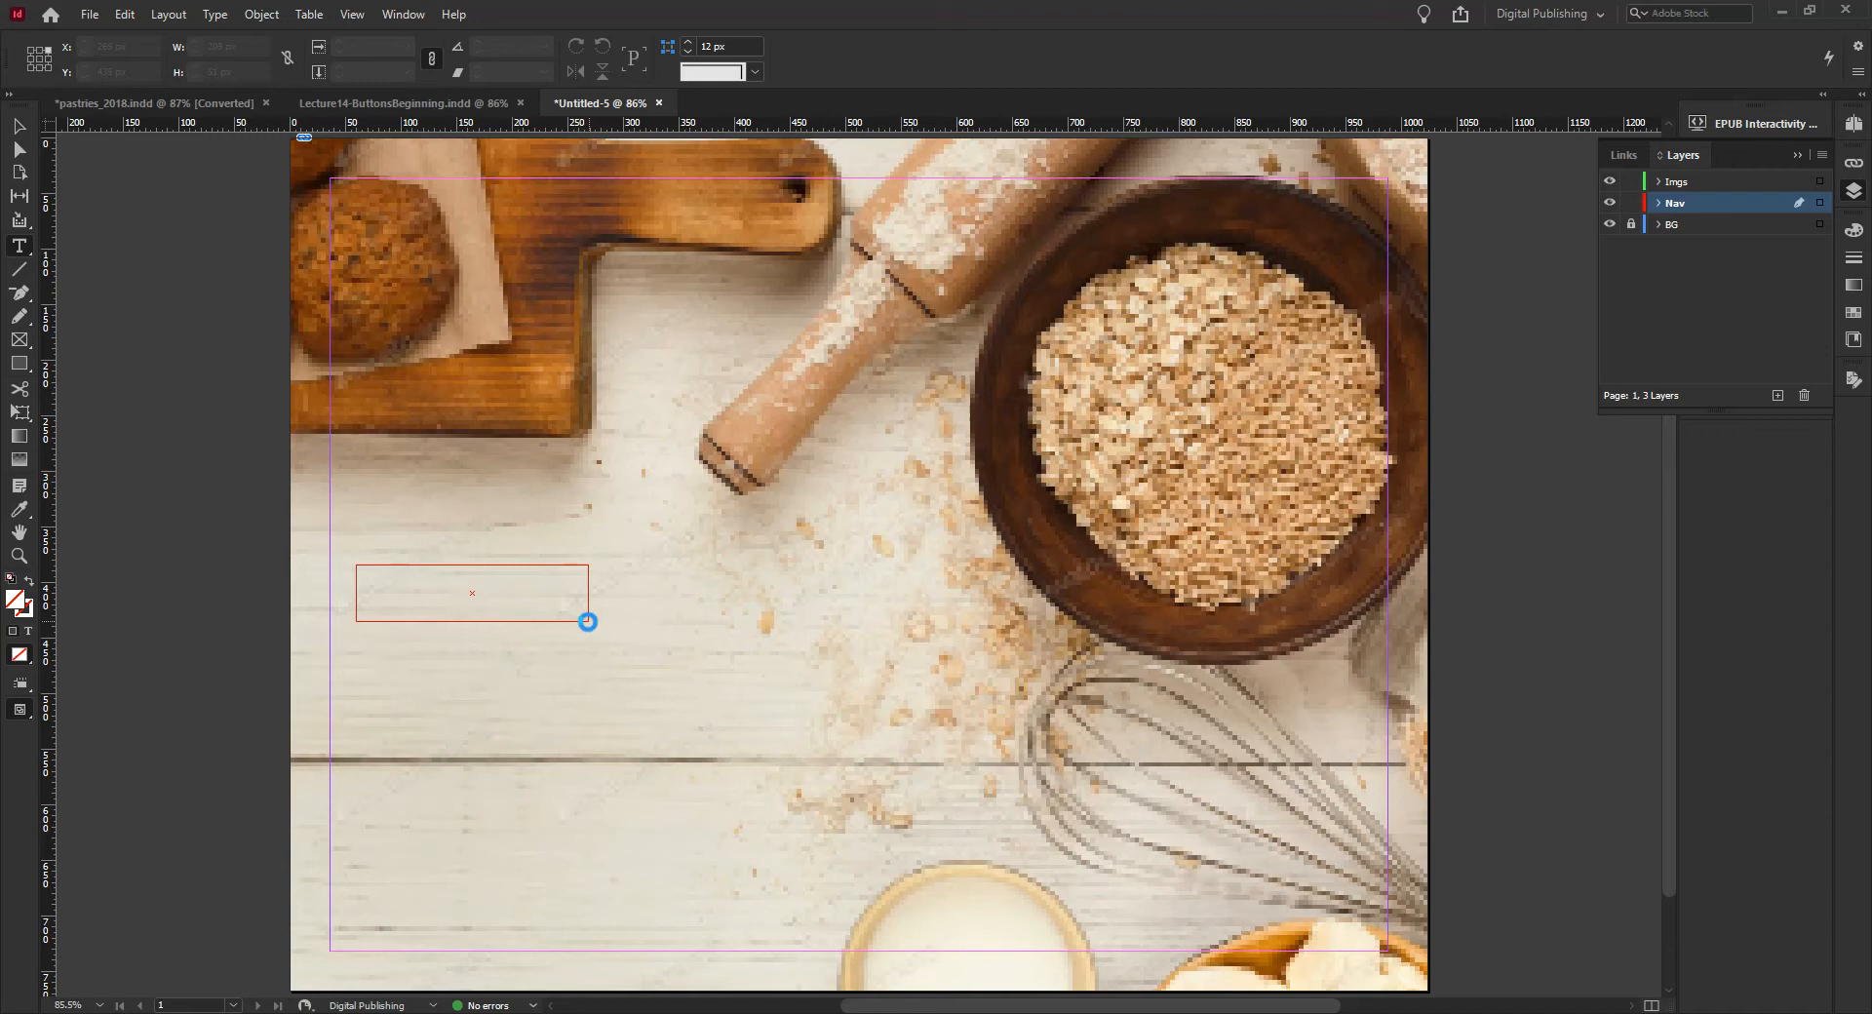
left_click(519, 587)
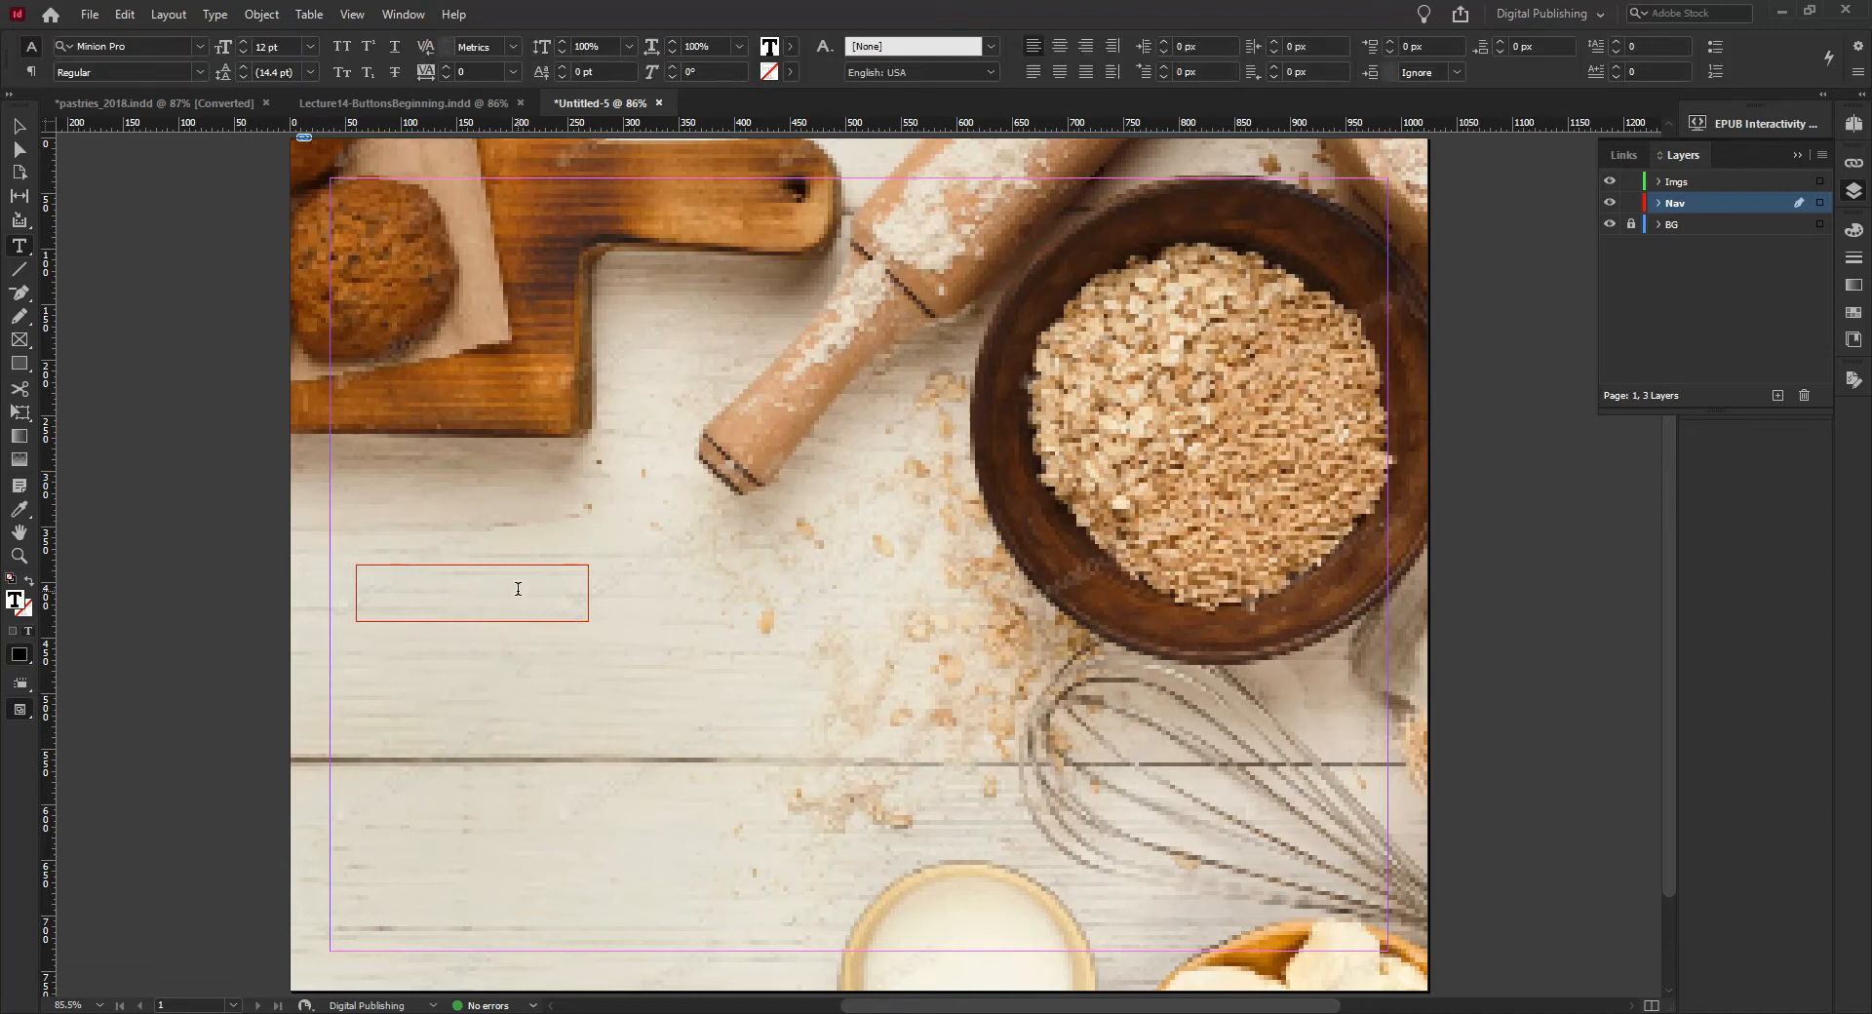
key("ctrl+d")
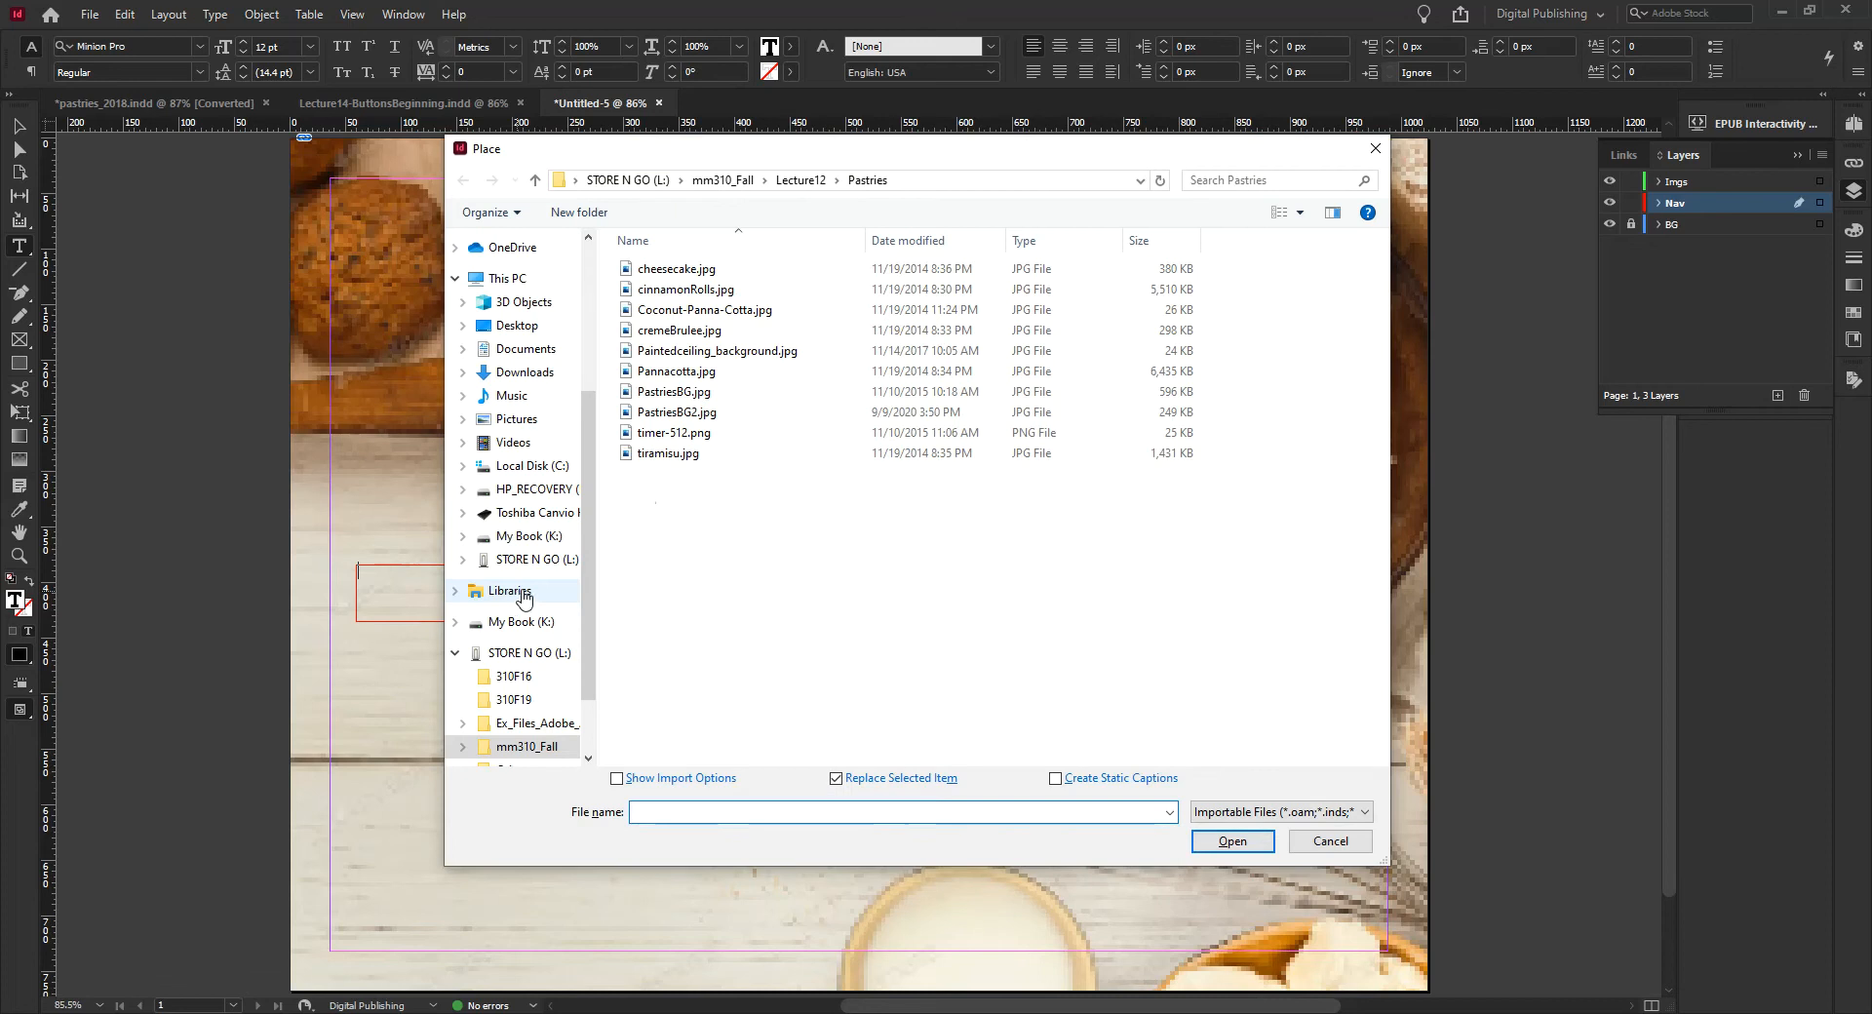
left_click(1349, 841)
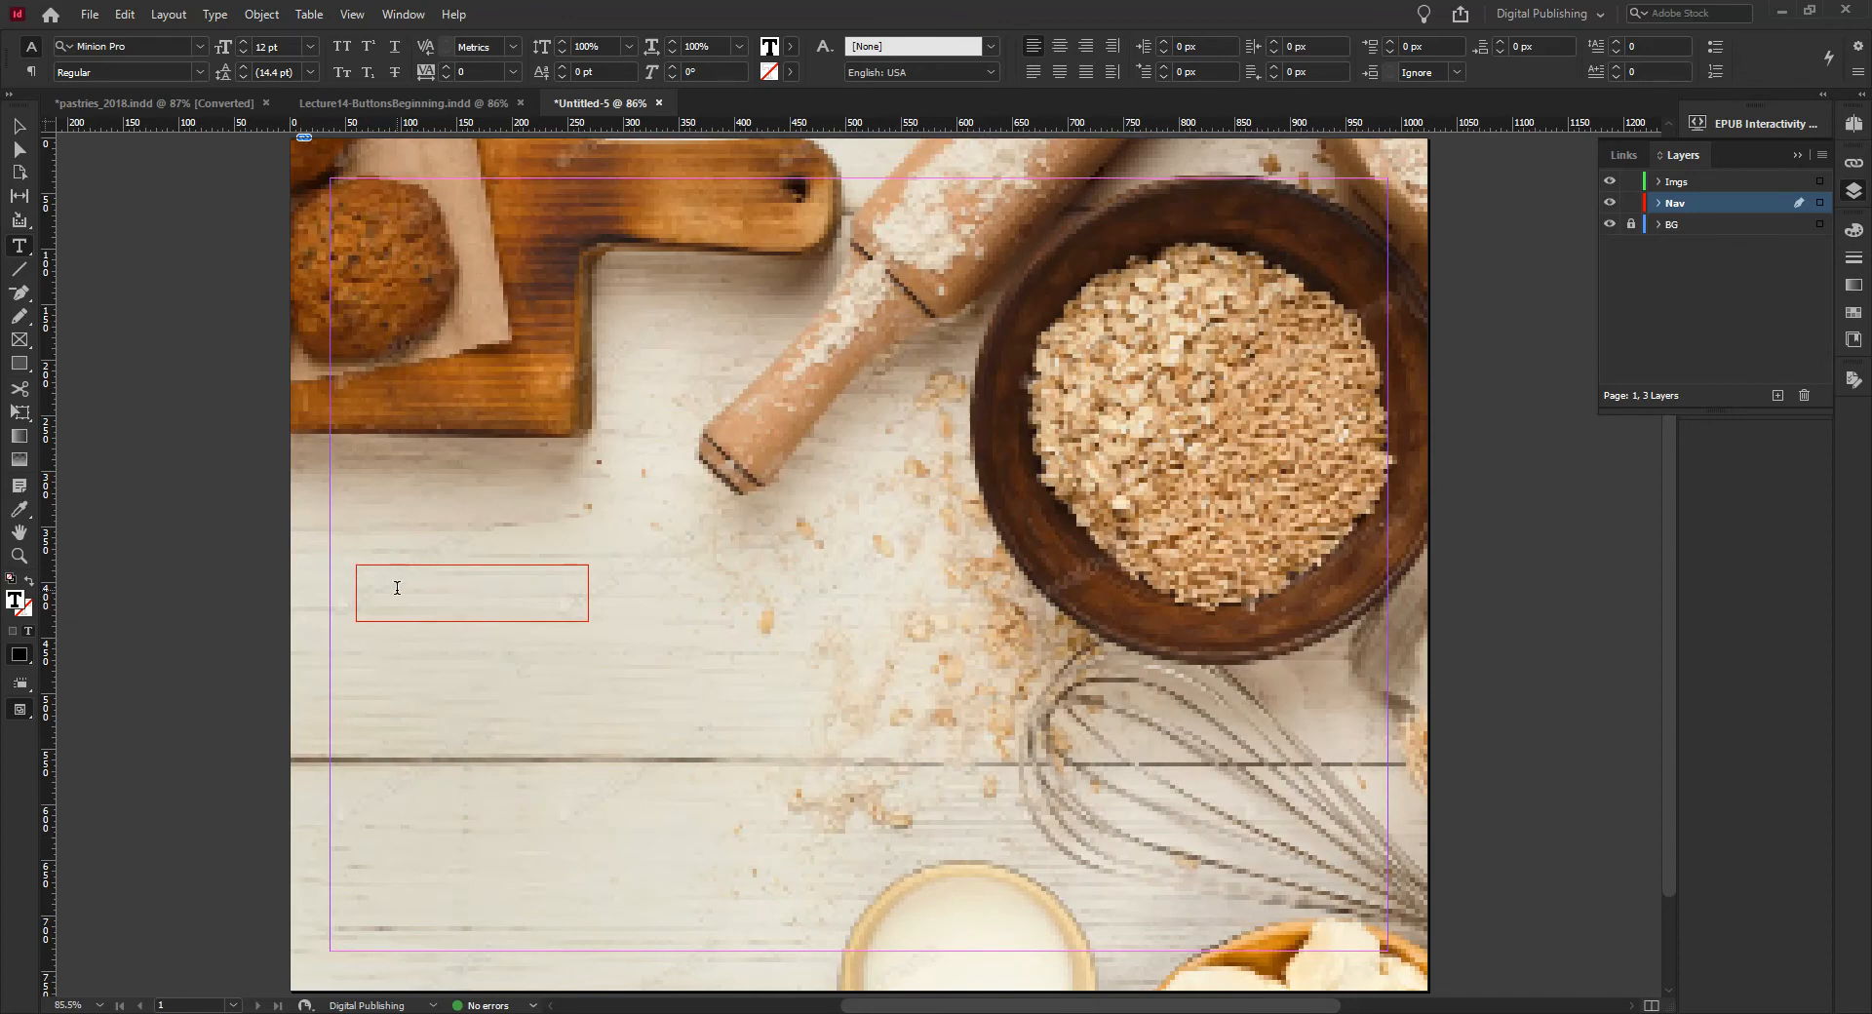
type("Cheese Cake")
Step: Format the "Cheese Cake" text at 36 pt in Avenir LT Std 55 Roman
left_click_drag(452, 569, 322, 554)
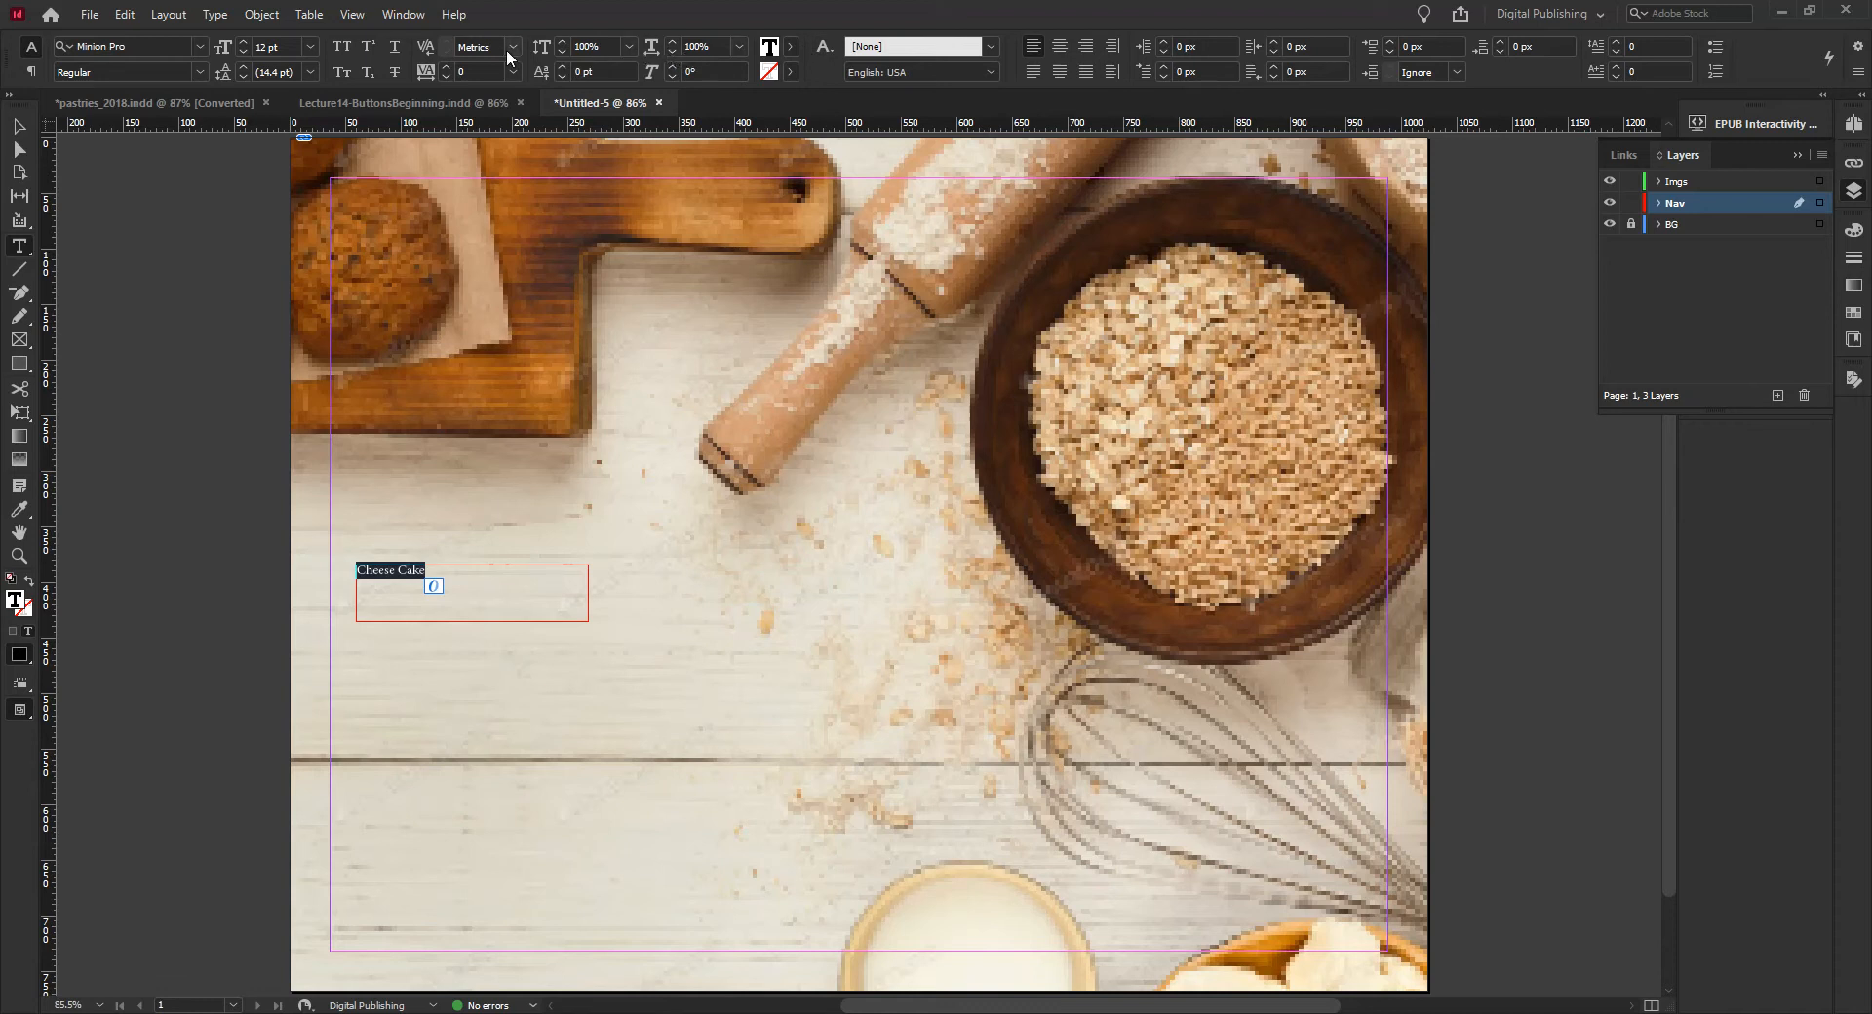
left_click(312, 47)
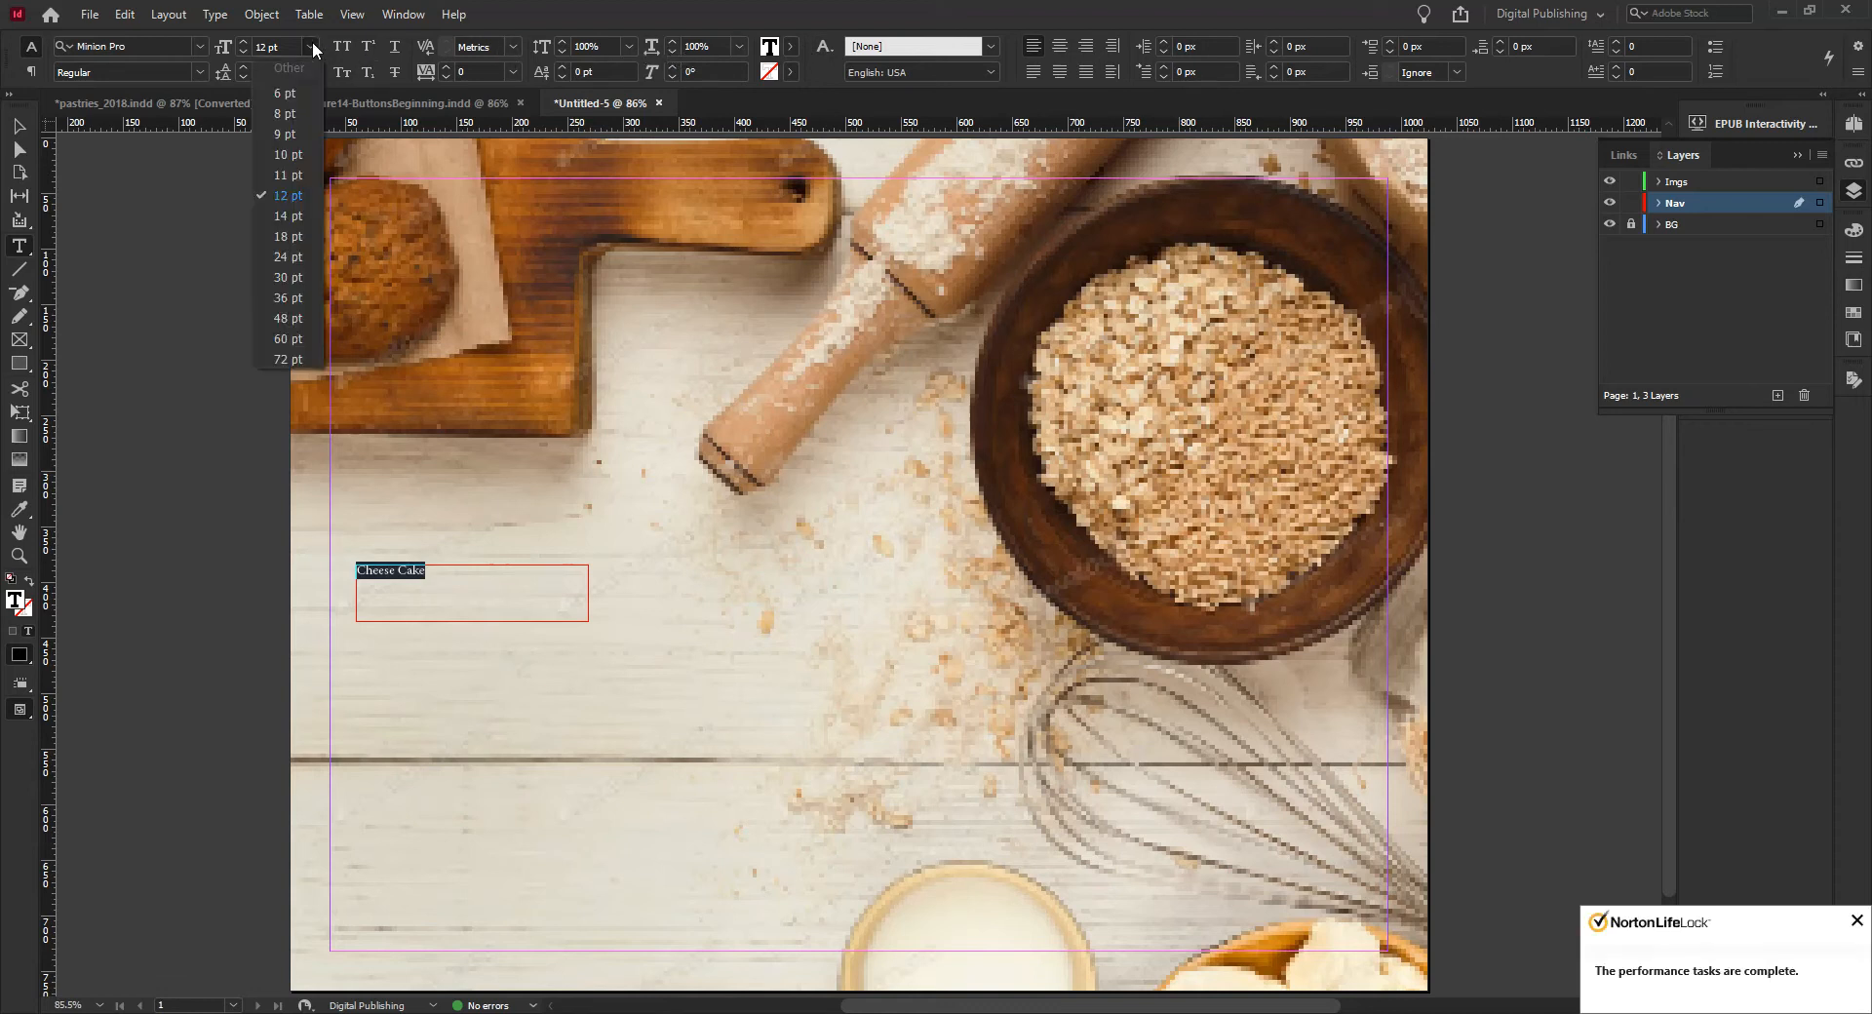
left_click(285, 297)
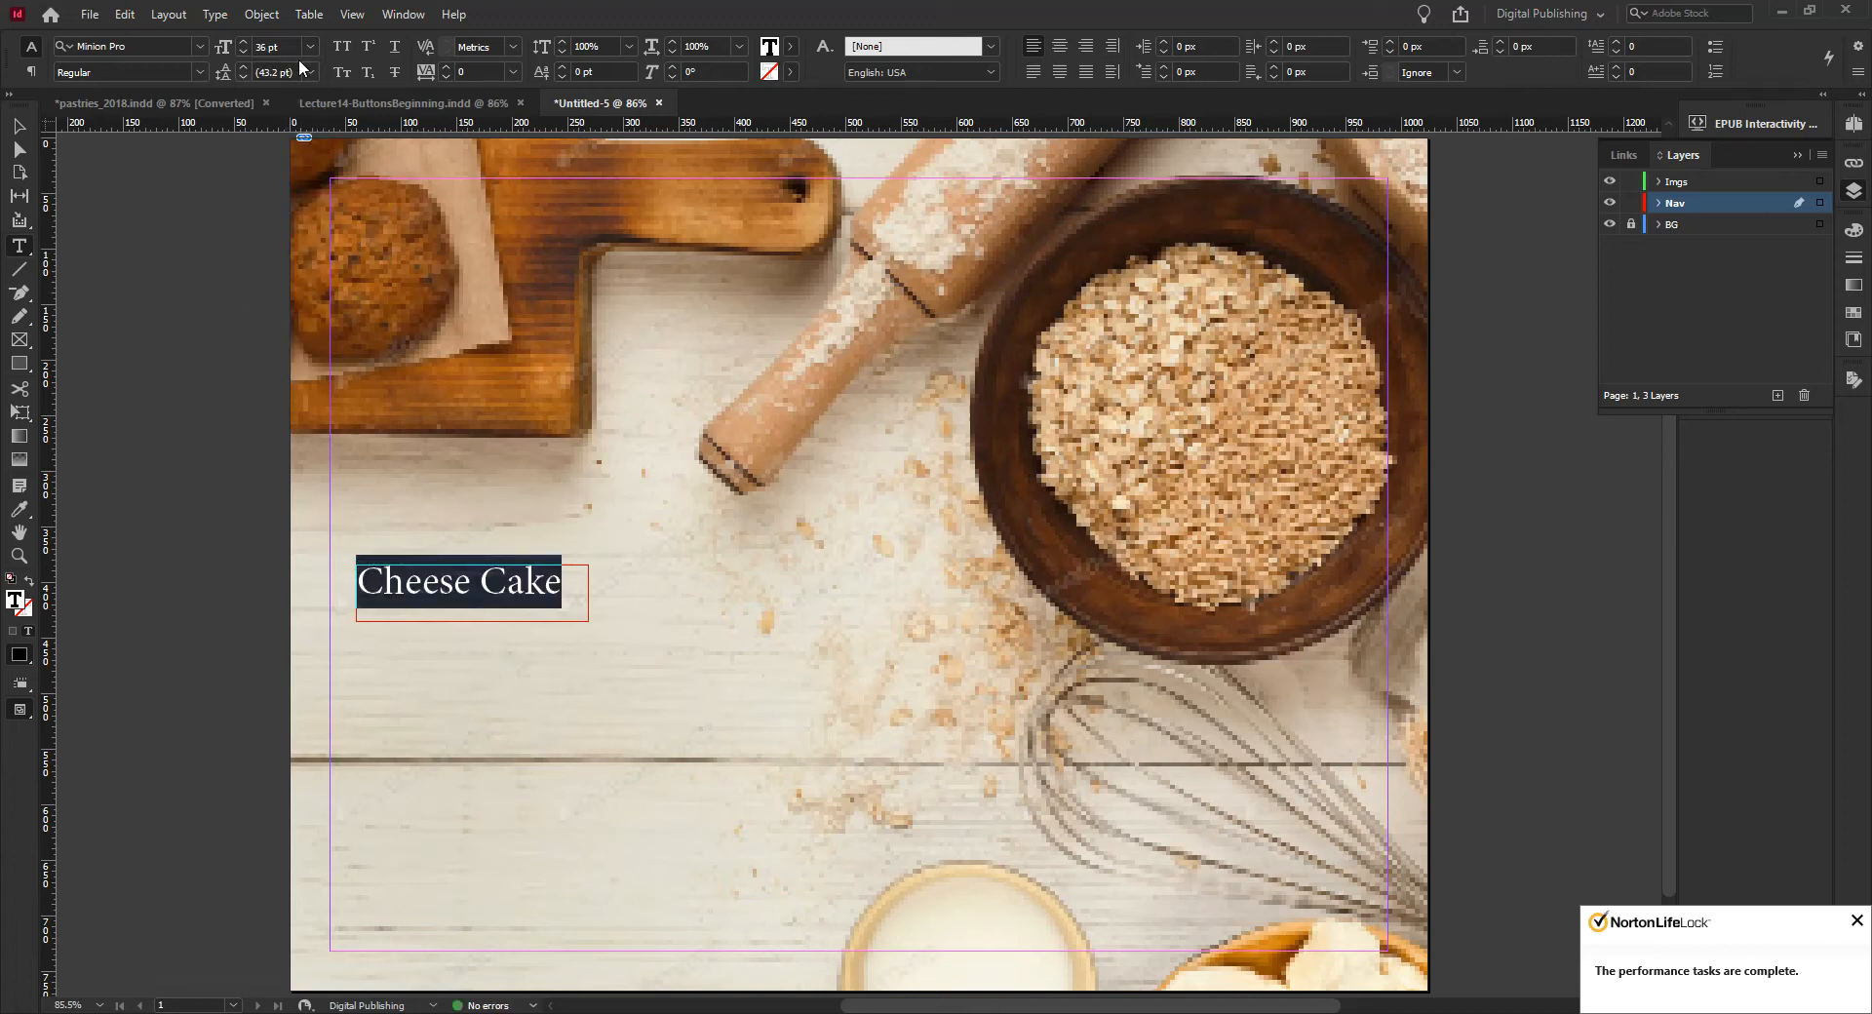
left_click(195, 46)
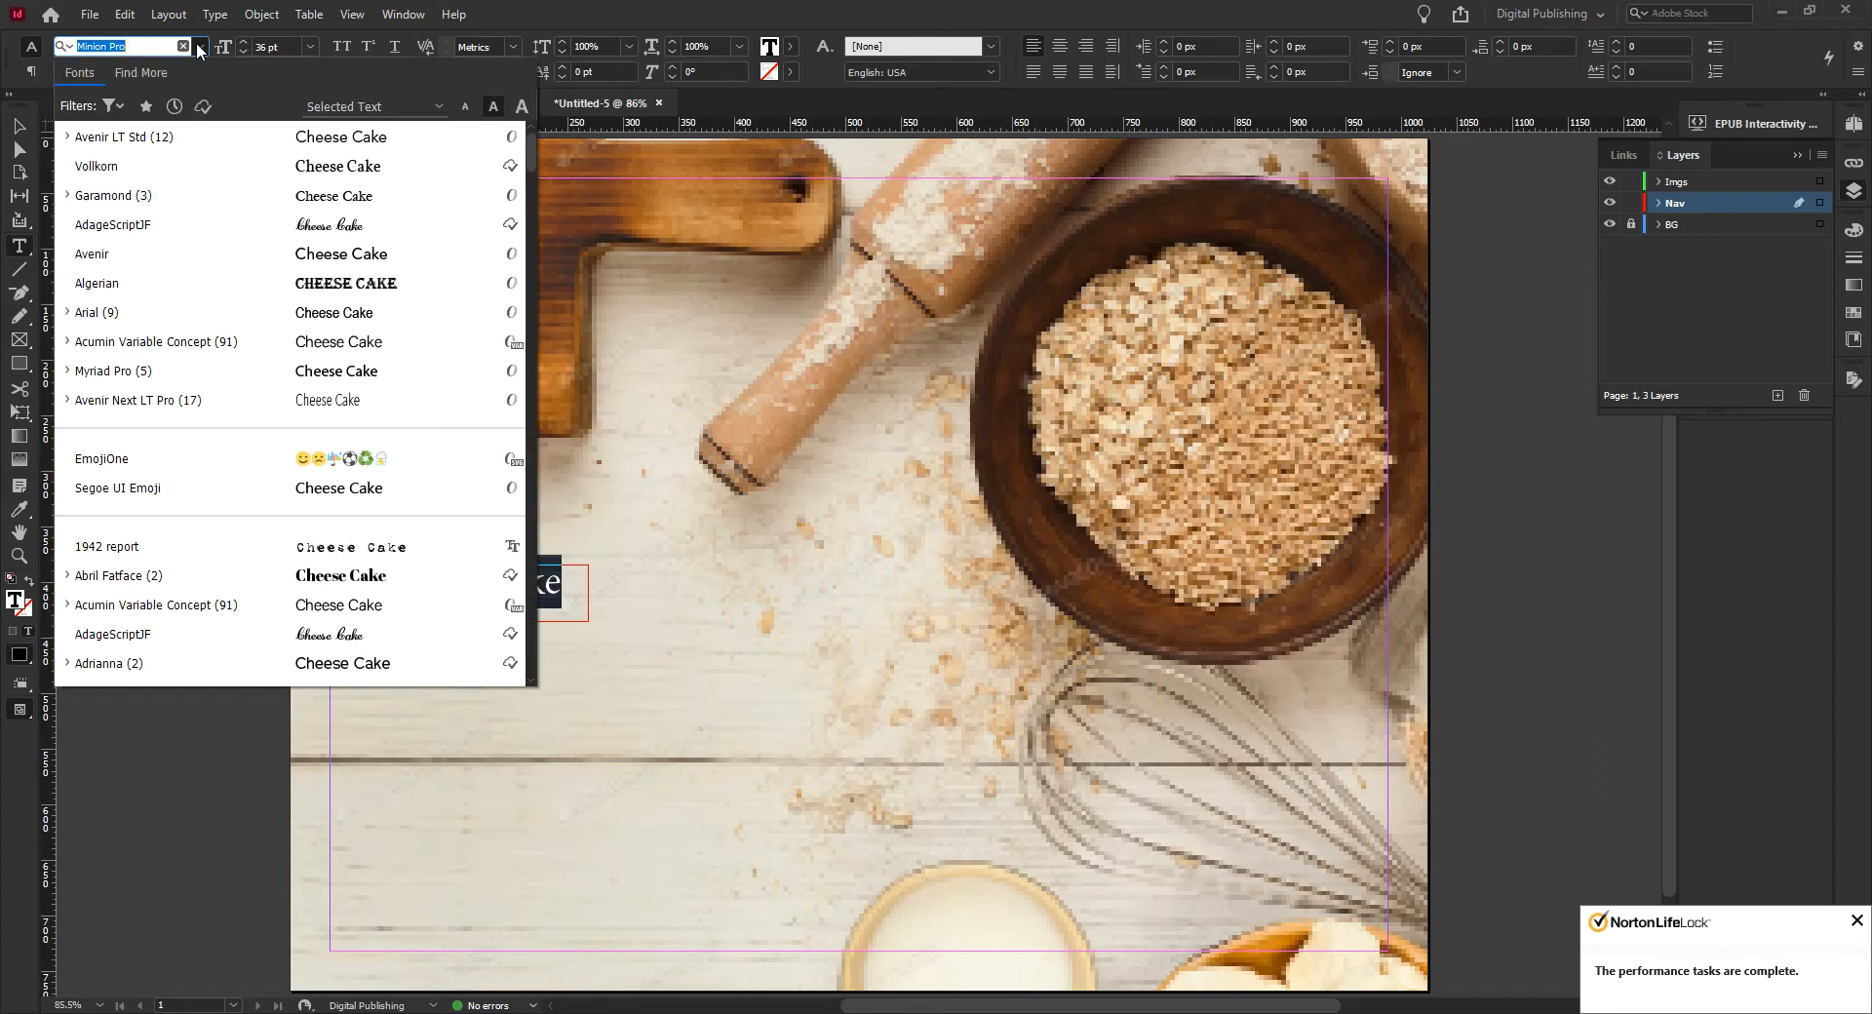
left_click(65, 137)
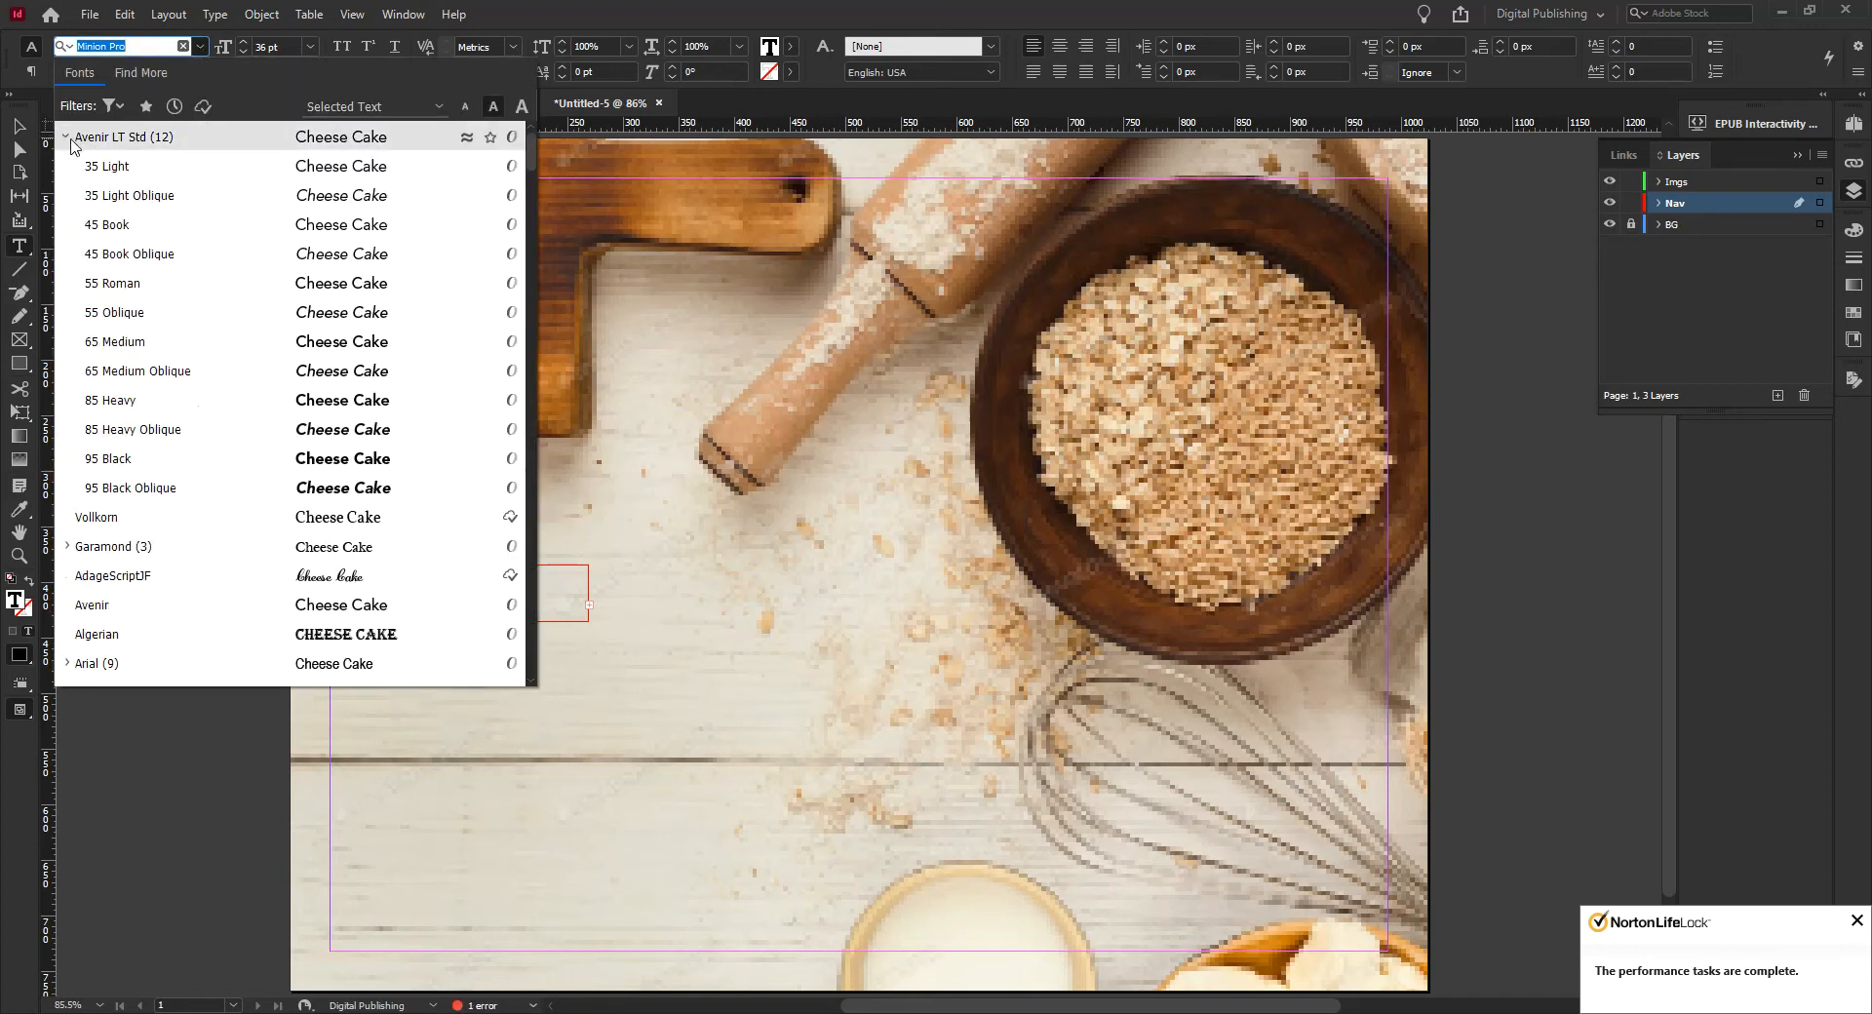
left_click(150, 284)
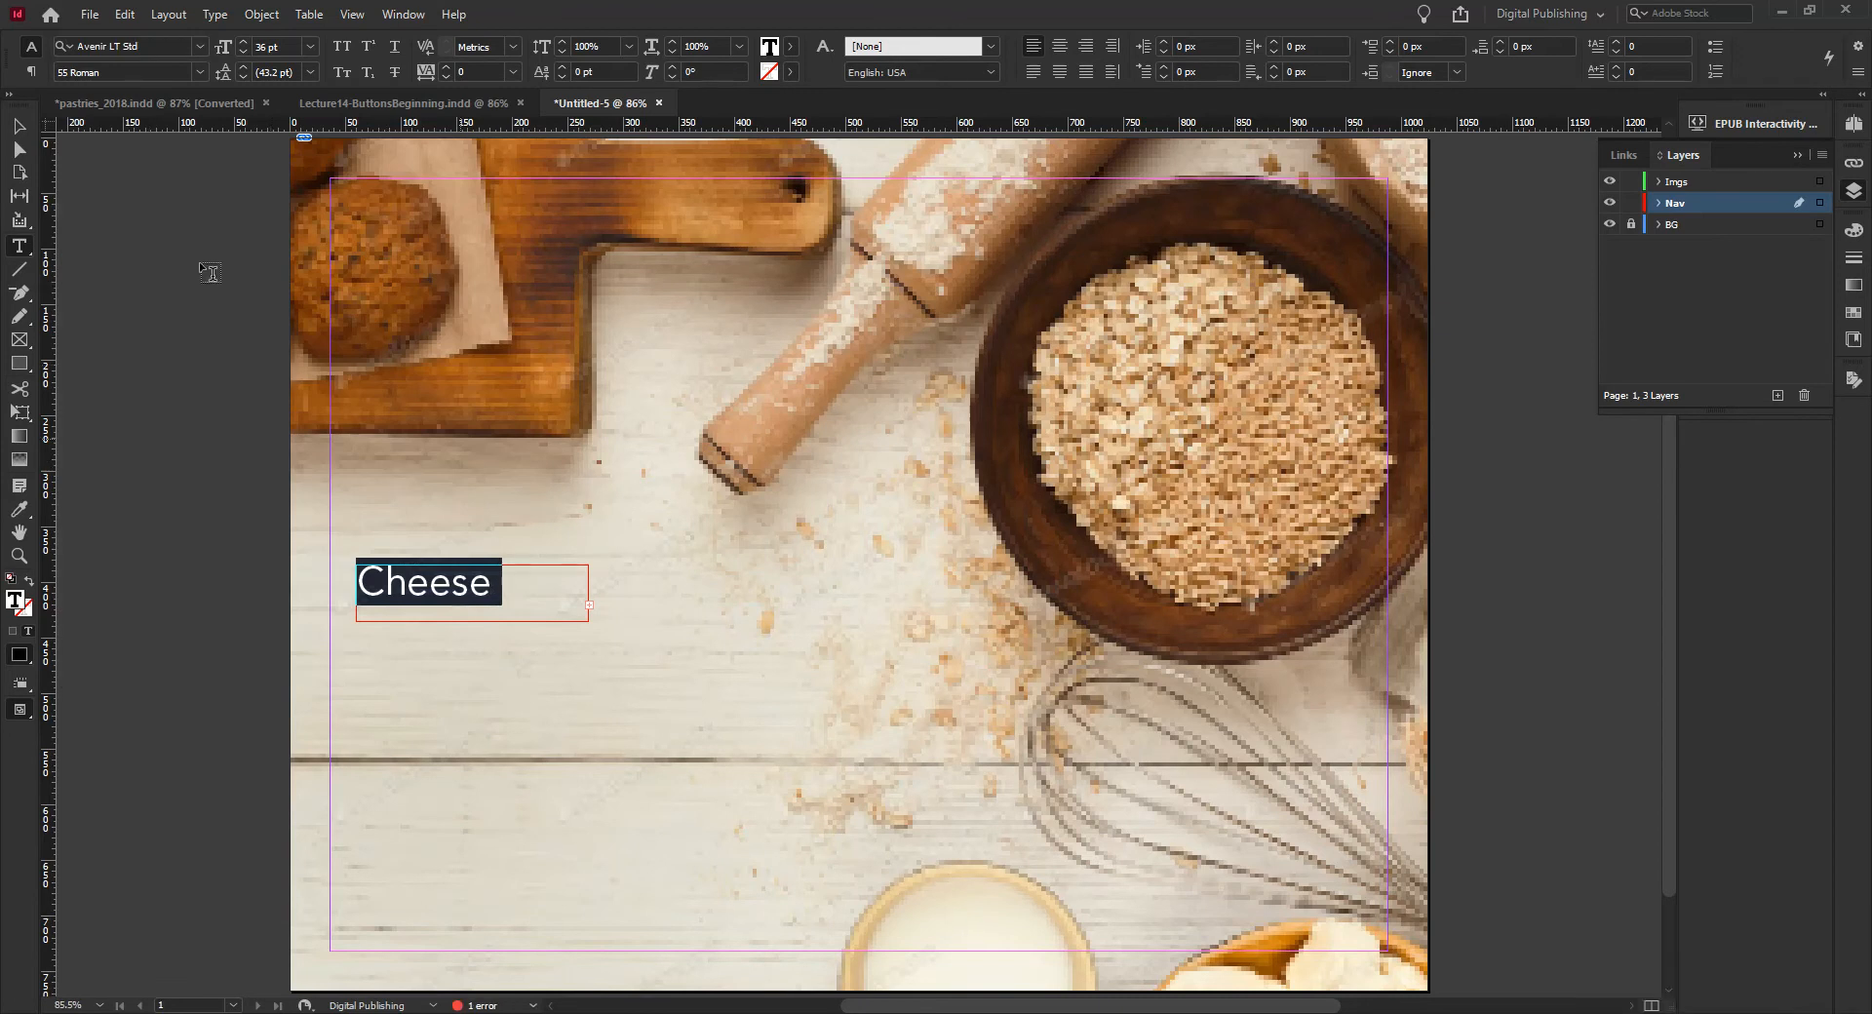
Step: Set the "Cheese Cake" text size to 30 pt and select its text frame
left_click(310, 46)
left_click(296, 263)
left_click(18, 126)
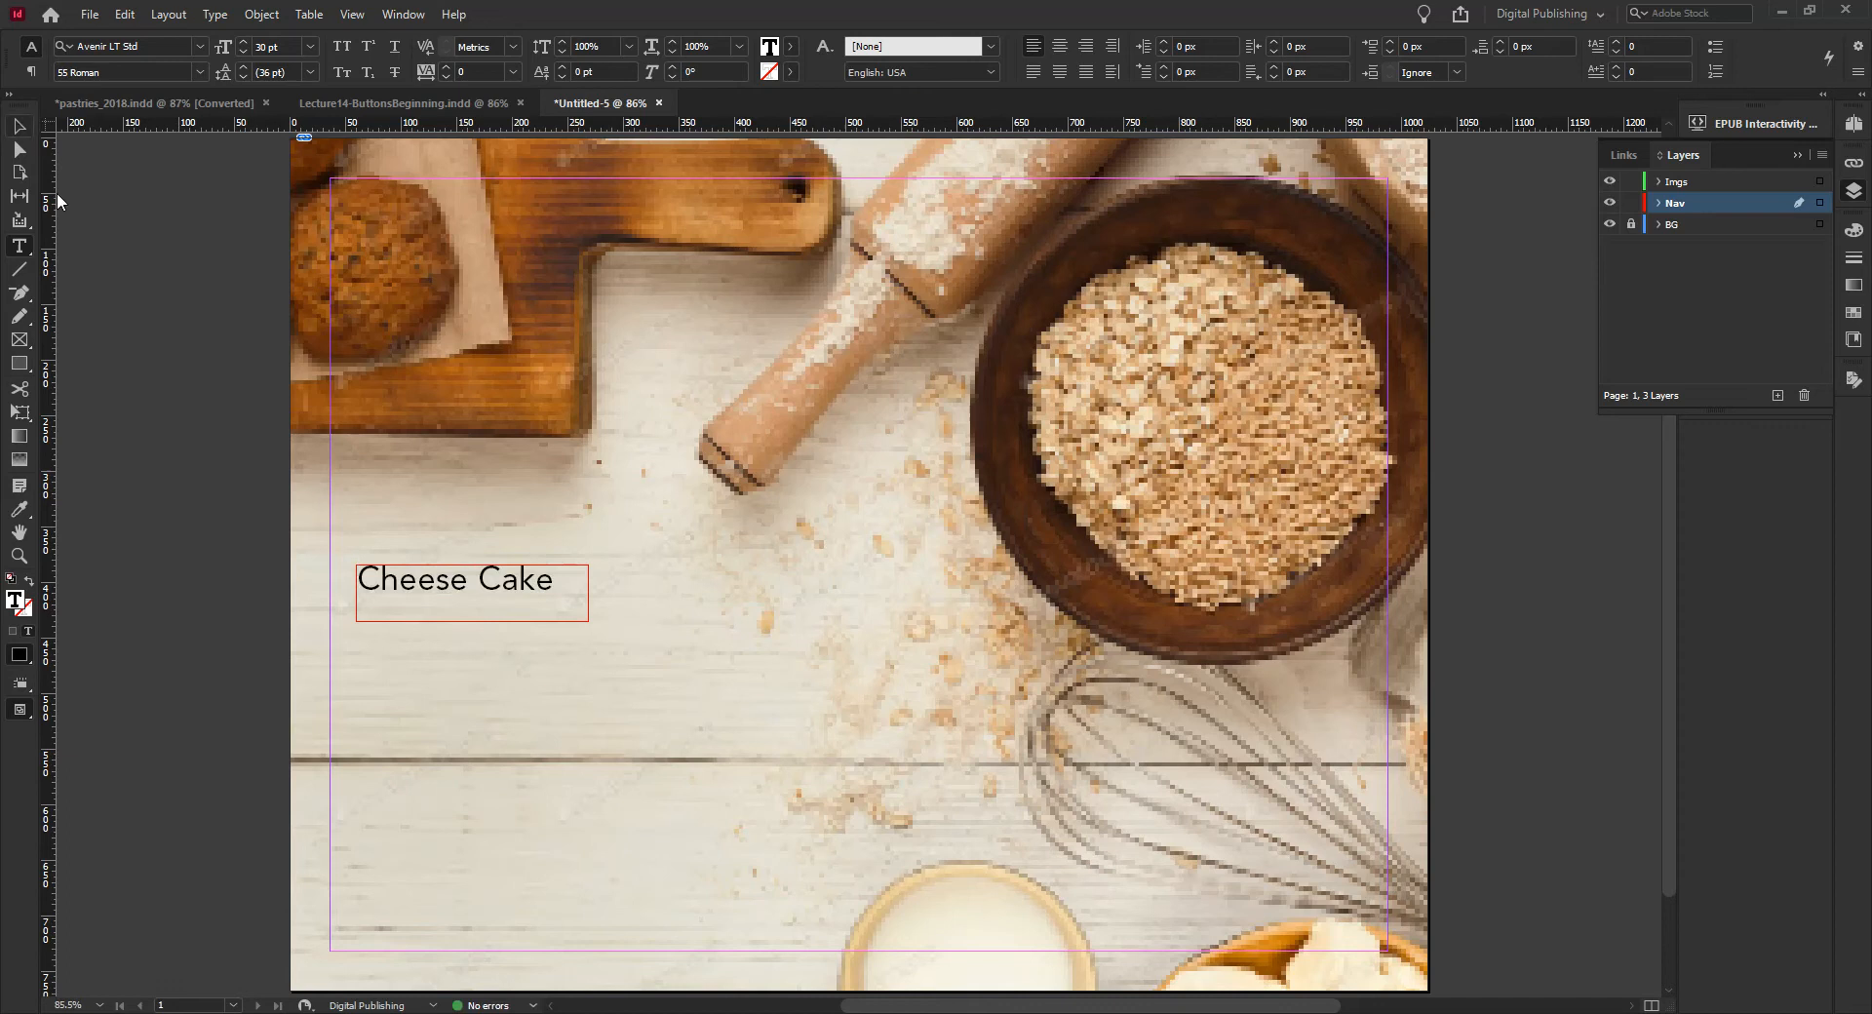
left_click(456, 582)
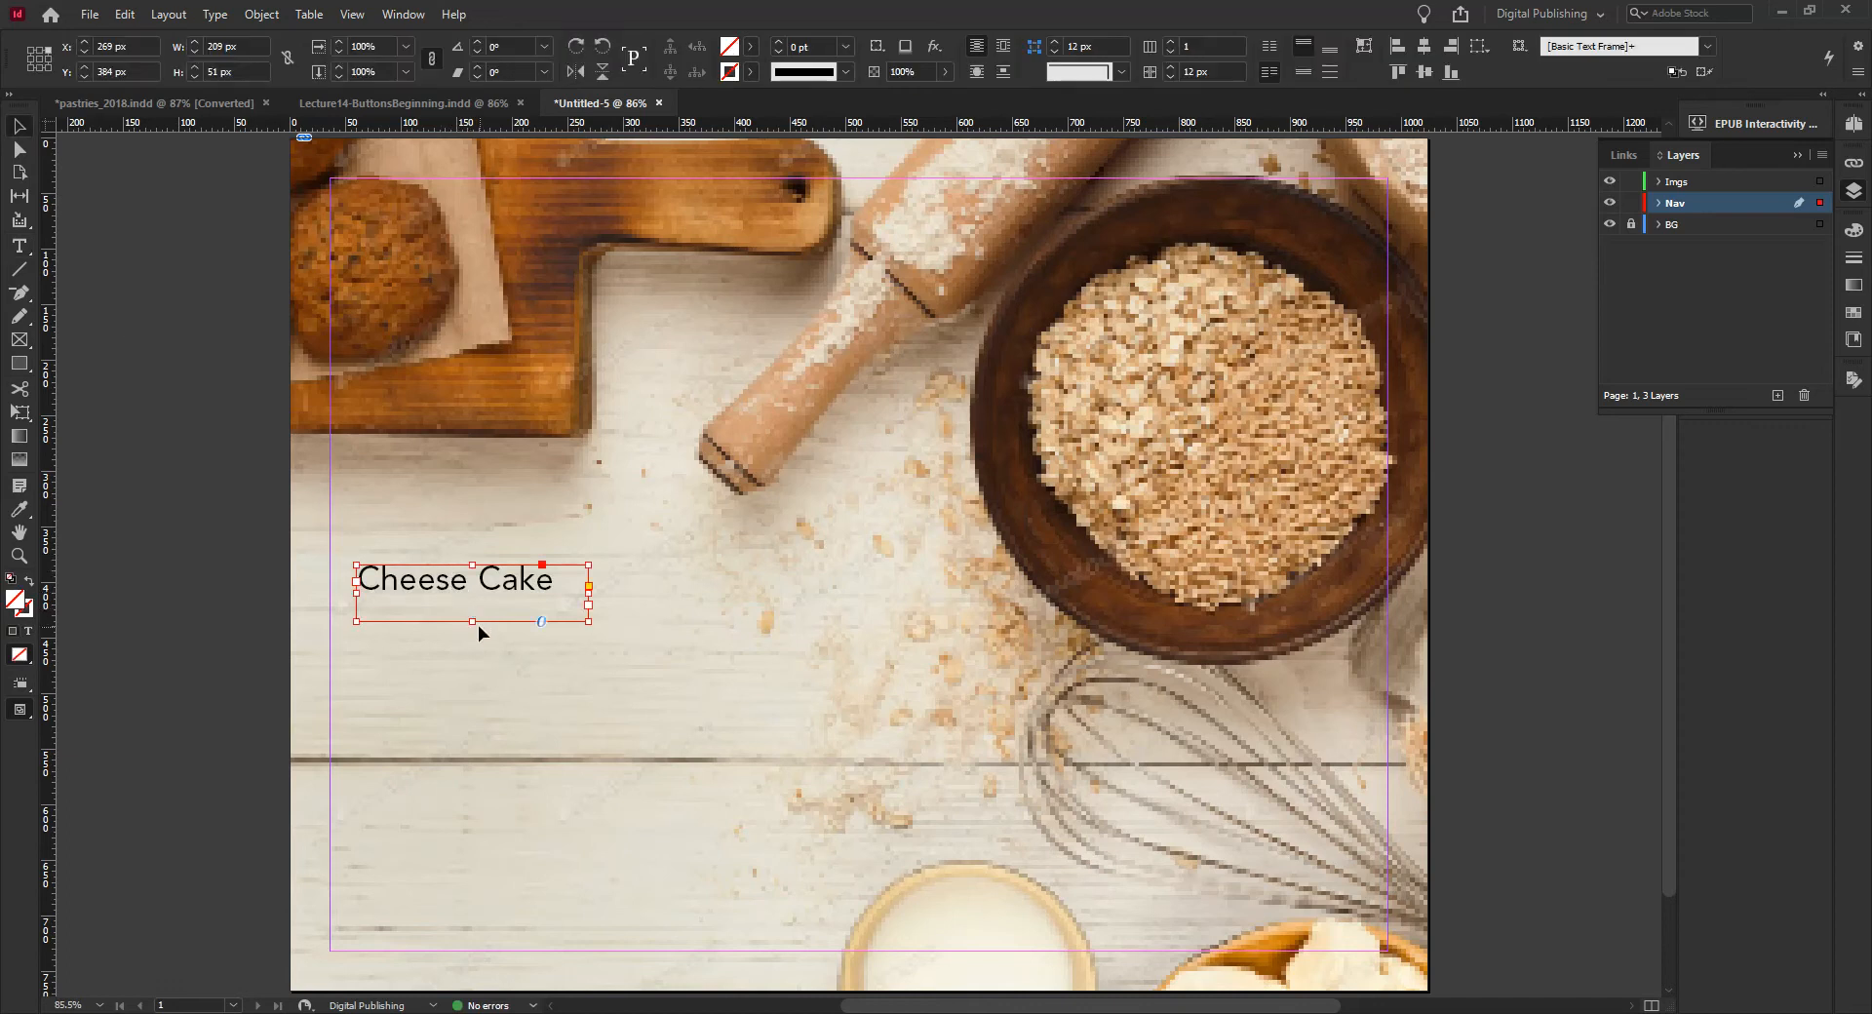
Step: Increase the "Cheese Cake" frame's height to 57 px and centre its text horizontally
left_click_drag(471, 620, 472, 626)
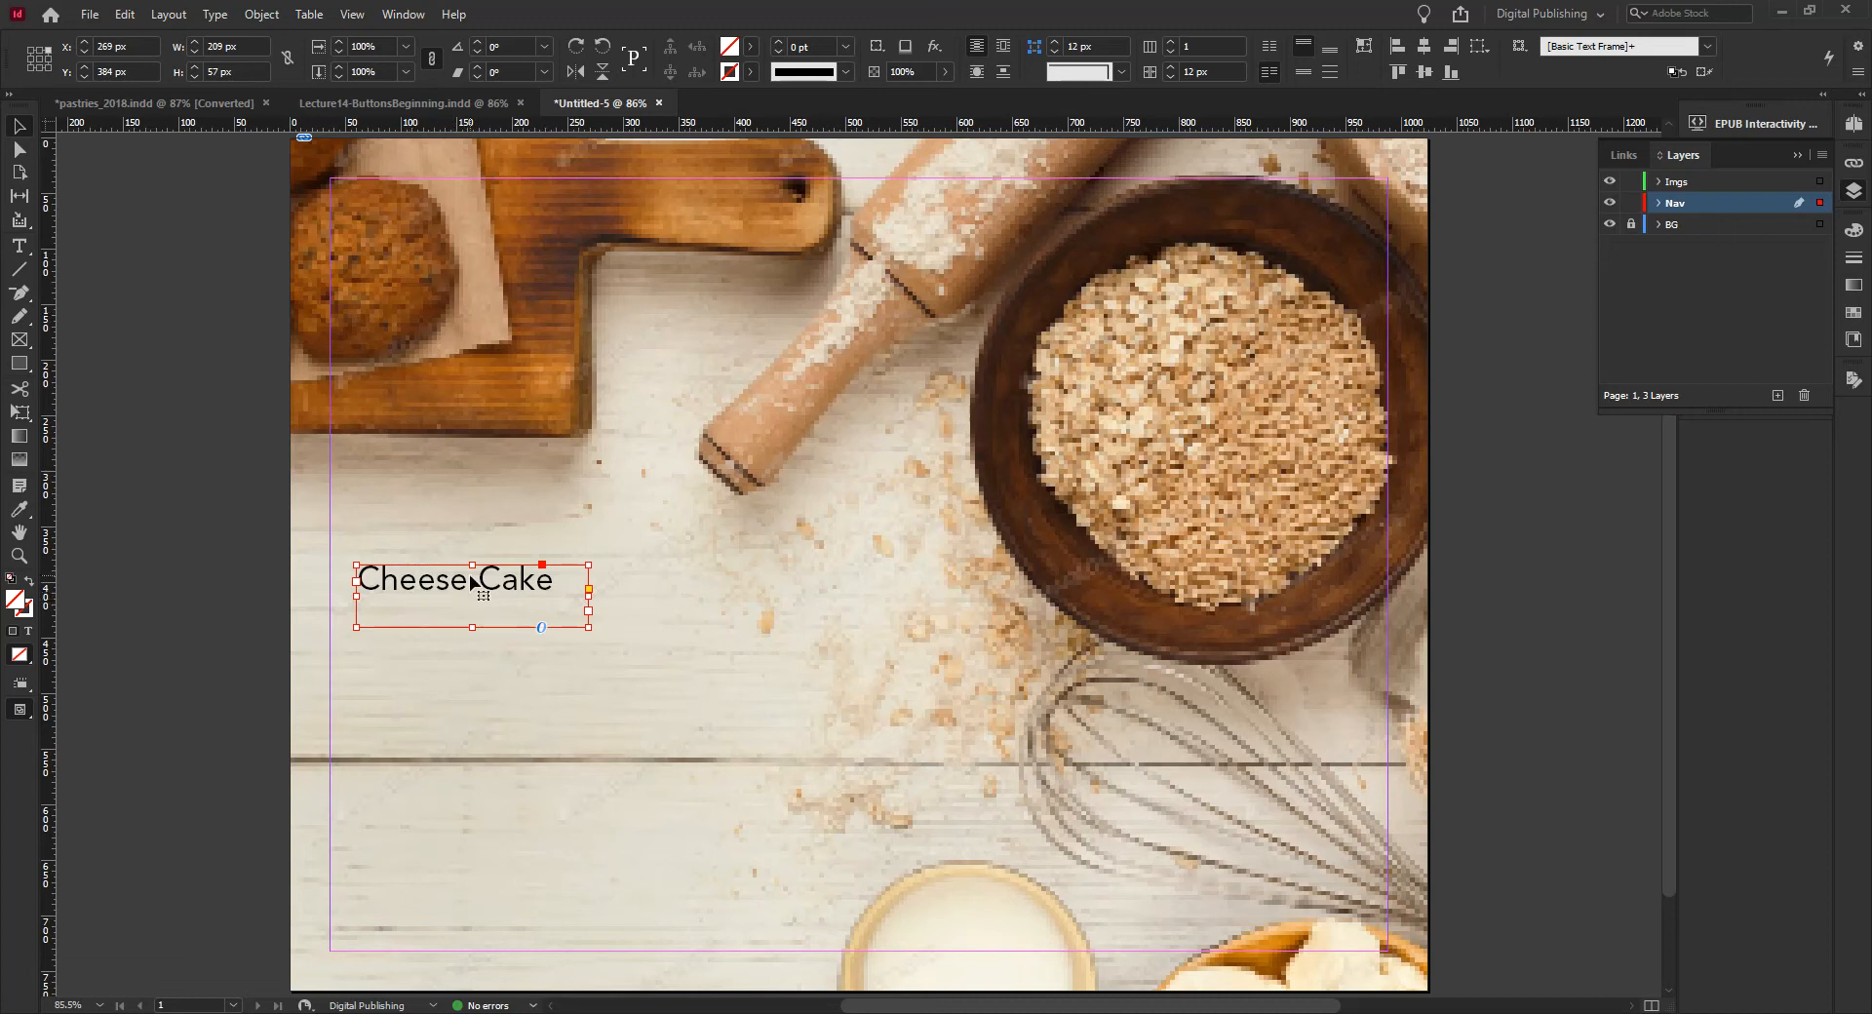
double_click(549, 581)
key("ctrl+a")
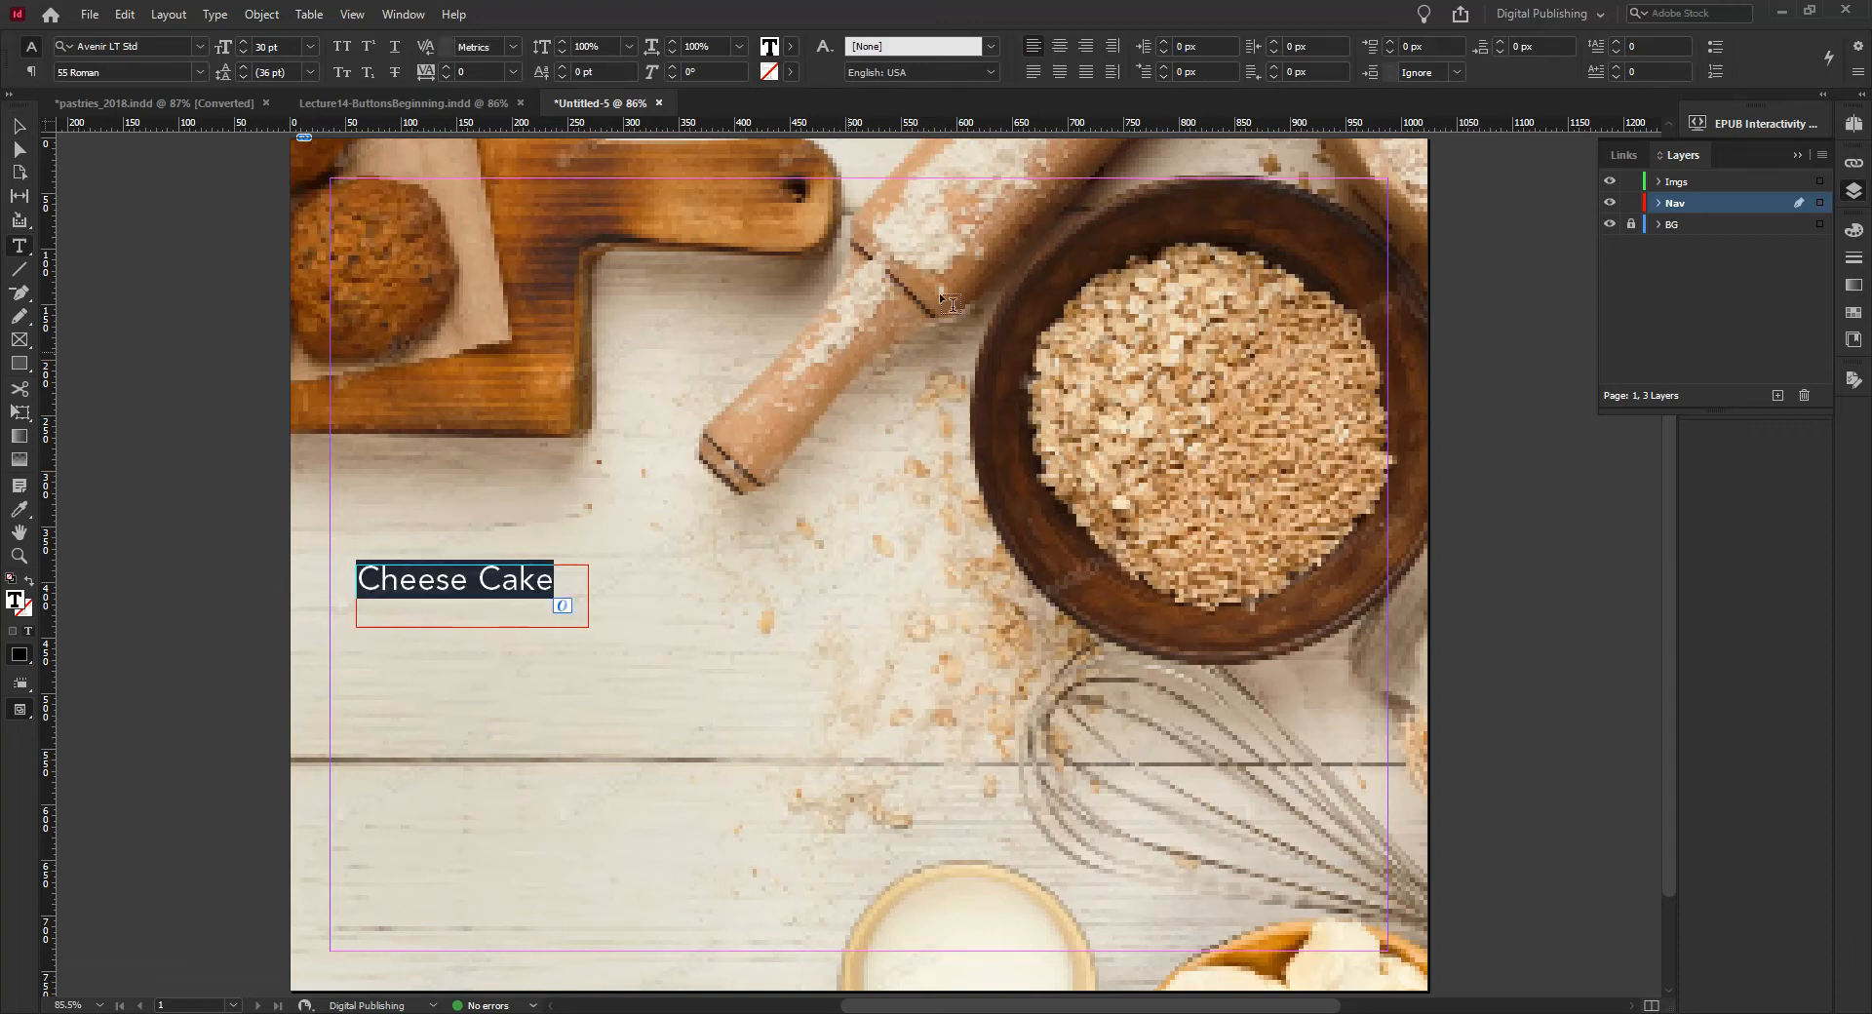
left_click(1061, 49)
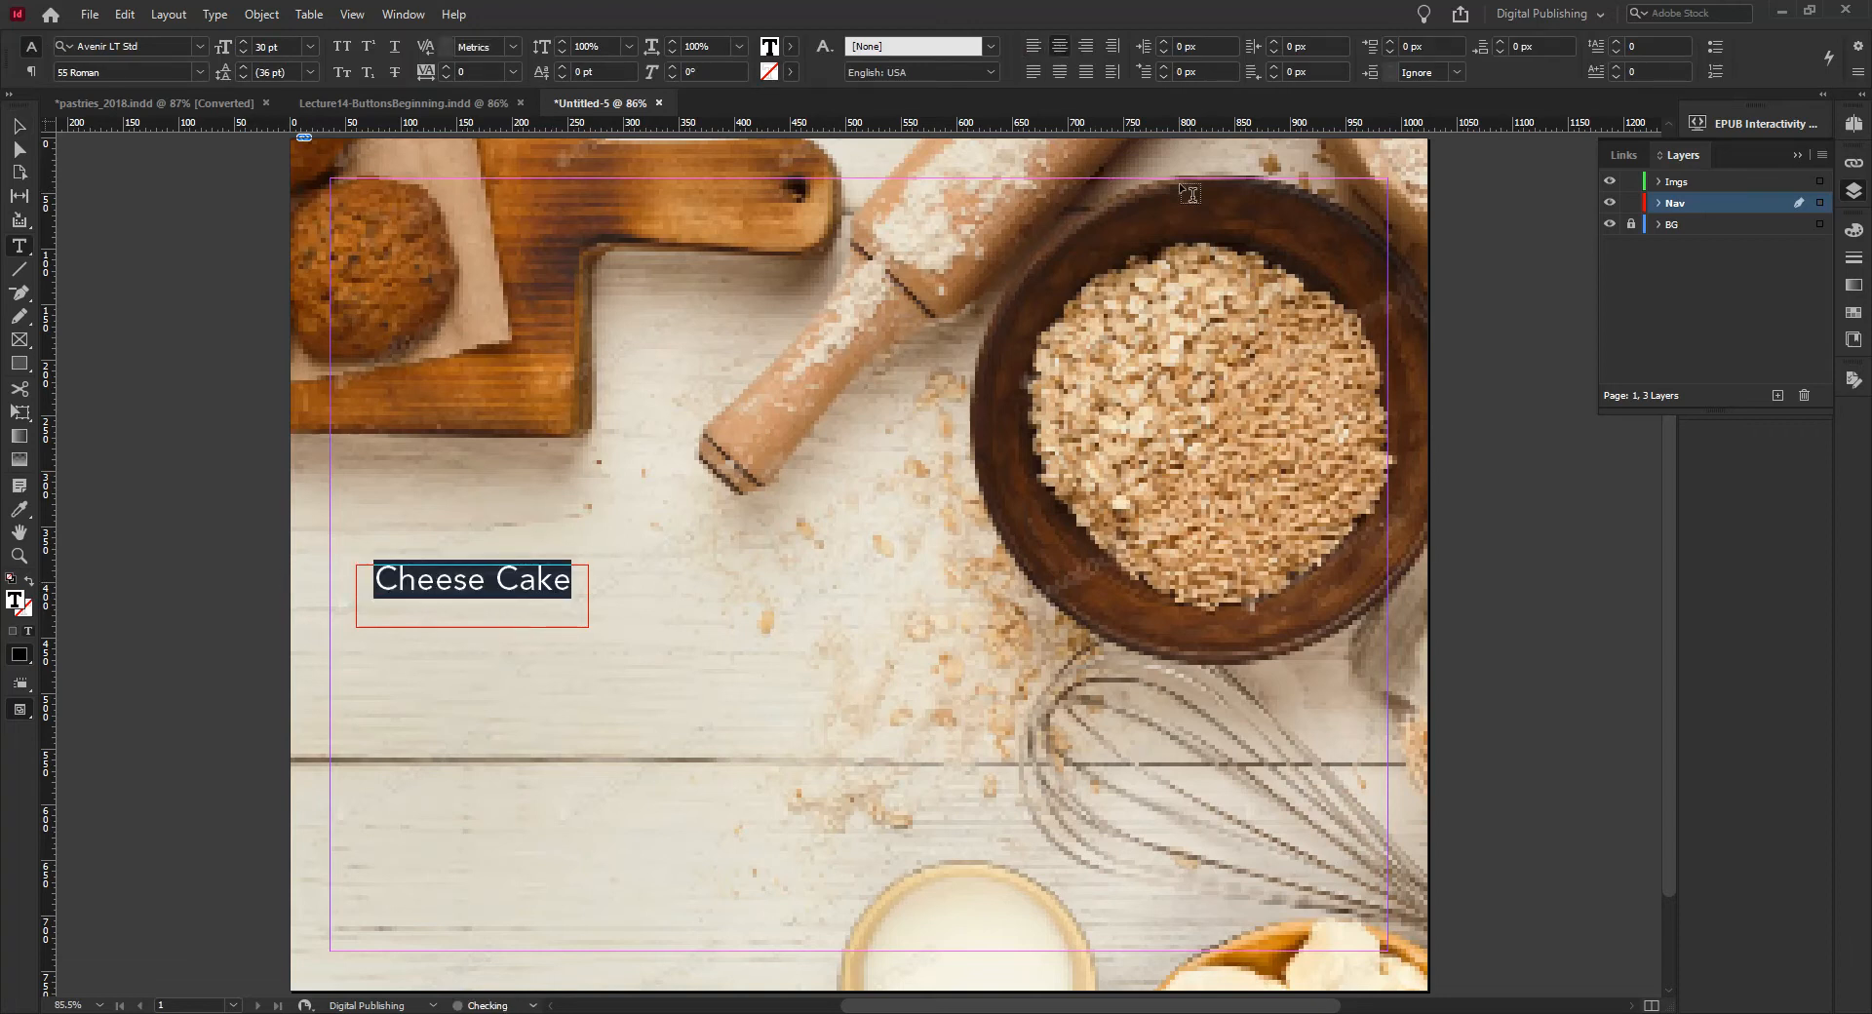
Step: Switch the workspace to Essentials
left_click(425, 16)
mouse_move(445, 64)
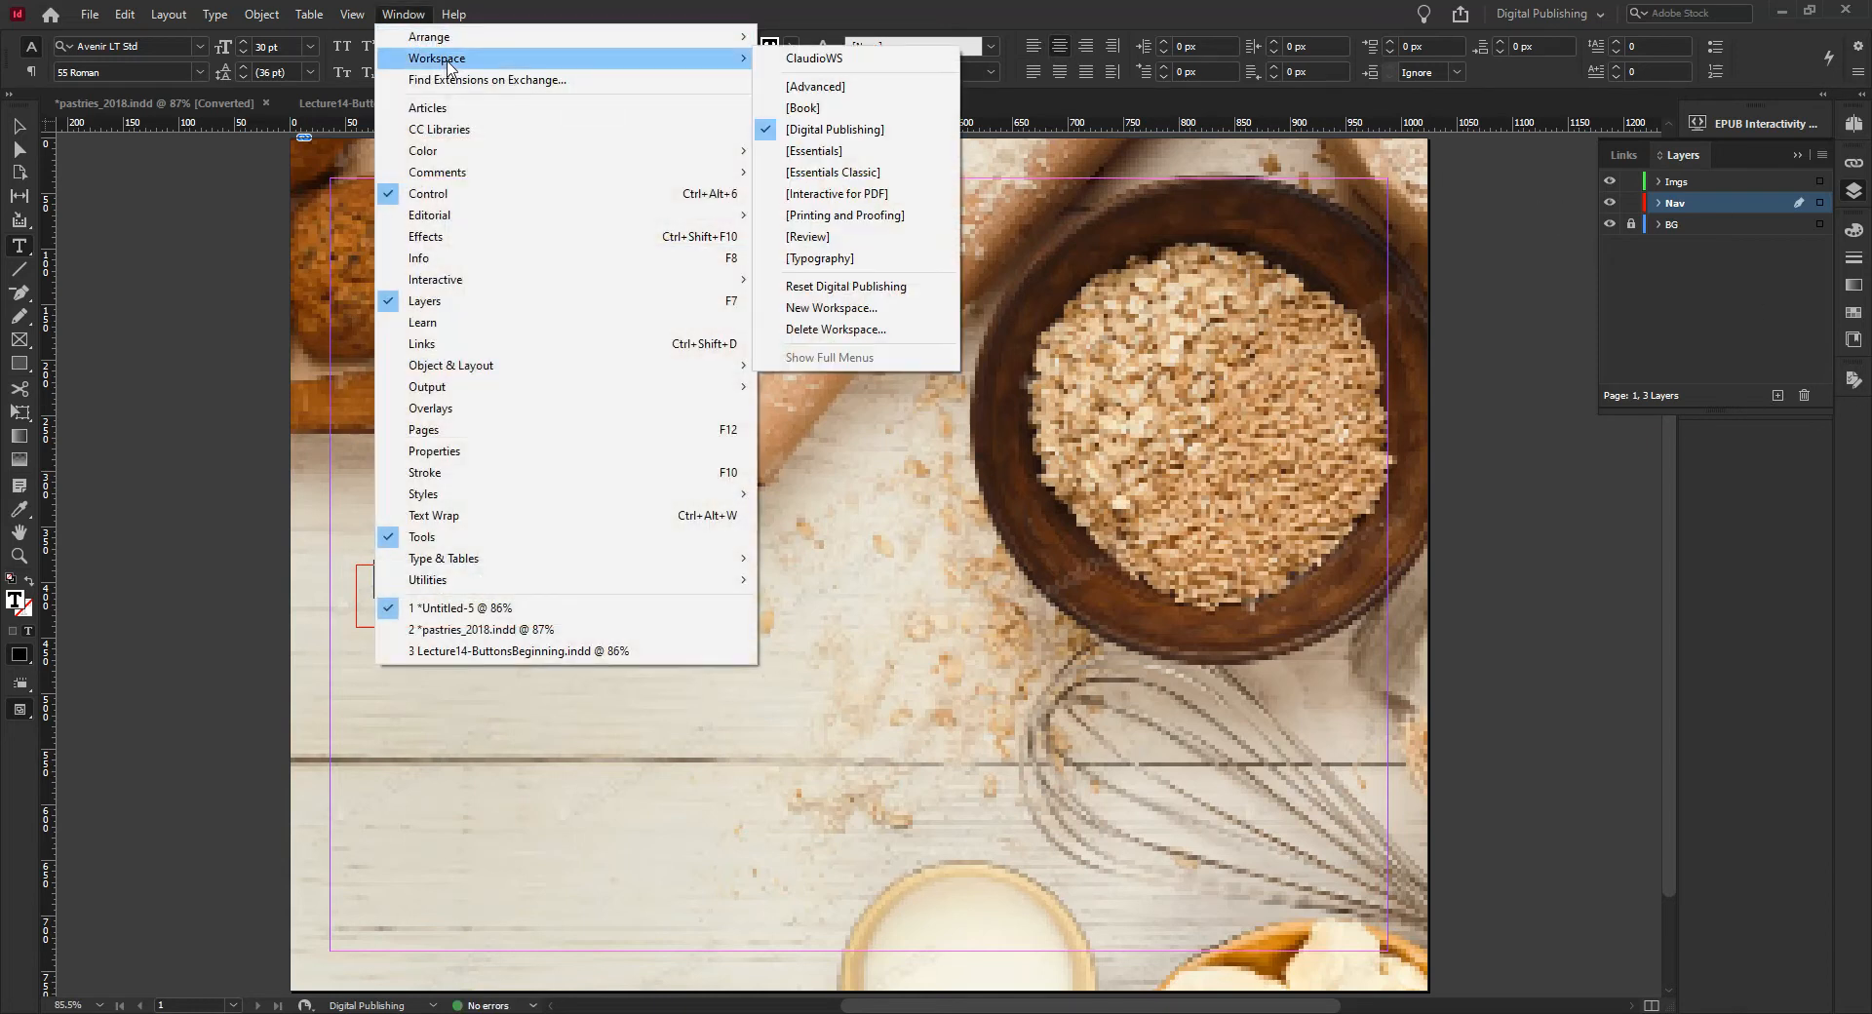
left_click(836, 130)
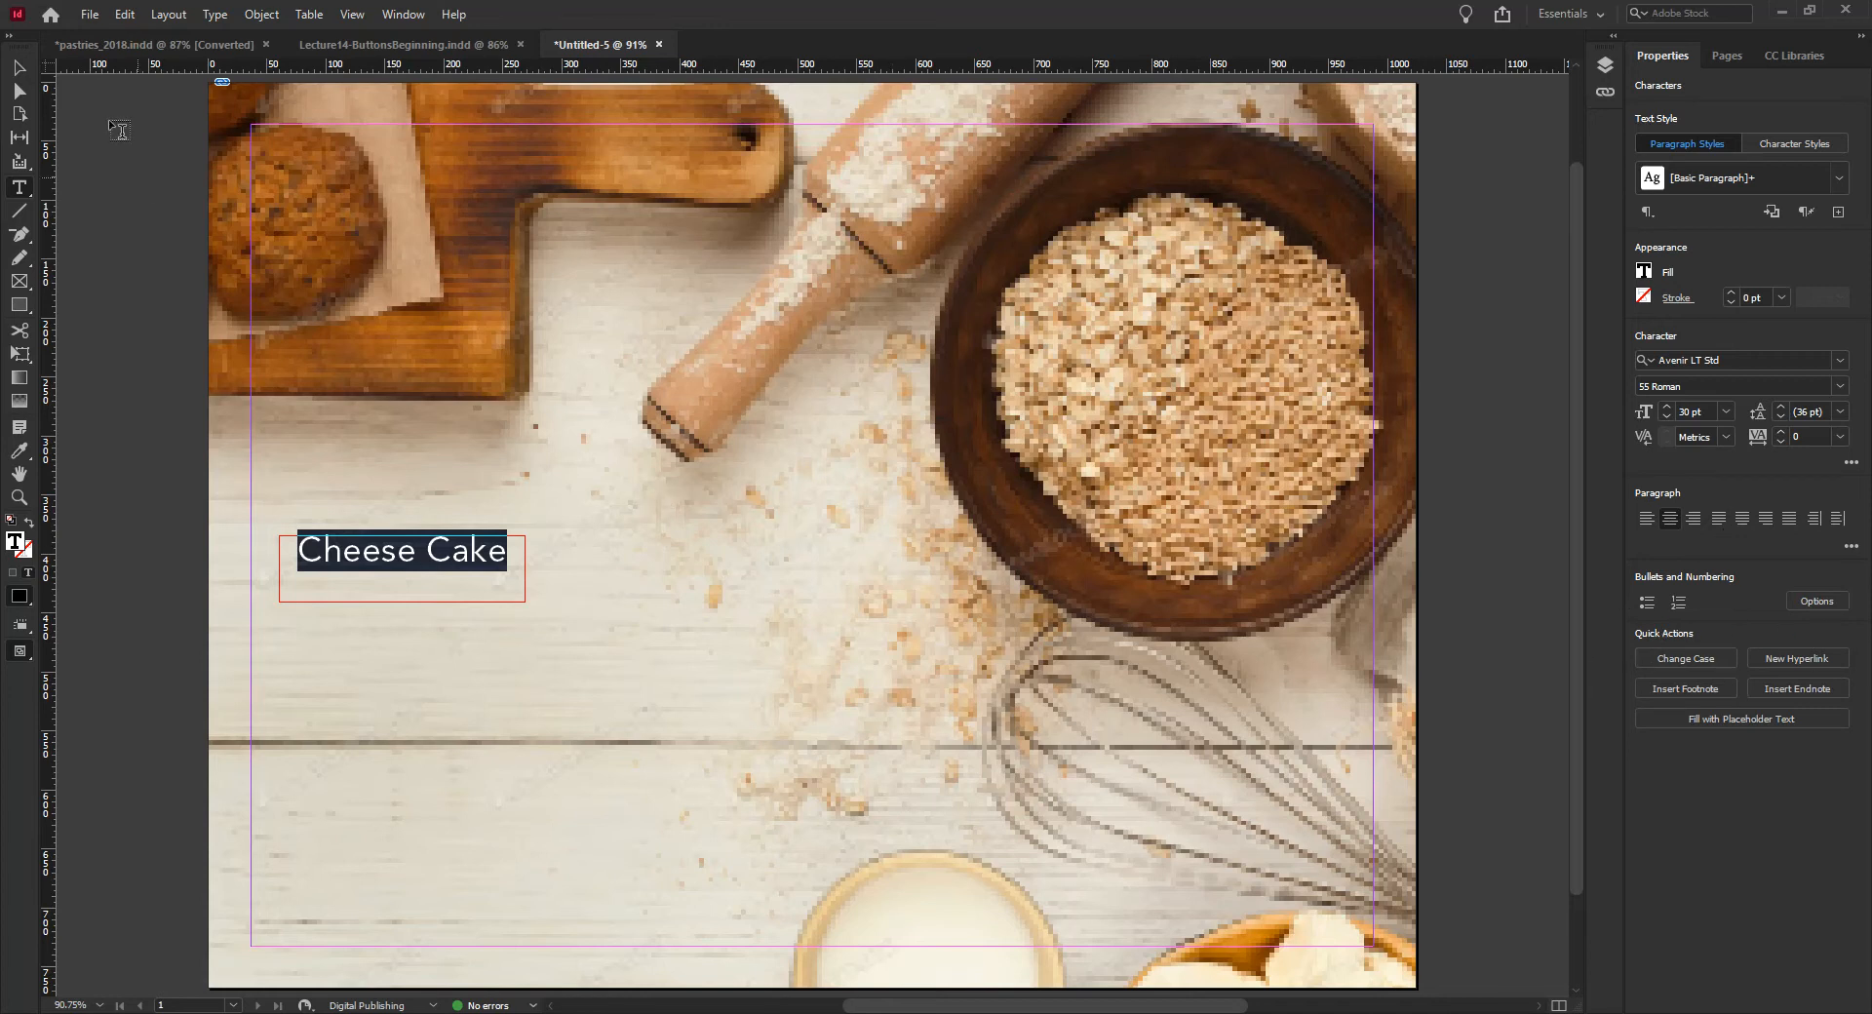
Step: Open the Text Frame Options for the "Cheese Cake" frame, keeping the label in view
left_click(16, 67)
left_click(422, 574)
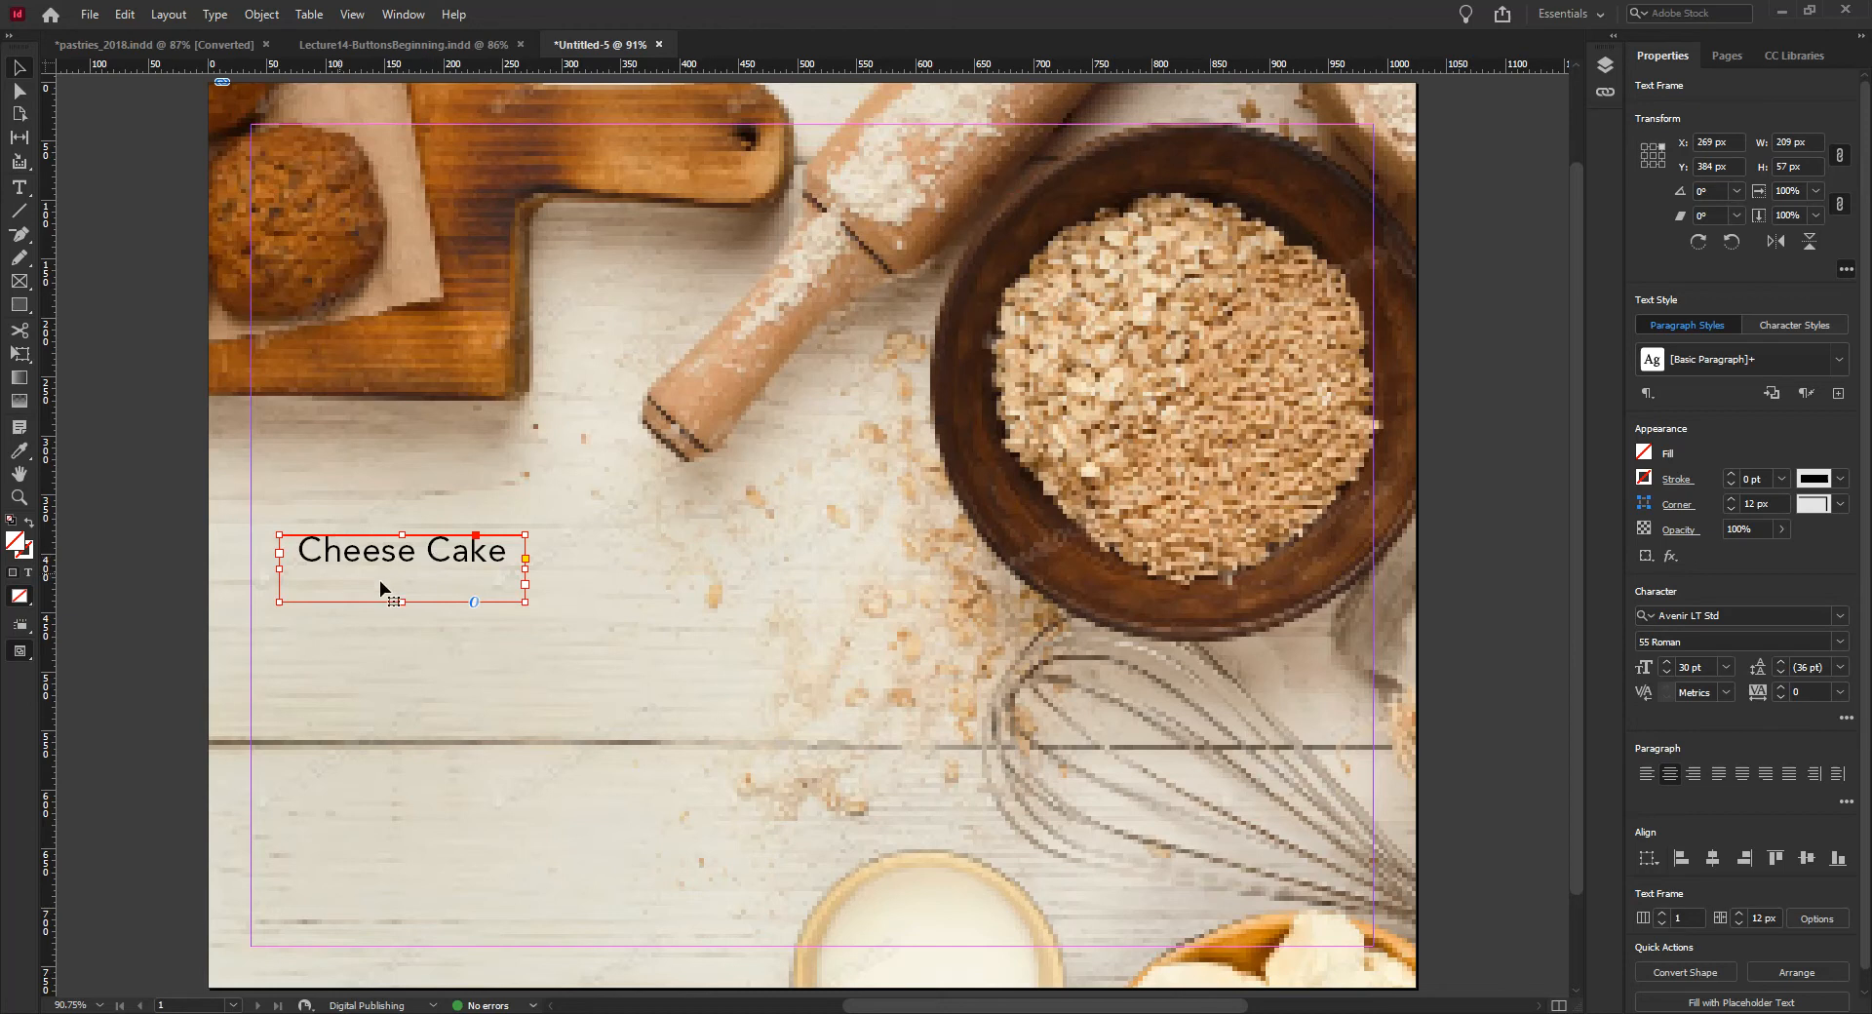
right_click(443, 562)
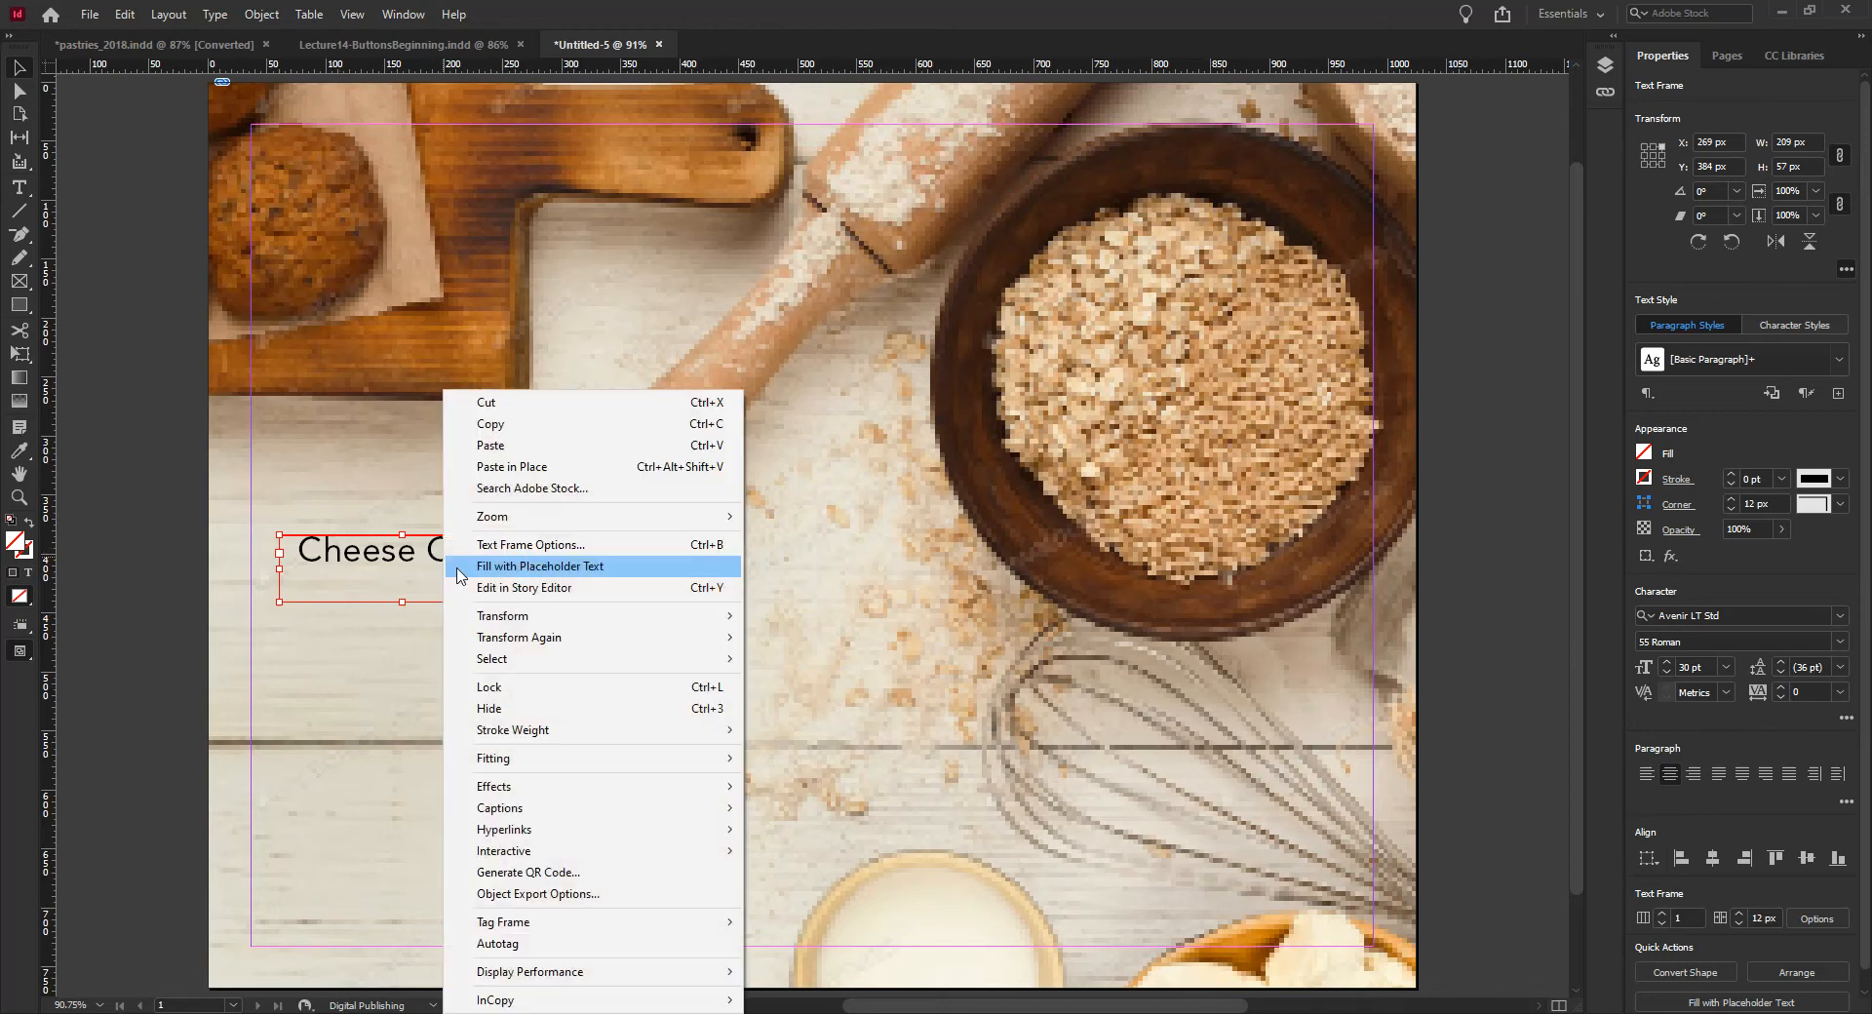
left_click(544, 552)
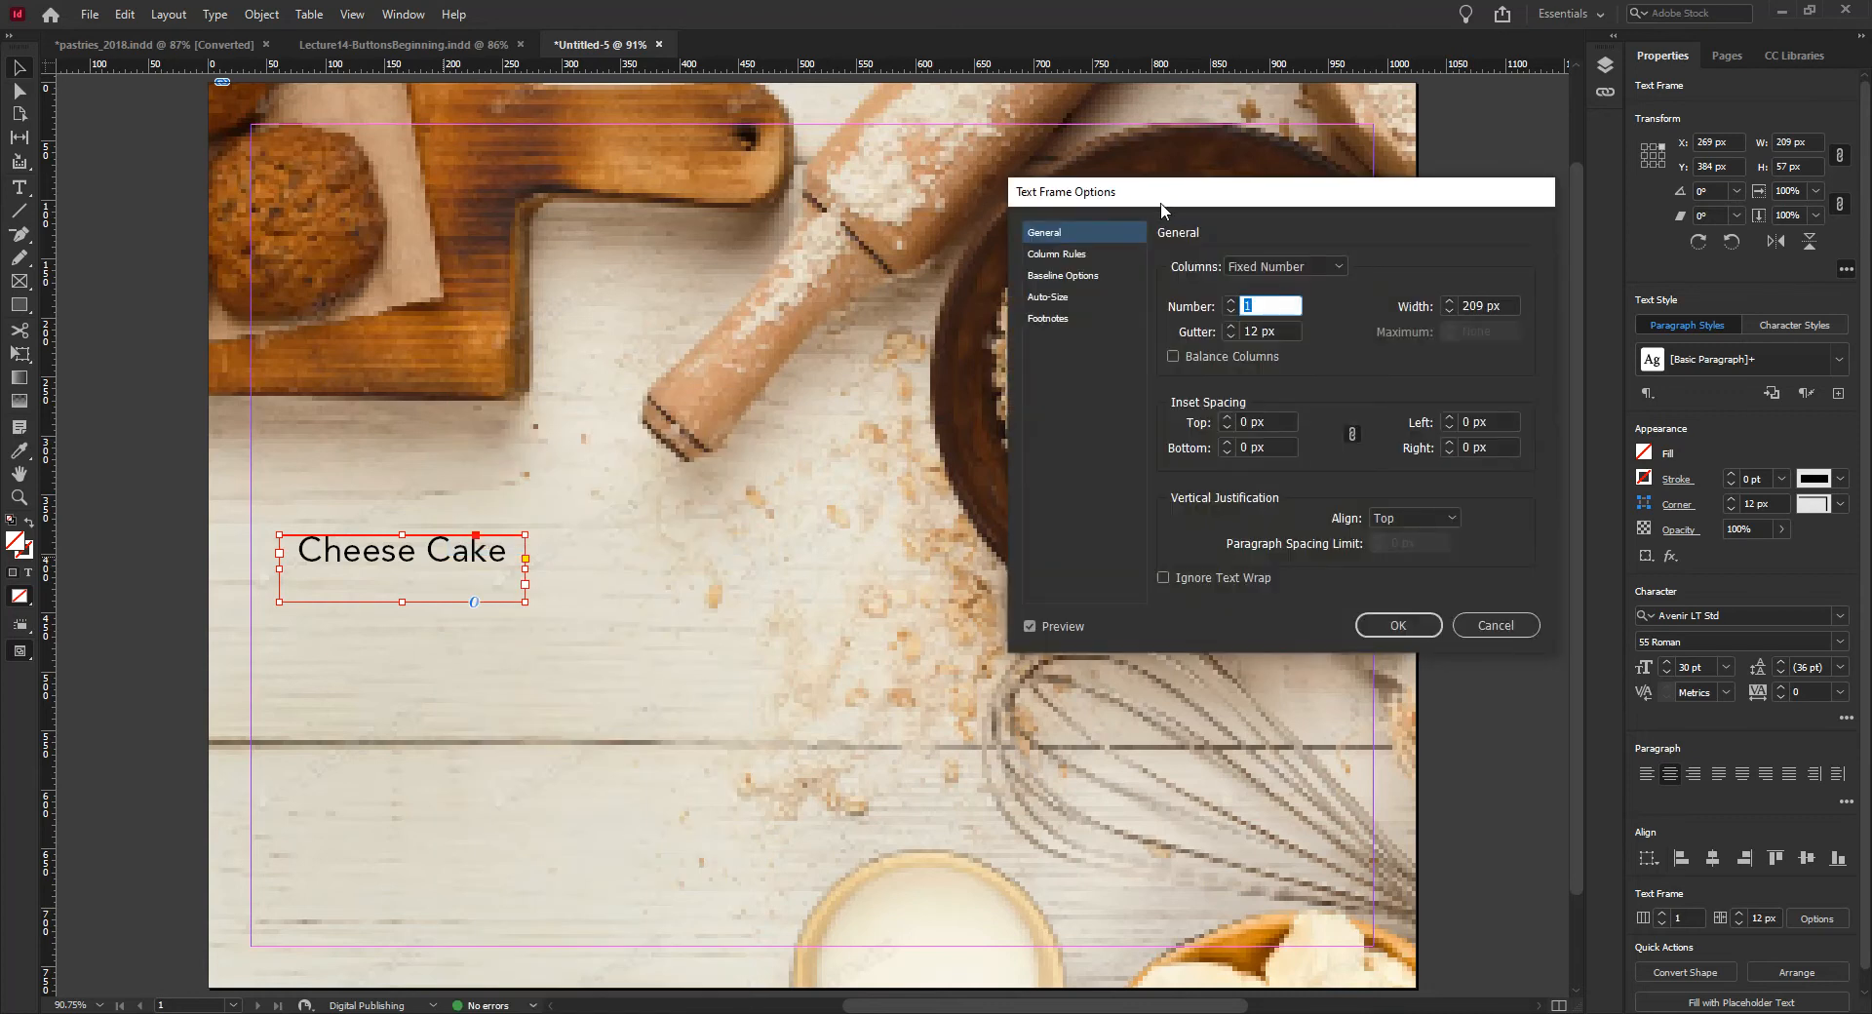
left_click_drag(1170, 206, 906, 213)
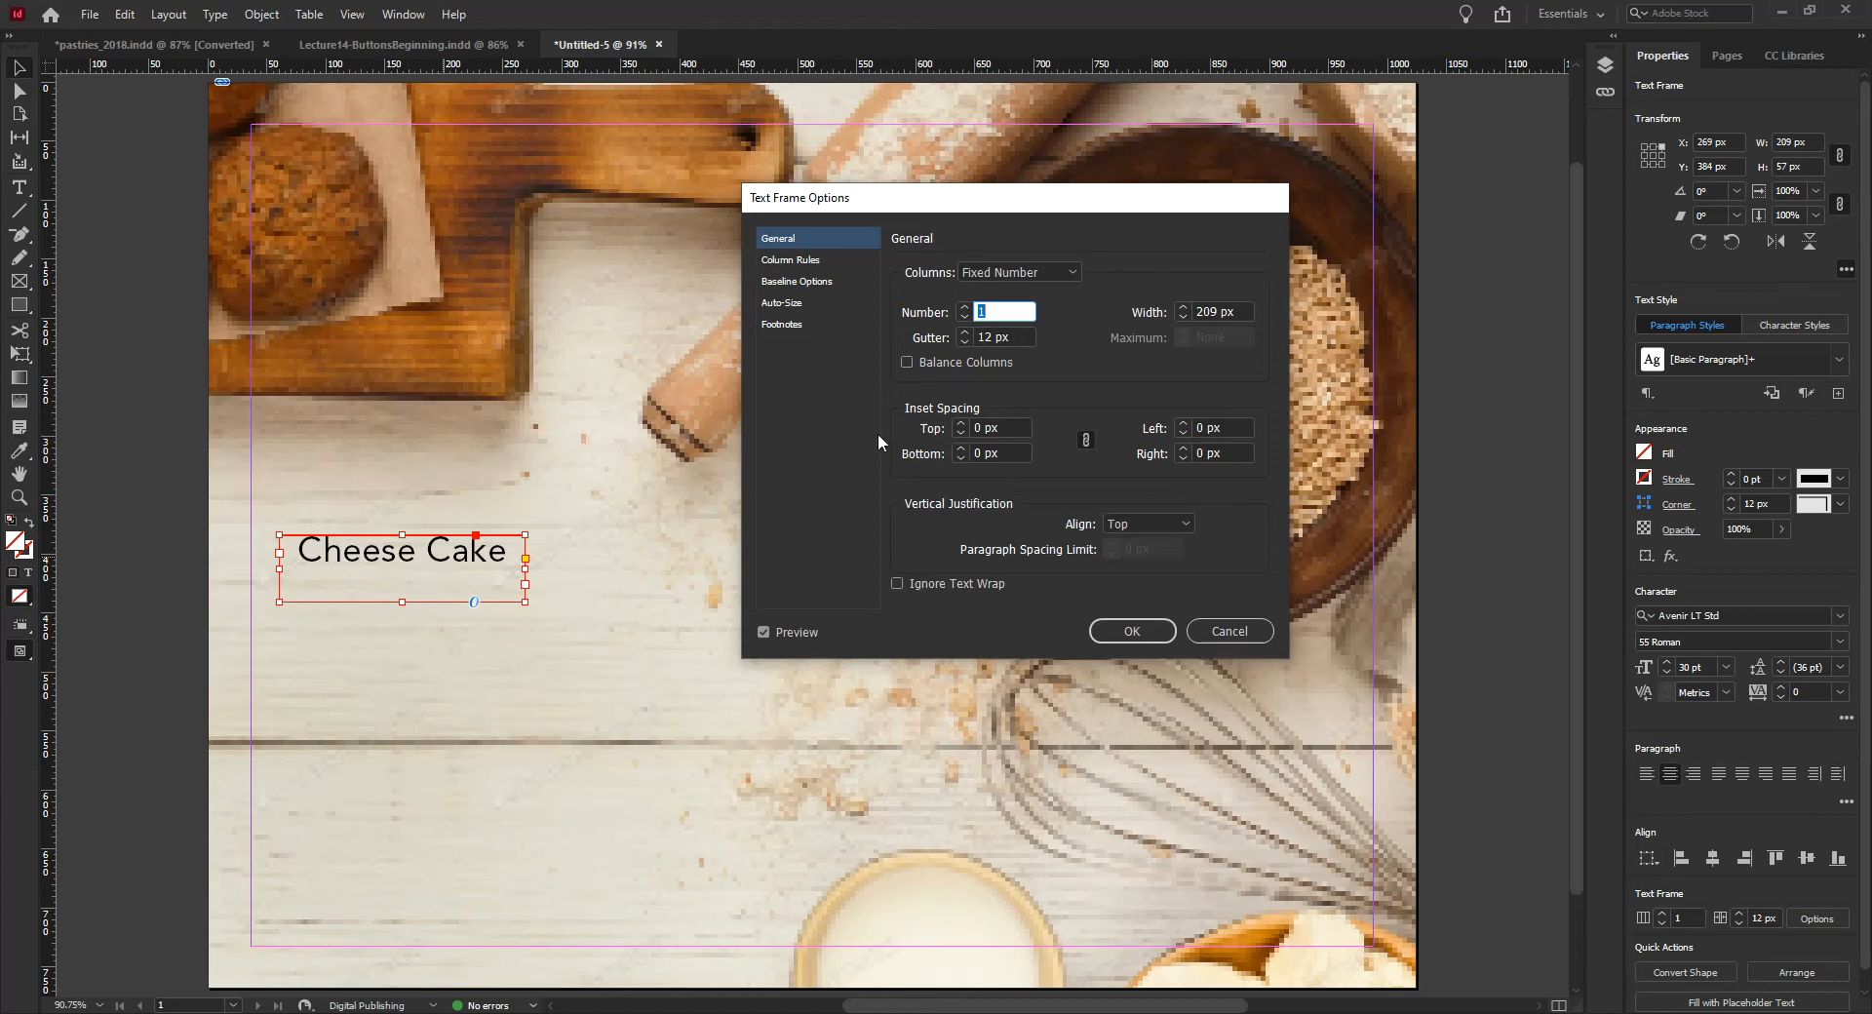
Step: Try a 4 px inset on all sides of the "Cheese Cake" frame and reset it to 0 px
left_click(961, 425)
left_click(961, 425)
left_click(961, 425)
left_click(962, 425)
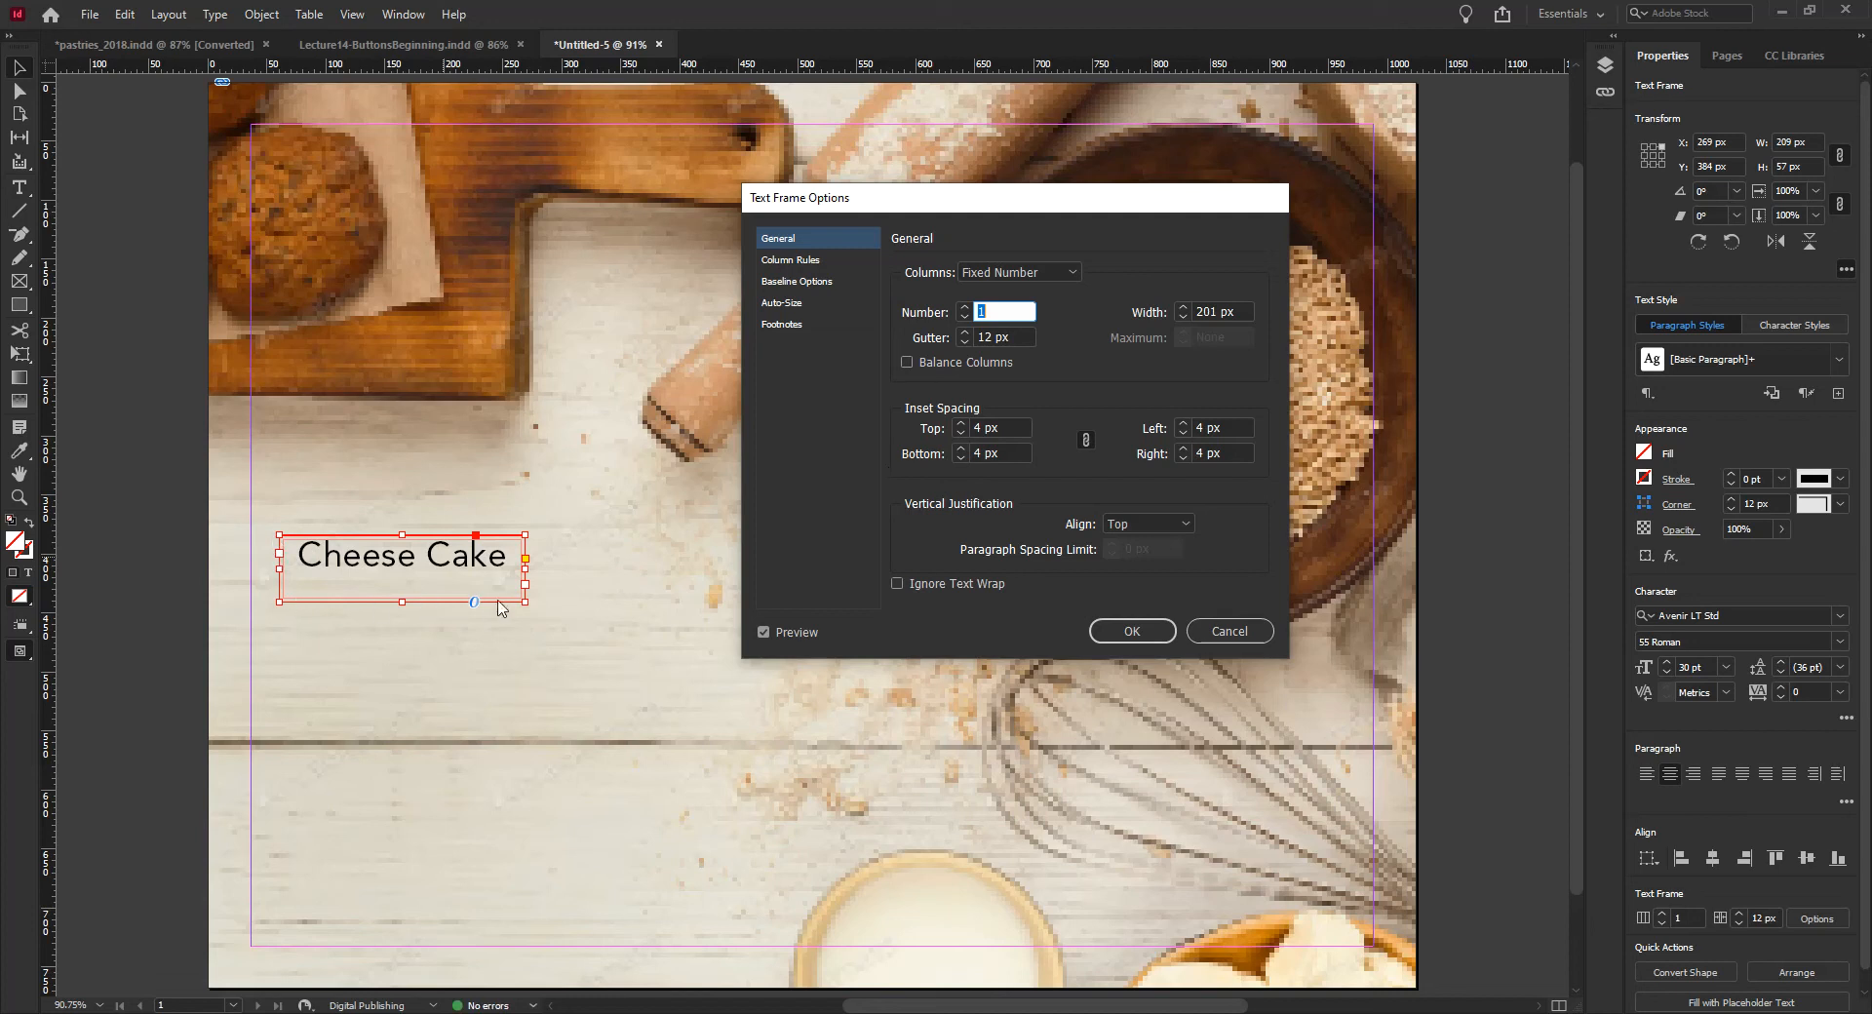
left_click(961, 434)
left_click(962, 434)
left_click(961, 434)
left_click(961, 434)
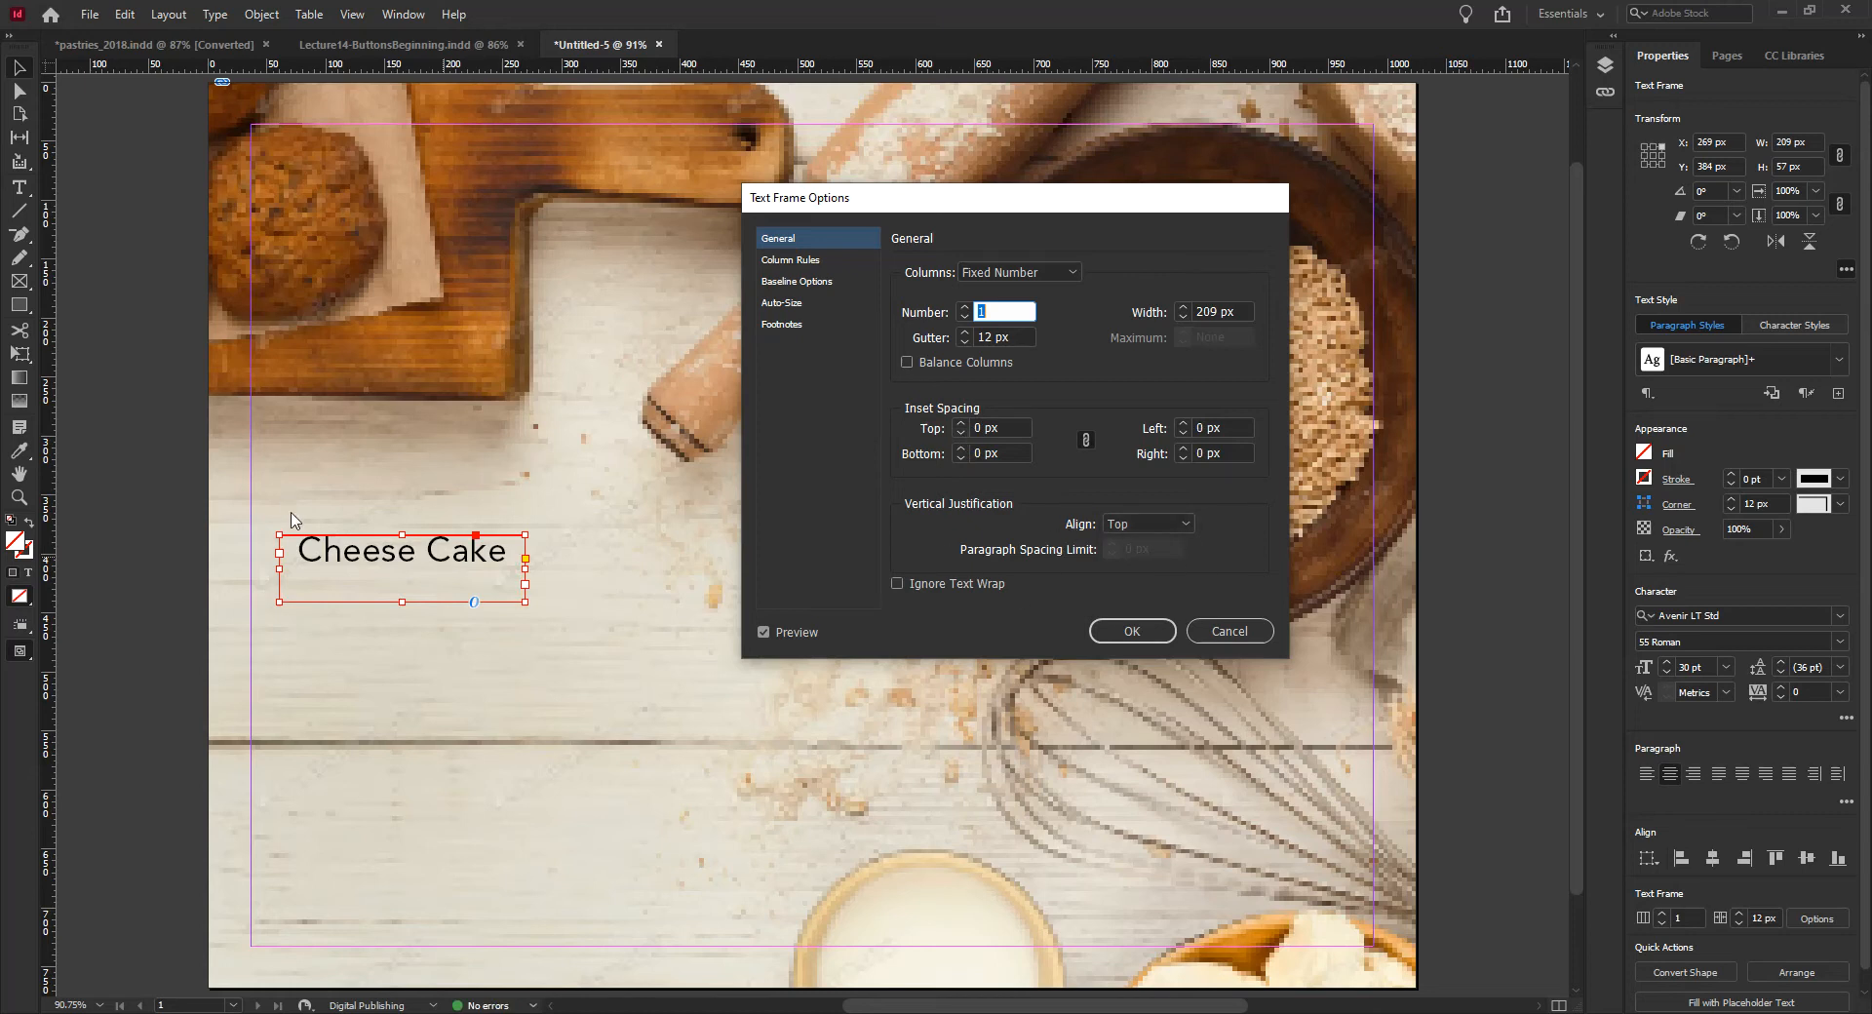
Step: Try the vertical justification options on the "Cheese Cake" frame and apply Center
left_click(1183, 526)
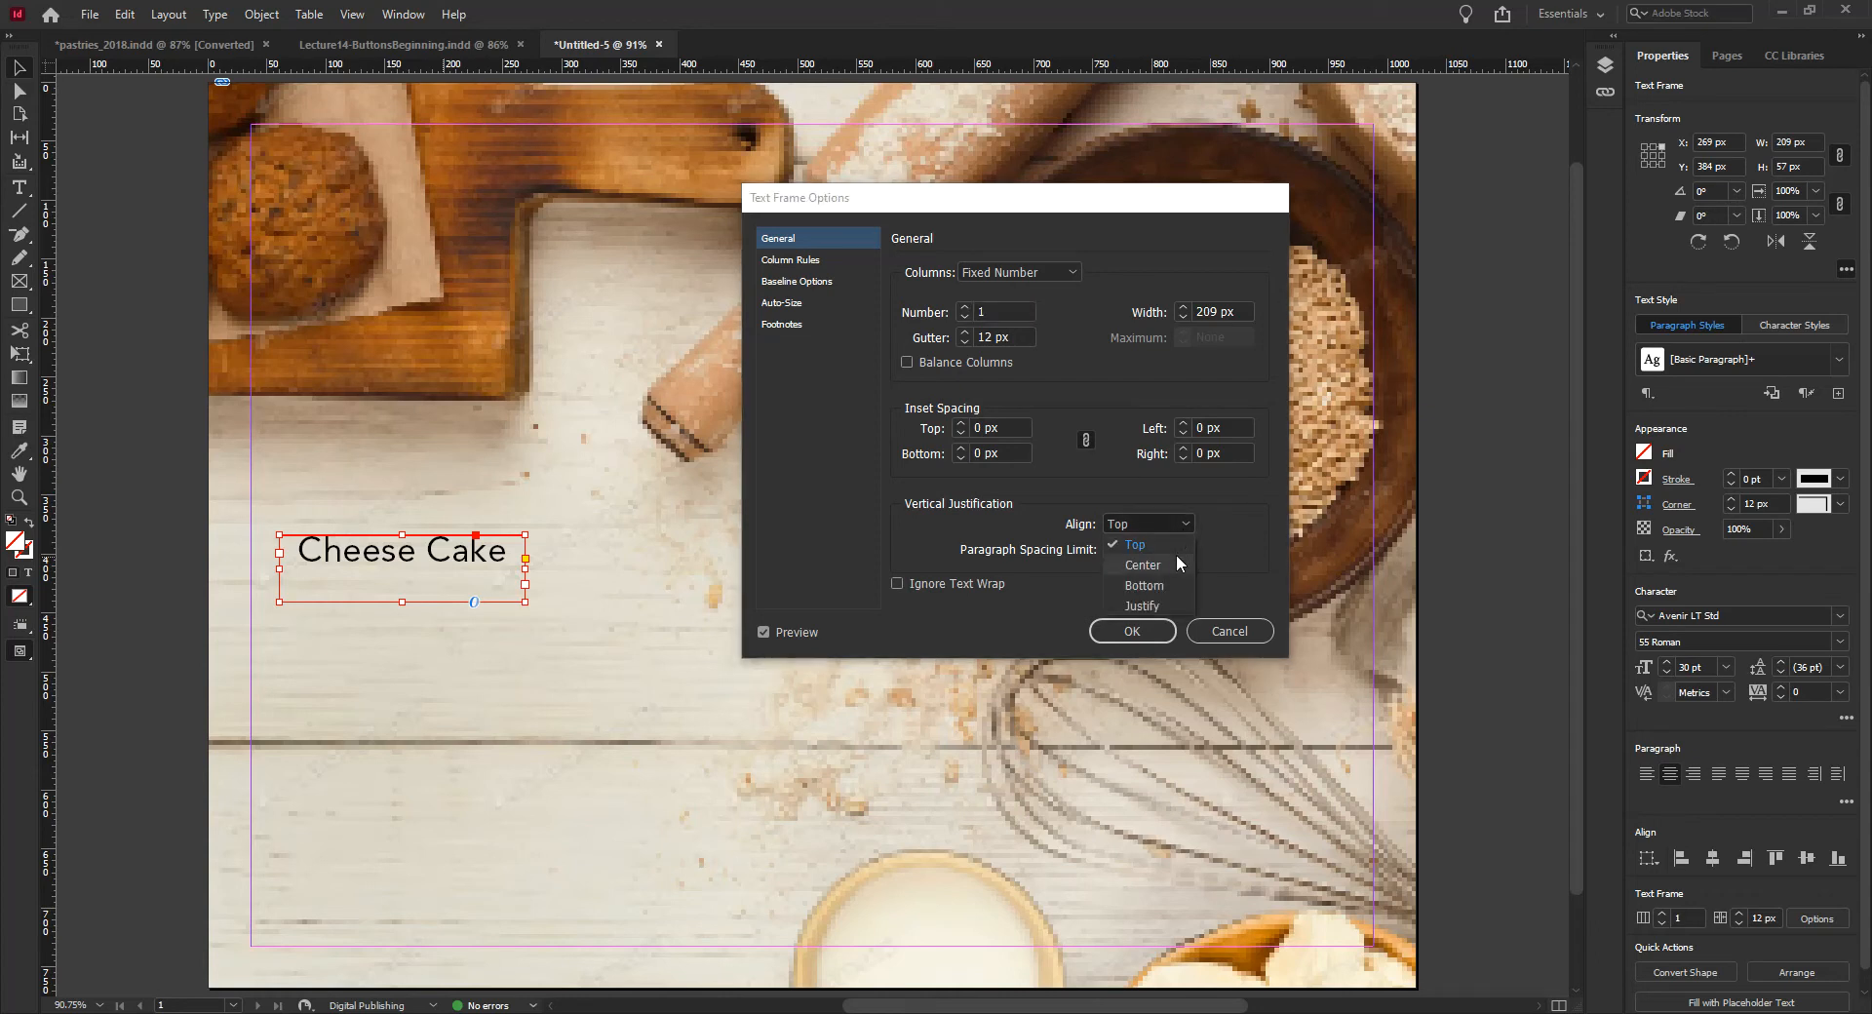
left_click(1176, 554)
left_click(1172, 529)
left_click(1167, 582)
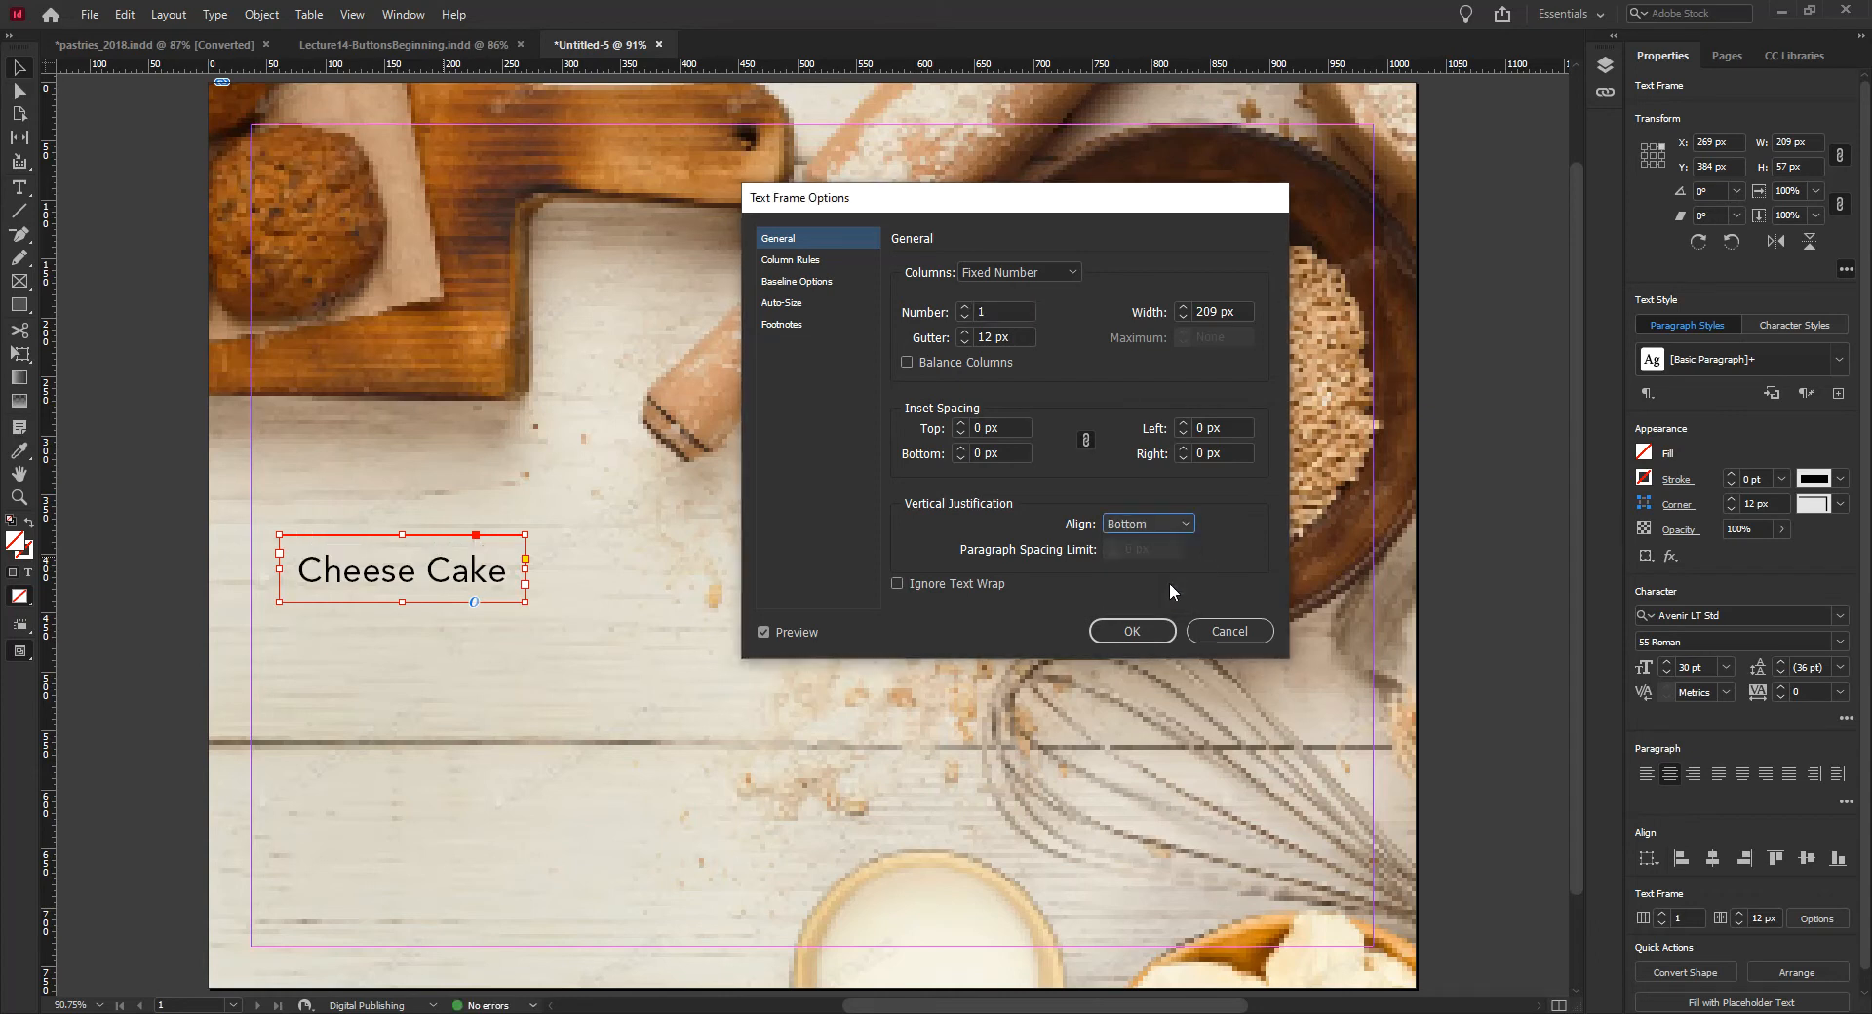
left_click(1174, 523)
left_click(1161, 556)
left_click(1133, 630)
Step: Reduce the "Cheese Cake" frame's height to 50 px and duplicate the frame straight below at Y 455 px
mouse_move(402, 601)
left_mouse_down()
mouse_move(401, 692)
mouse_move(402, 594)
left_mouse_up()
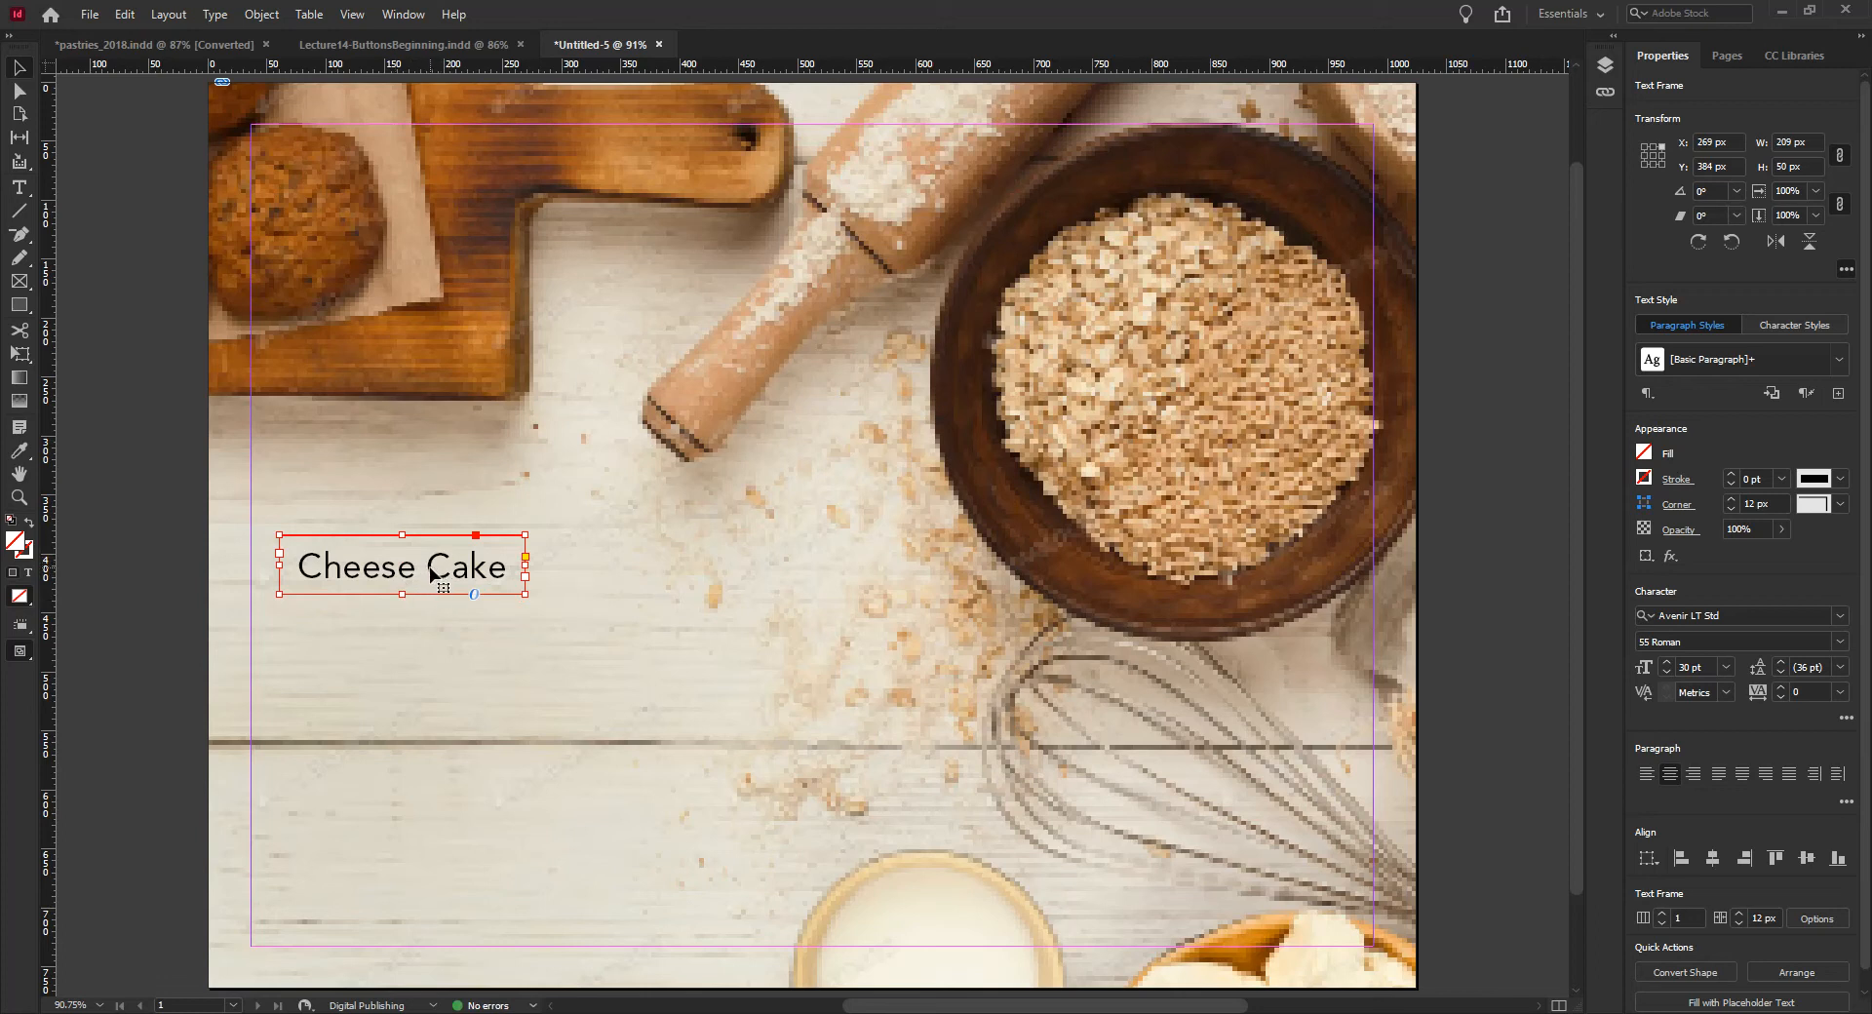
left_click_drag(430, 576, 435, 657)
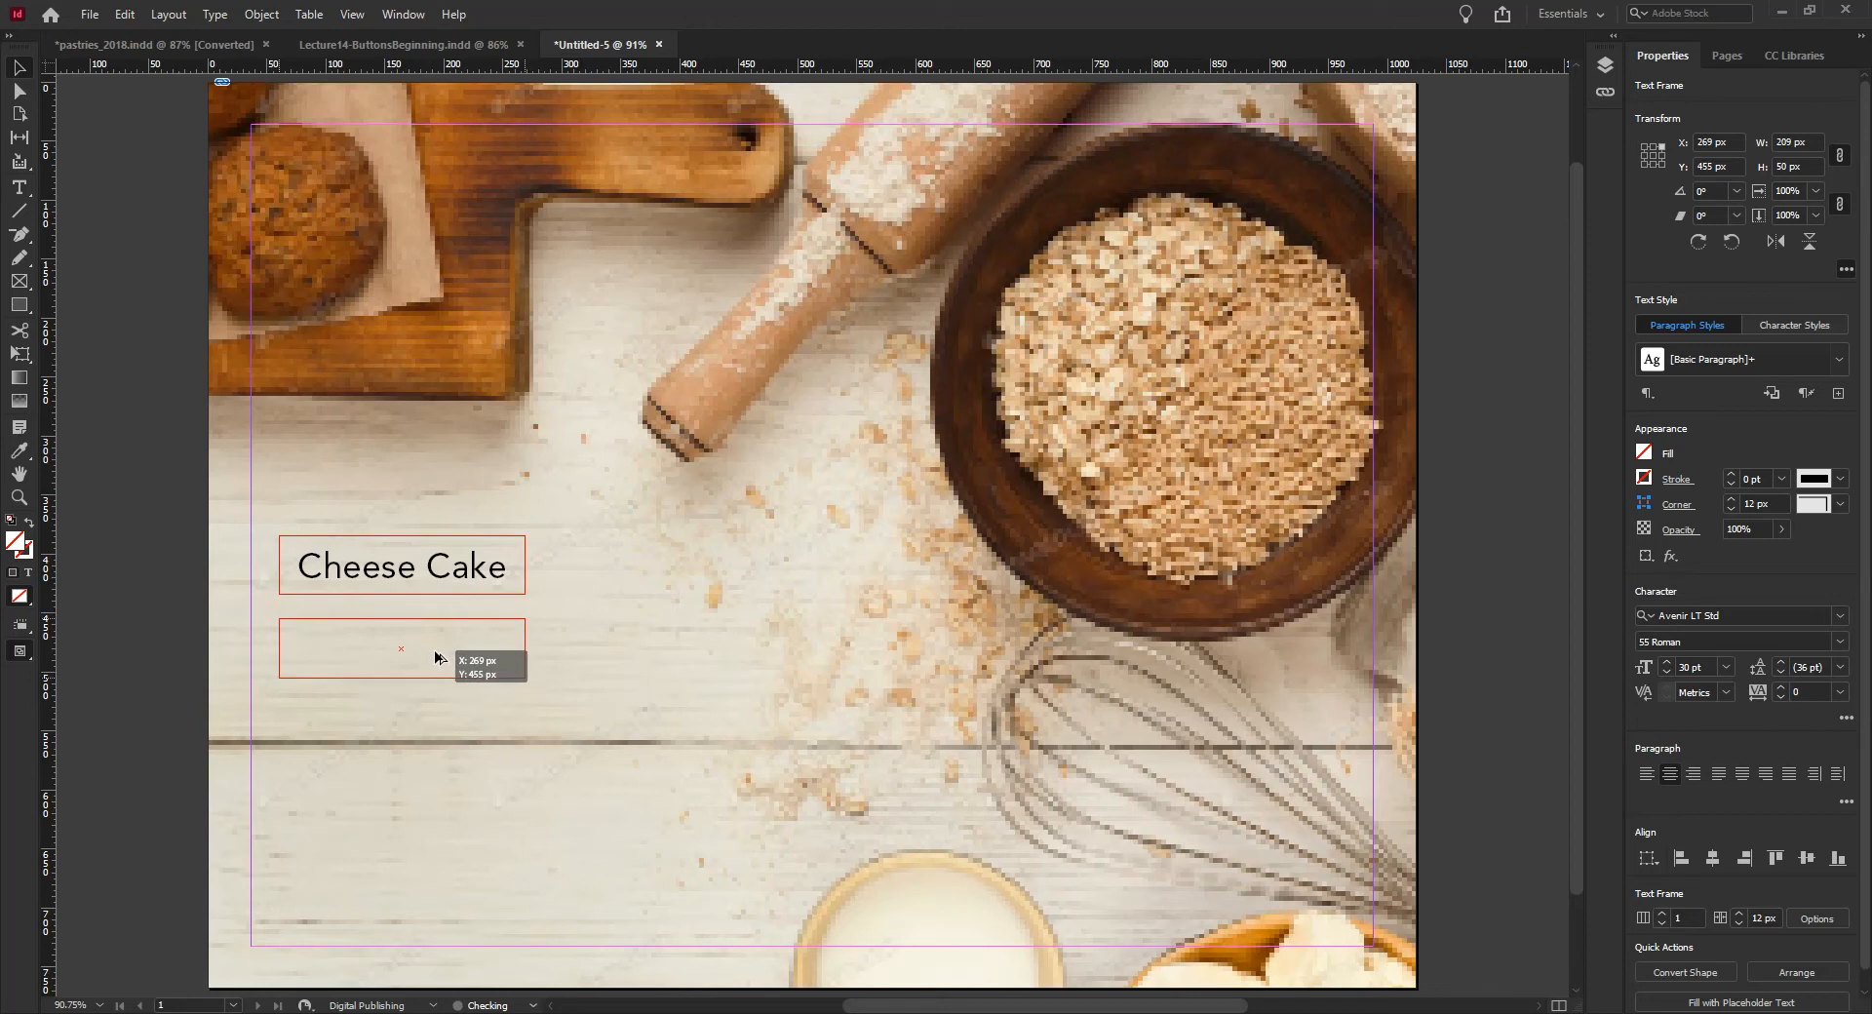
left_click_drag(435, 658, 434, 658)
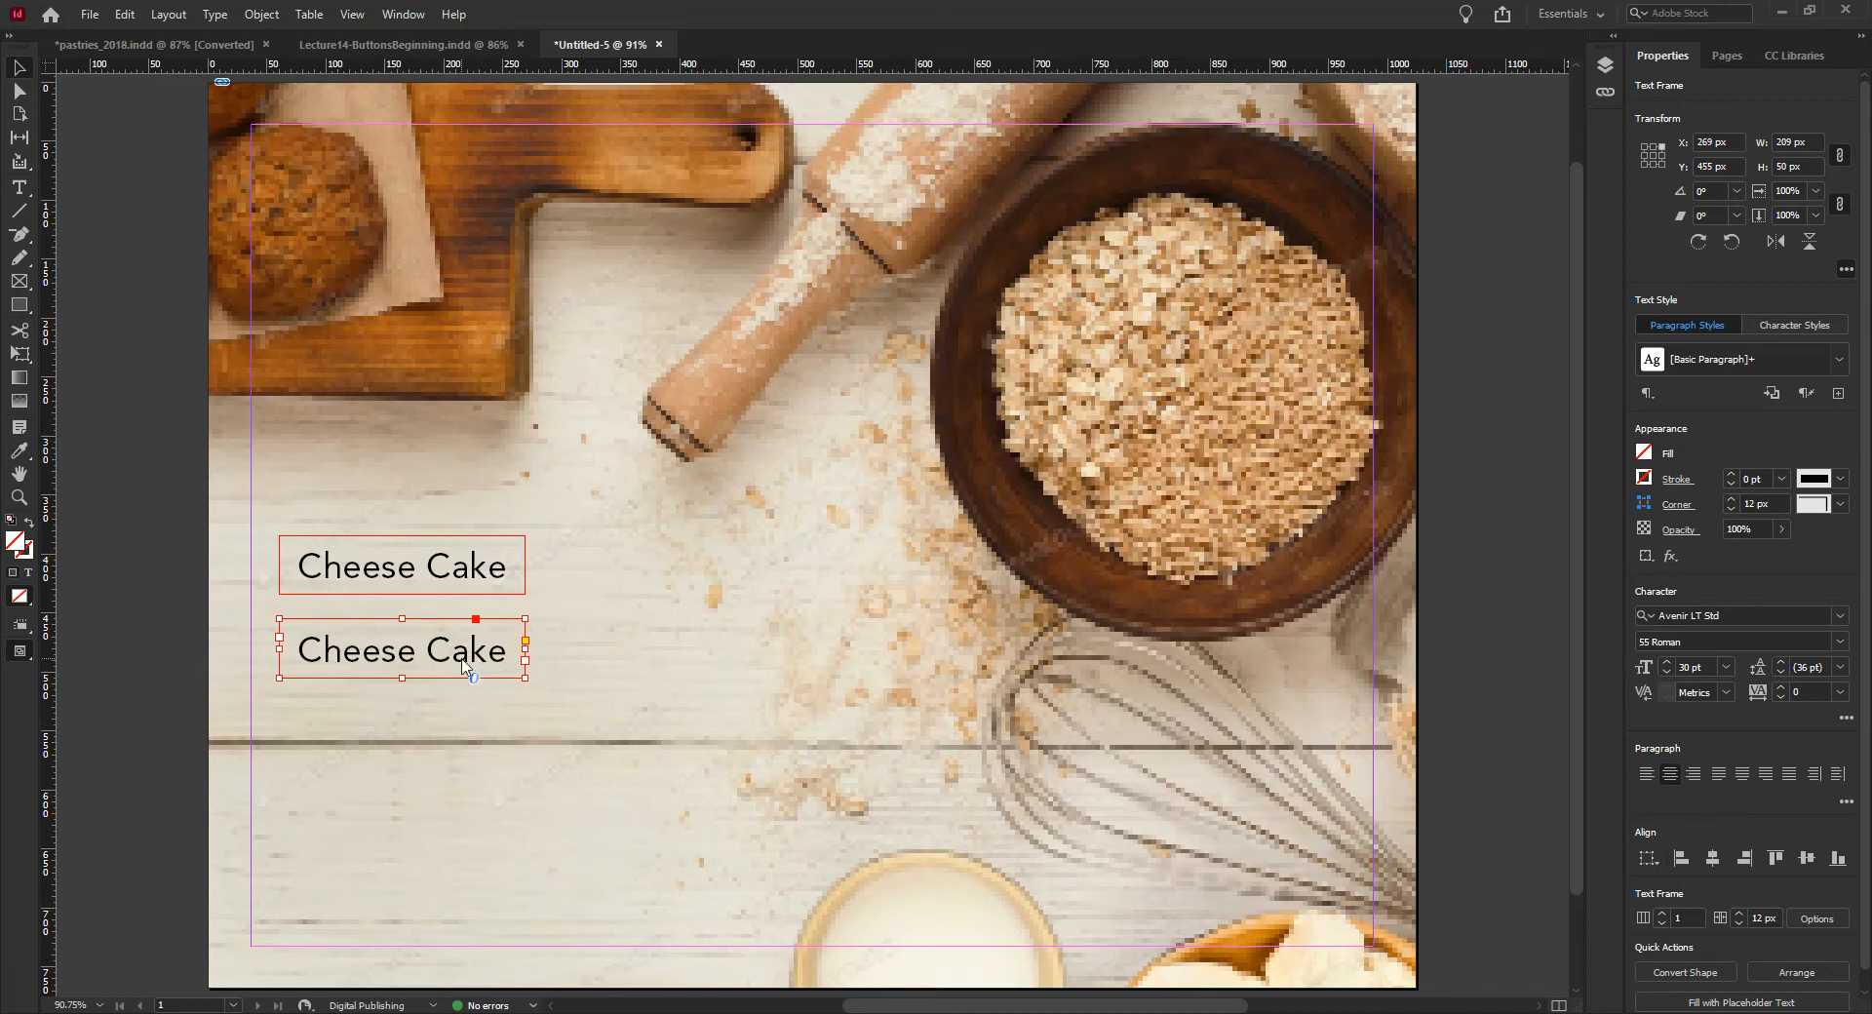
Step: Check the pastry image names in the Place file list and replace the duplicate label's text with "Cinammon"
key("ctrl+d")
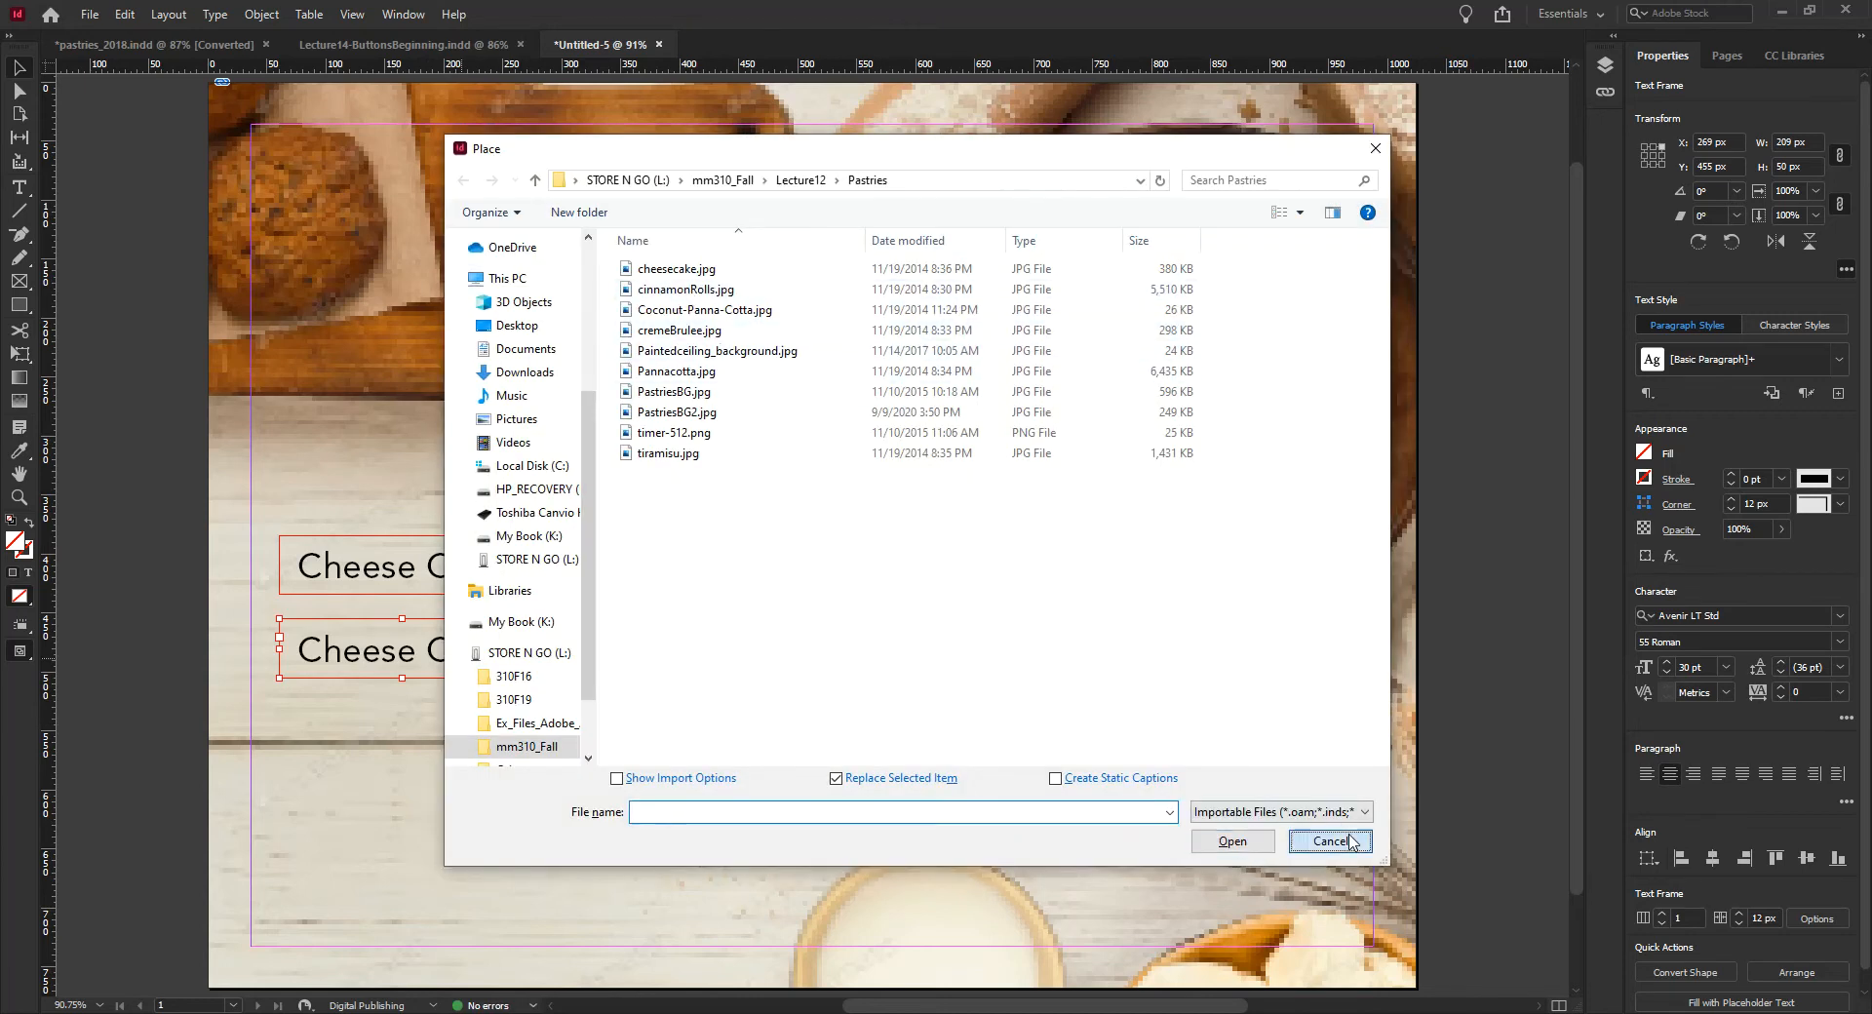
left_click(1329, 841)
double_click(397, 650)
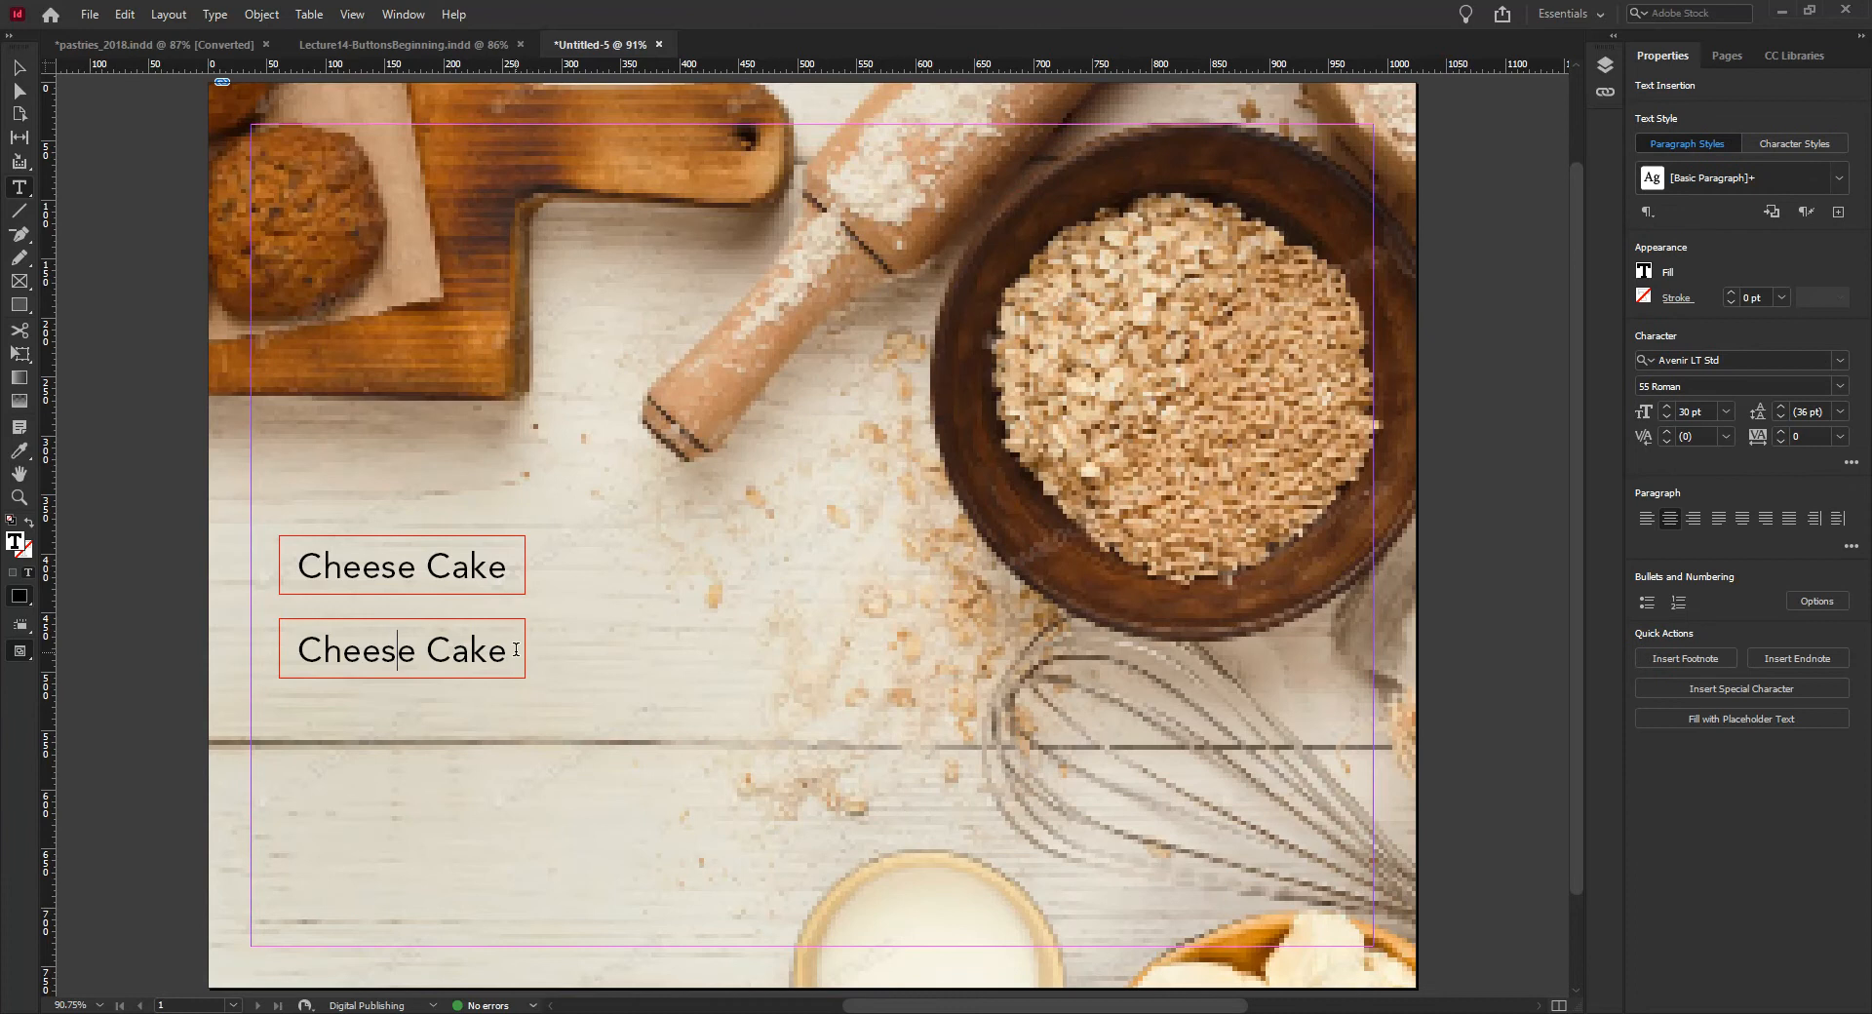
key("ctrl+a")
type("Cina")
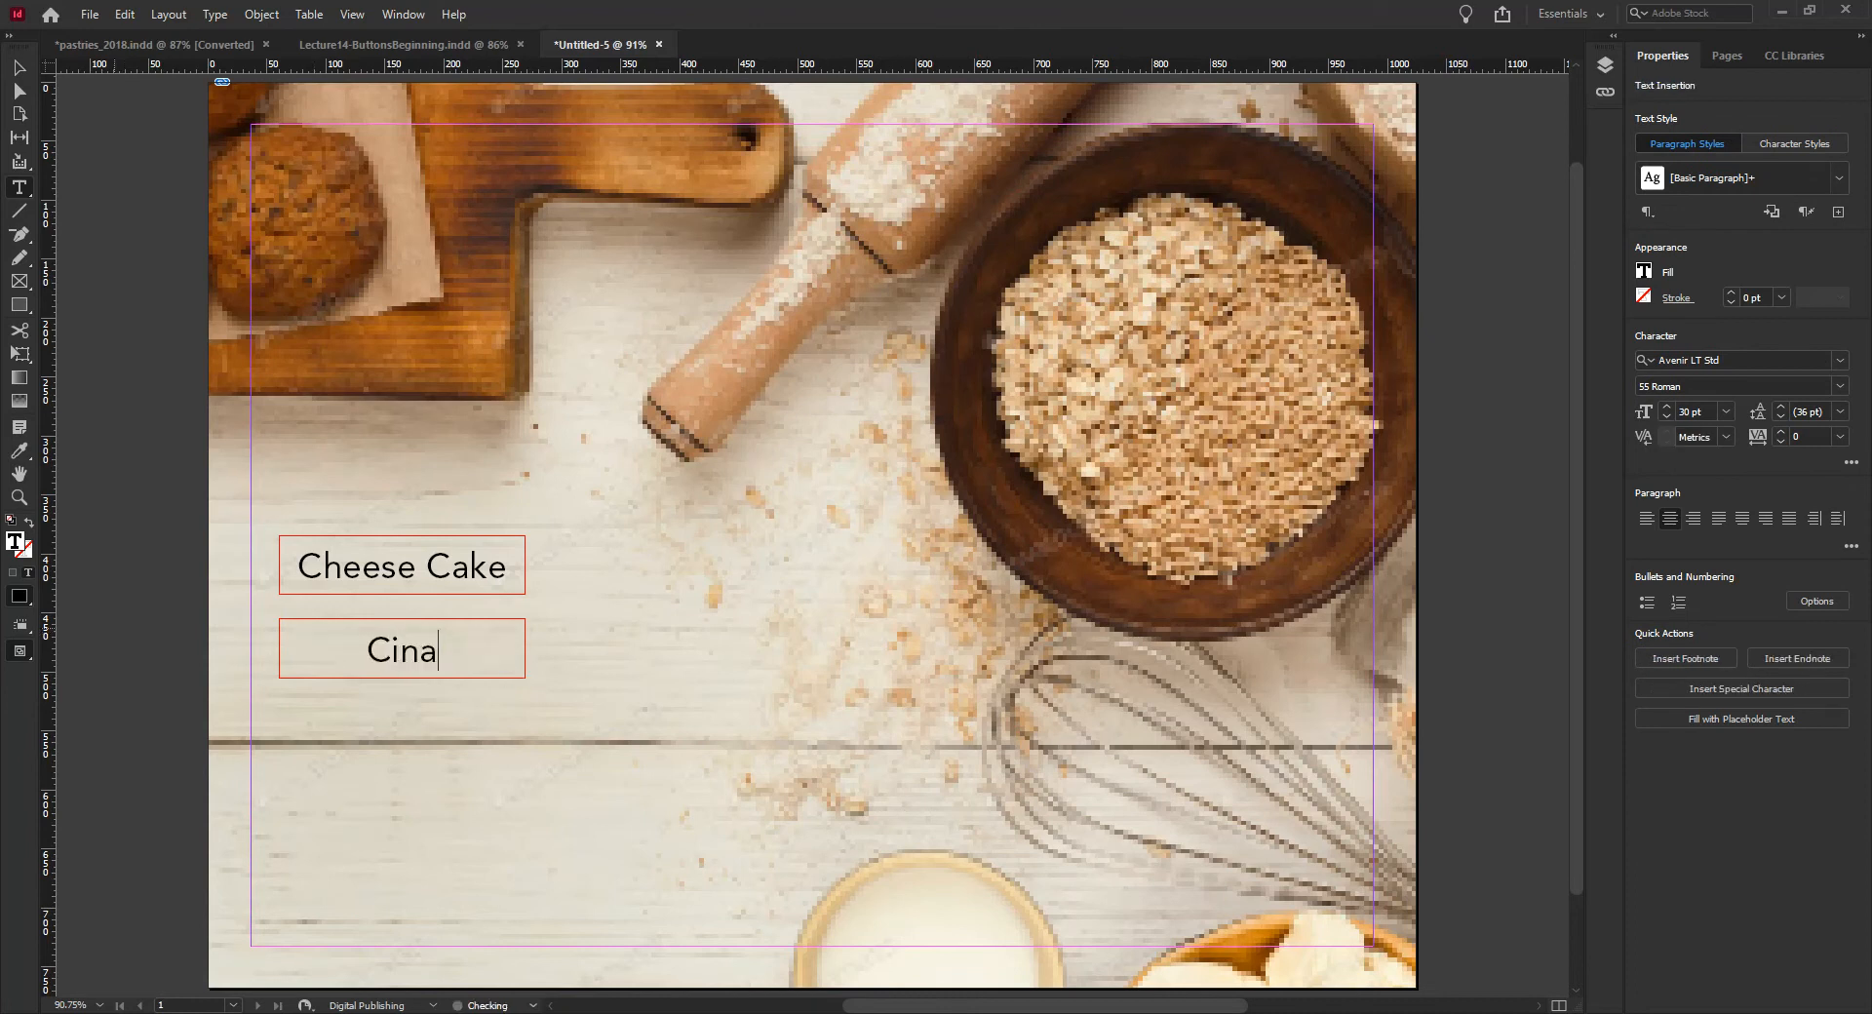
type("mmon T")
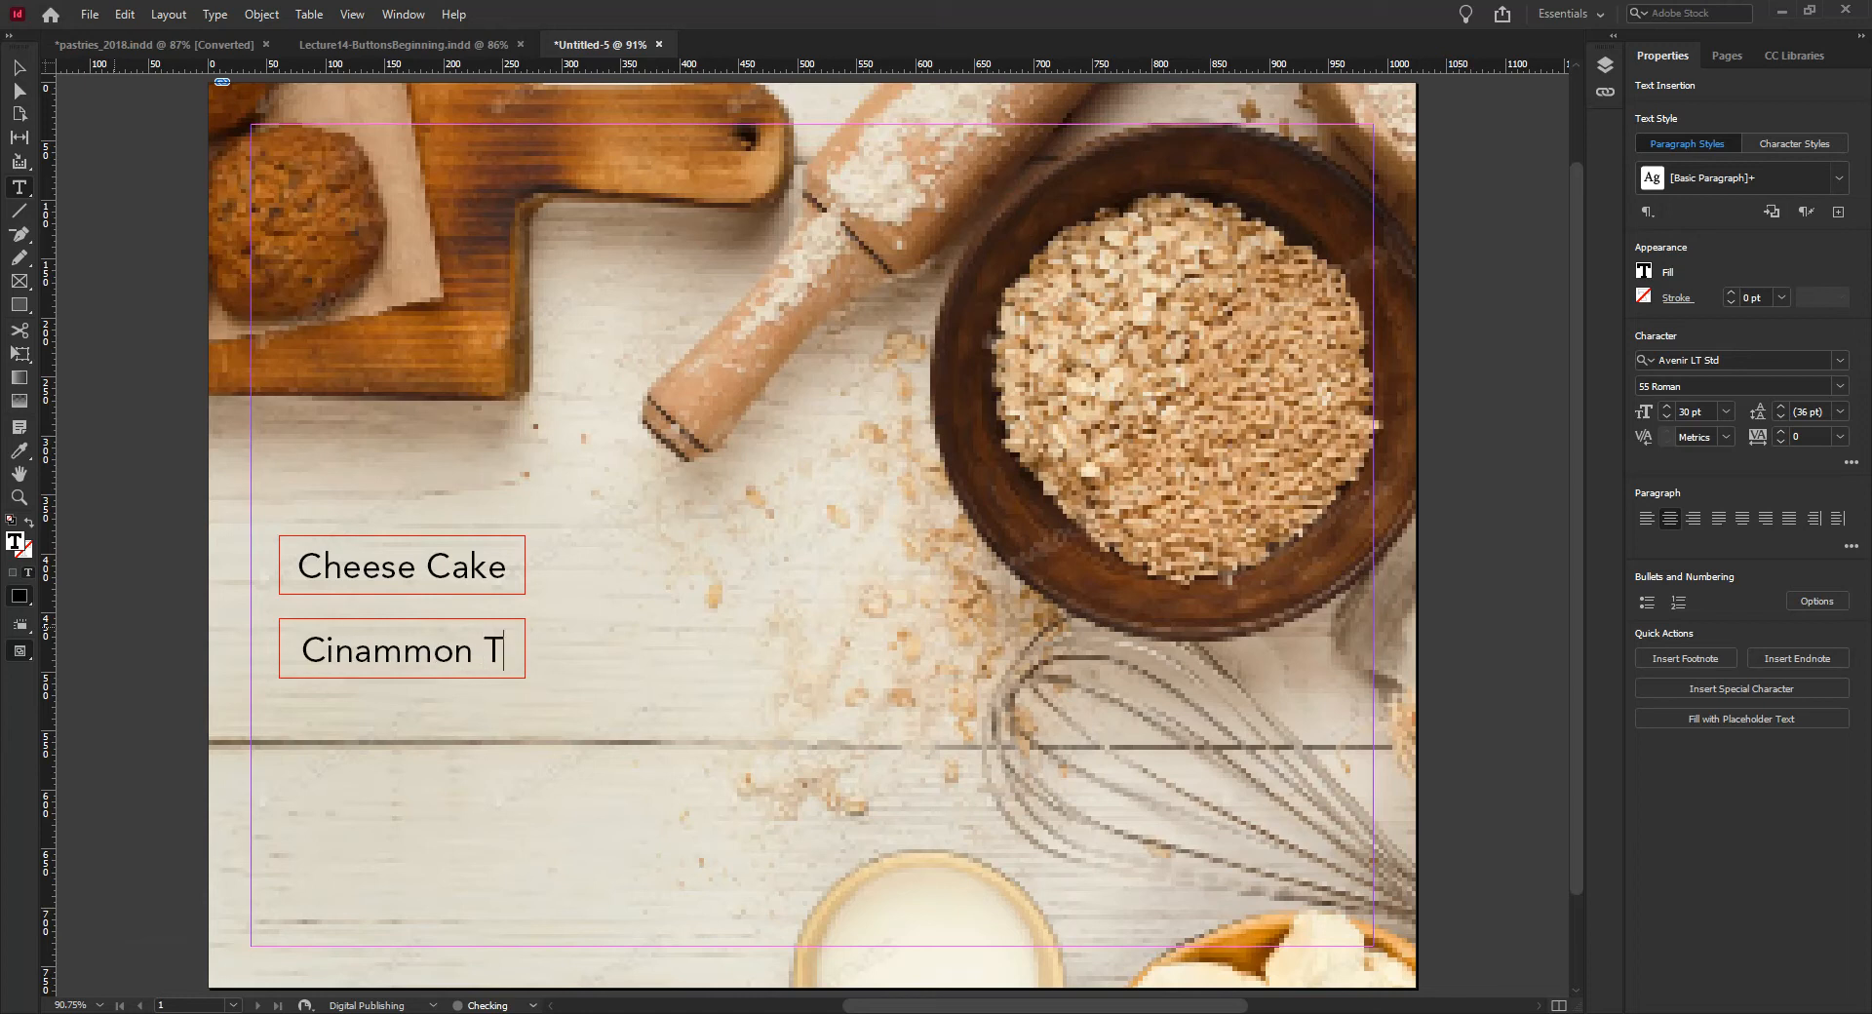
type(" Roll")
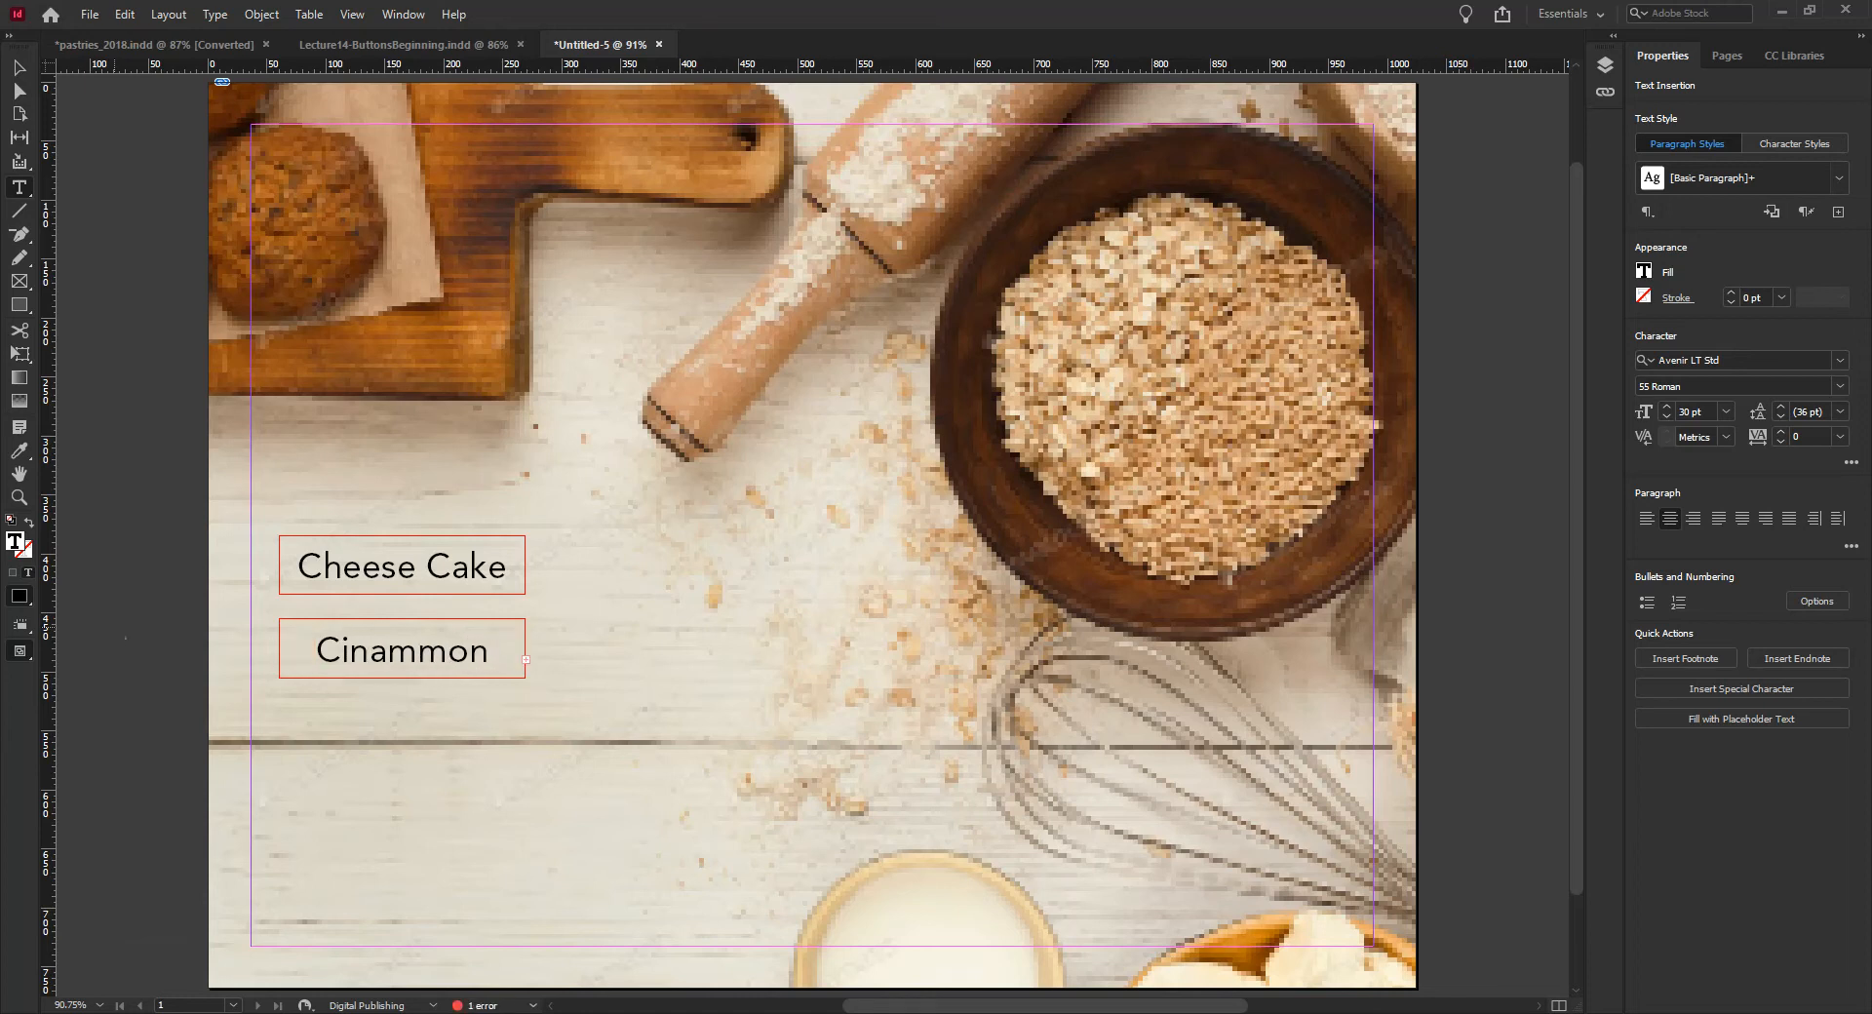
Step: Check the spelling in the pastry image list and correct the second label to "Cinnamon Rolls"
key("ctrl+d")
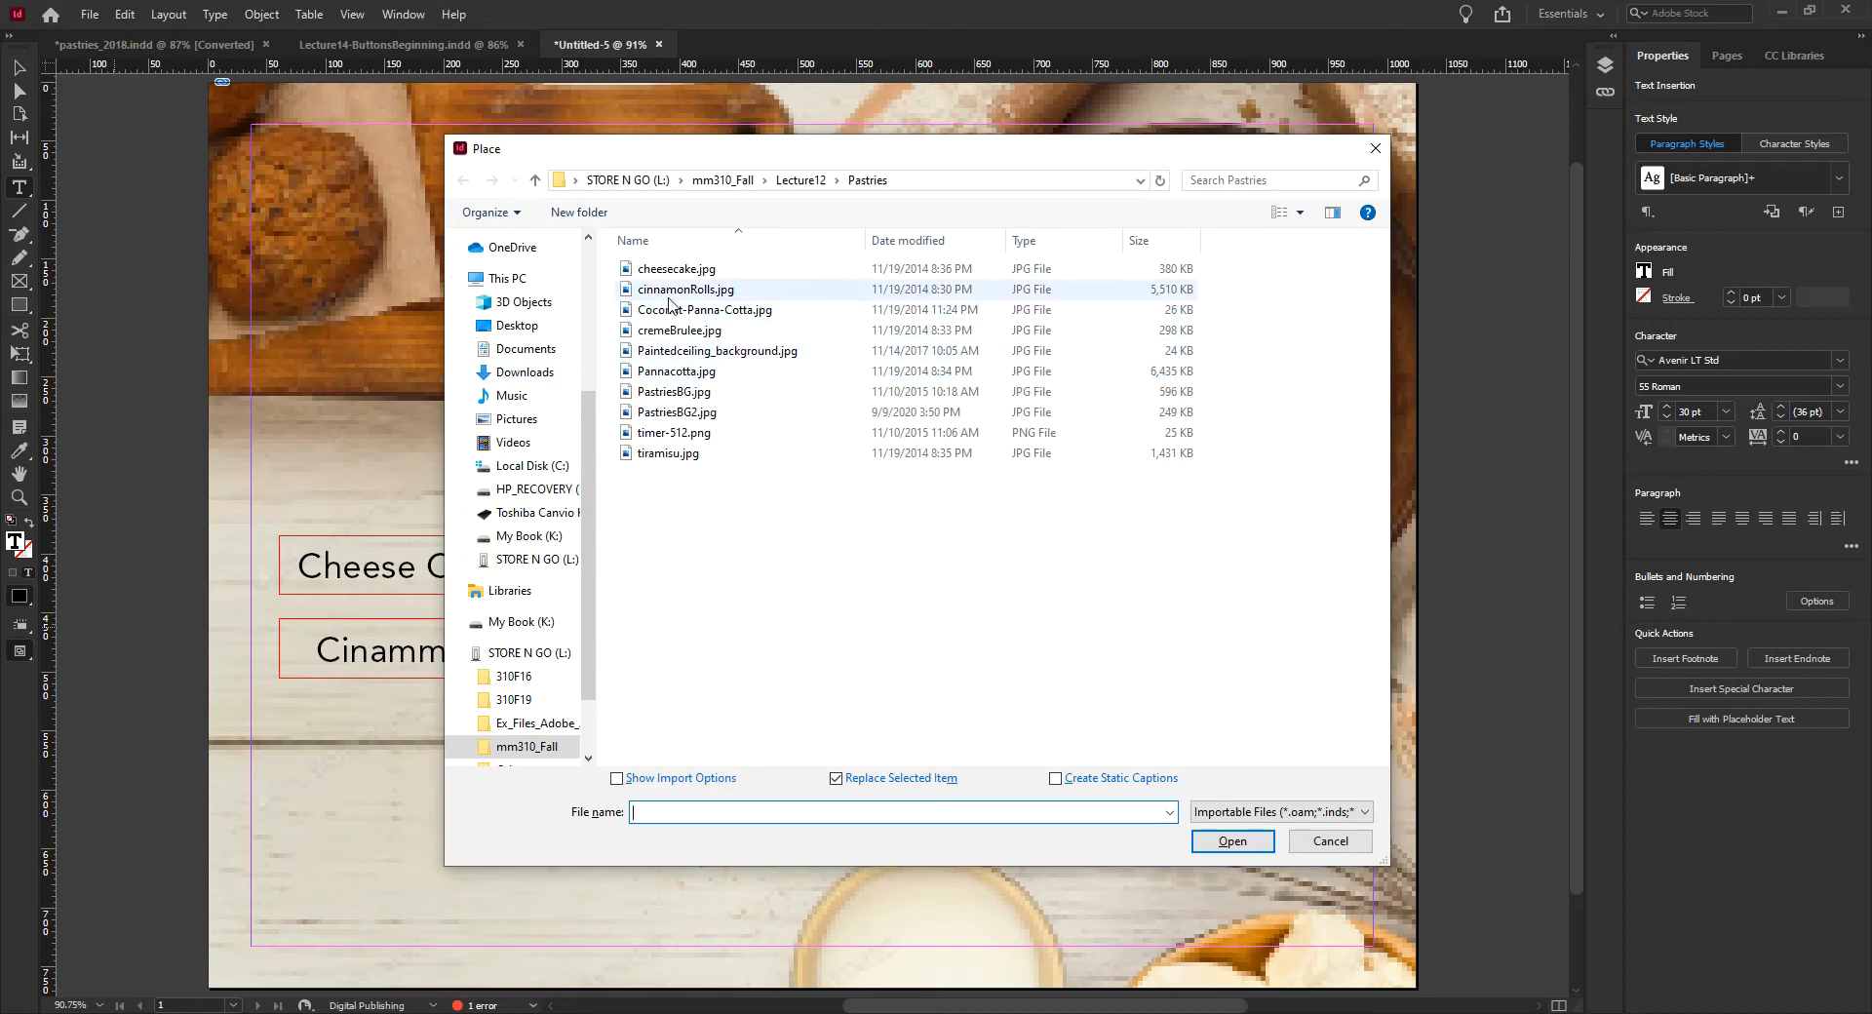
left_click(371, 649)
type("n")
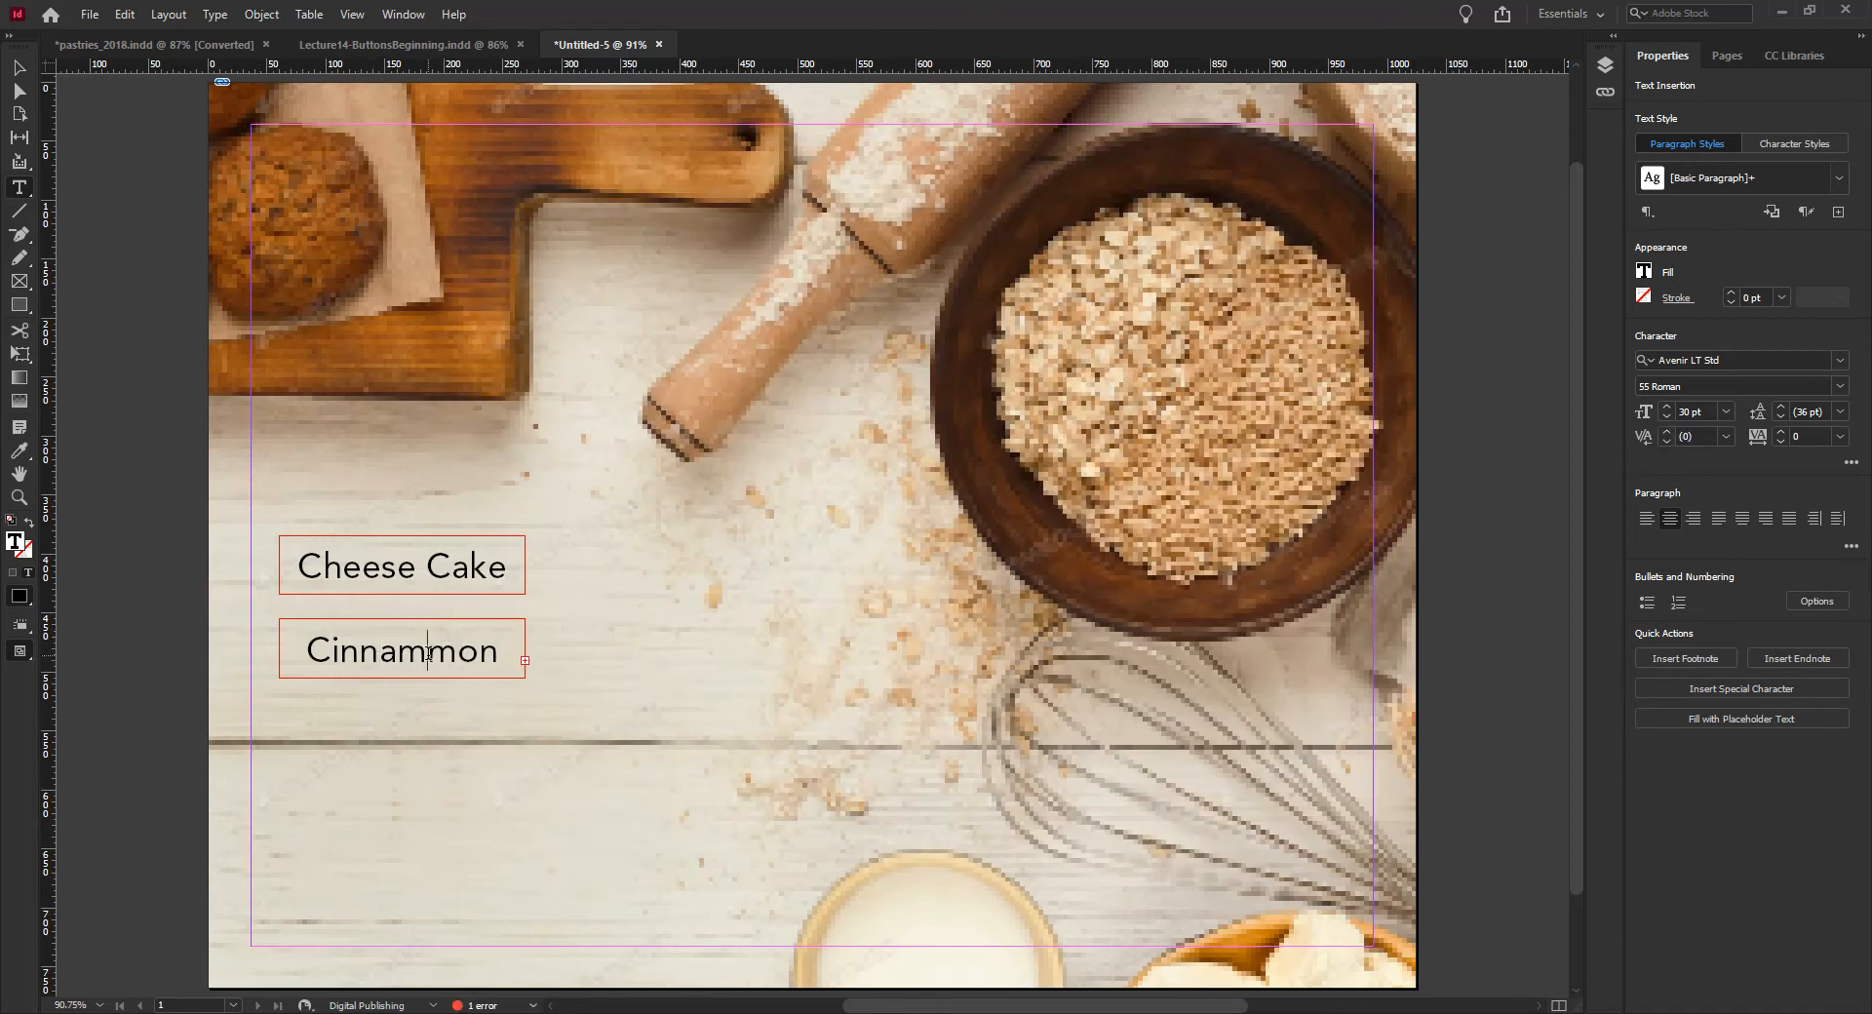
key("Delete")
key("End")
type("Rolls")
key("Escape")
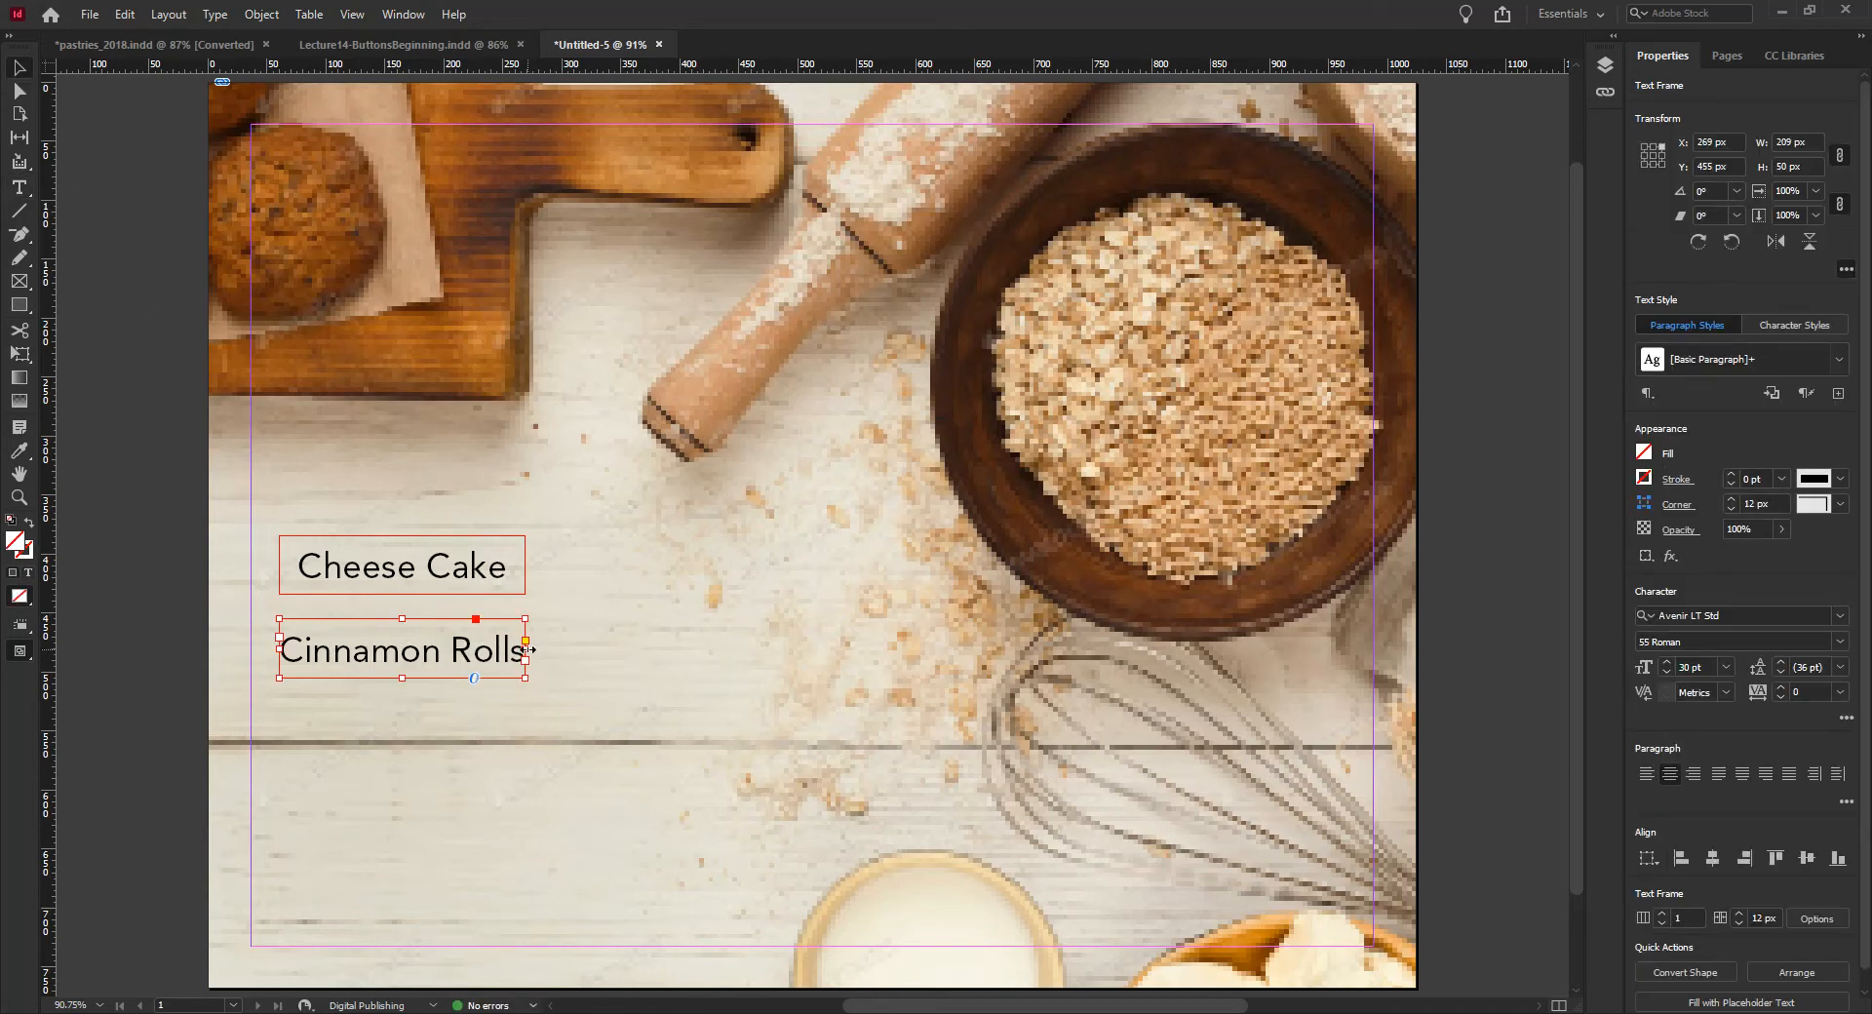
Step: Widen the "Cheese Cake" and "Cinnamon Rolls" frames together to 232 px
left_click_drag(527, 650, 547, 649)
key("ctrl+z")
left_click(490, 581, "shift")
left_click_drag(525, 607, 553, 606)
left_click(400, 719)
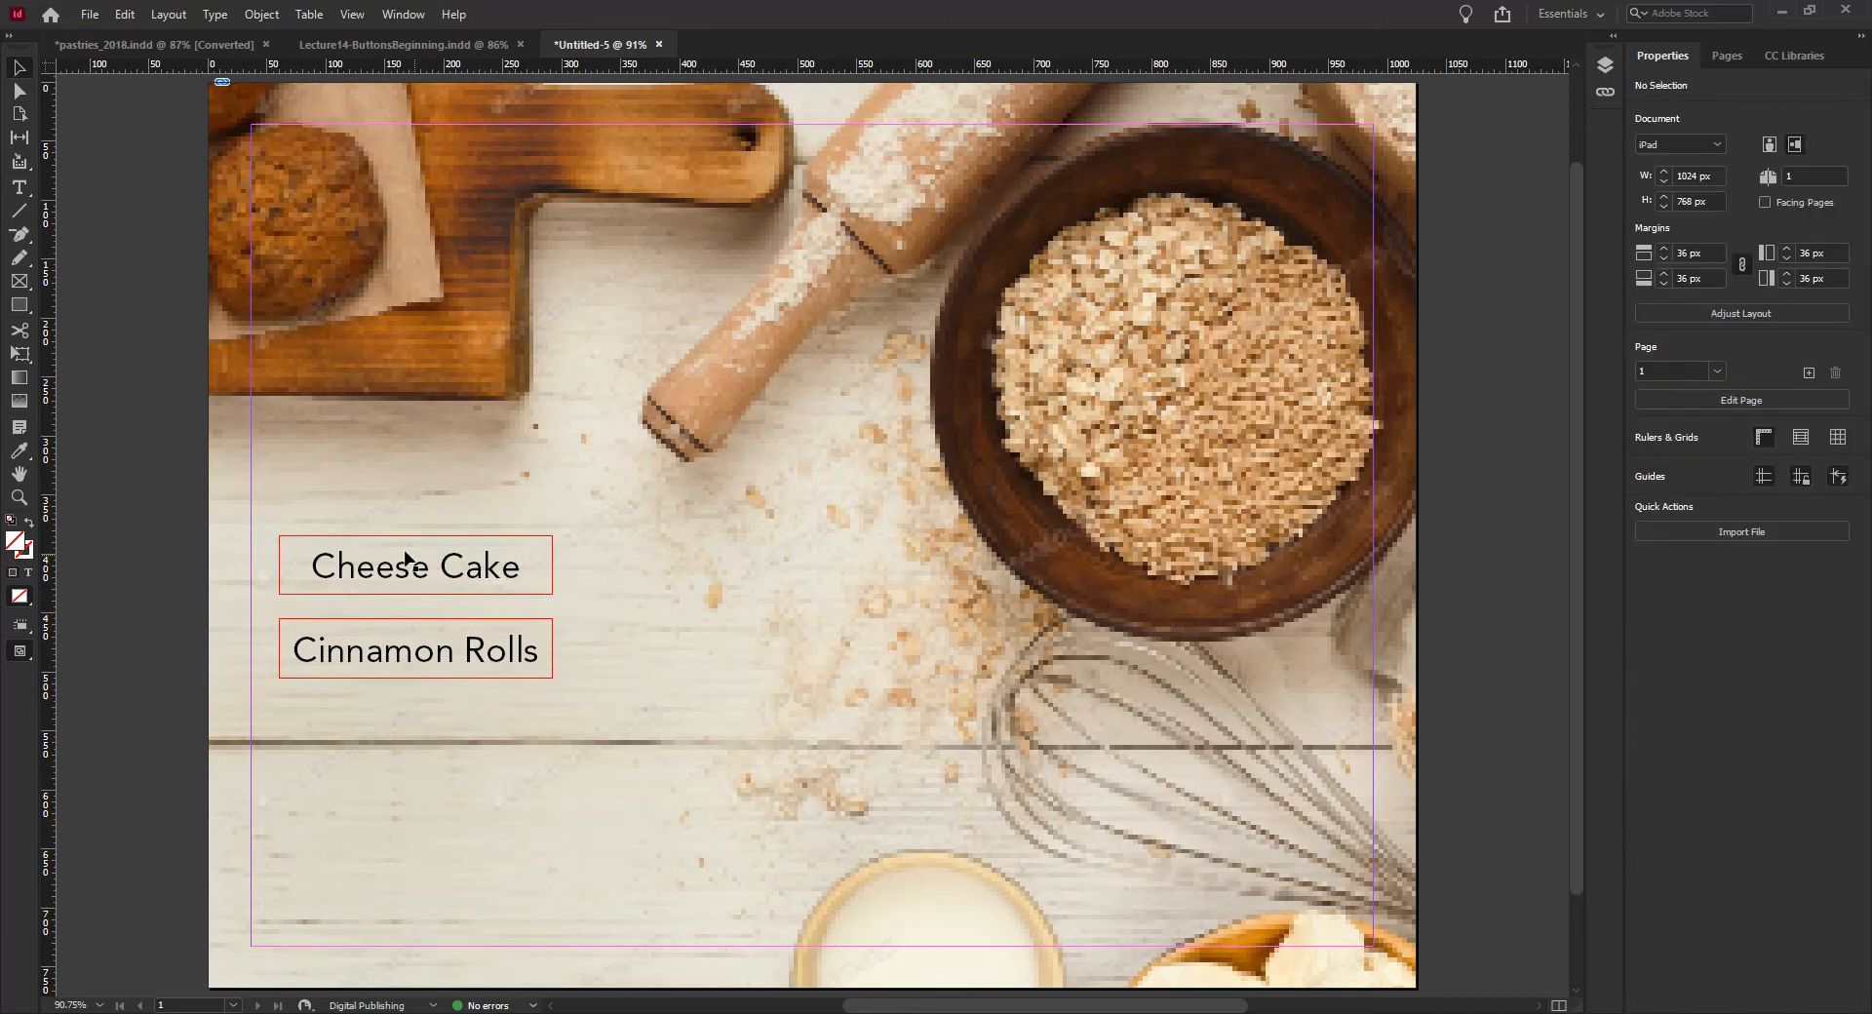
Step: Duplicate the "Cinnamon Rolls" frame below at Y 526 px with equal spacing, and move all three labels up to start at Y 358 px
left_click_drag(414, 652, 453, 751)
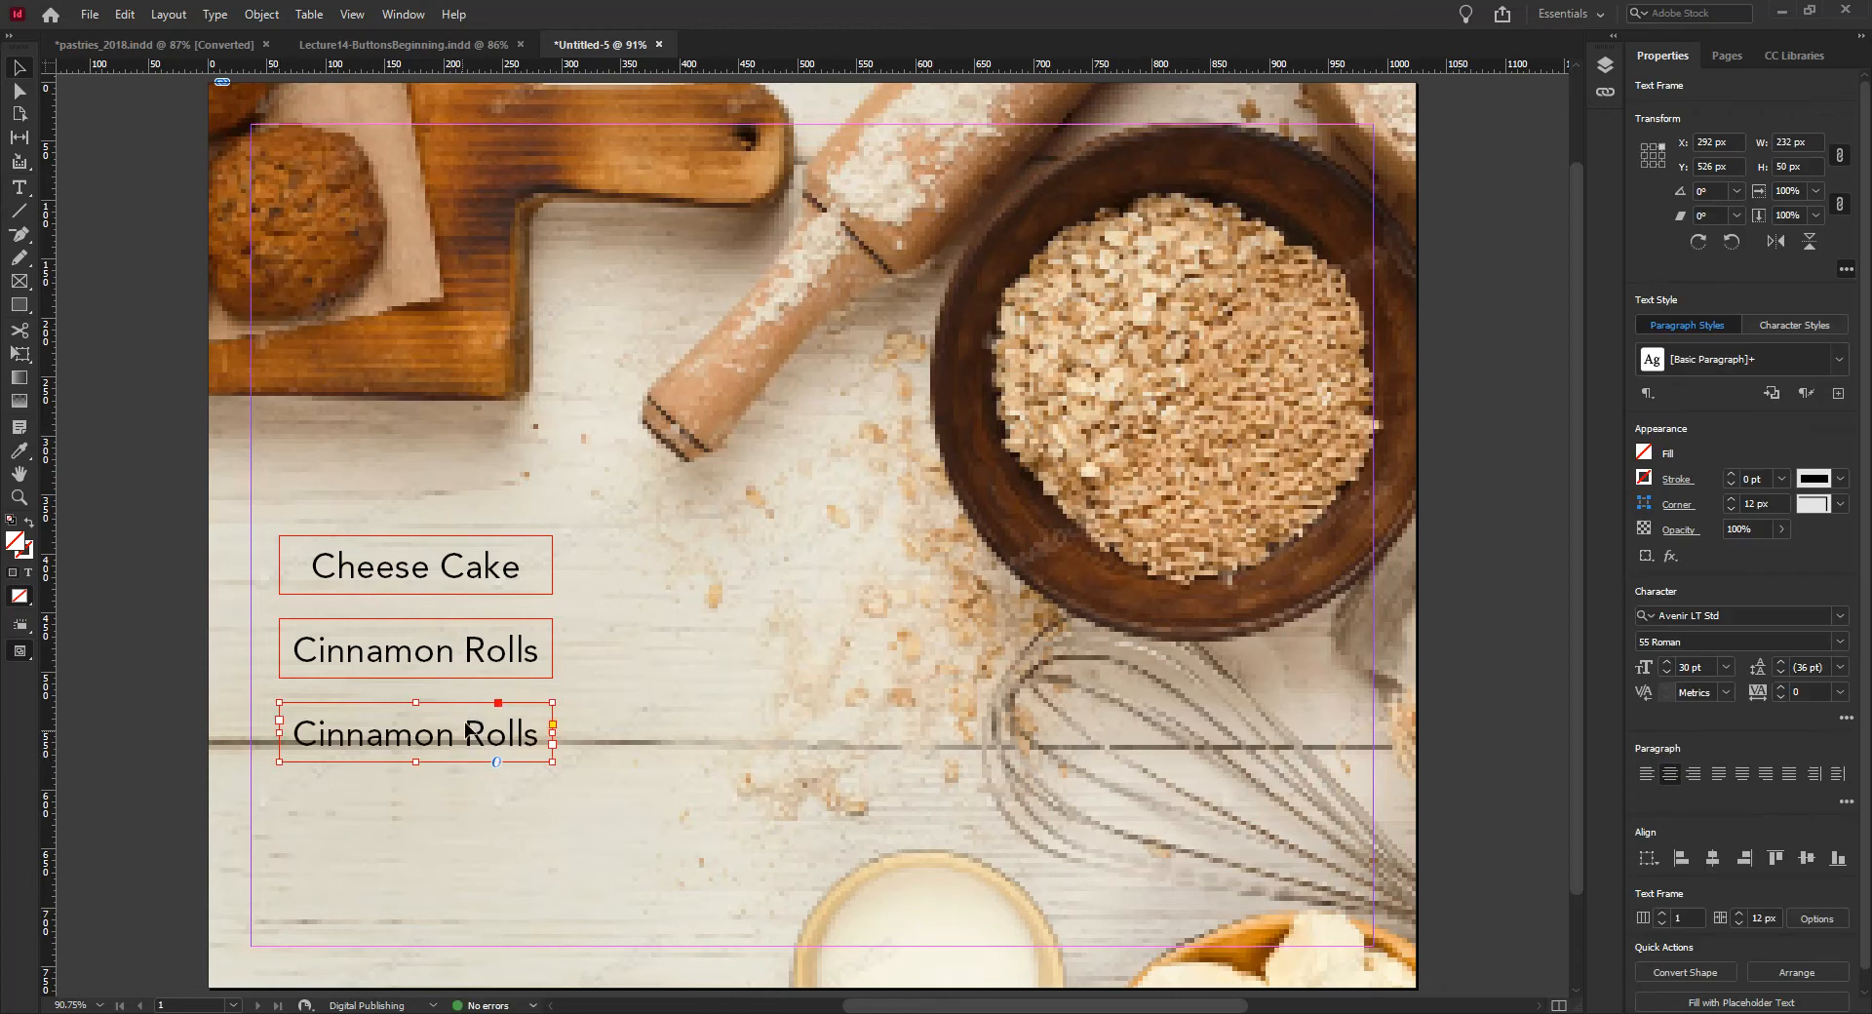
key("ctrl+z")
left_click_drag(474, 660, 470, 743)
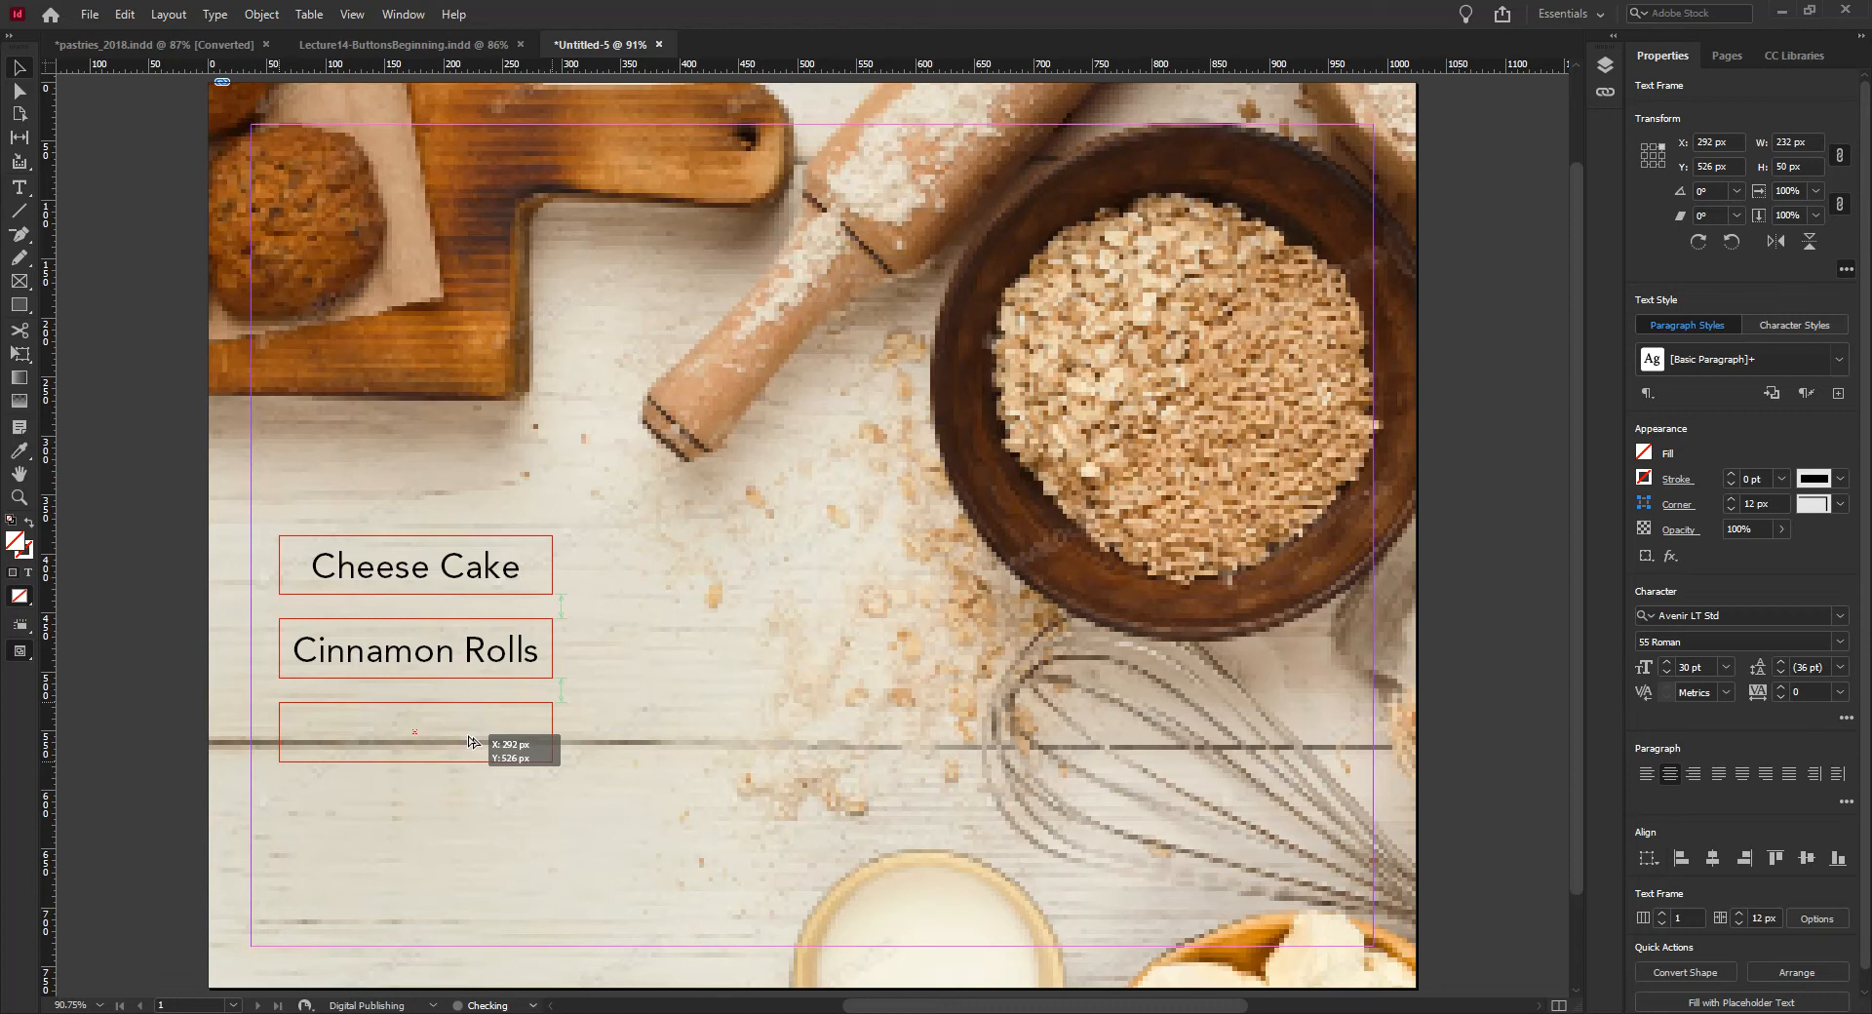
left_click_drag(468, 741, 468, 740)
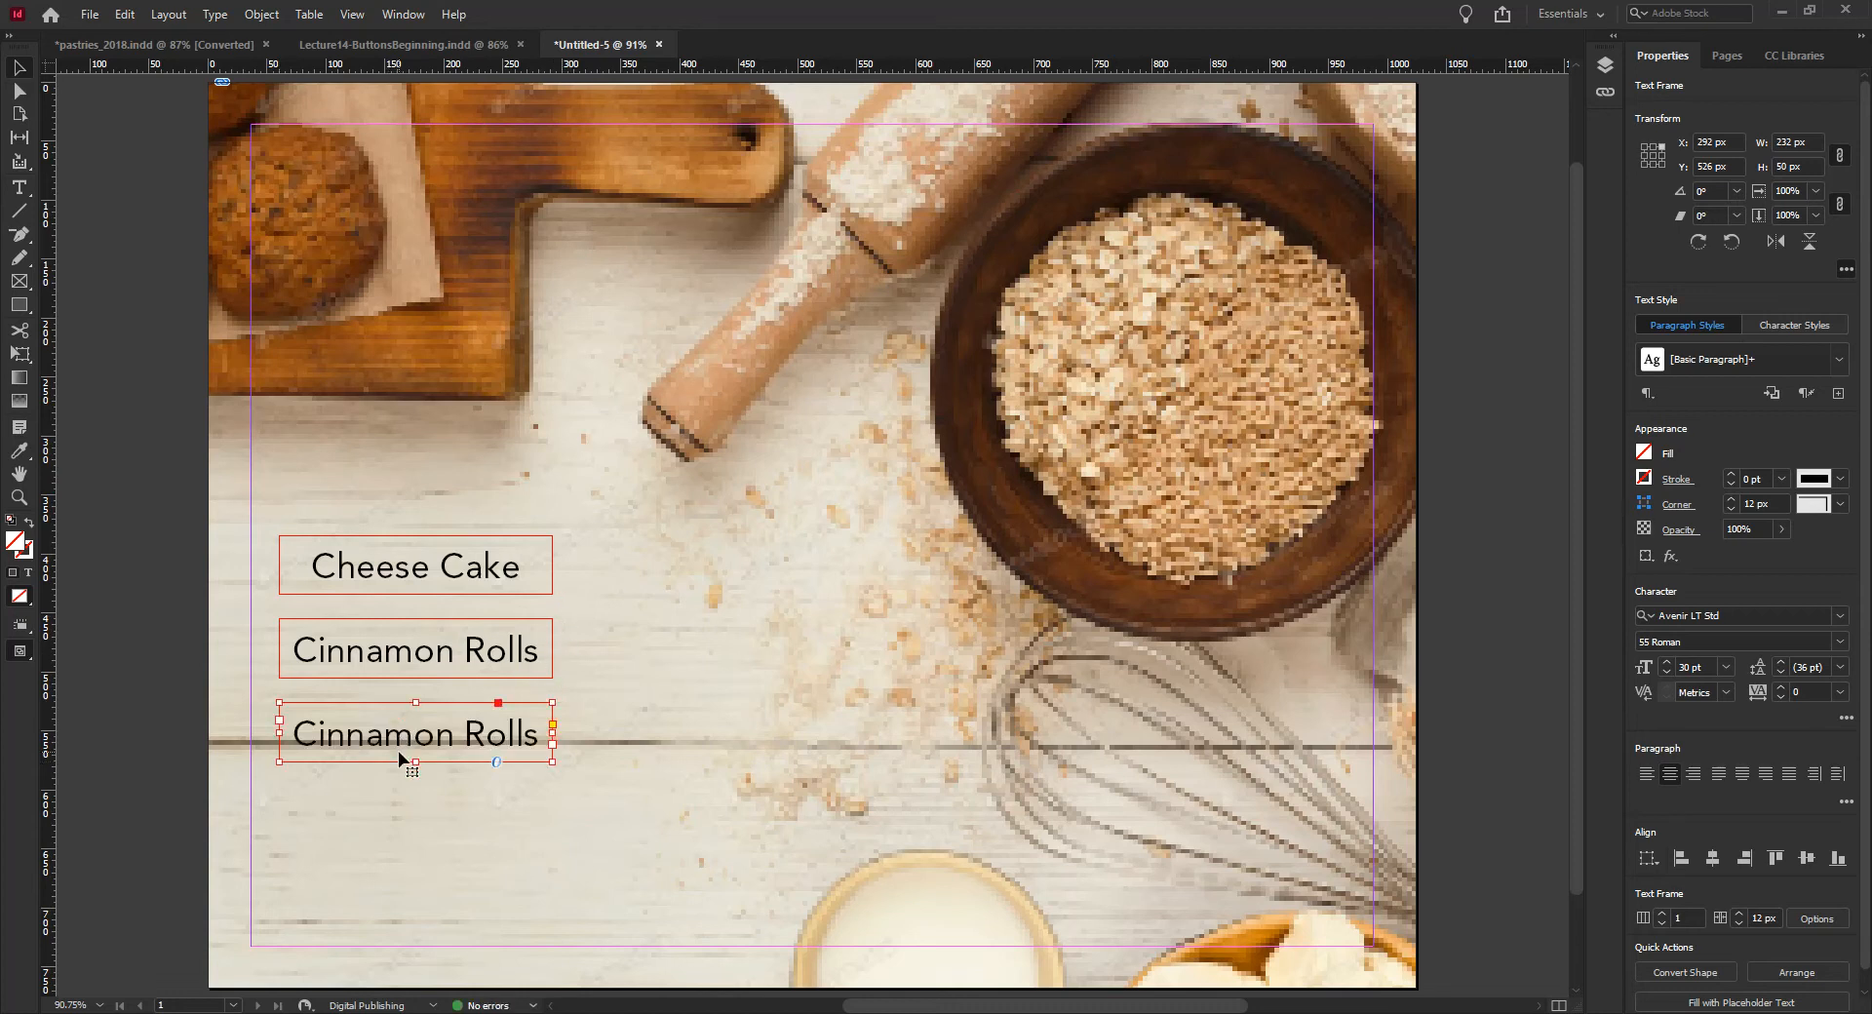
left_click_drag(176, 515, 380, 718)
left_click_drag(393, 577, 395, 550)
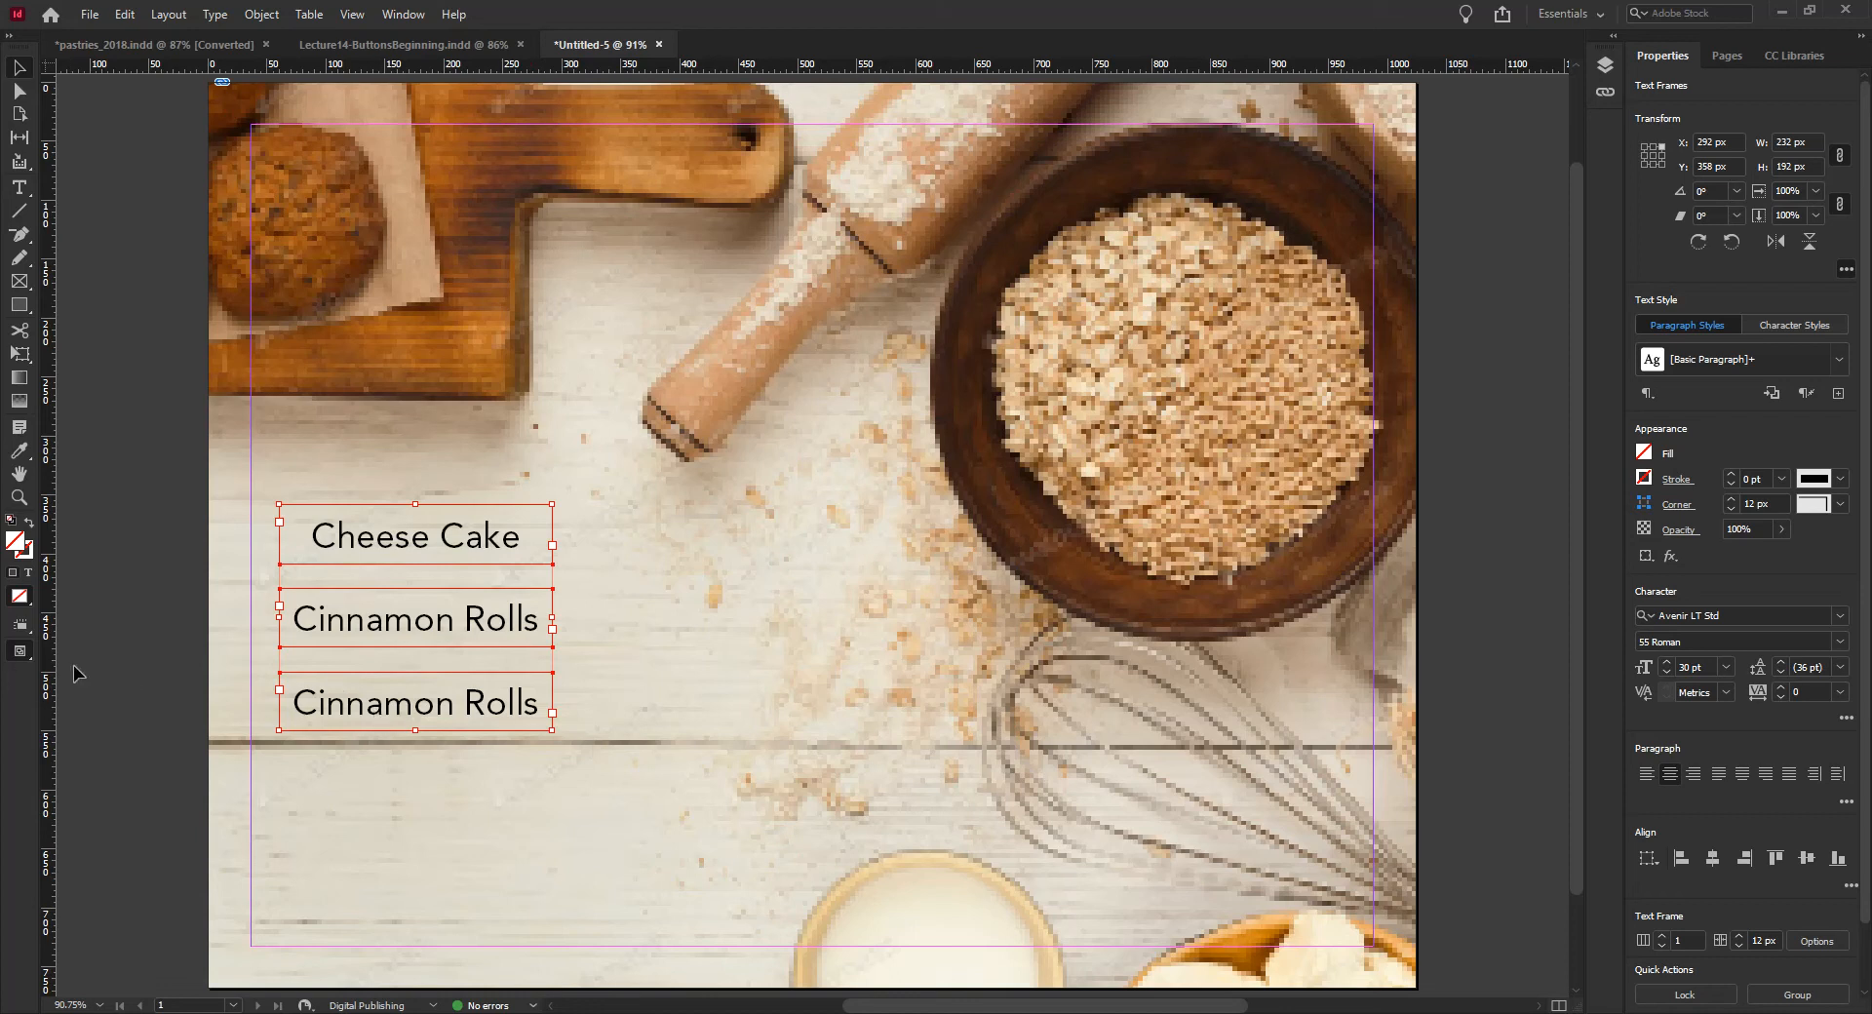
Step: Check the image names in the Place file list and replace the third label's text with "Panna Cotta"
double_click(408, 710)
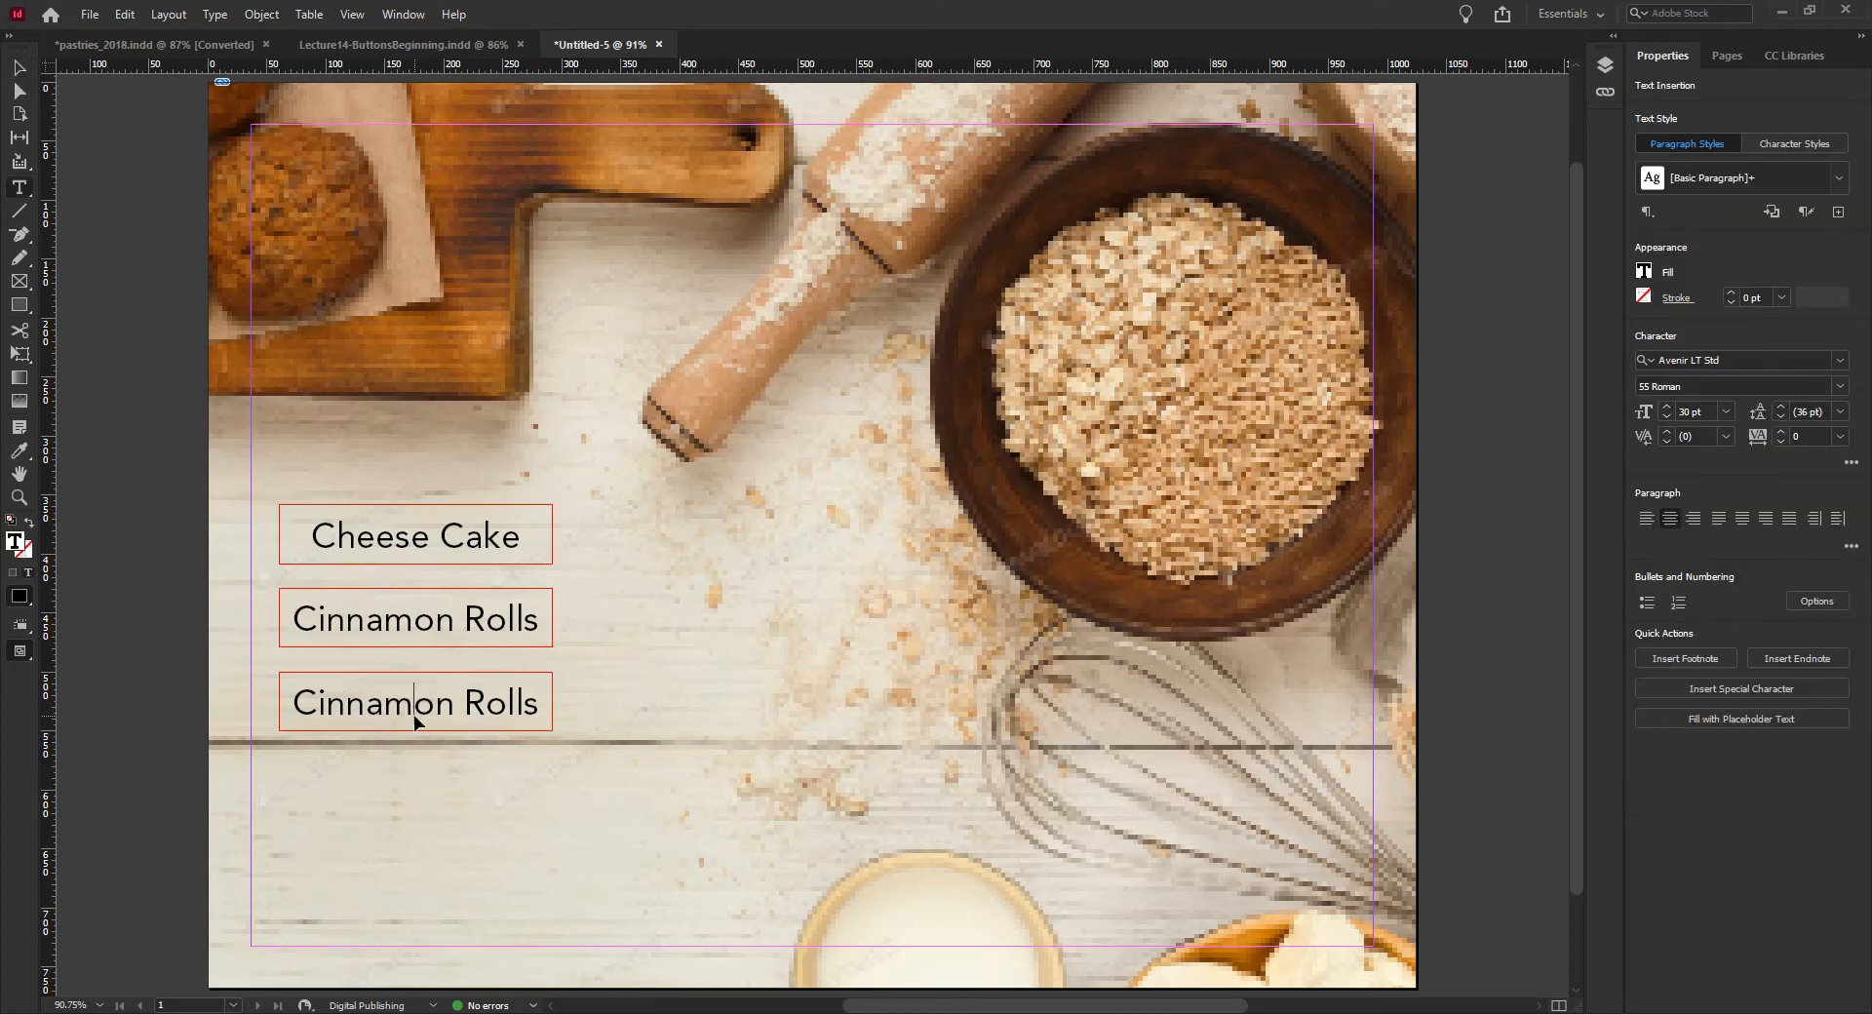
key("ctrl+d")
left_click(1332, 870)
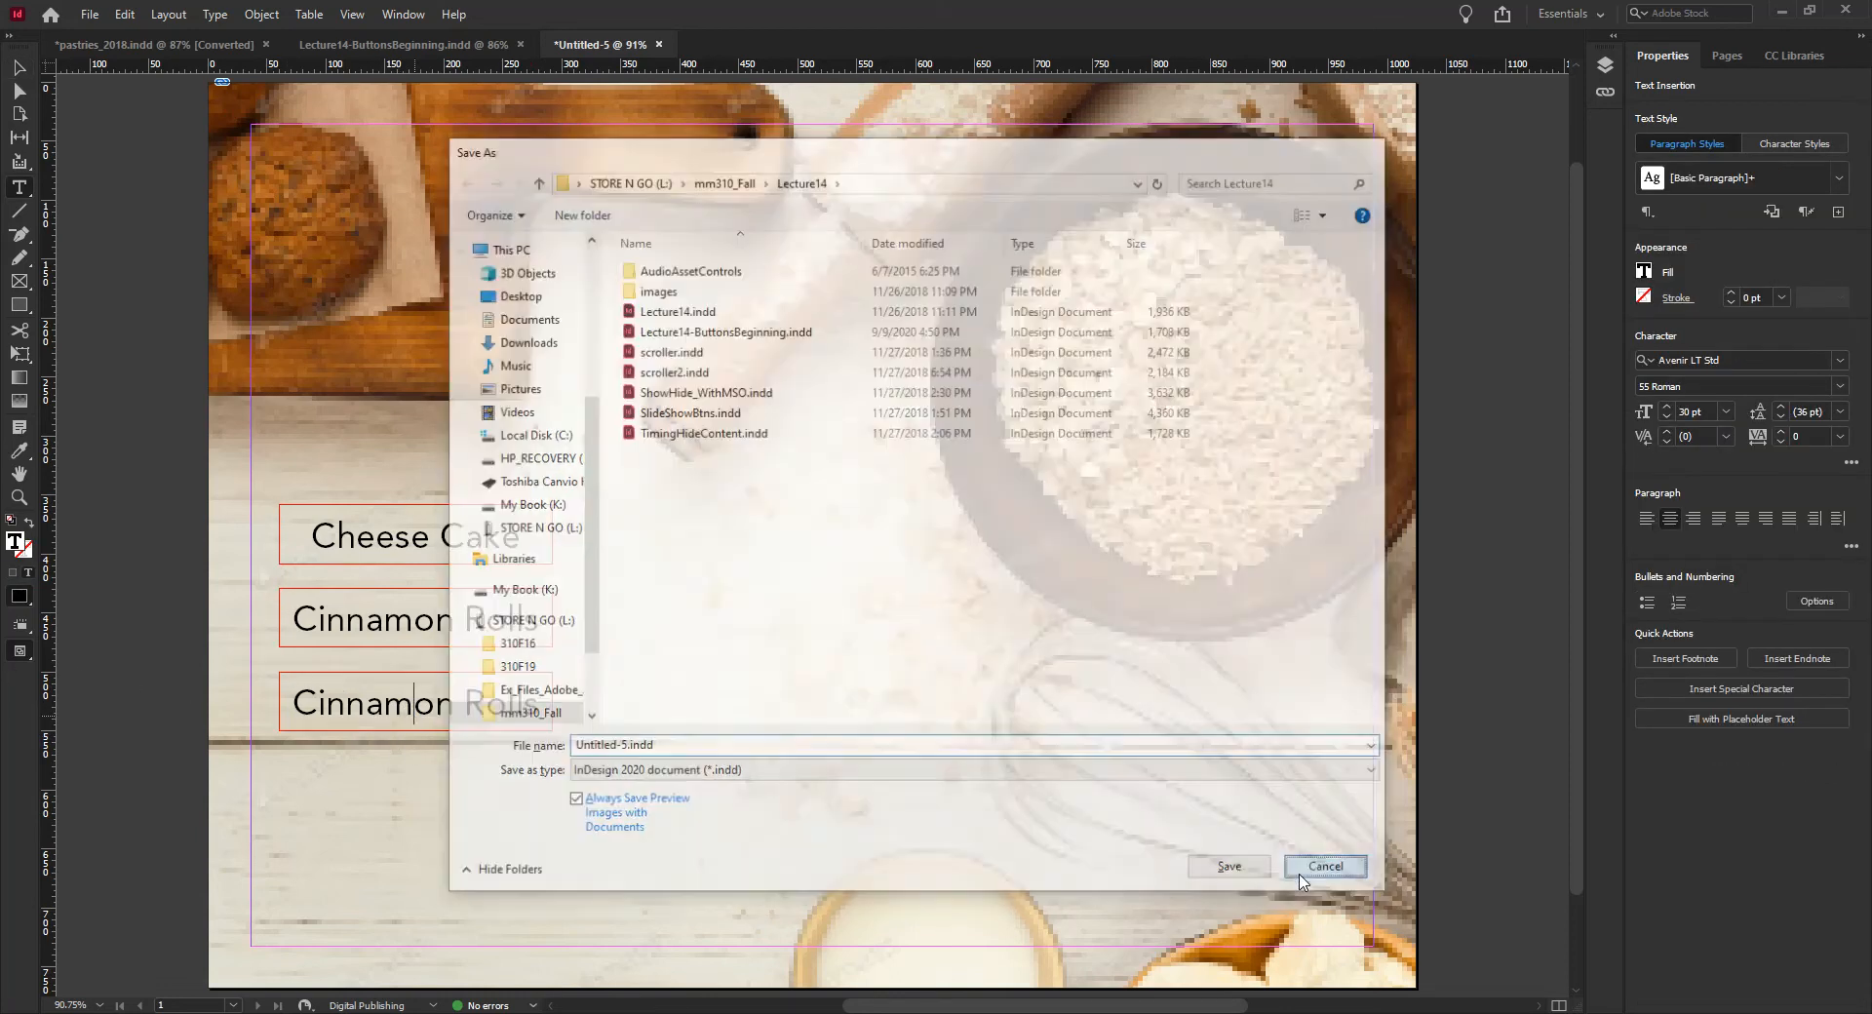
key("ctrl+d")
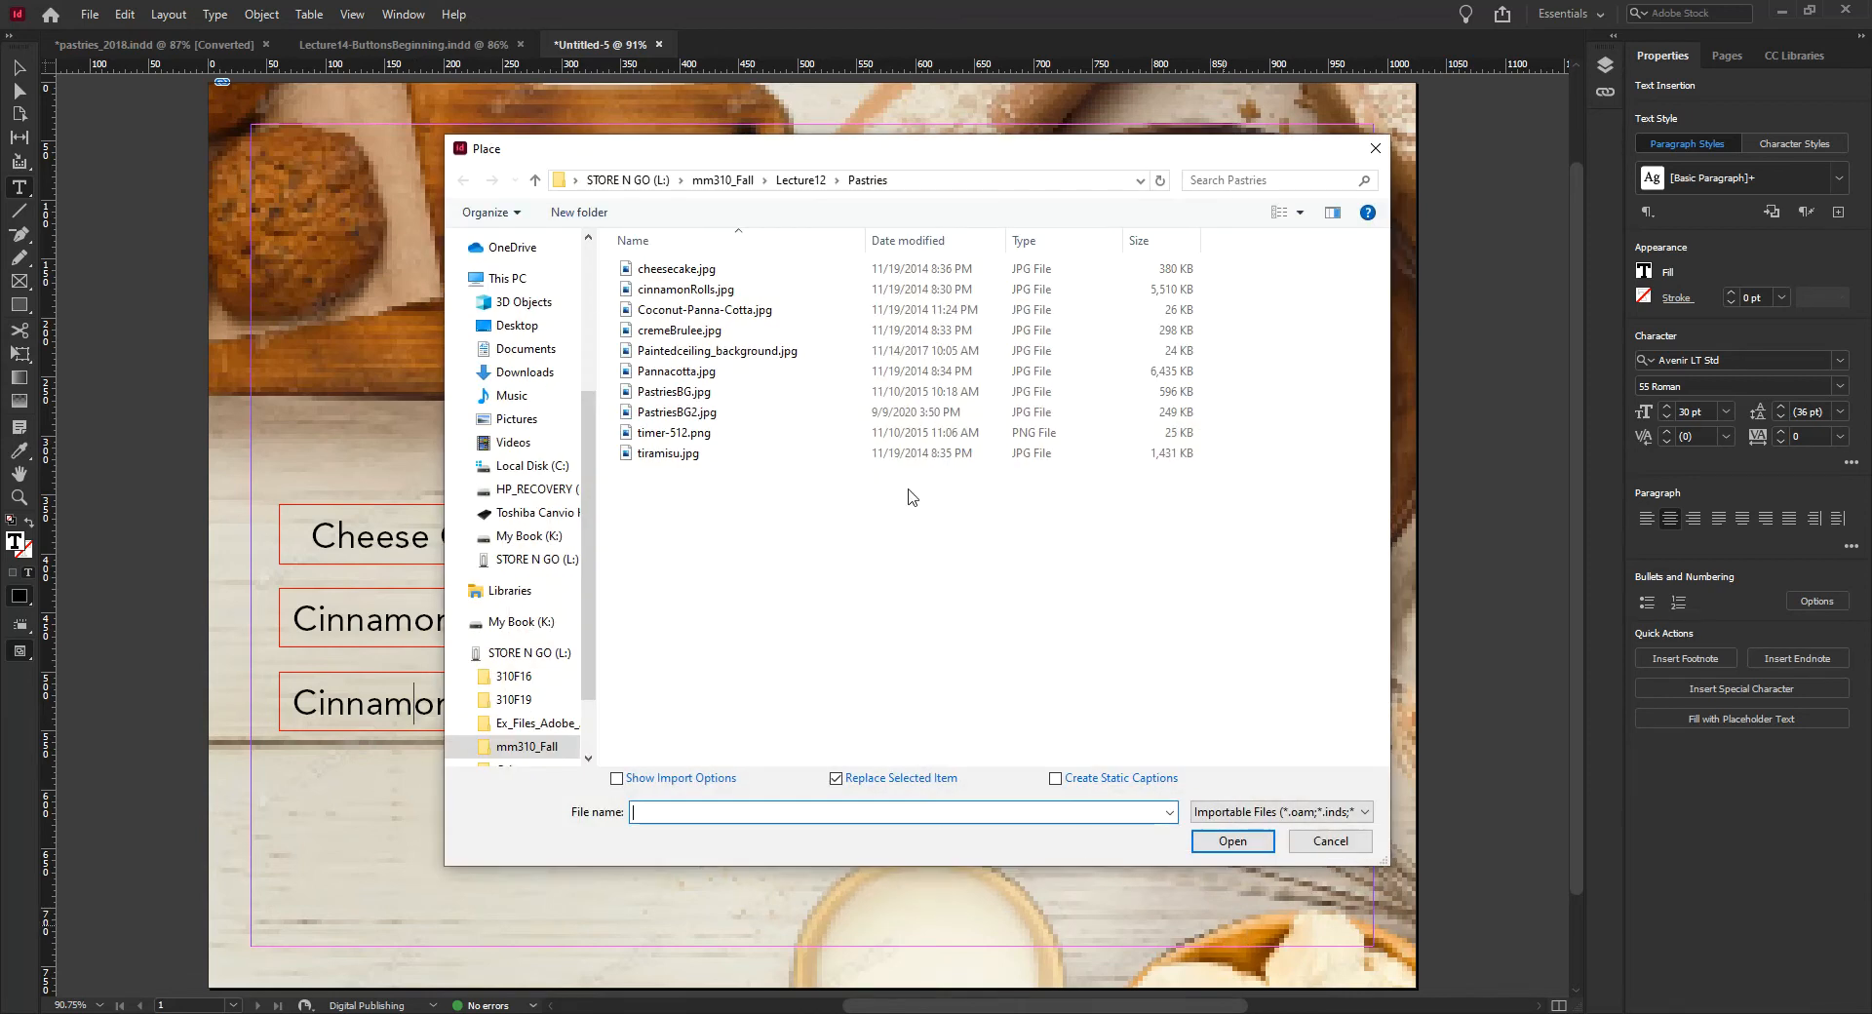
left_click(1347, 843)
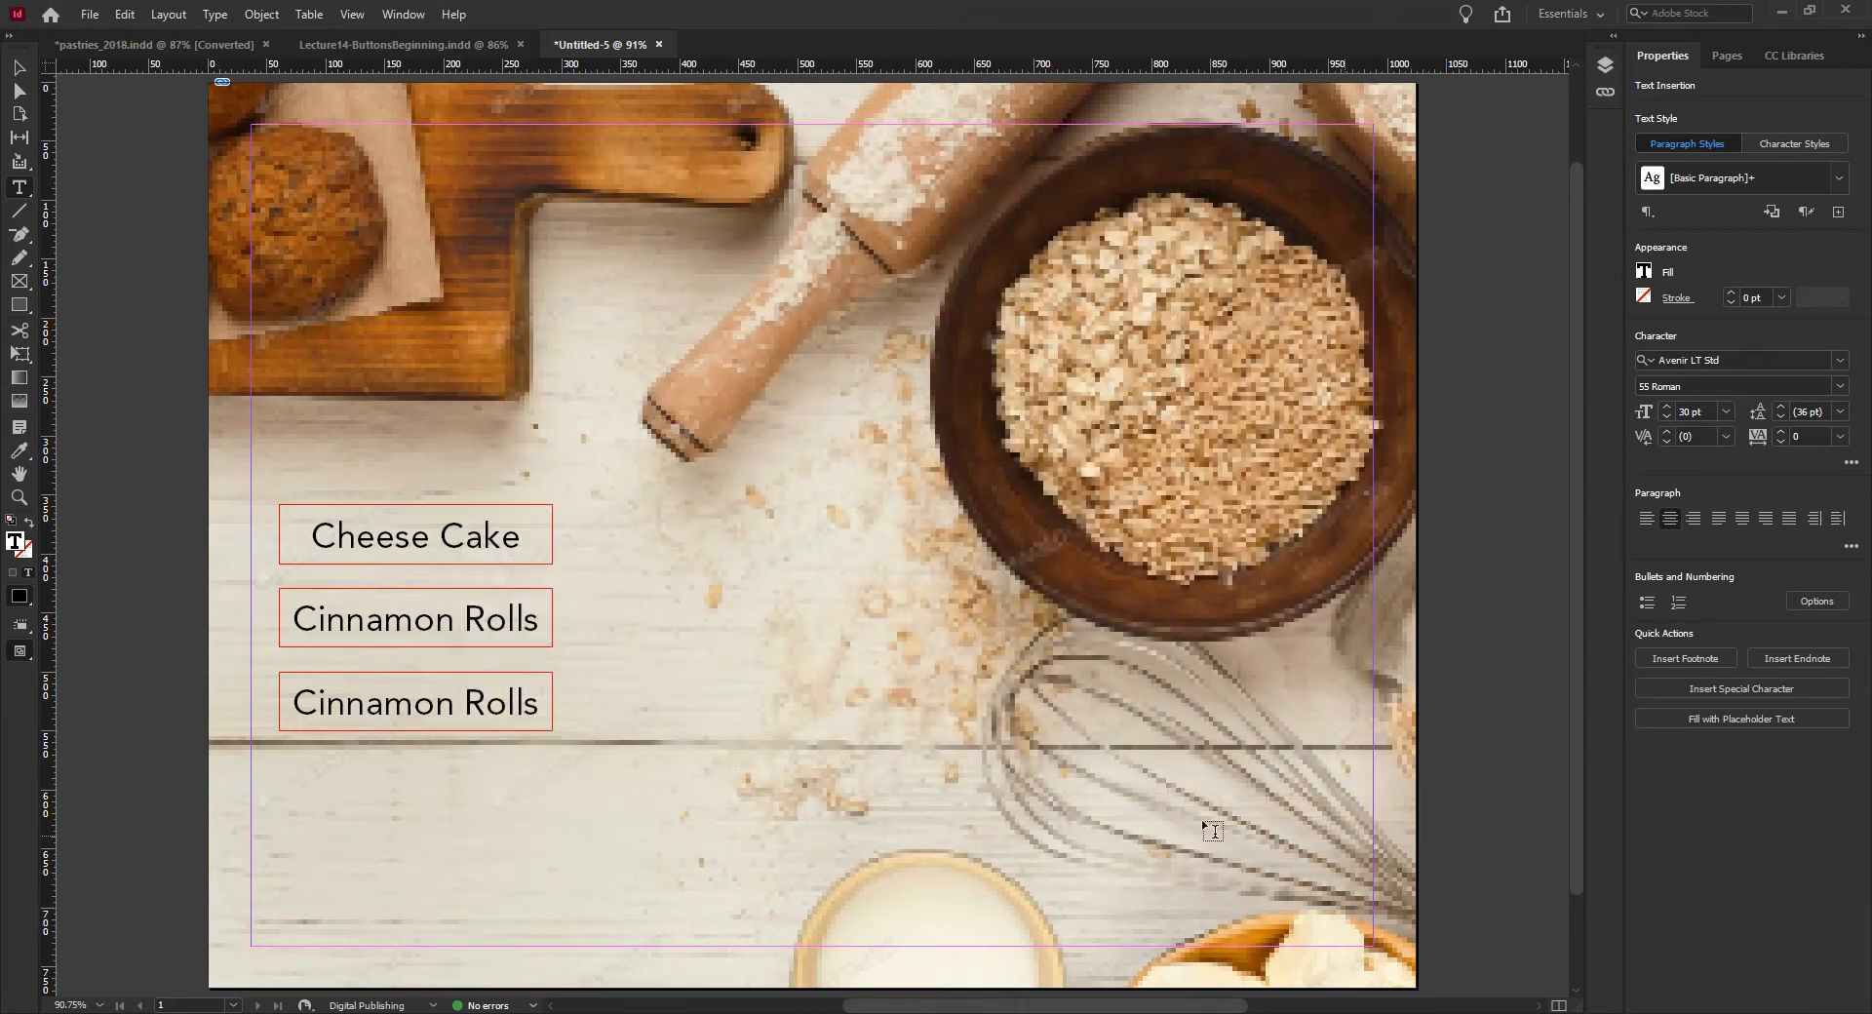
left_click_drag(566, 716, 167, 690)
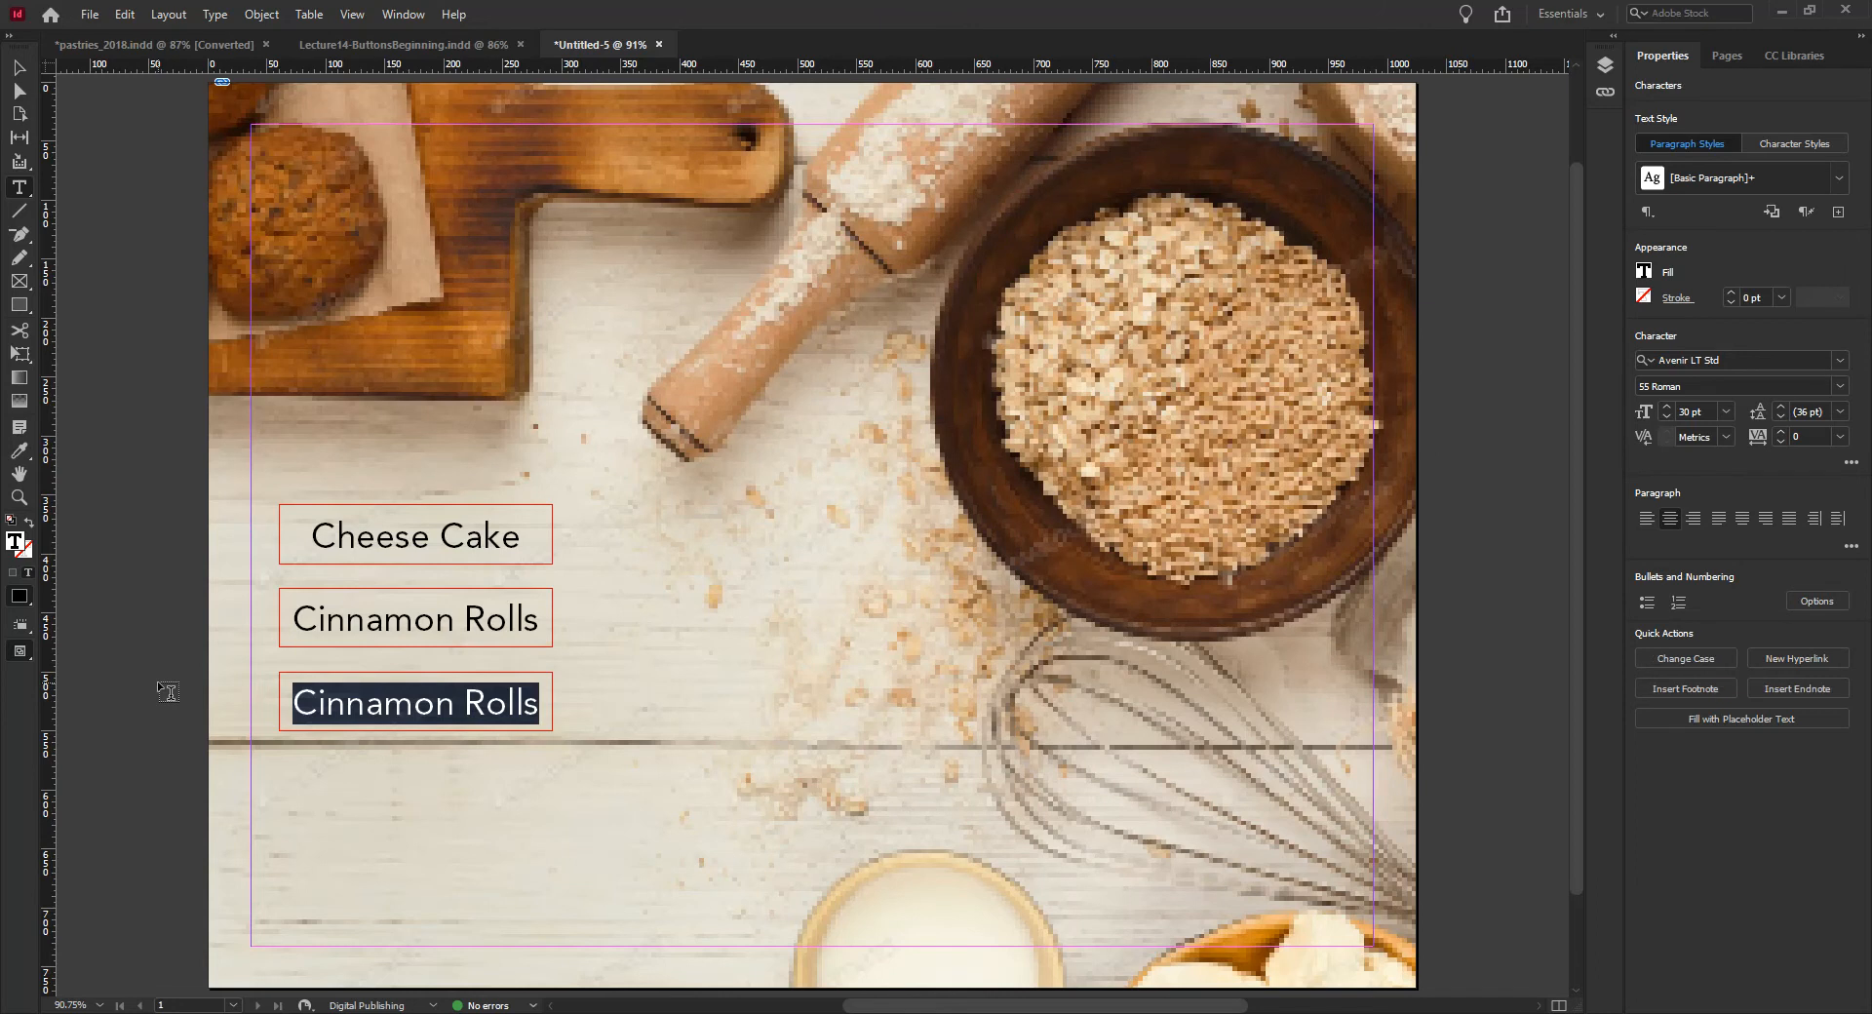
type("Panna Cotta")
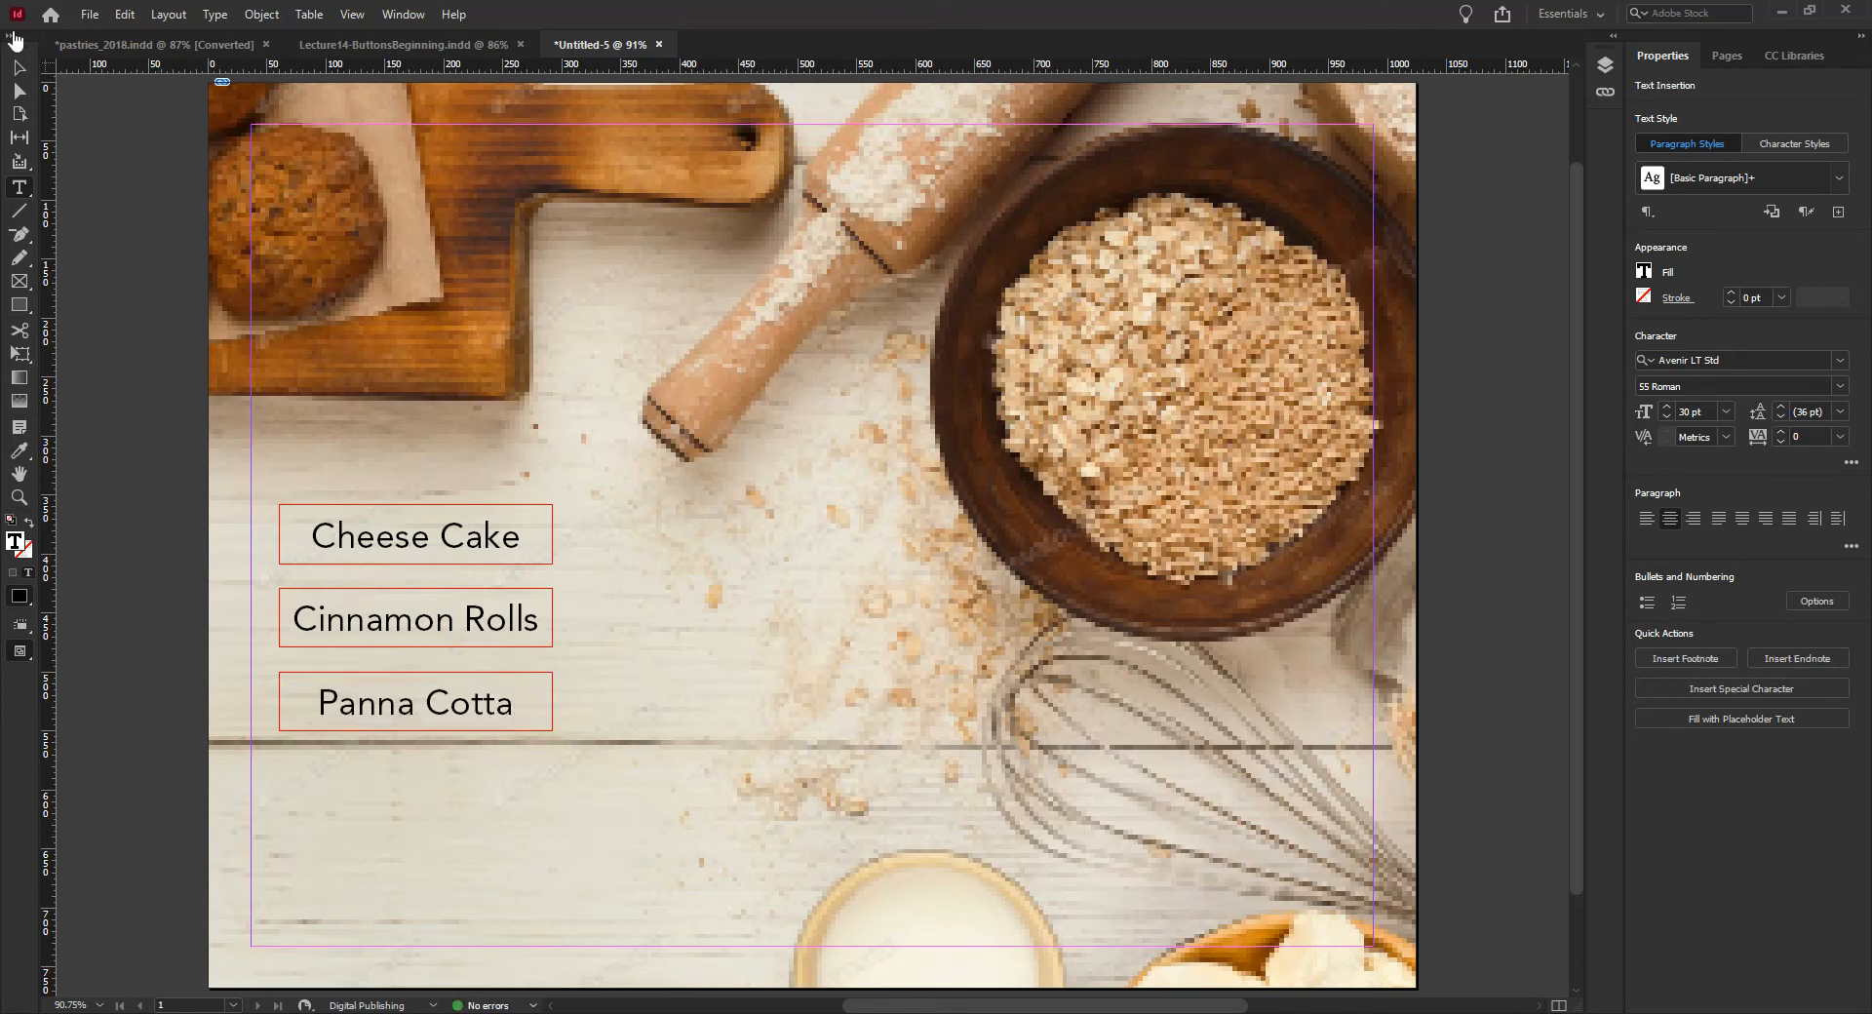
Step: Place cheesecake.jpg, cinnamonRolls.jpg and Coconut-Panna-Cotta.jpg in a row of three frames spanning about 660 x 330 px, and fill the frames proportionally
left_click(22, 68)
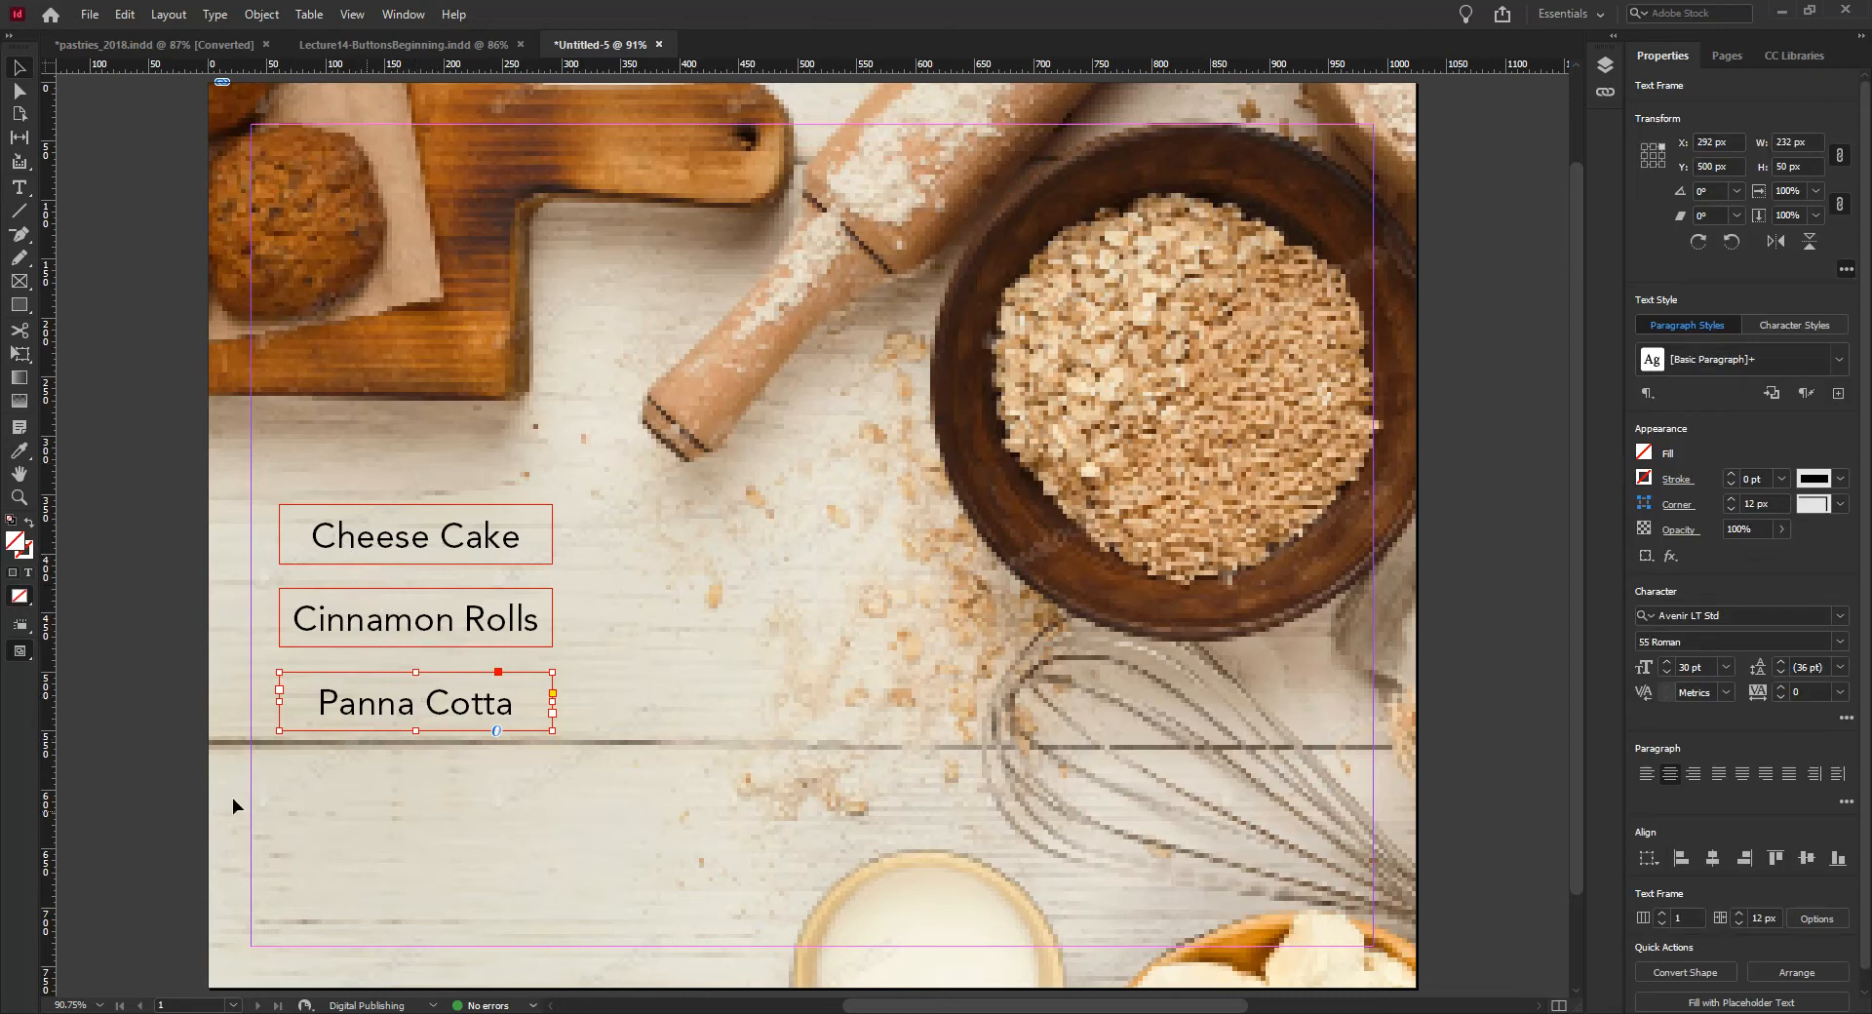
key("ctrl+d")
left_click(682, 288)
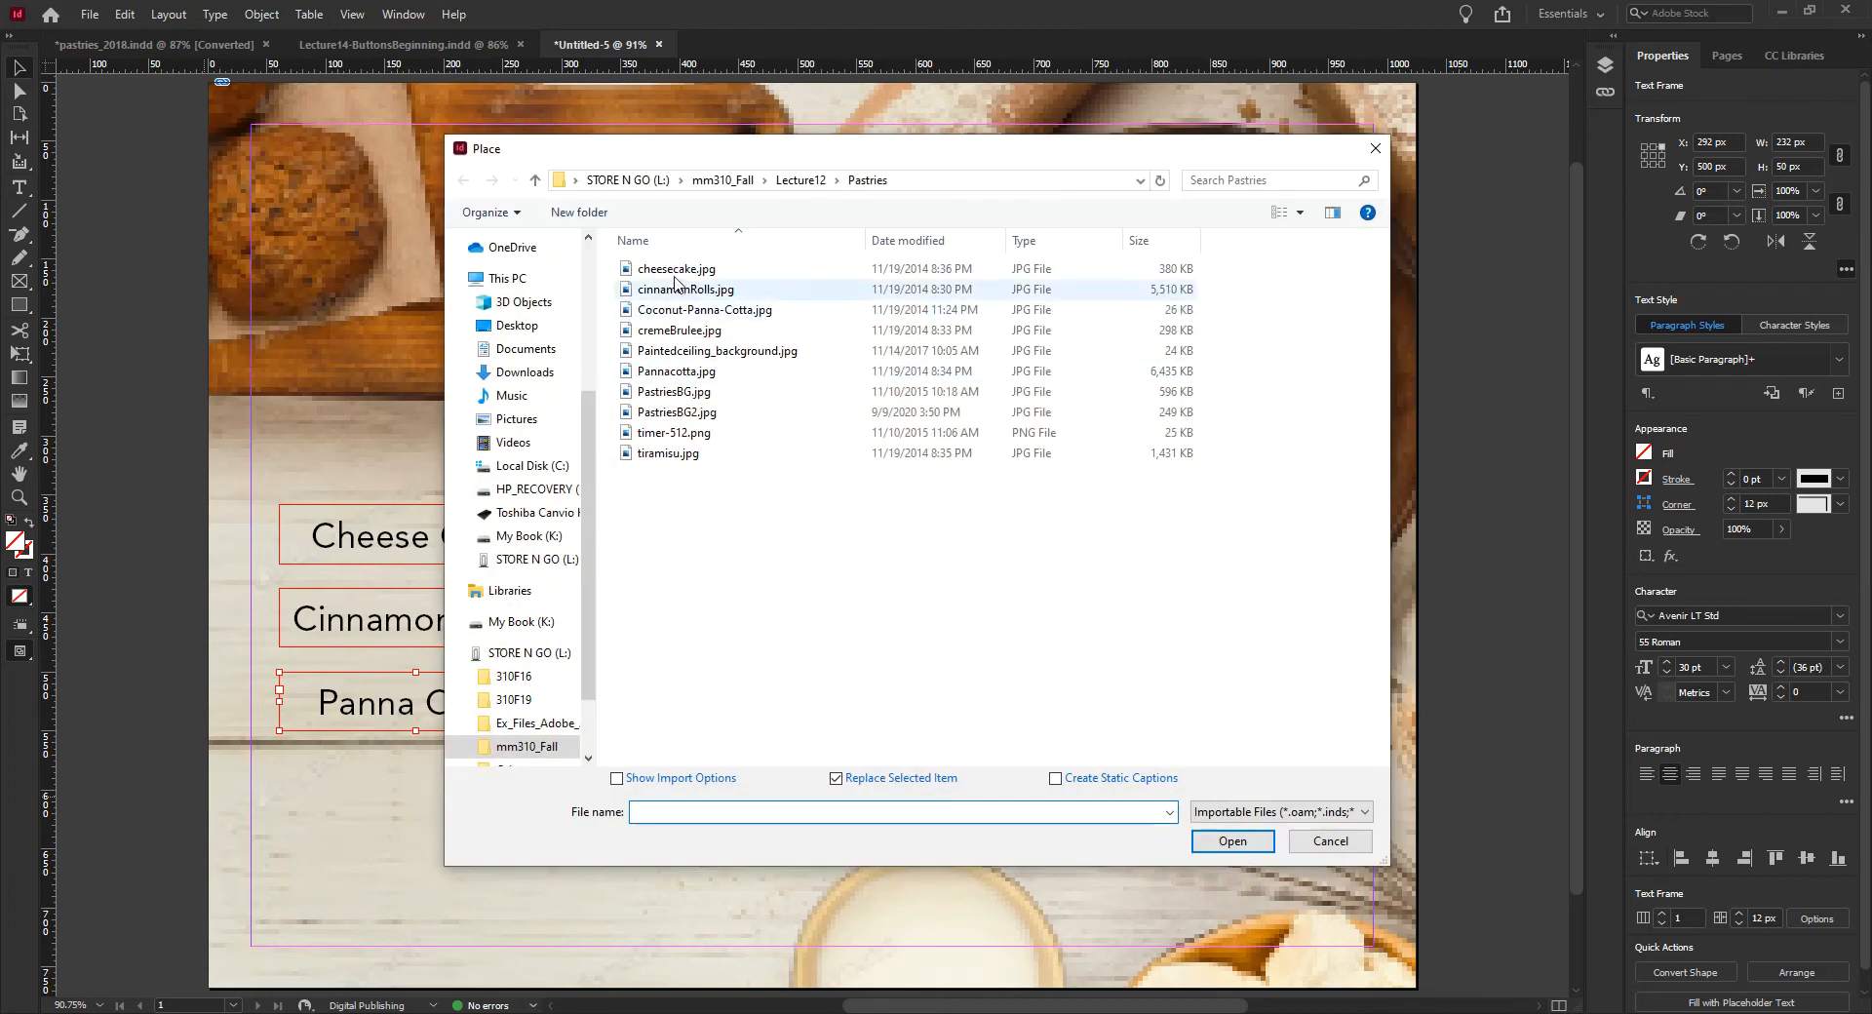
left_click(675, 268, "ctrl")
left_click(680, 310, "ctrl")
left_click(1232, 840)
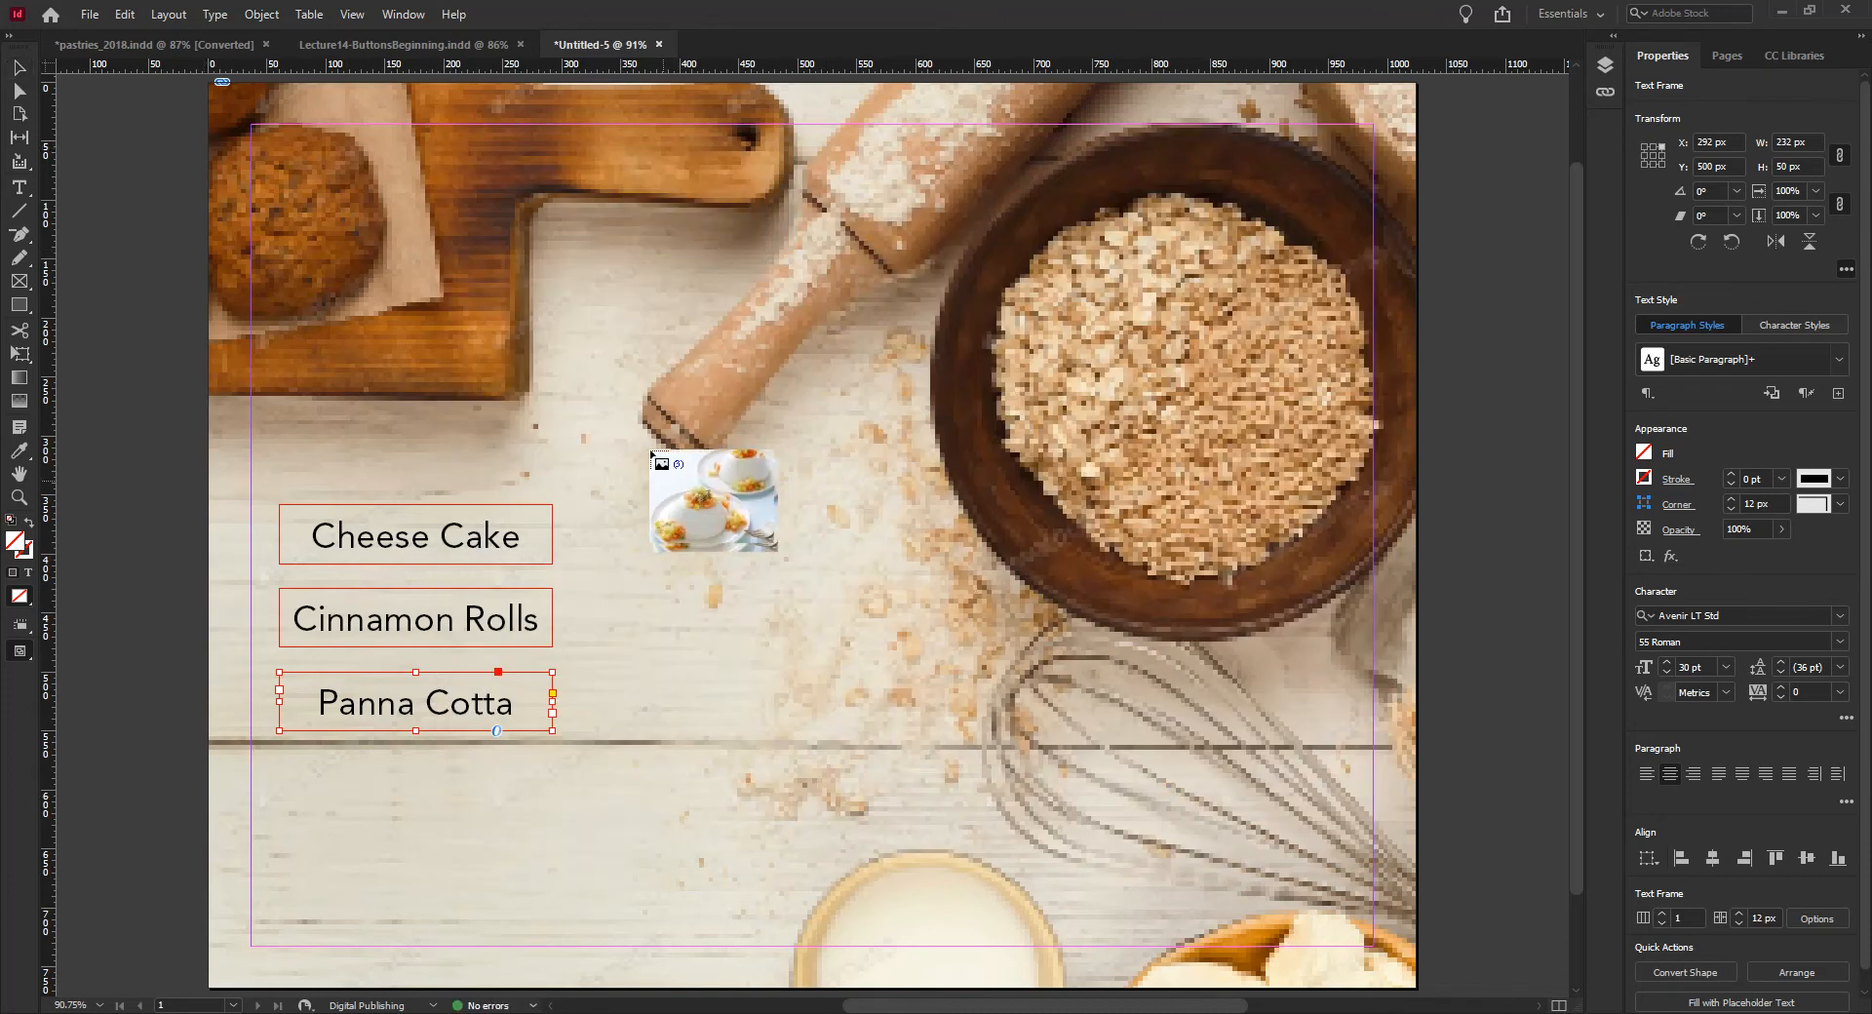
left_click_drag(596, 146, 1376, 542)
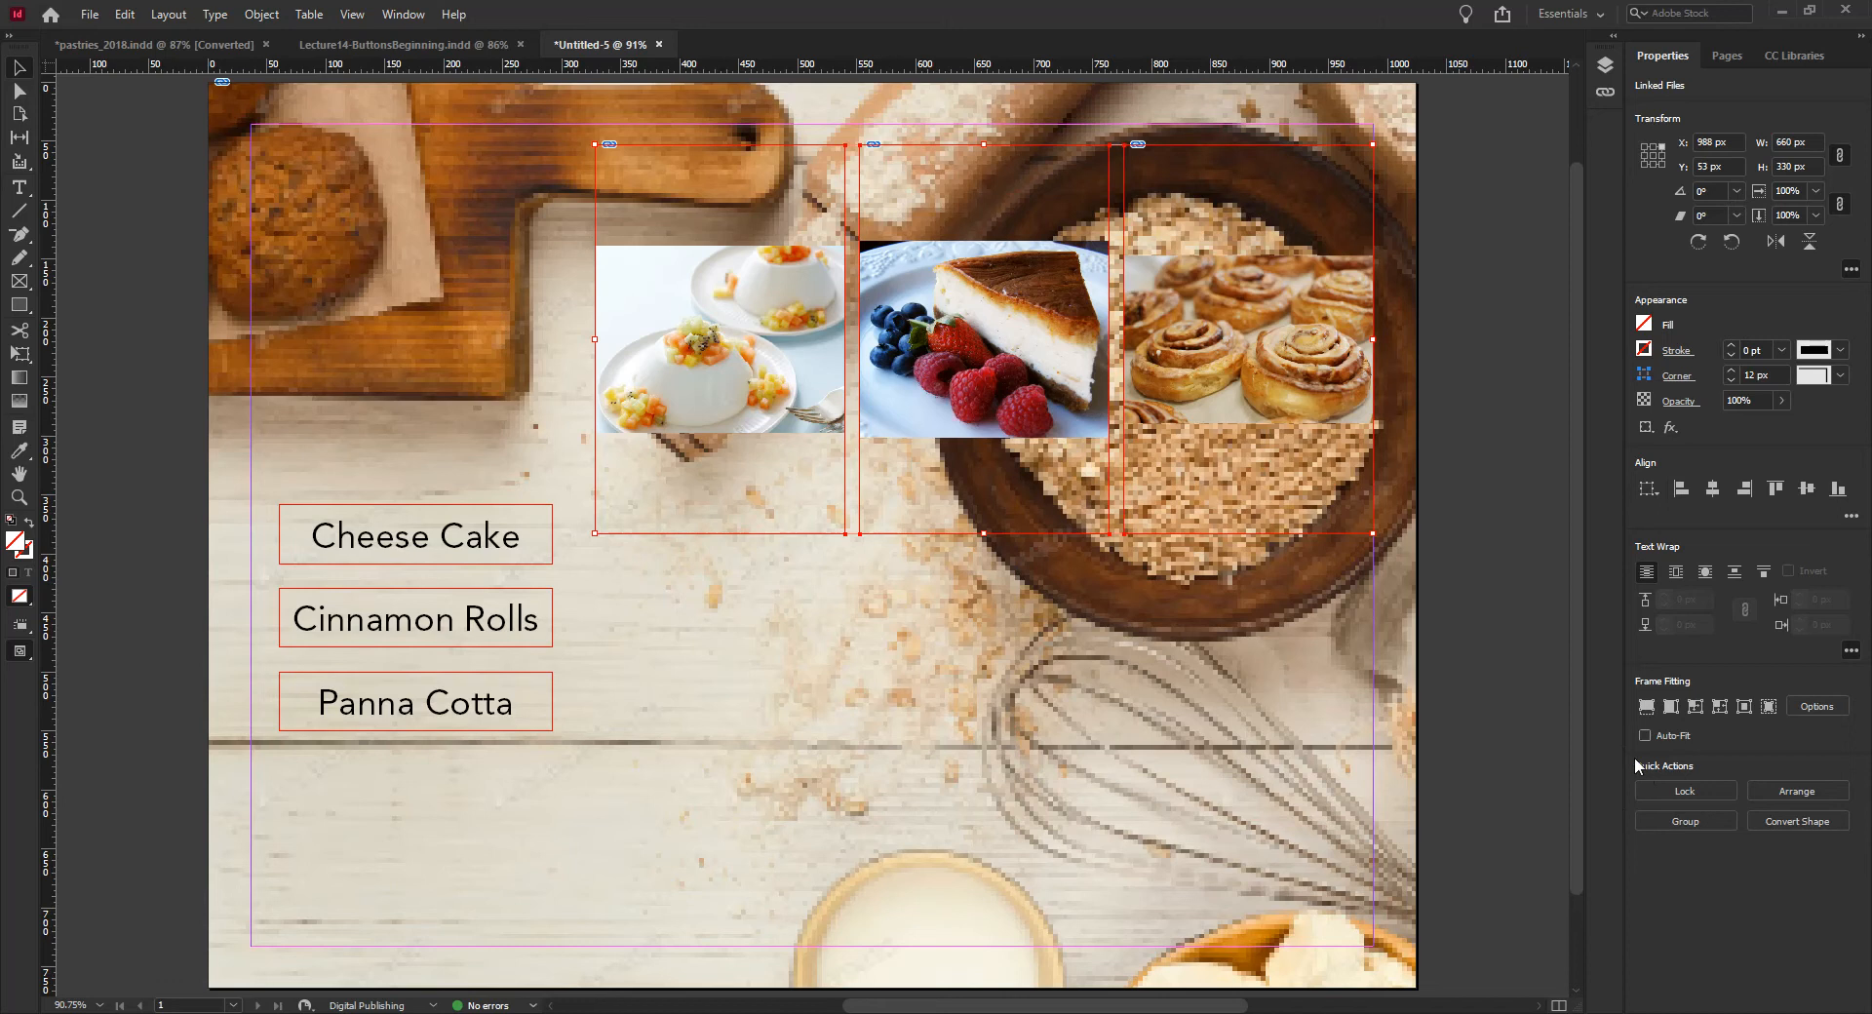
left_click(1645, 707)
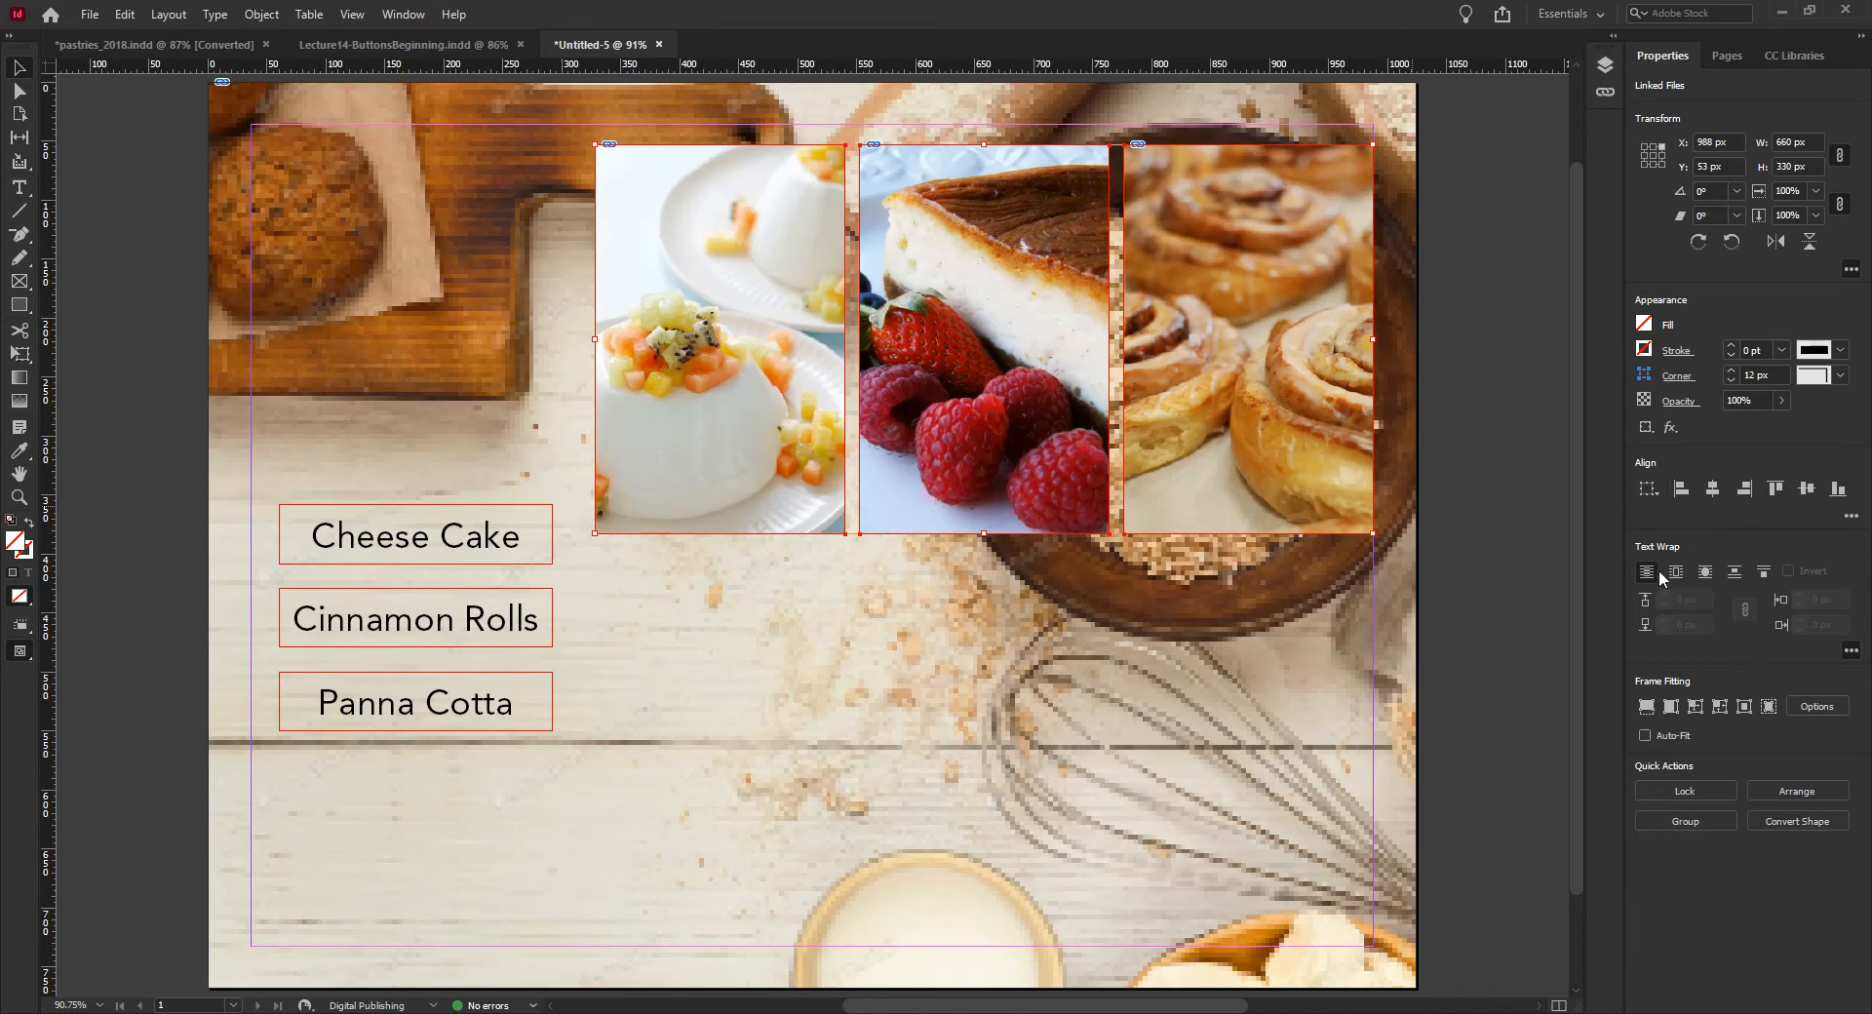
Step: Try left-aligning the three images and undo it, try the panna cotta frame as key object, and reselect all three
left_click(1678, 490)
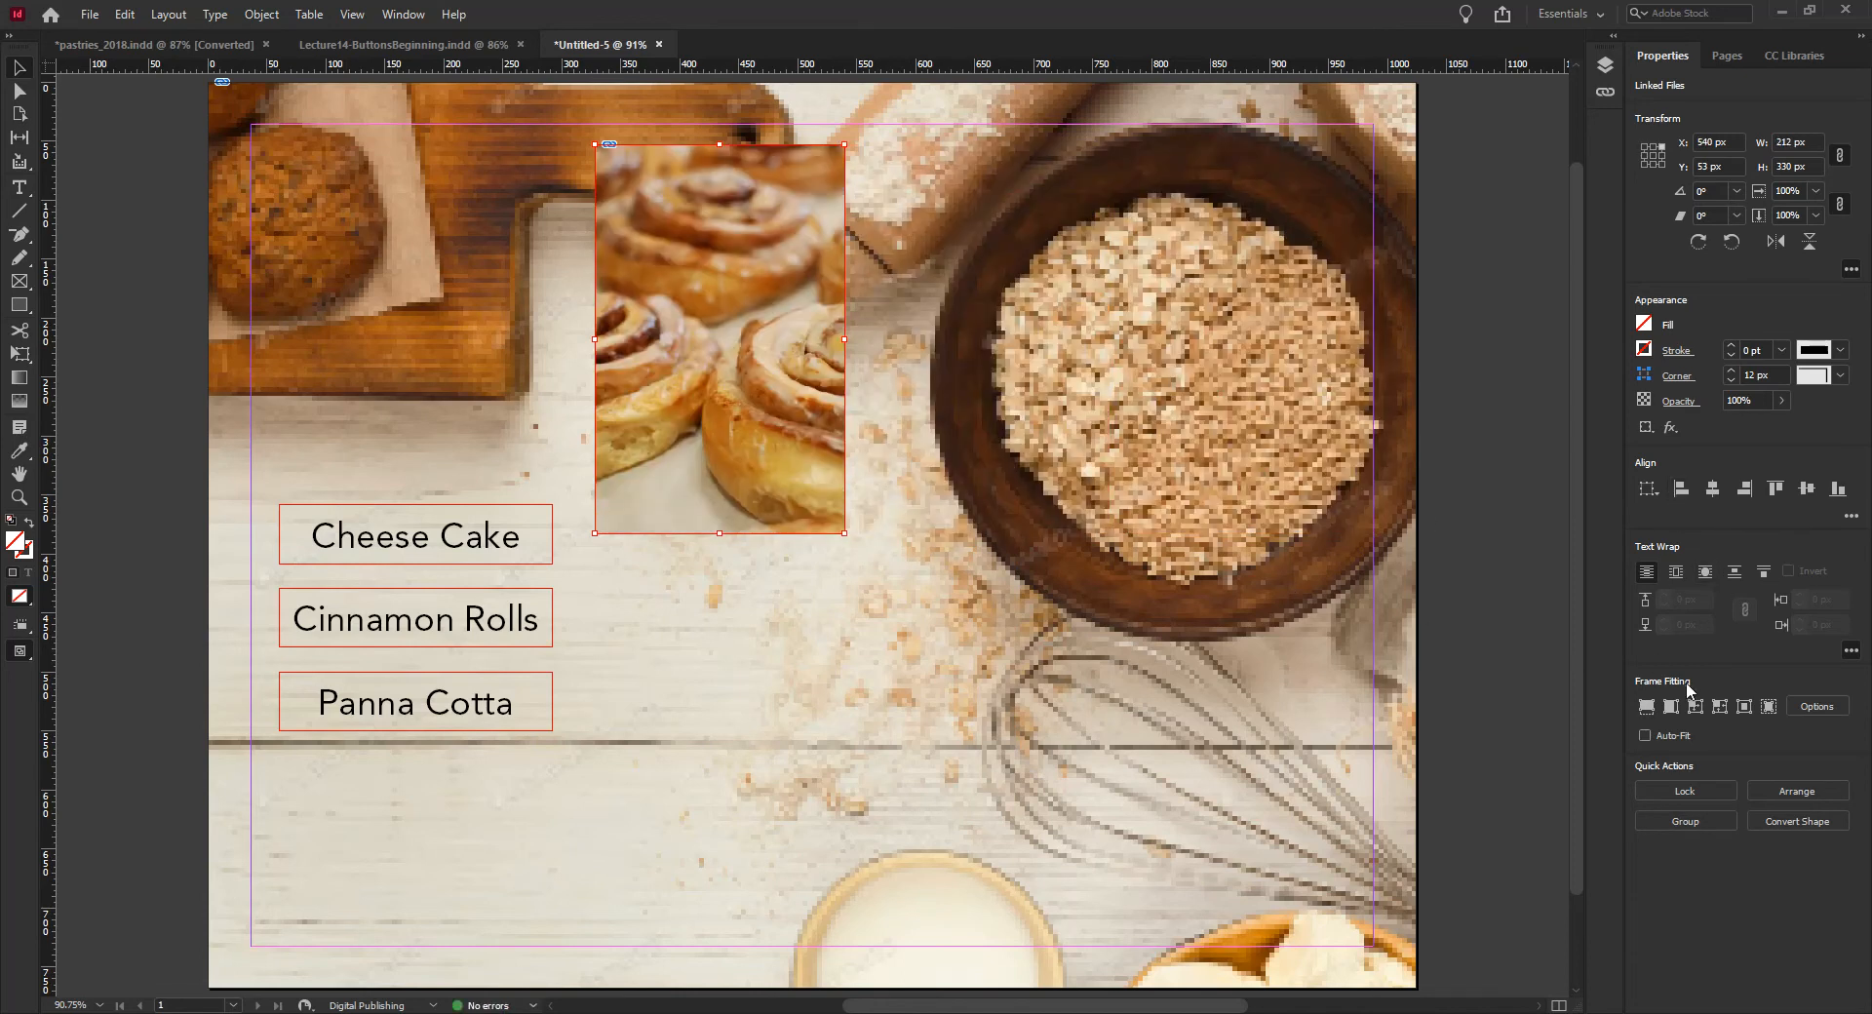
key("ctrl+z")
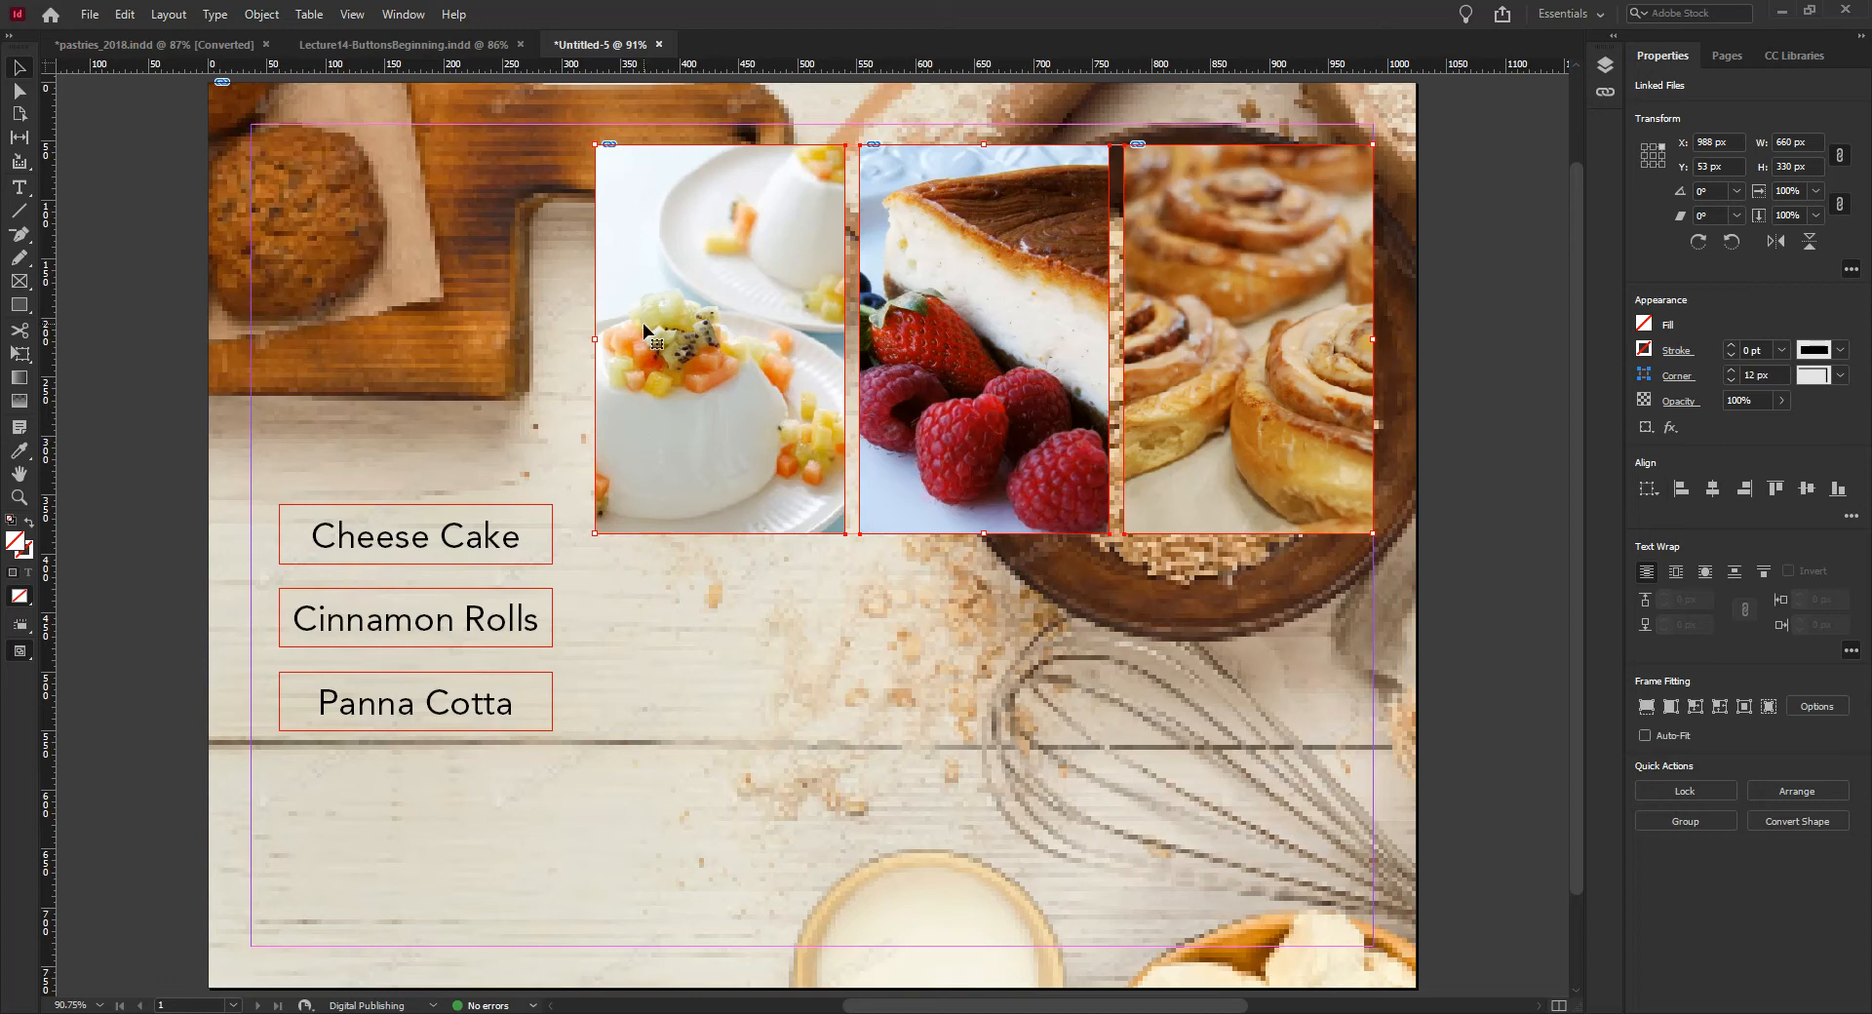
left_click(700, 276)
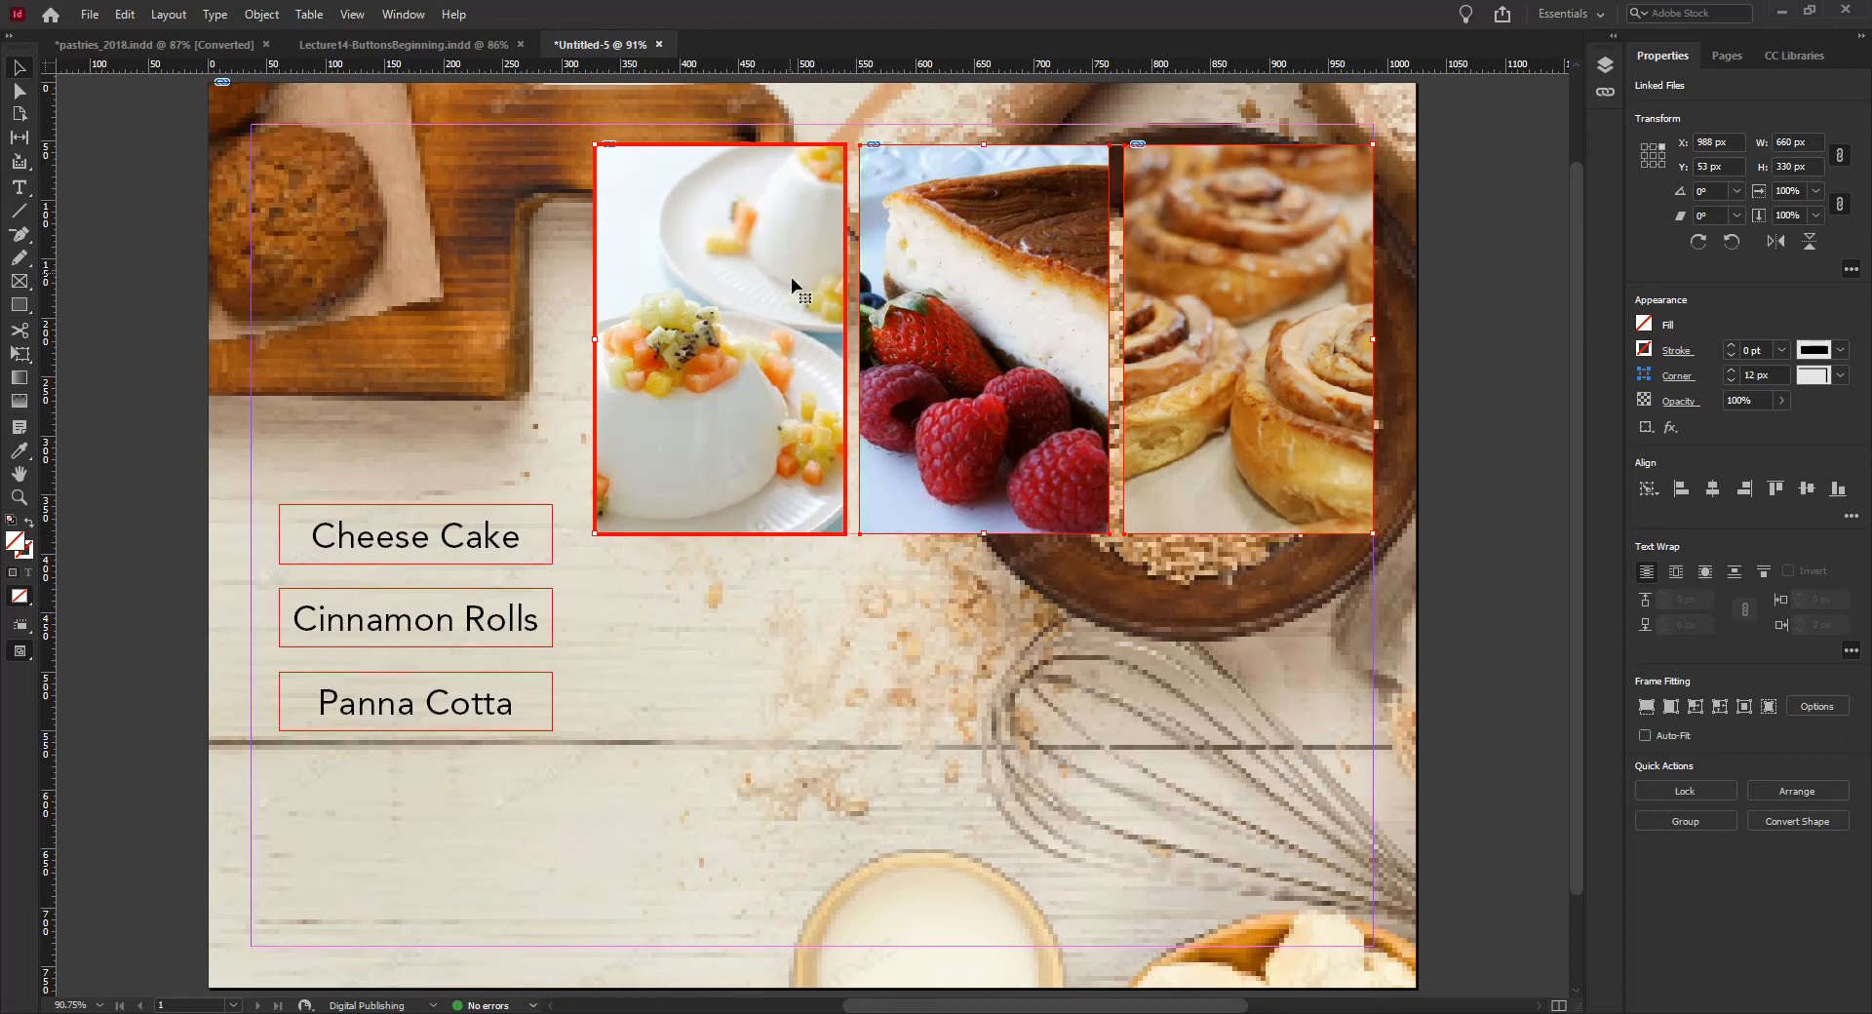
left_click(1462, 223)
left_click(726, 224)
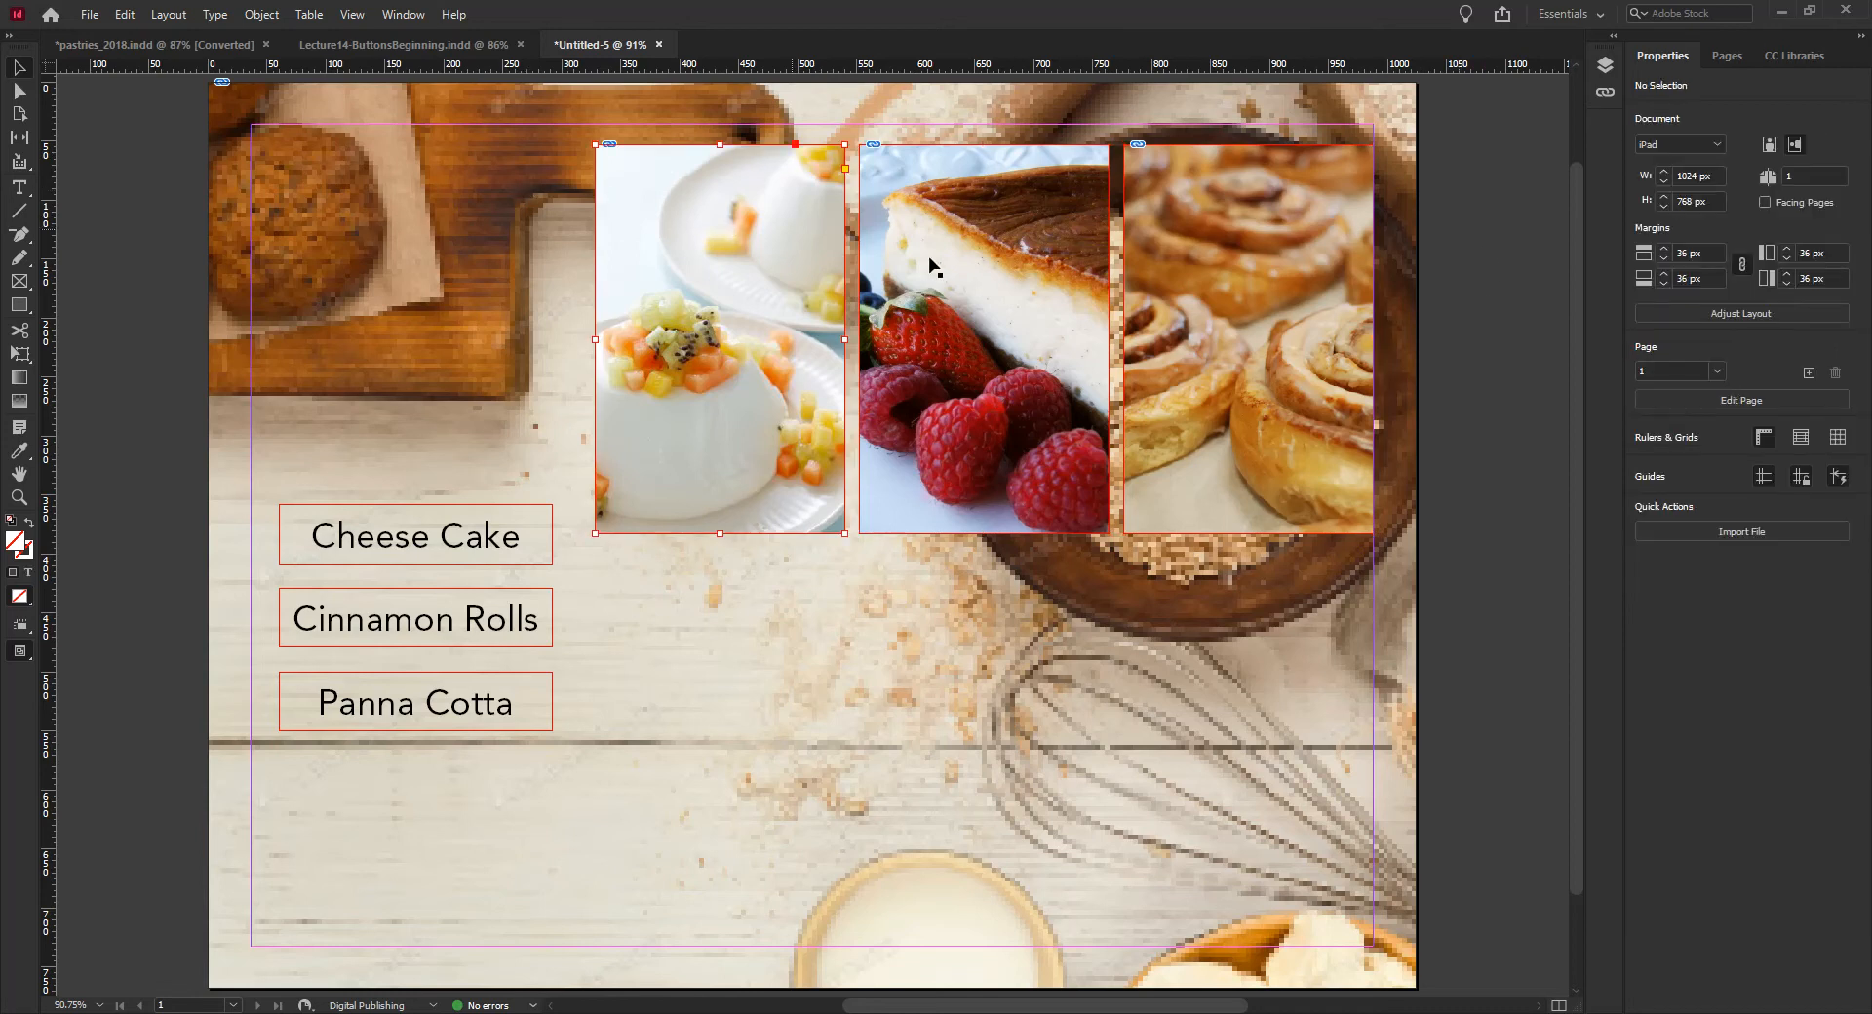
left_click(938, 270, "shift")
left_click(1203, 261, "shift")
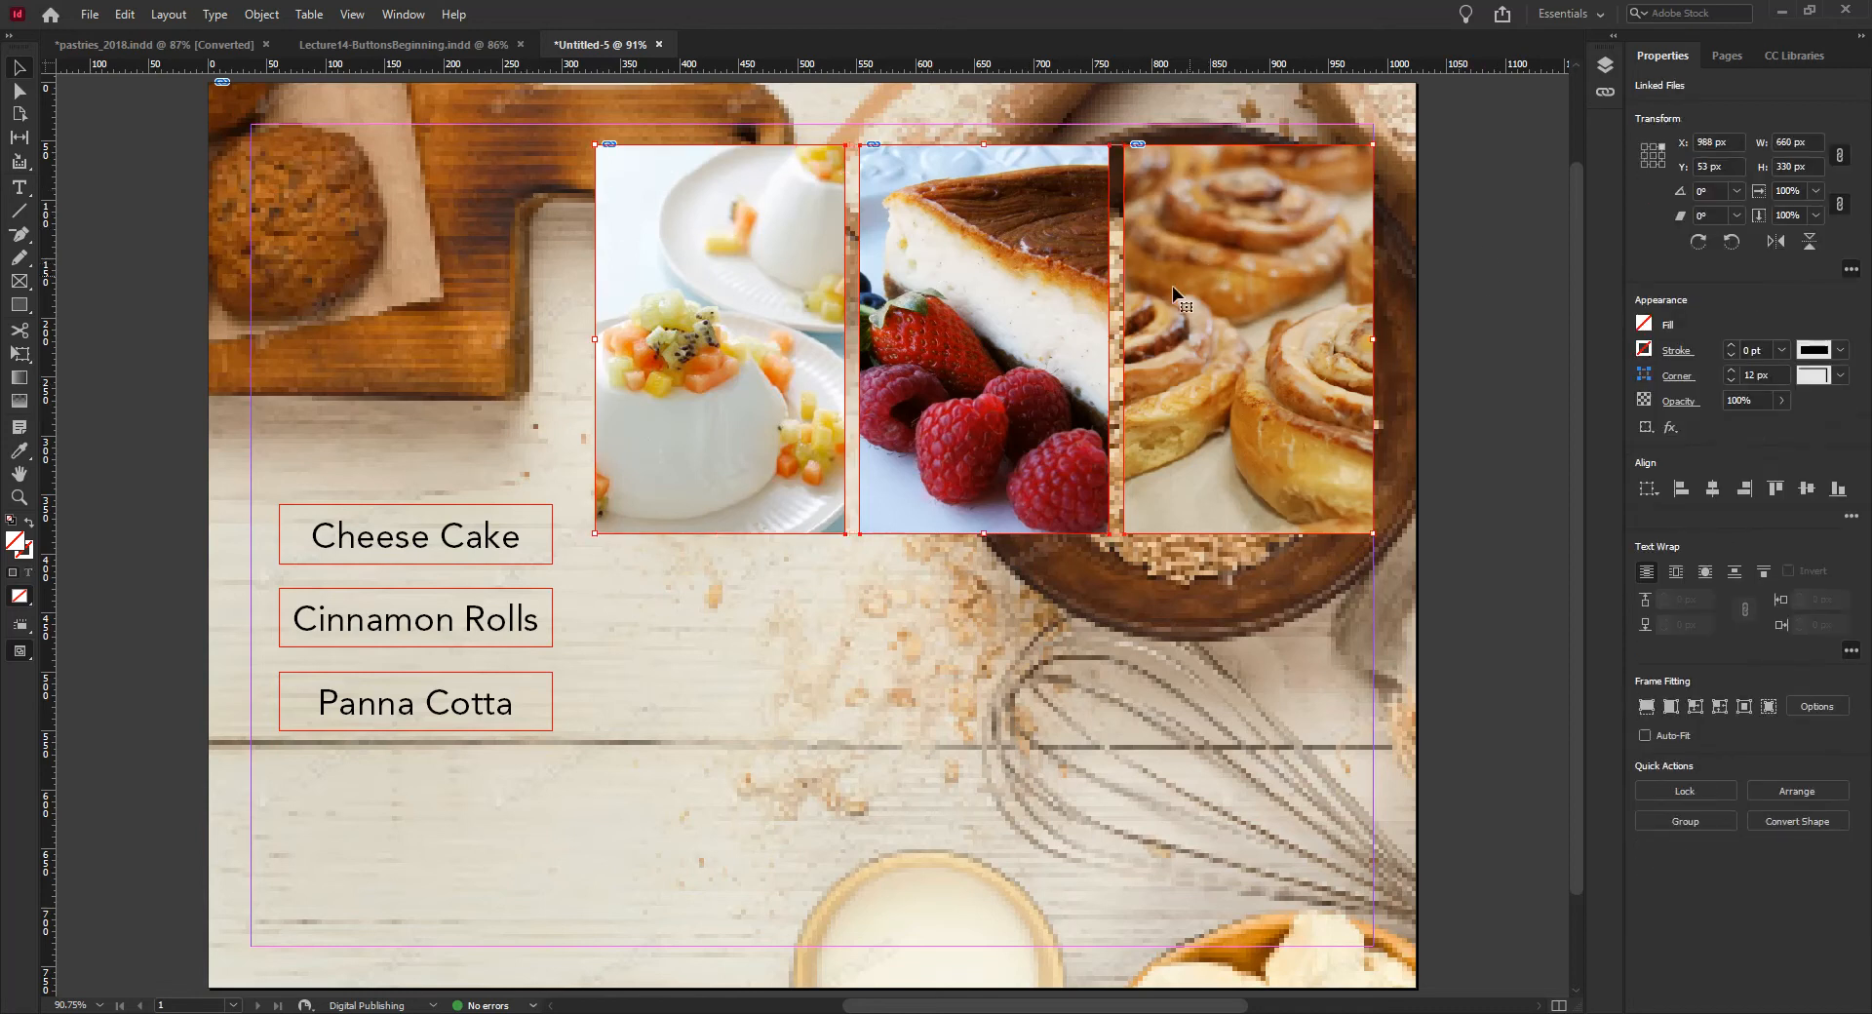
Step: Left-align the three images to the panna cotta frame as key object, and move the stack to the page's upper-right margin corner
left_click(753, 303)
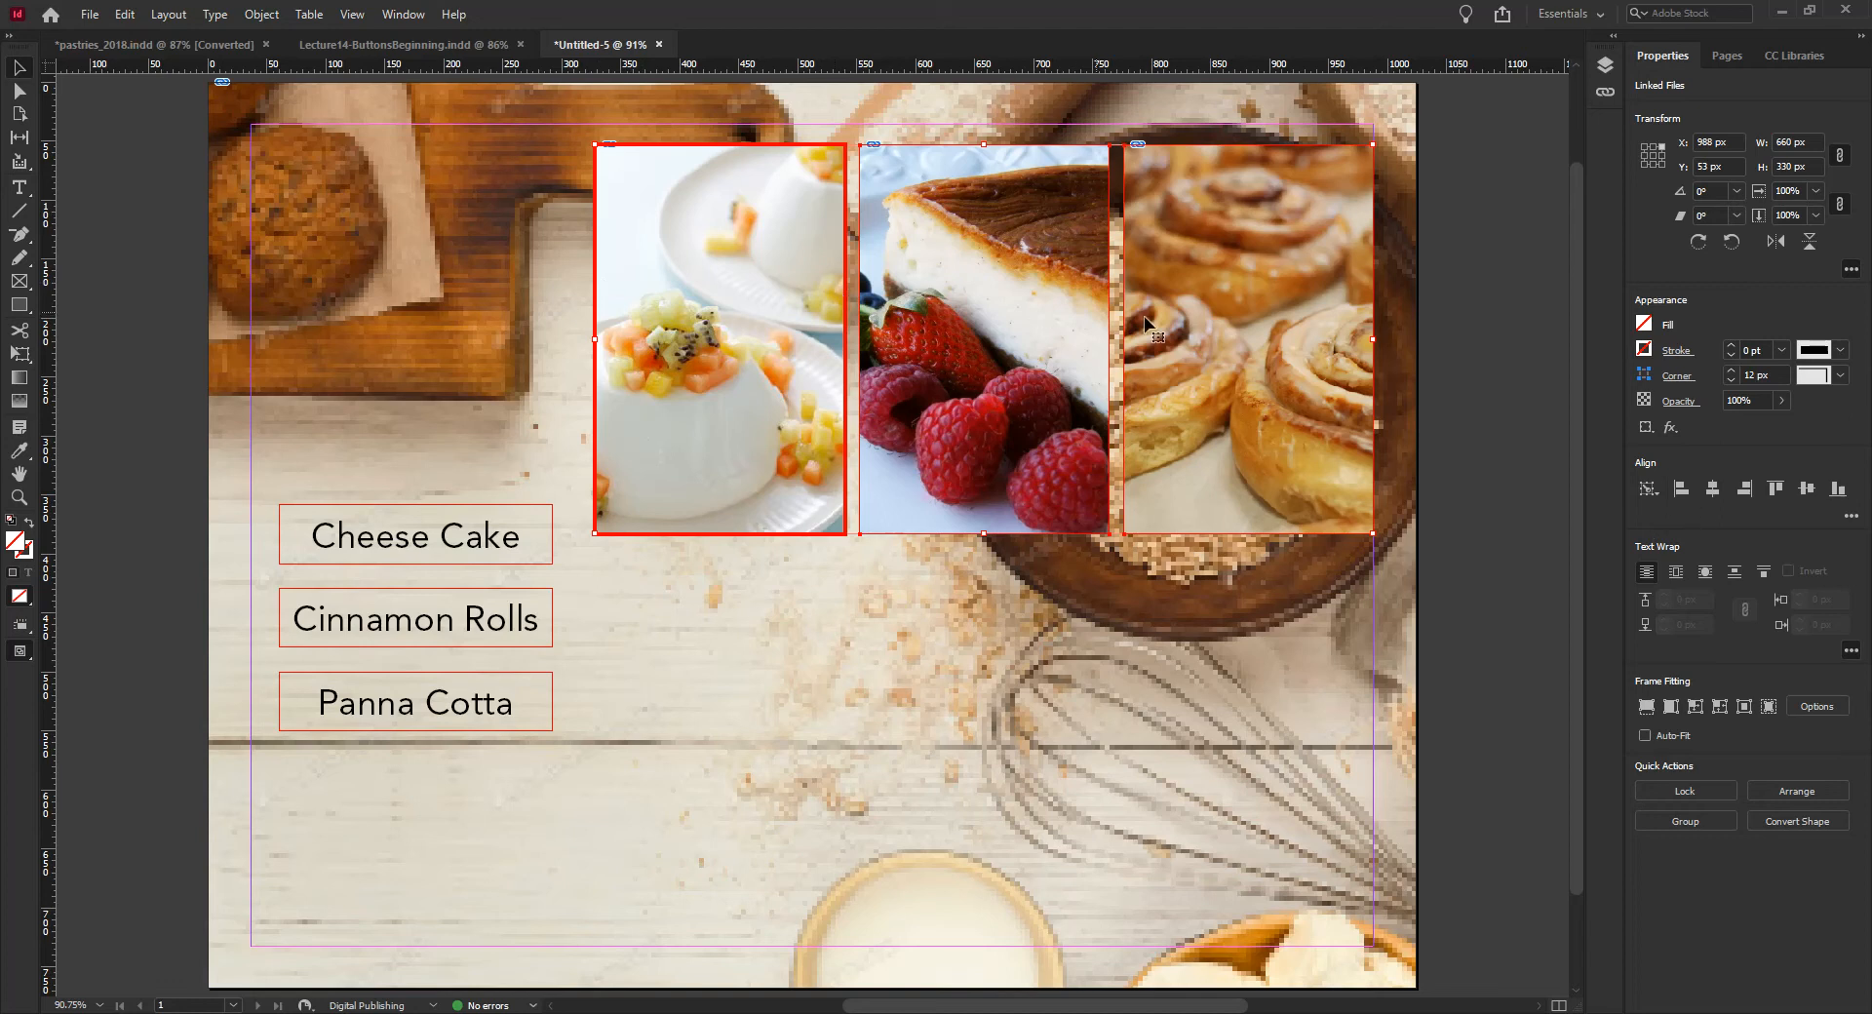
left_click(1680, 489)
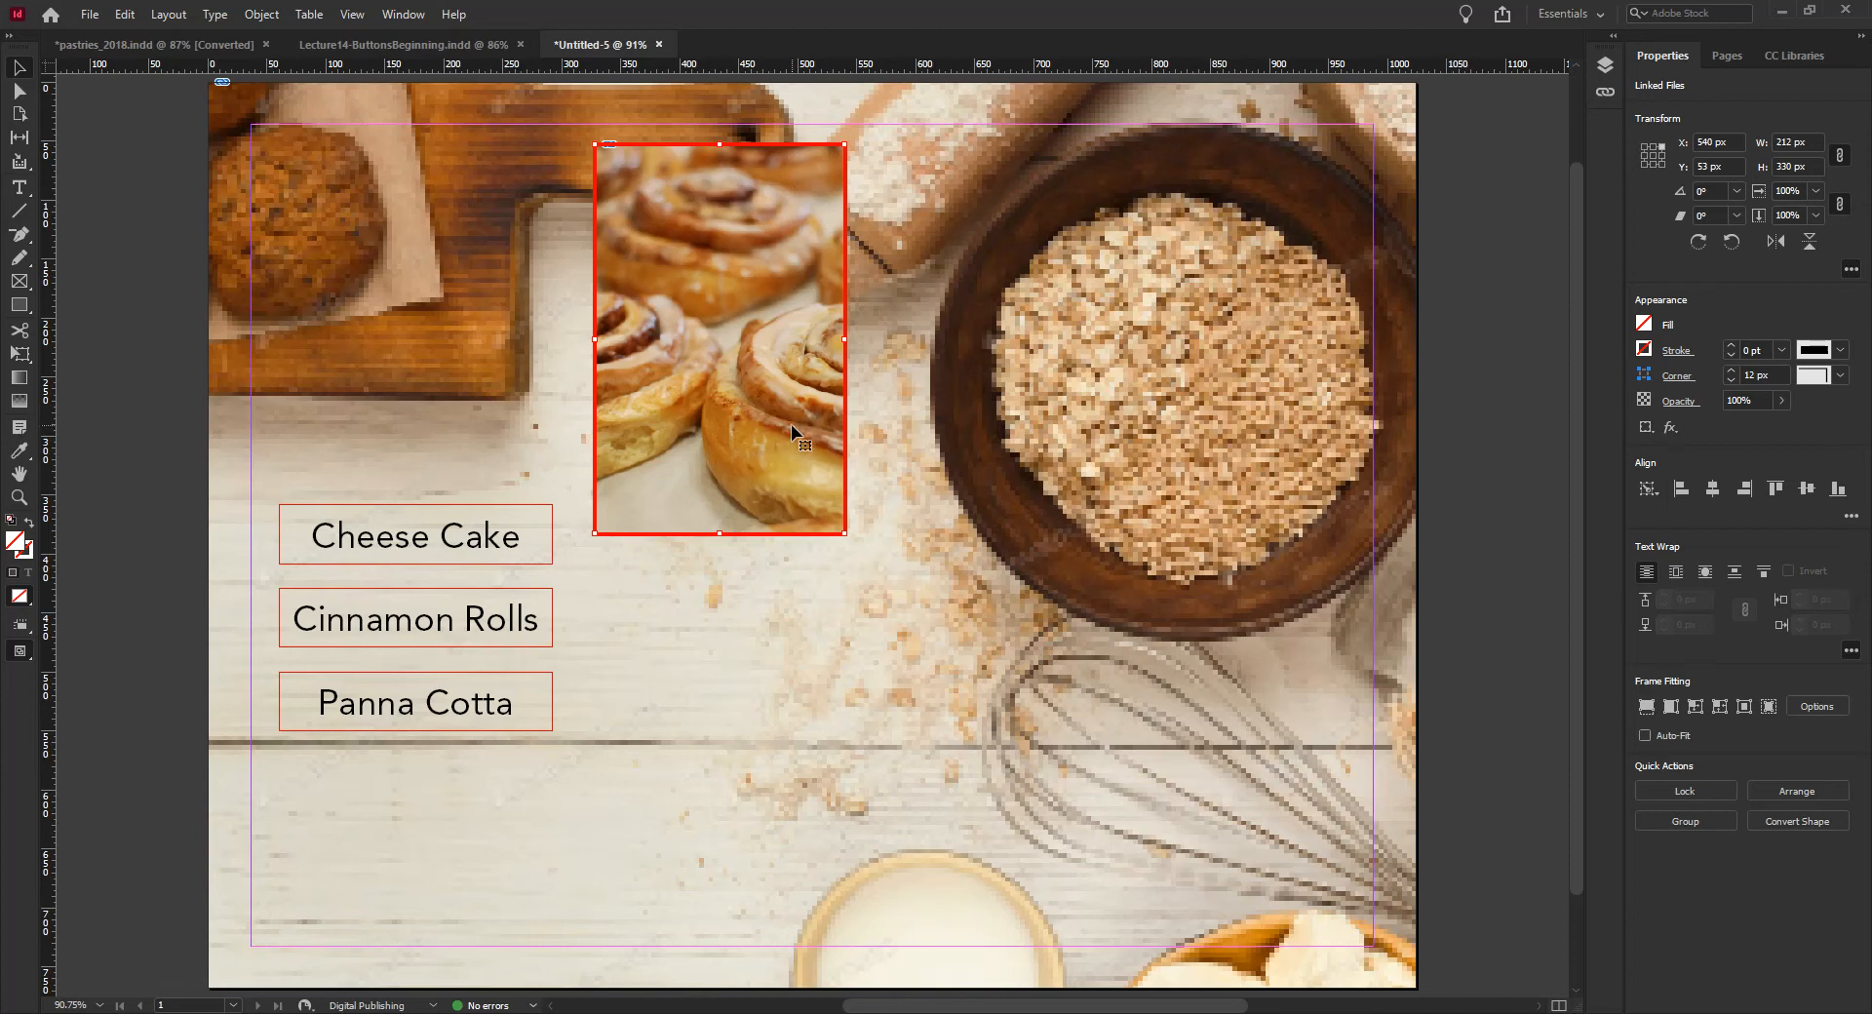
left_click_drag(754, 374, 1279, 356)
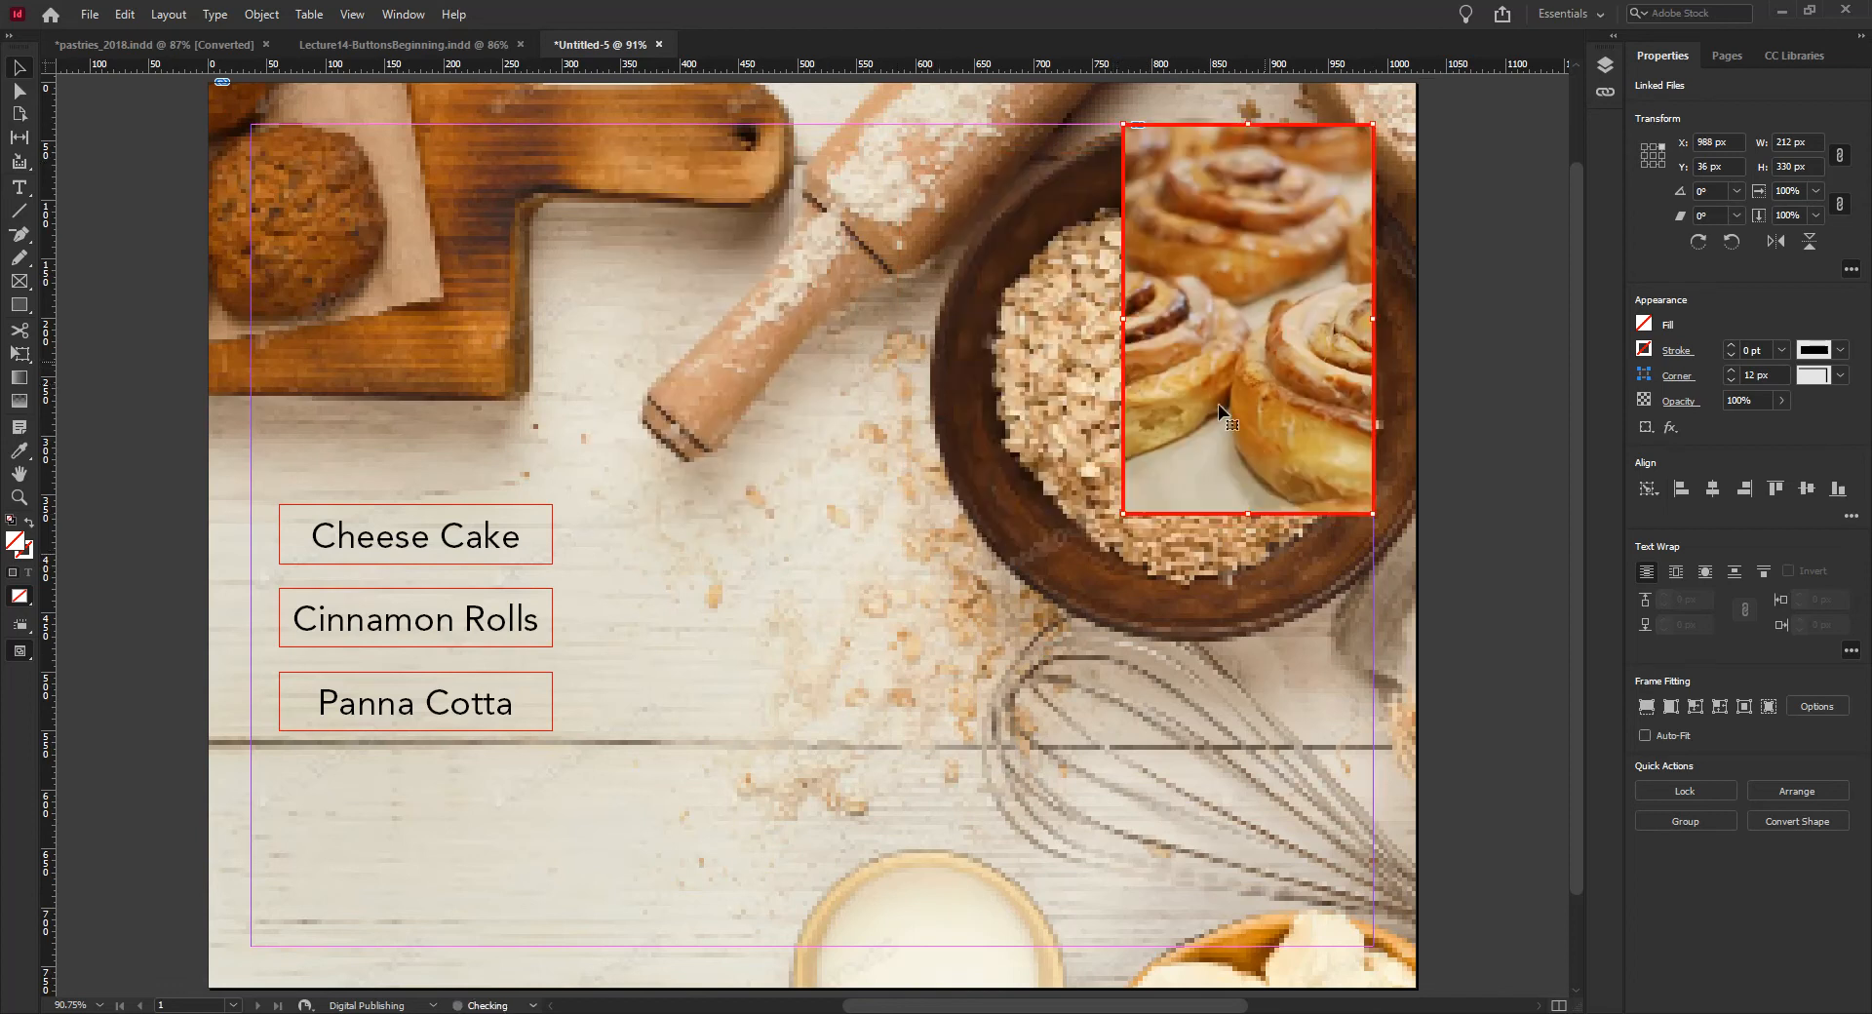
Step: Try enlarging the stacked images with their contents down to the lower margin, about 446 x 695 px, and undo the scaling
left_click_drag(1123, 512, 848, 764)
key("ctrl+z")
mouse_move(1122, 516)
left_mouse_down()
mouse_move(1076, 560)
mouse_move(1123, 514)
mouse_move(1111, 534)
left_mouse_up()
key("ctrl+z")
key("ctrl+z")
left_click_drag(1123, 515, 848, 773)
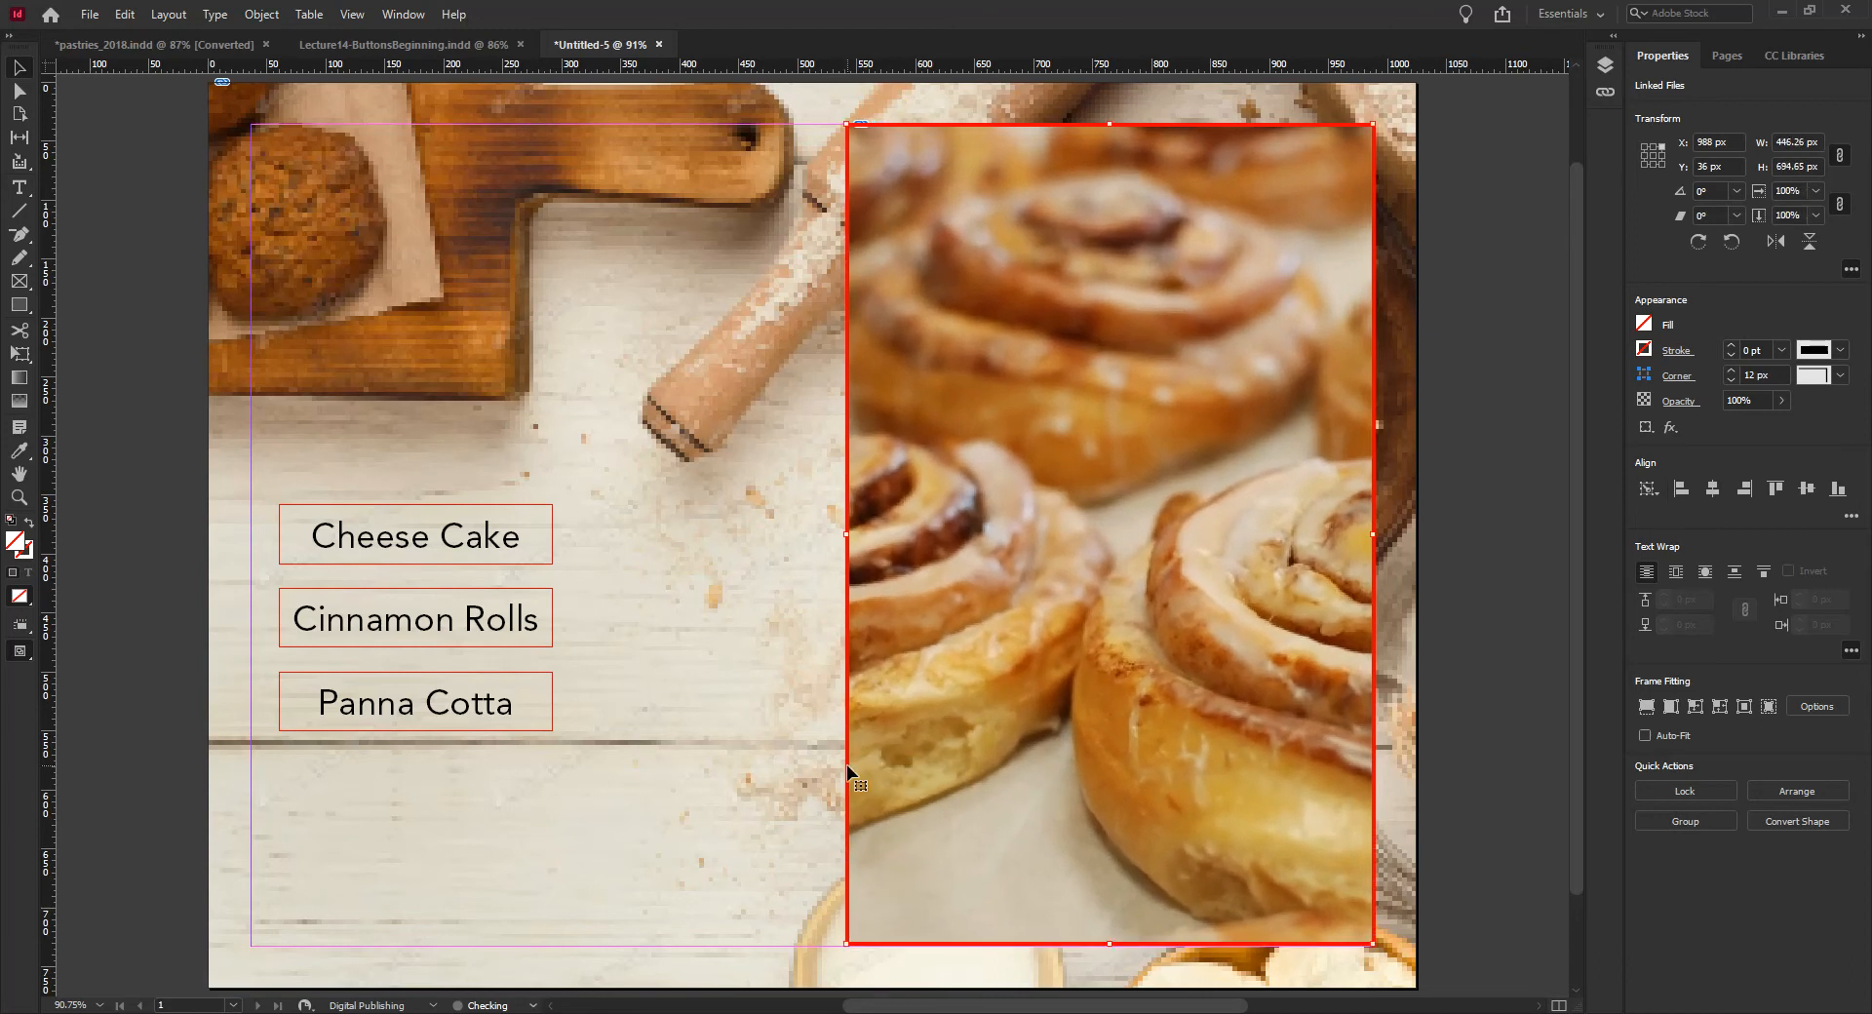
key("ctrl+z")
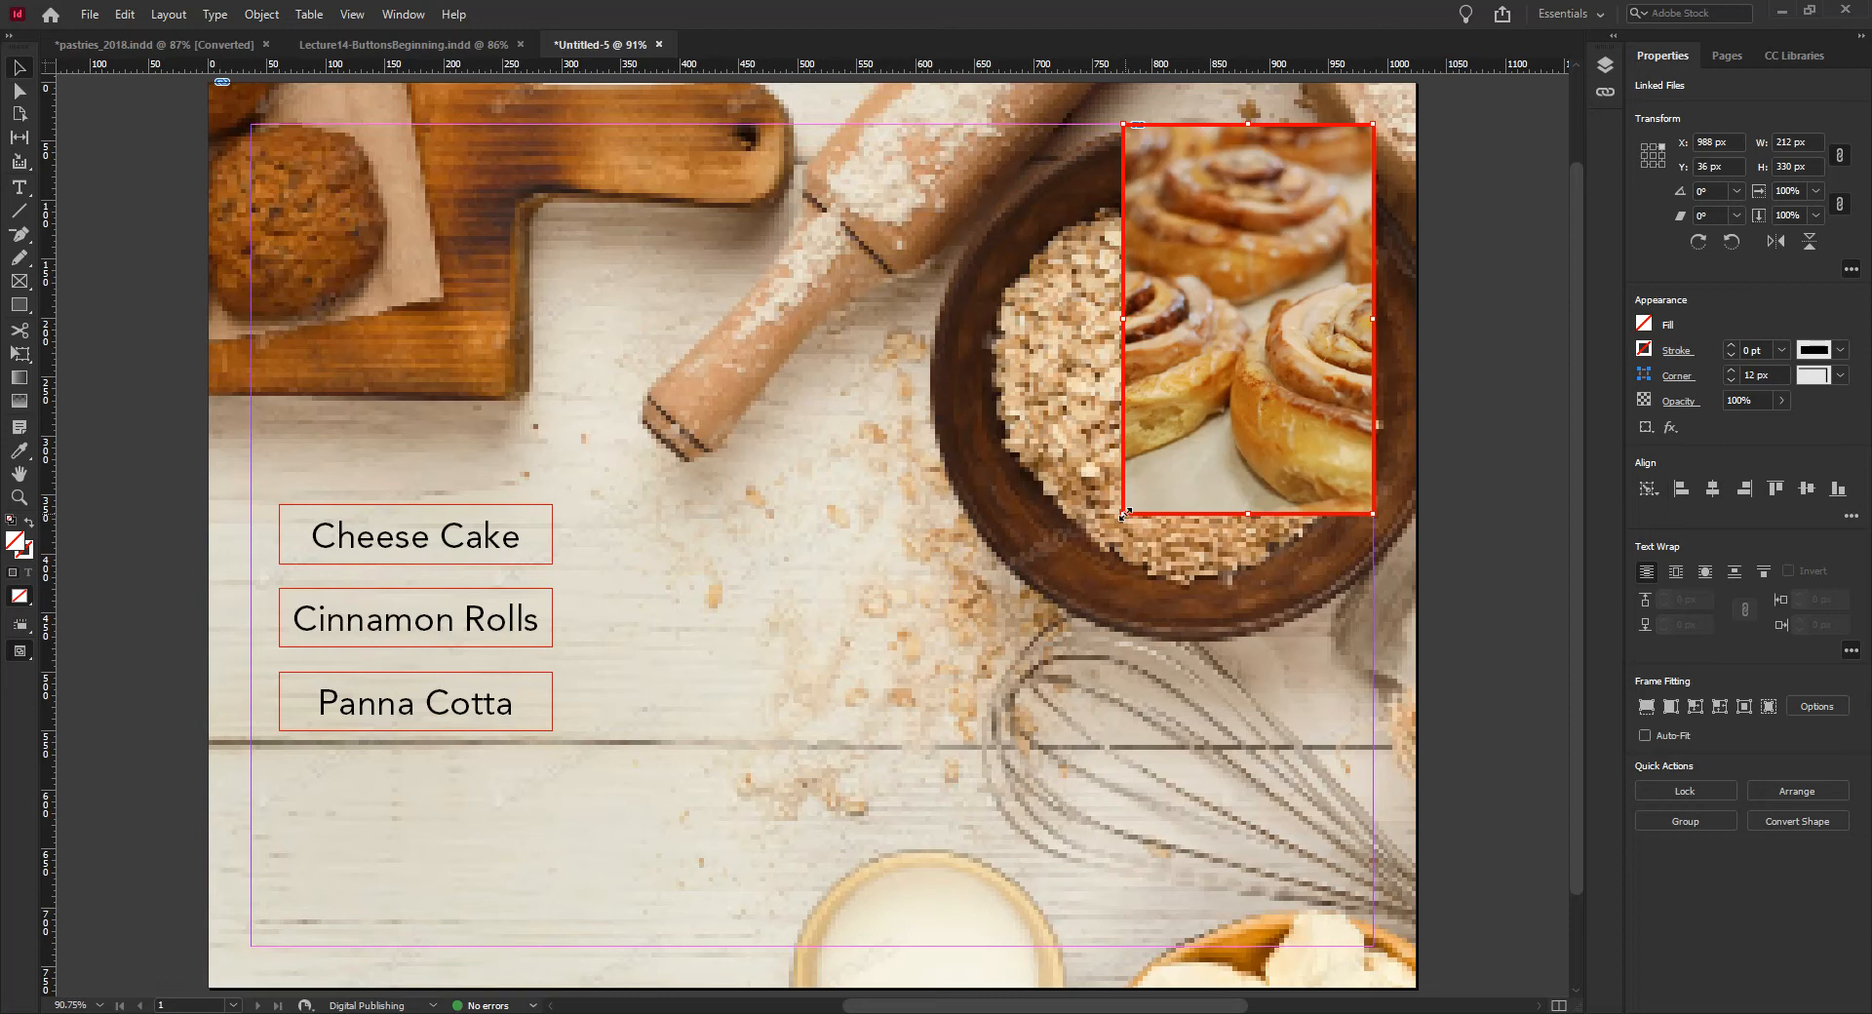
Step: Scale the stacked images and their contents together to about 660 px high, keeping the upper-right corner in place, and deselect them
left_click_drag(1123, 514, 875, 712)
left_click(799, 675)
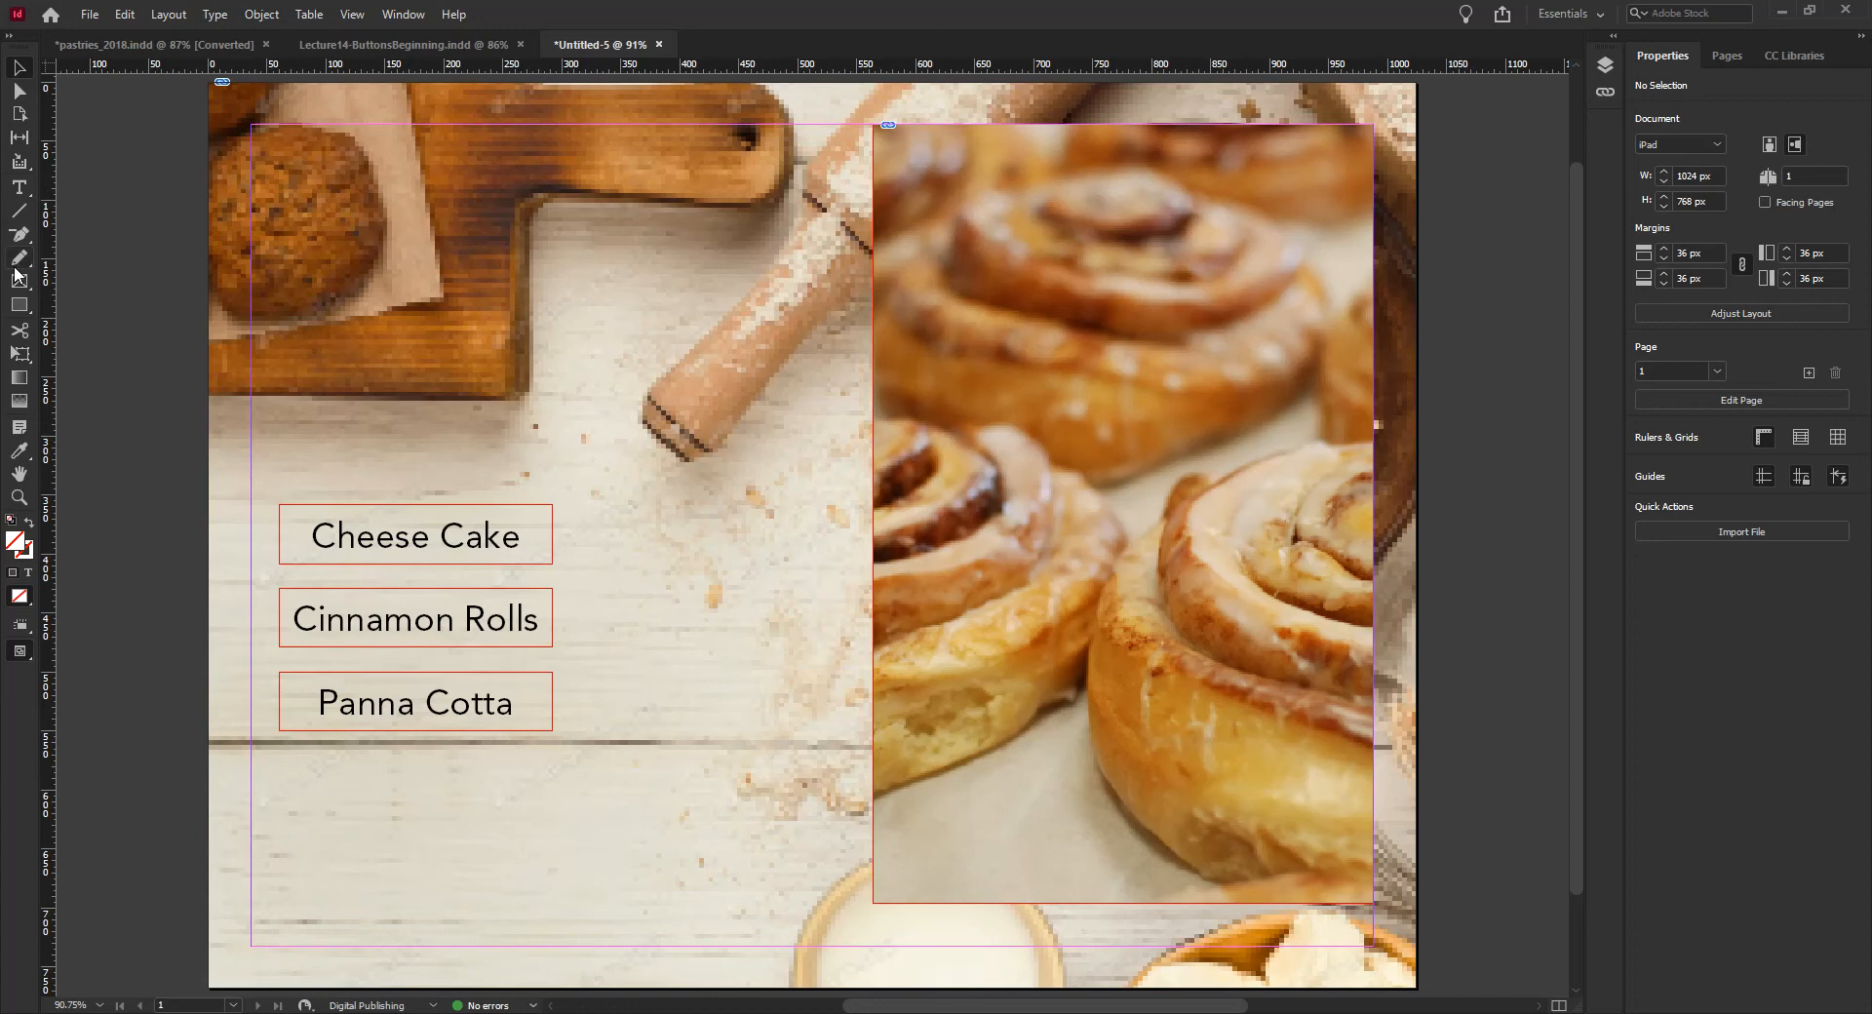
Step: Create a text frame about 213 x 45 px below the labels, reading "$ 3.50"
left_click(20, 187)
left_click_drag(531, 826, 780, 876)
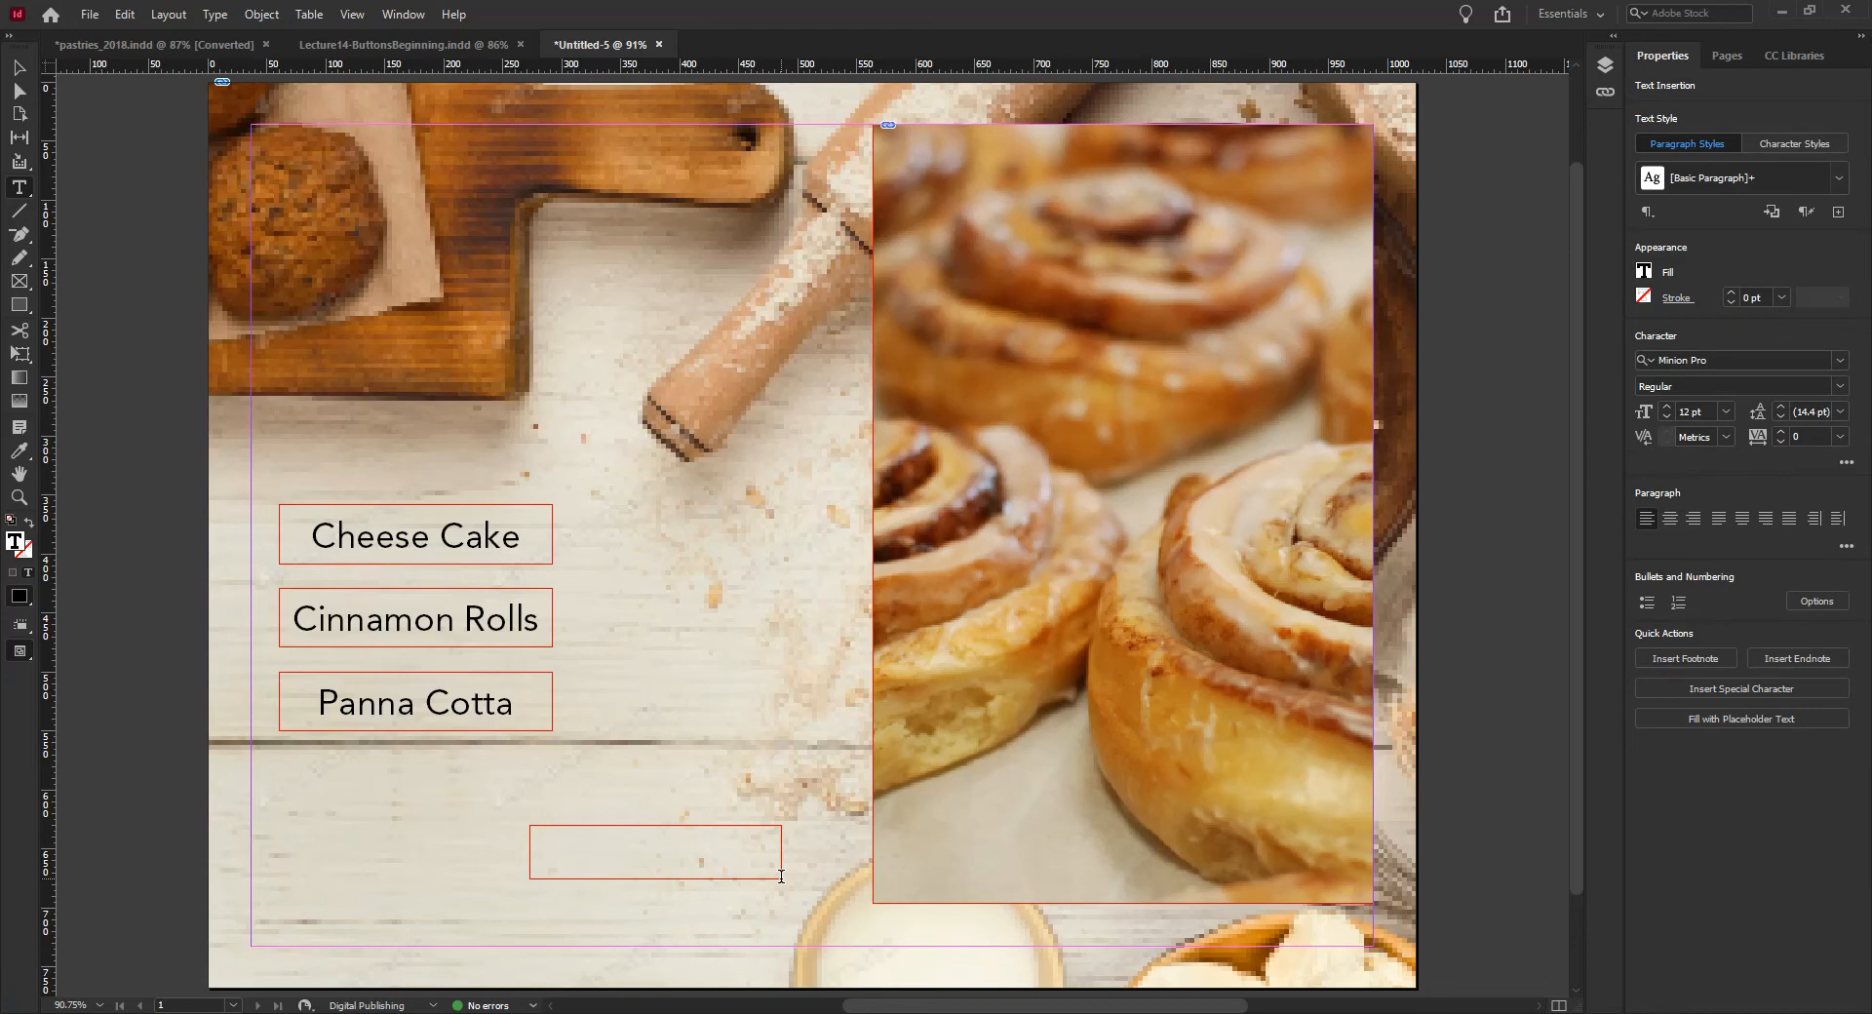
type("$ 3.50")
left_click(21, 69)
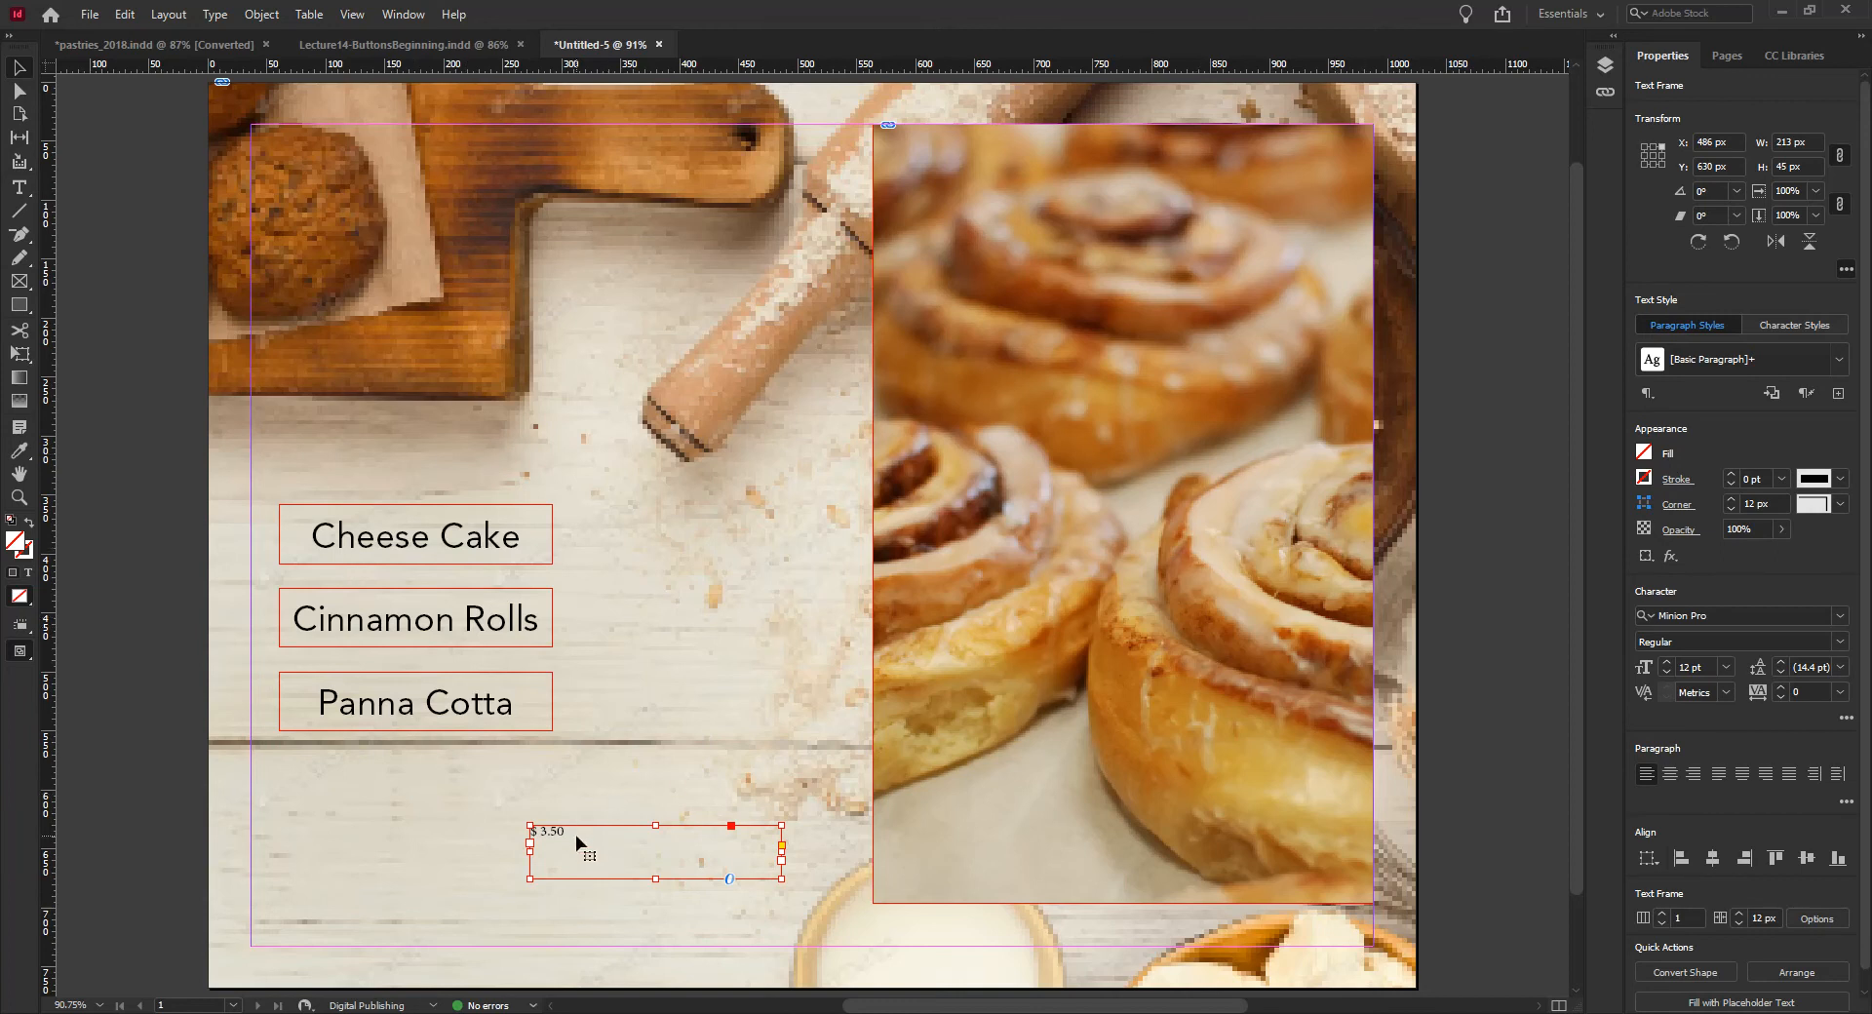
Step: Set the price text to 48 pt and fit its frame to about 125 px wide beside the image's lower-left corner
left_click(1727, 667)
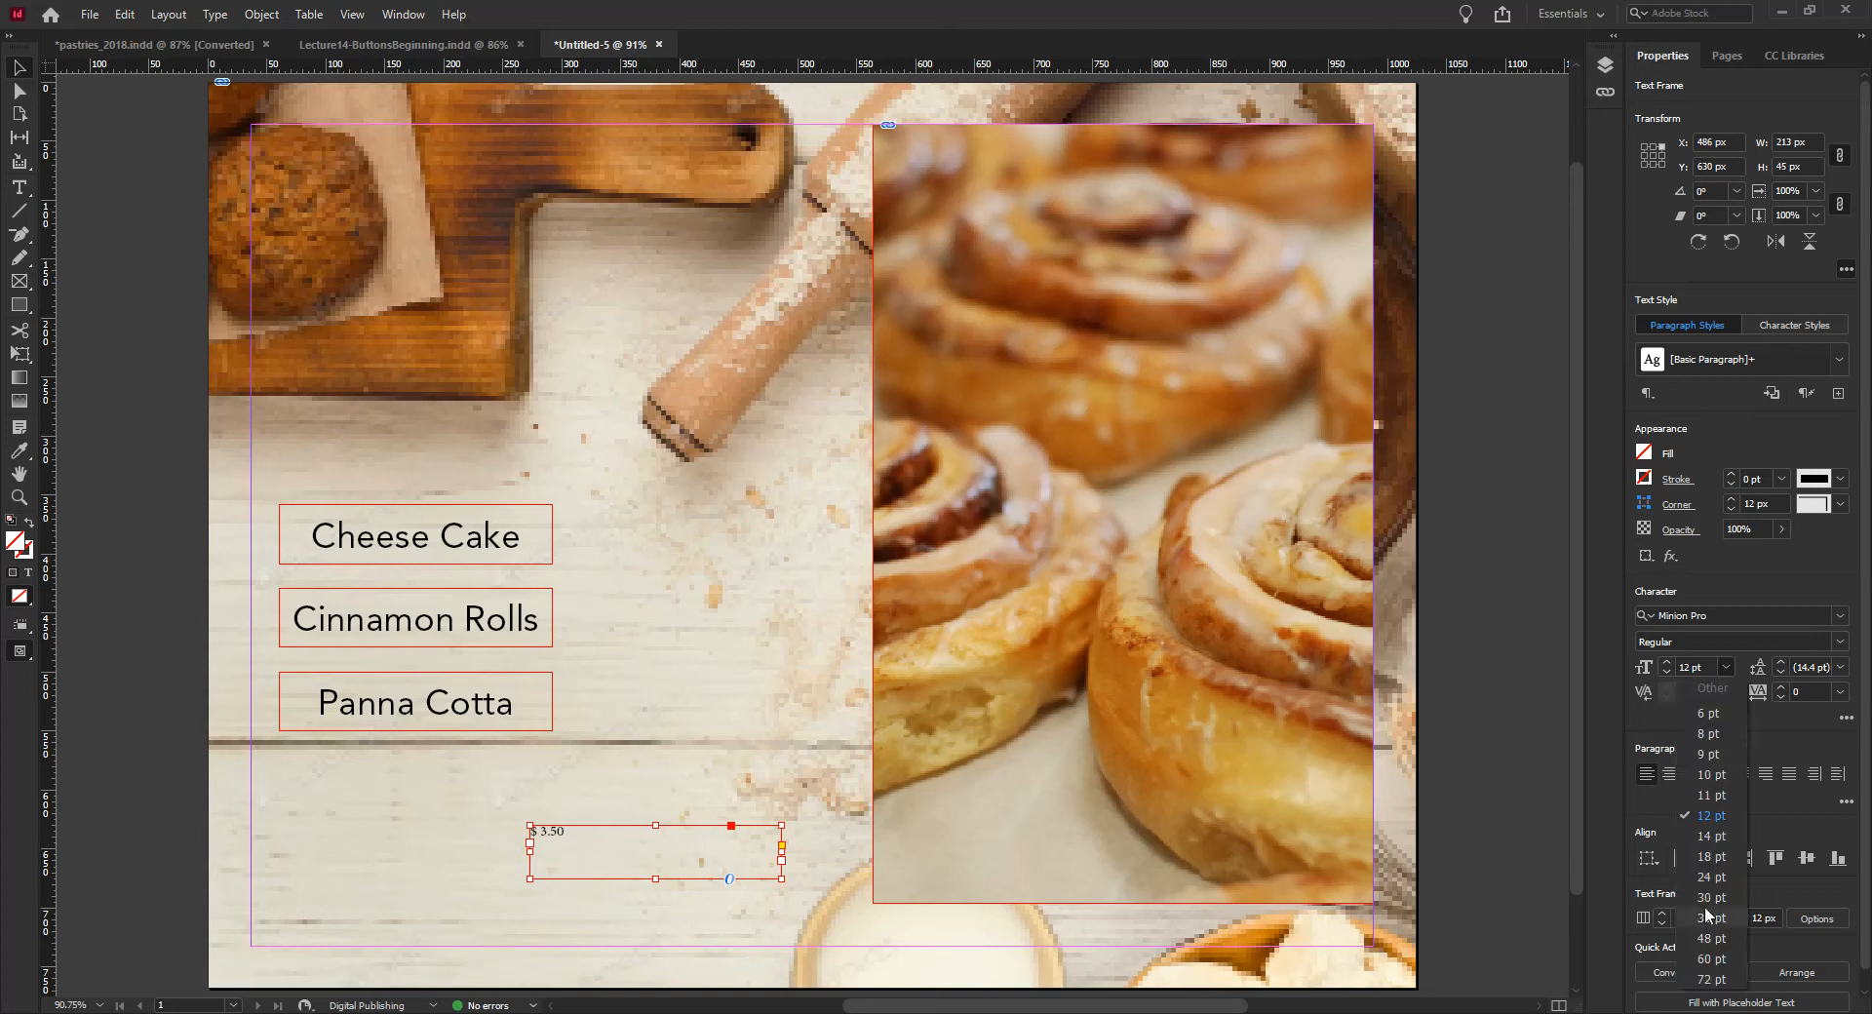
left_click(1714, 941)
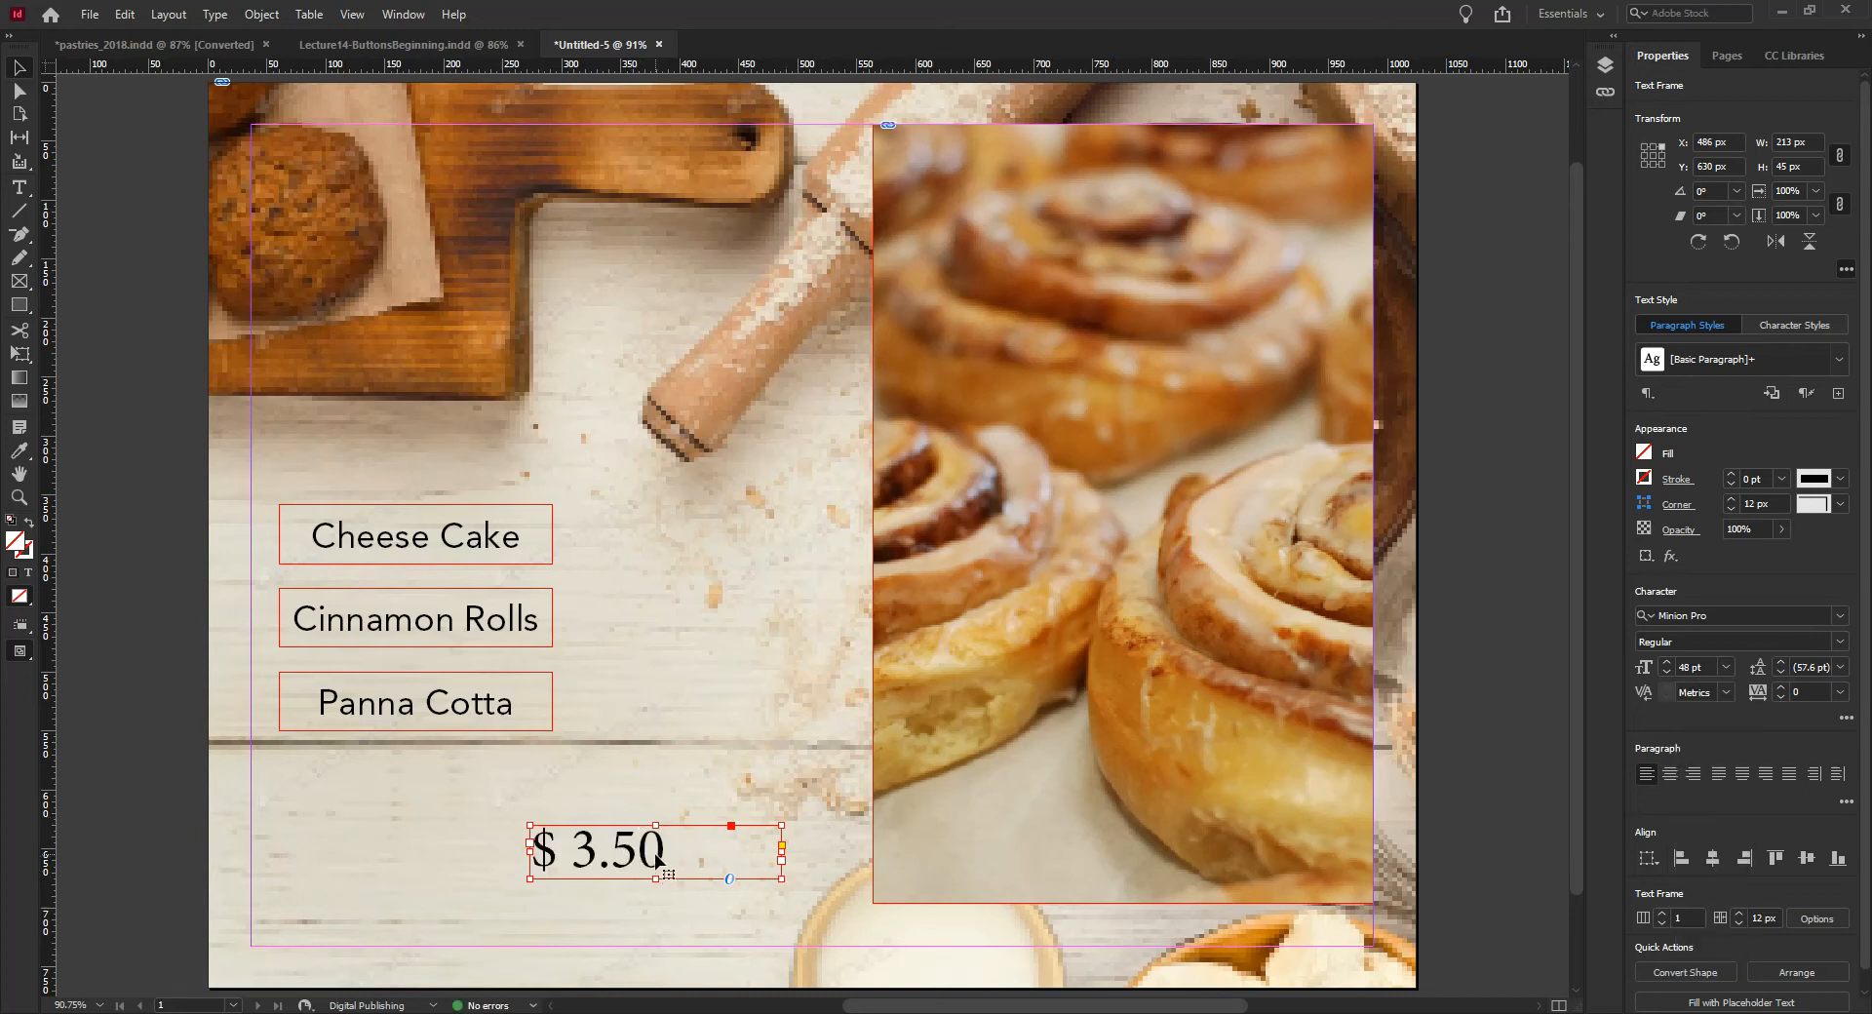
left_click_drag(781, 846, 839, 879)
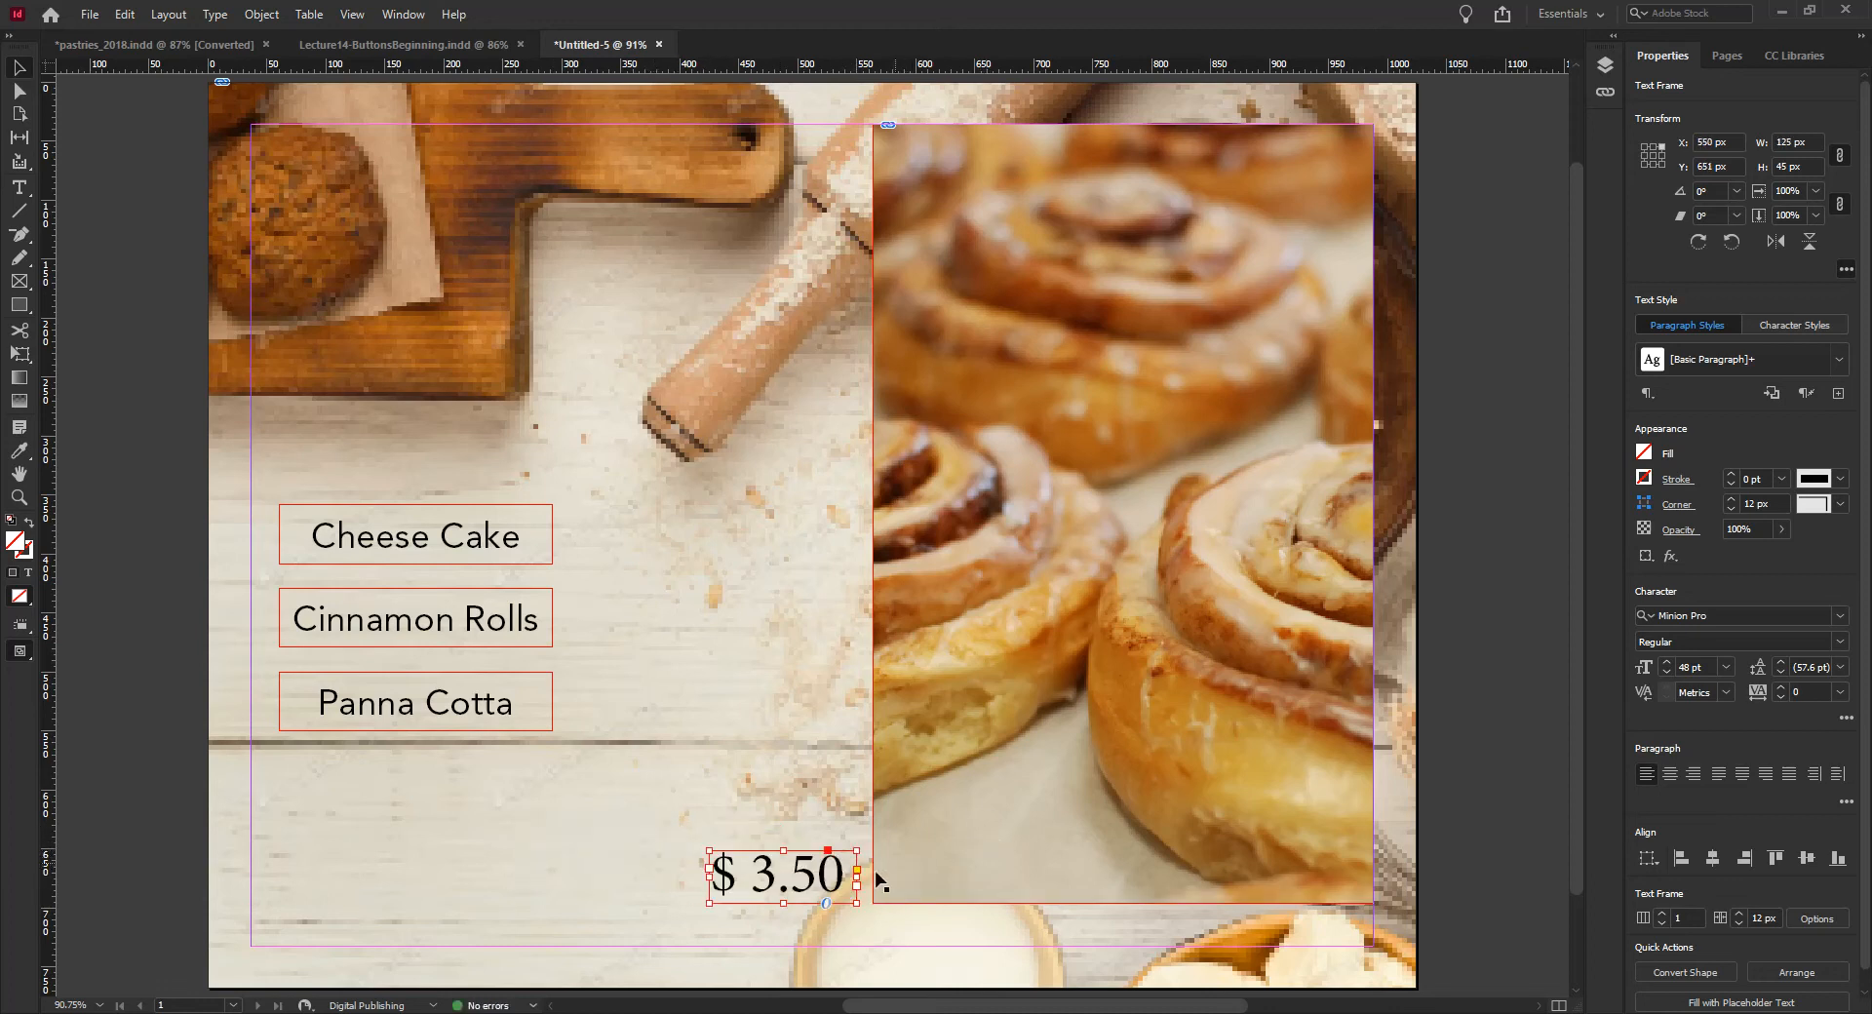
Step: Group the price with the cinnamon rolls image, try moving the group over the labels, and undo the move
left_click(929, 839, "shift")
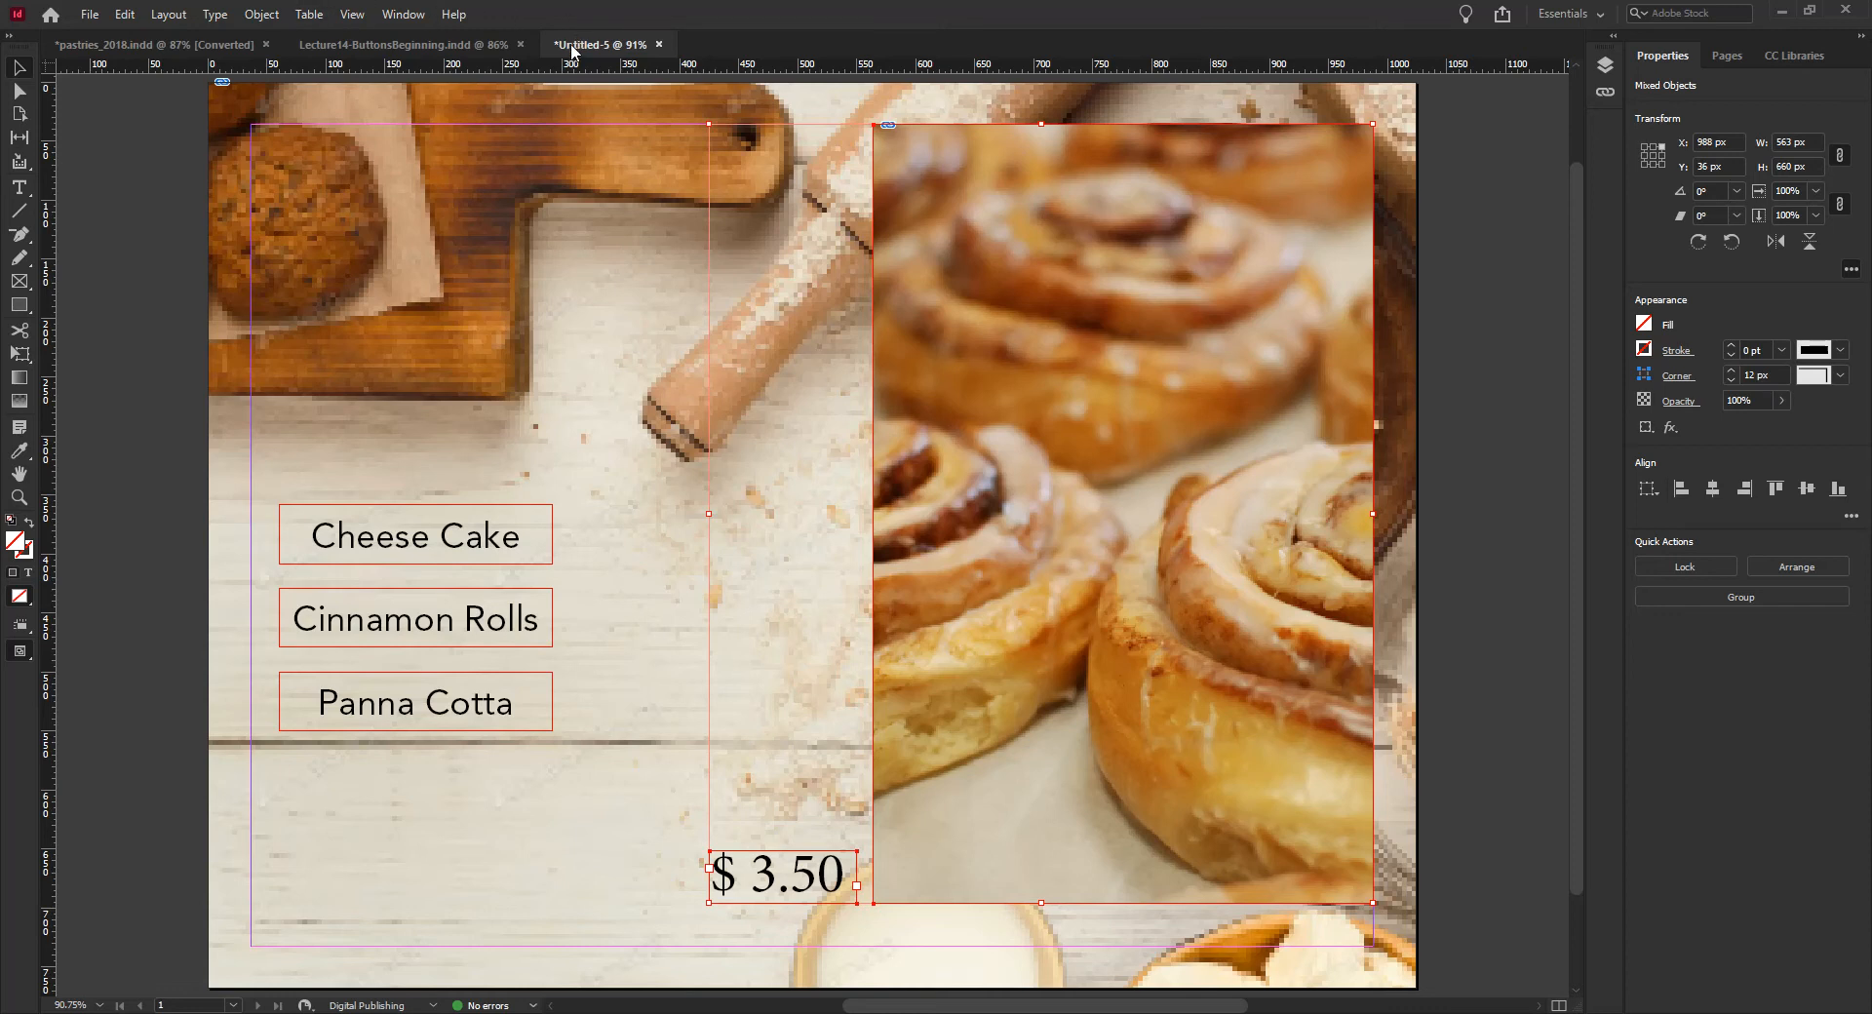
key("ctrl+g")
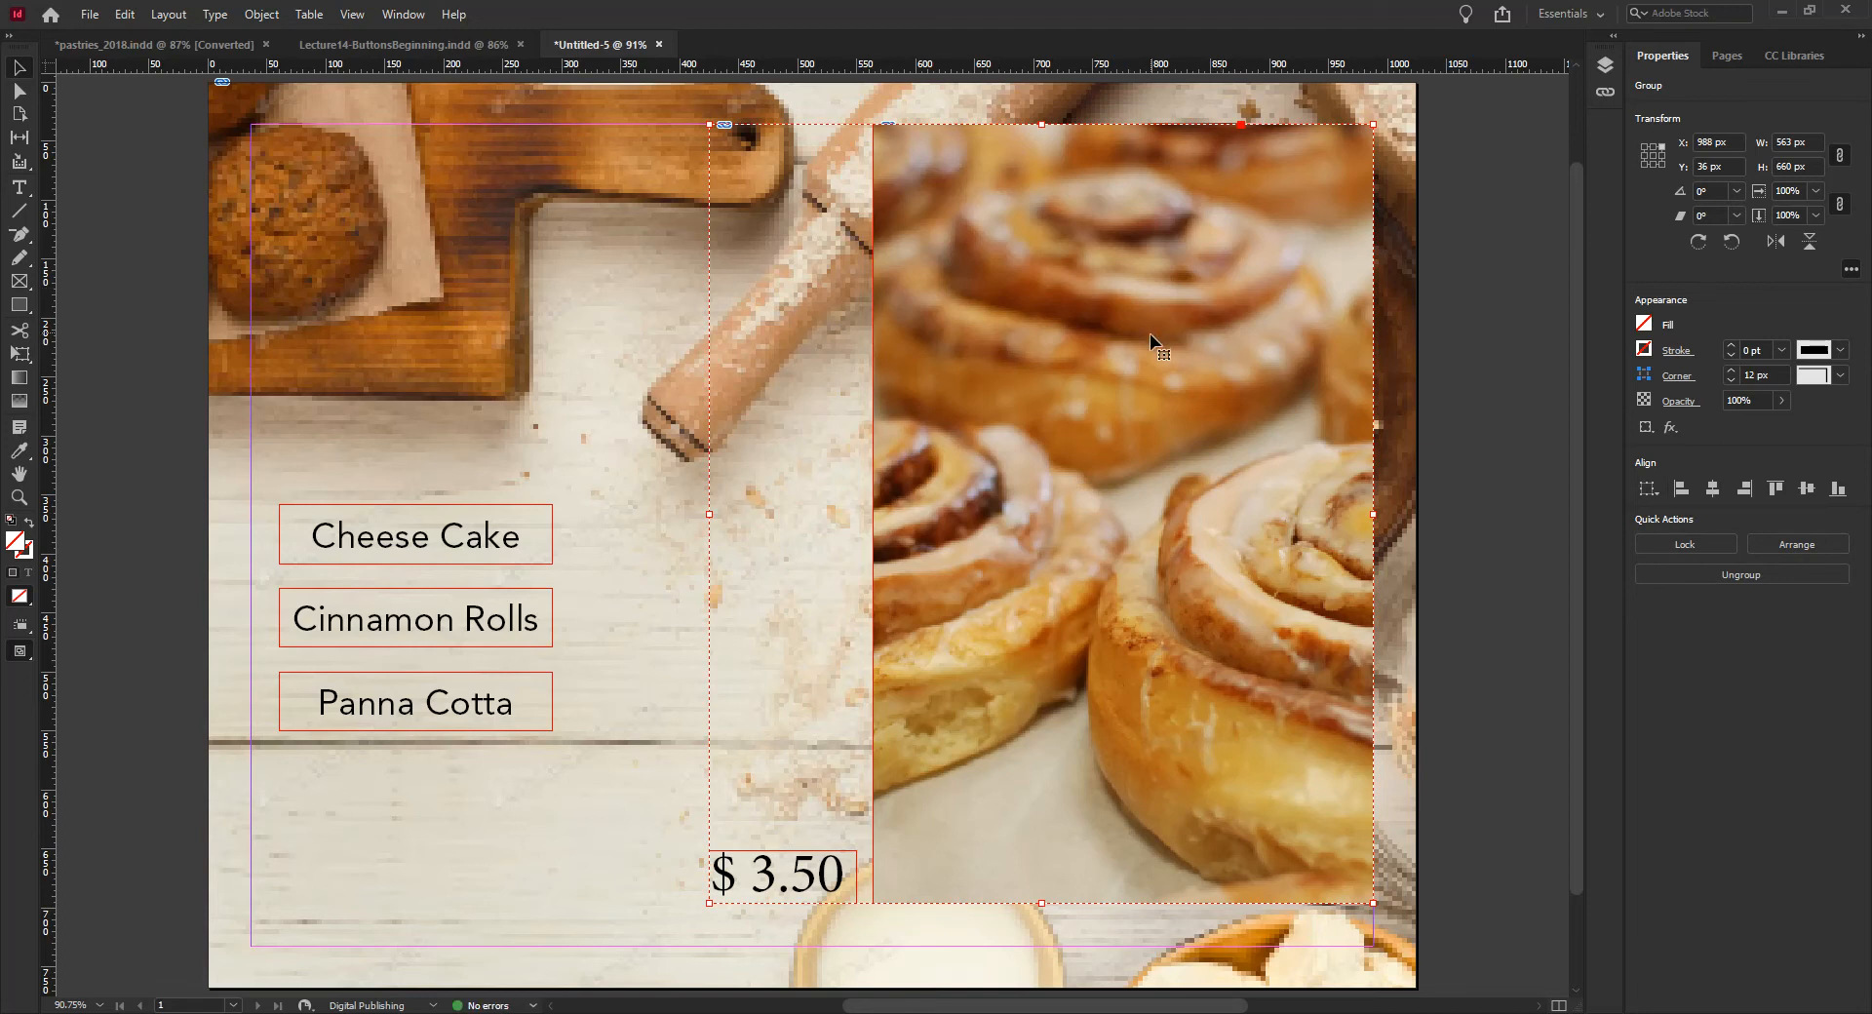
left_click_drag(1115, 634, 519, 545)
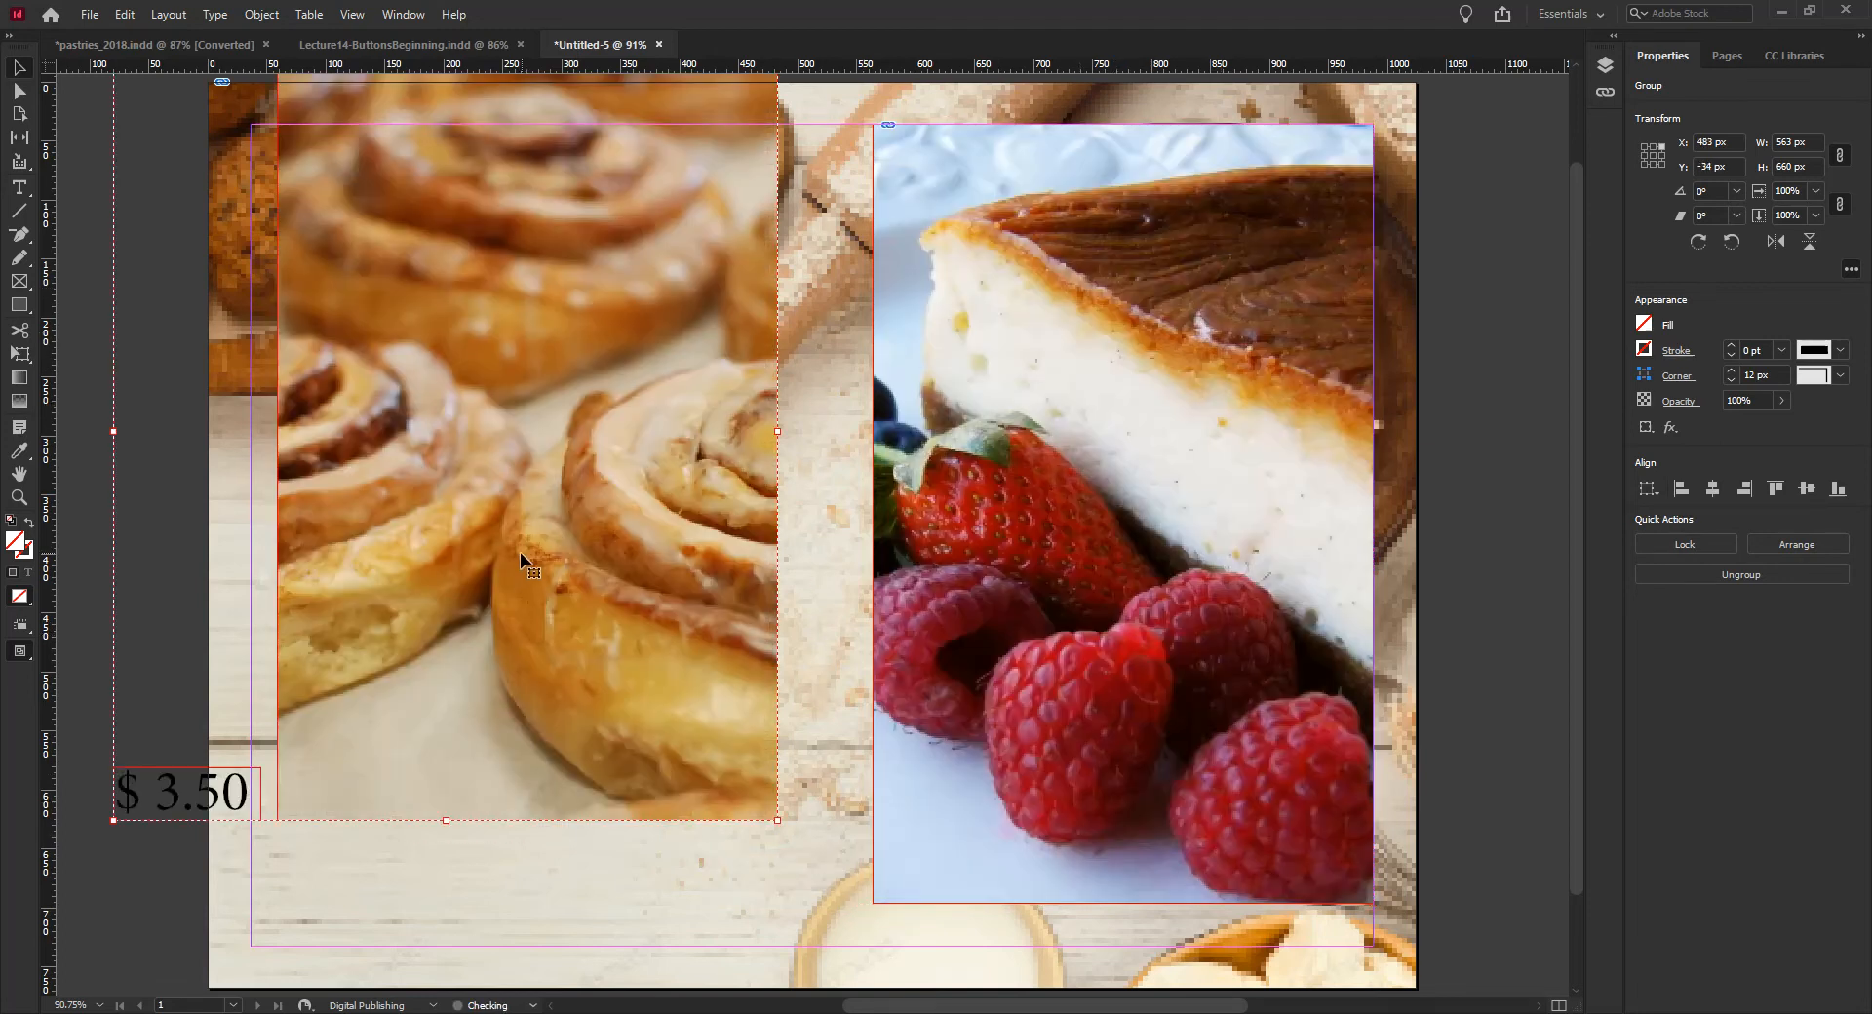
key("ctrl+z")
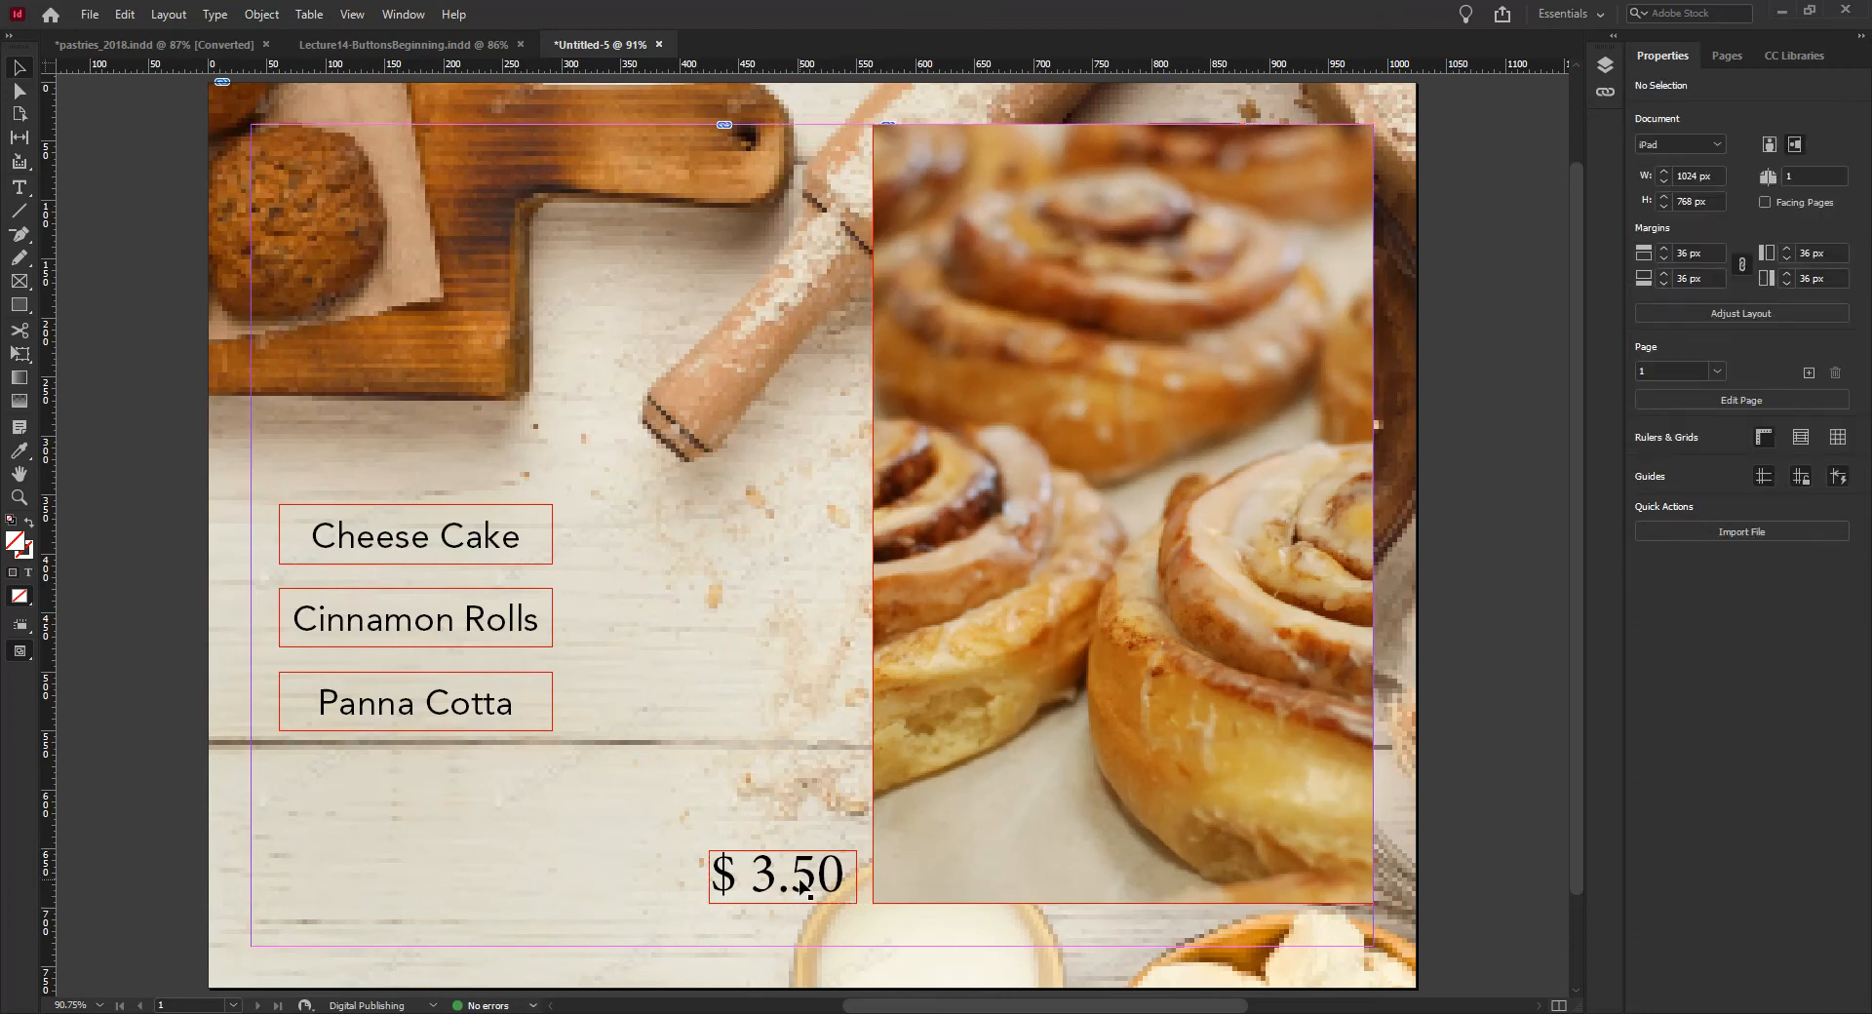
Step: Copy the ungrouped price frame and group the original with the cinnamon rolls image
left_click(635, 877)
left_click(824, 882)
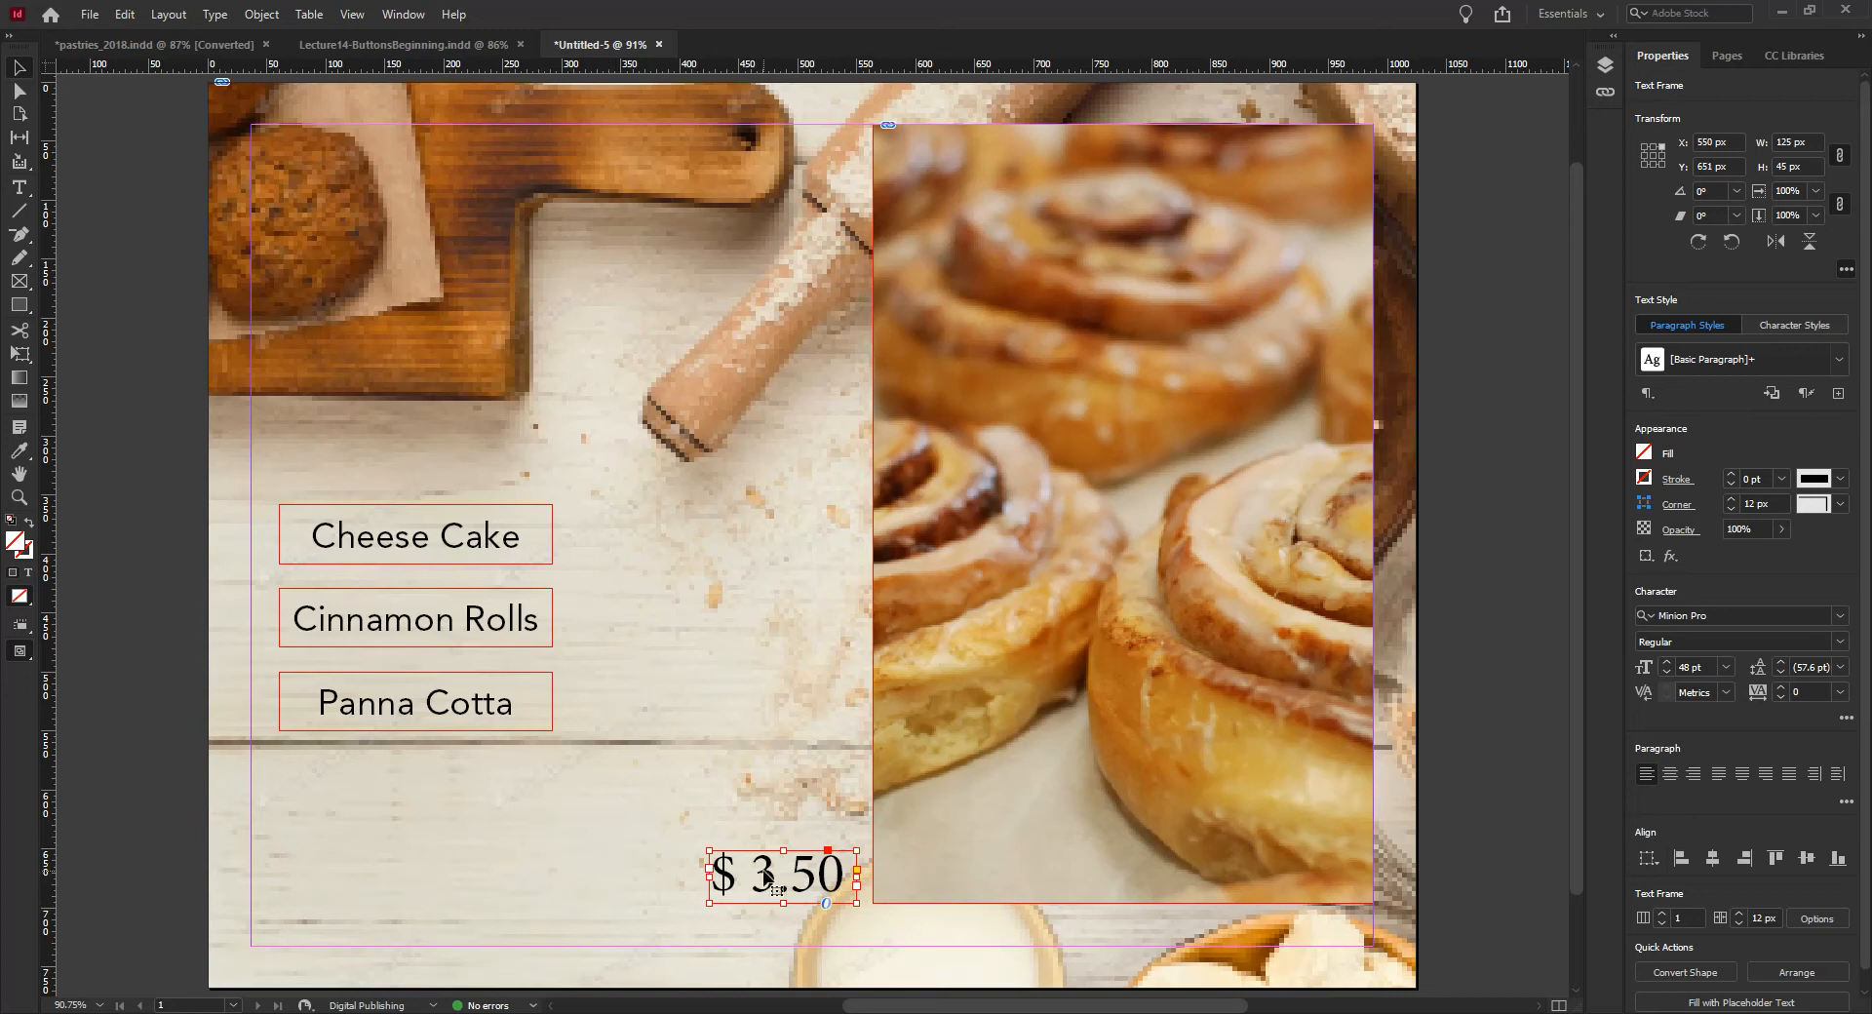
left_click(997, 828, "shift")
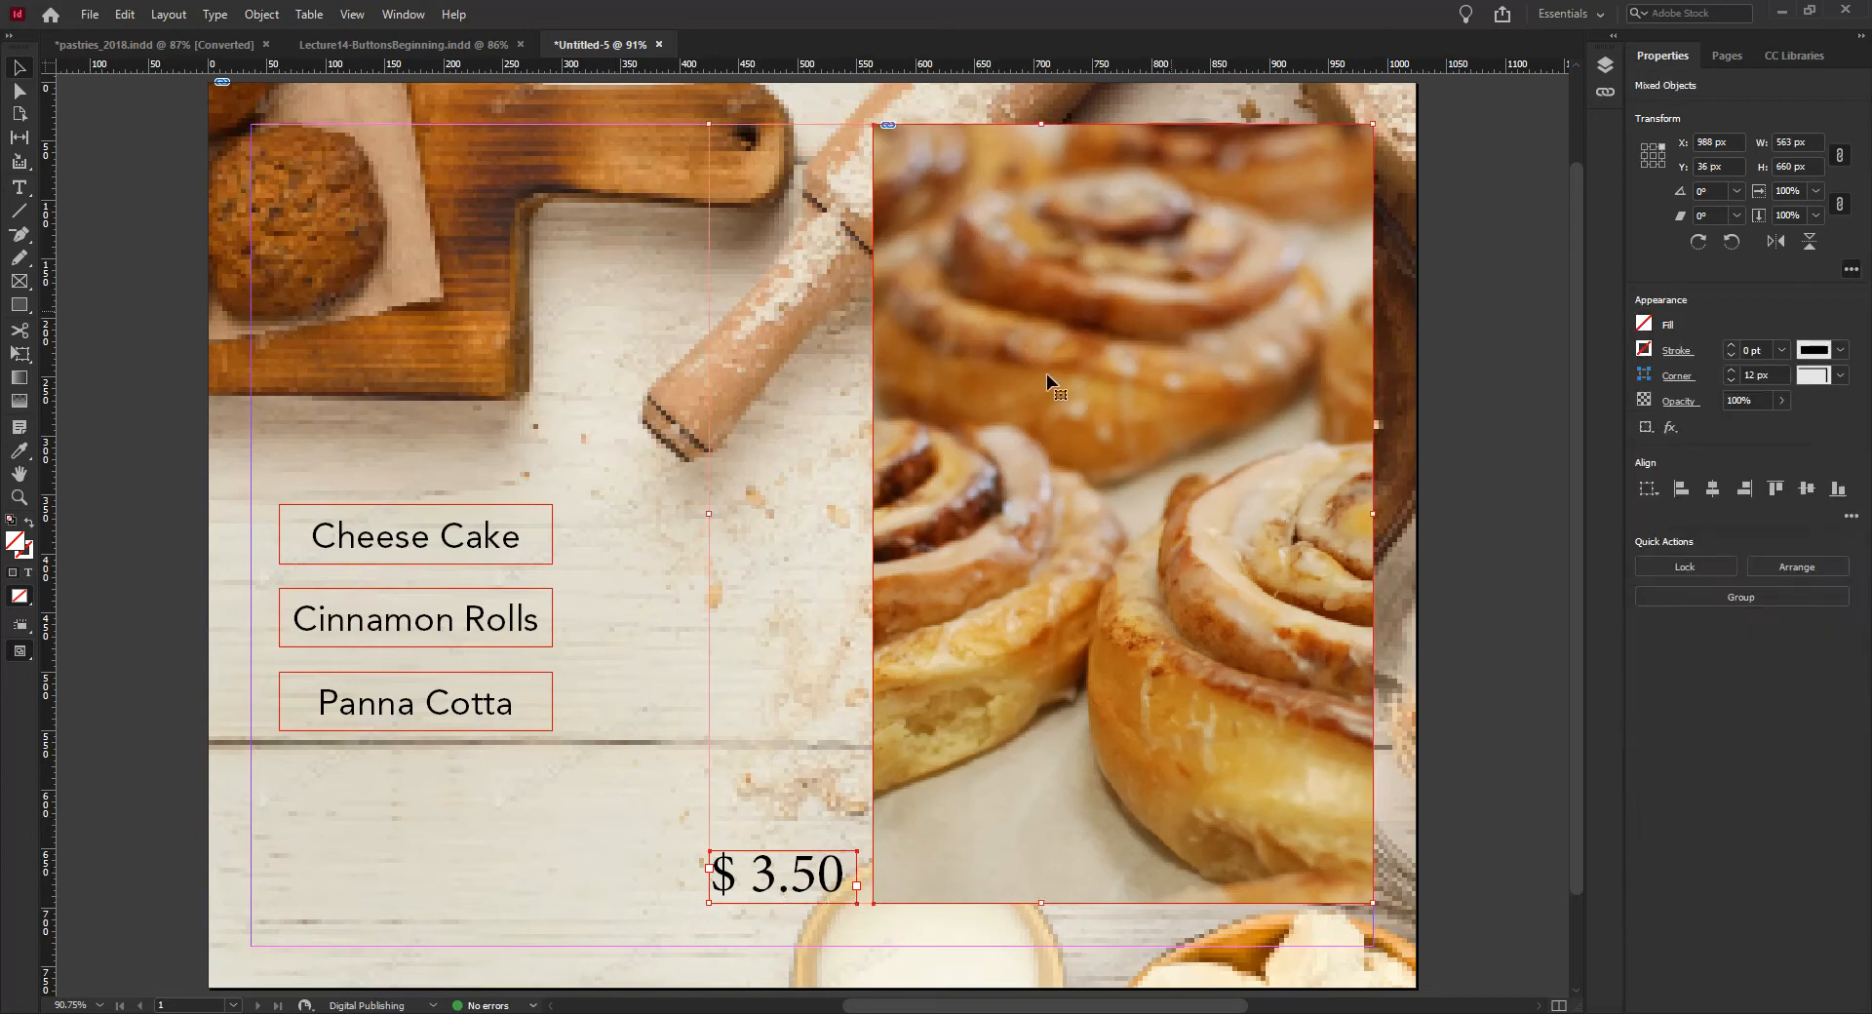
key("ctrl+g")
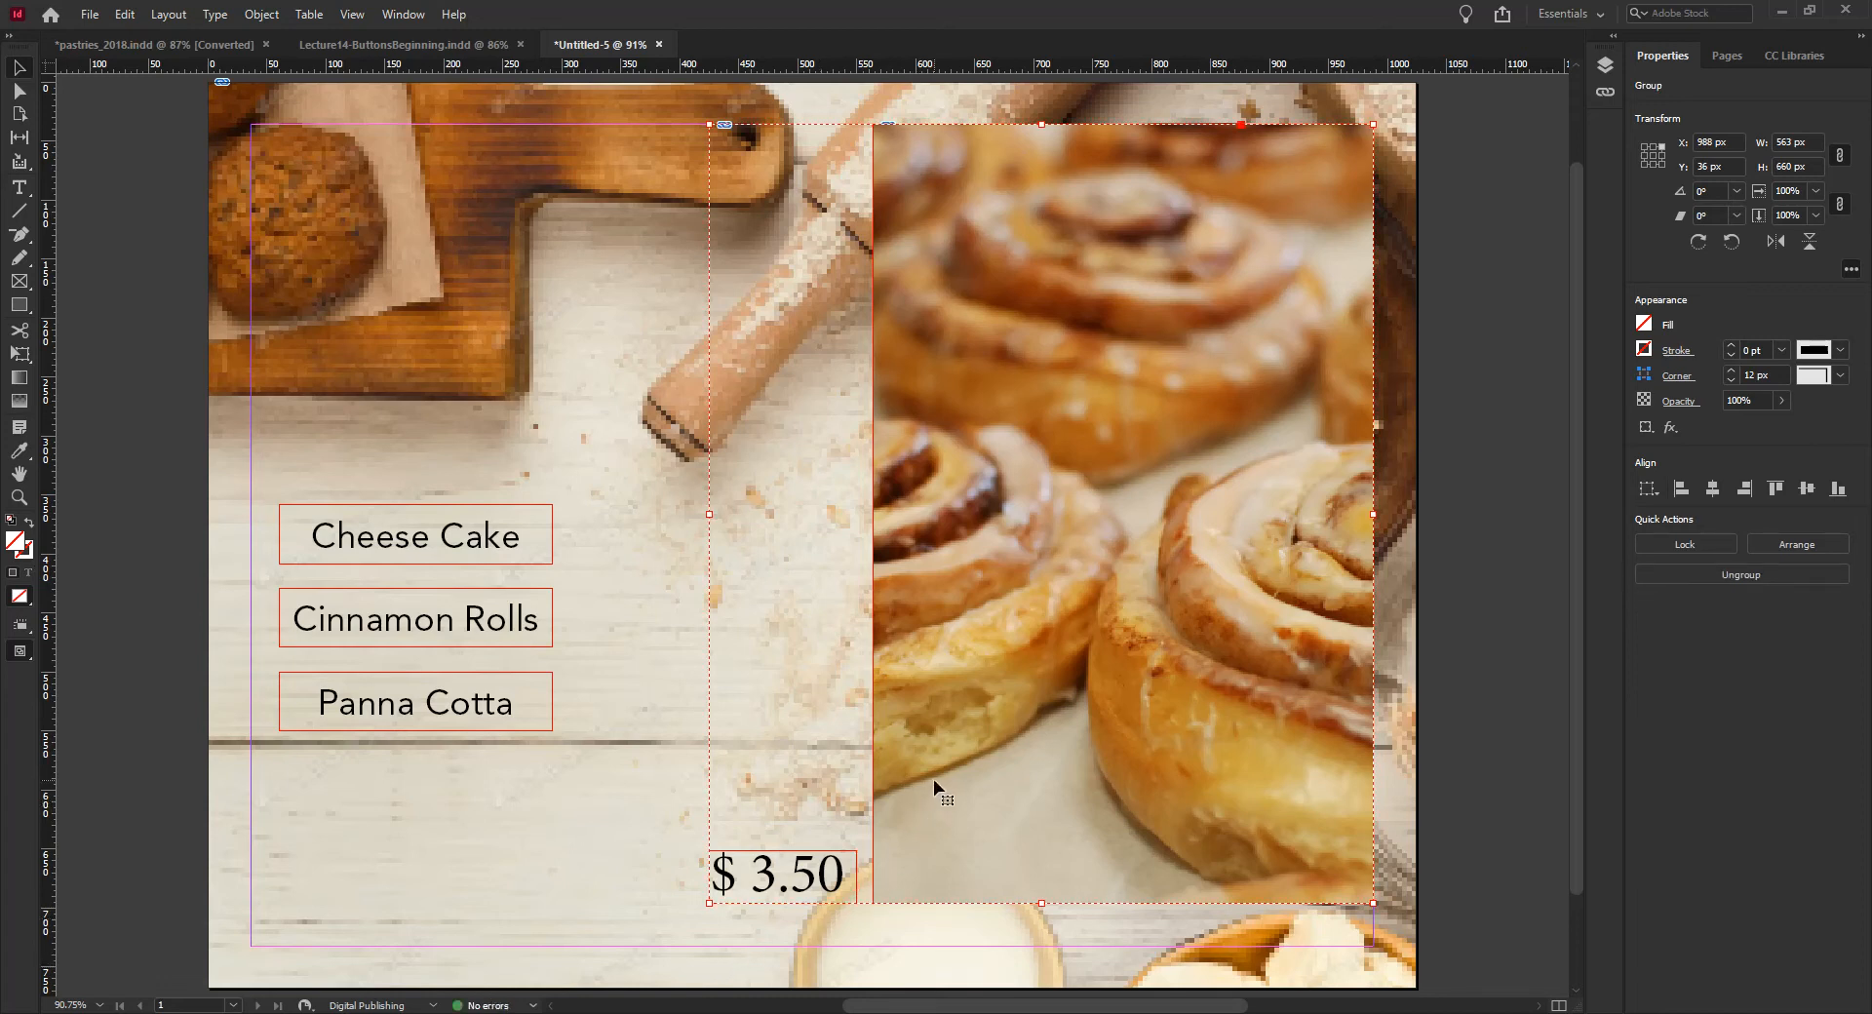
Step: Send the grouped cinnamon rolls image and price to the back of the stack, and deselect the group
right_click(934, 785)
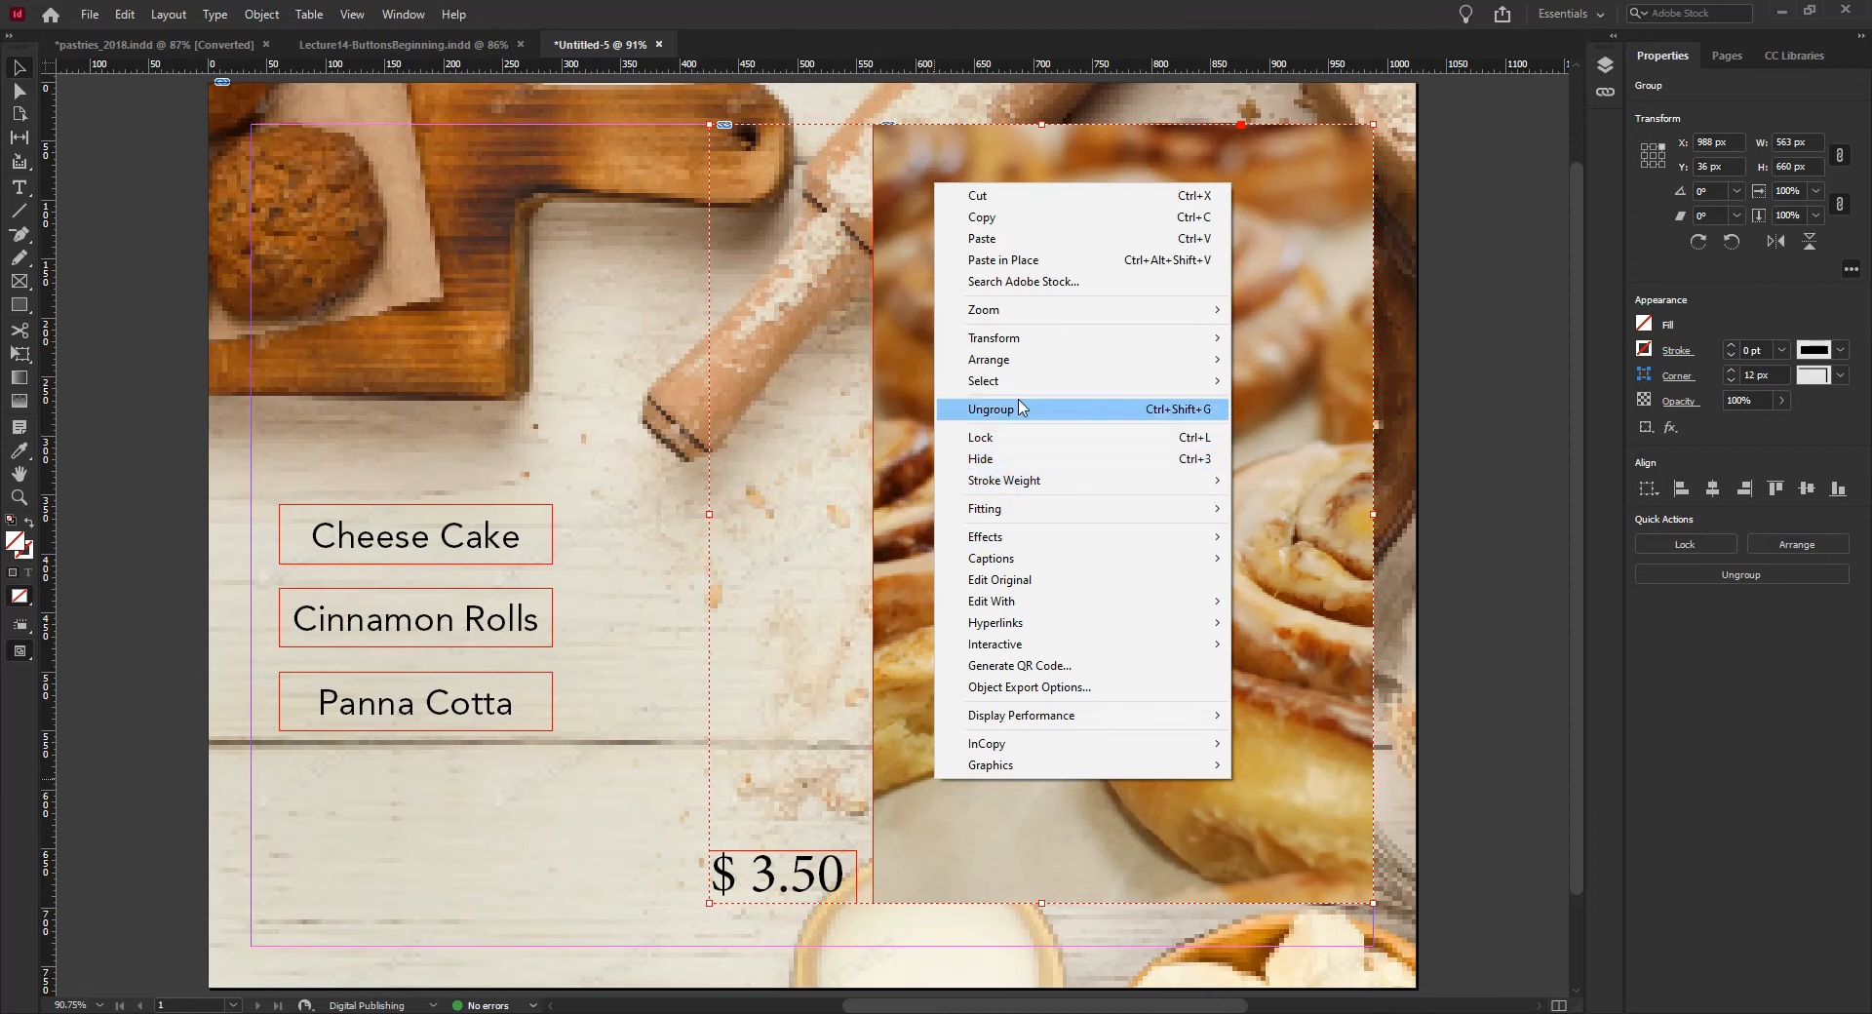
mouse_move(1022, 362)
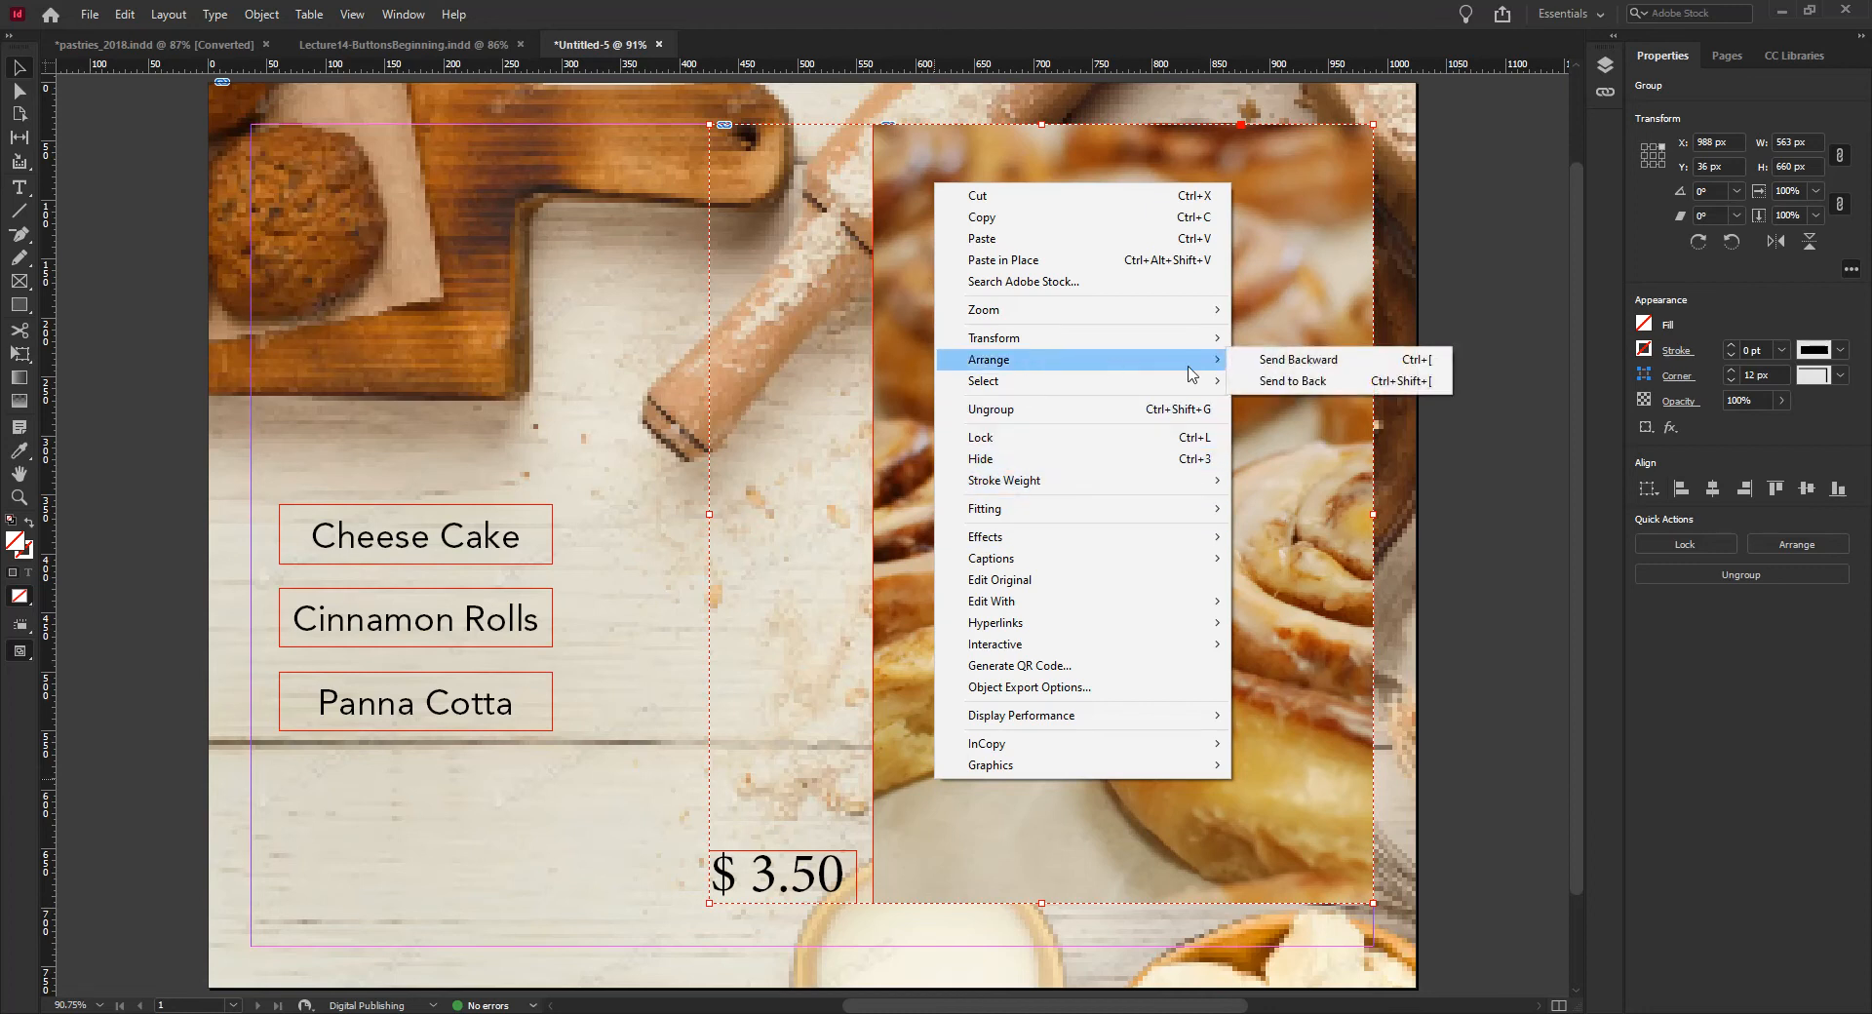
left_click(1297, 381)
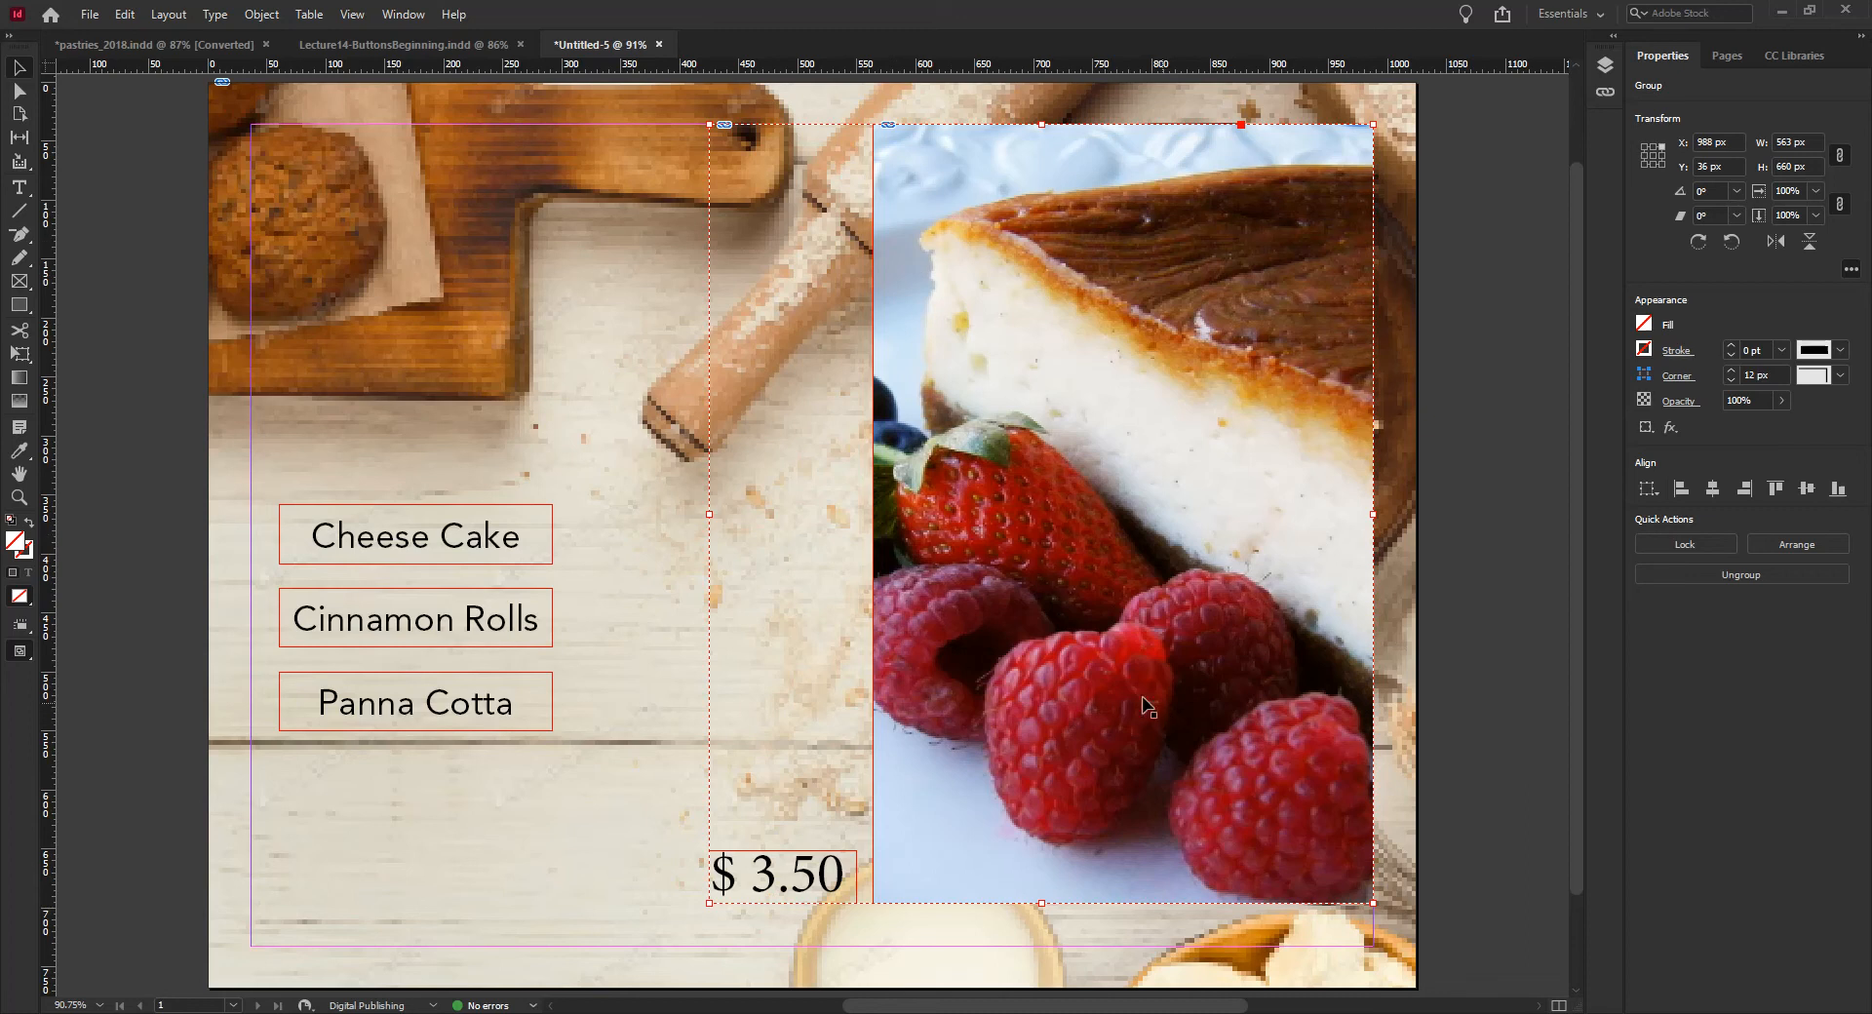
left_click(582, 823)
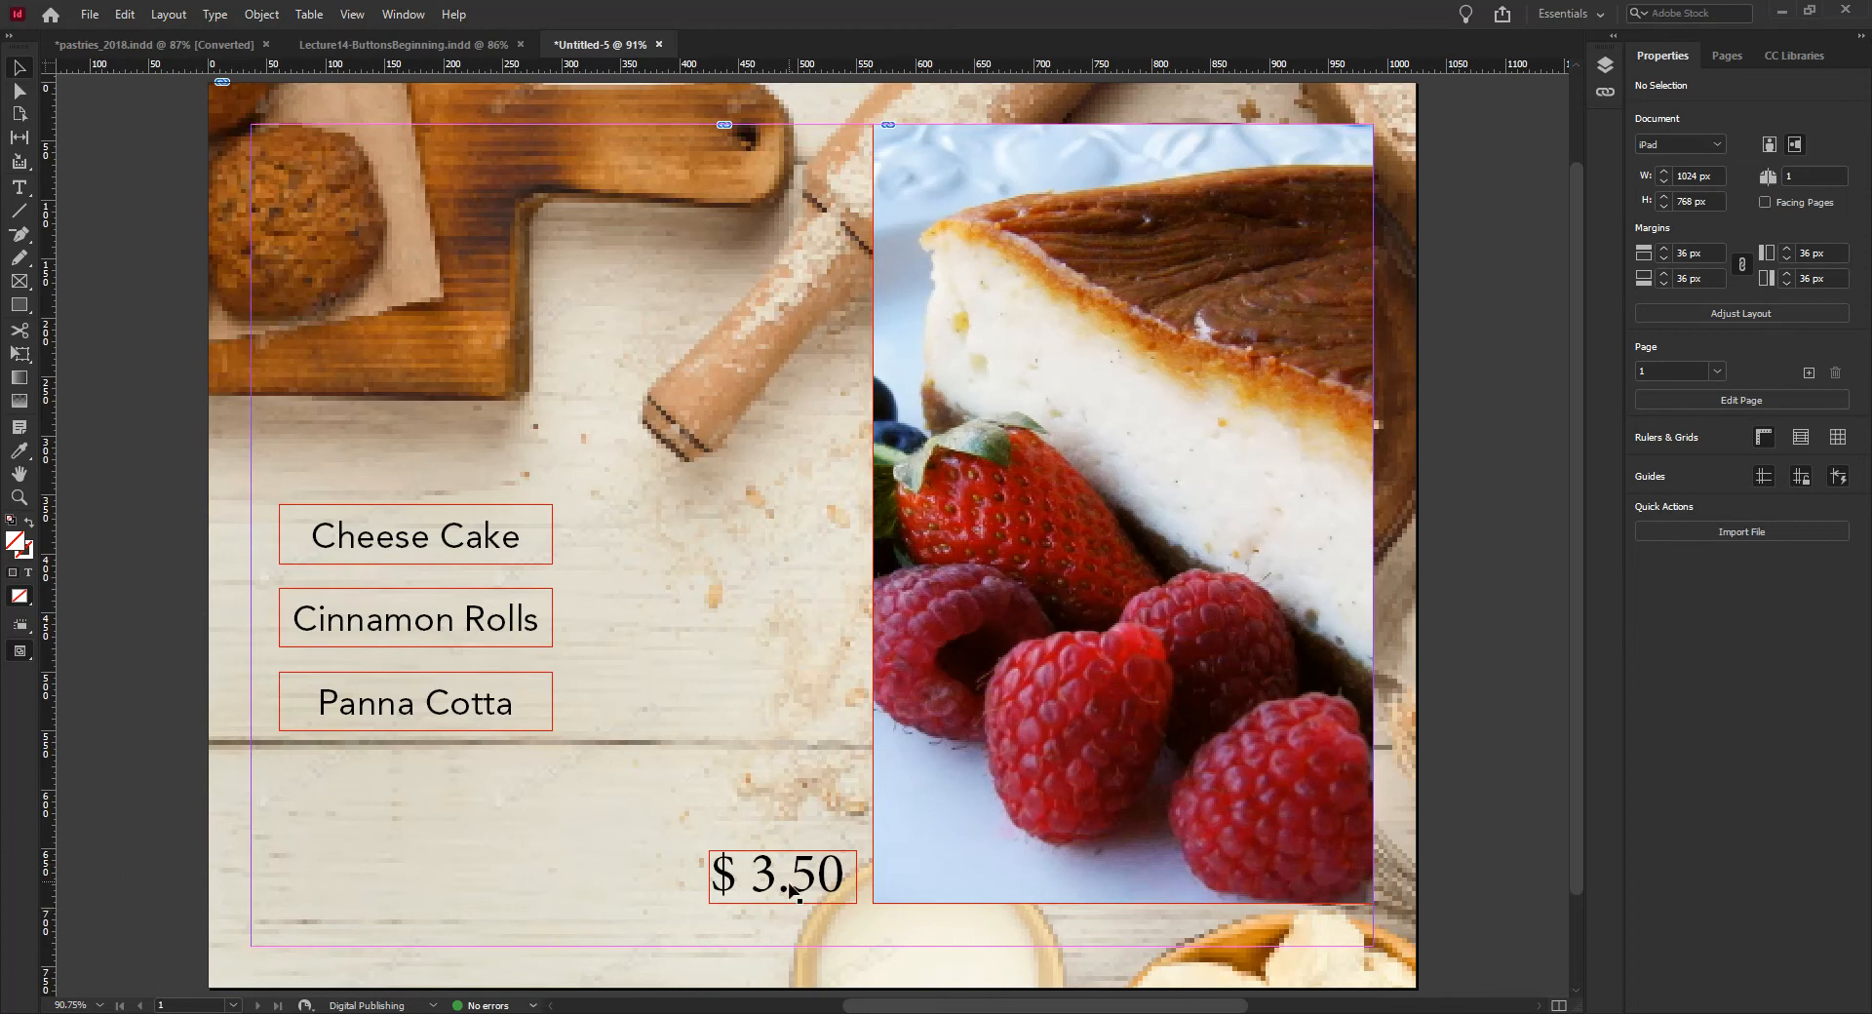
Step: Paste the copied price frame in place over the cheesecake image's lower-left corner and change its text to $ 5.50
left_click(119, 15)
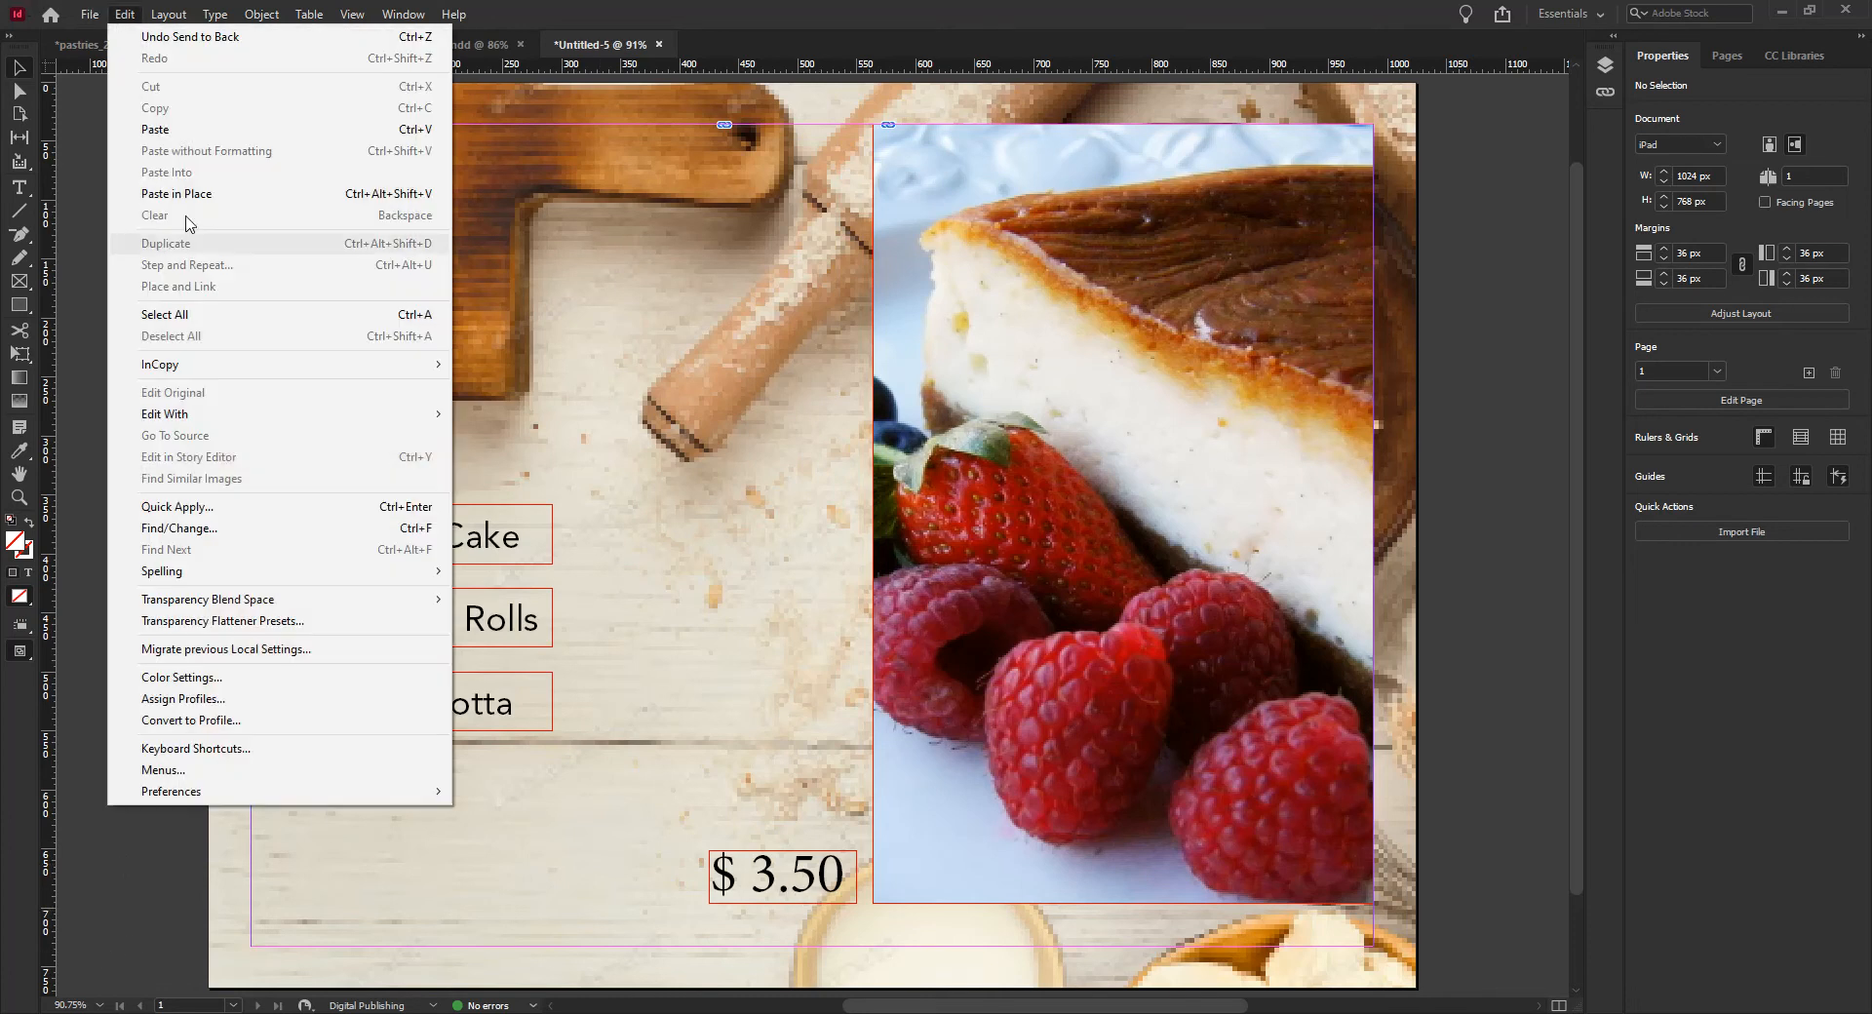
left_click(238, 194)
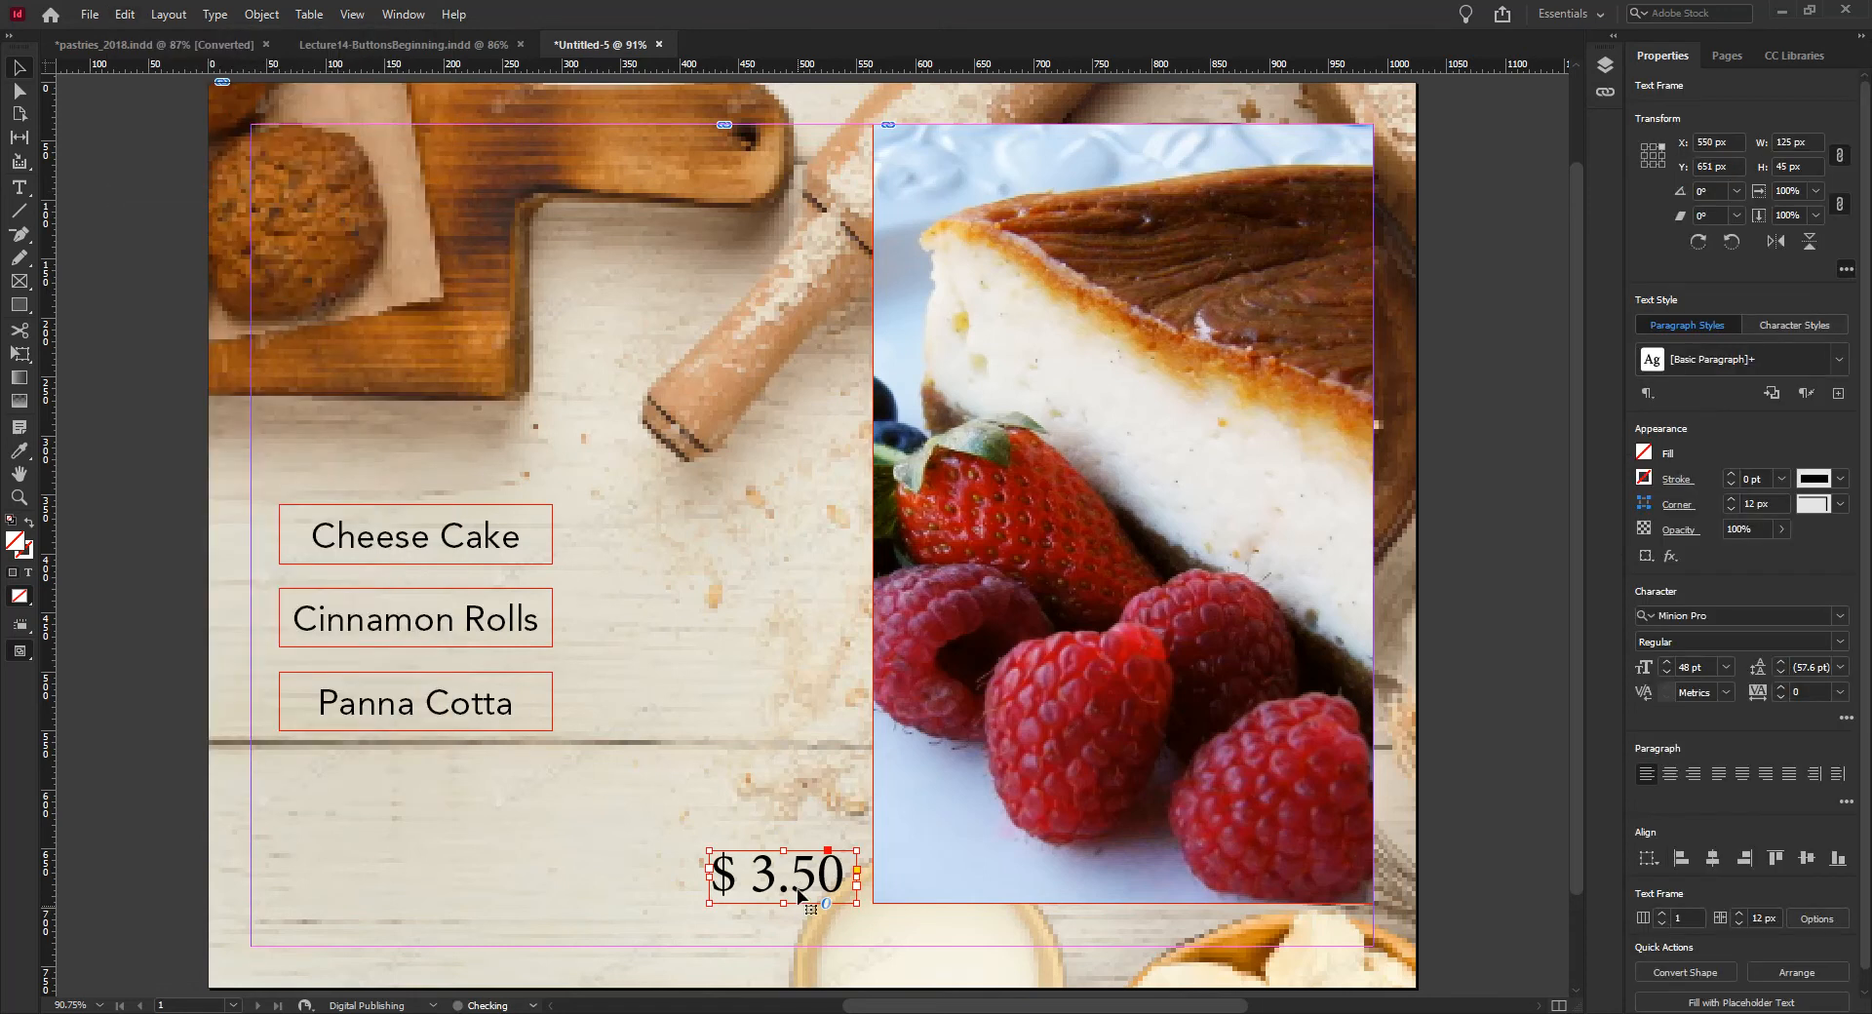
double_click(807, 882)
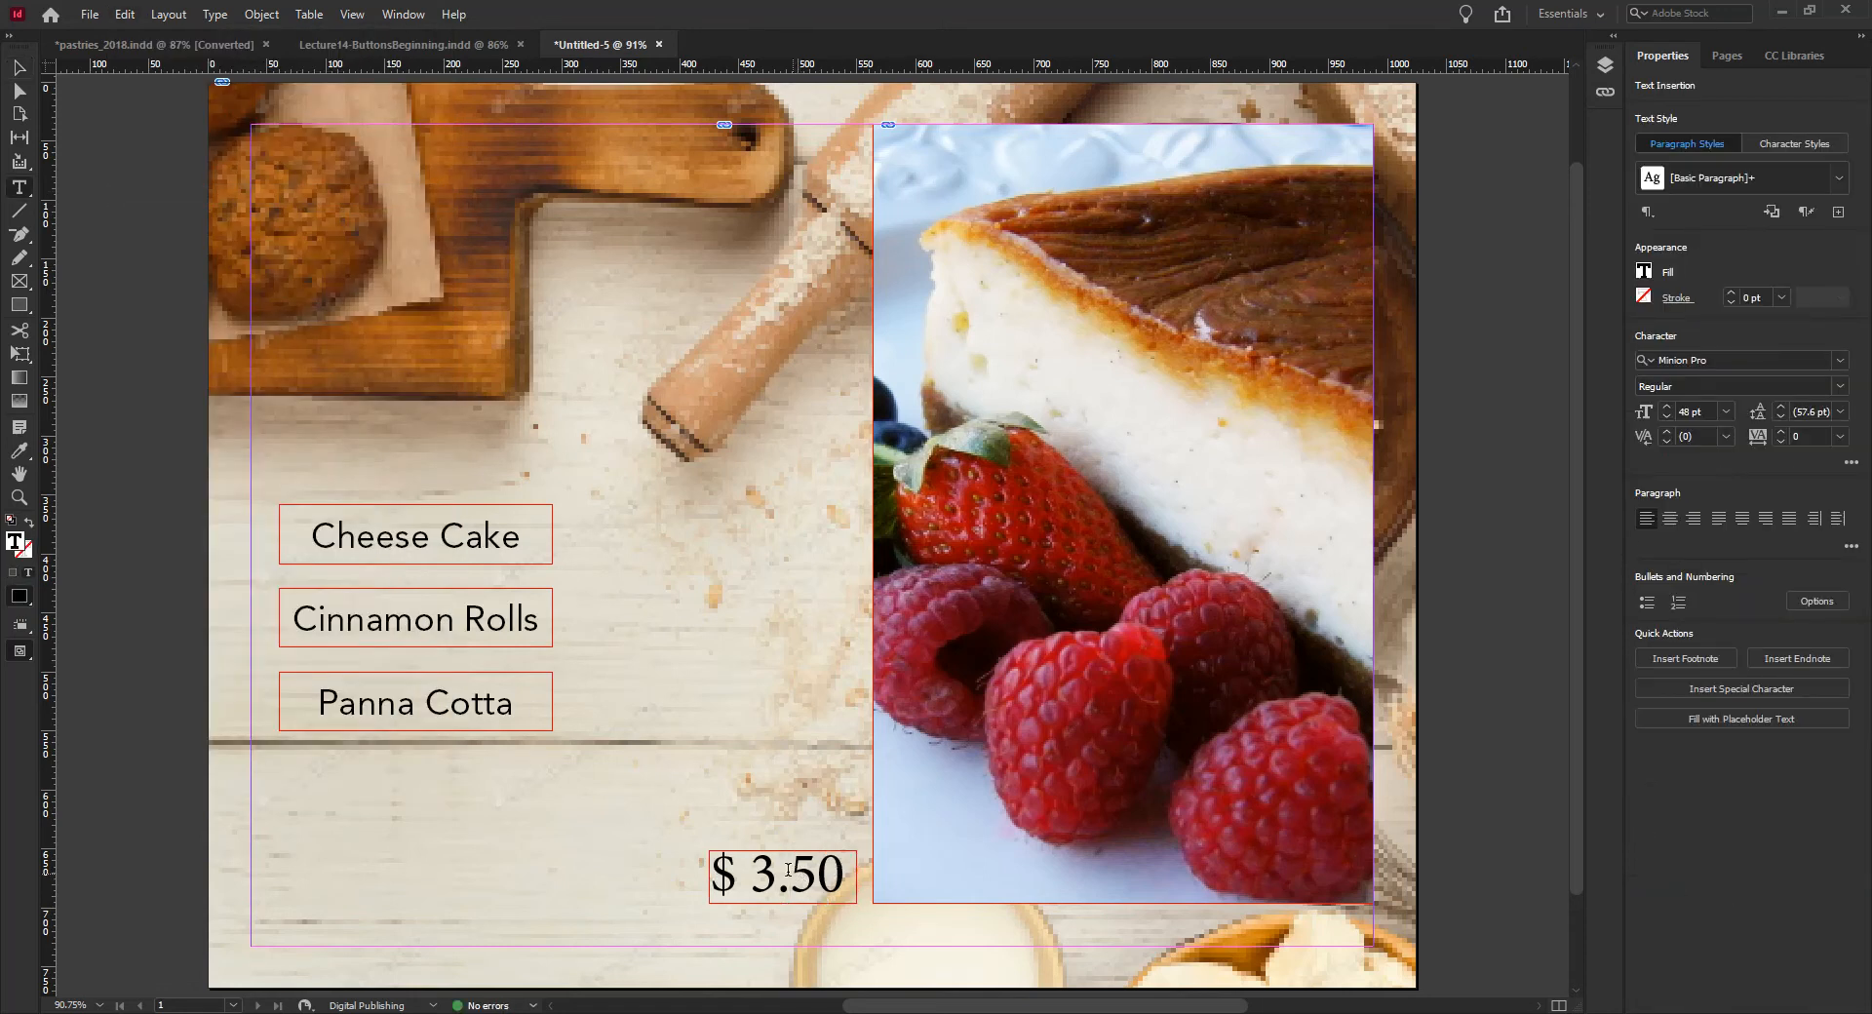
left_click_drag(776, 867, 761, 869)
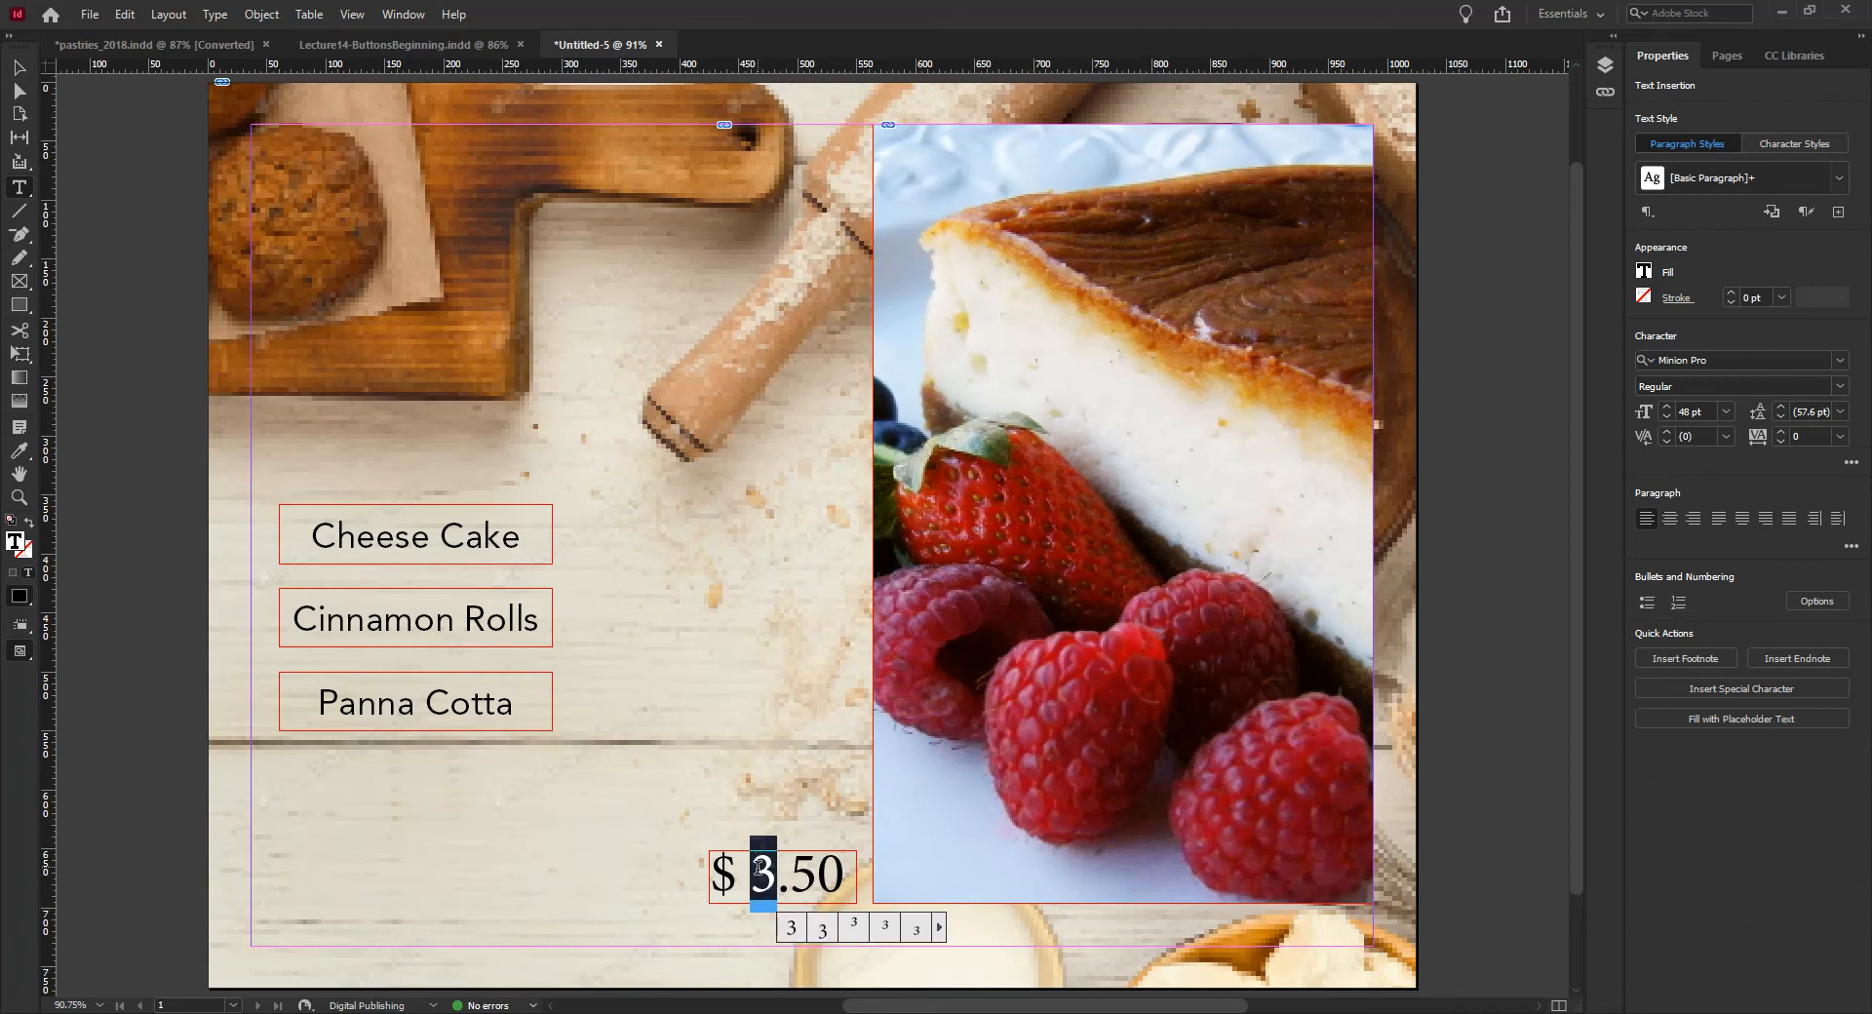
left_click(791, 927)
key("Escape")
left_click(795, 902)
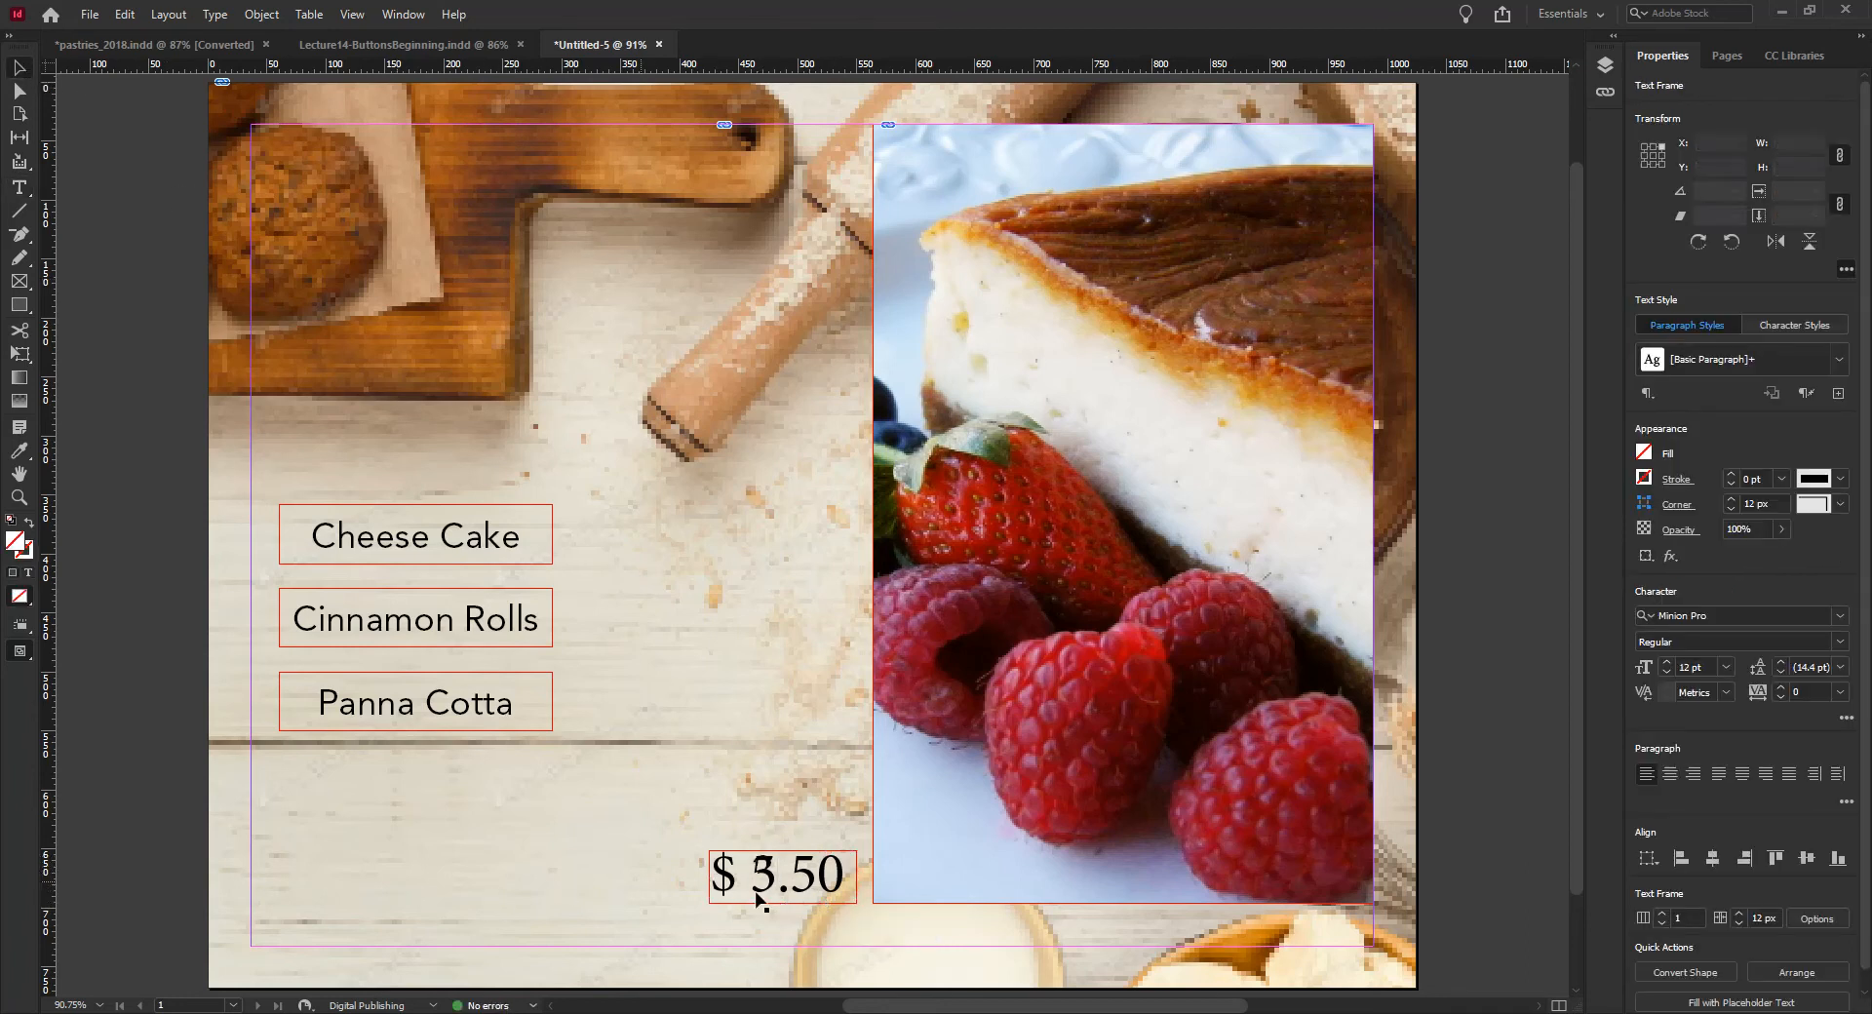
Step: Group the $ 5.50 price frame with the cheesecake image
left_click(791, 902)
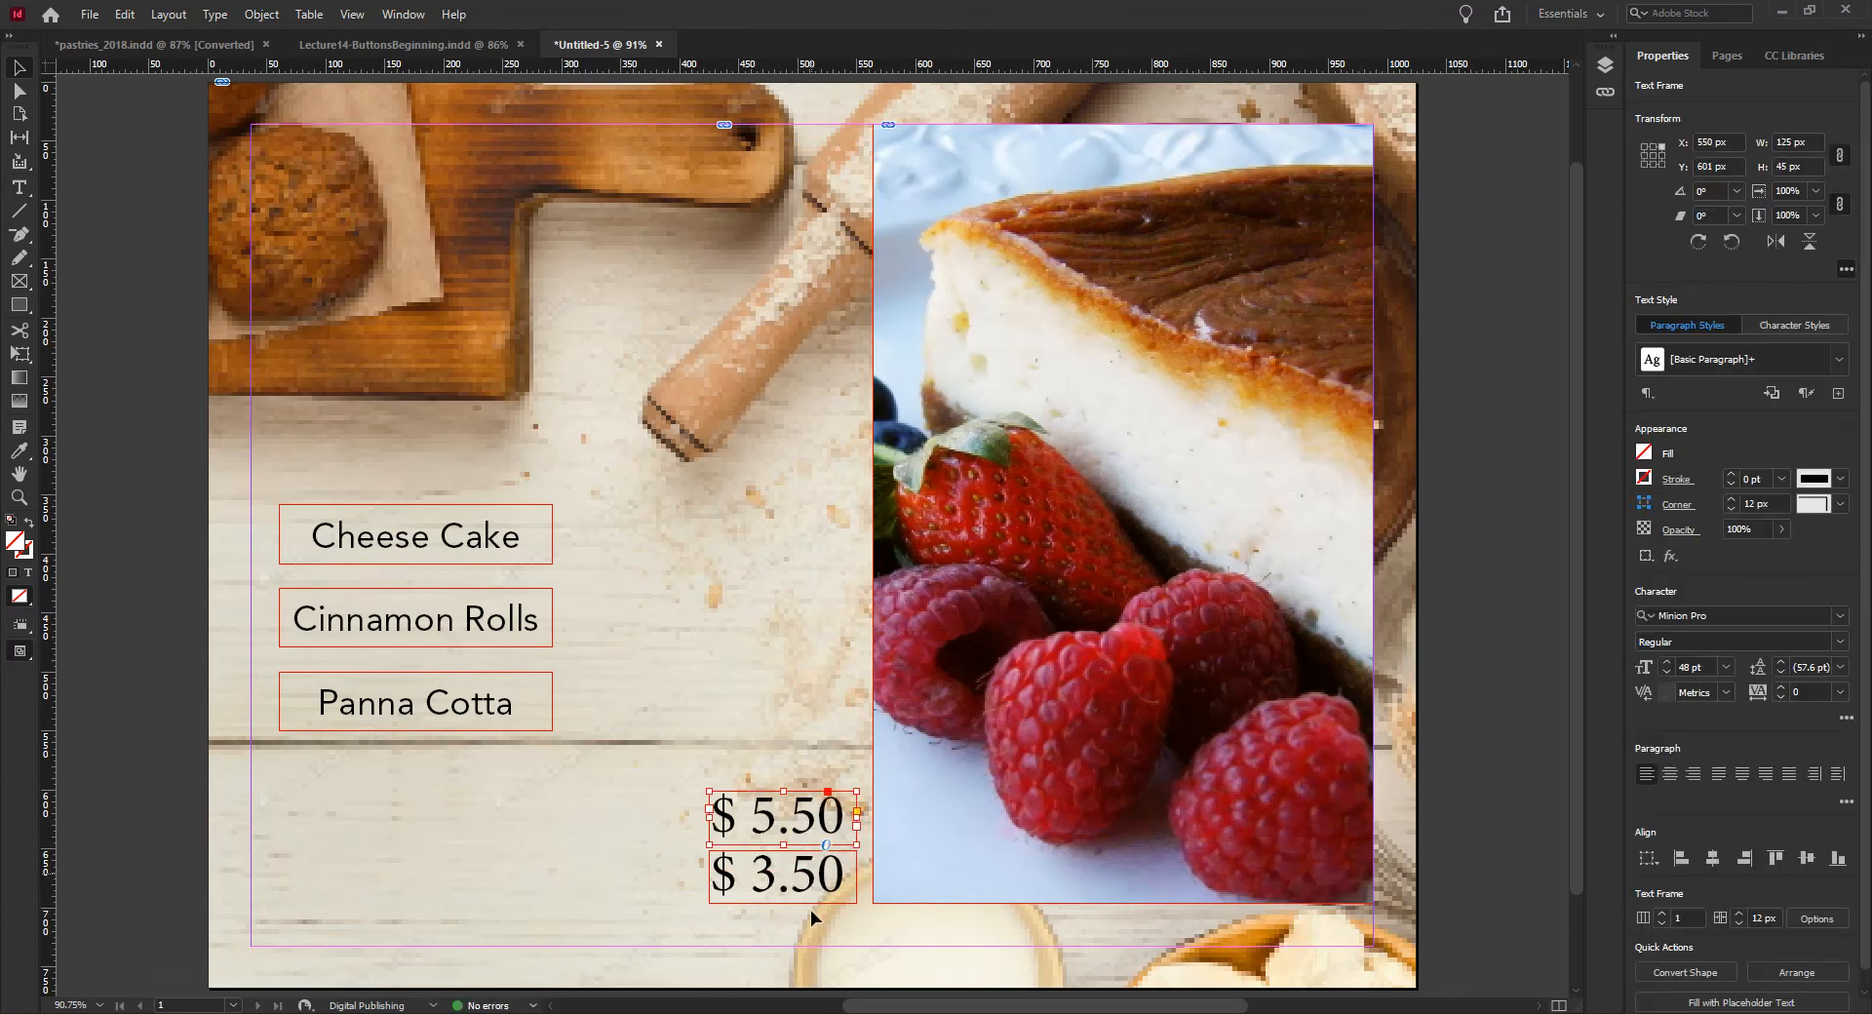
left_click(982, 804, "shift")
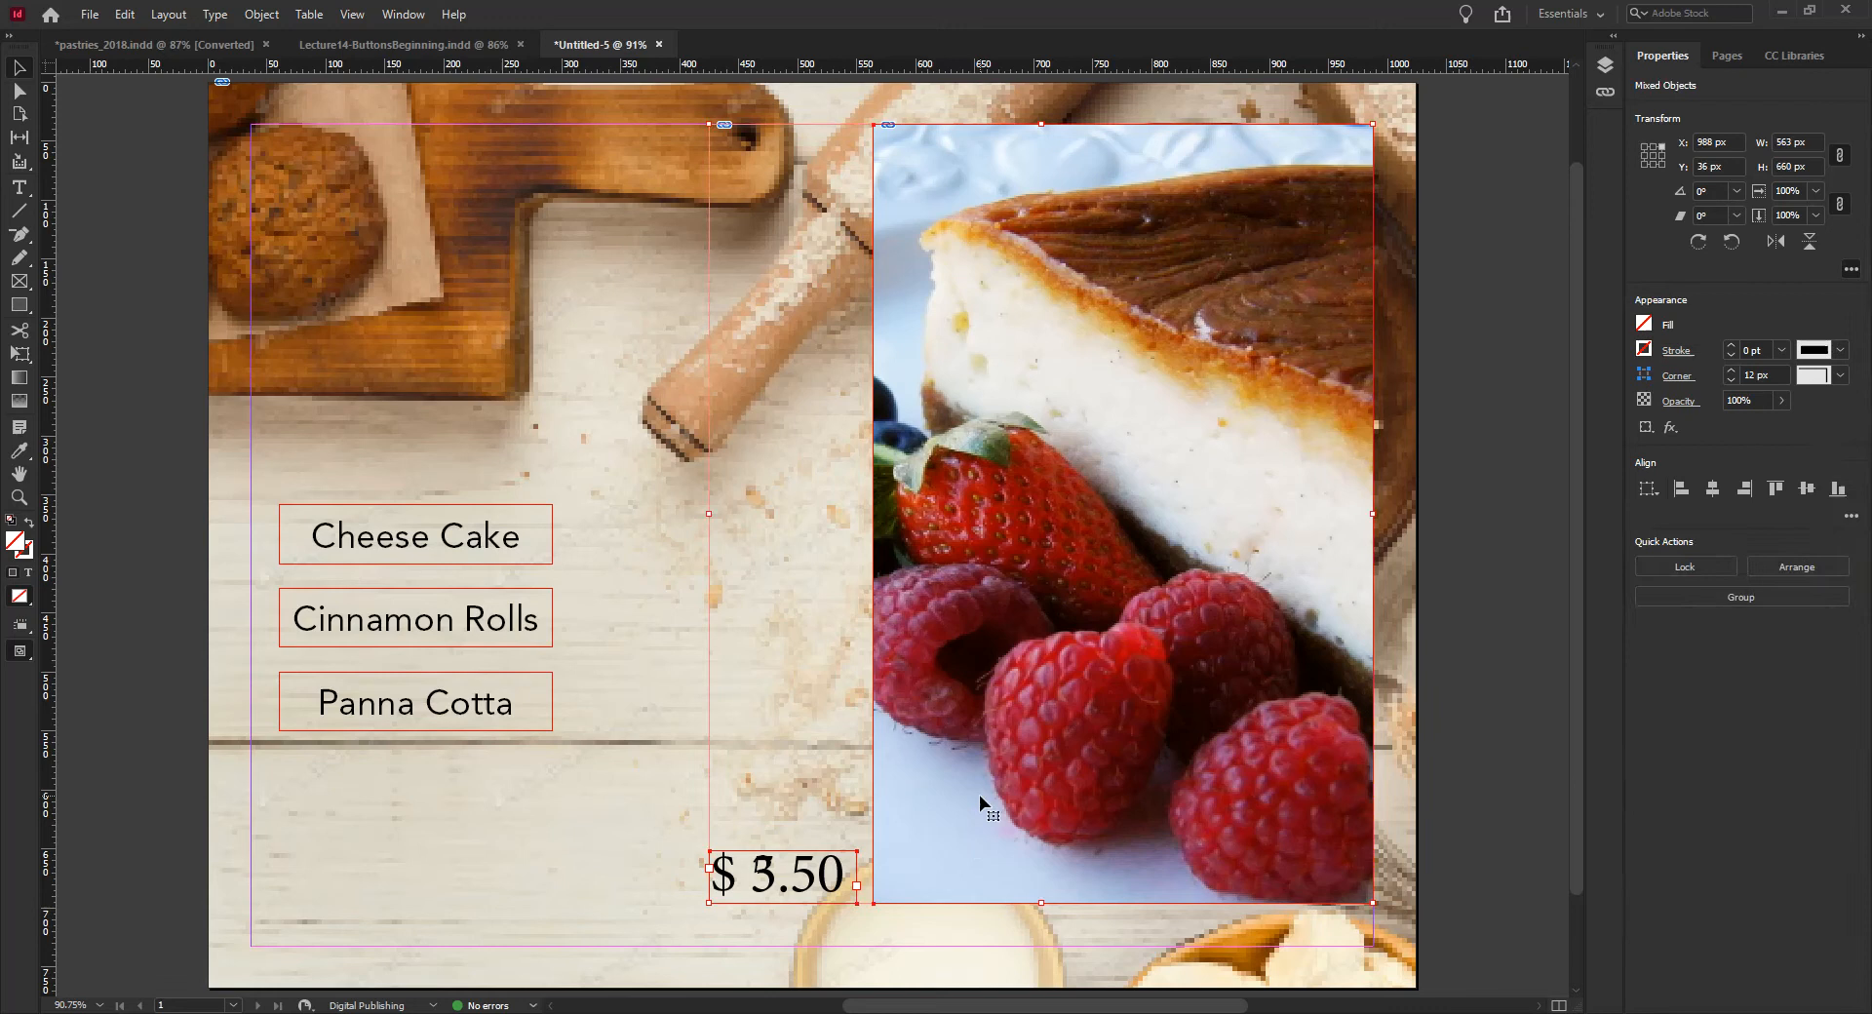
key("ctrl+g")
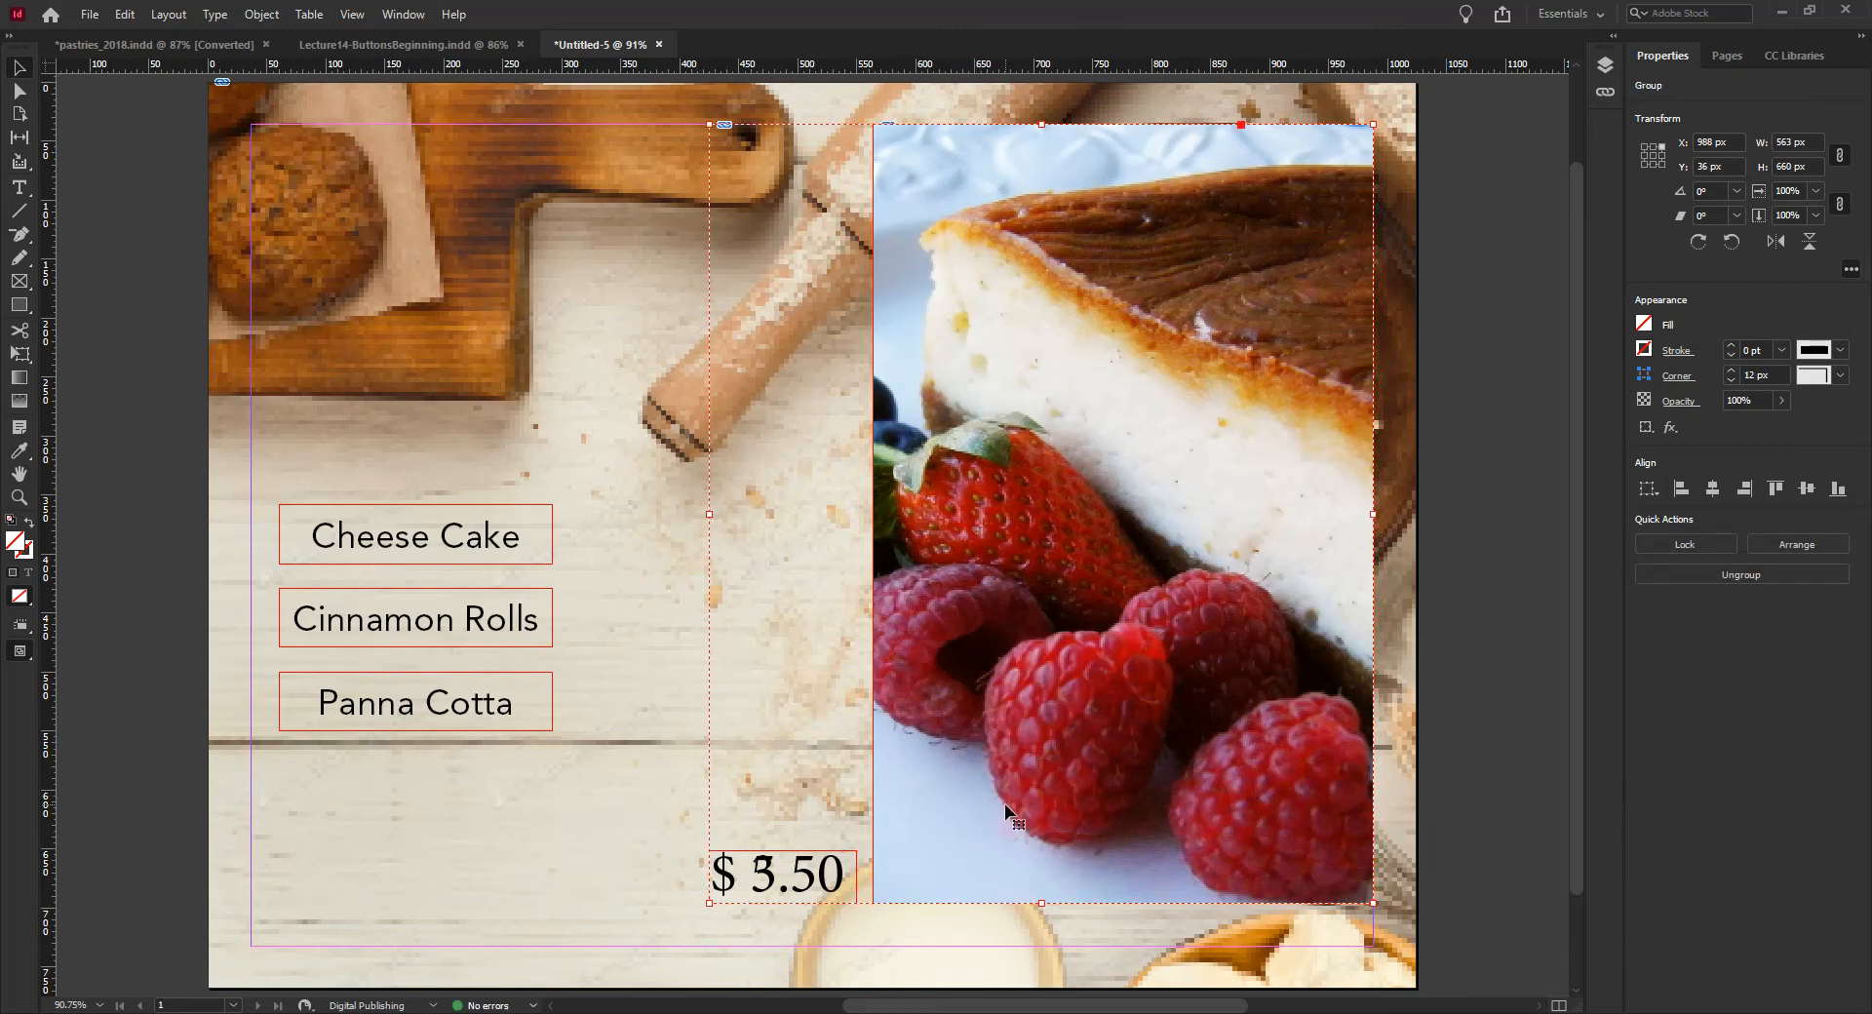
Step: Send the grouped cheesecake image and price backward behind the panna cotta image, and deselect the group
right_click(1005, 806)
mouse_move(1155, 384)
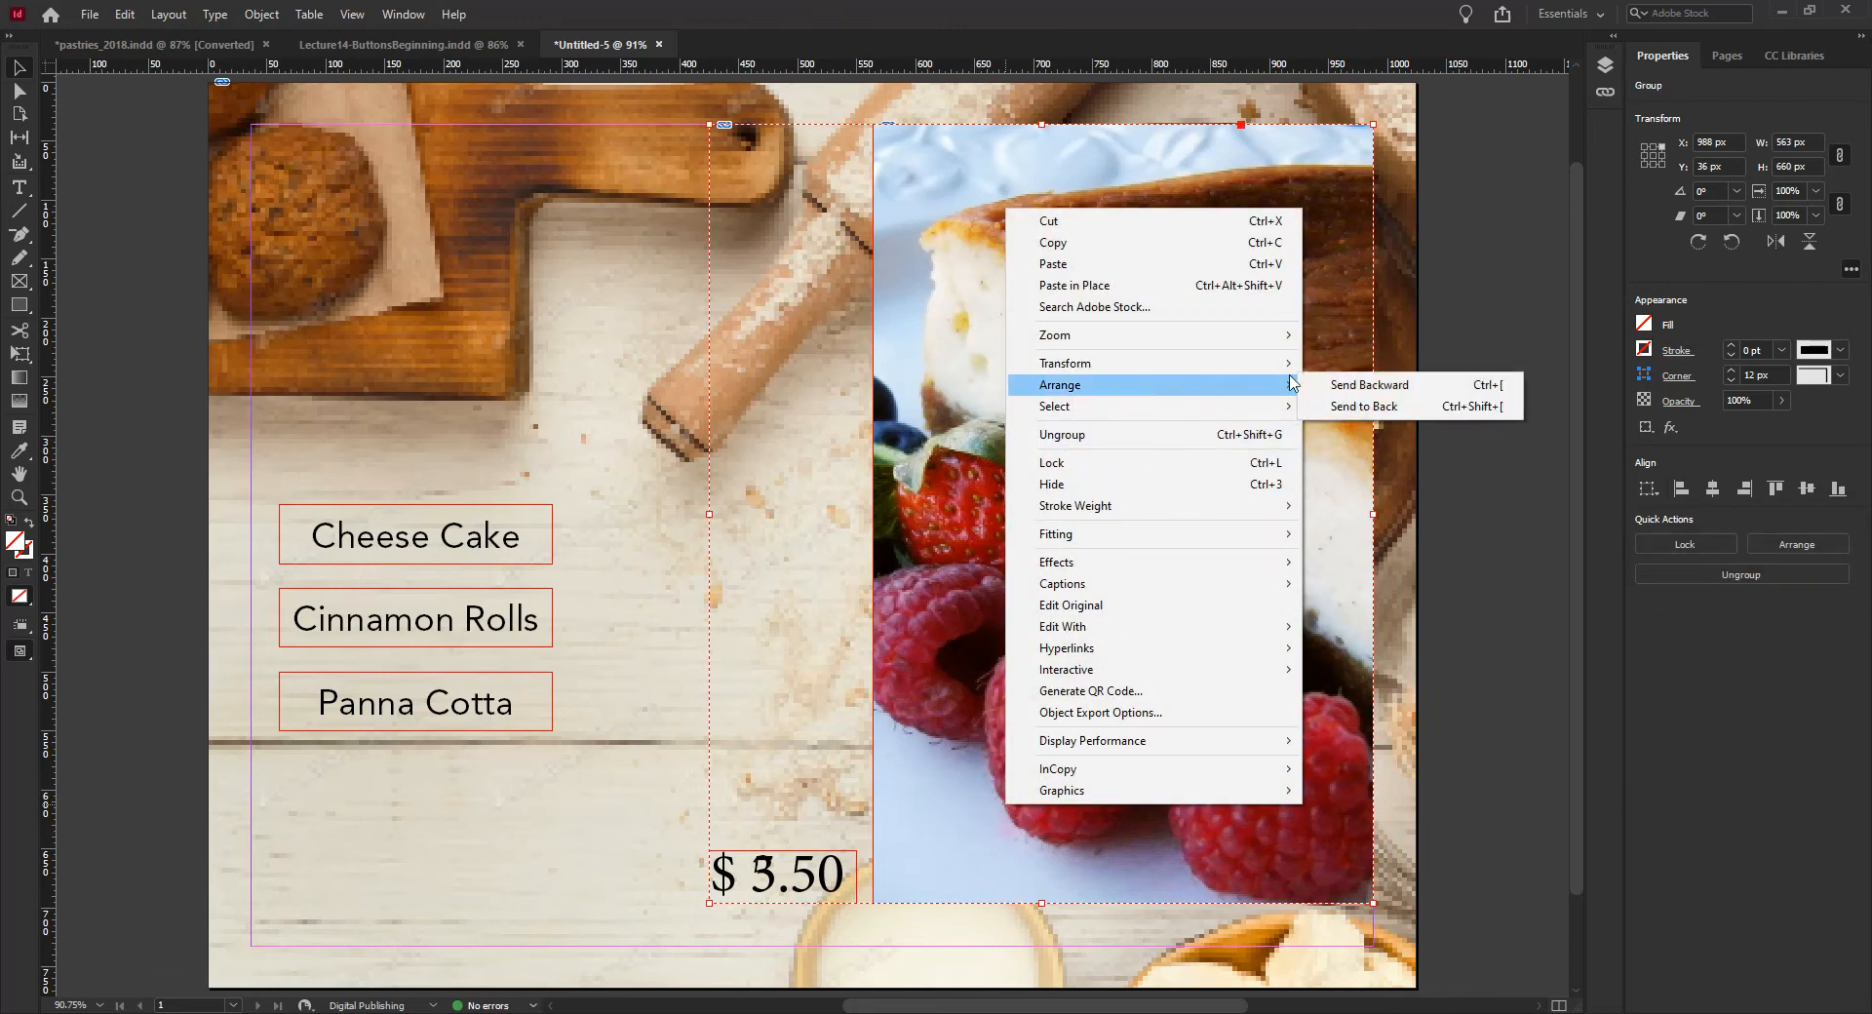
left_click(1420, 384)
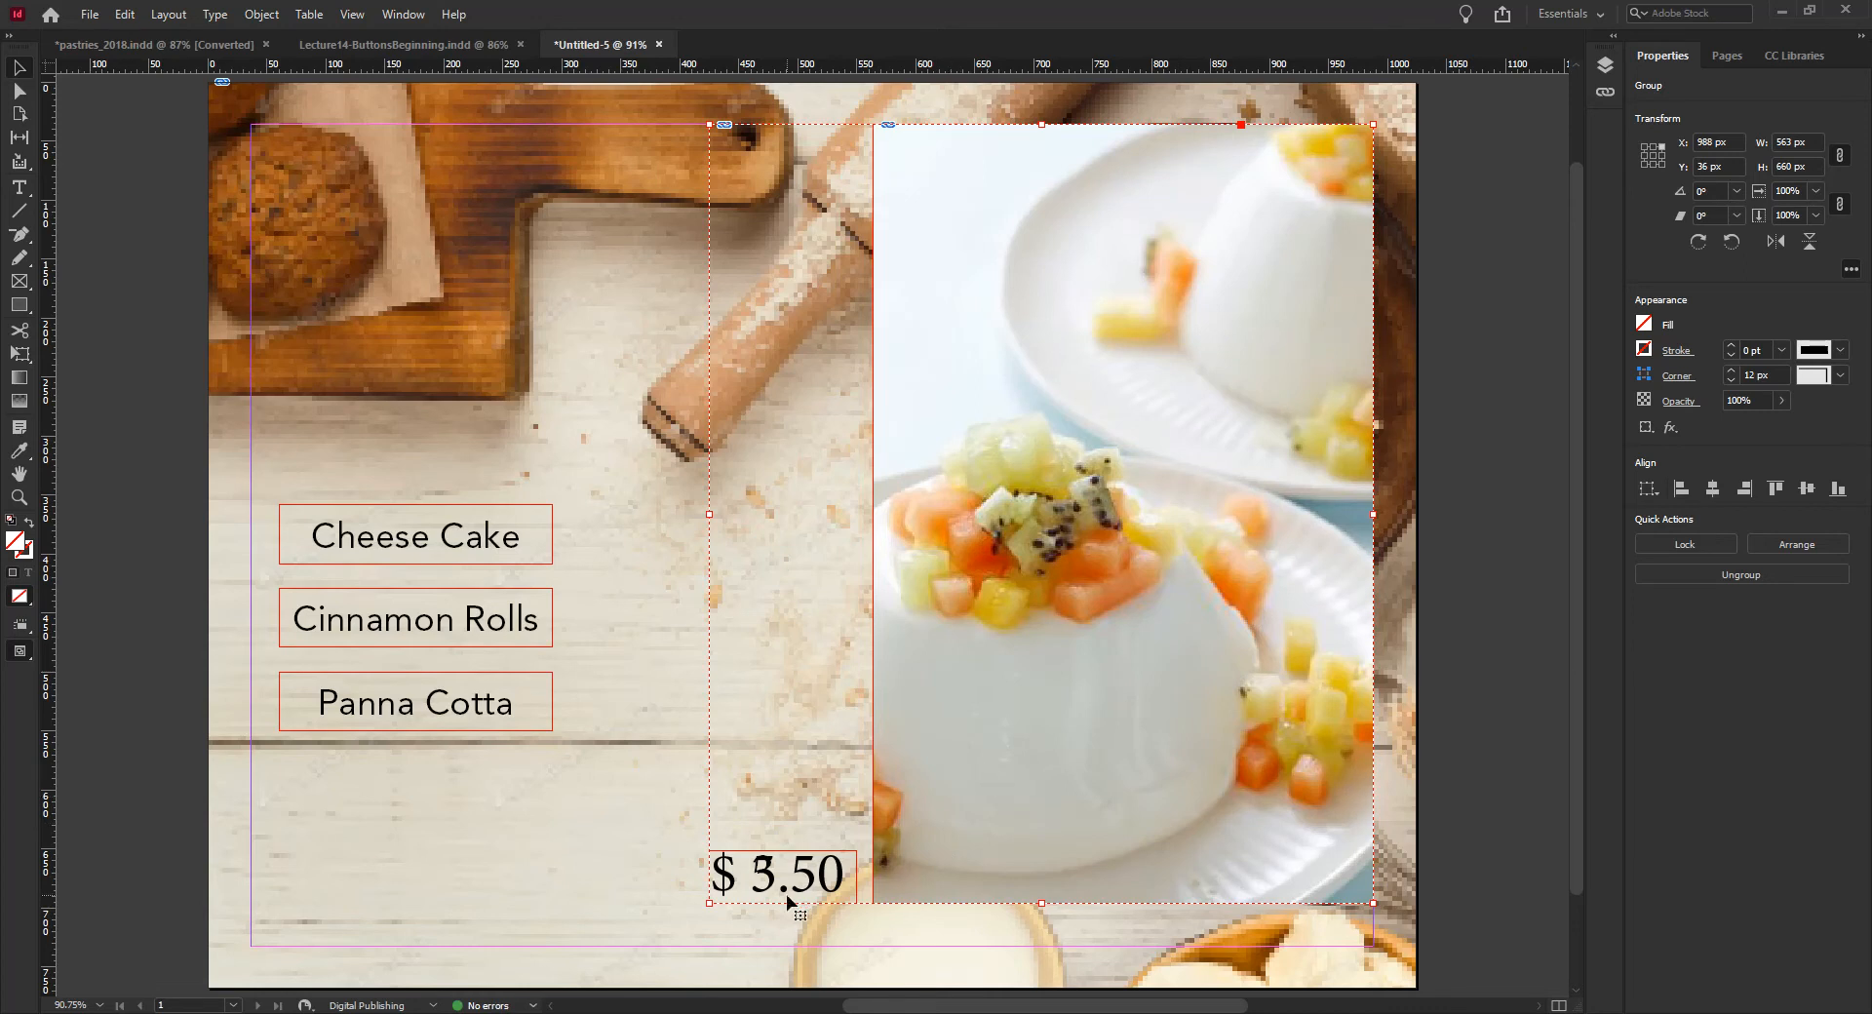
left_click(602, 874)
Step: Paste the price frame in place again beside the panna cotta image and change its text to $ 4.50
left_click(124, 15)
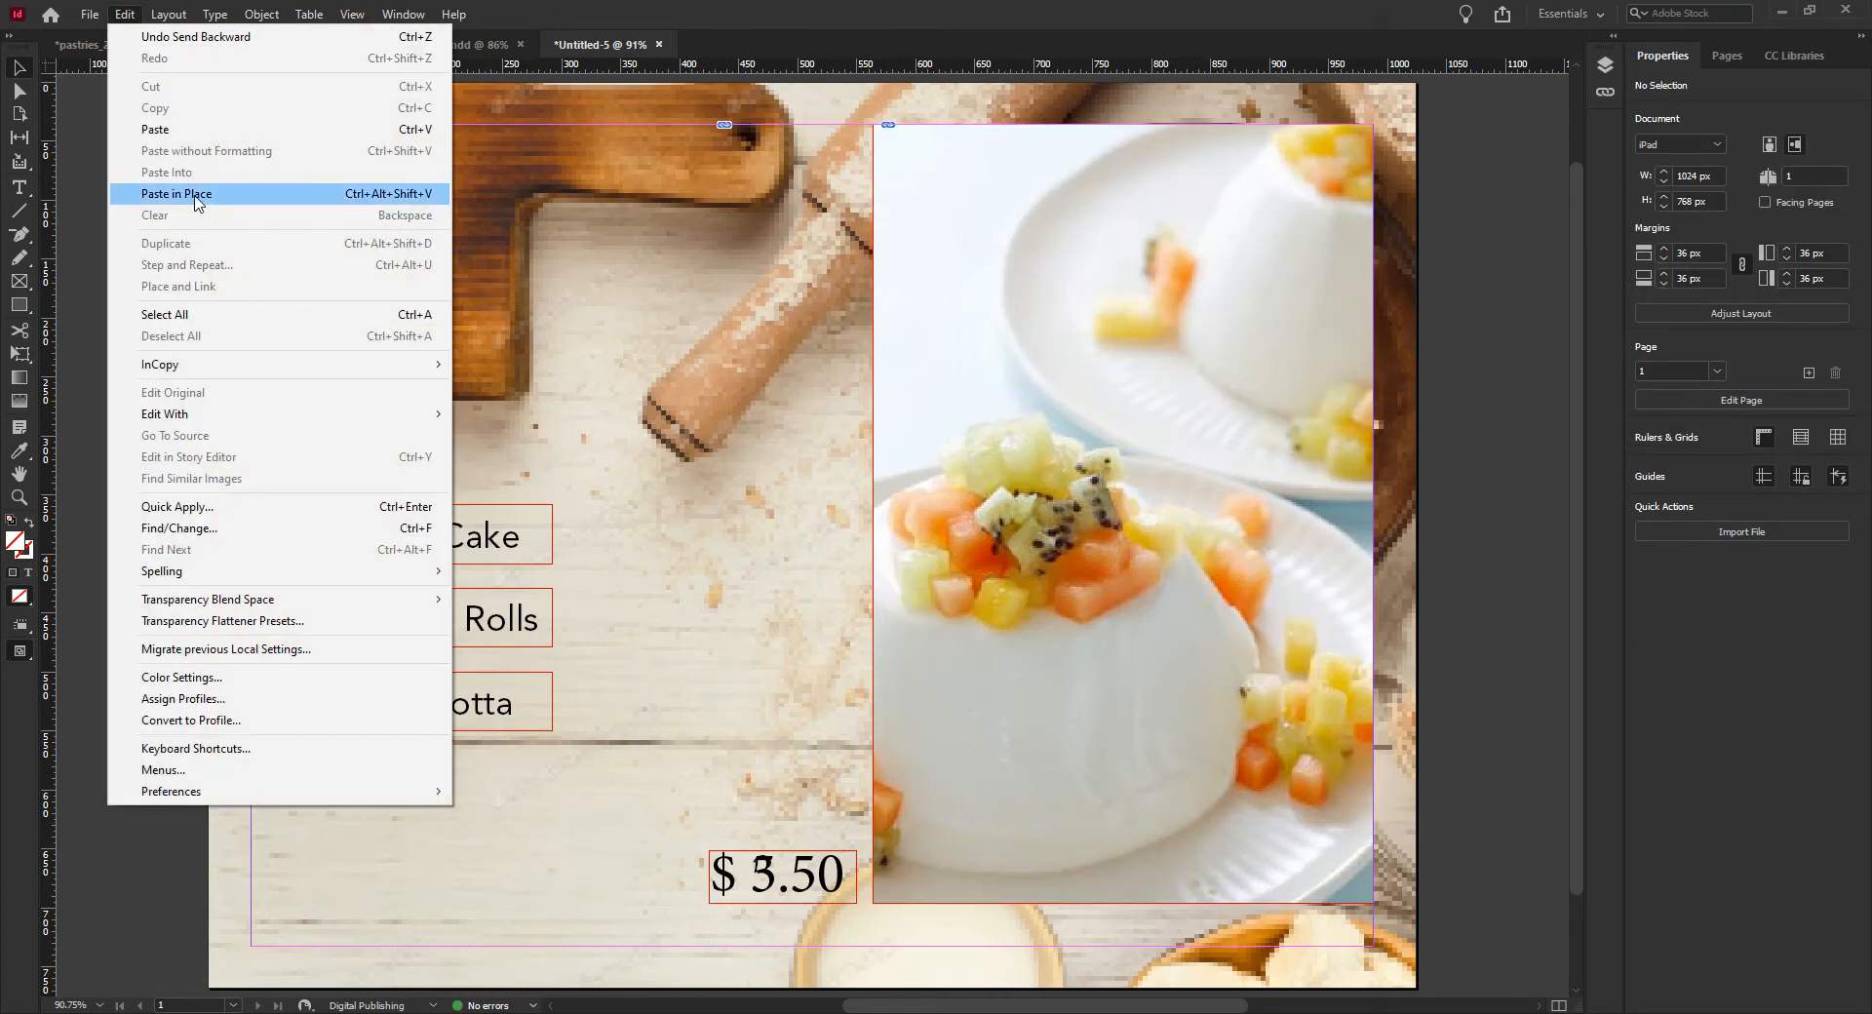
left_click(196, 193)
left_click(817, 877)
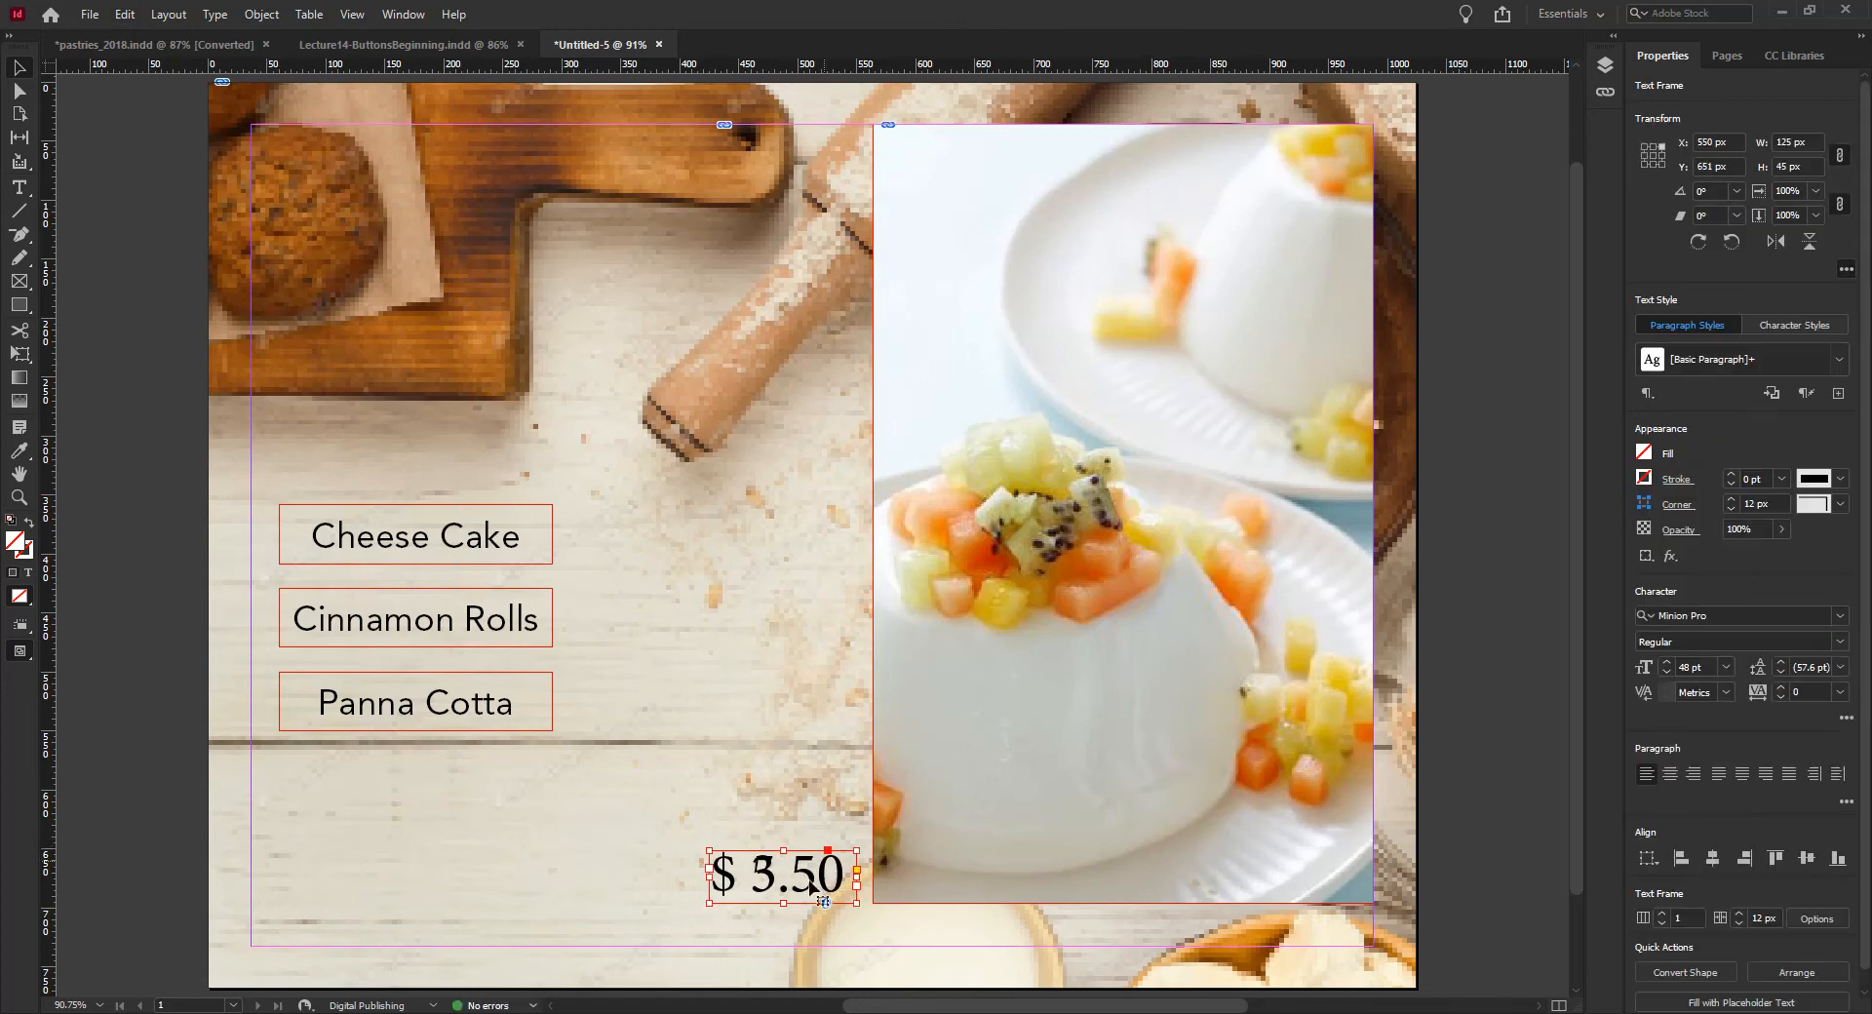
left_click_drag(809, 882, 751, 871)
double_click(767, 886)
type("4")
left_click(18, 67)
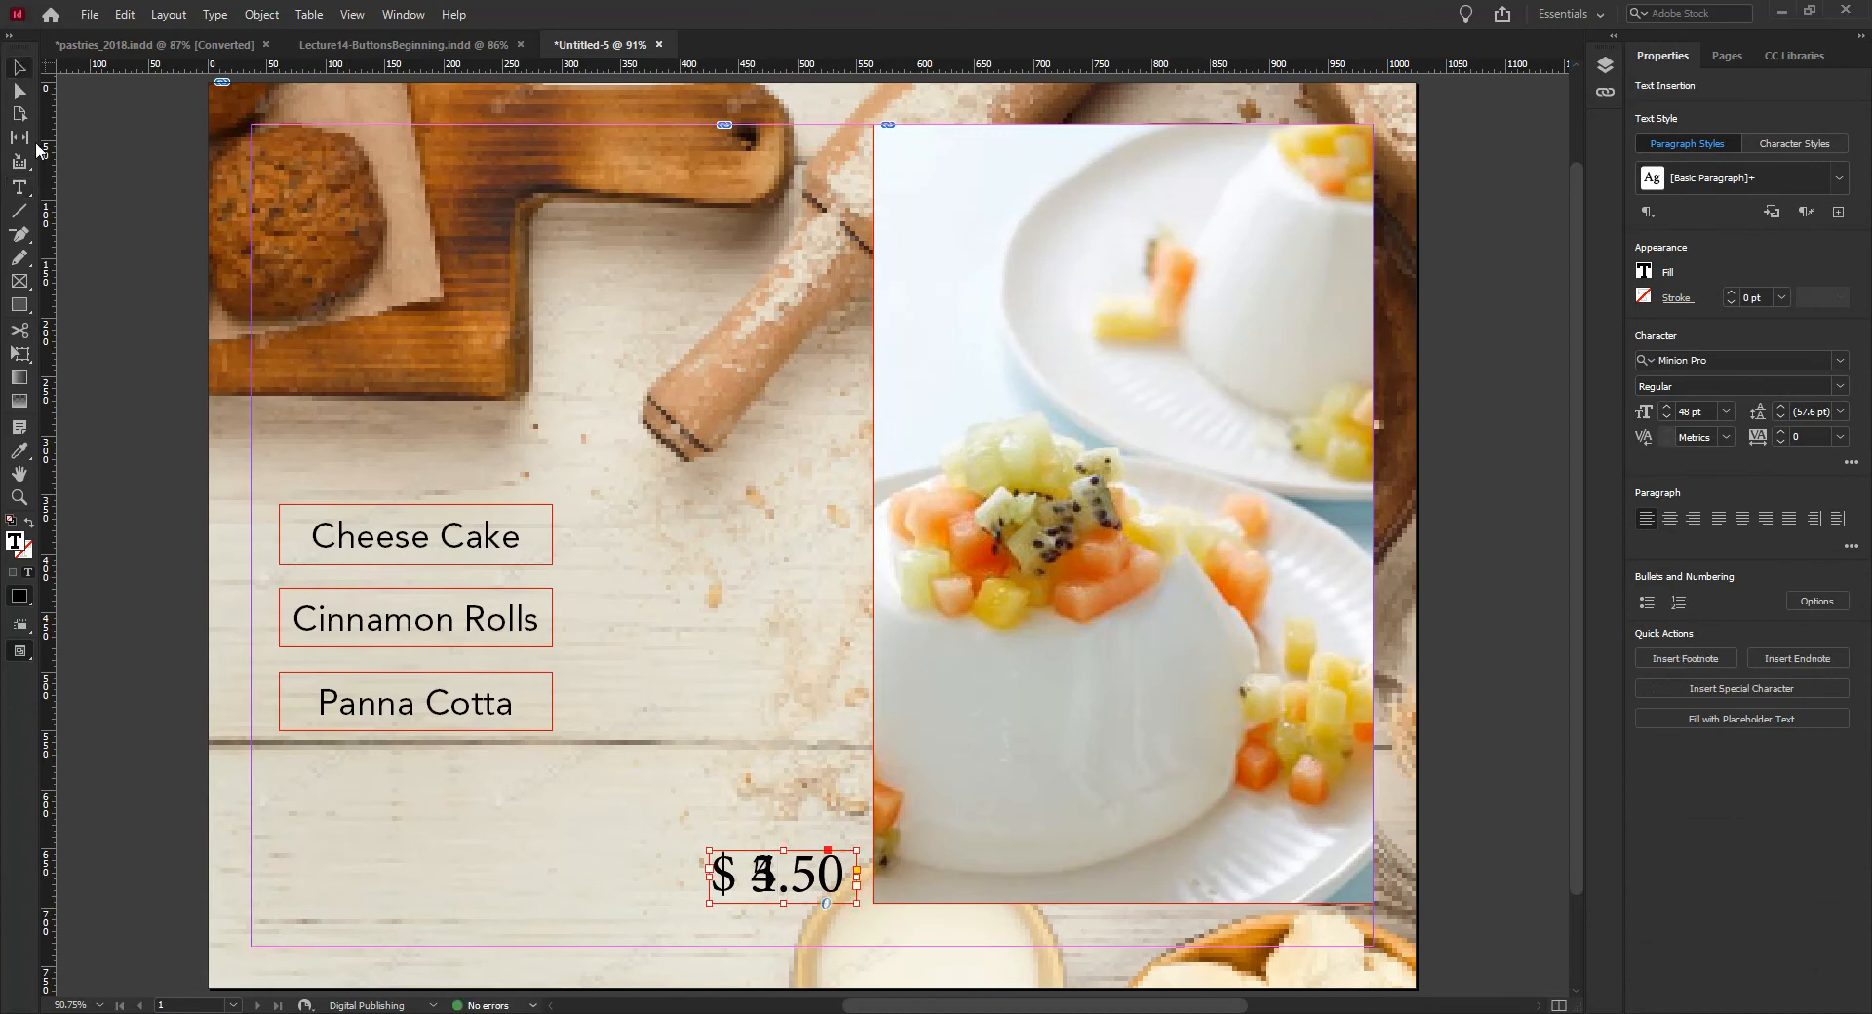
Step: Group the $ 4.50 price with the panna cotta image, try moving the group over the labels, and undo the move
left_click(1055, 804)
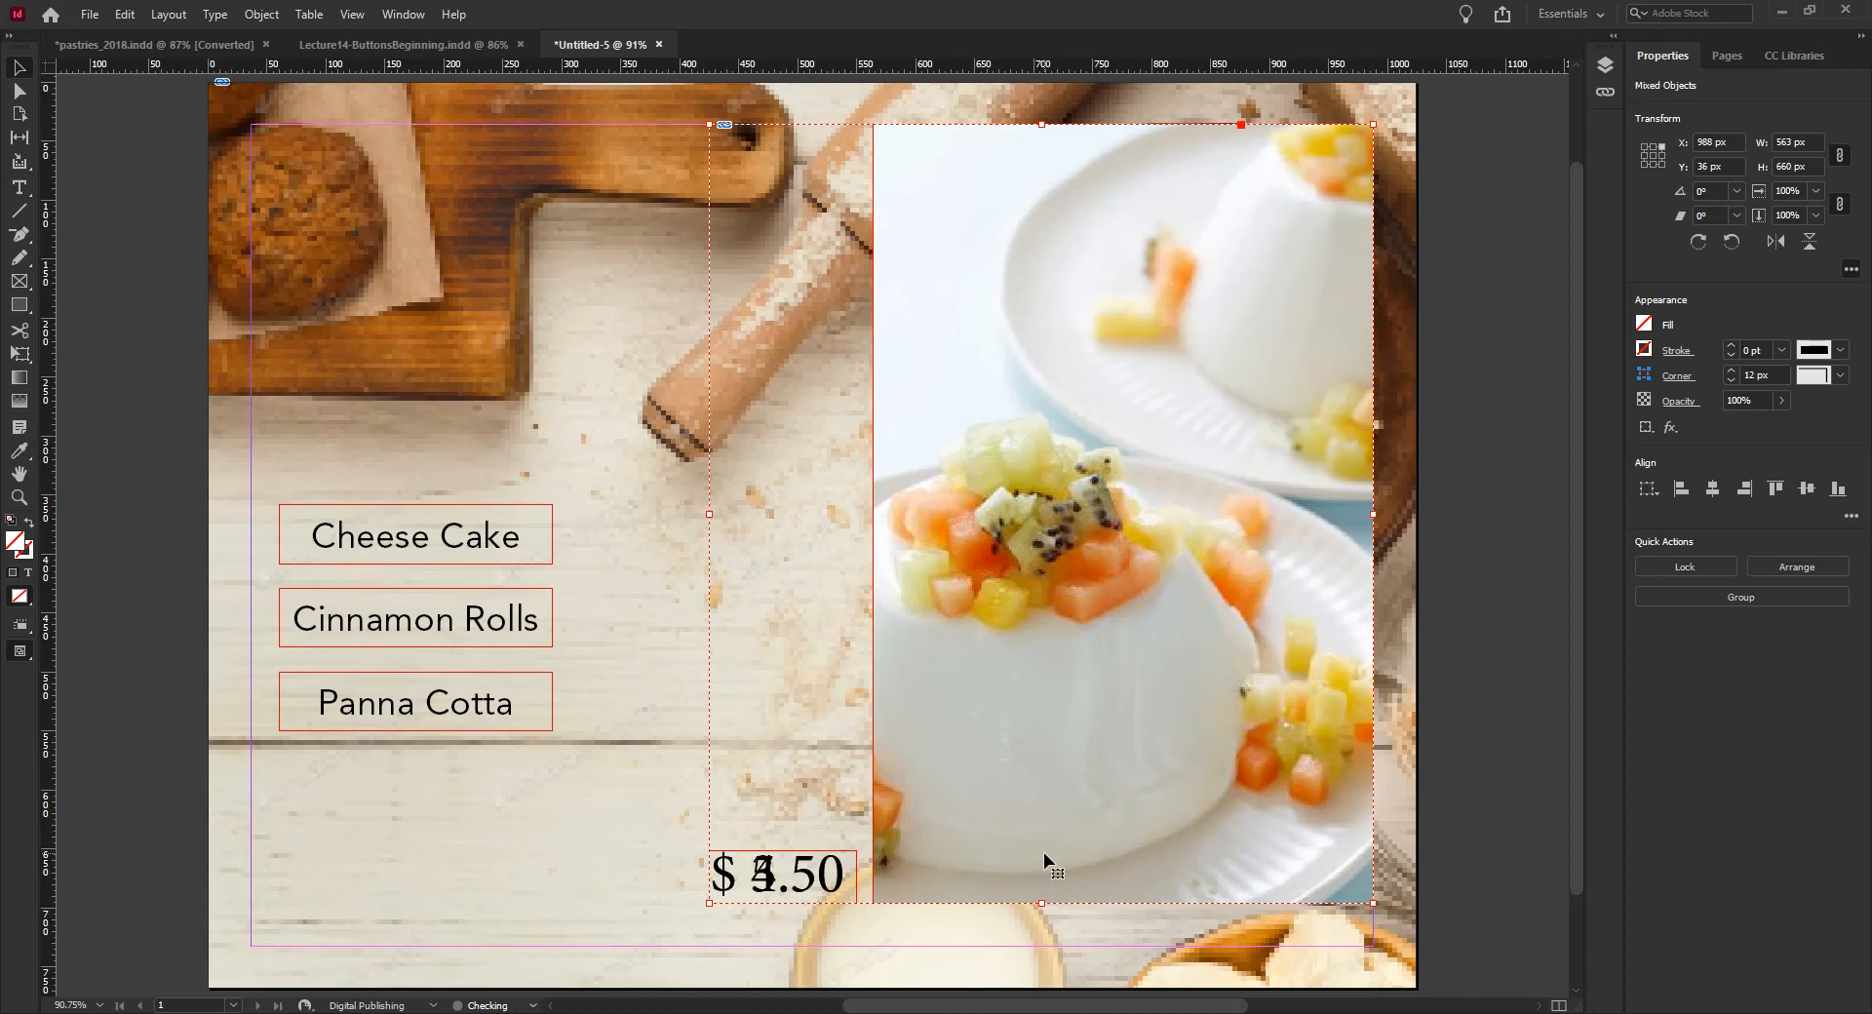
left_click_drag(991, 678, 495, 684)
left_click(831, 862)
key("ctrl+z")
key("ctrl+z")
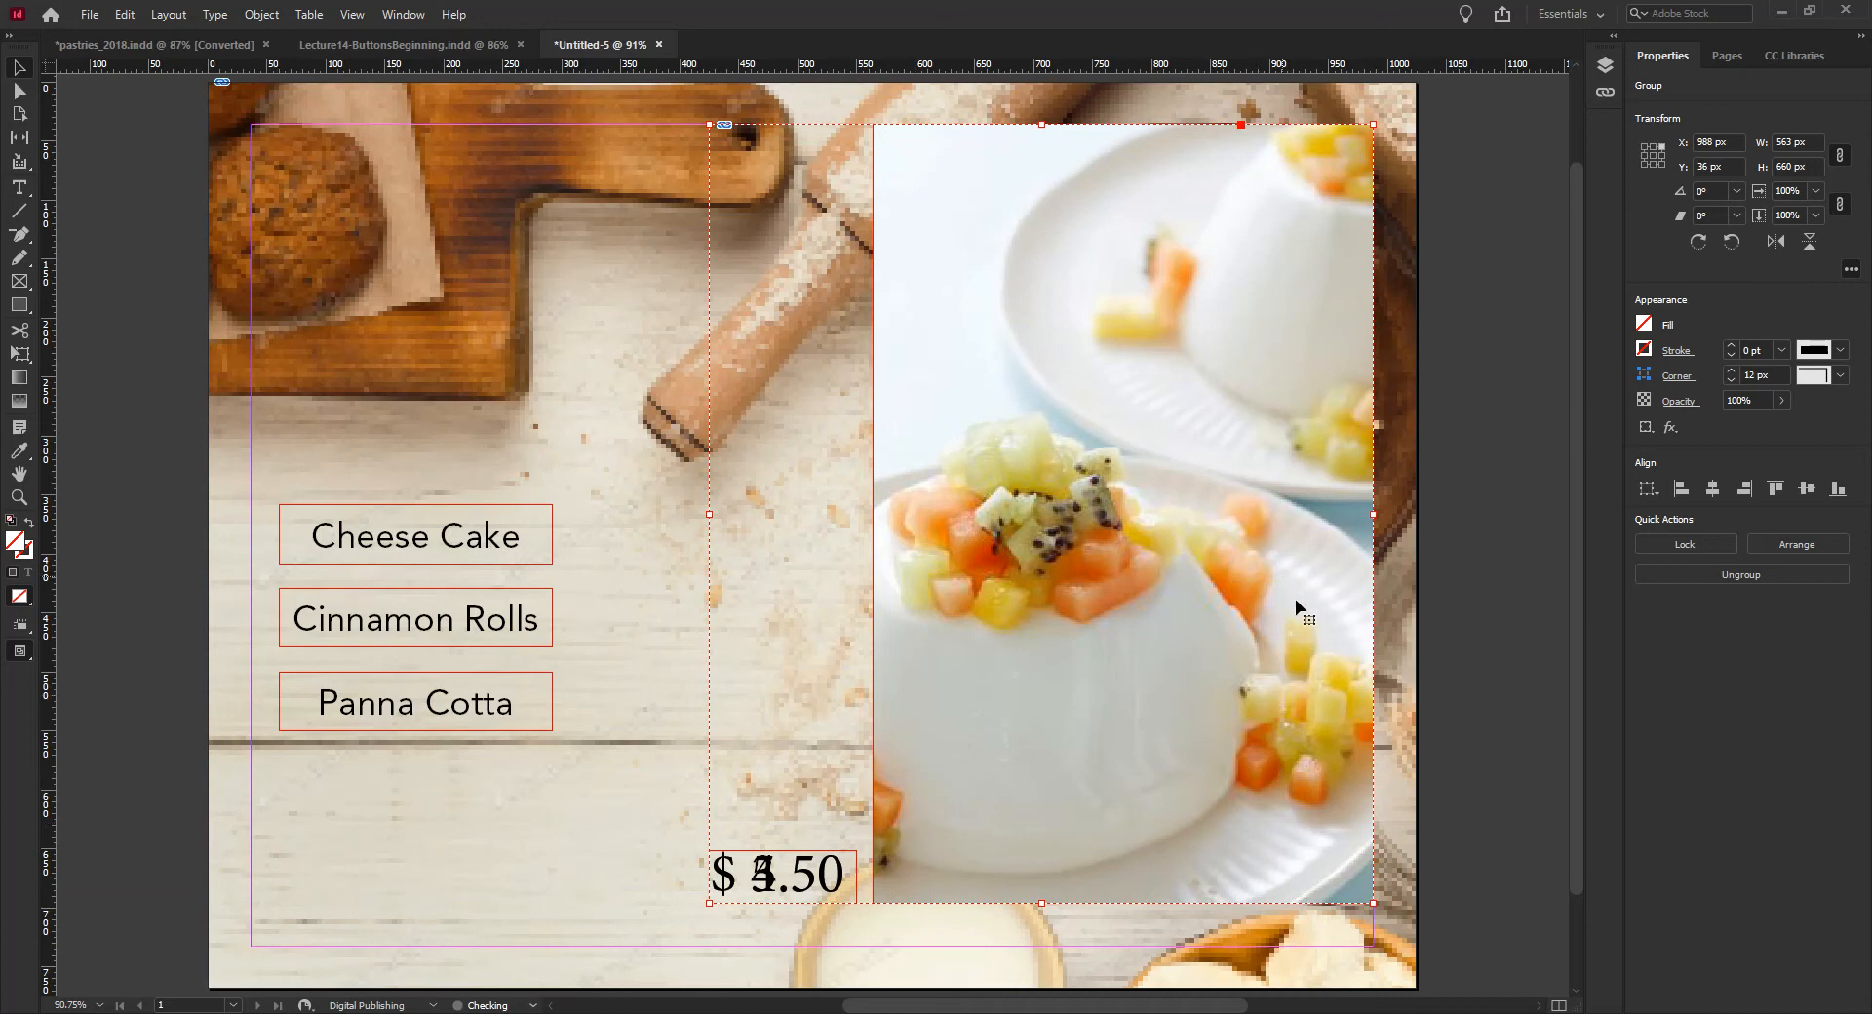
left_click(125, 655)
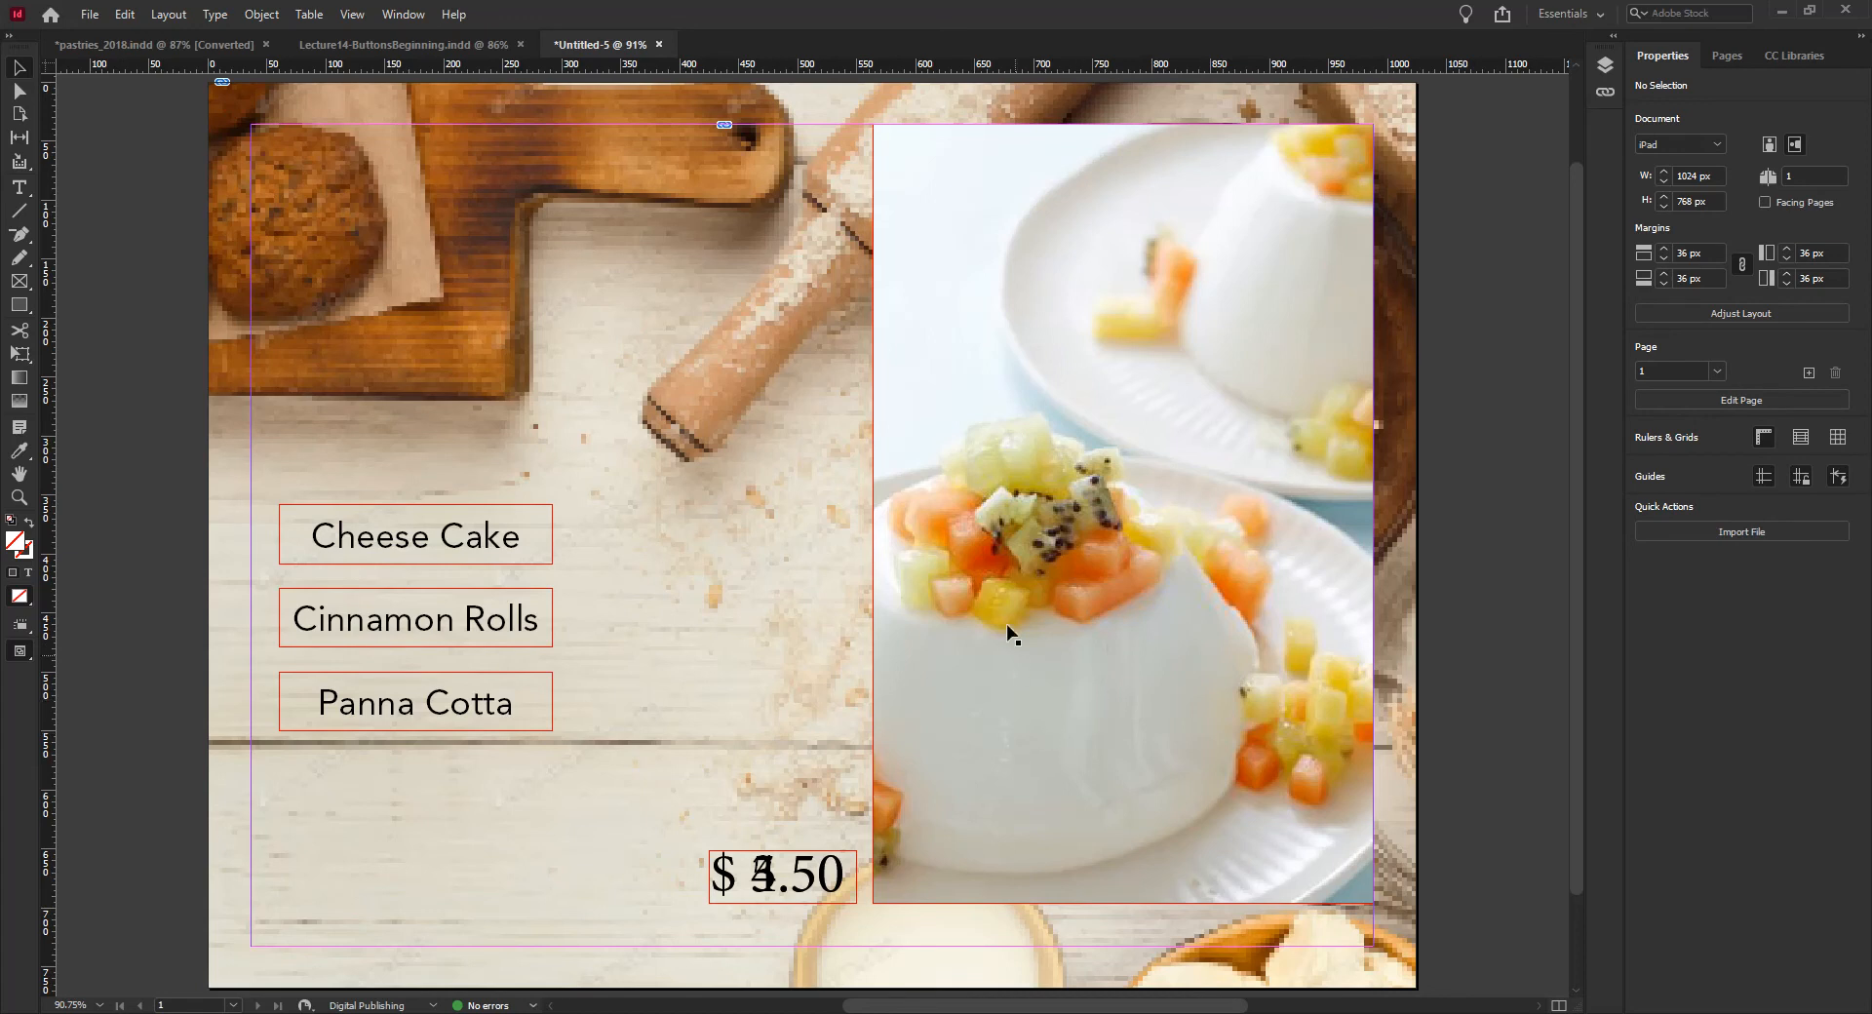
Step: Switch to the Digital Publishing workspace and display the document's layers
left_click(1035, 319)
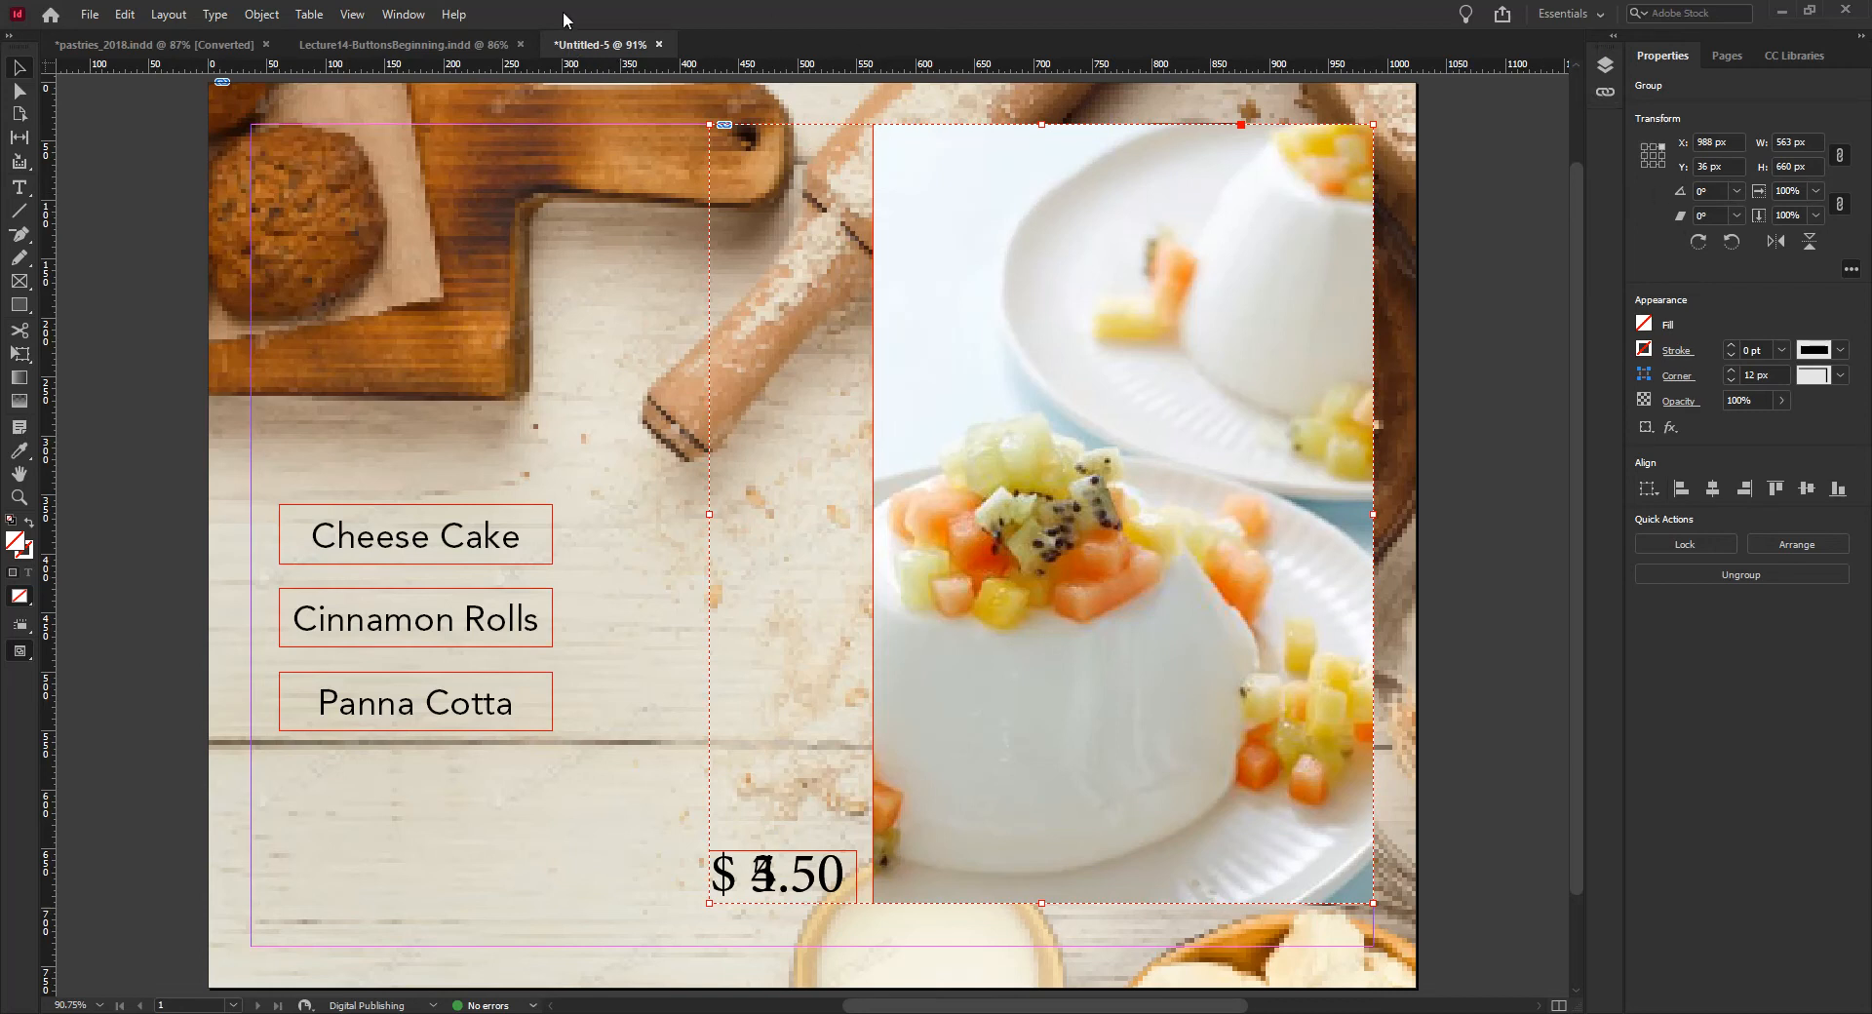
left_click(404, 15)
mouse_move(435, 60)
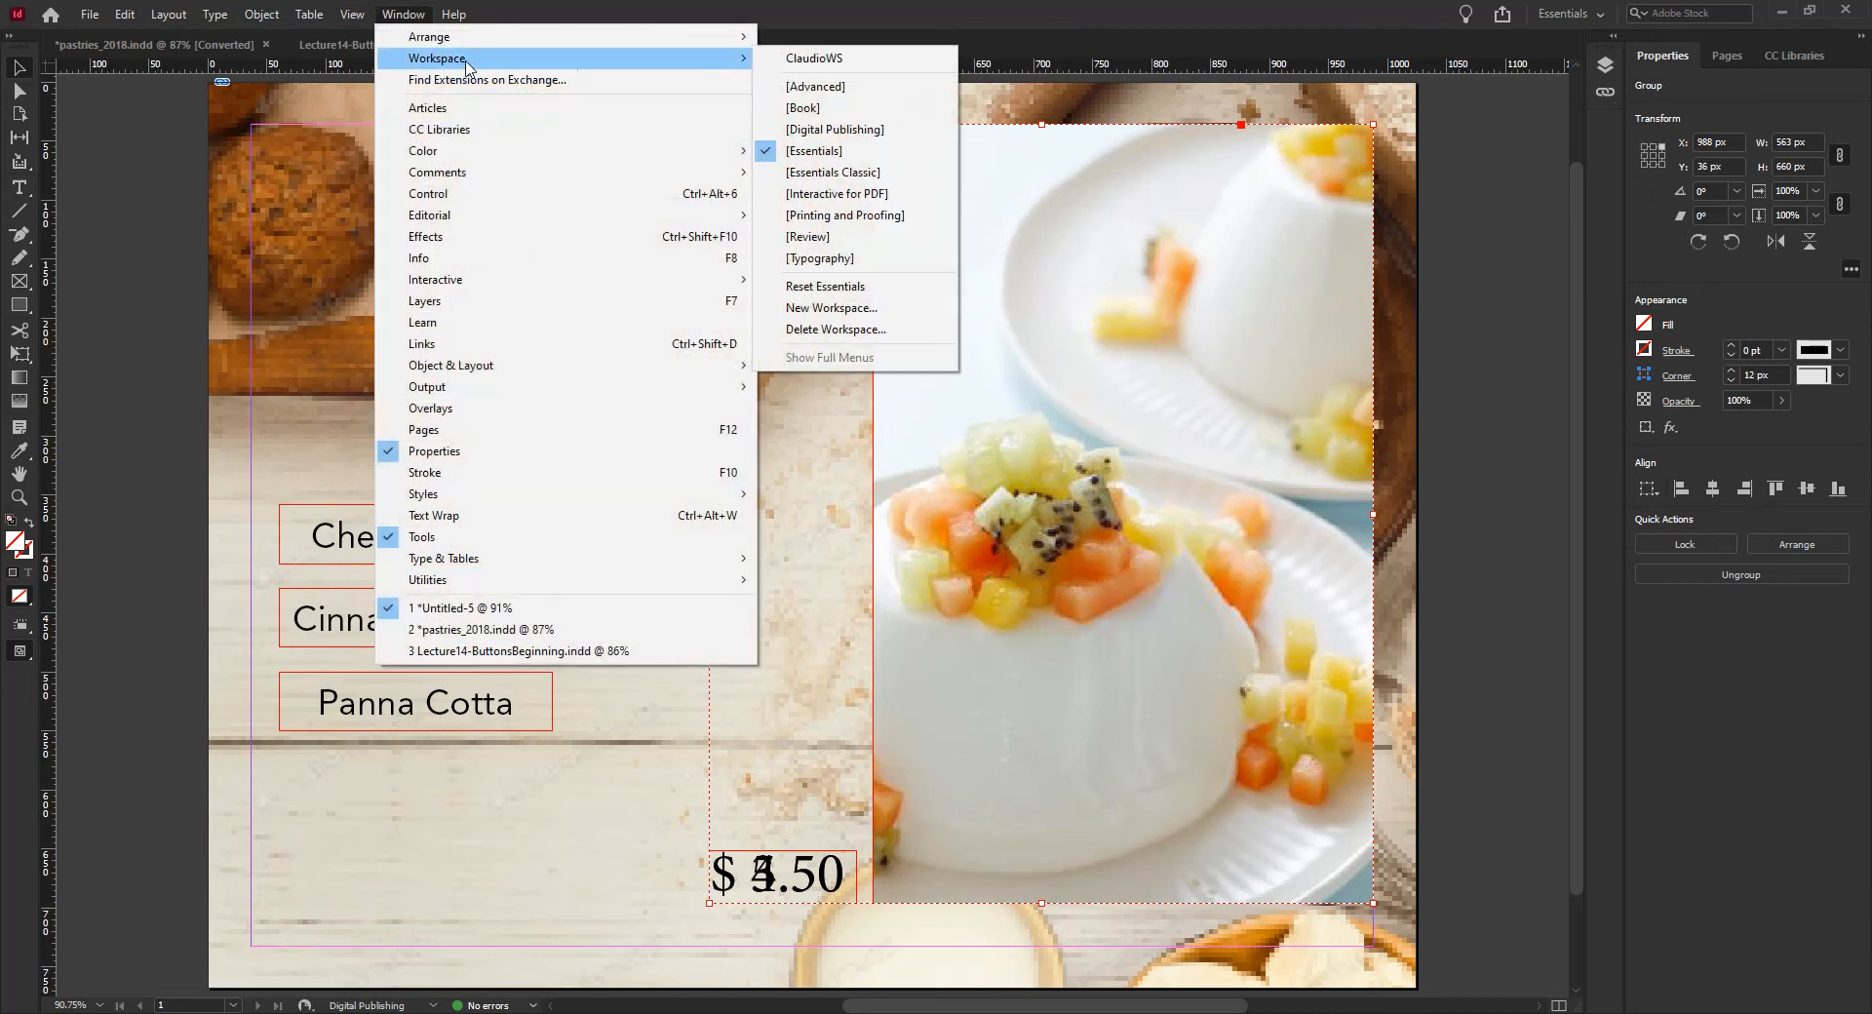
left_click(828, 134)
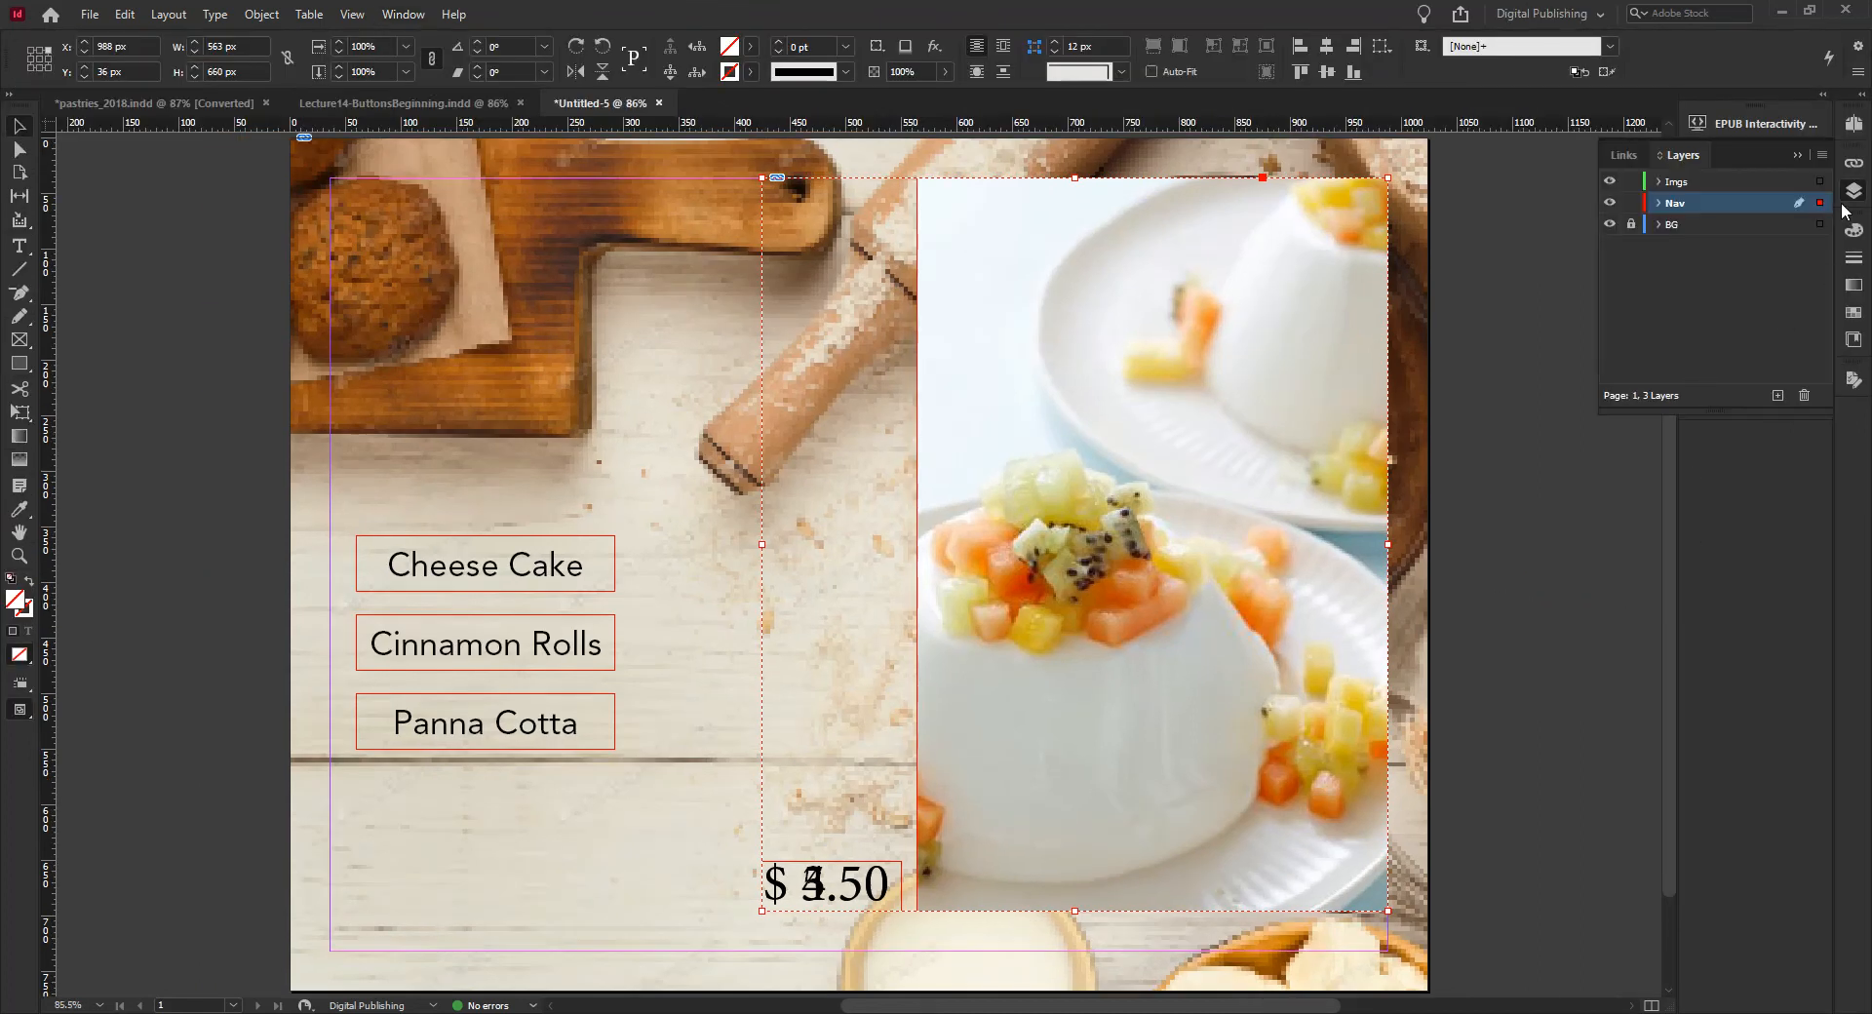
left_click(1855, 195)
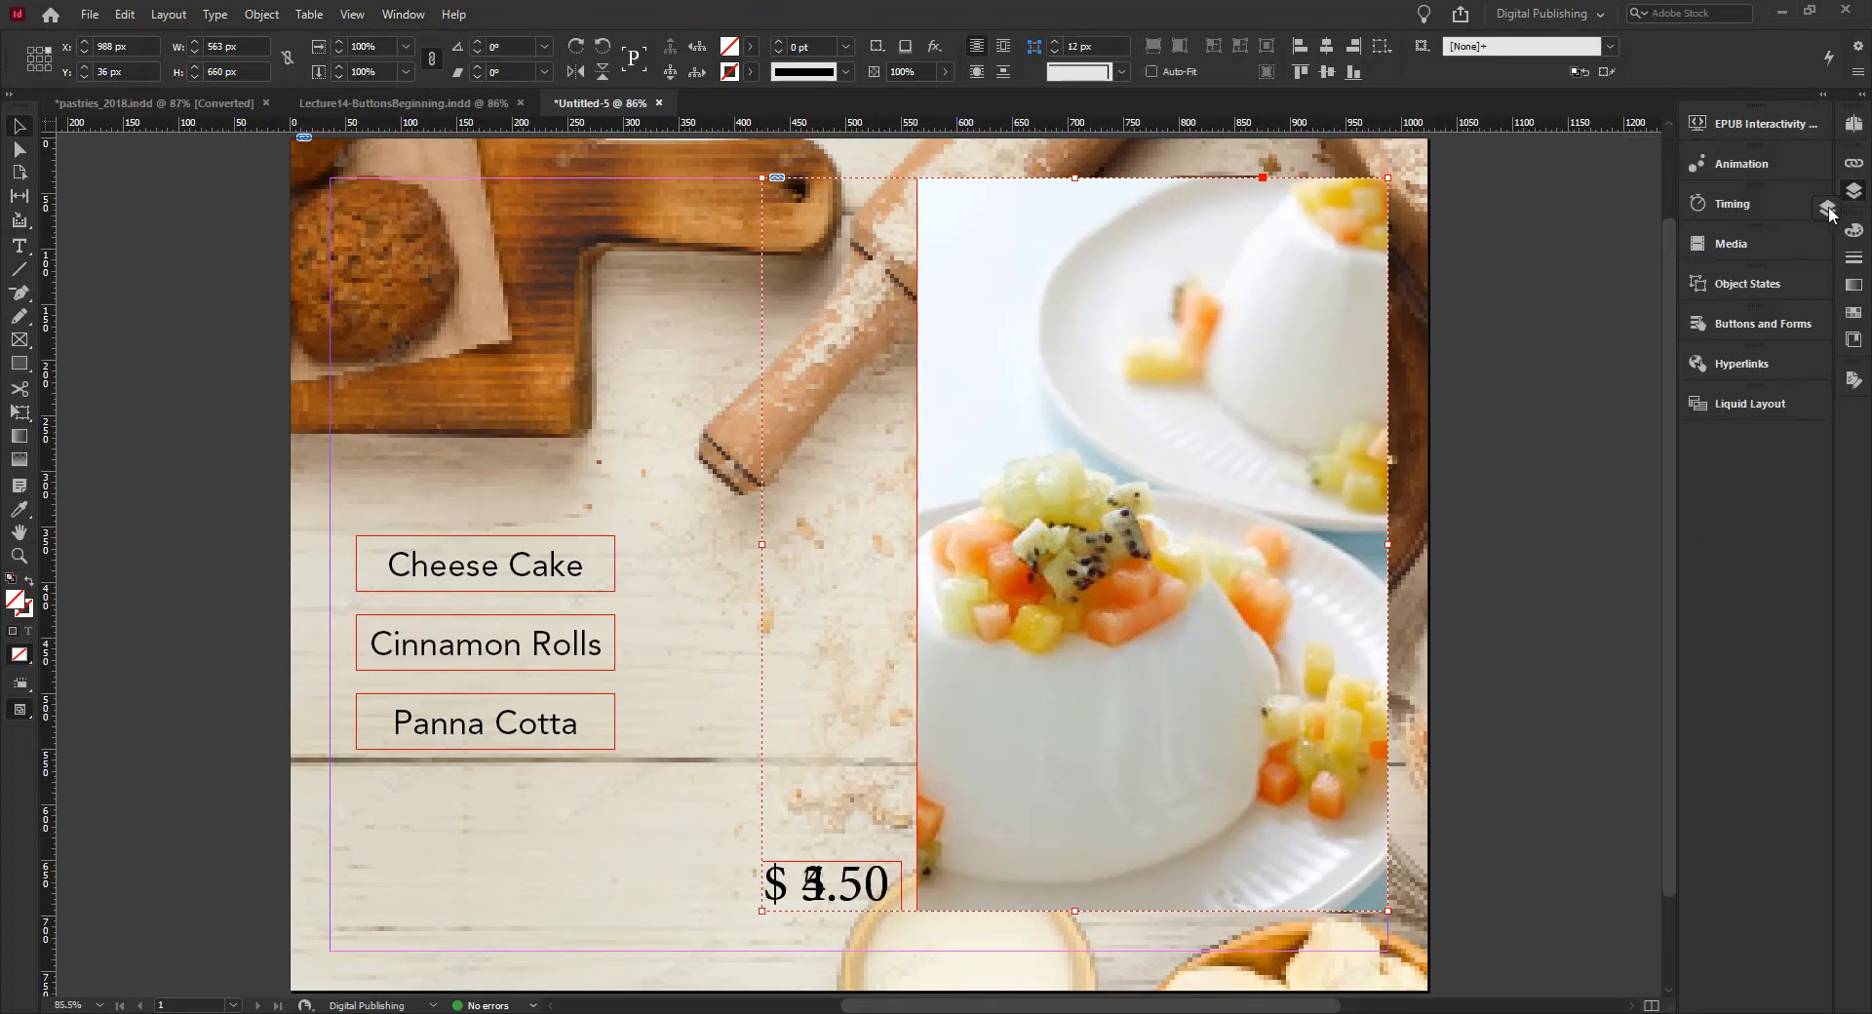
left_click(1855, 195)
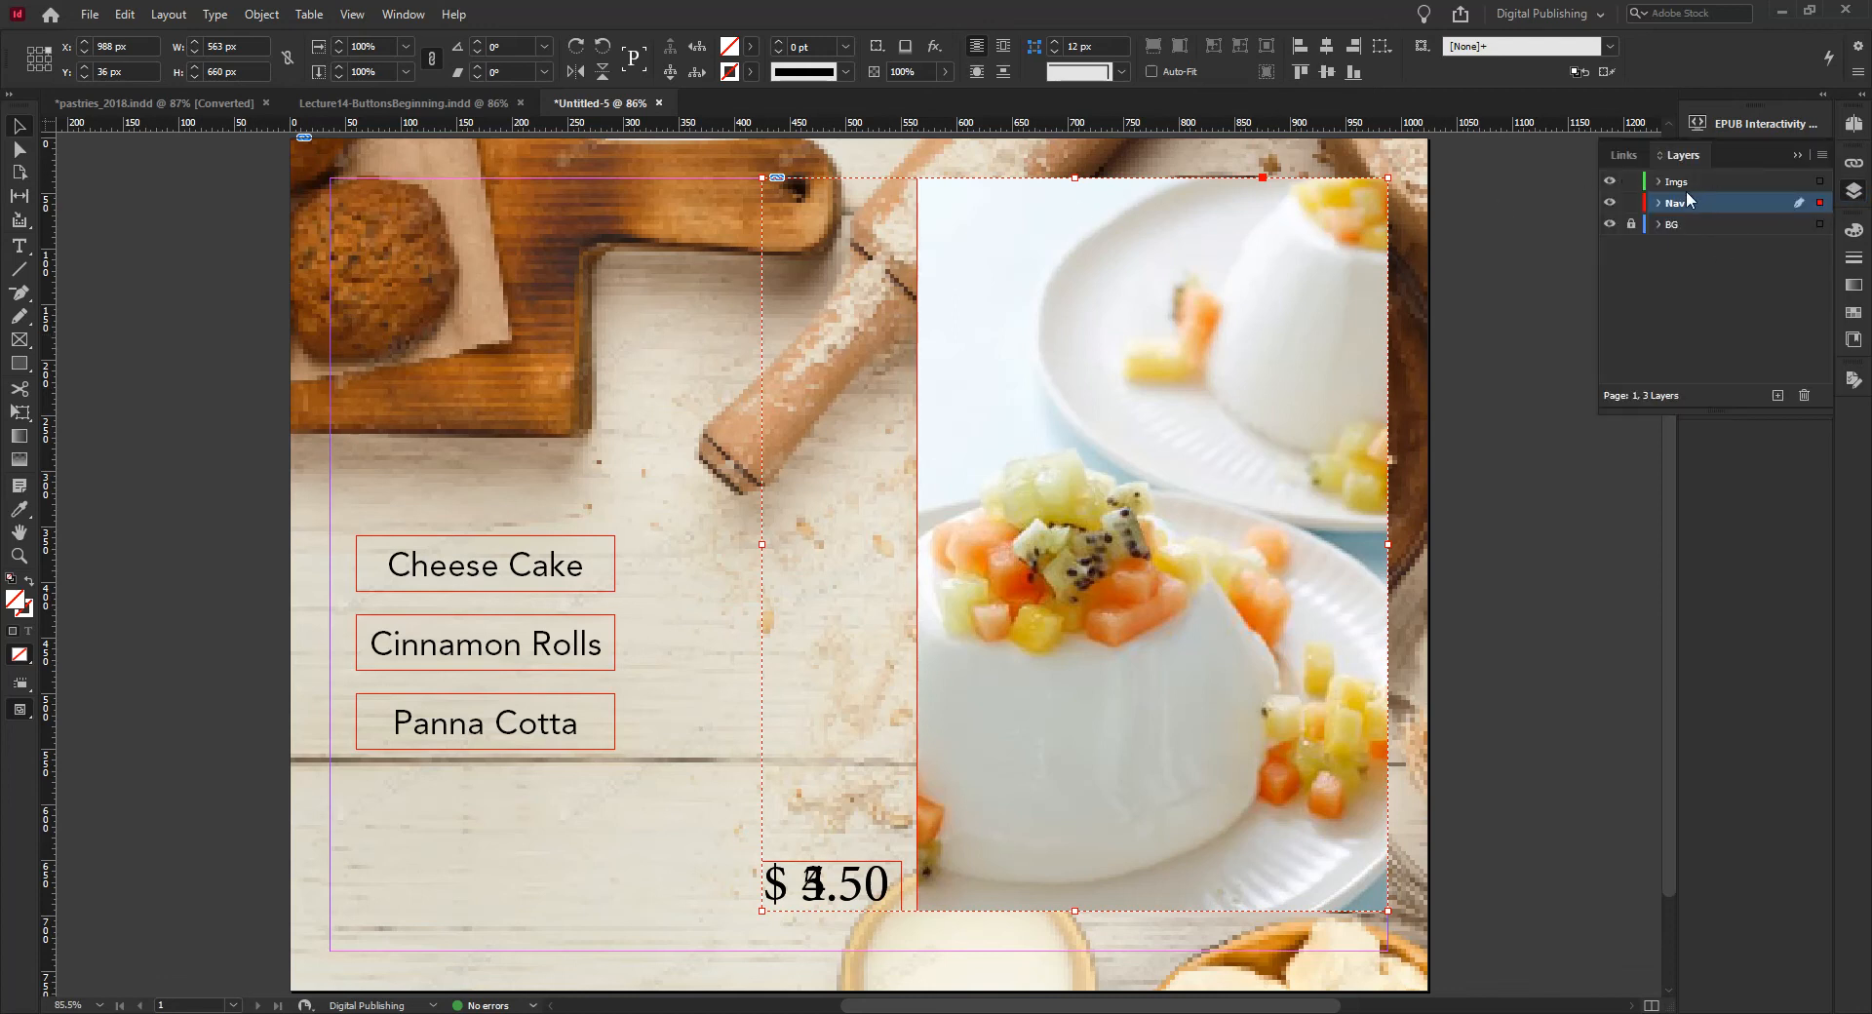
Step: Move all three image-and-price groups from the Nav layer to the Imgs layer, and toggle that layer's visibility to check them
left_click(1447, 225)
left_click_drag(1443, 164, 1068, 922)
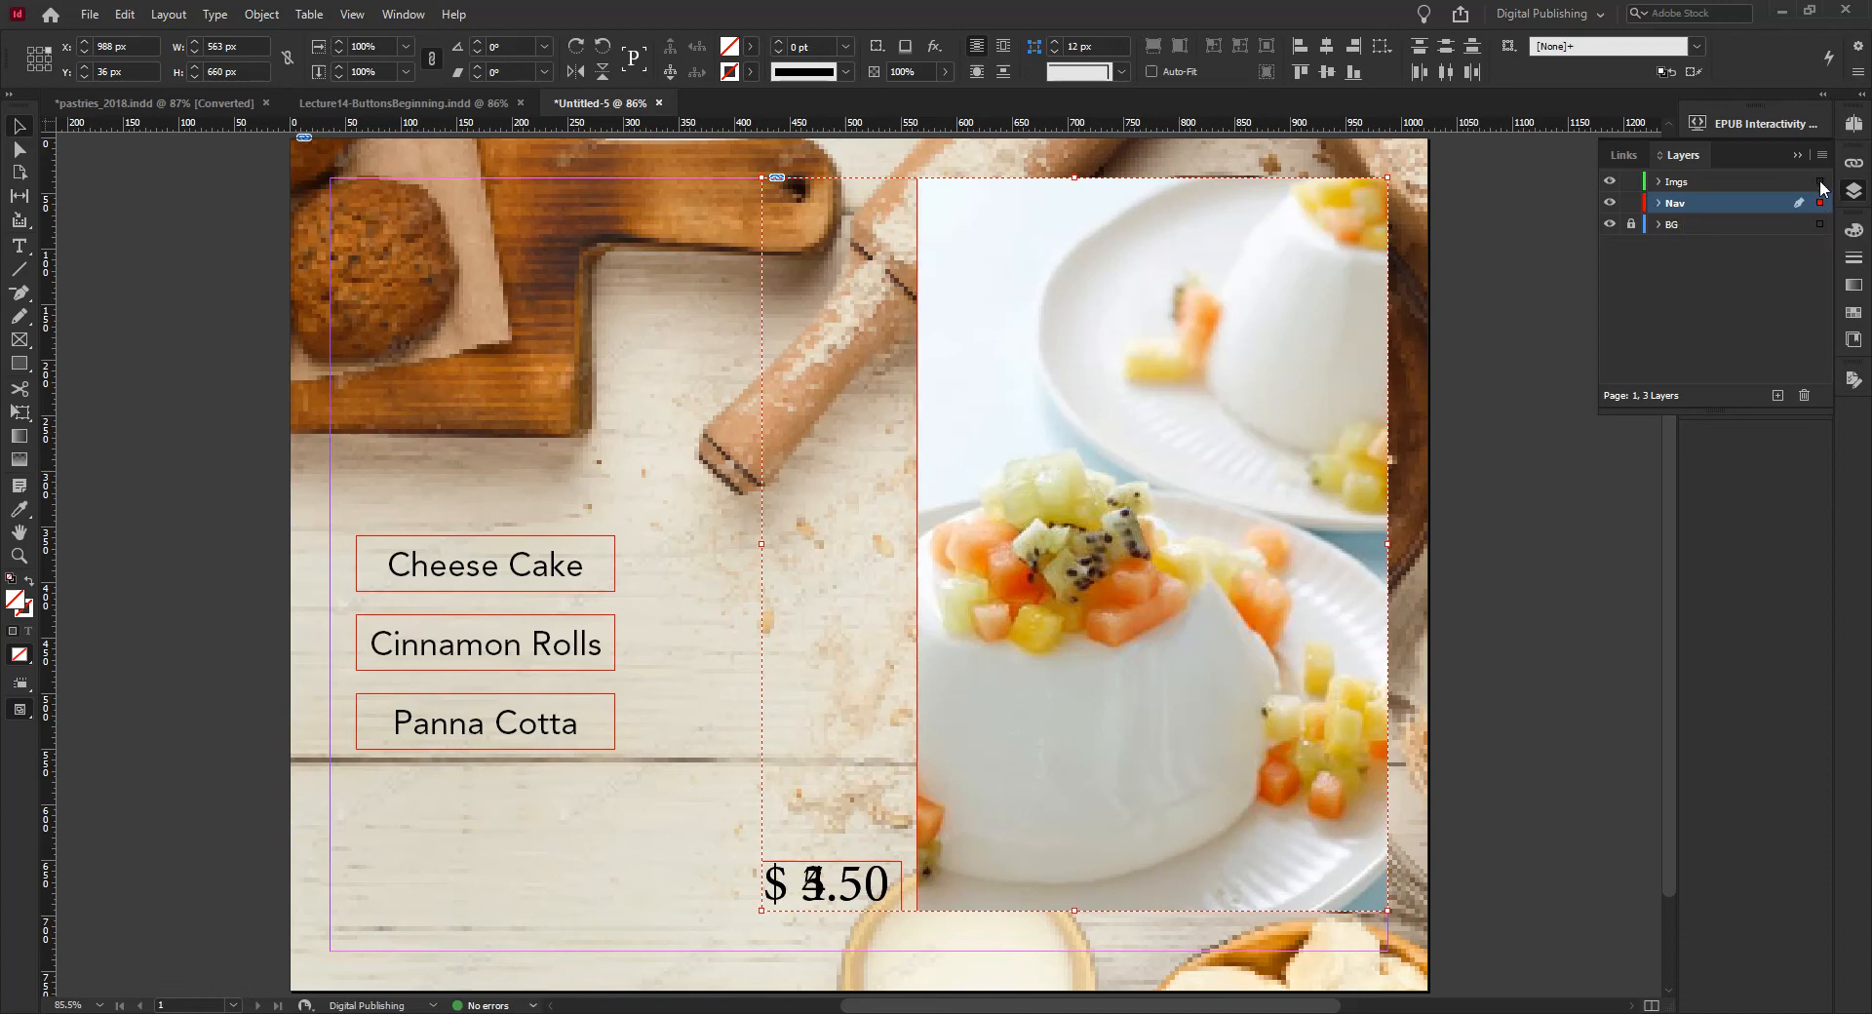
left_click_drag(1819, 186, 1813, 190)
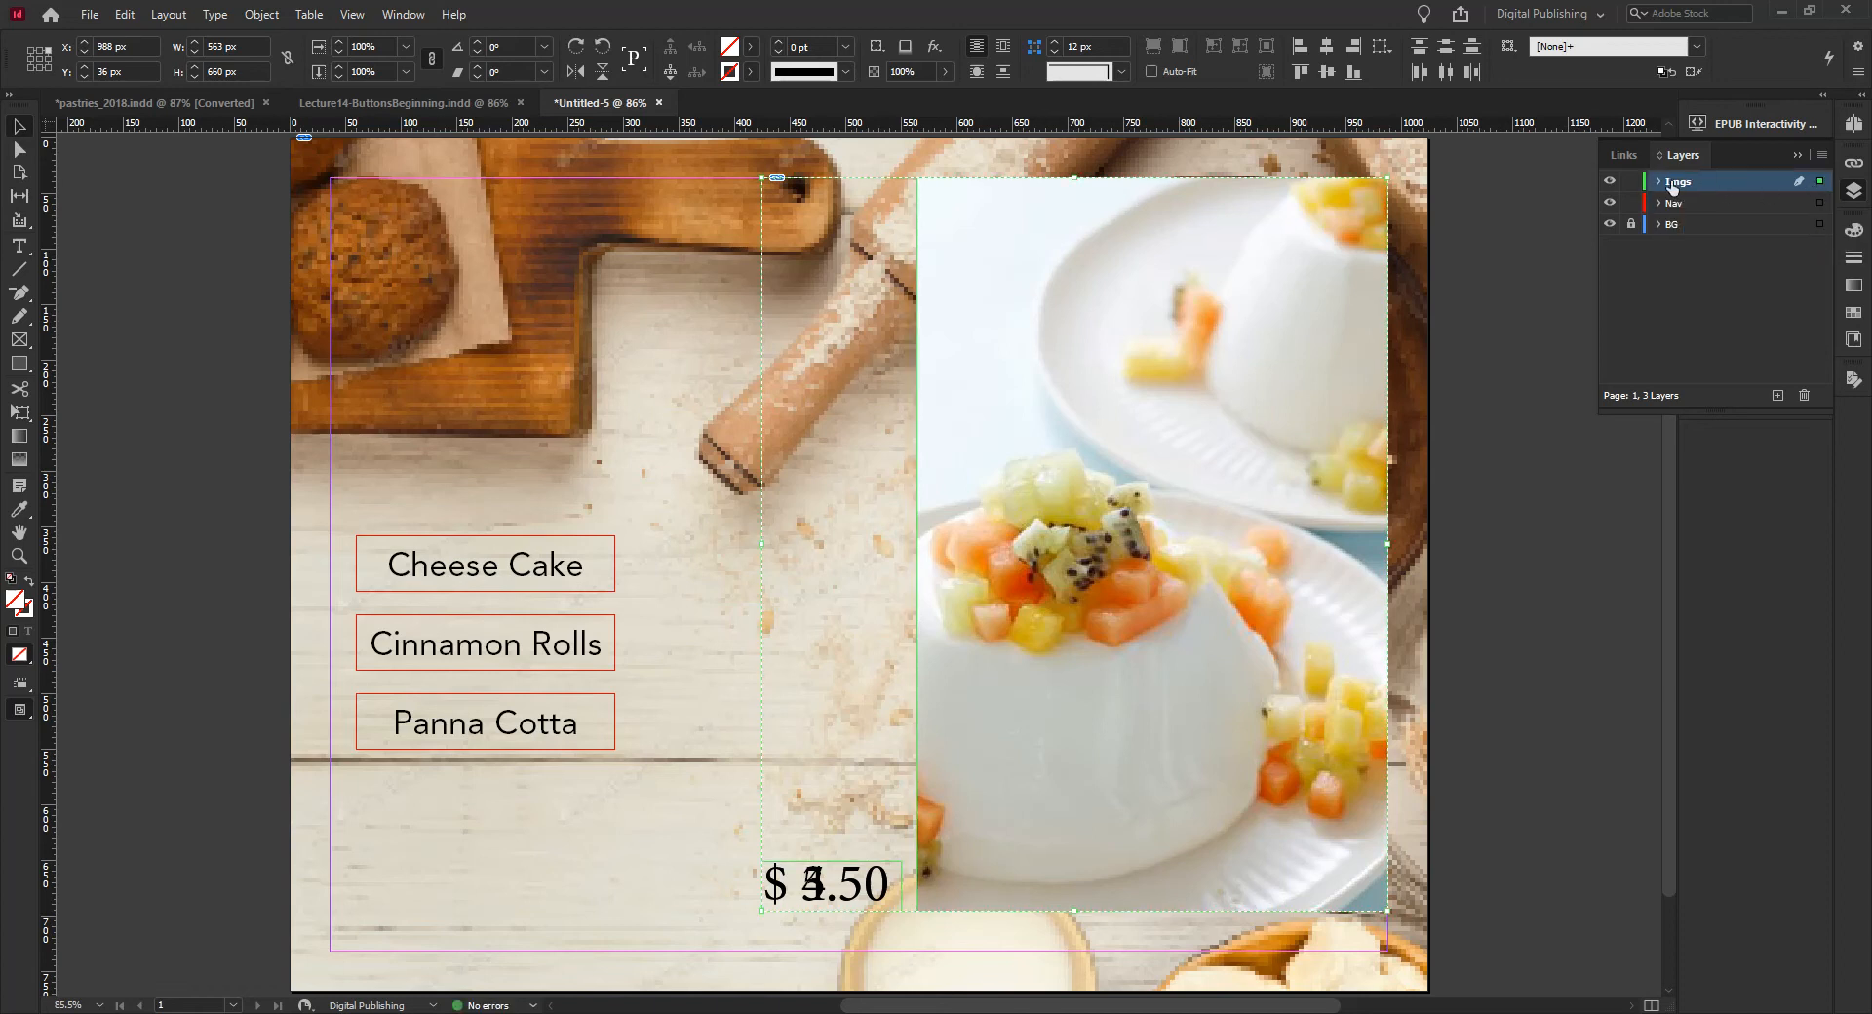
left_click(1610, 181)
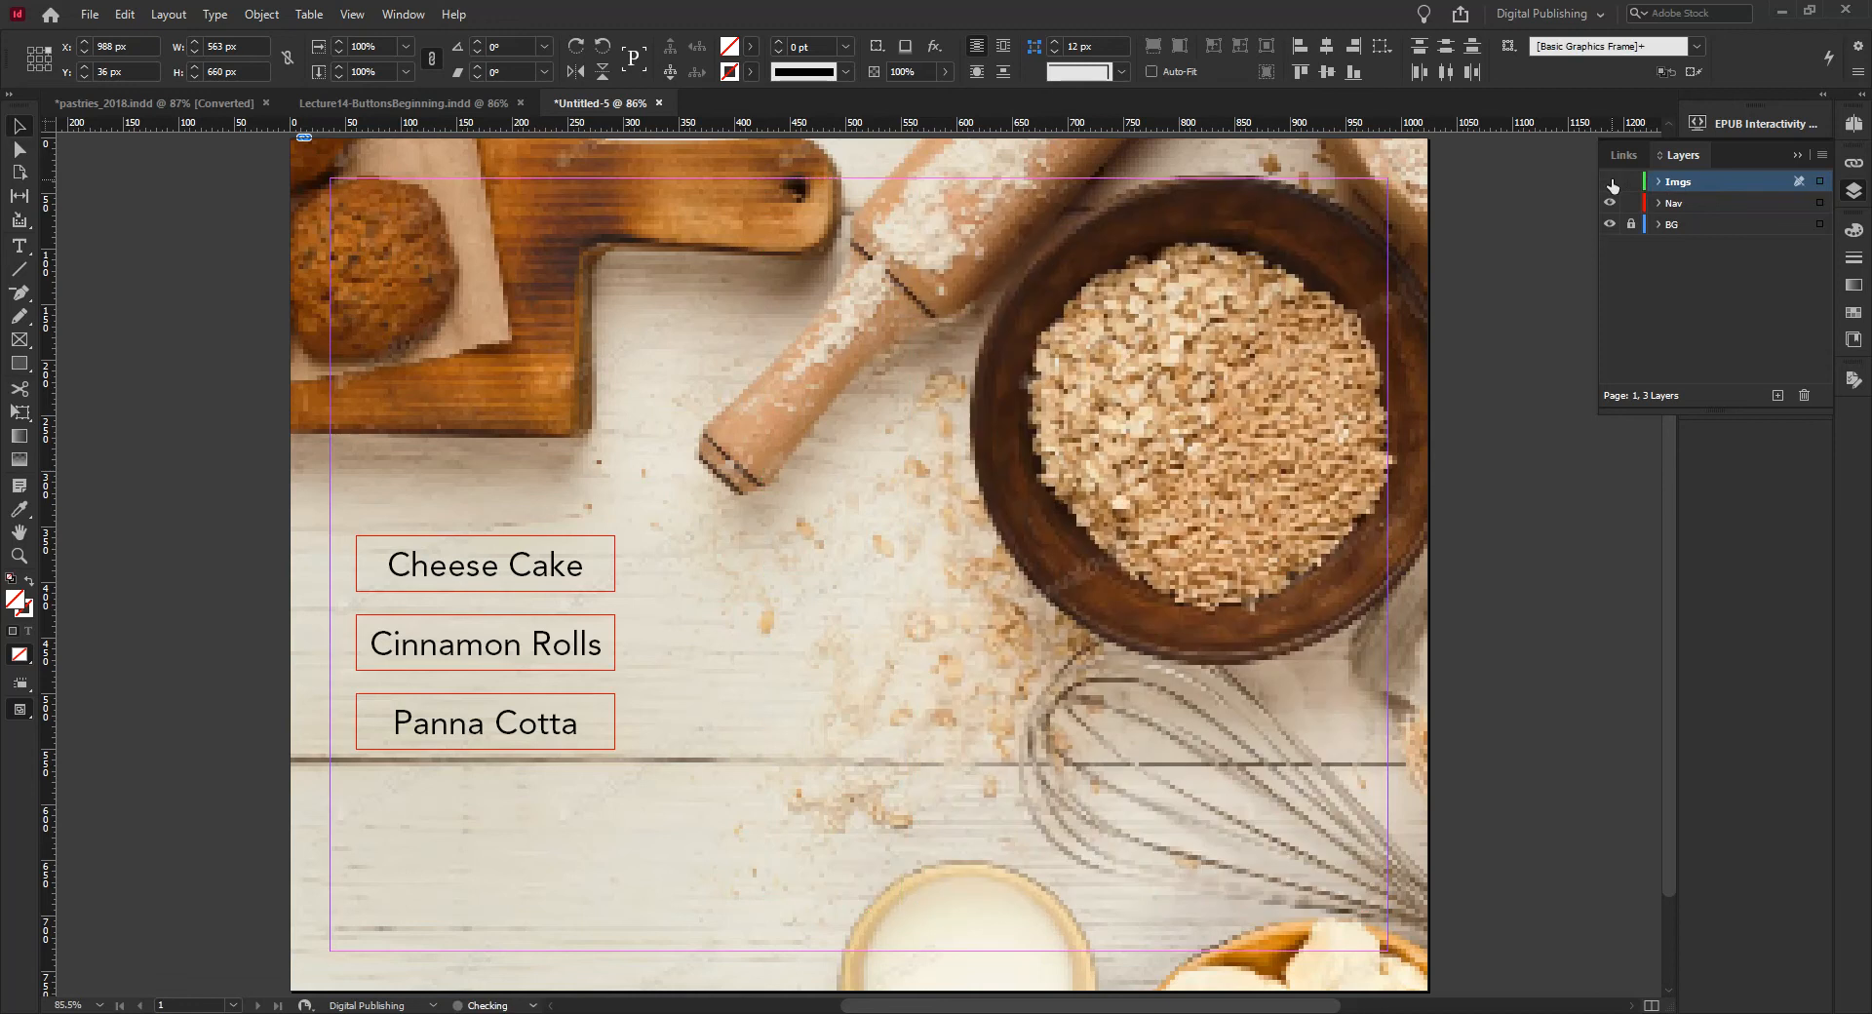
left_click(1609, 181)
left_click(1610, 182)
left_click(1609, 182)
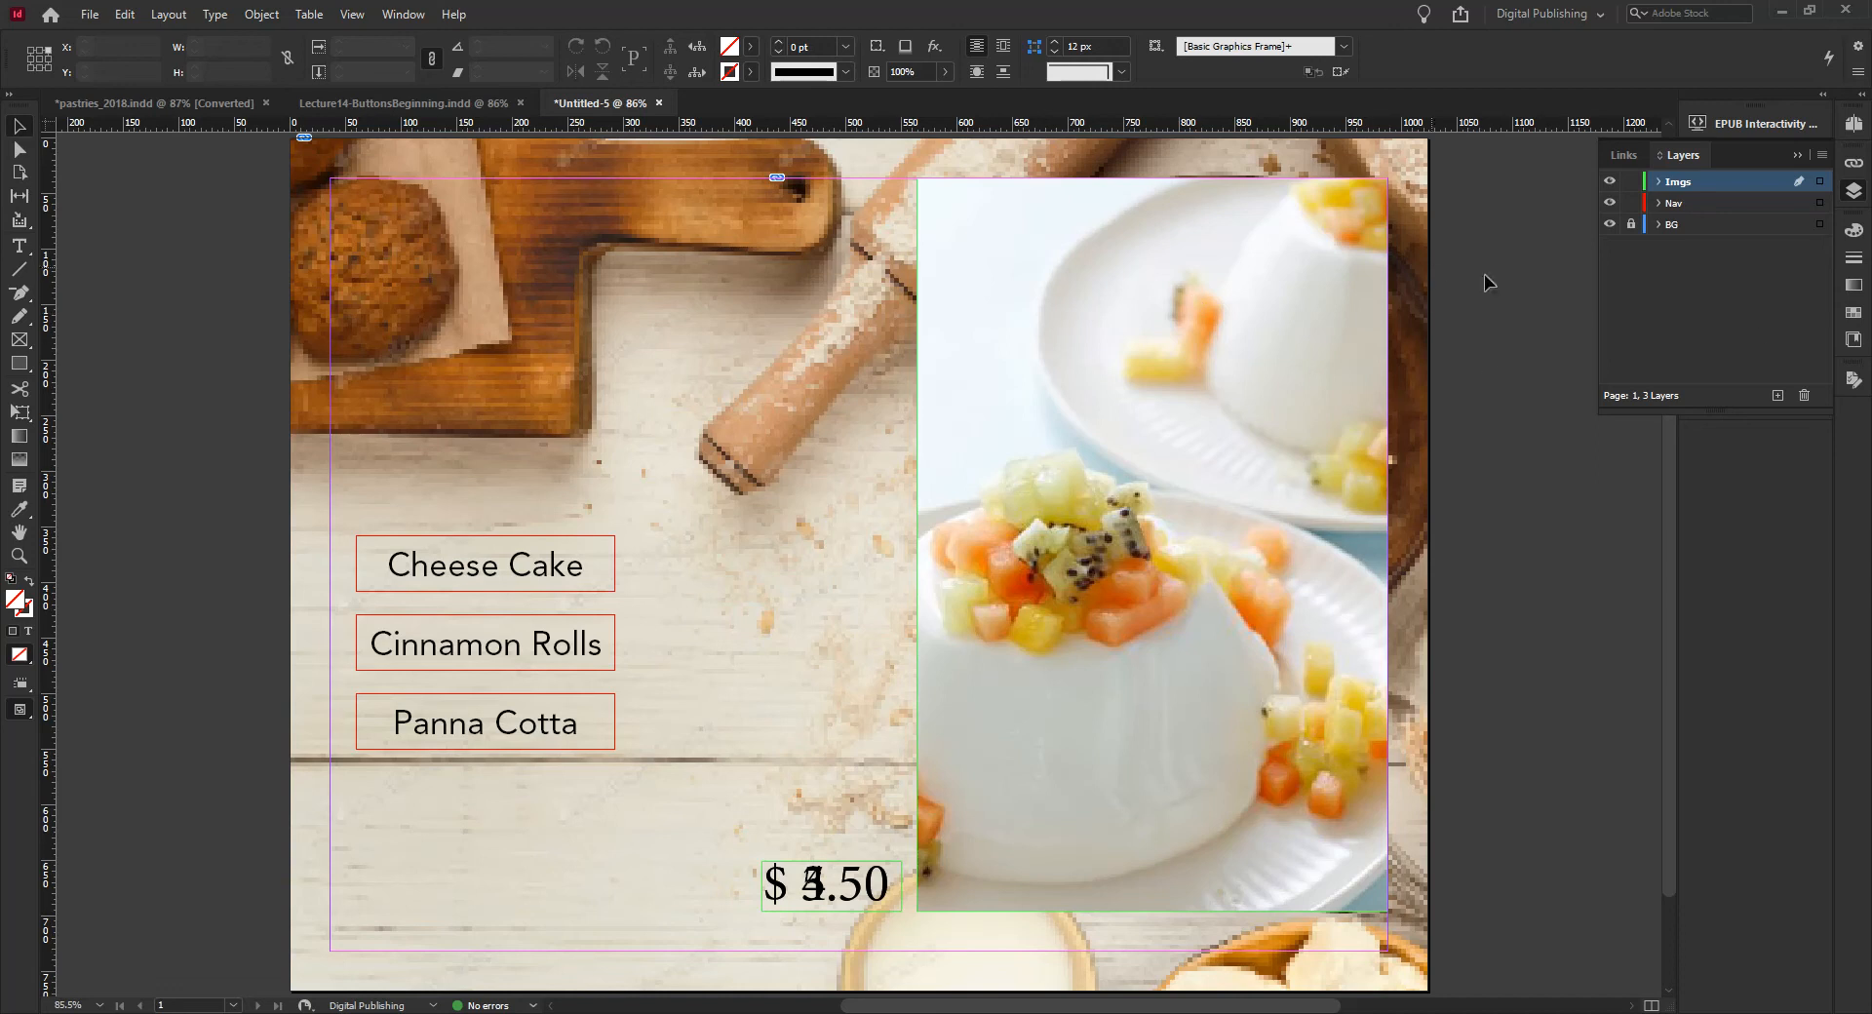
Step: Expand the Imgs layer and examine its three groups by hiding each one and showing it again
left_click(1659, 183)
left_click(1688, 205)
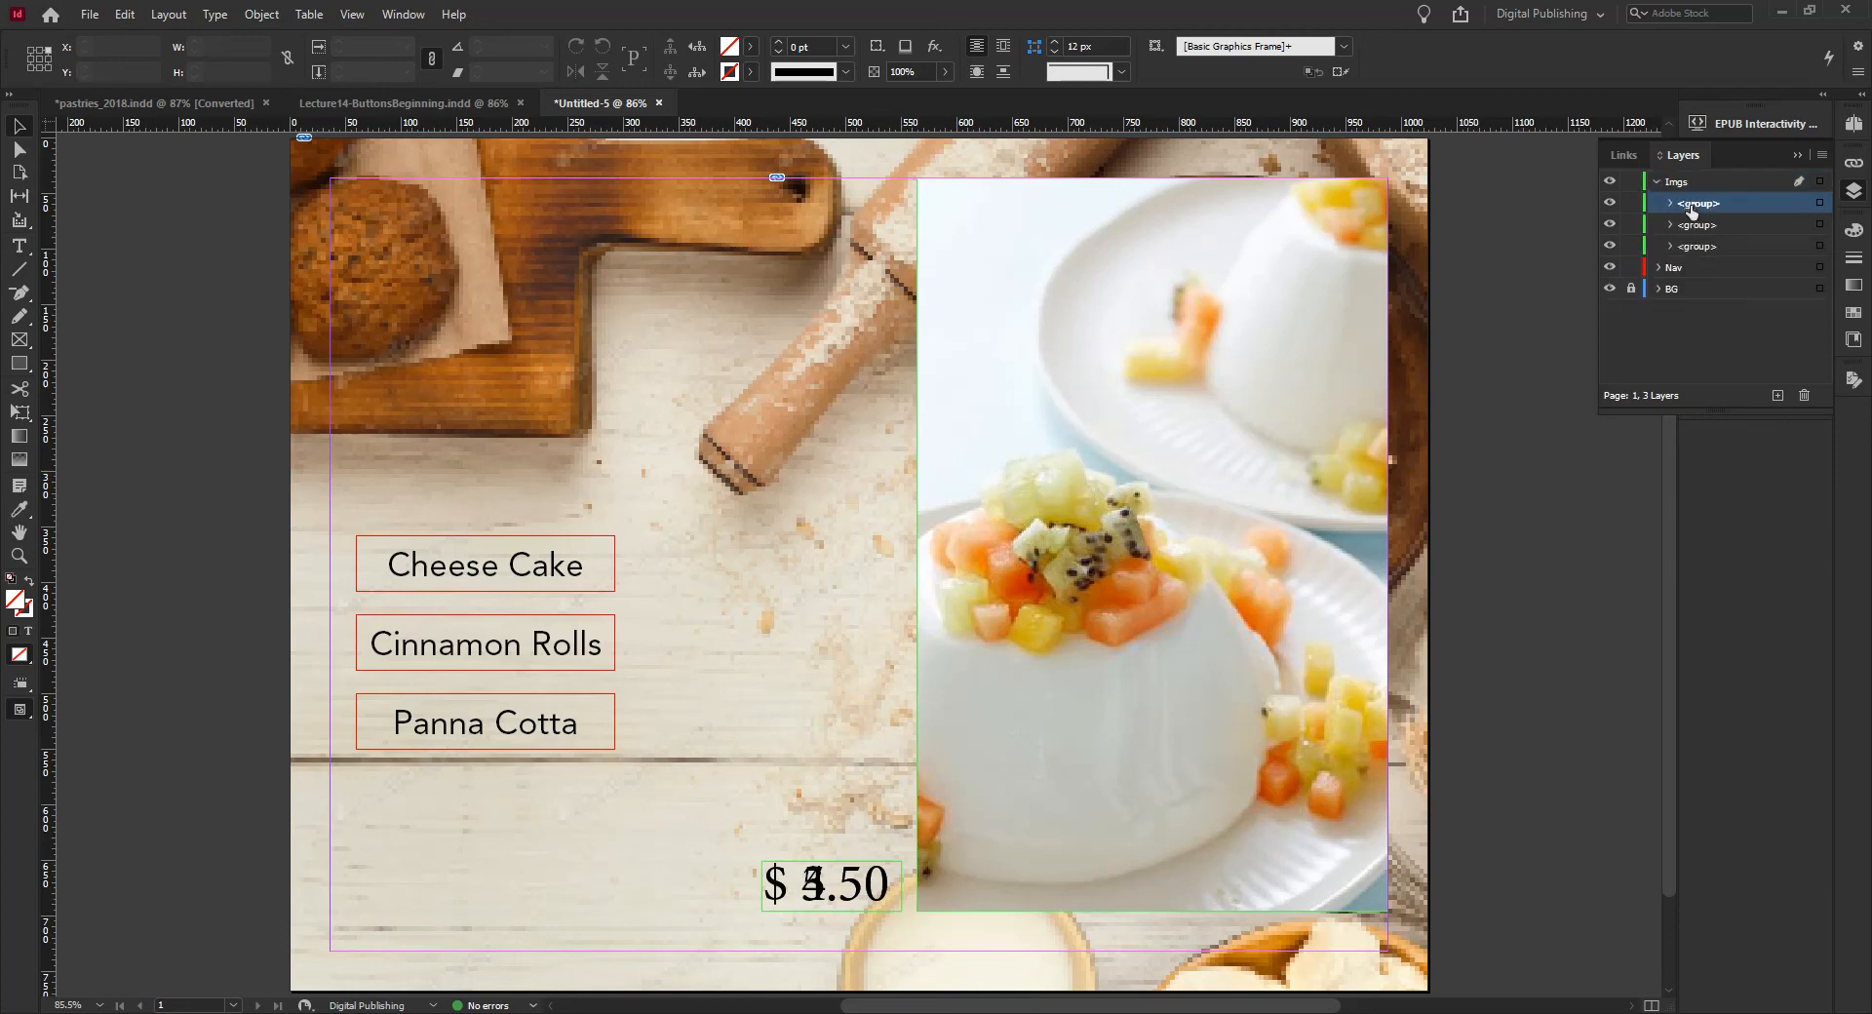
left_click(1694, 227)
left_click(1696, 248)
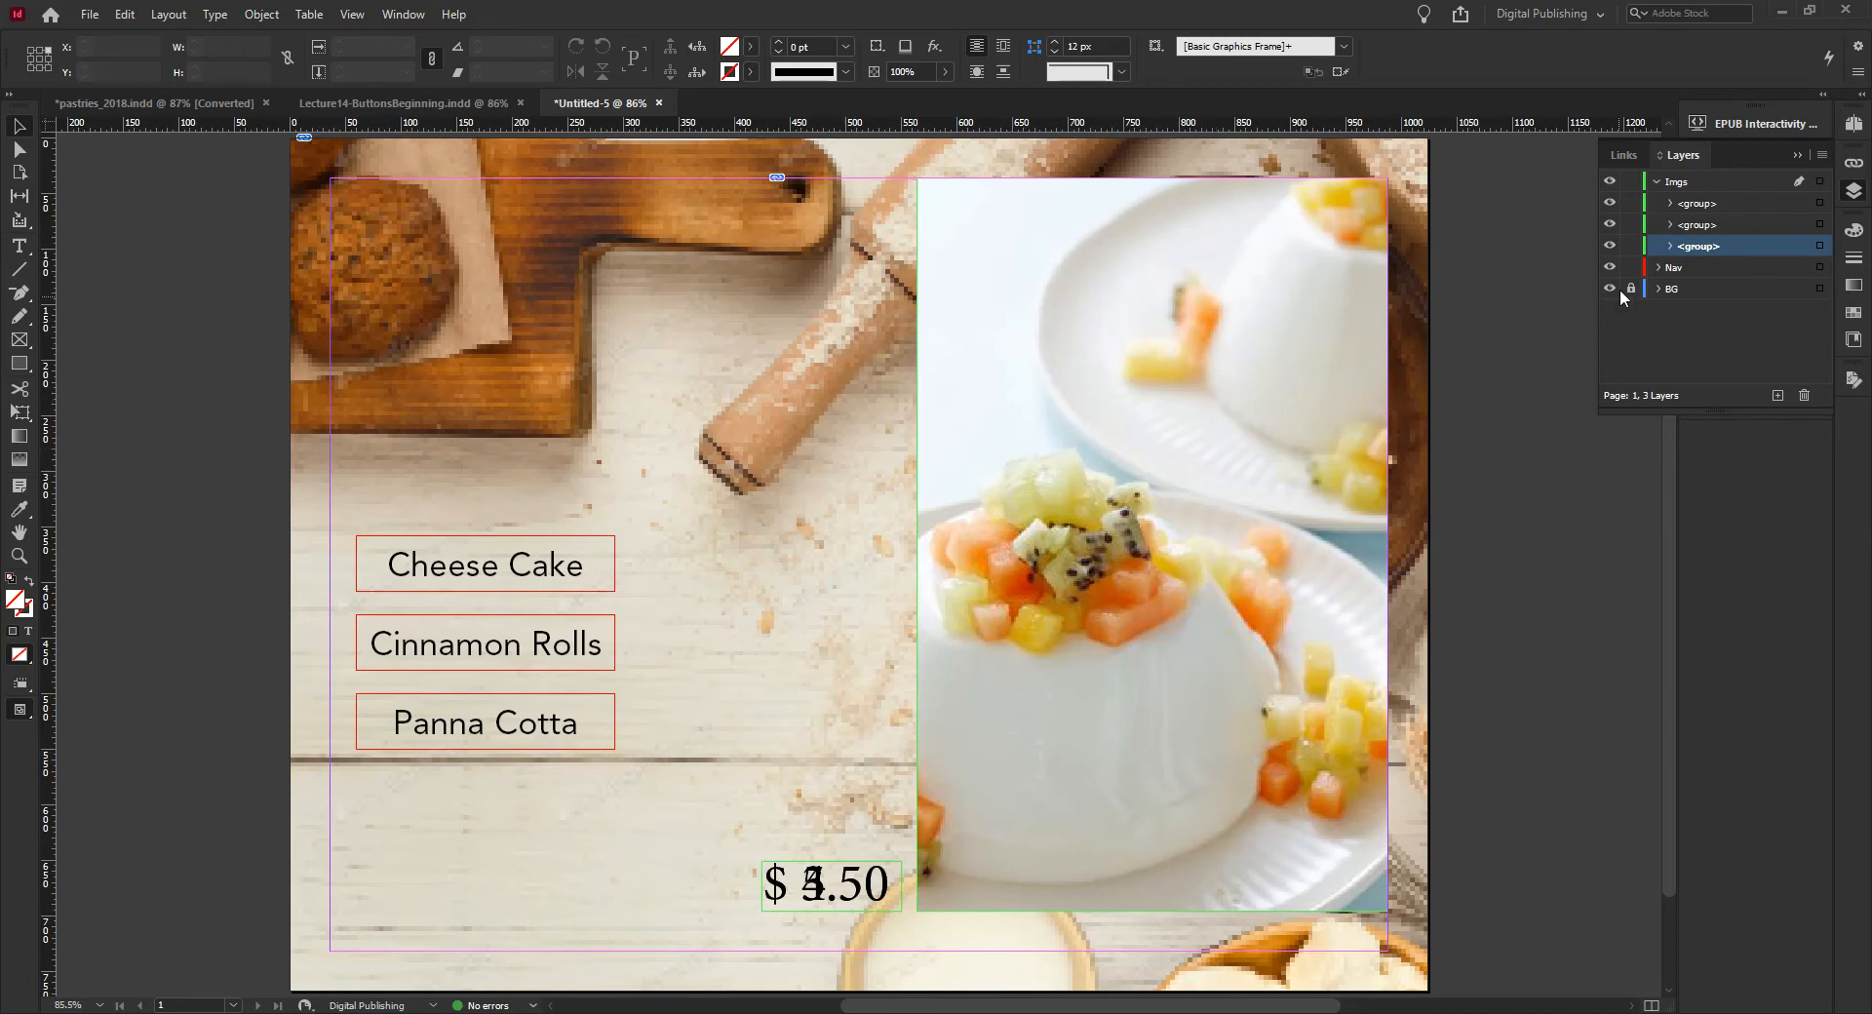
left_click(1609, 203)
left_click(1609, 225)
left_click(1609, 246)
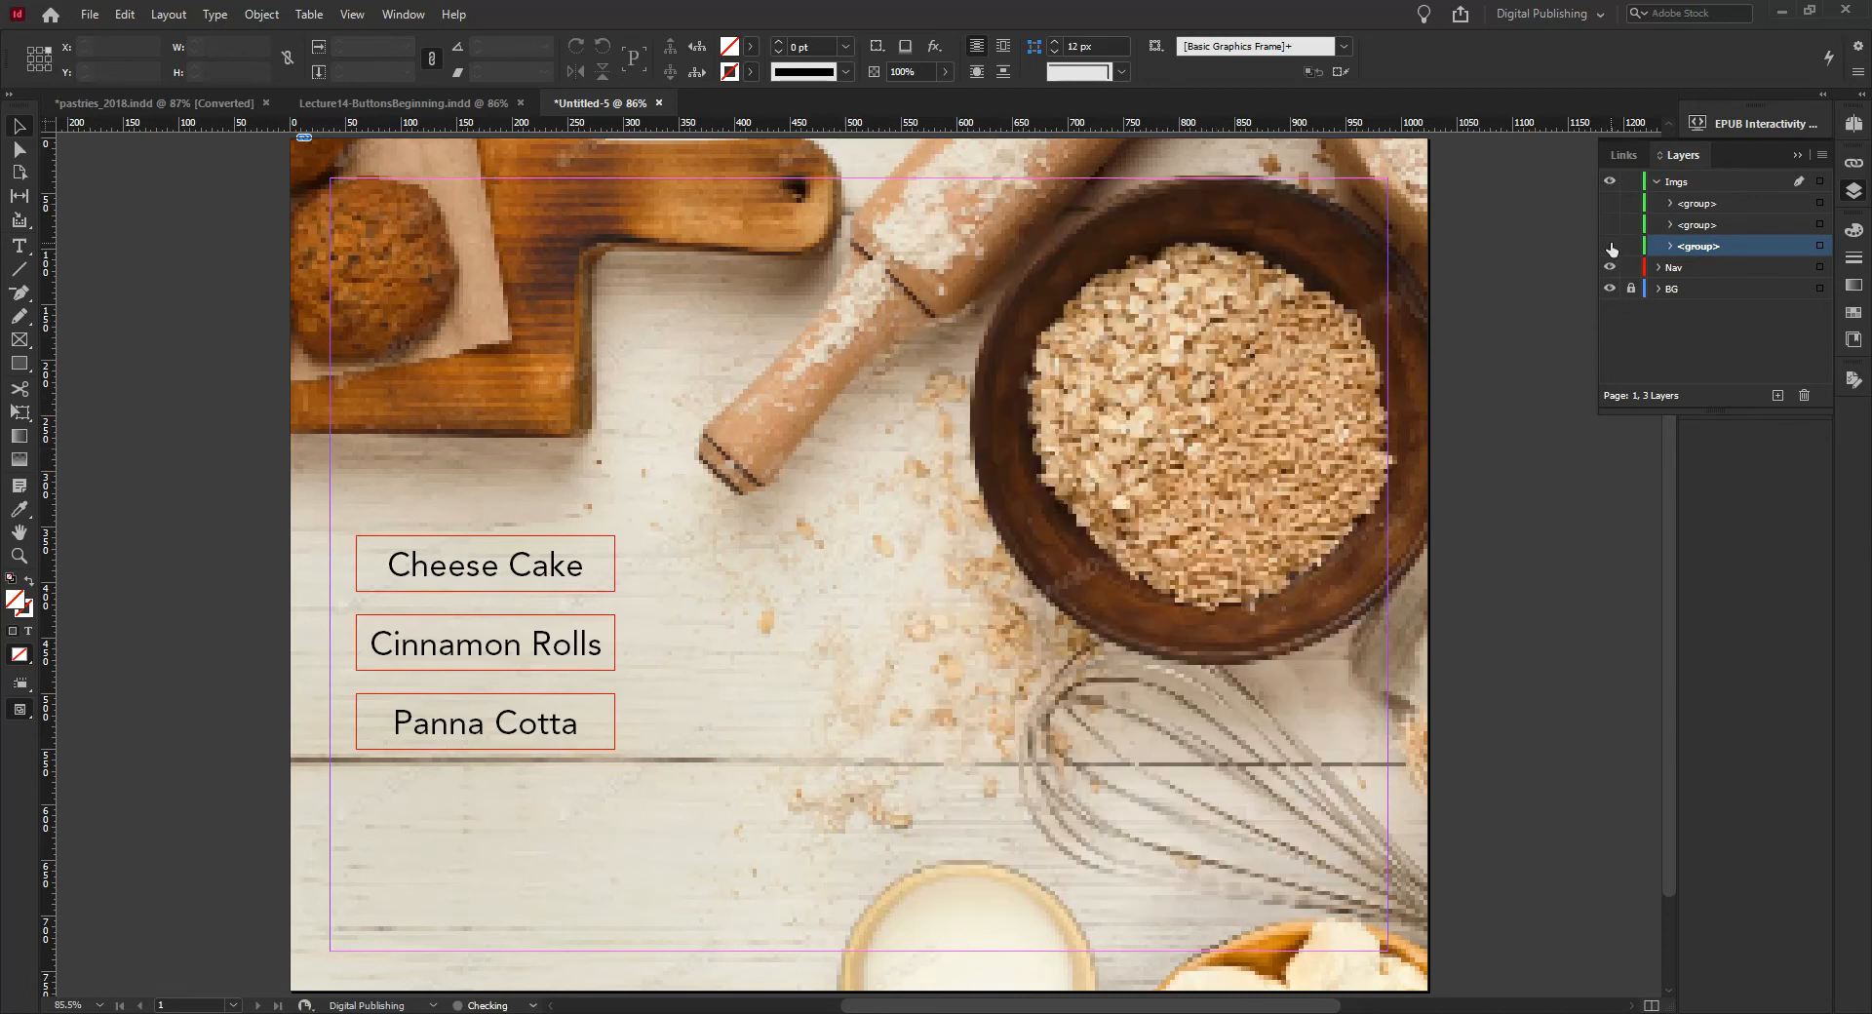
left_click(1609, 246)
left_click(1609, 225)
left_click(1609, 203)
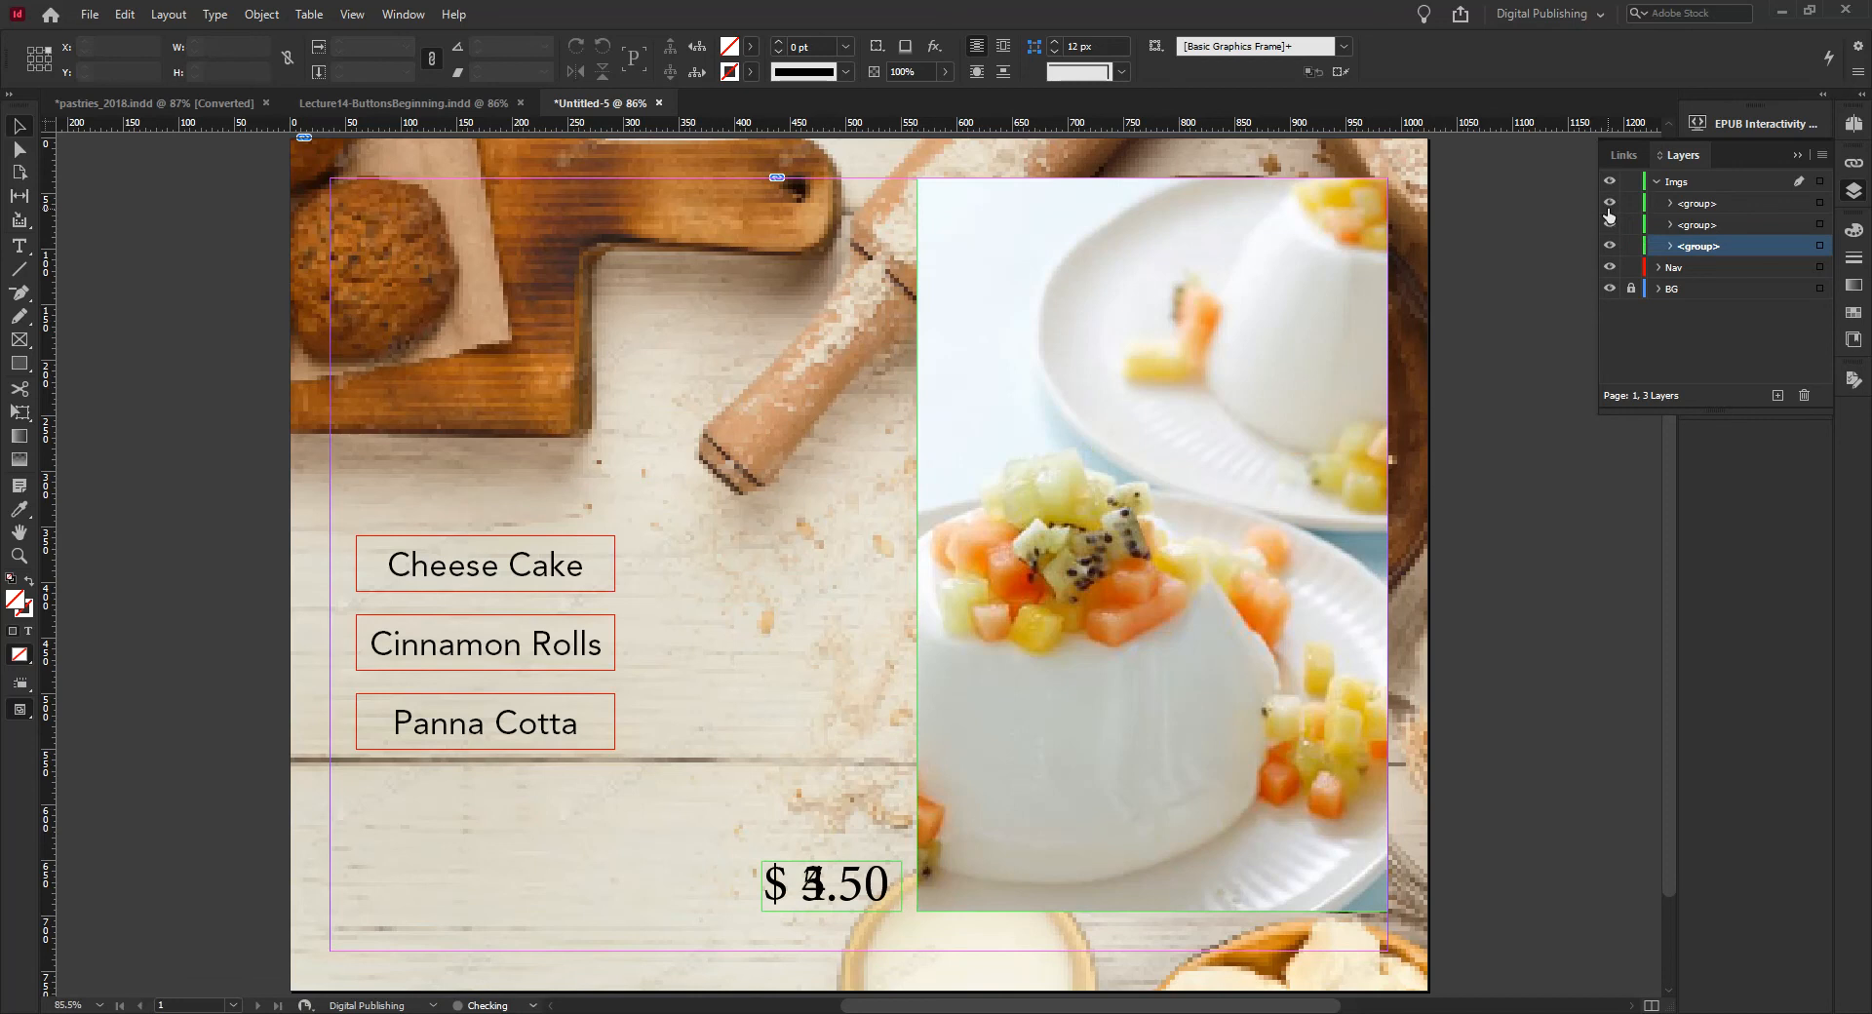
Step: Hide the two upper groups in the Imgs layer and rename the cinnamon rolls group as Rolls
left_click(1609, 204)
left_click(1610, 224)
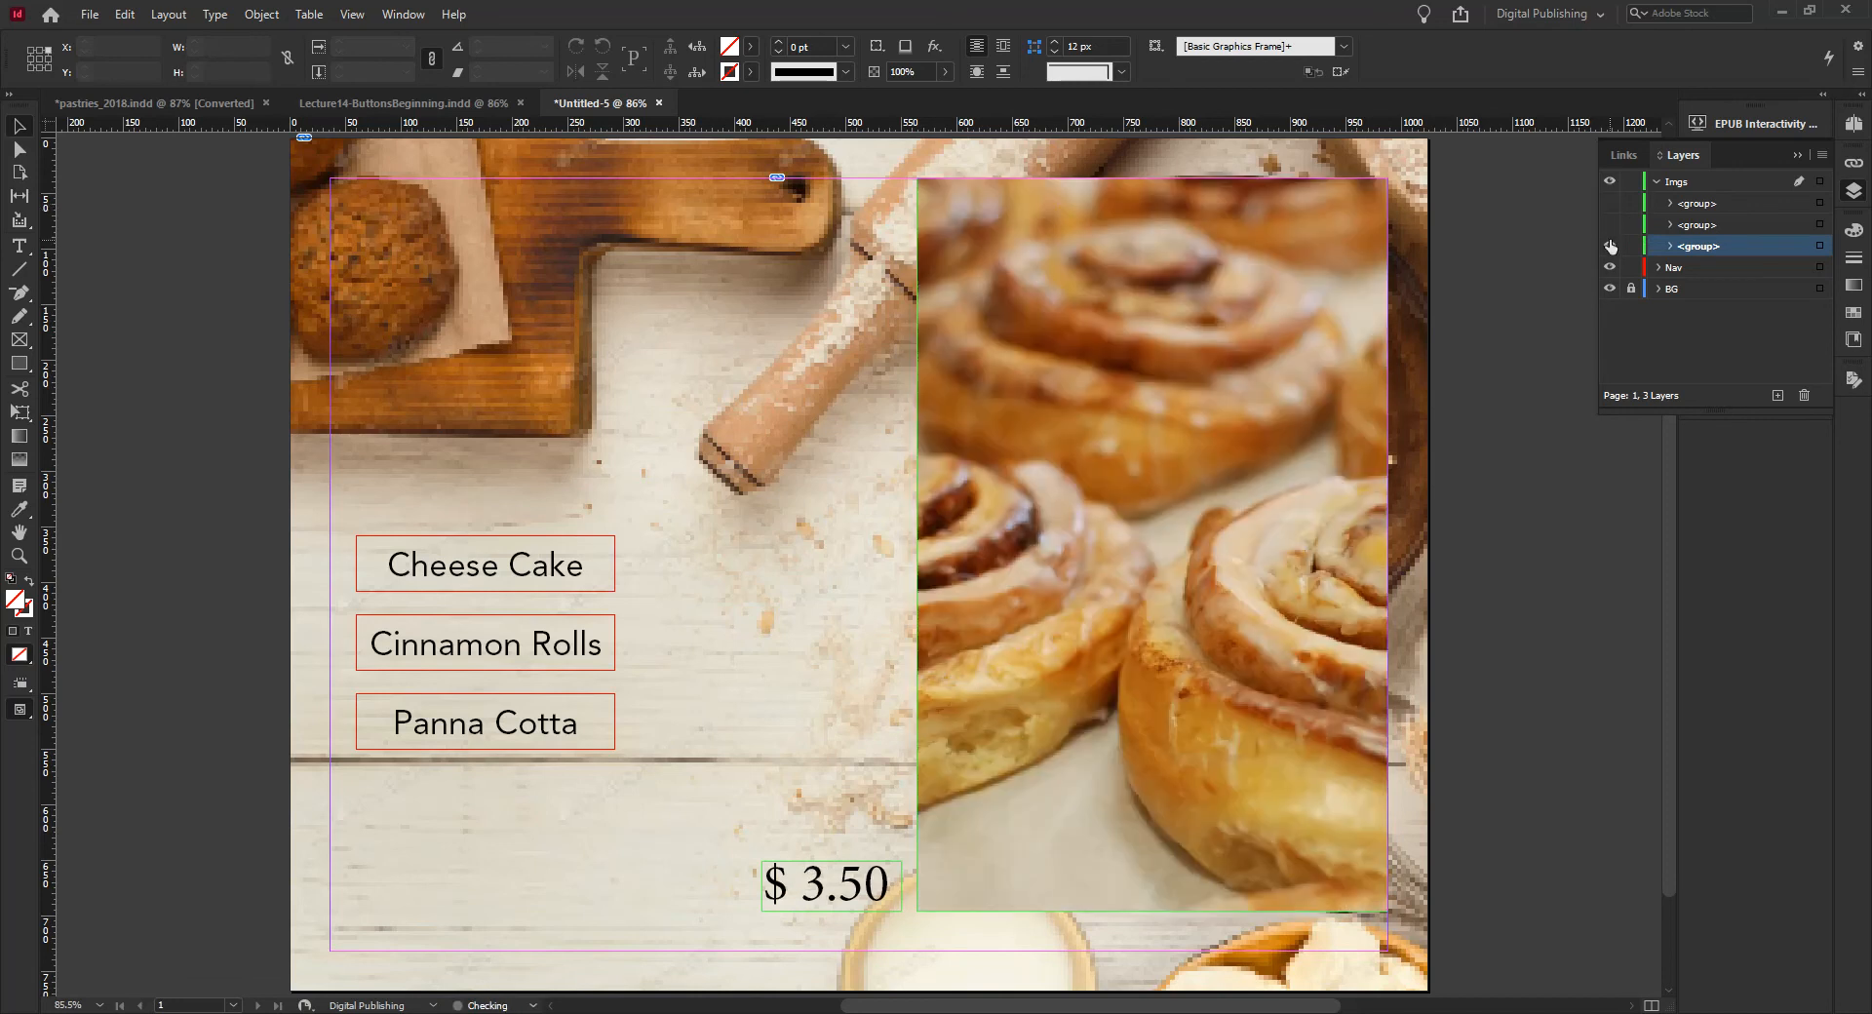
left_click(1610, 246)
left_click(1609, 245)
double_click(1682, 245)
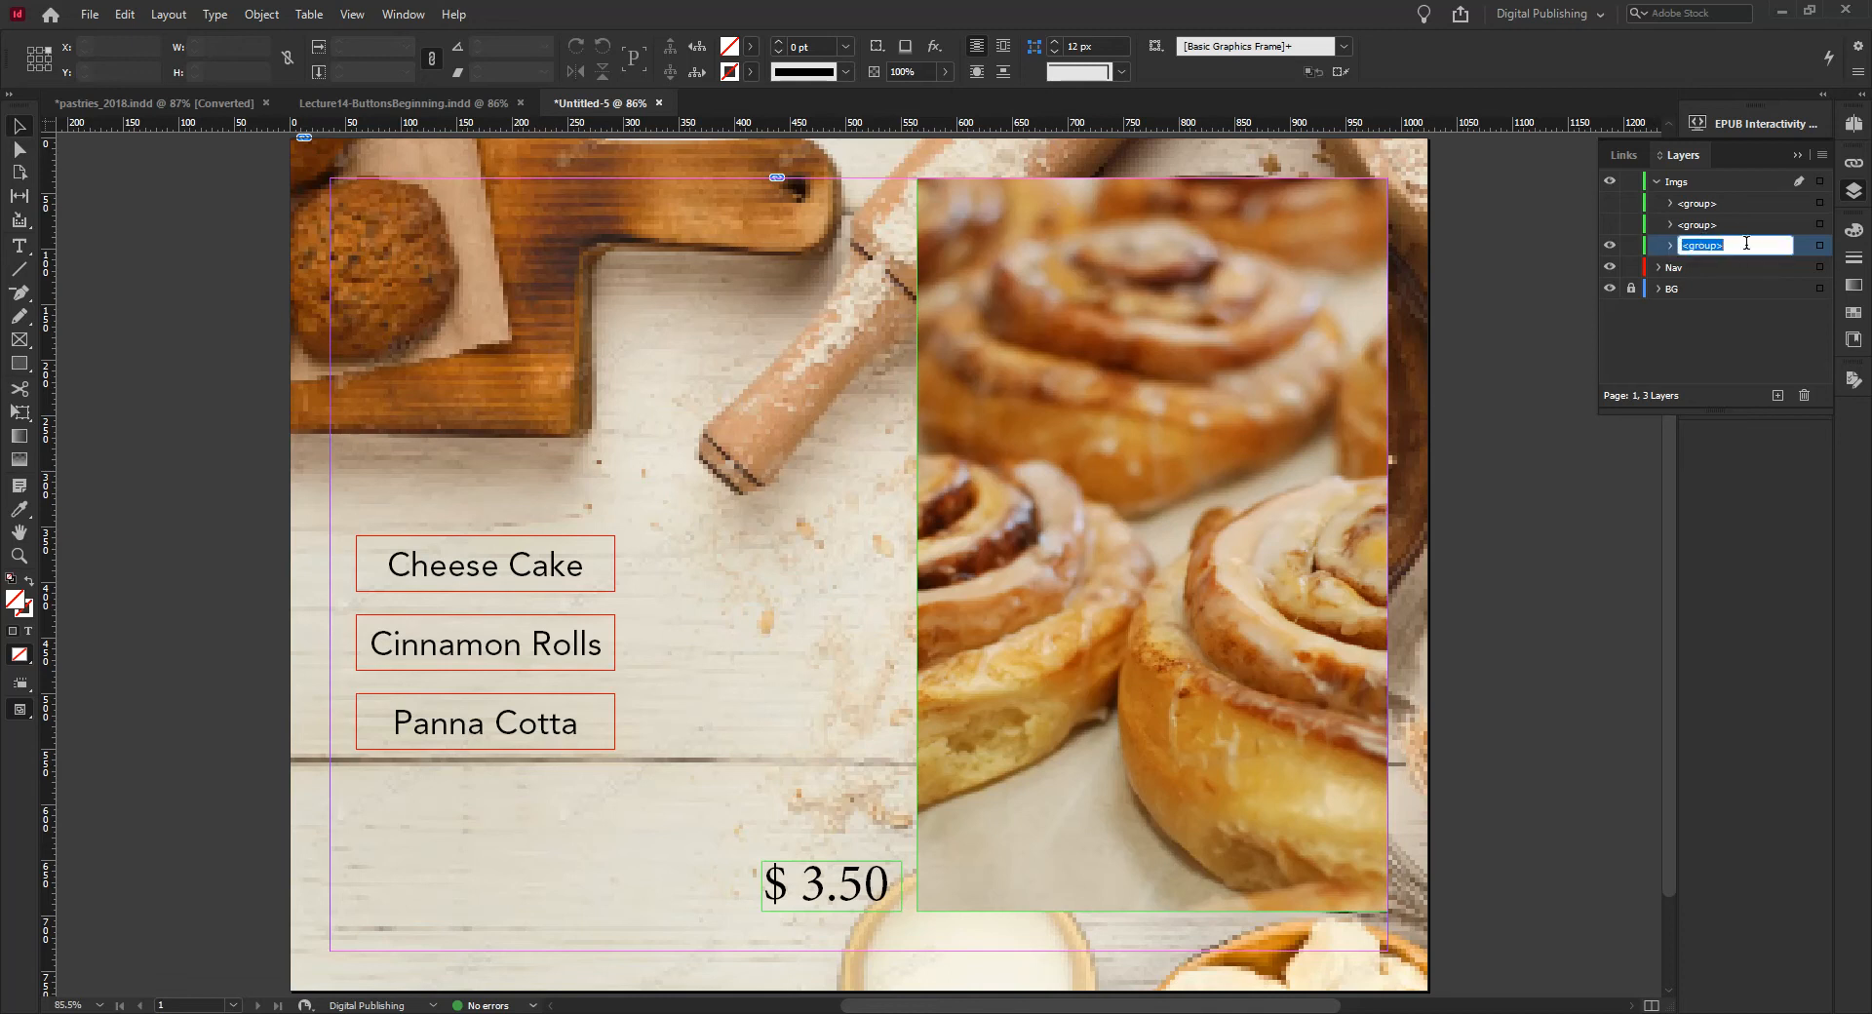
type("Rolls")
key("Return")
Step: Show the middle group in the Imgs layer and rename it as Cheesecake
left_click(1609, 225)
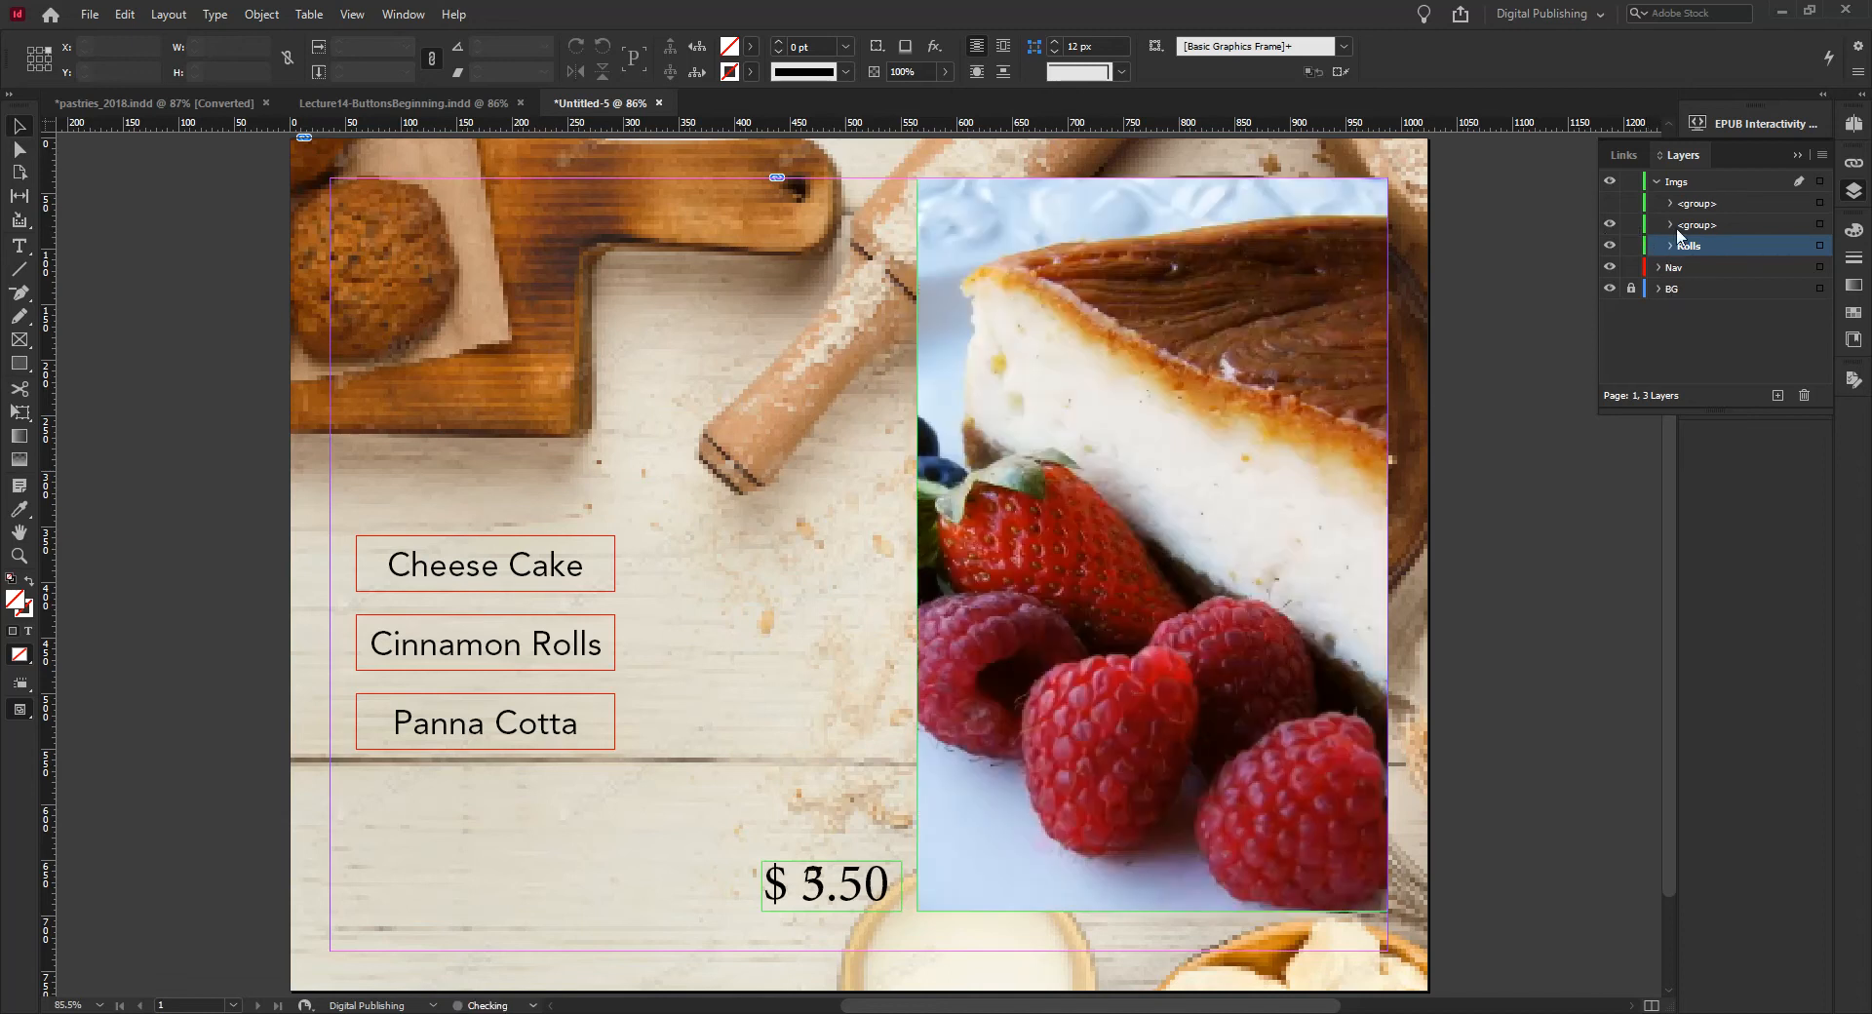
left_click(1699, 224)
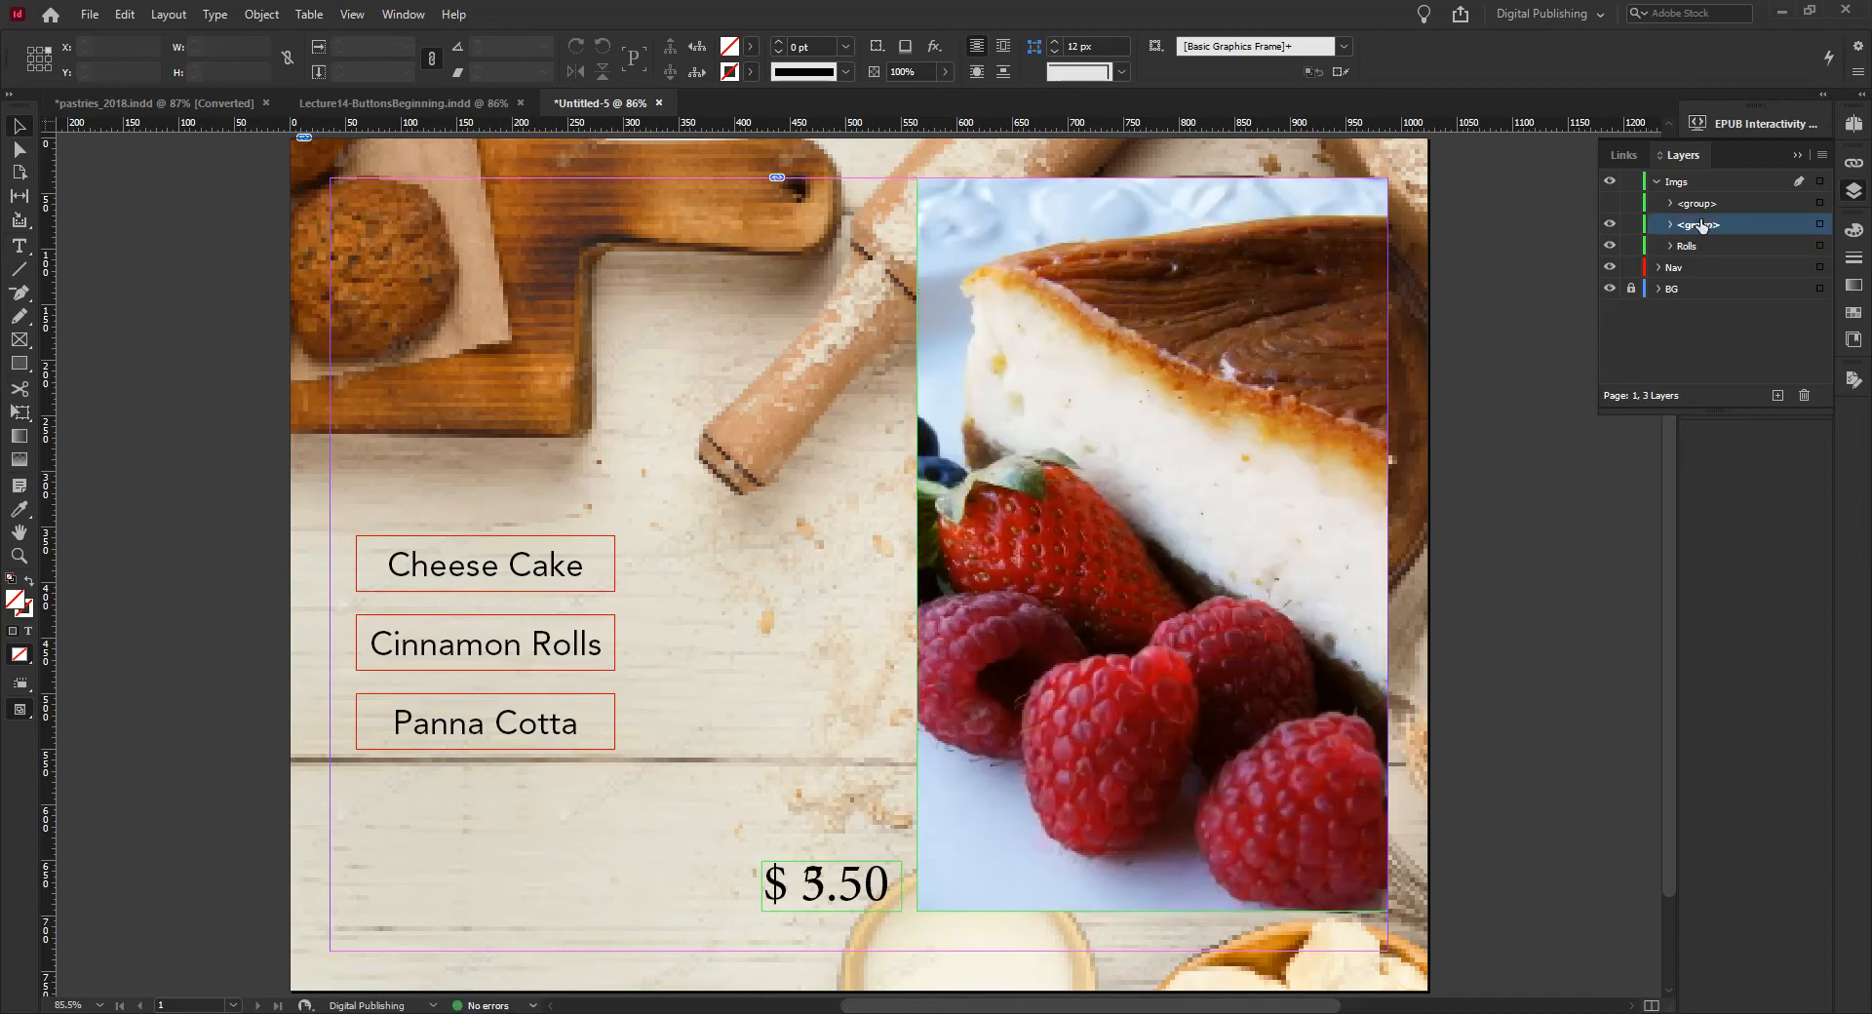
double_click(1700, 224)
type("Cheesecake")
key("Return")
Step: Show the topmost group in the Imgs layer and rename it as PannaCotta
left_click(1609, 202)
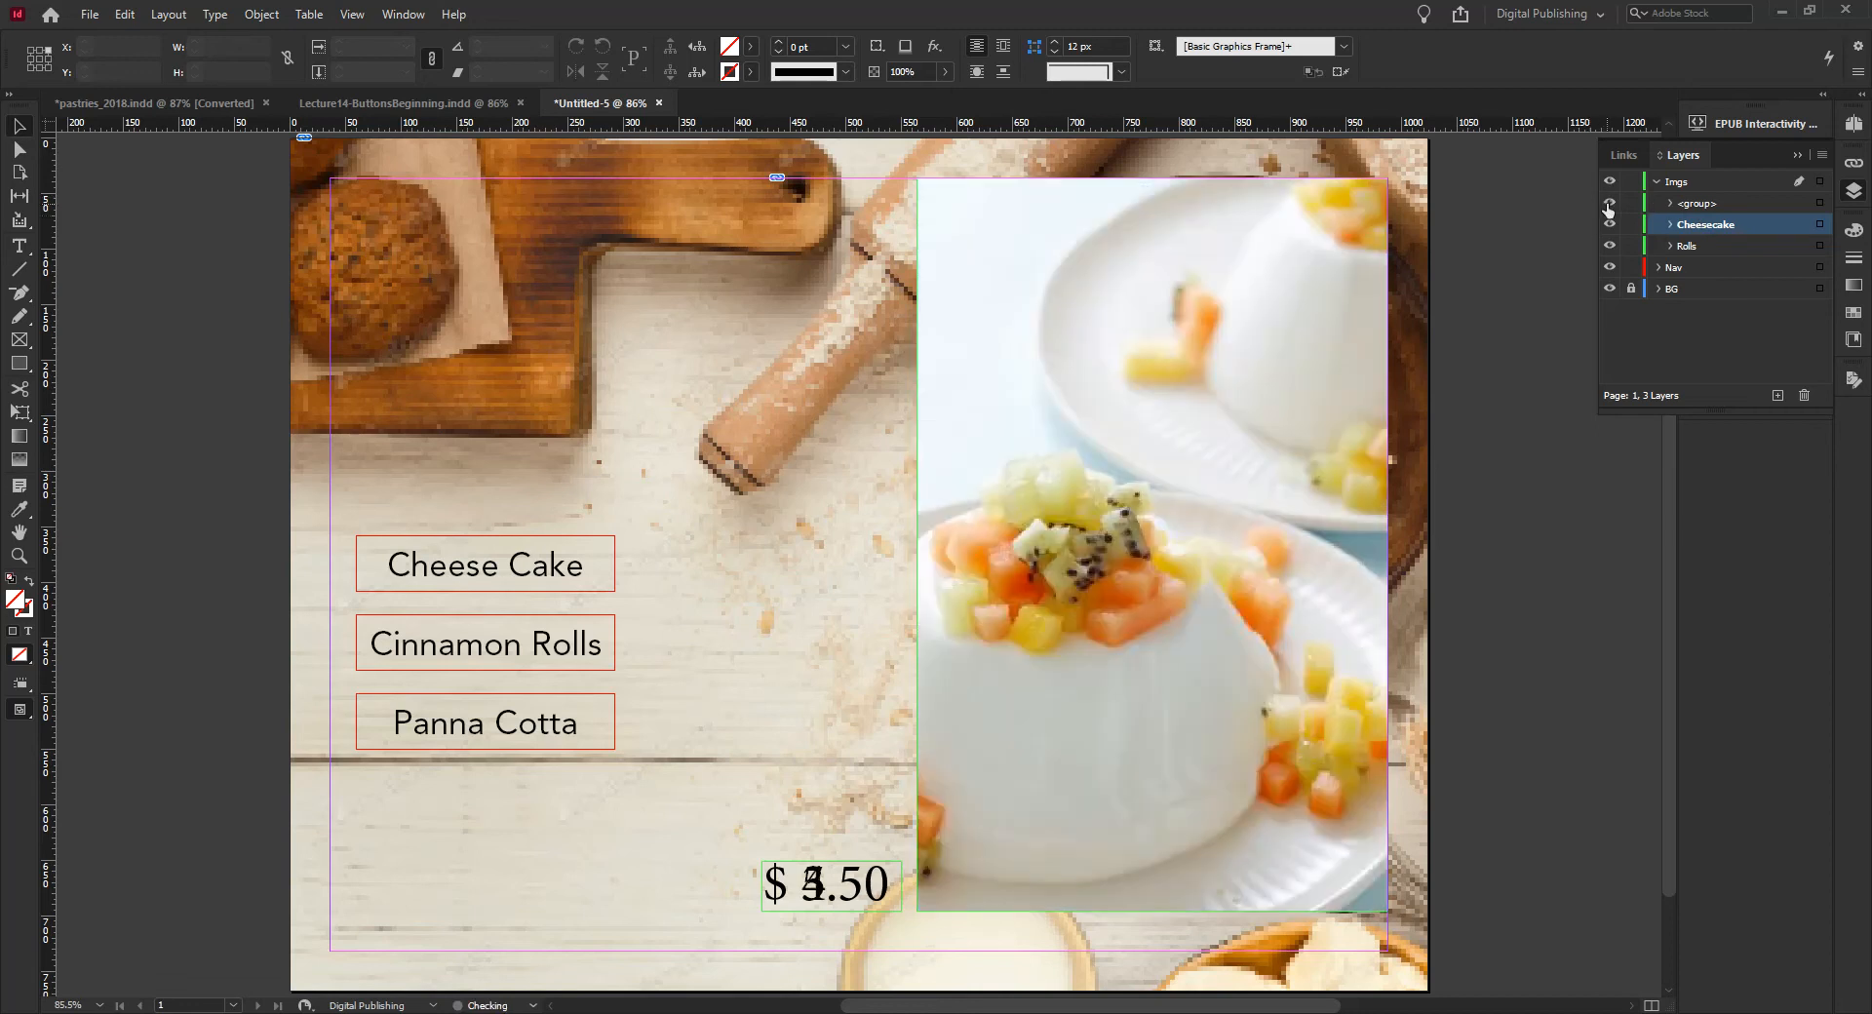
left_click(1696, 205)
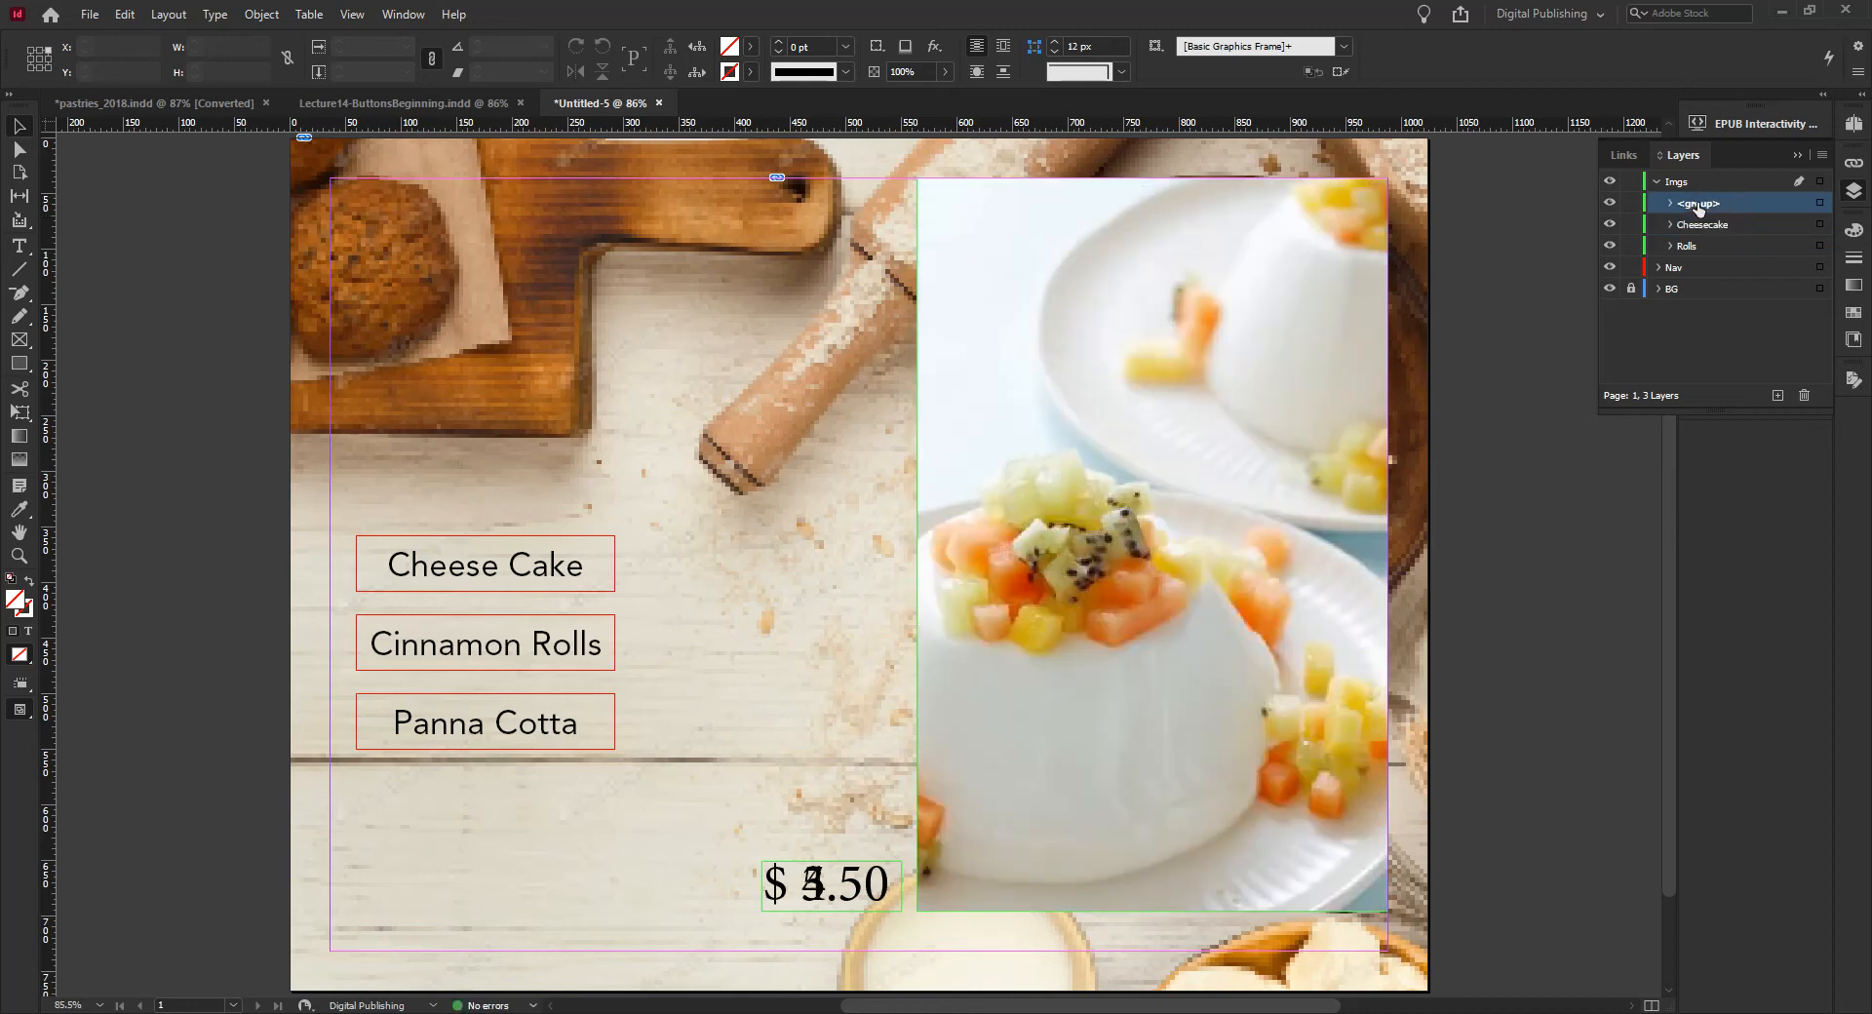
double_click(1697, 205)
type("PannaCotta")
key("Return")
Step: Convert the panna cotta image-and-price group into a button named panna Image
left_click(1000, 366)
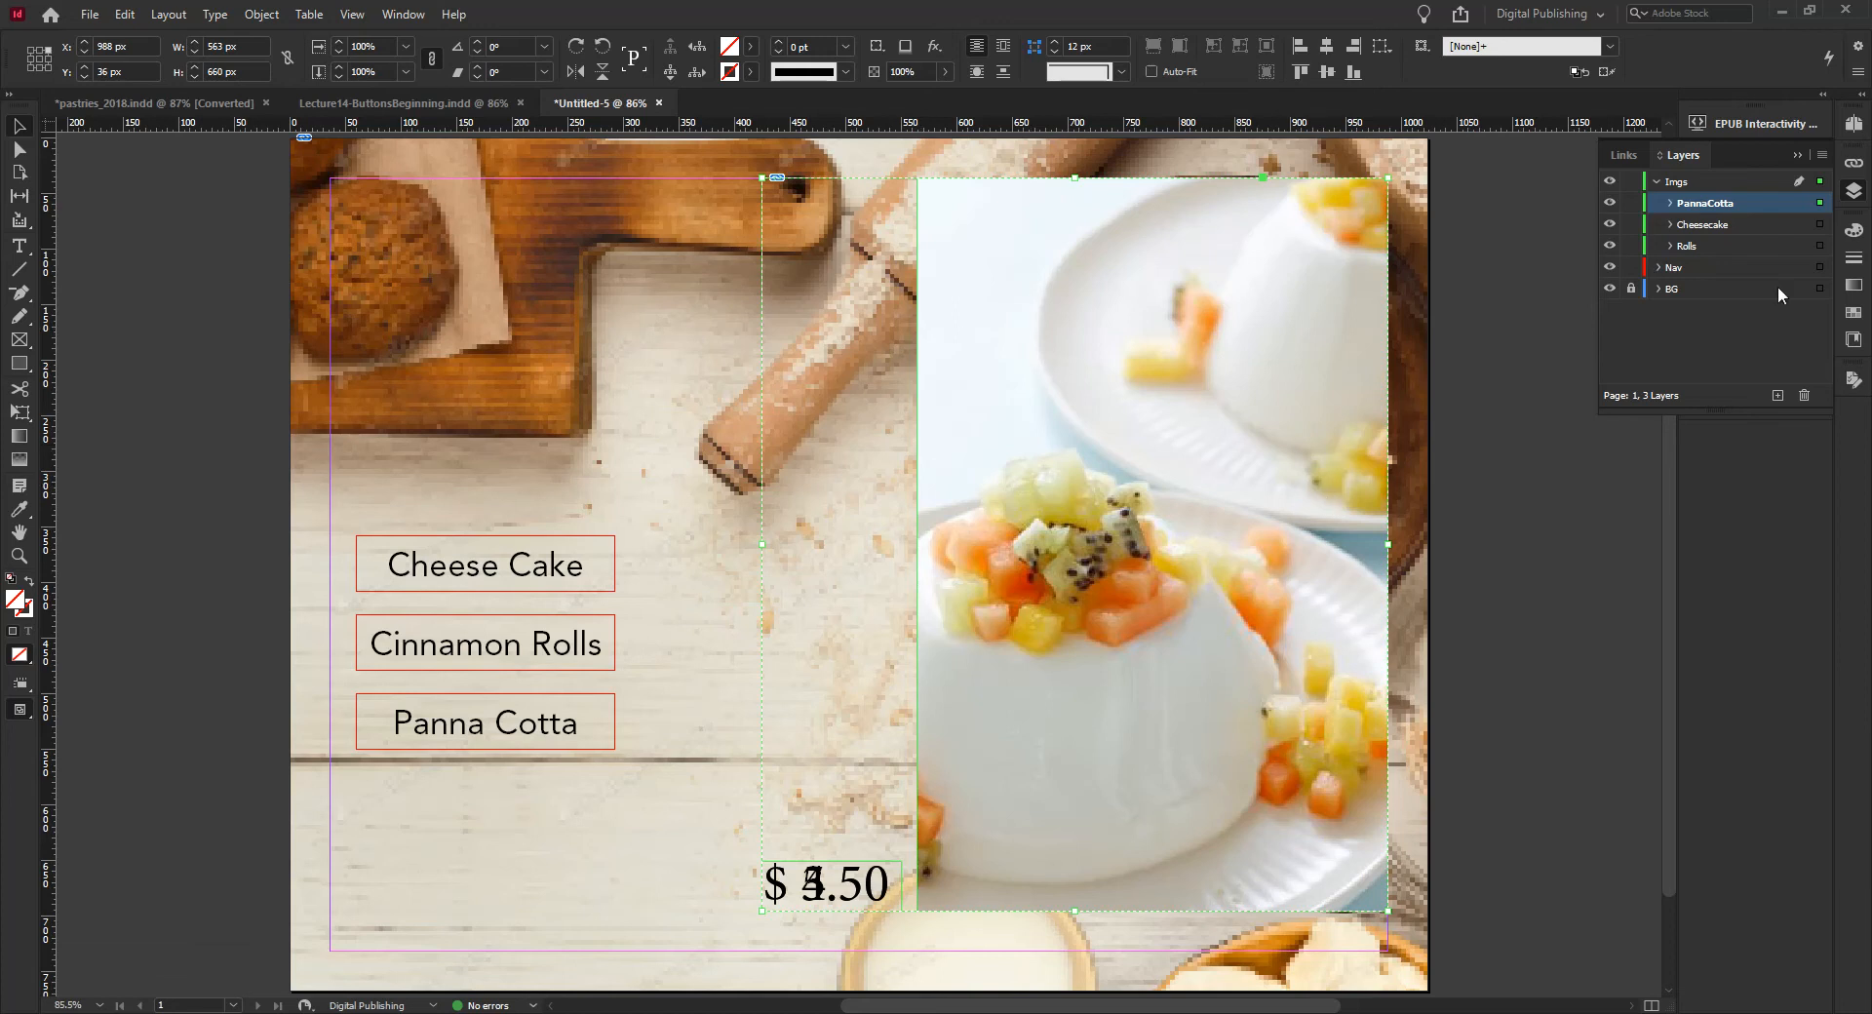
left_click(1854, 195)
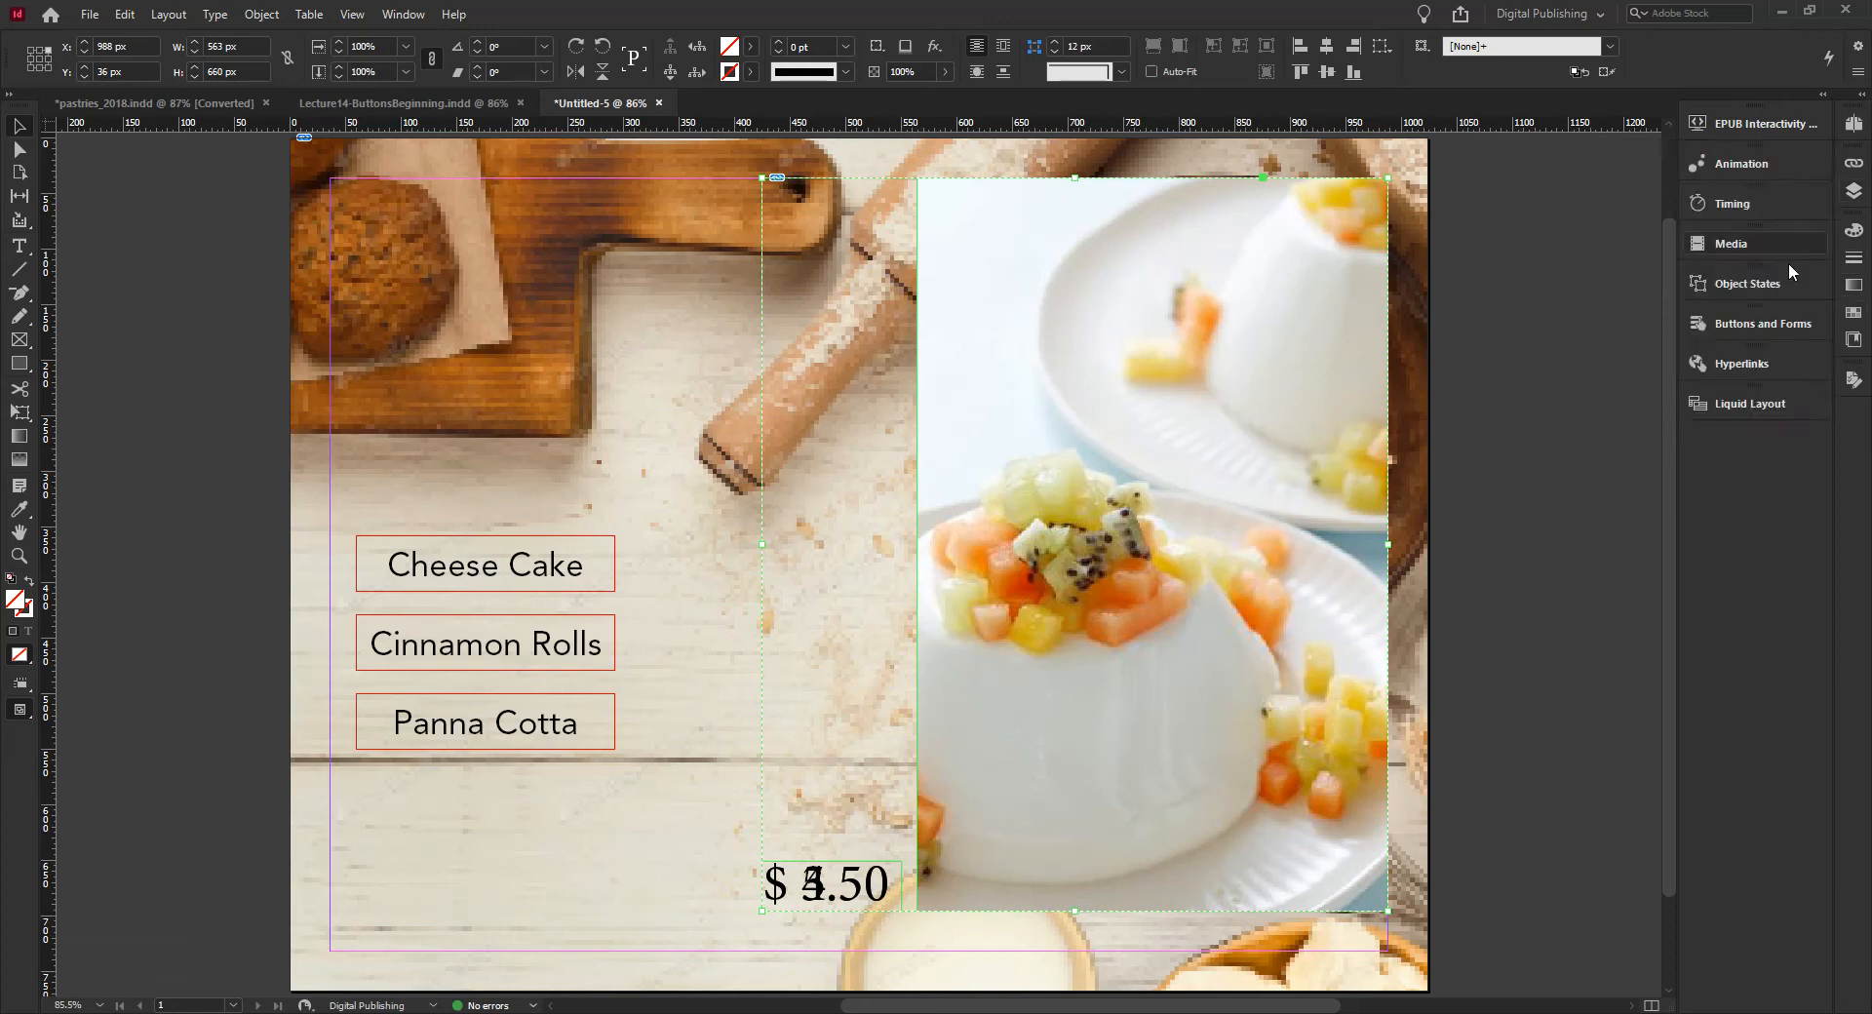
left_click(1732, 324)
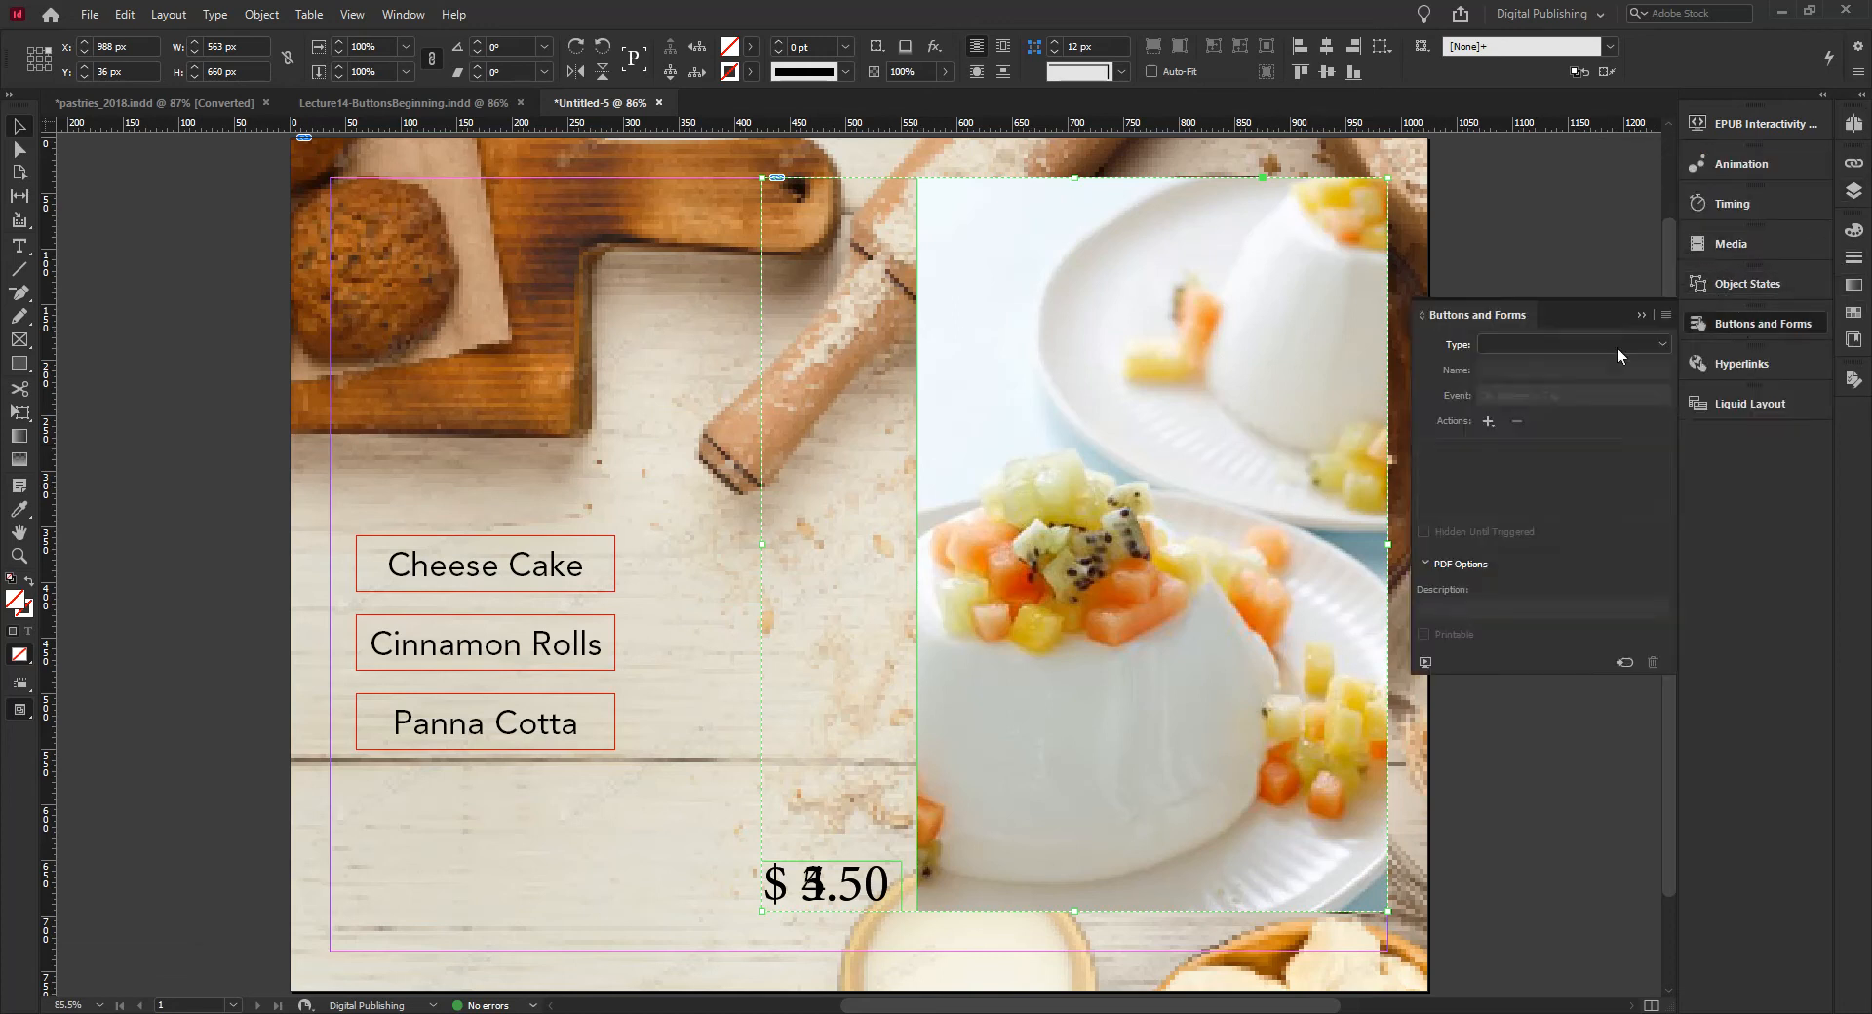
left_click(1552, 343)
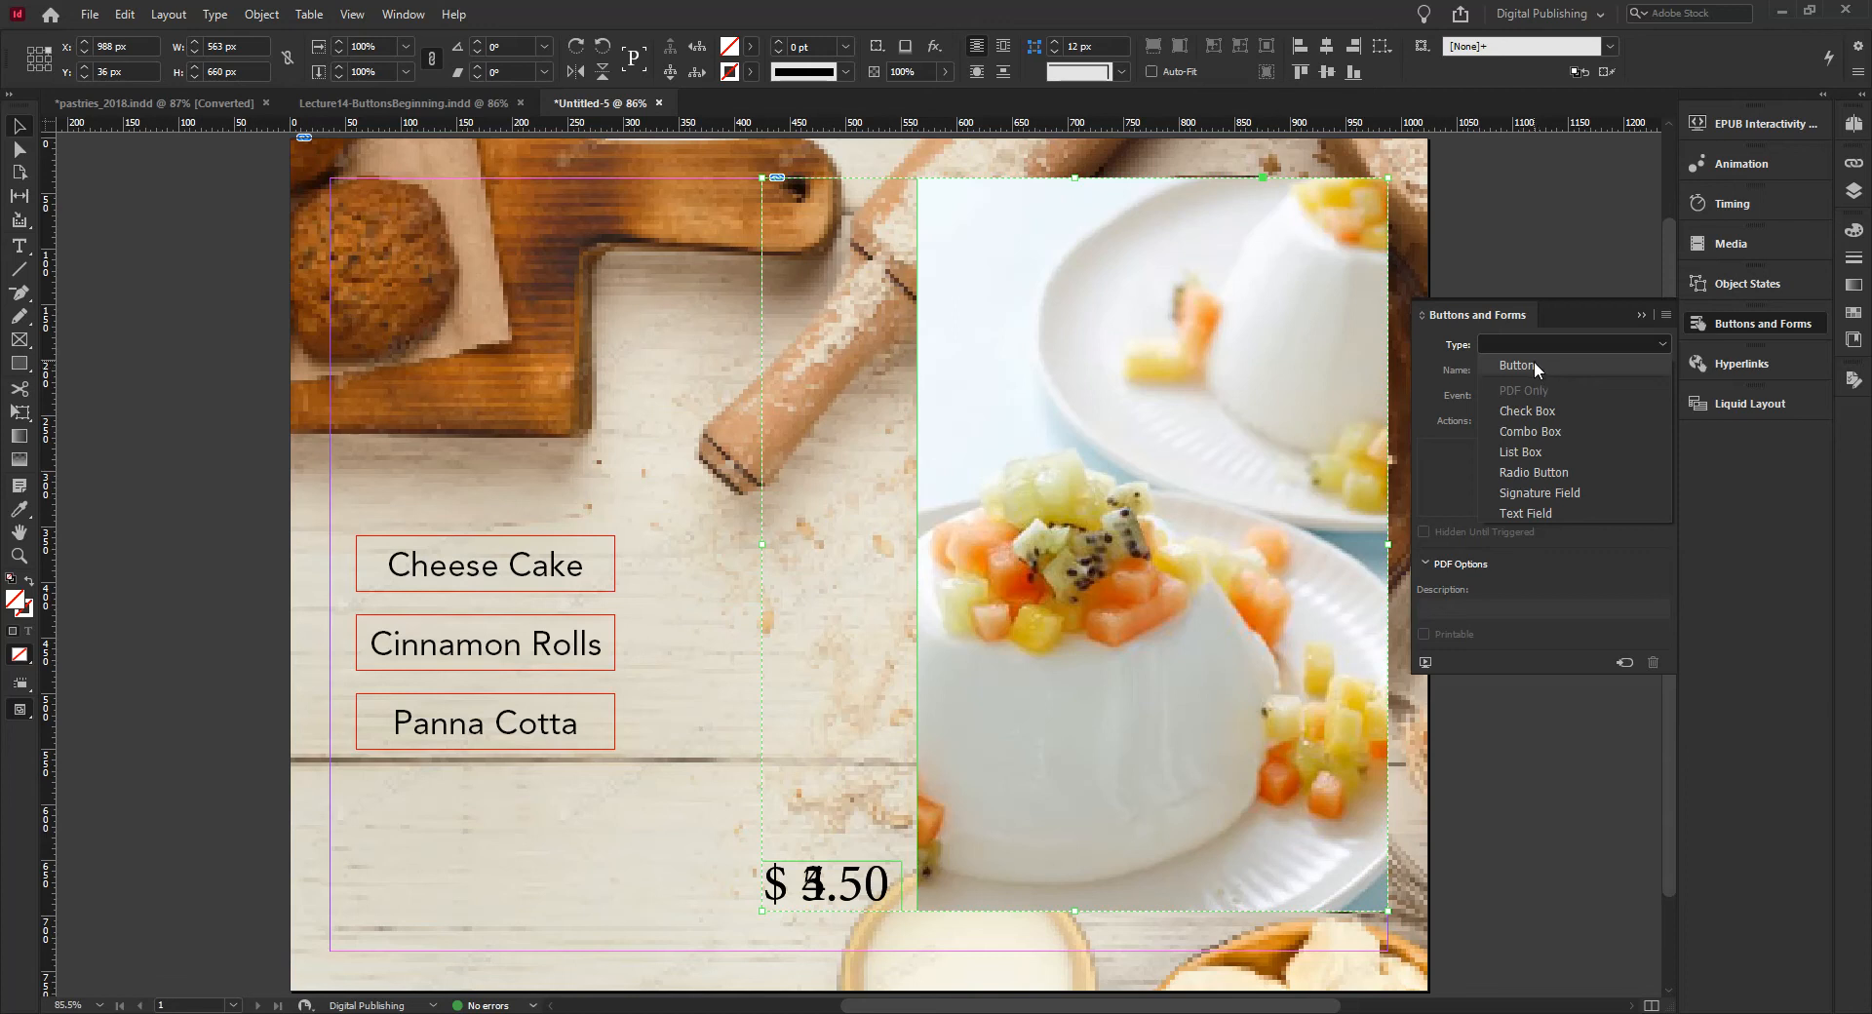
left_click(1539, 366)
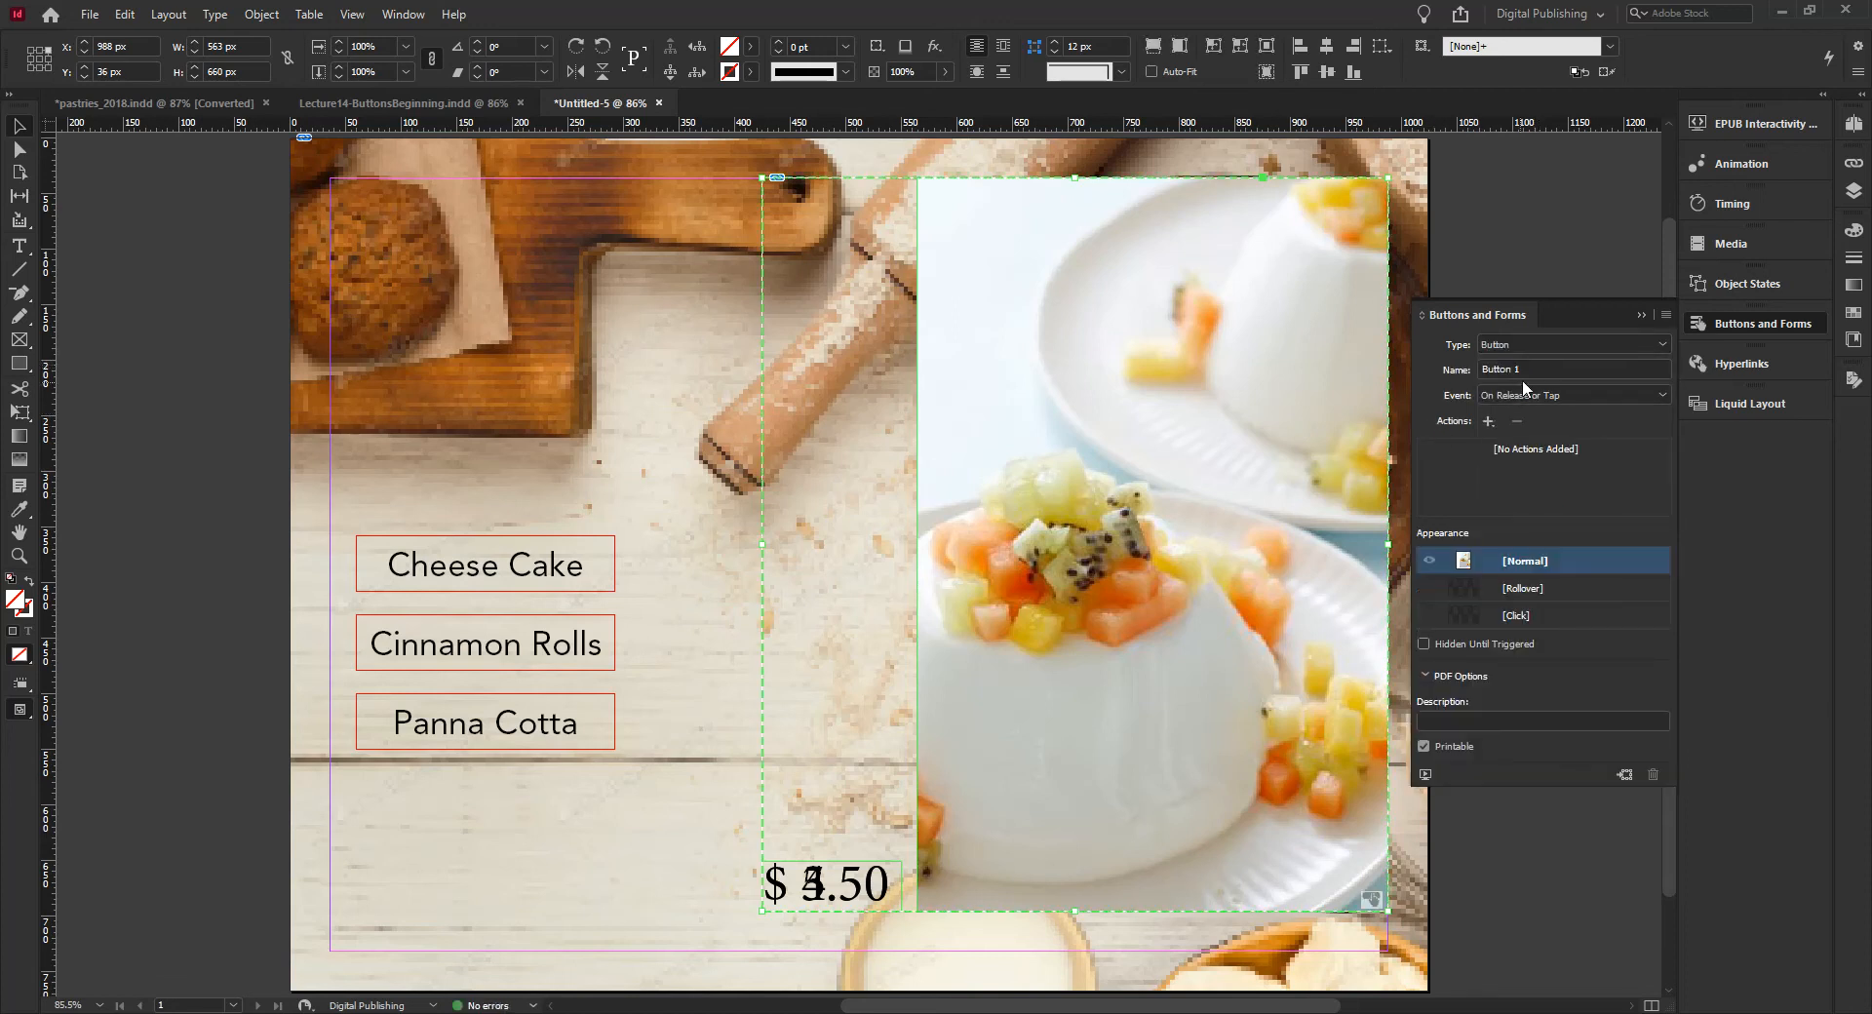
left_click(1528, 369)
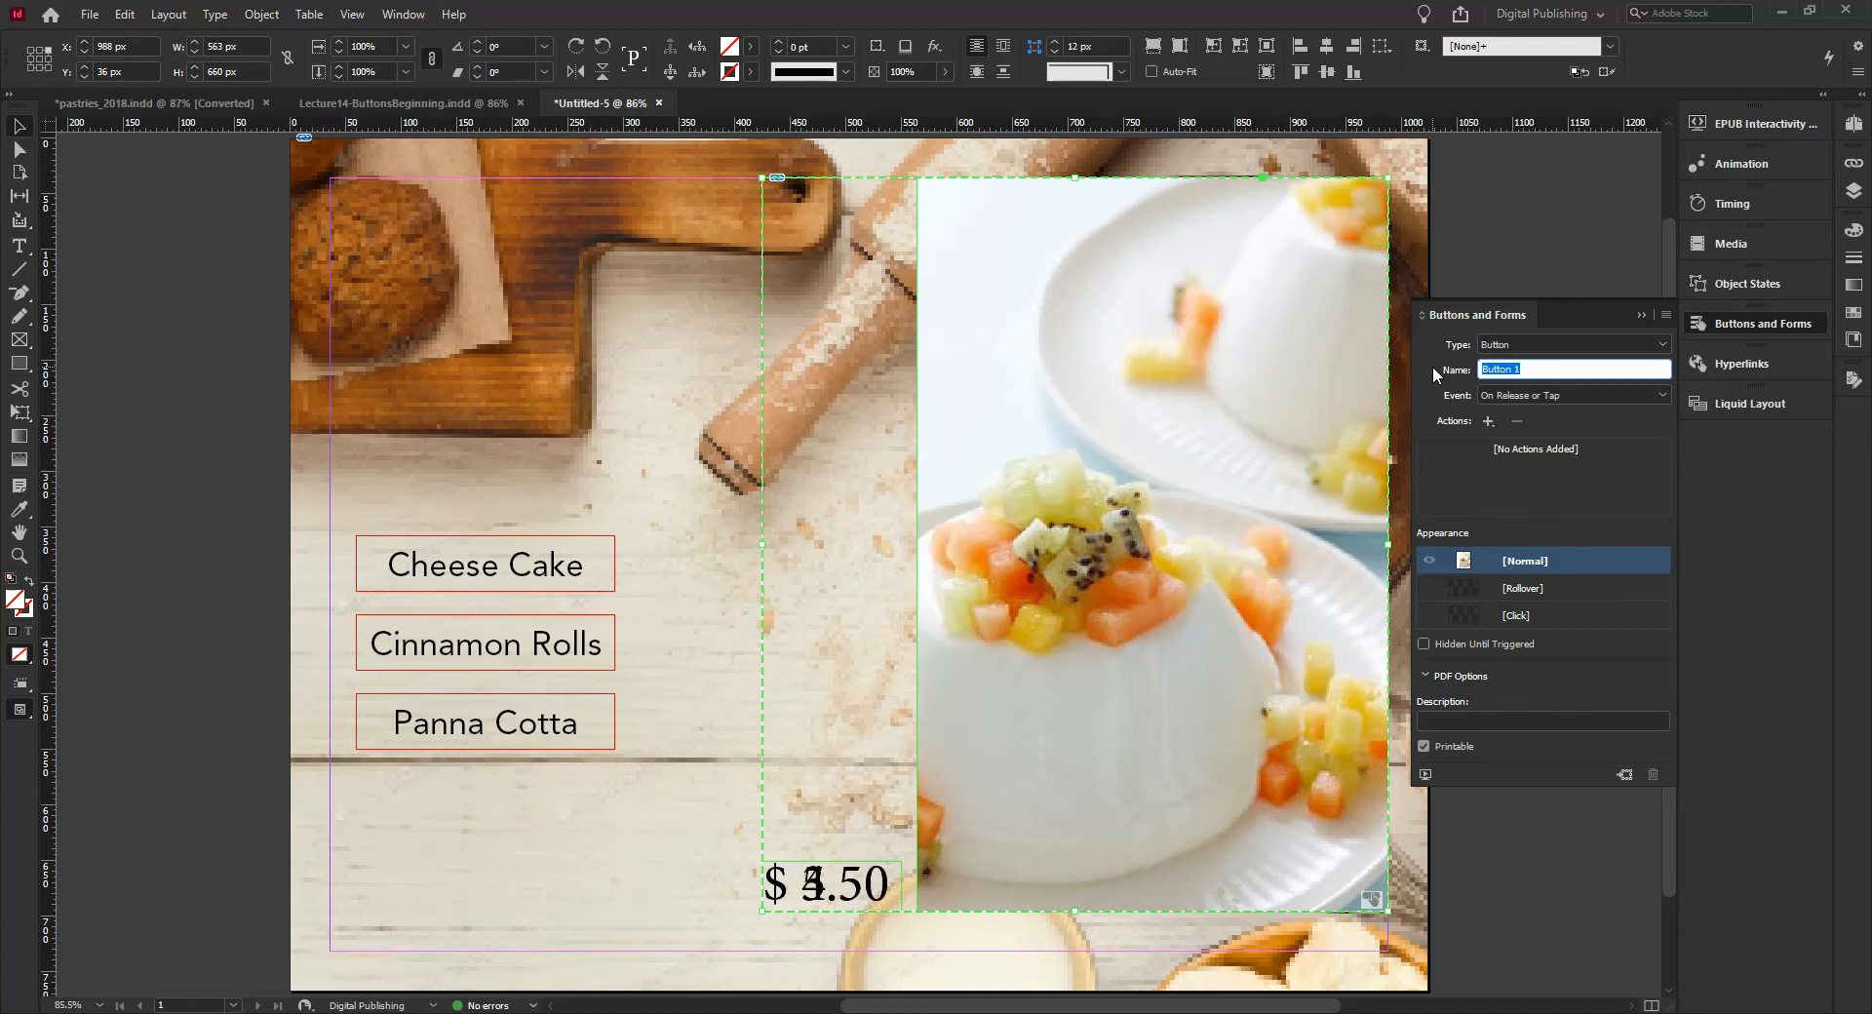
type("pannaIm")
left_click(1431, 366)
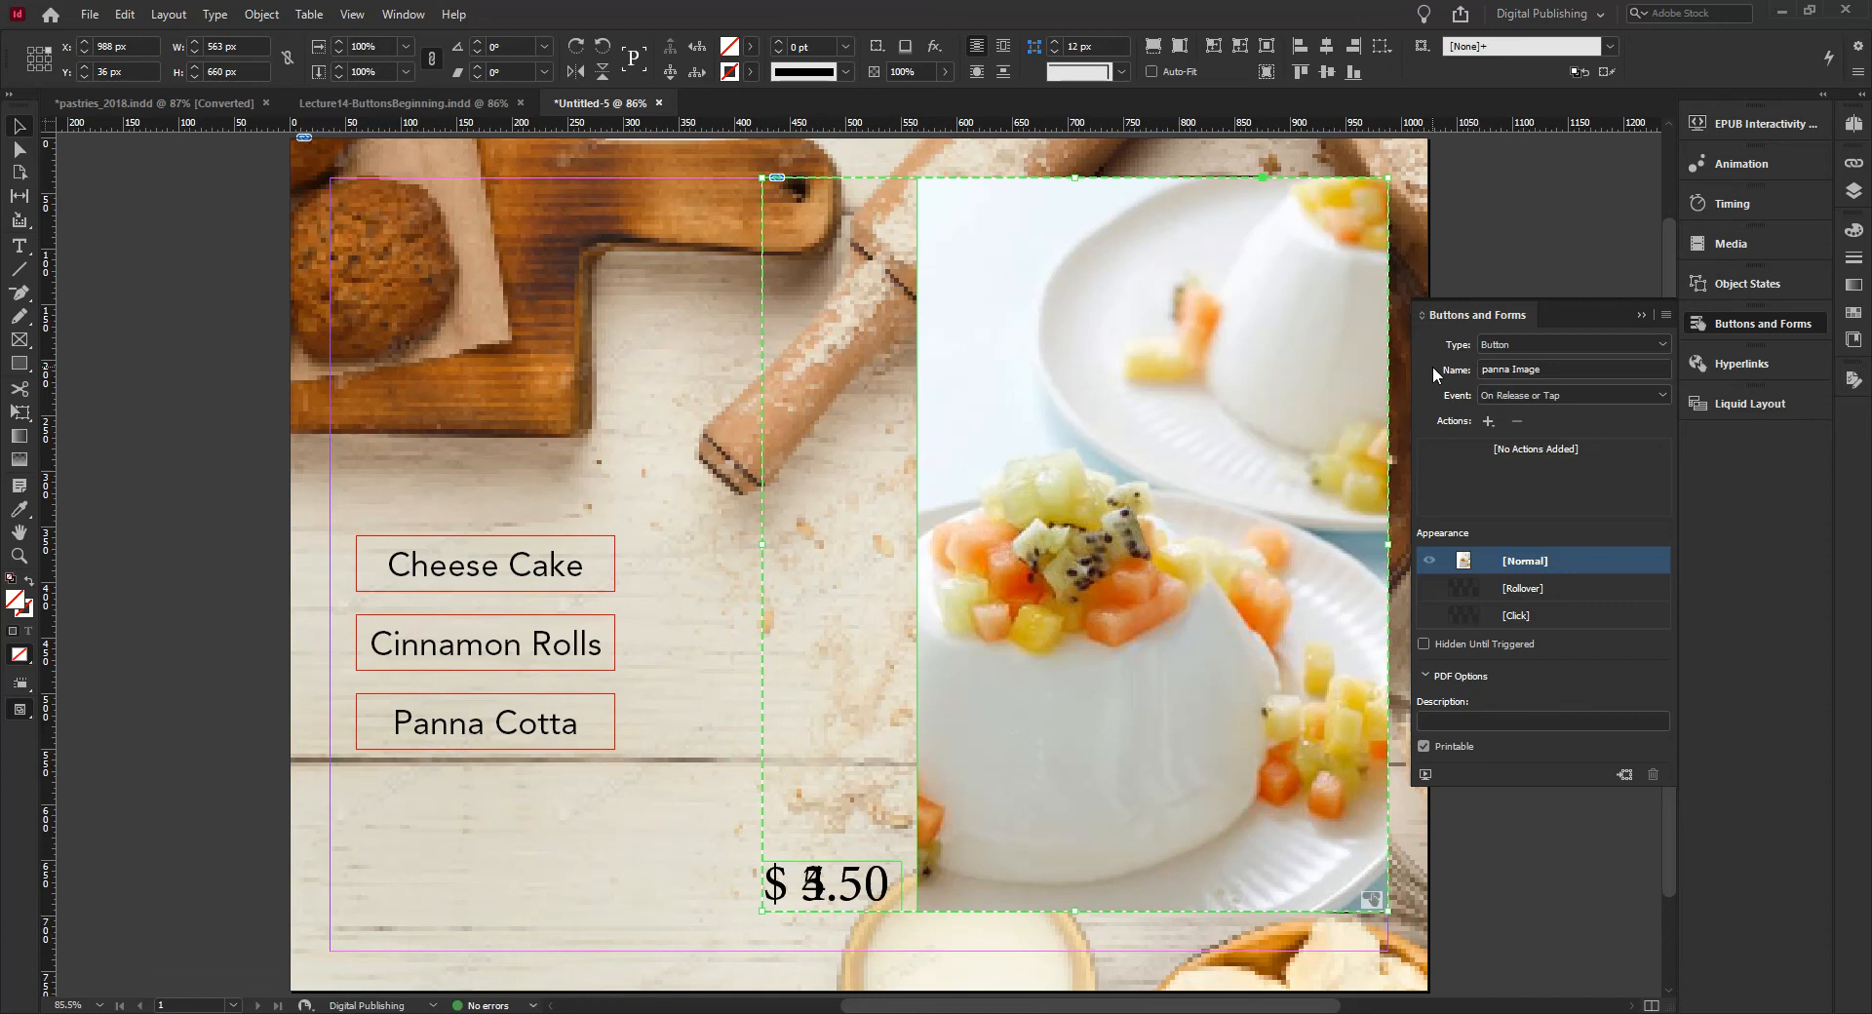
Step: Hide the panna Image button and convert the cheesecake group beneath it into a button named cheese Image
left_click(1853, 191)
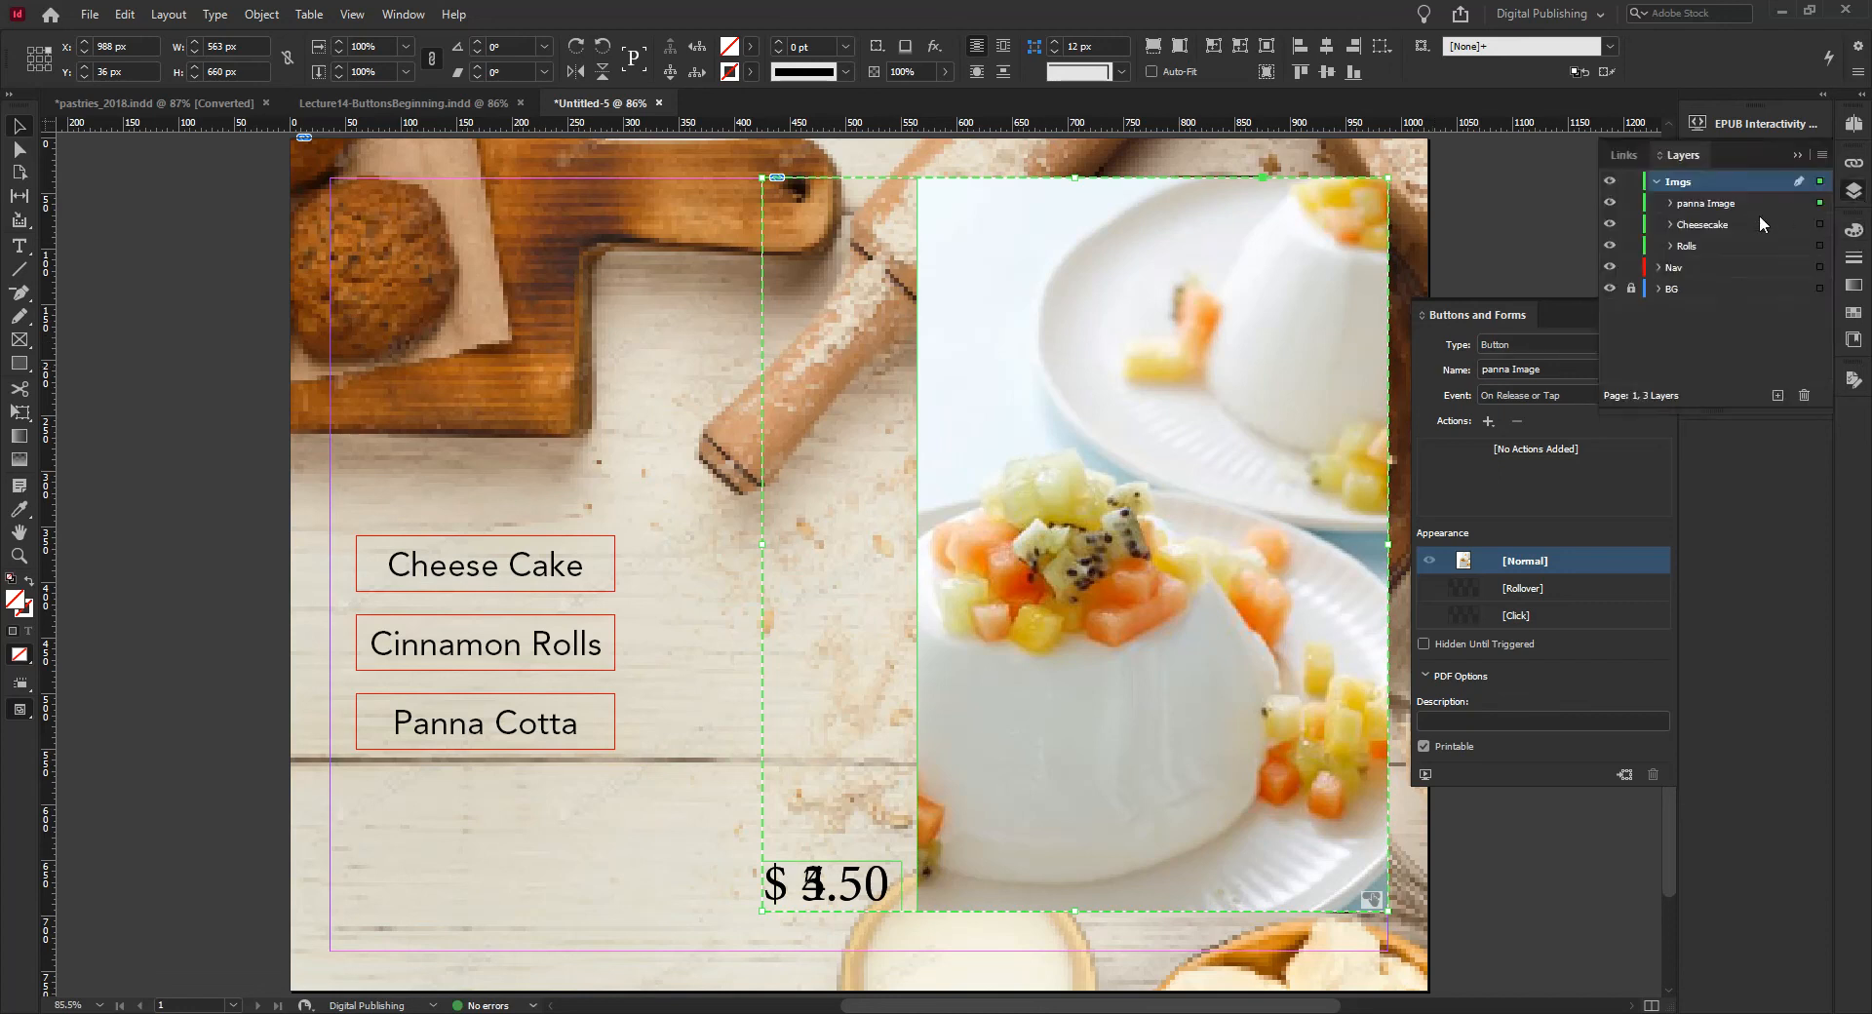
left_click(1609, 202)
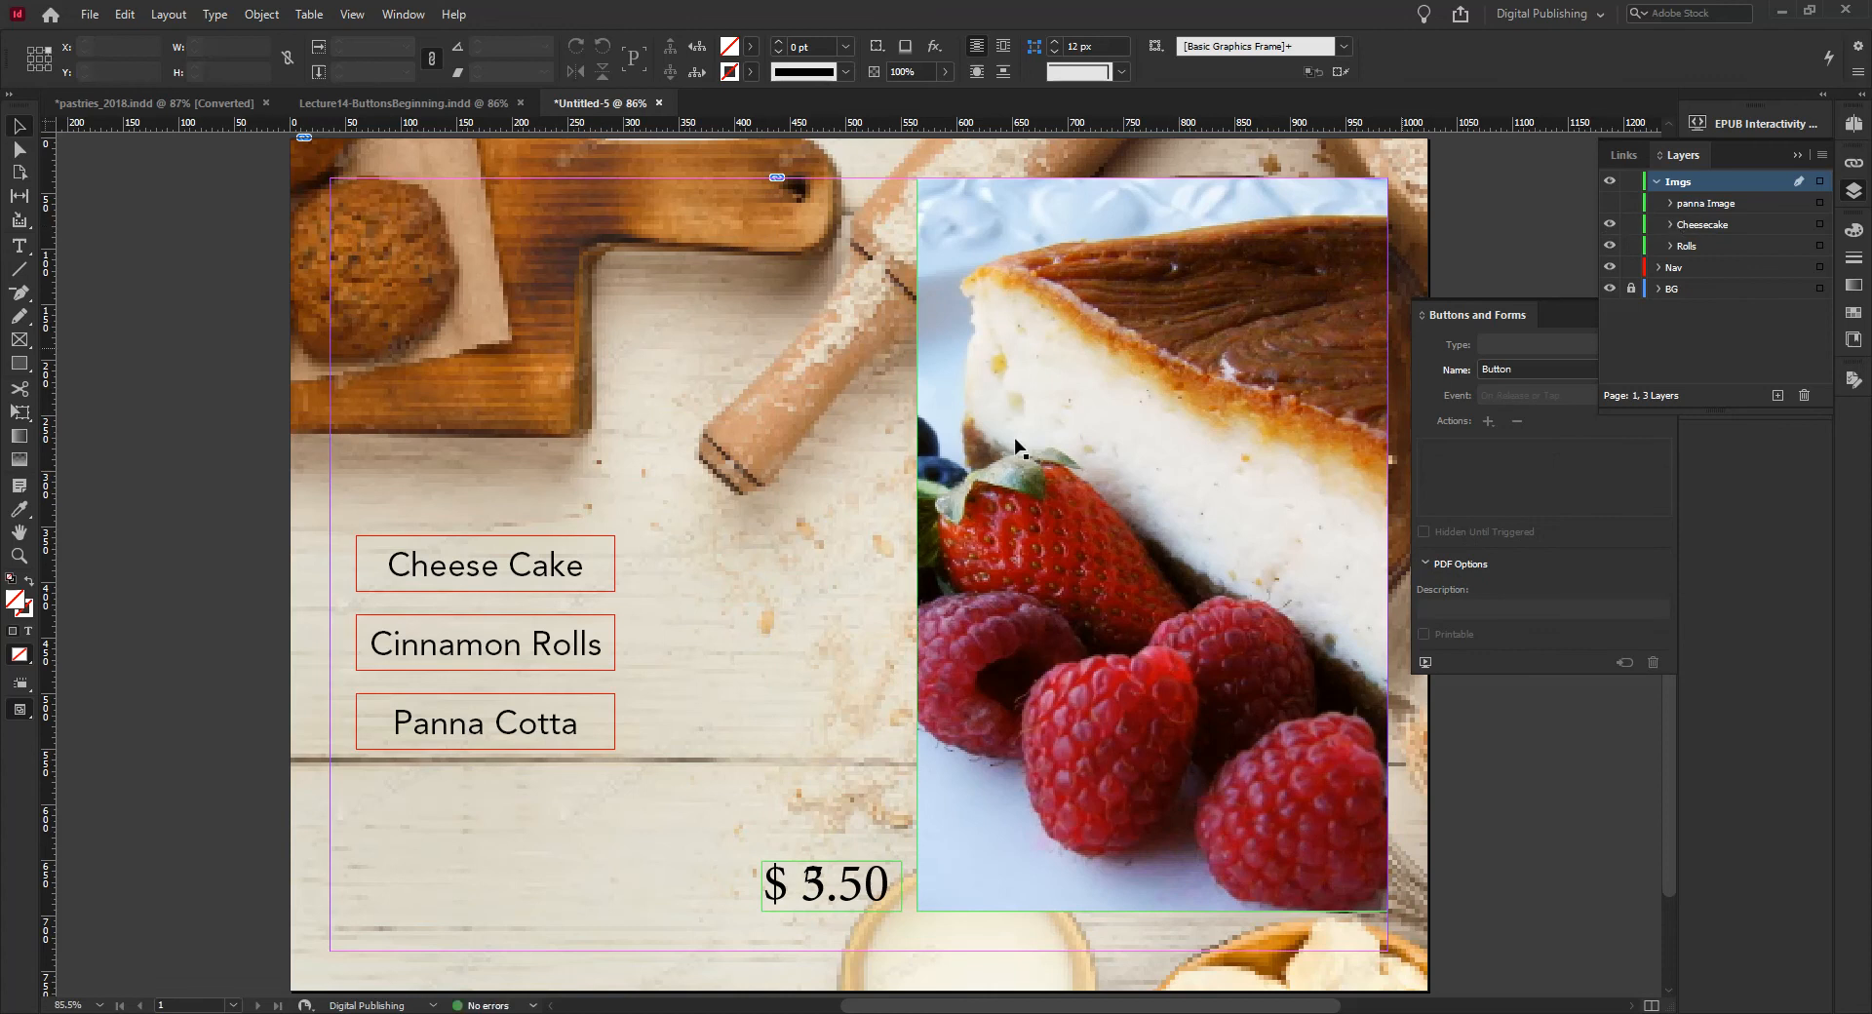
left_click(1072, 407)
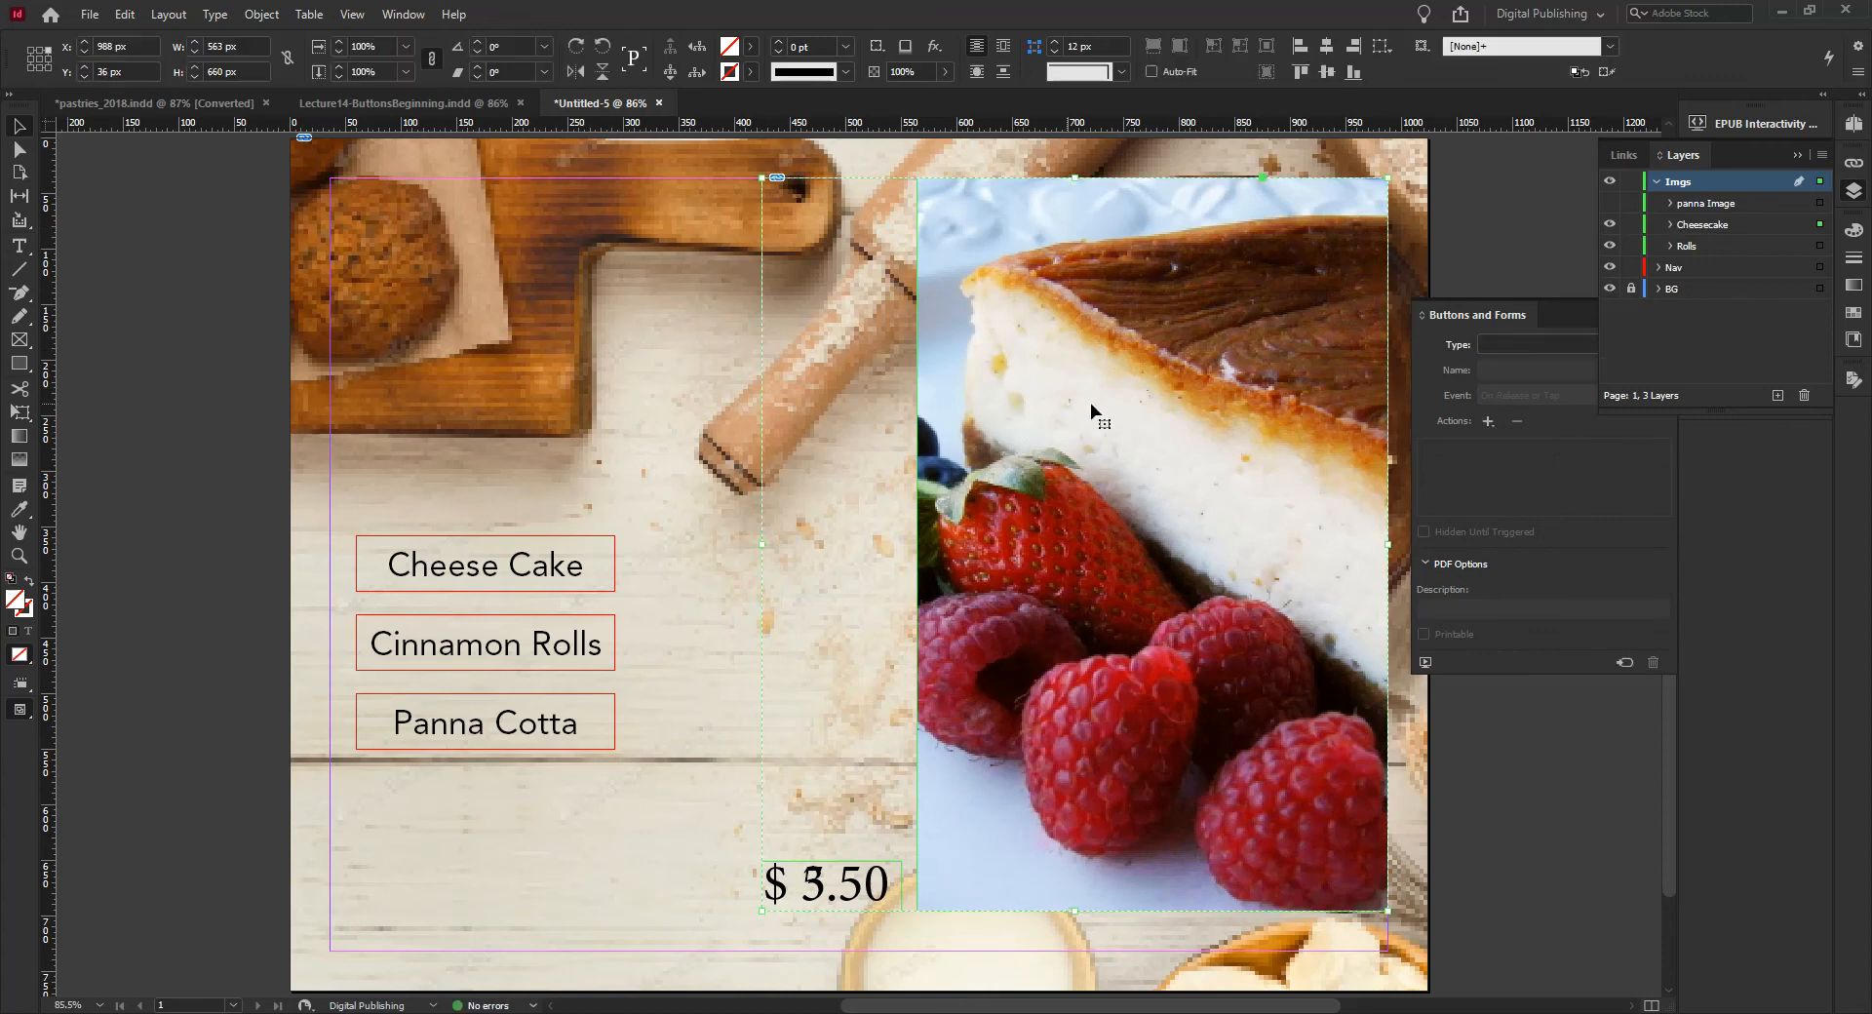
left_click(1495, 337)
left_click(1511, 360)
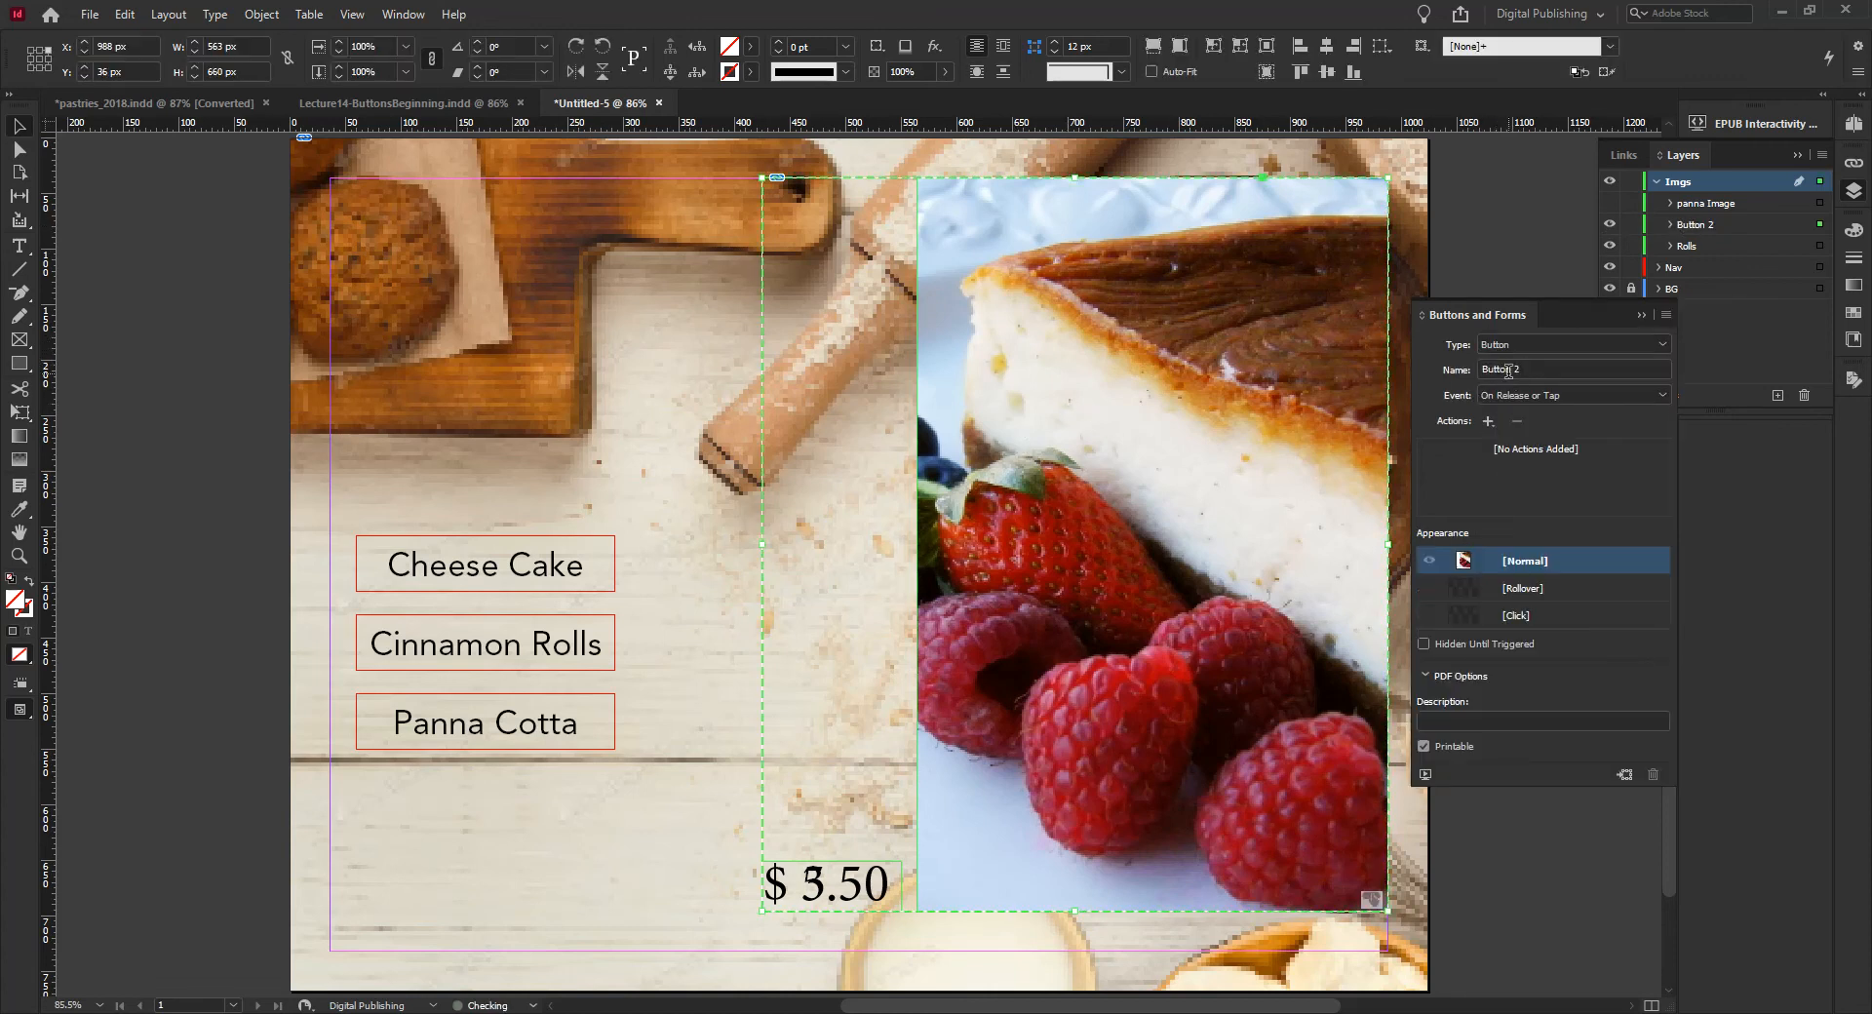
left_click(1509, 373)
type("cheese Im")
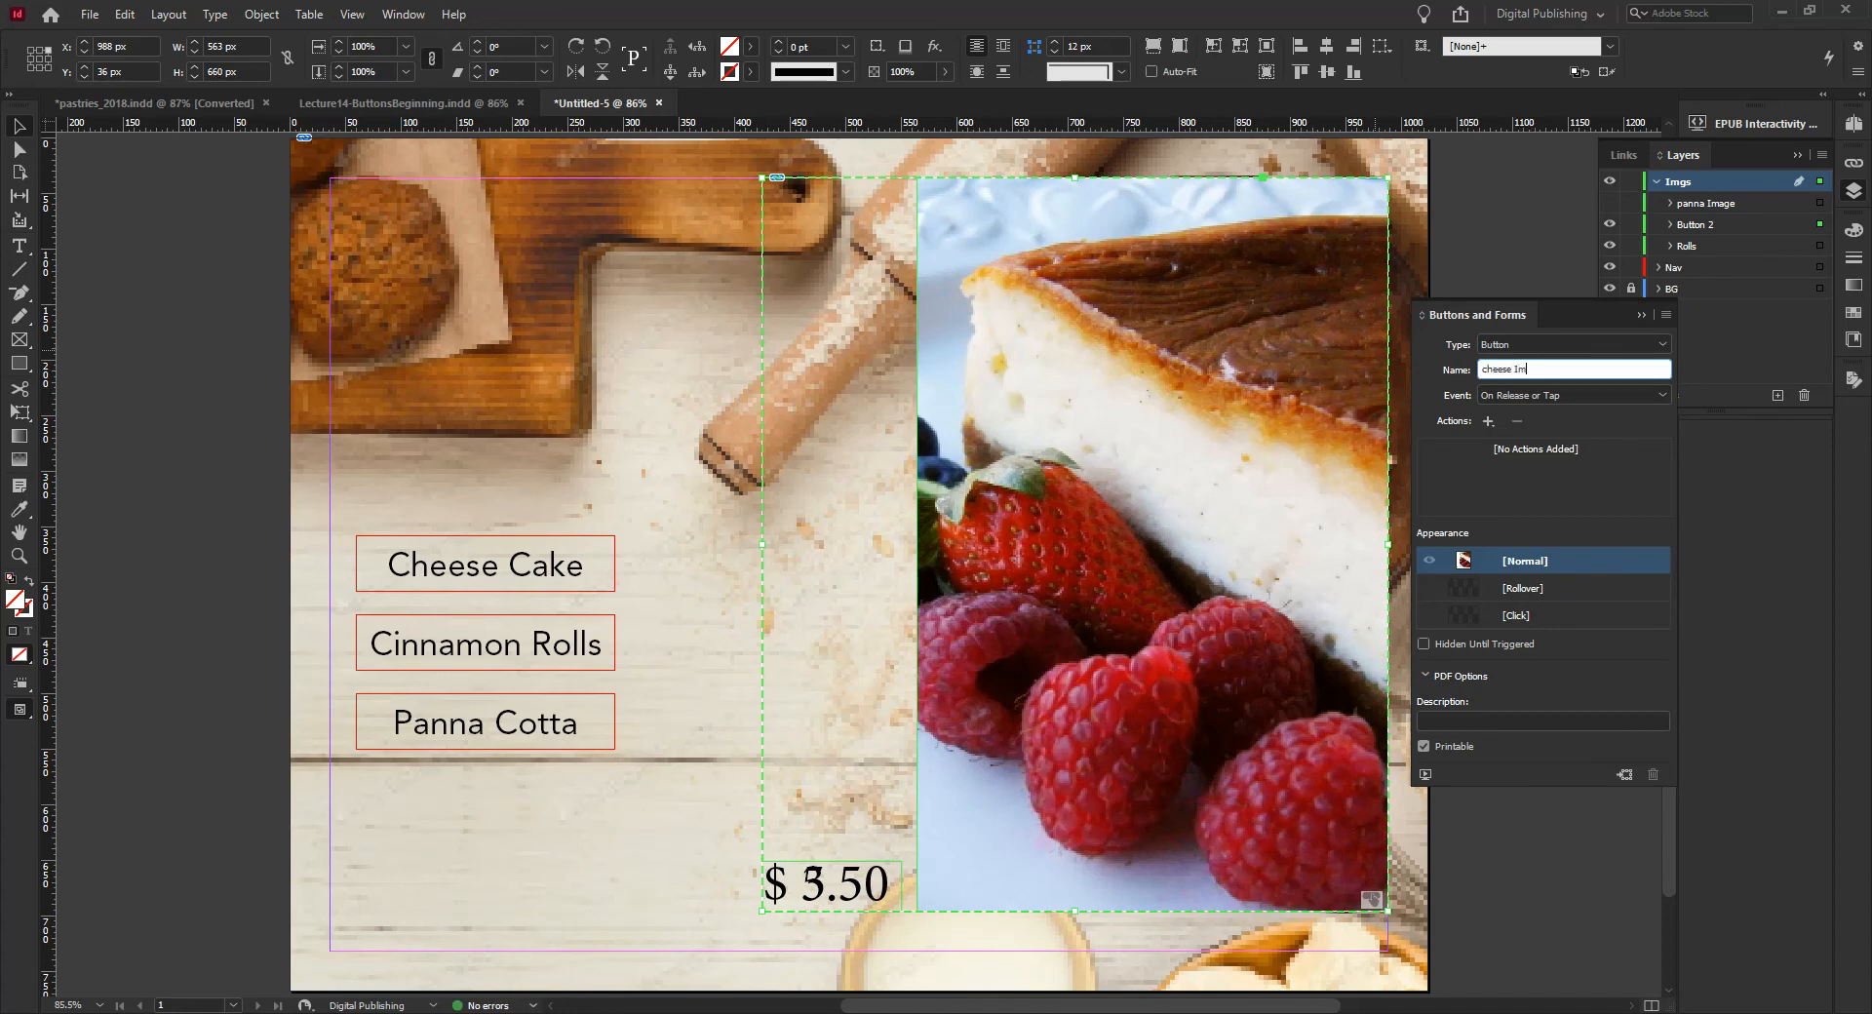
type("age")
key("Return")
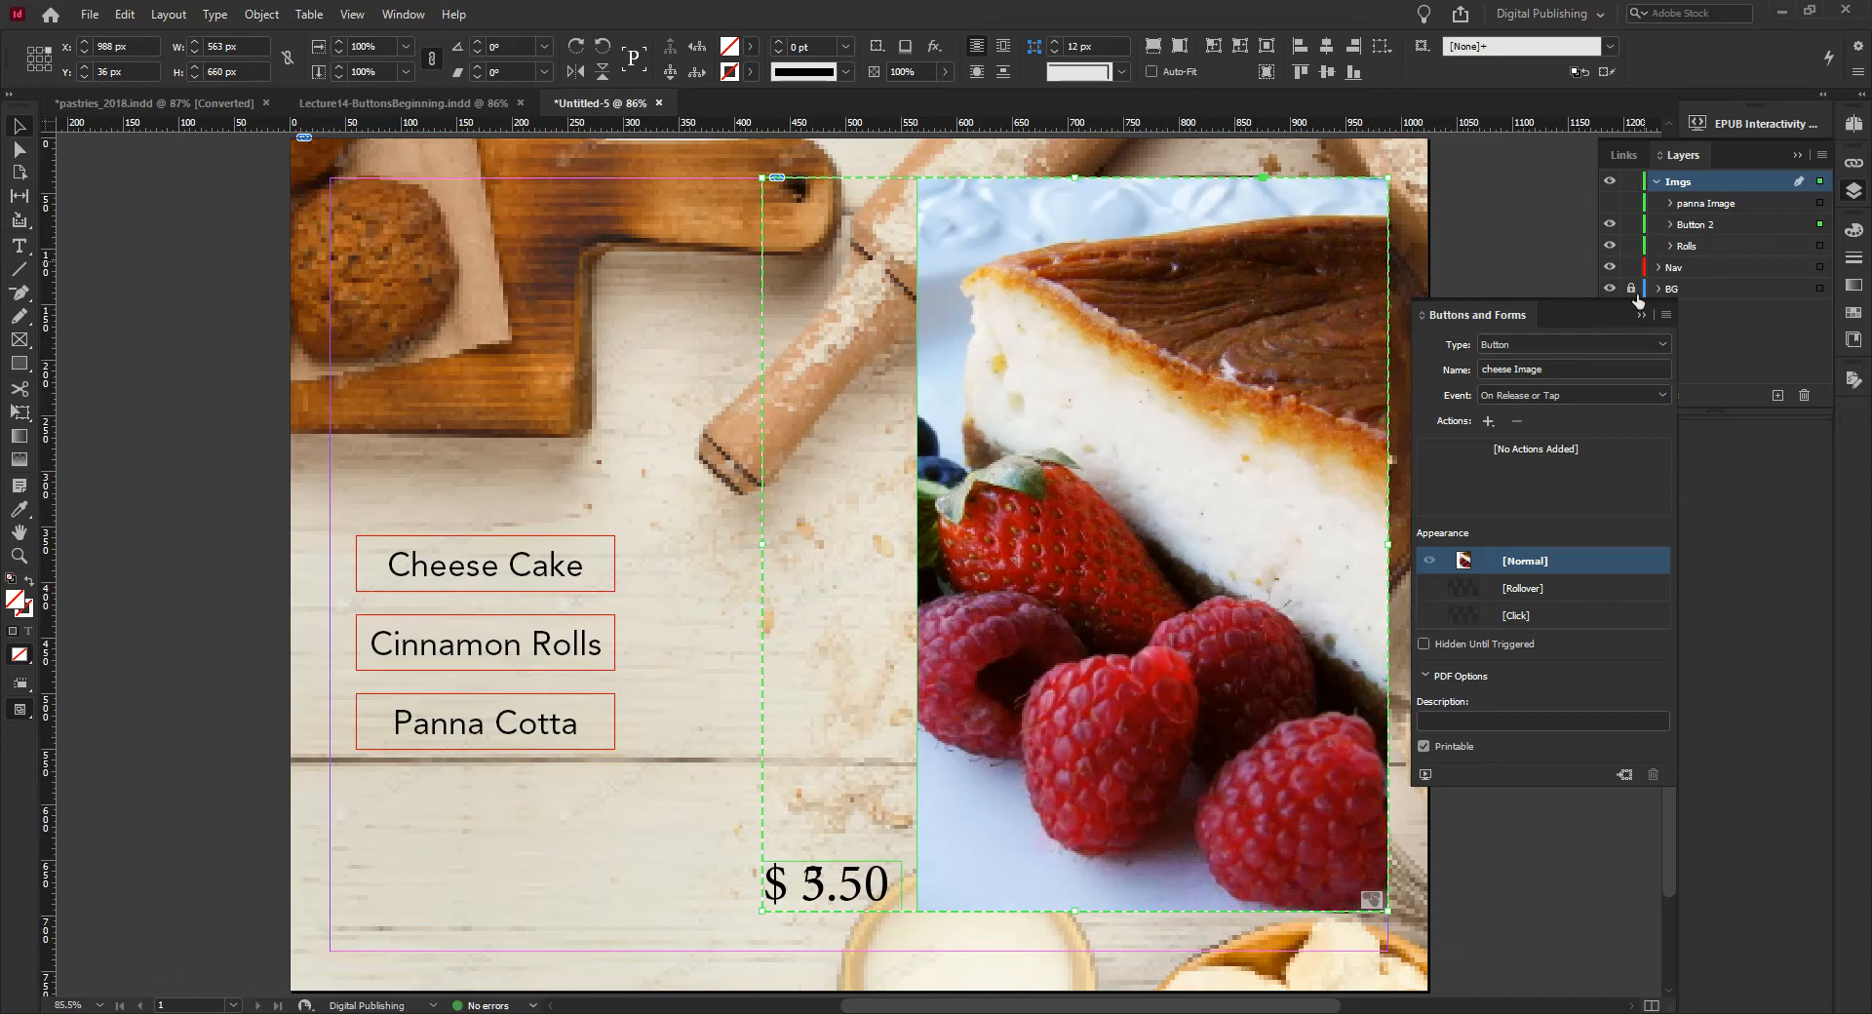
Step: Hide the cheese Image button and convert the cinnamon rolls group into a button named Rolls Image
left_click(1853, 191)
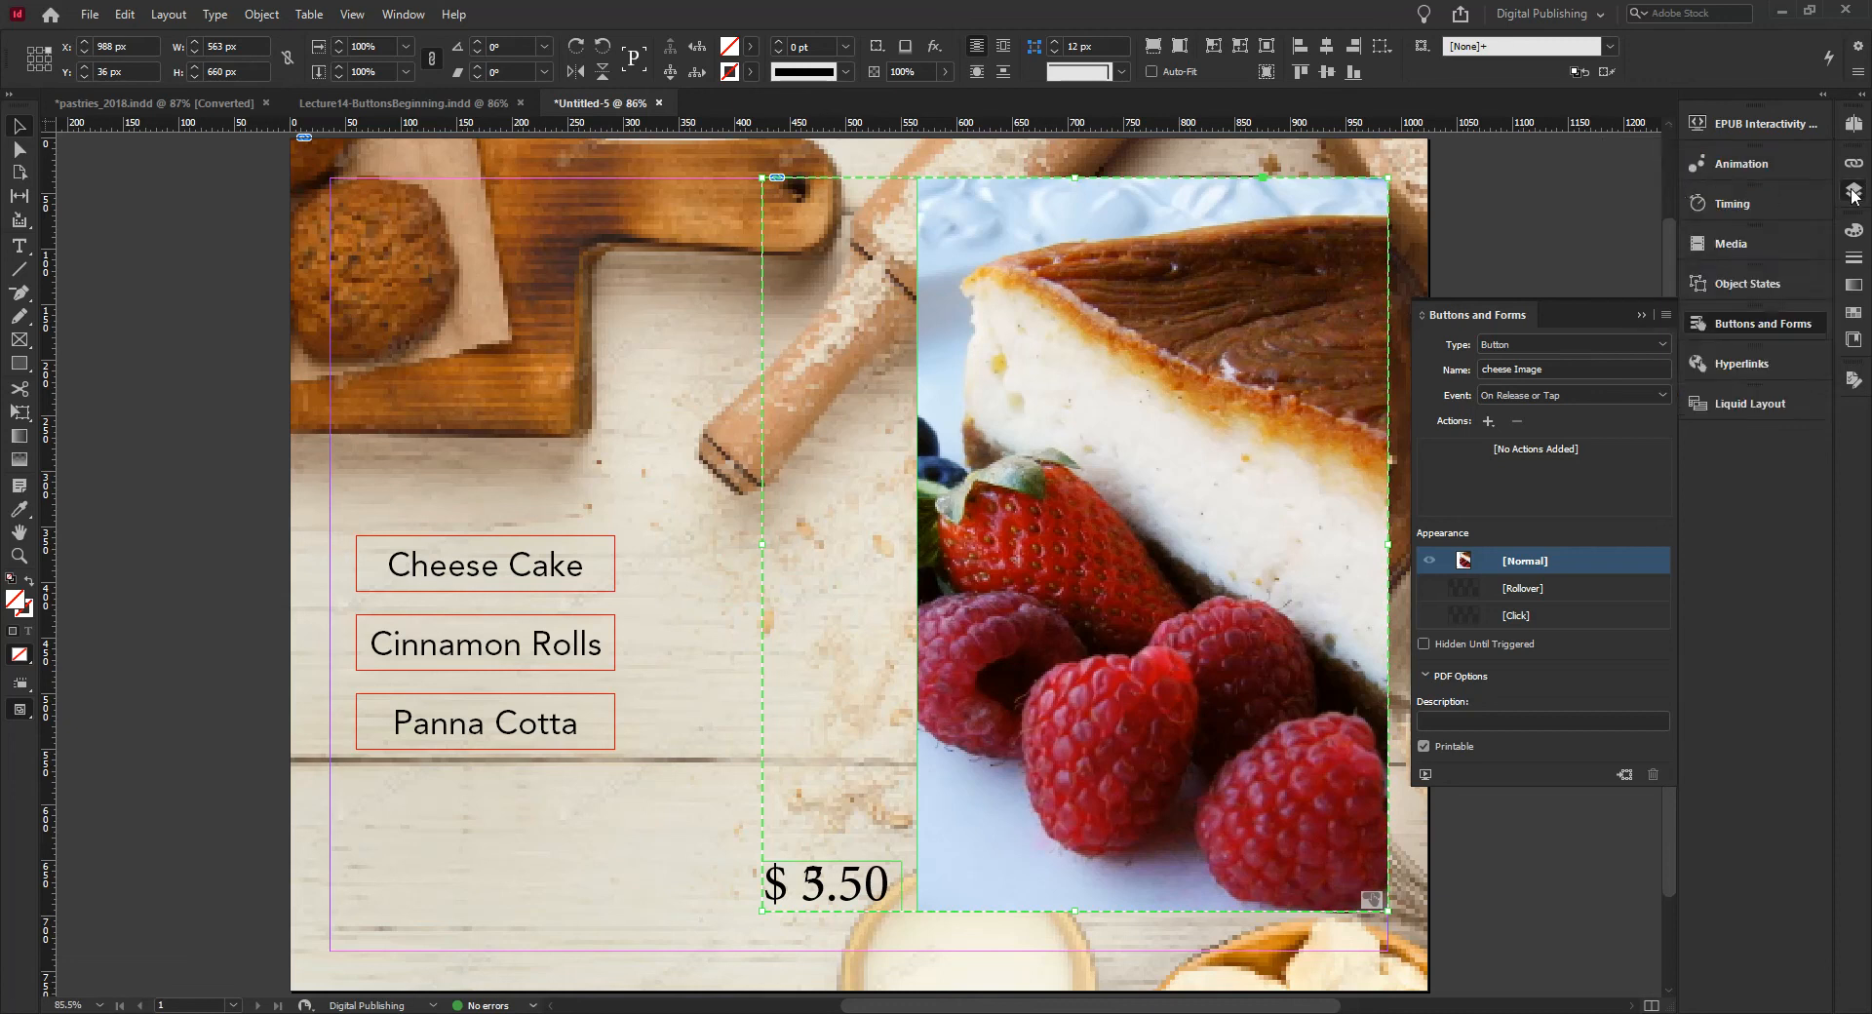
left_click(1853, 194)
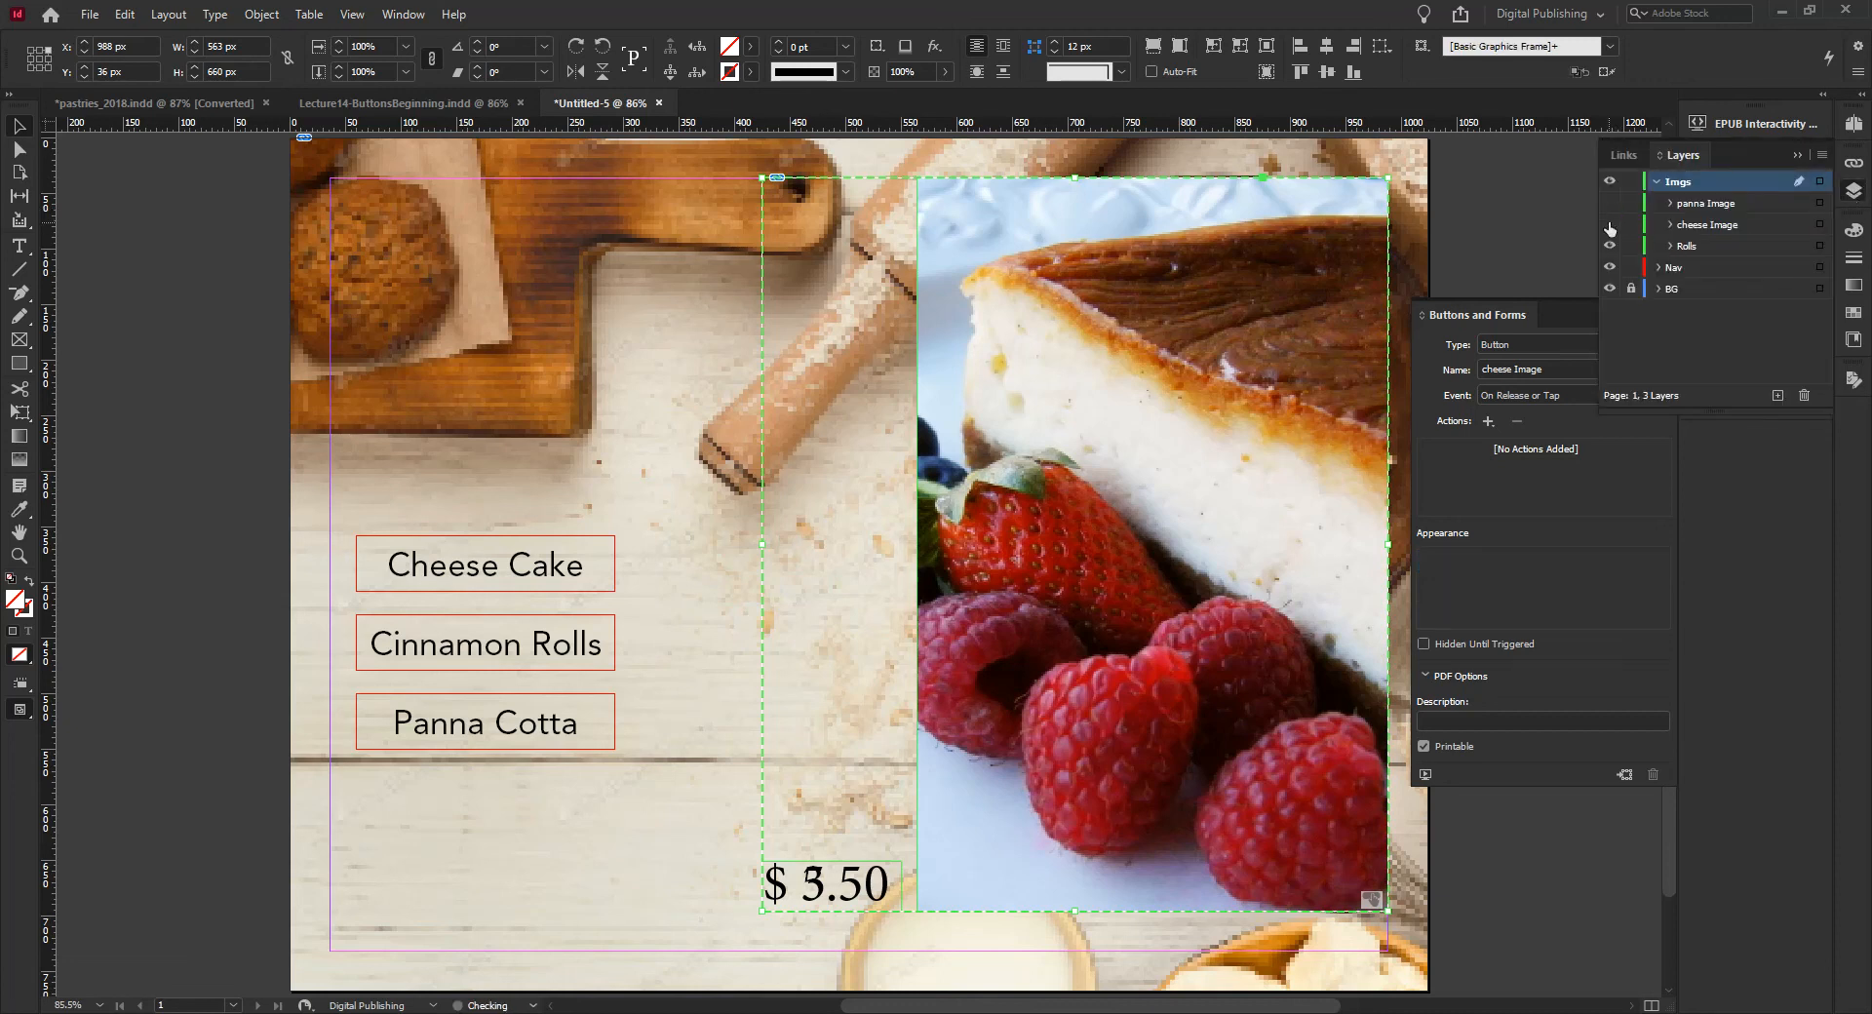
left_click(1609, 225)
left_click(1703, 249)
left_click(1105, 382)
left_click(1498, 344)
left_click(1511, 368)
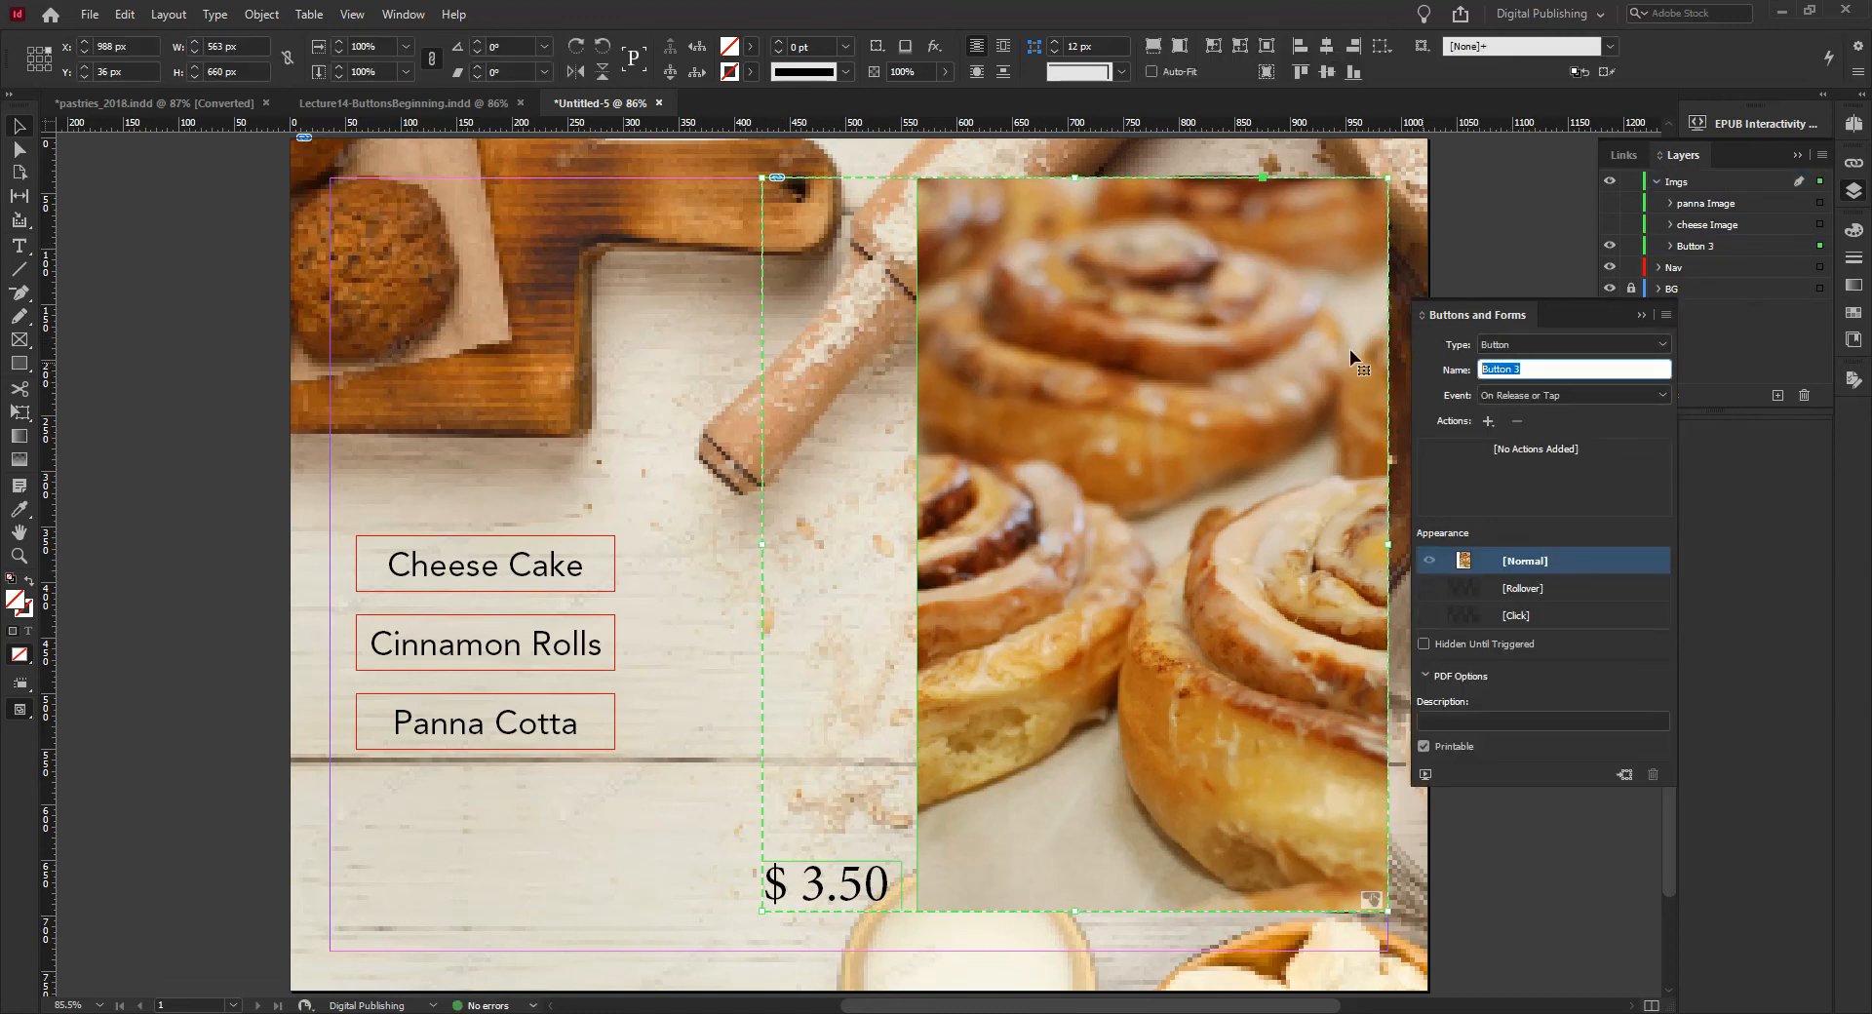
type("Rolls O")
type("mage")
key("Return")
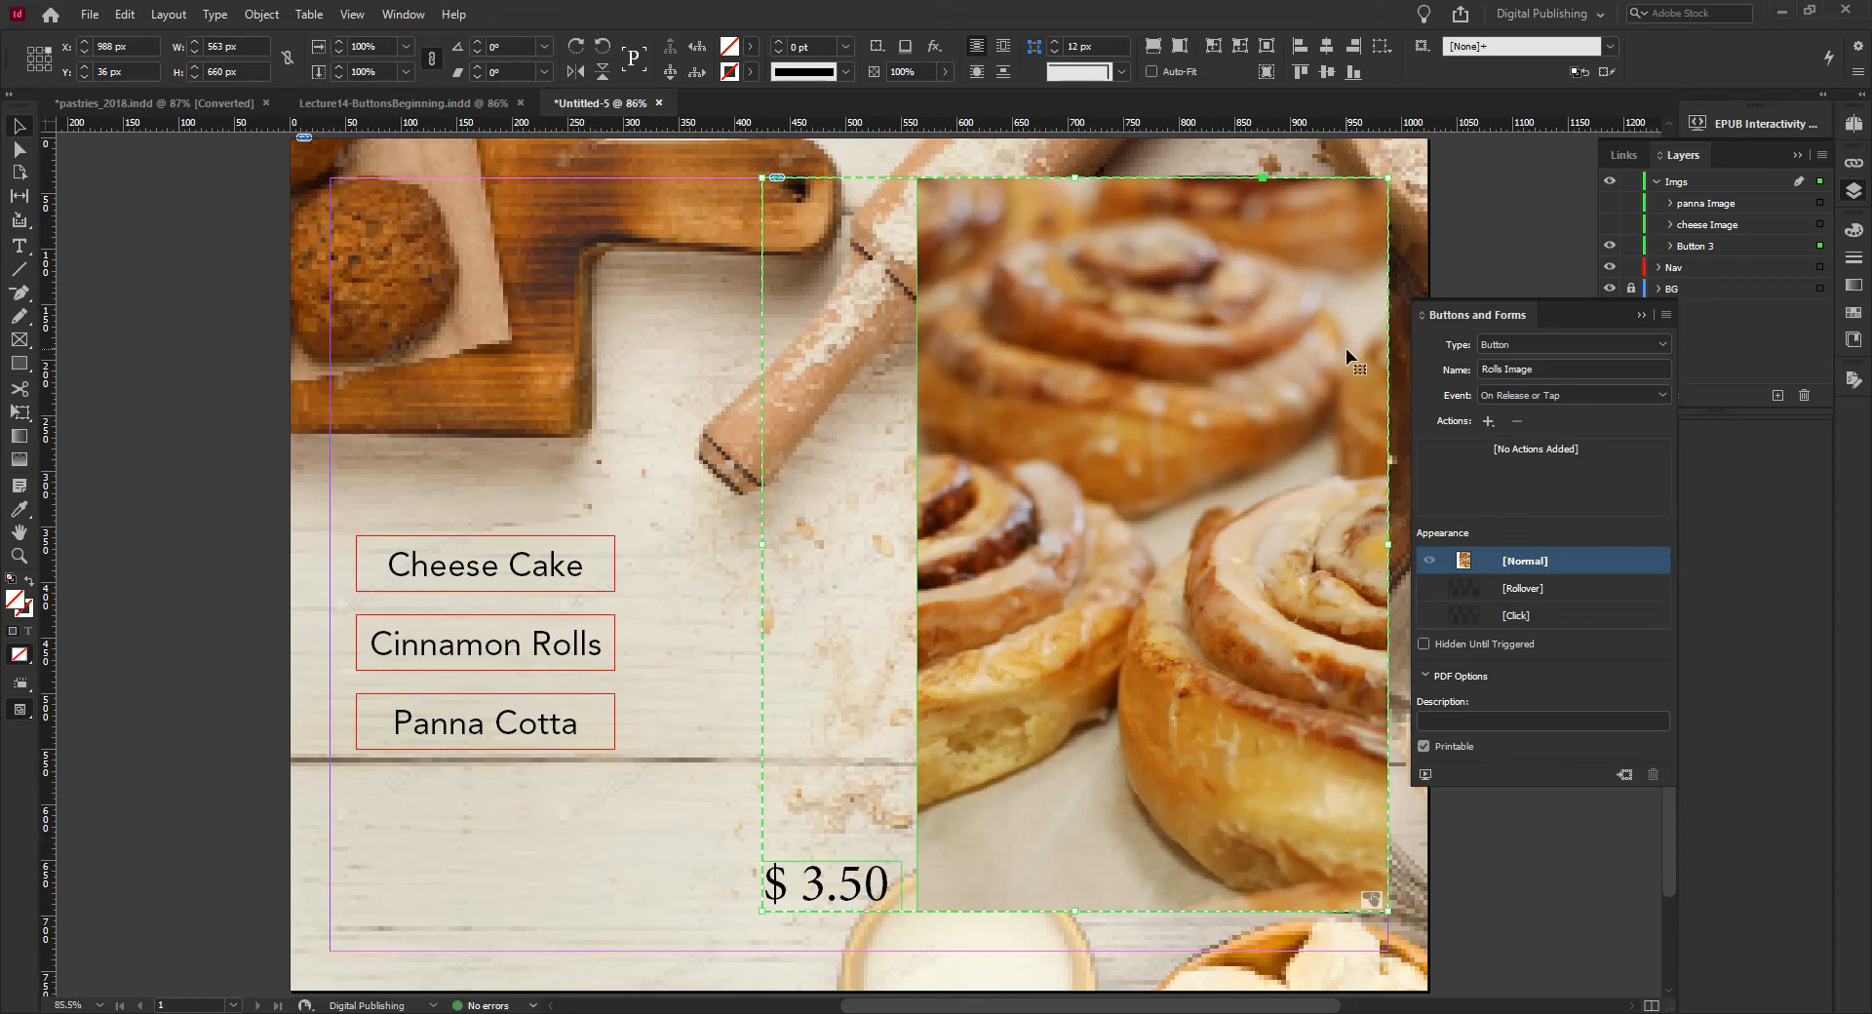
Step: Show the cheese Image and panna Image buttons again, and set panna Image to Hidden Until Triggered
left_click(1610, 224)
left_click(1610, 203)
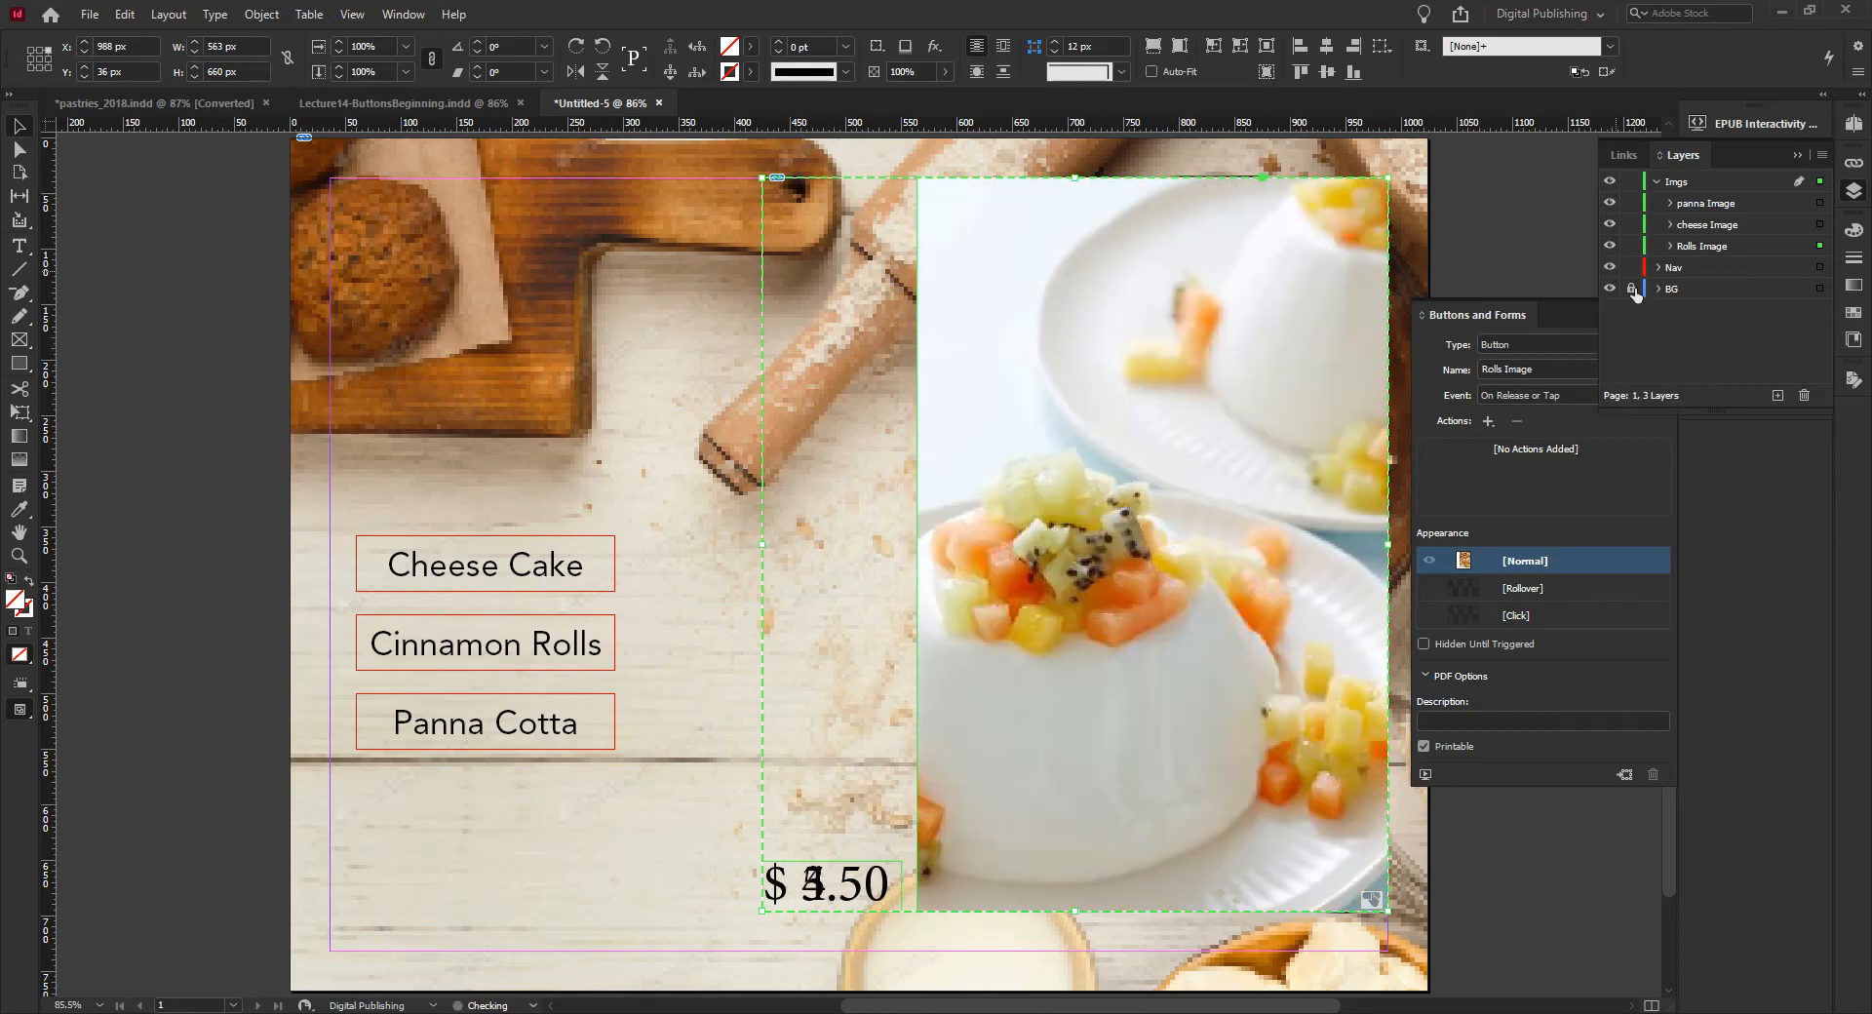
left_click(526, 587)
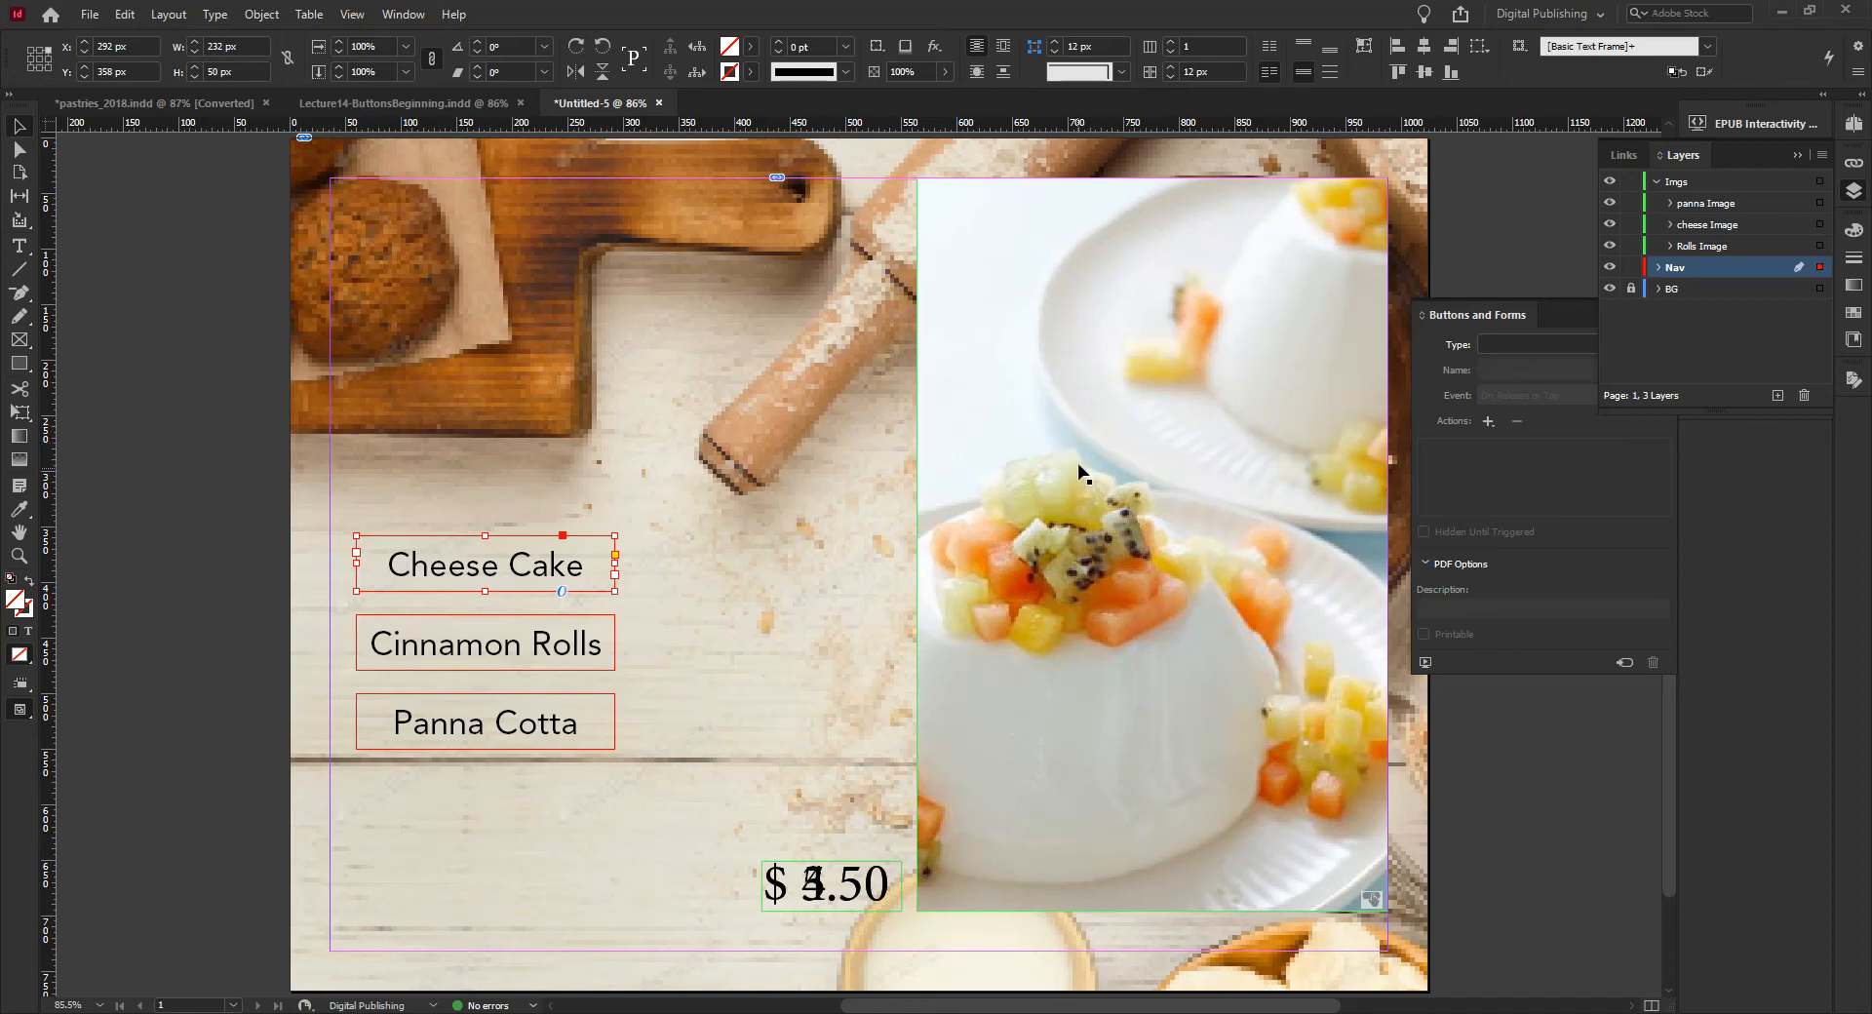
left_click(1130, 460)
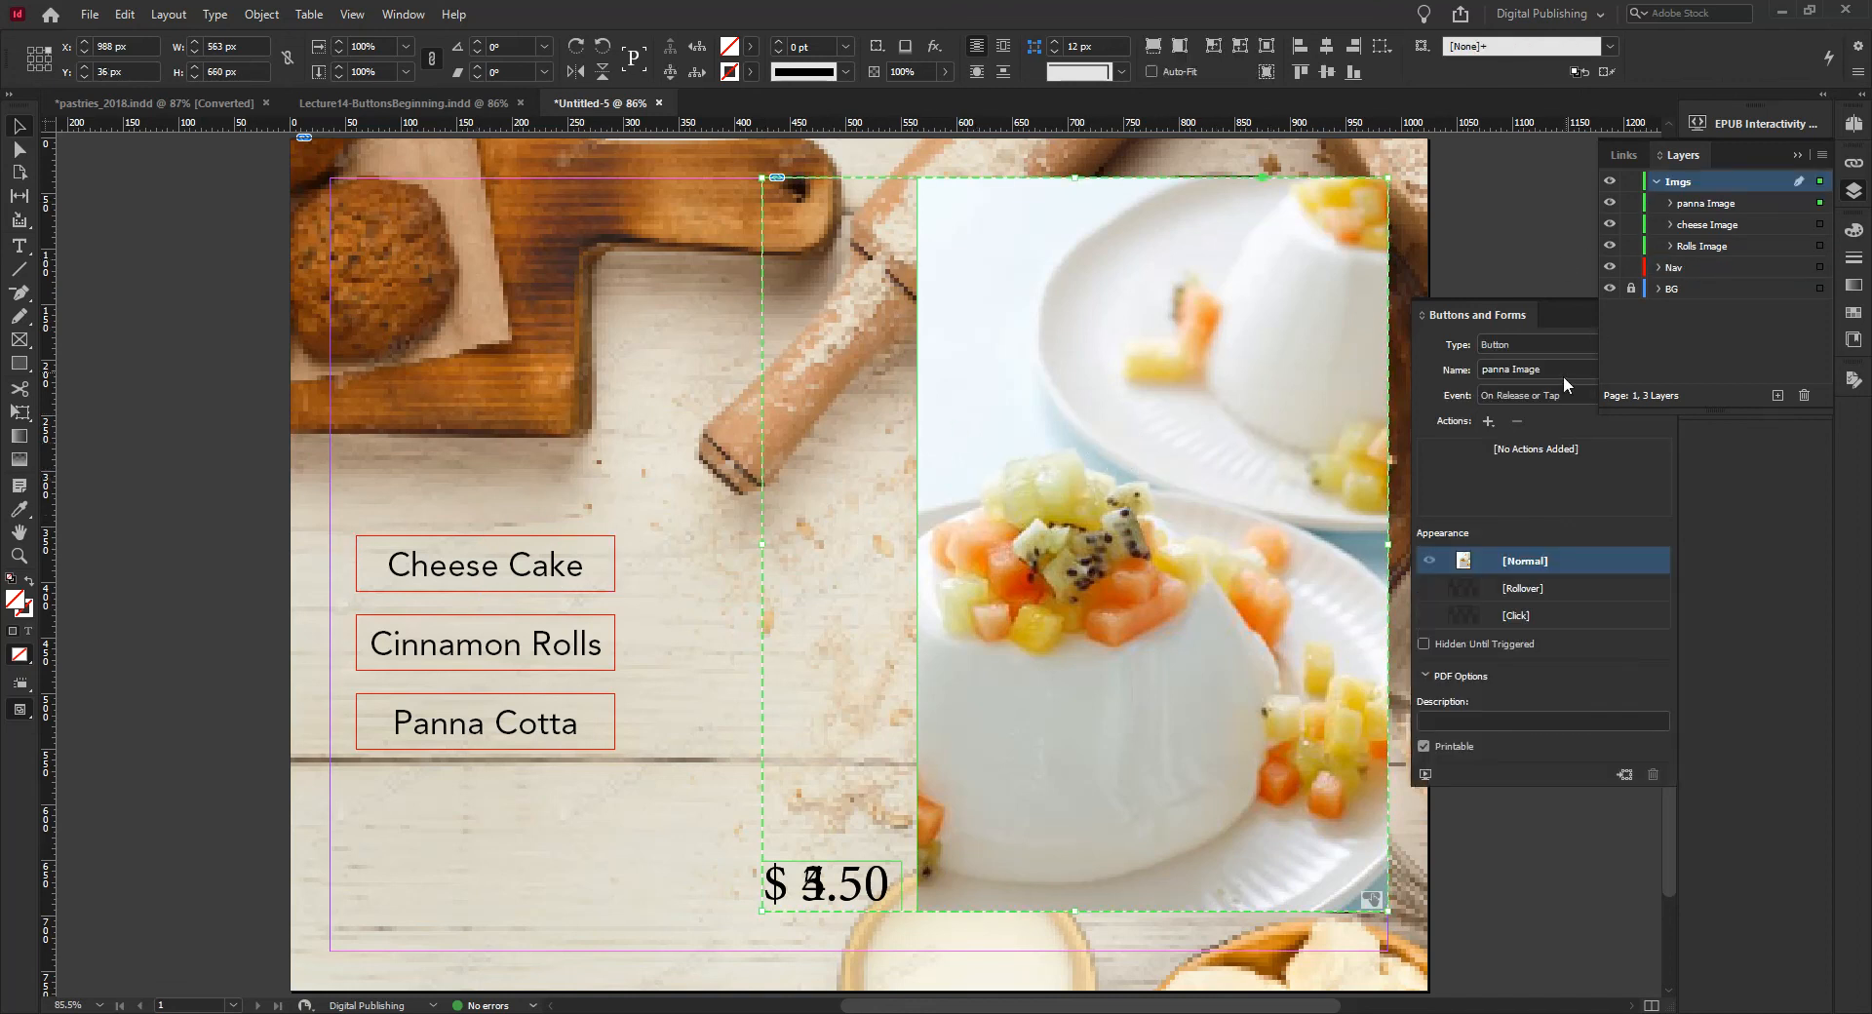
left_click(1862, 192)
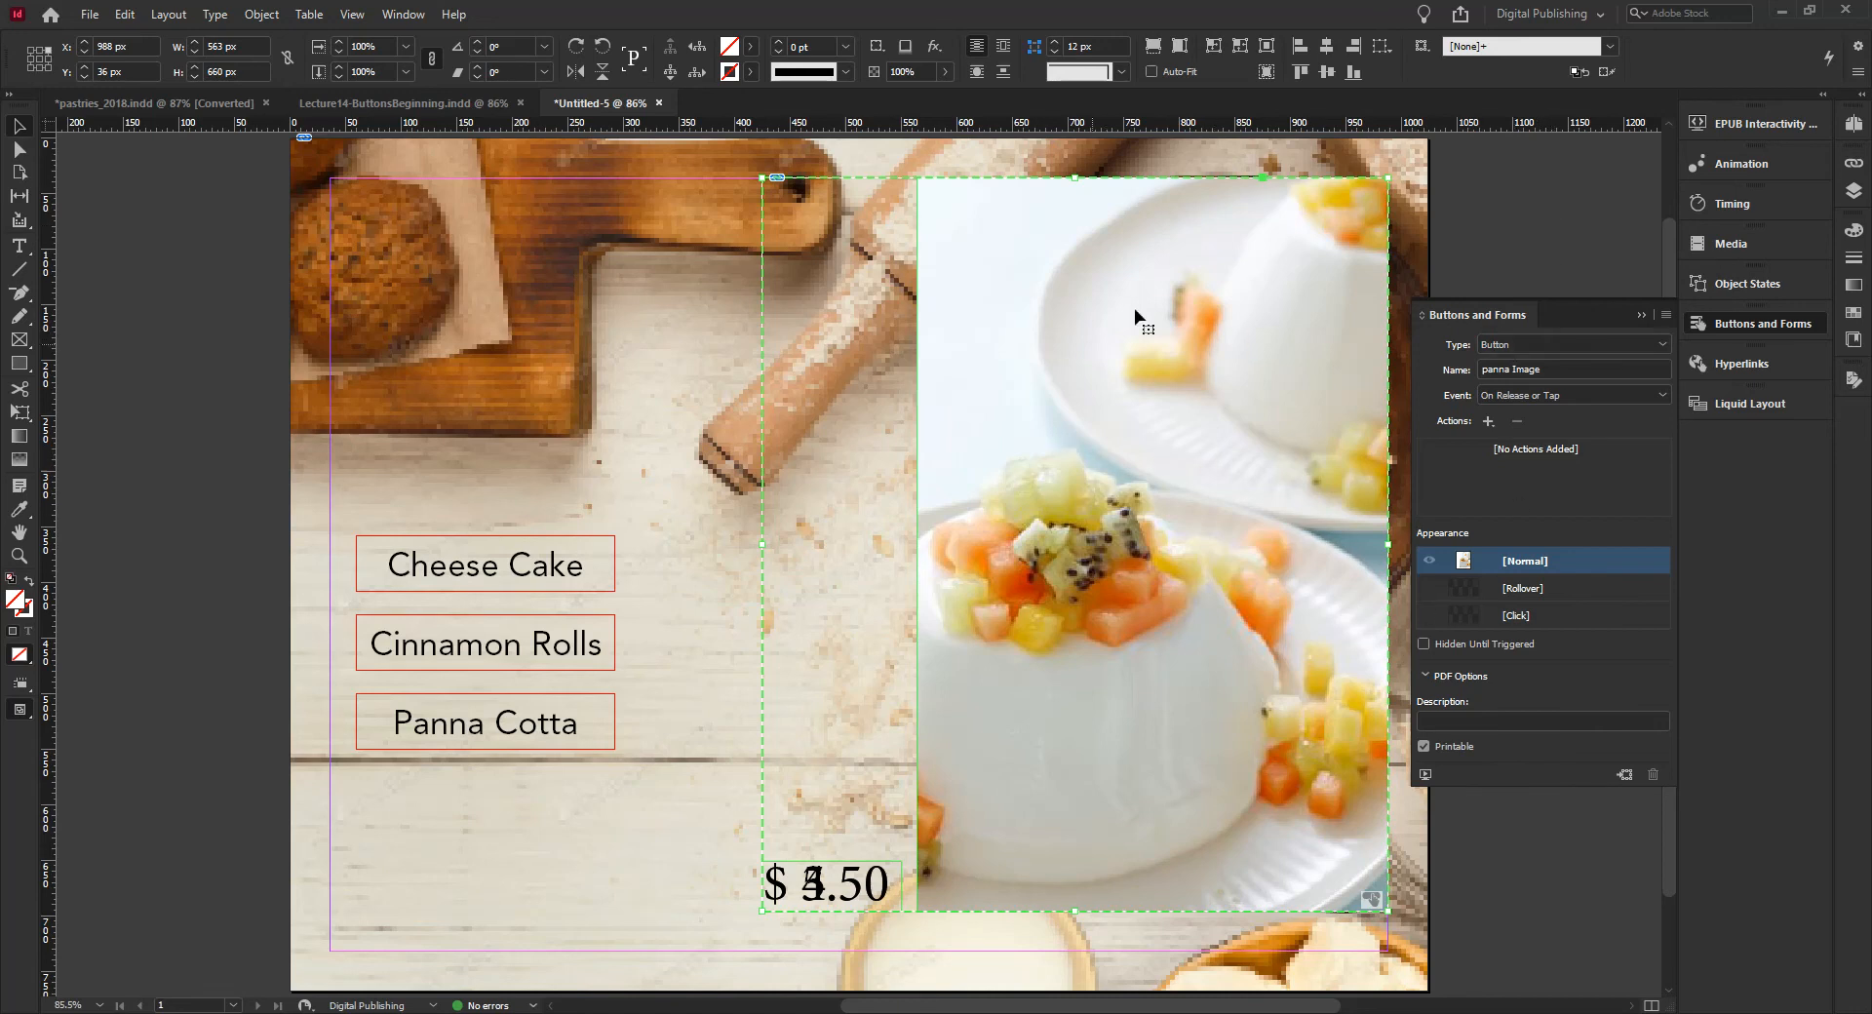
left_click(1424, 644)
Step: Hide the panna Image object in the Imgs layer and set the cheese Image button to Hidden Until Triggered
left_click(1855, 192)
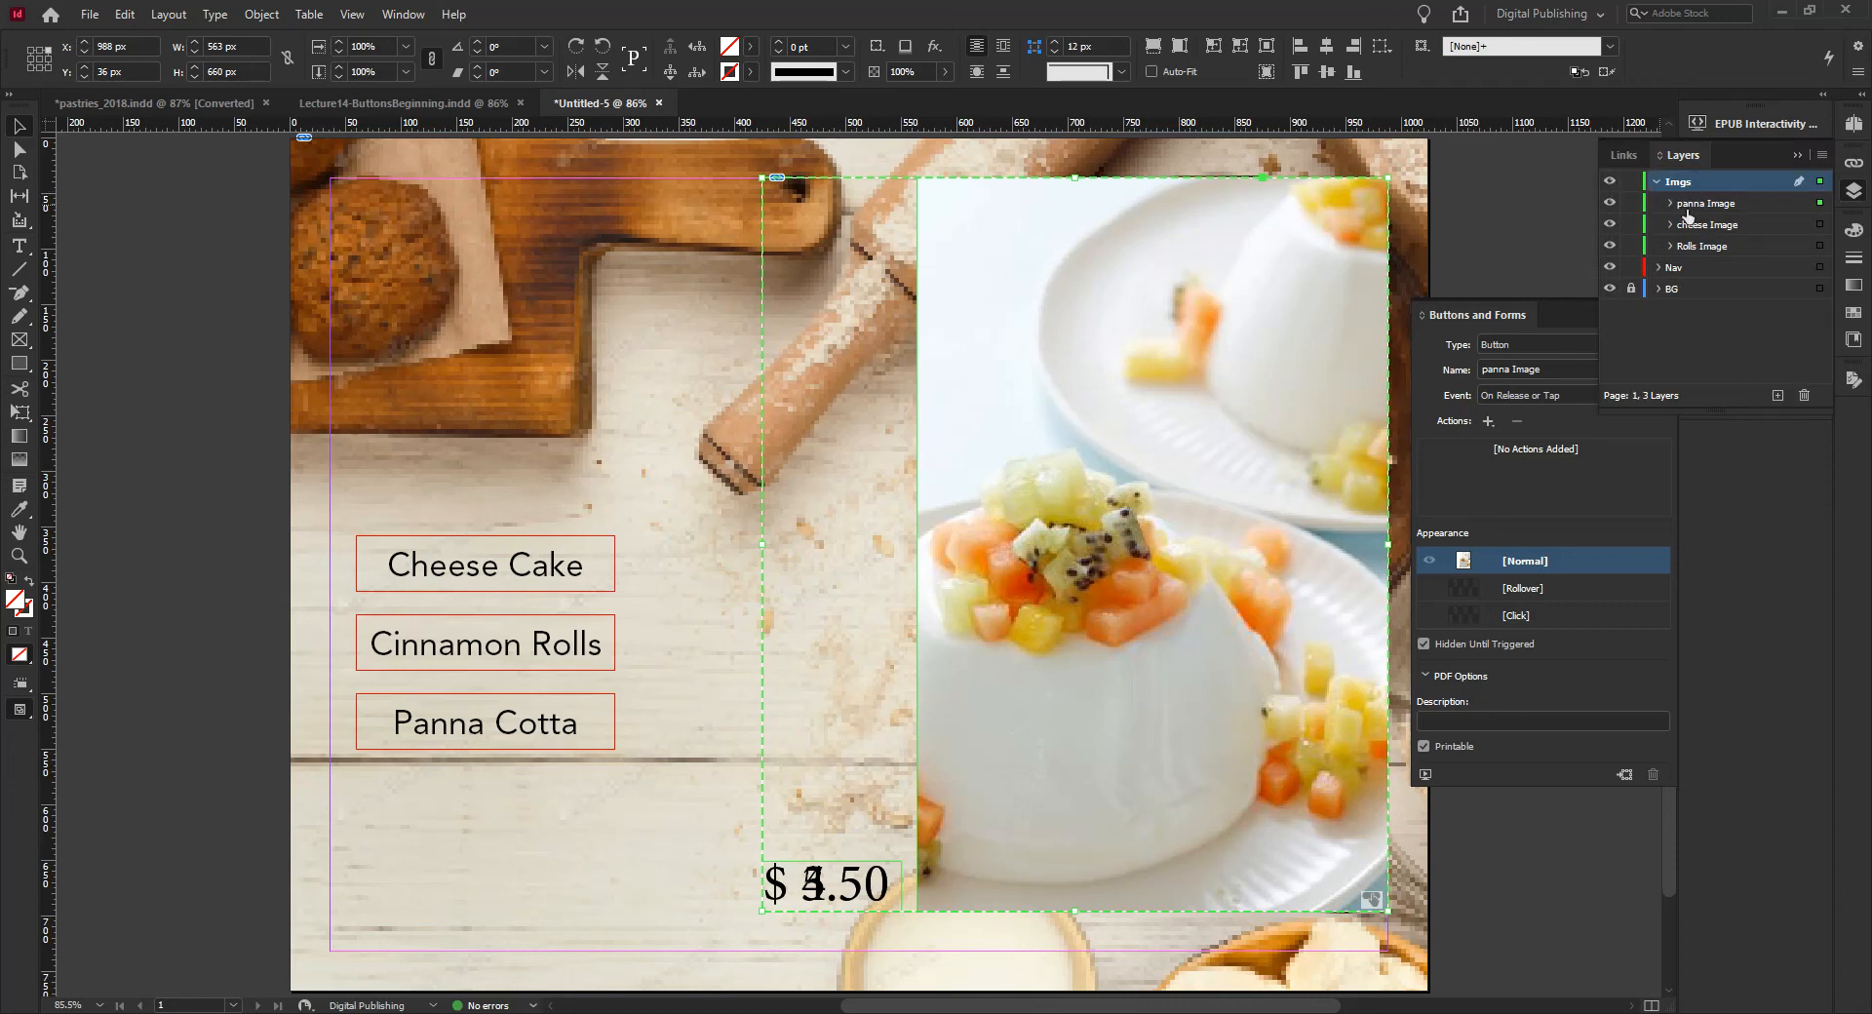
left_click(1609, 204)
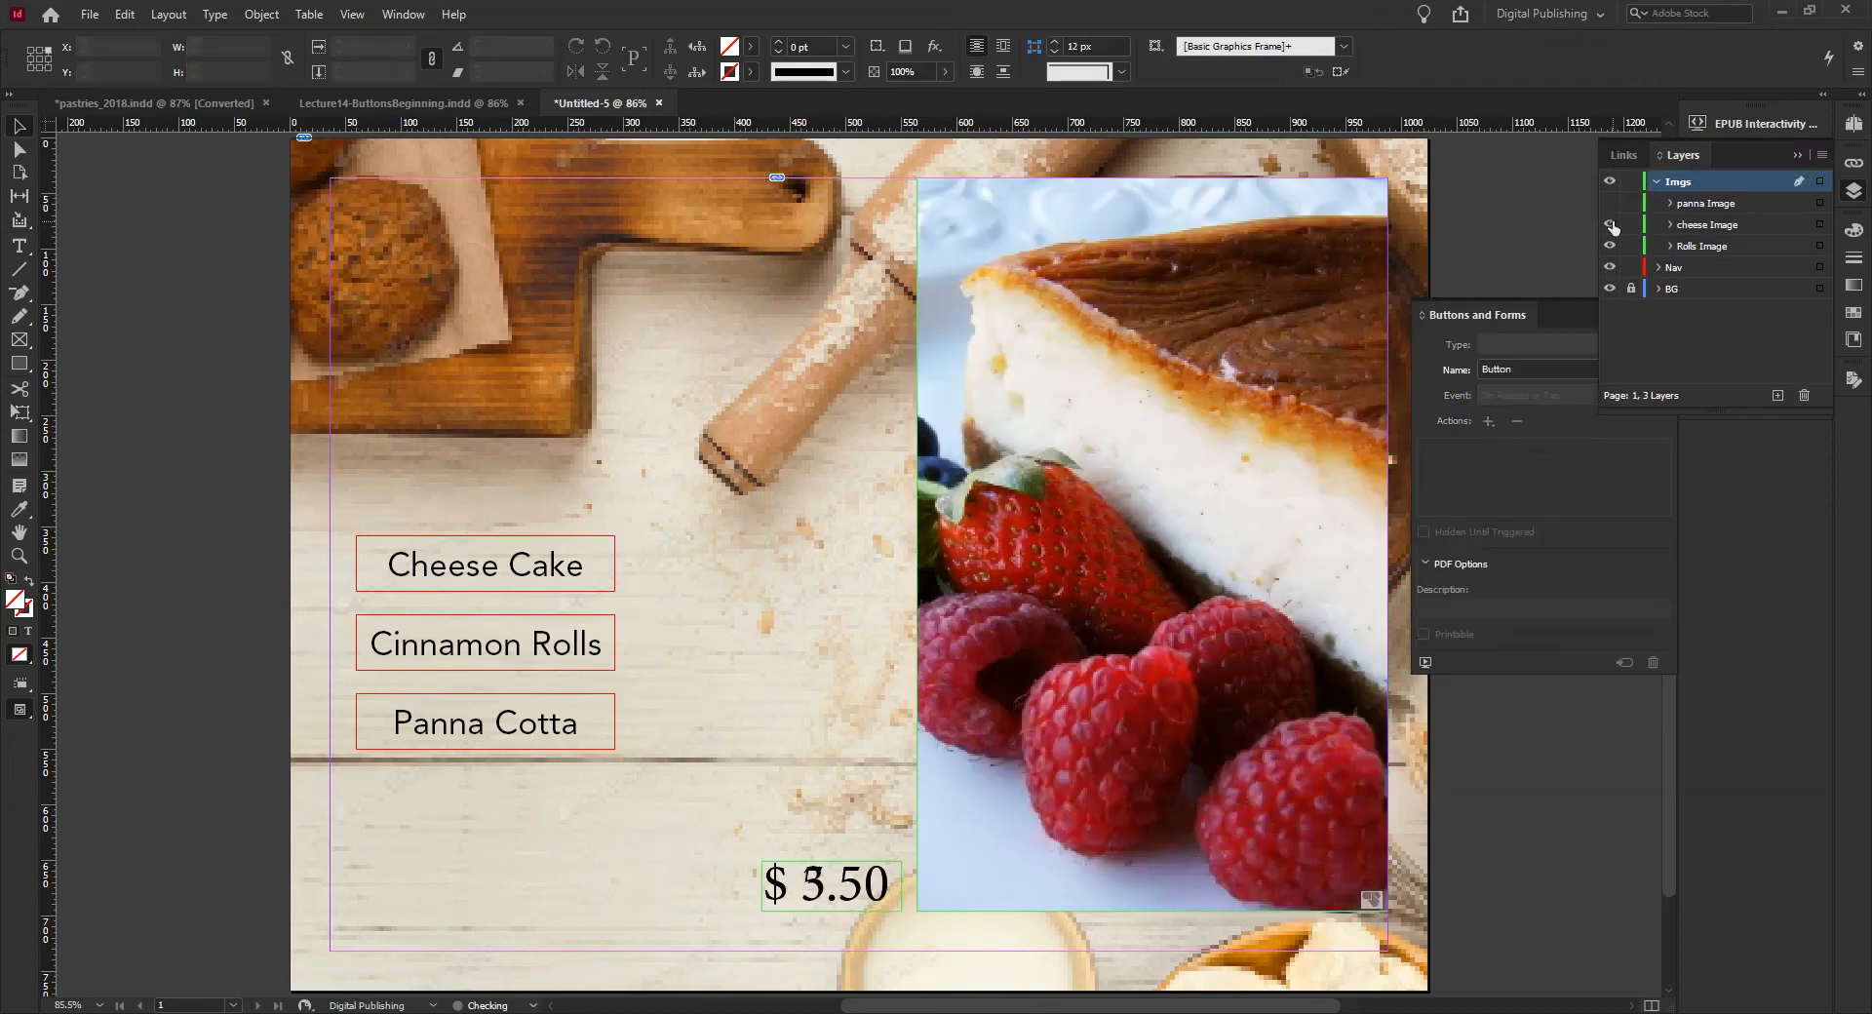
left_click(1696, 225)
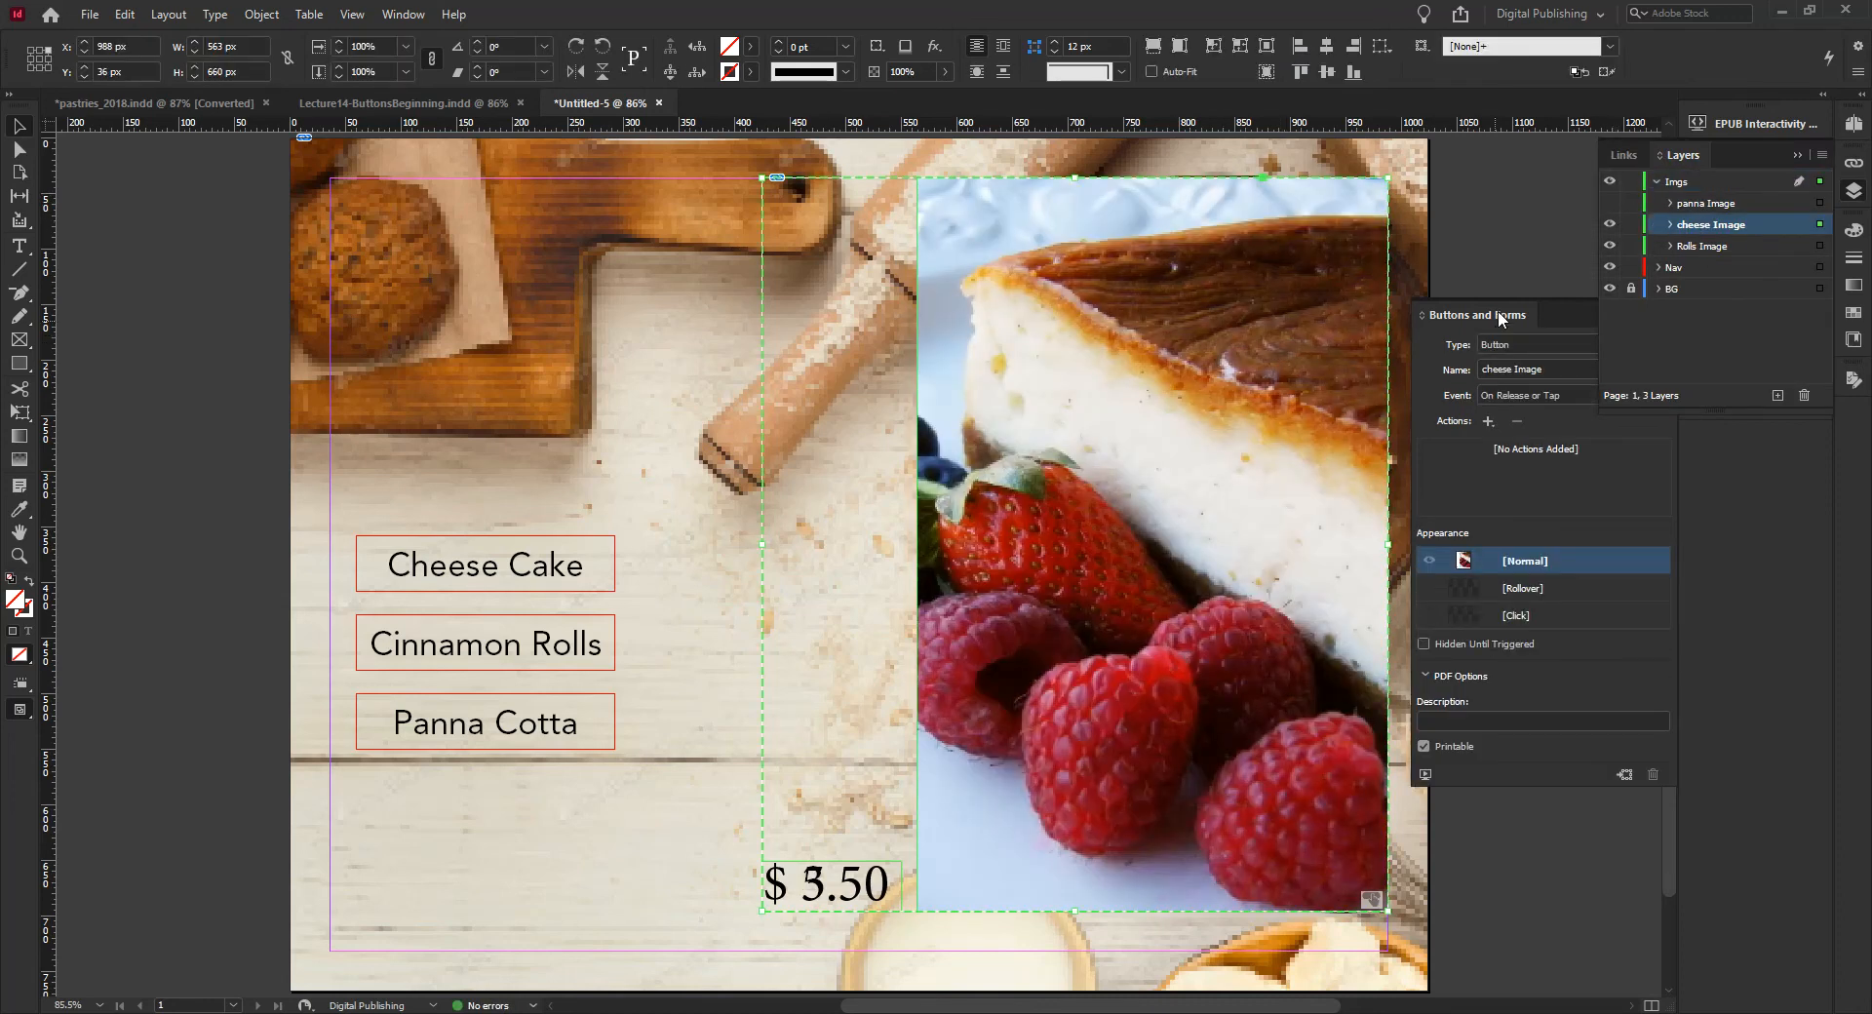
left_click(1423, 645)
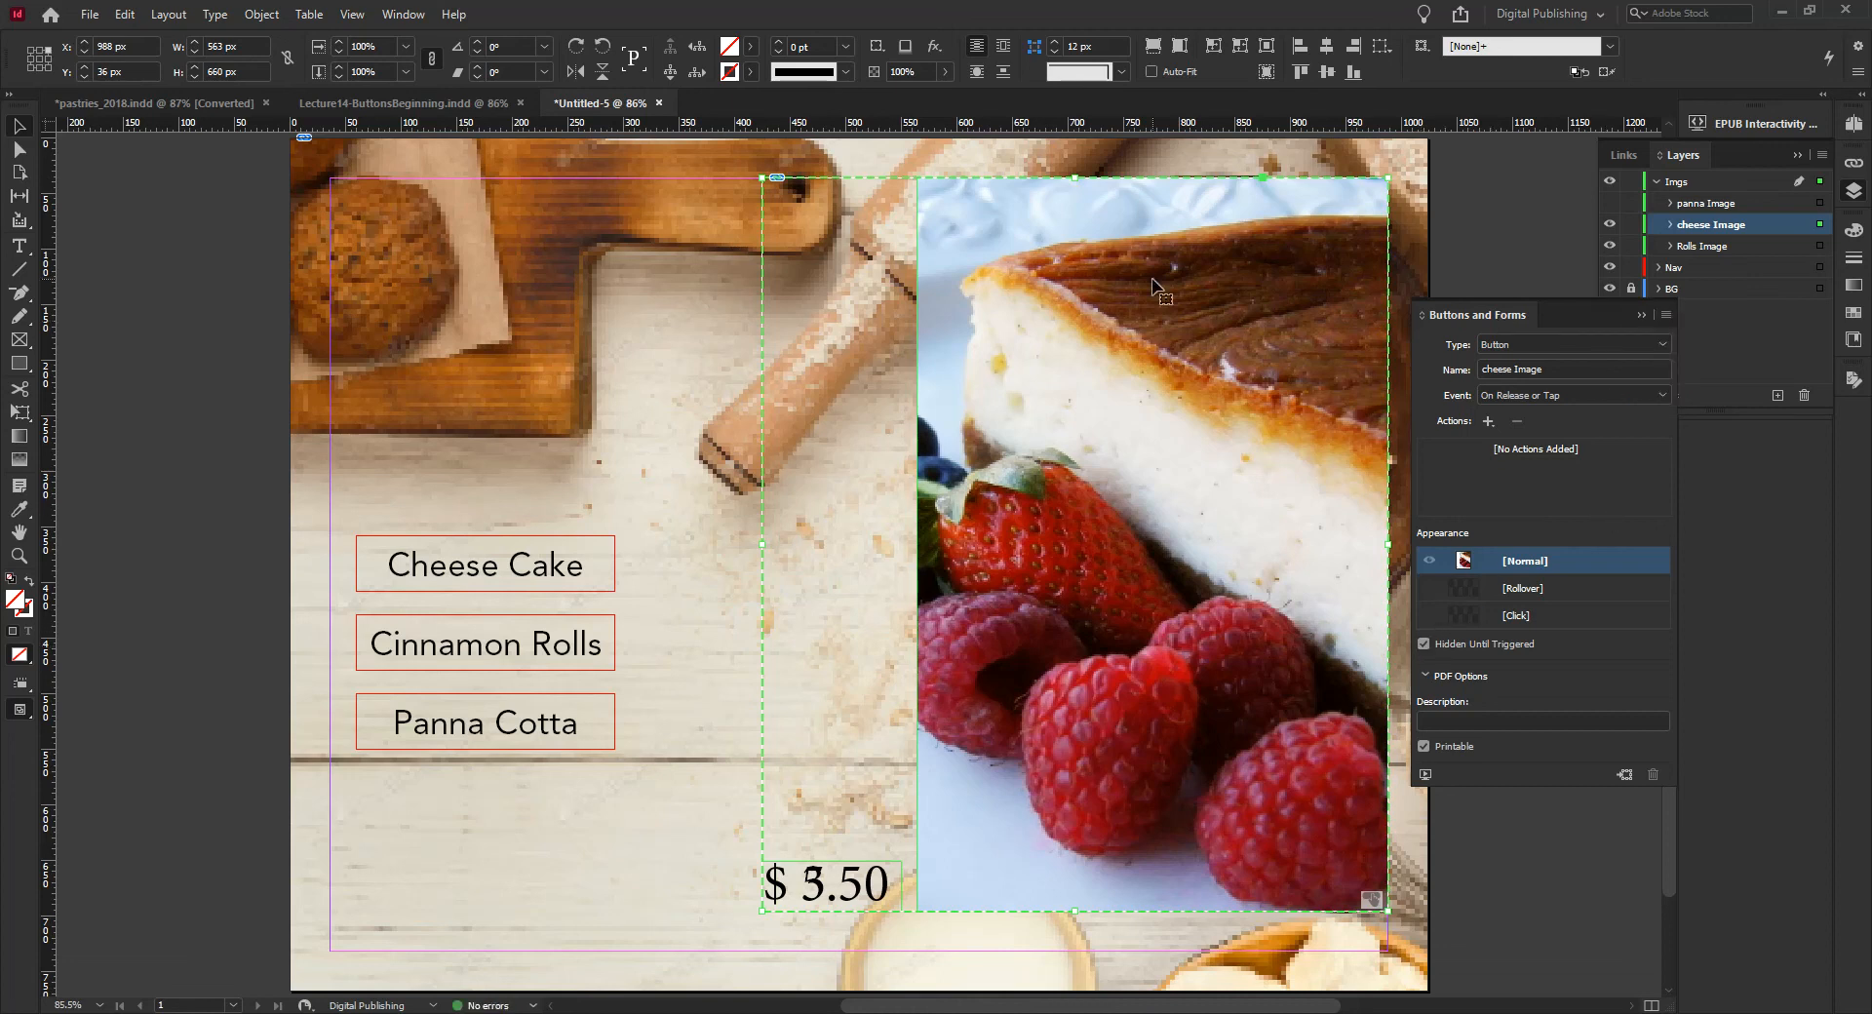
Step: Hide the cheese Image object in the Imgs layer and set the Rolls Image button to Hidden Until Triggered
left_click(1609, 225)
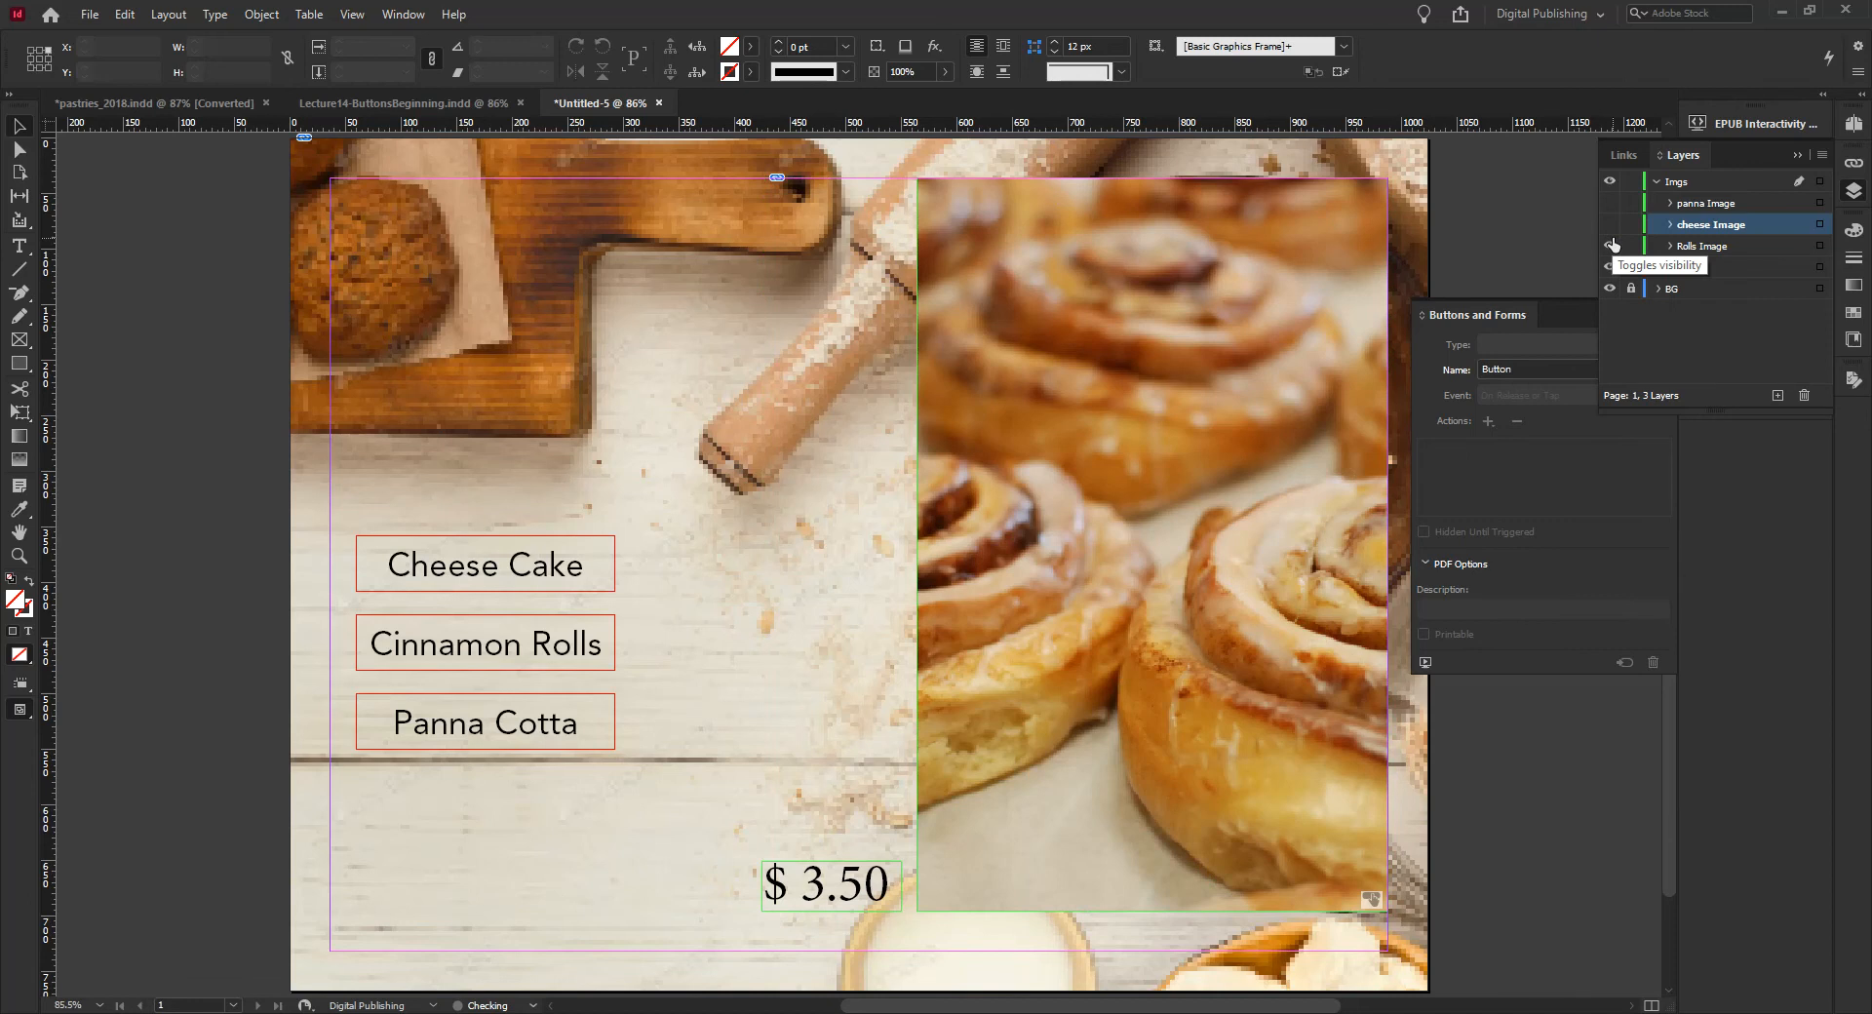
left_click(1609, 246)
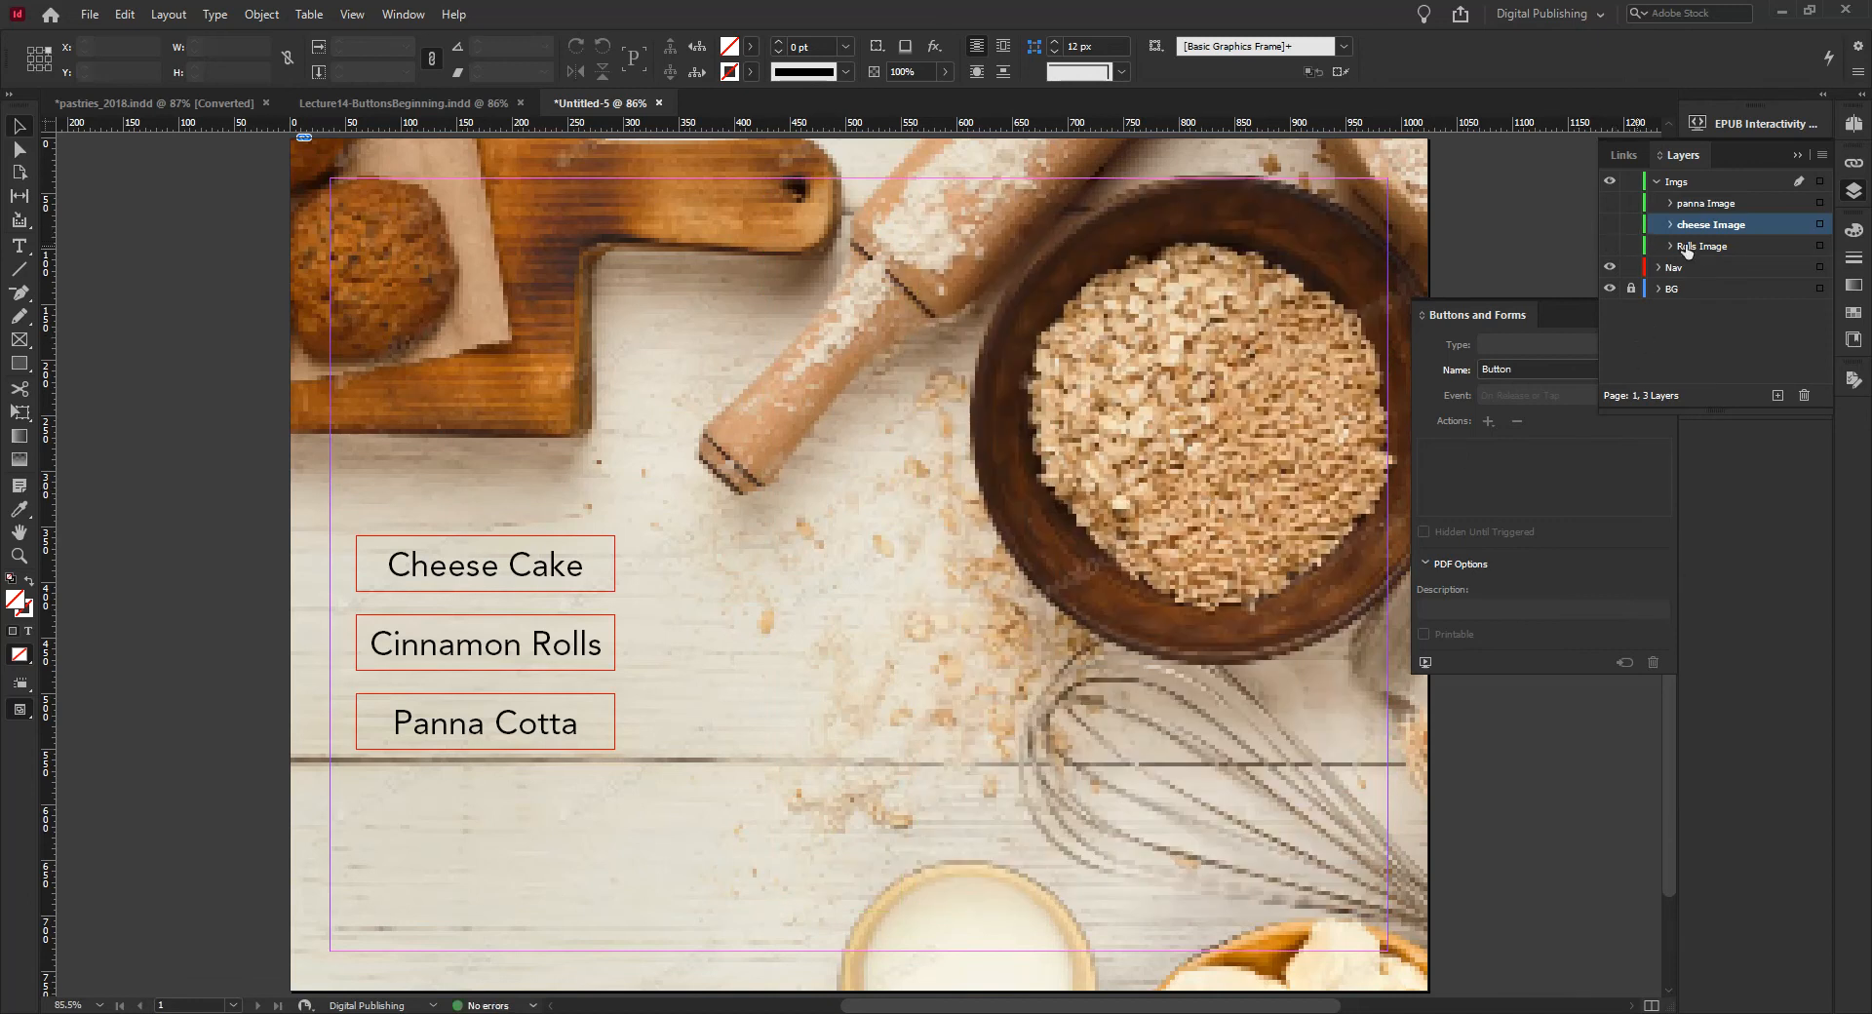
left_click(1706, 246)
left_click(1610, 247)
left_click(1248, 517)
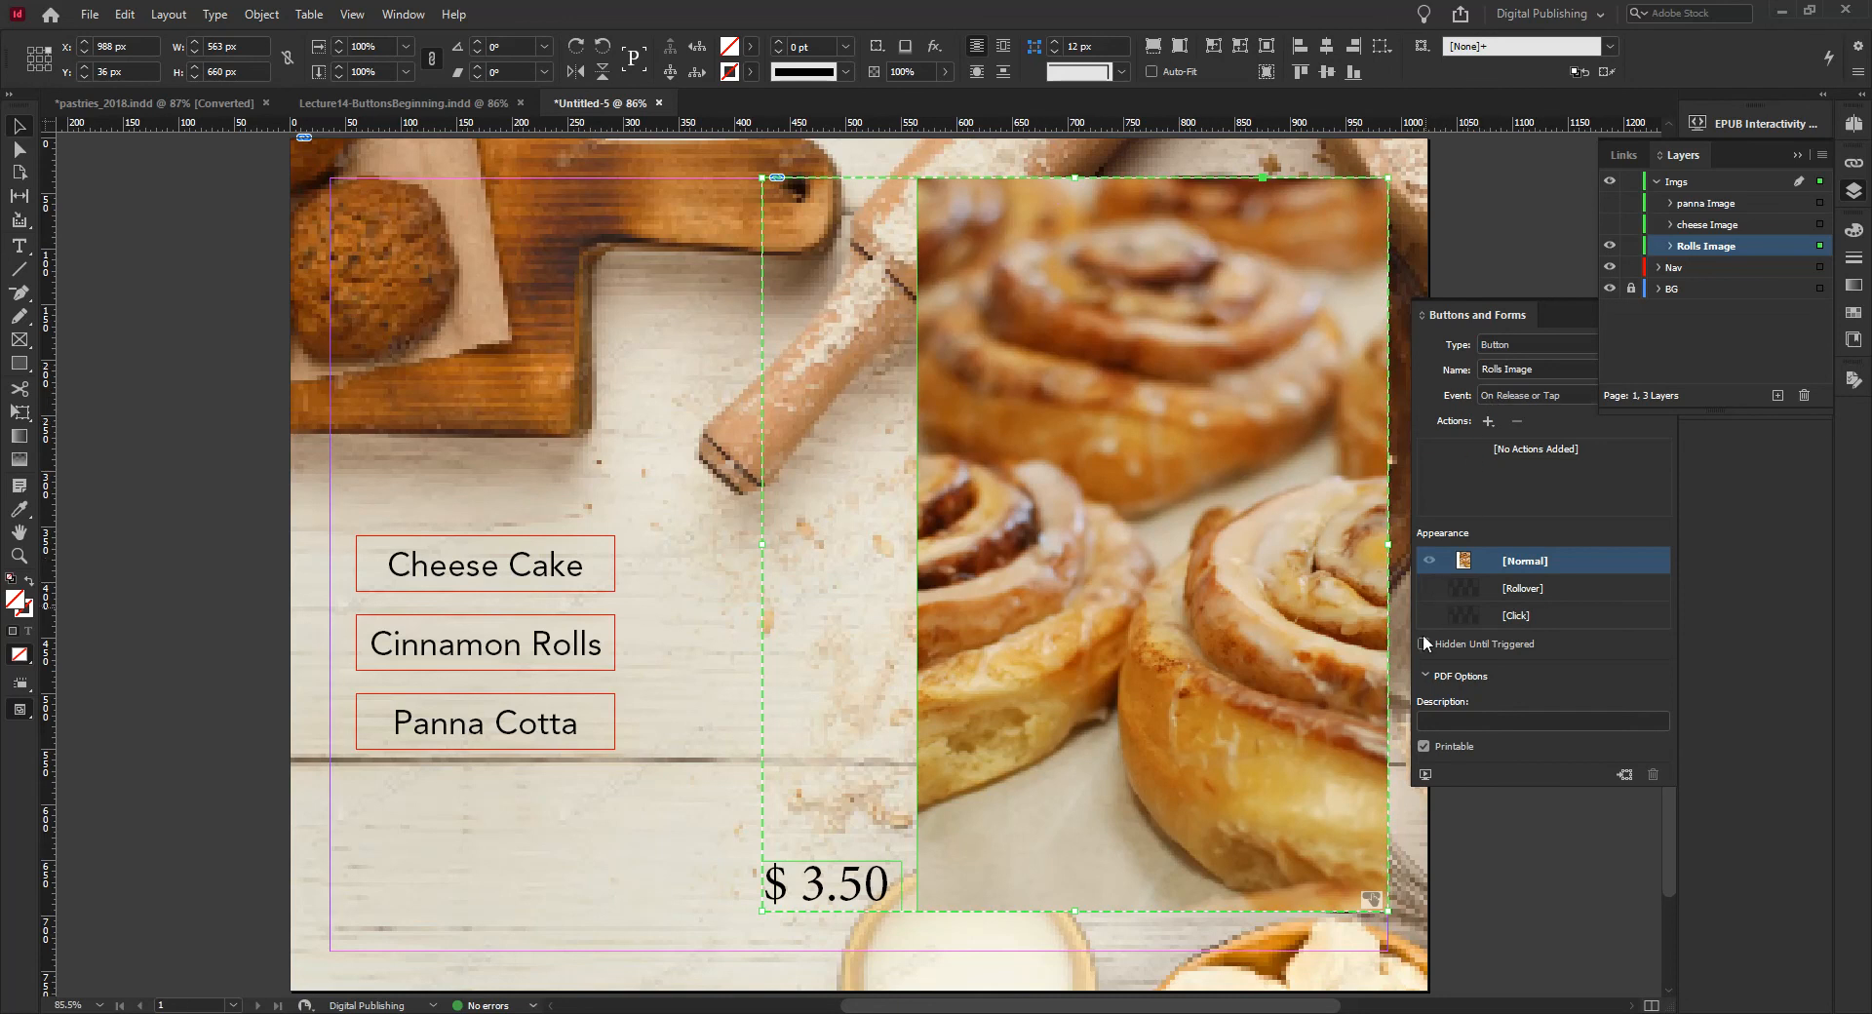
left_click(1425, 641)
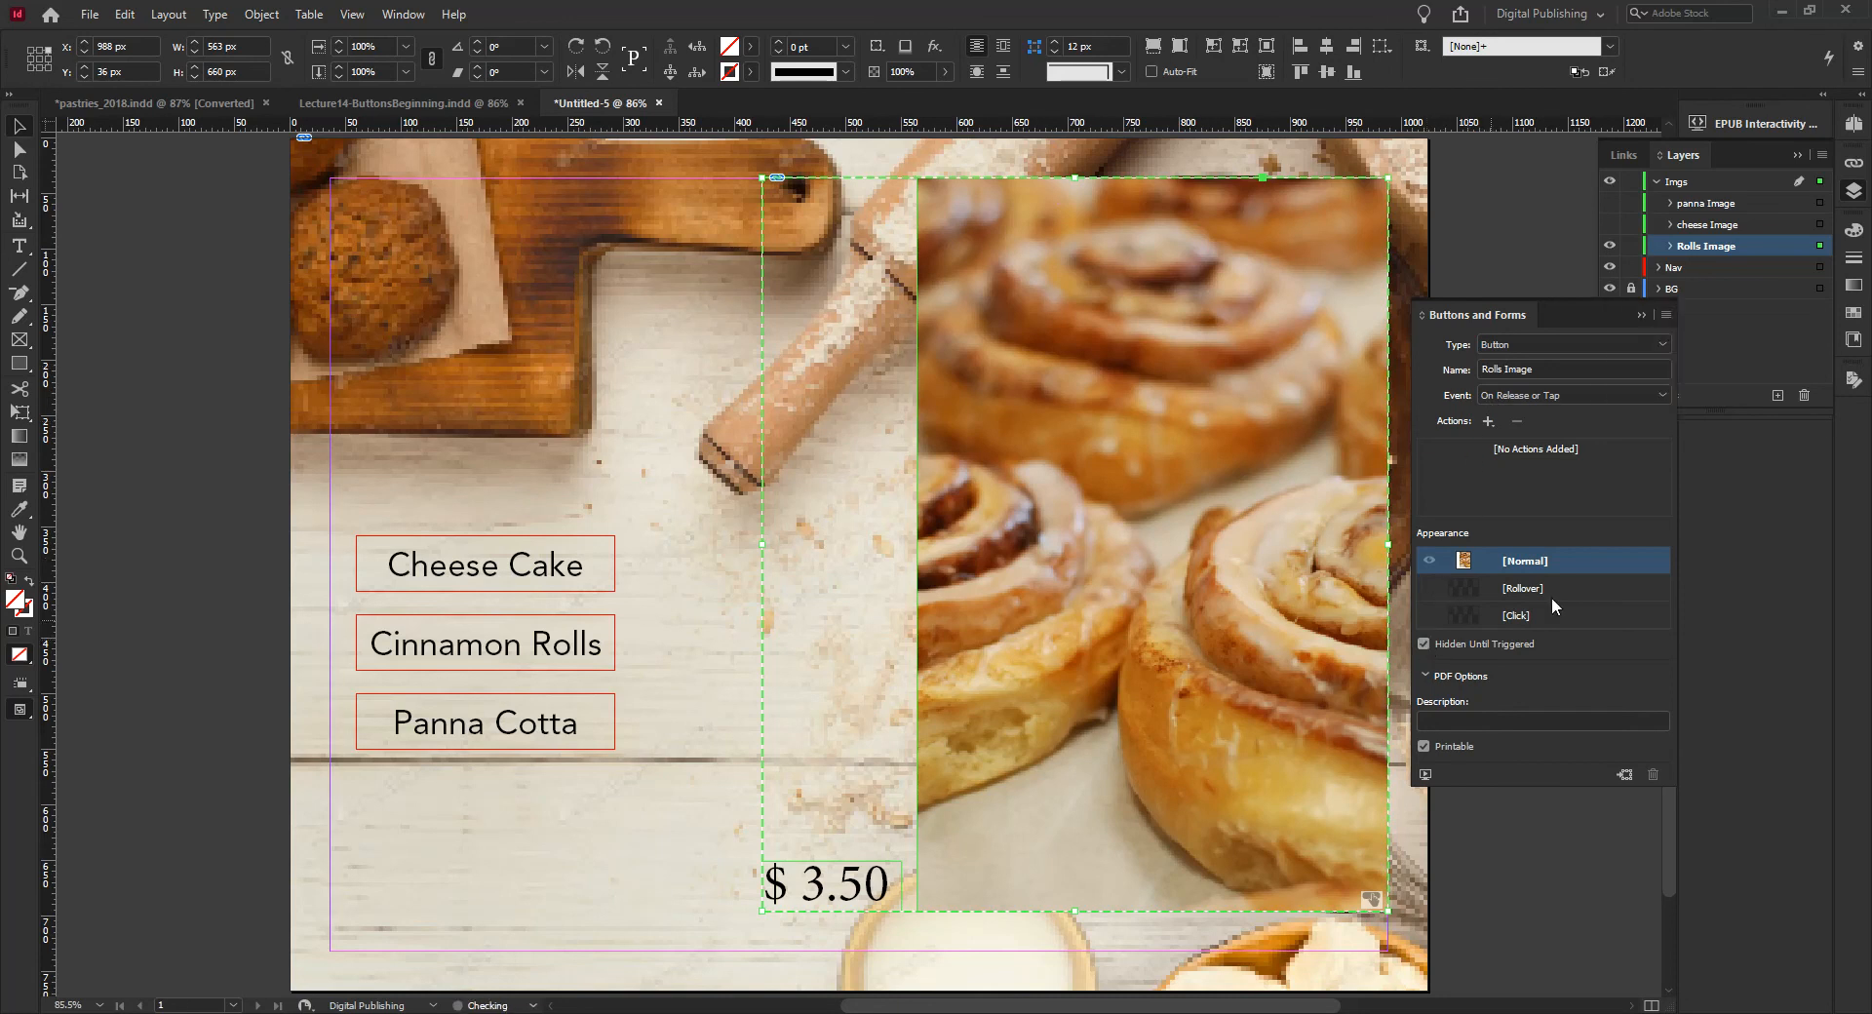
Step: Make the cheese Image and panna Image objects in the Imgs layer visible again
left_click(1610, 225)
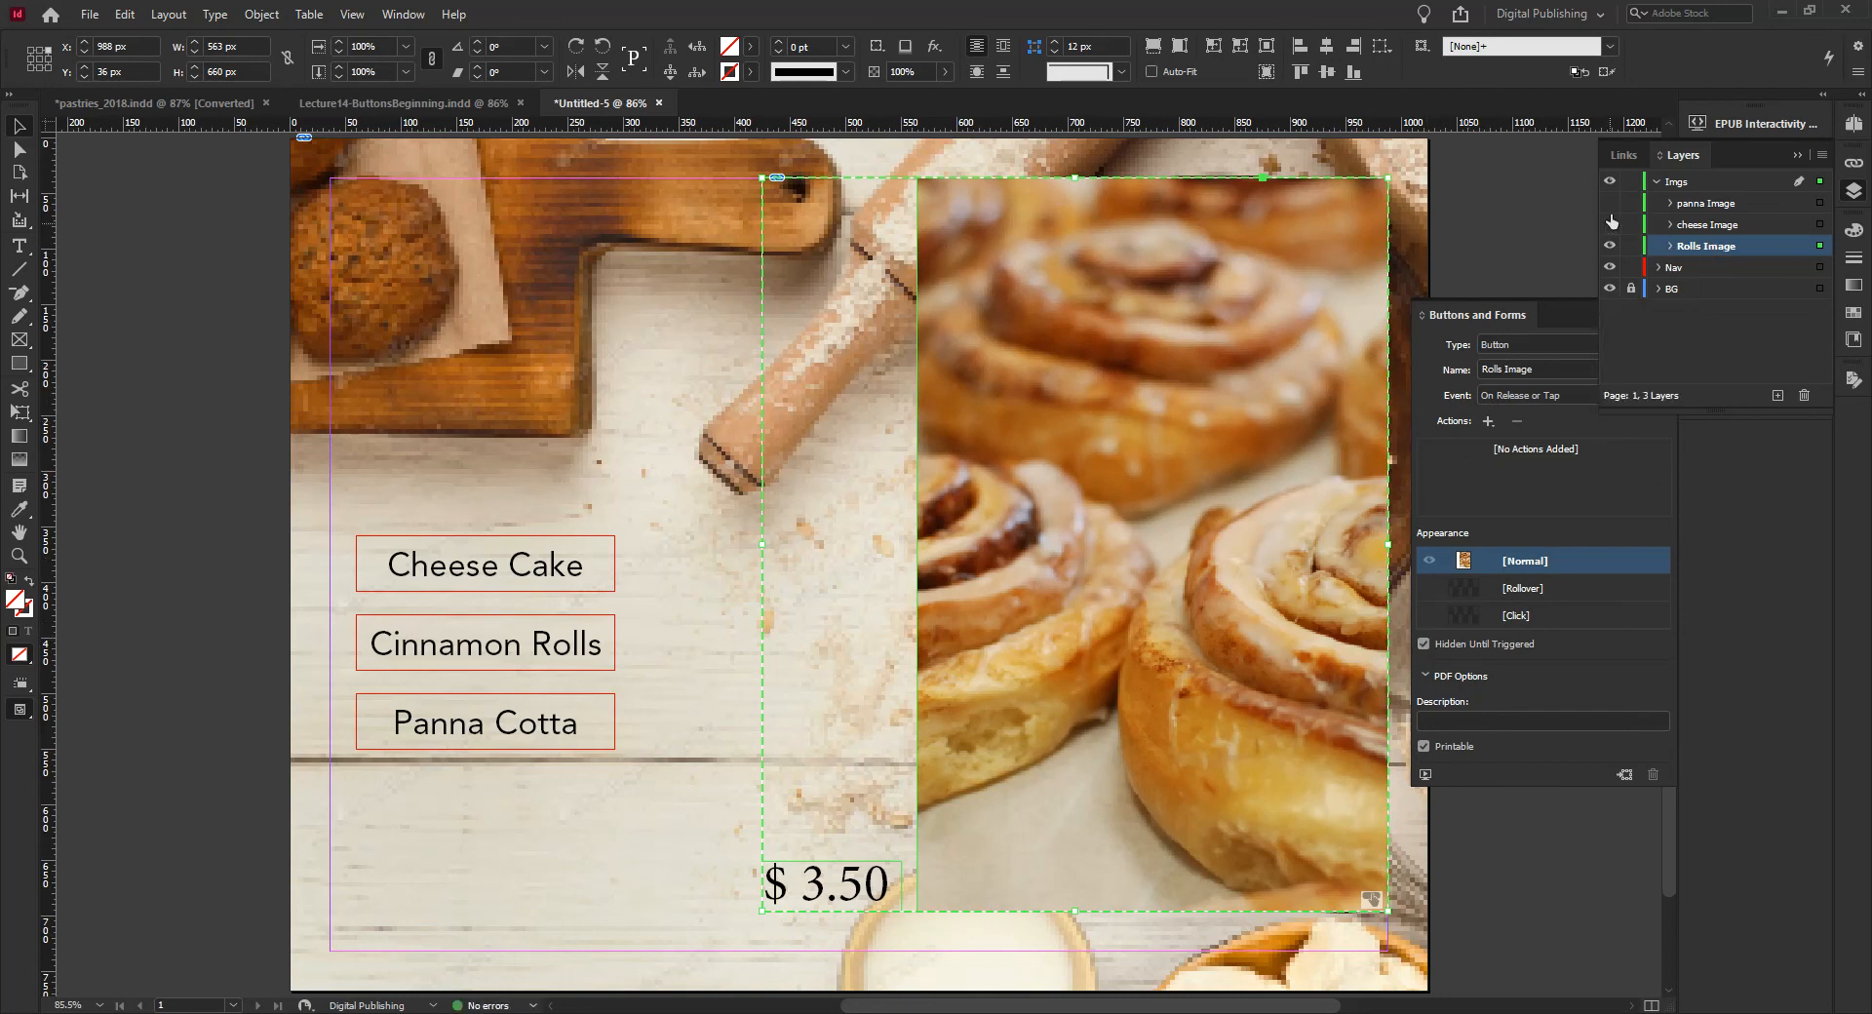
left_click(1610, 202)
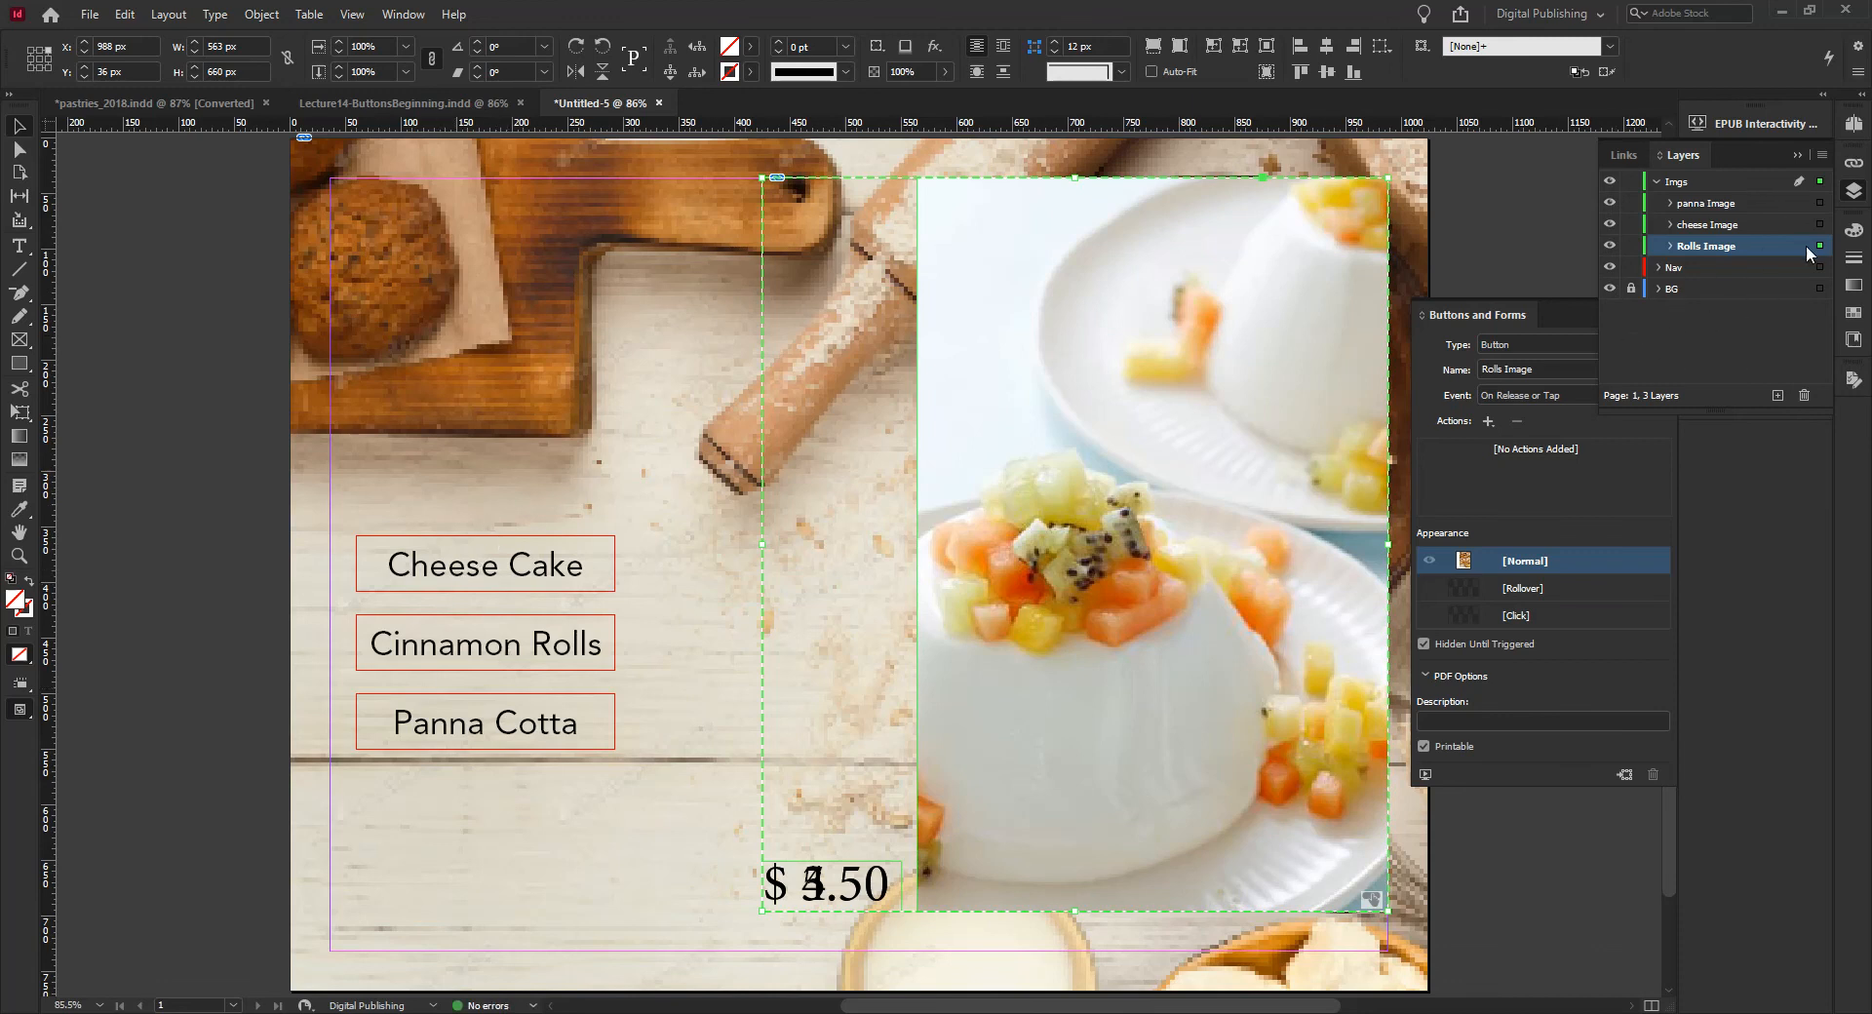
left_click(1854, 191)
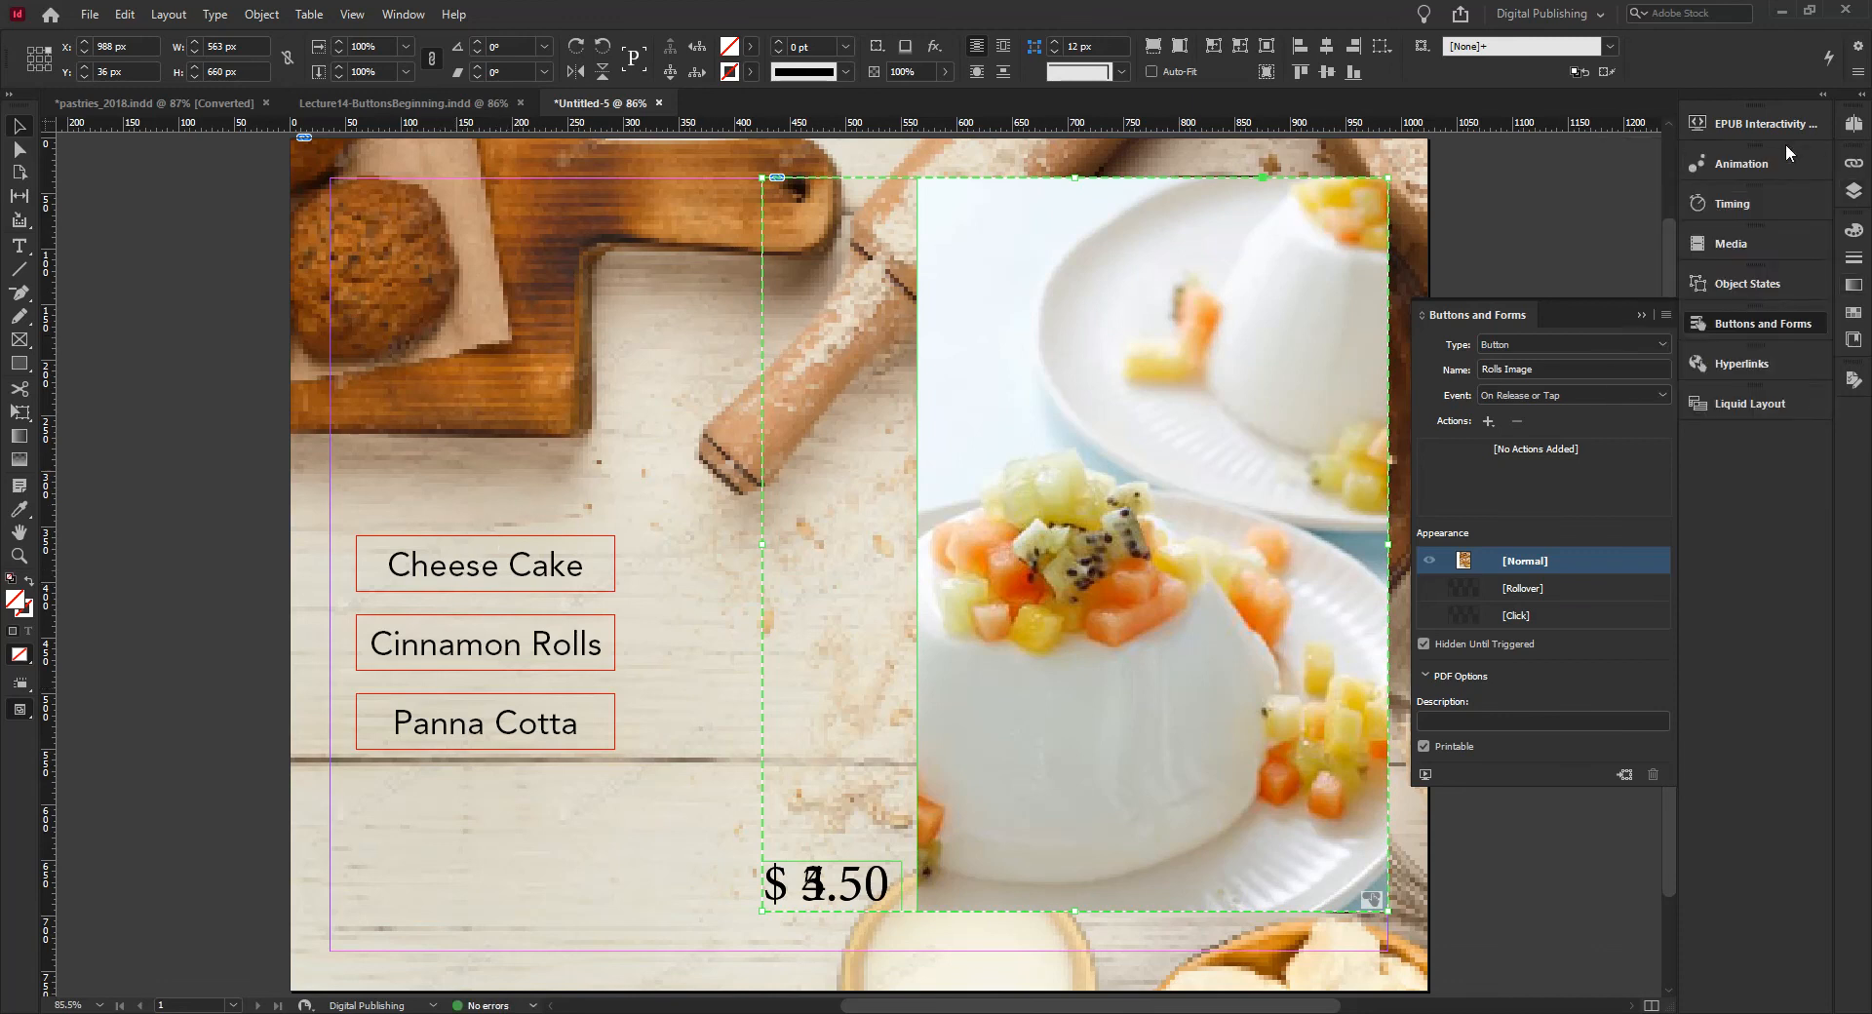
Step: Convert the Cheese Cake text frame into a button named CheeseBtn
left_click(472, 575)
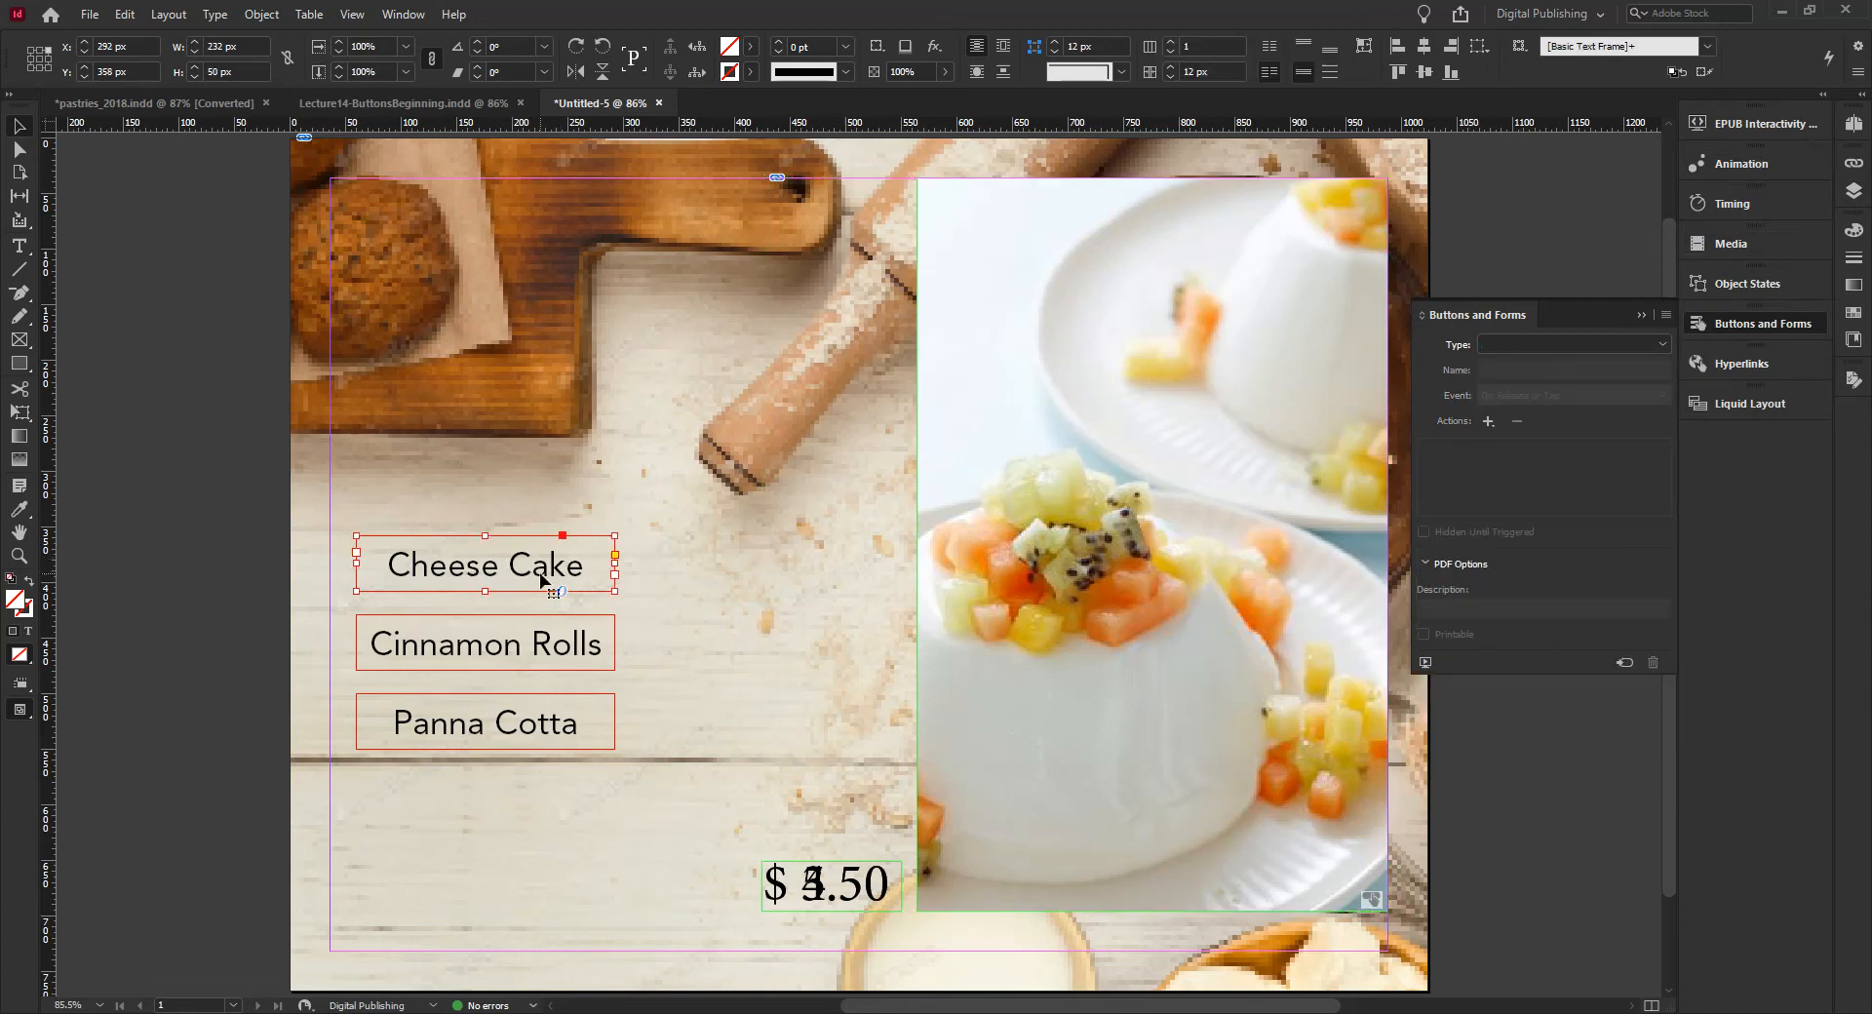
left_click(1576, 343)
left_click(1560, 354)
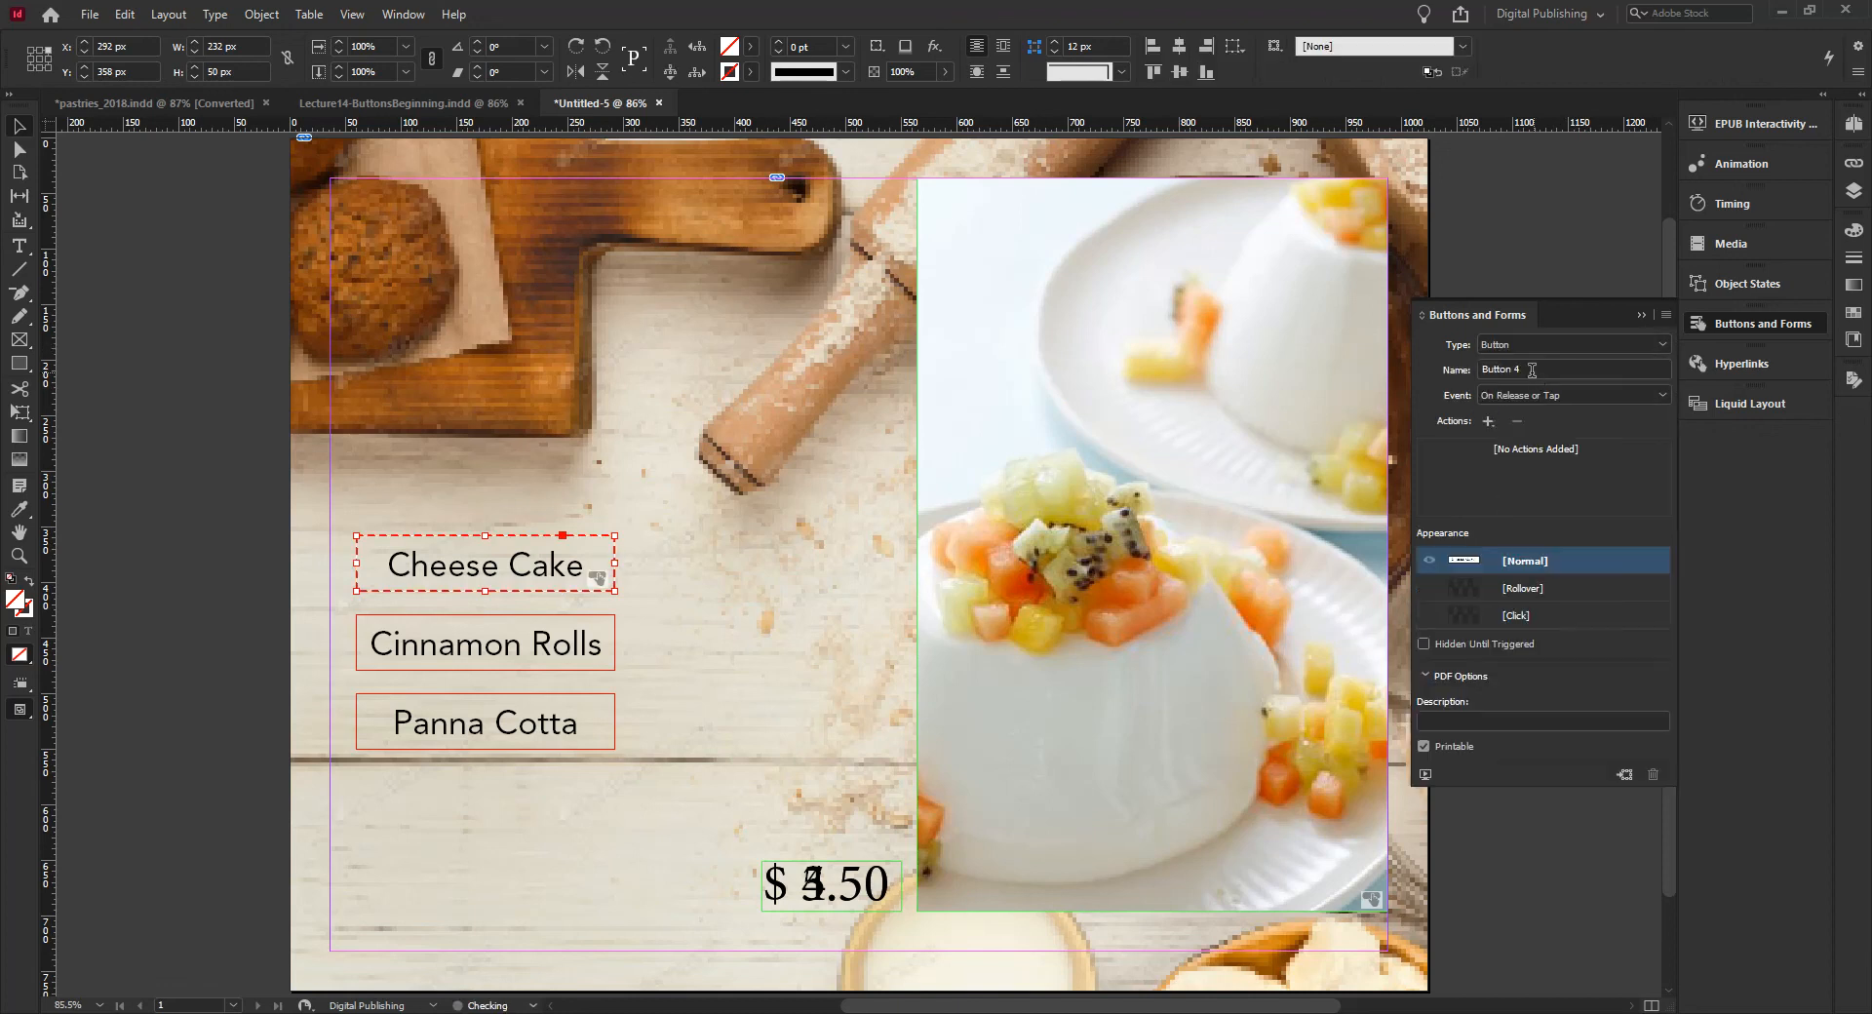
left_click(1526, 370)
type("Chee")
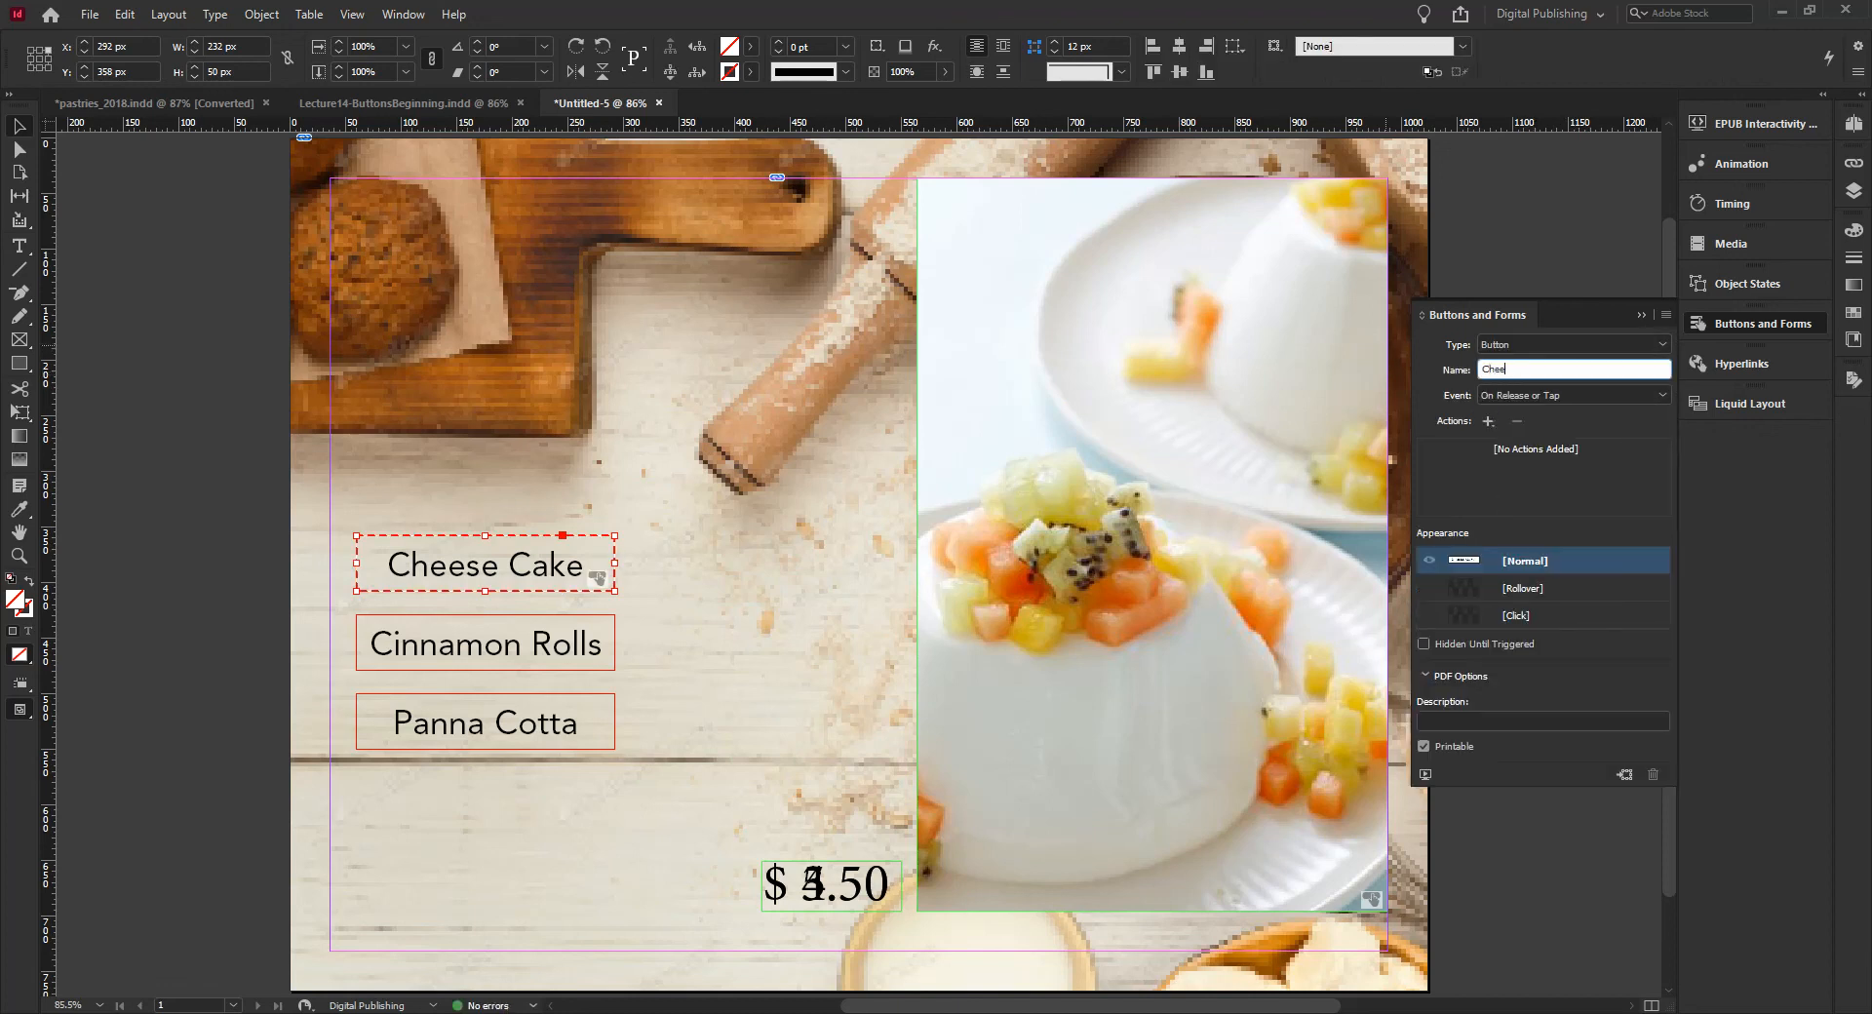
type("seBtn")
key("Return")
Step: Convert the Cinnamon Rolls text frame into a button named RollsBtn
left_click(495, 641)
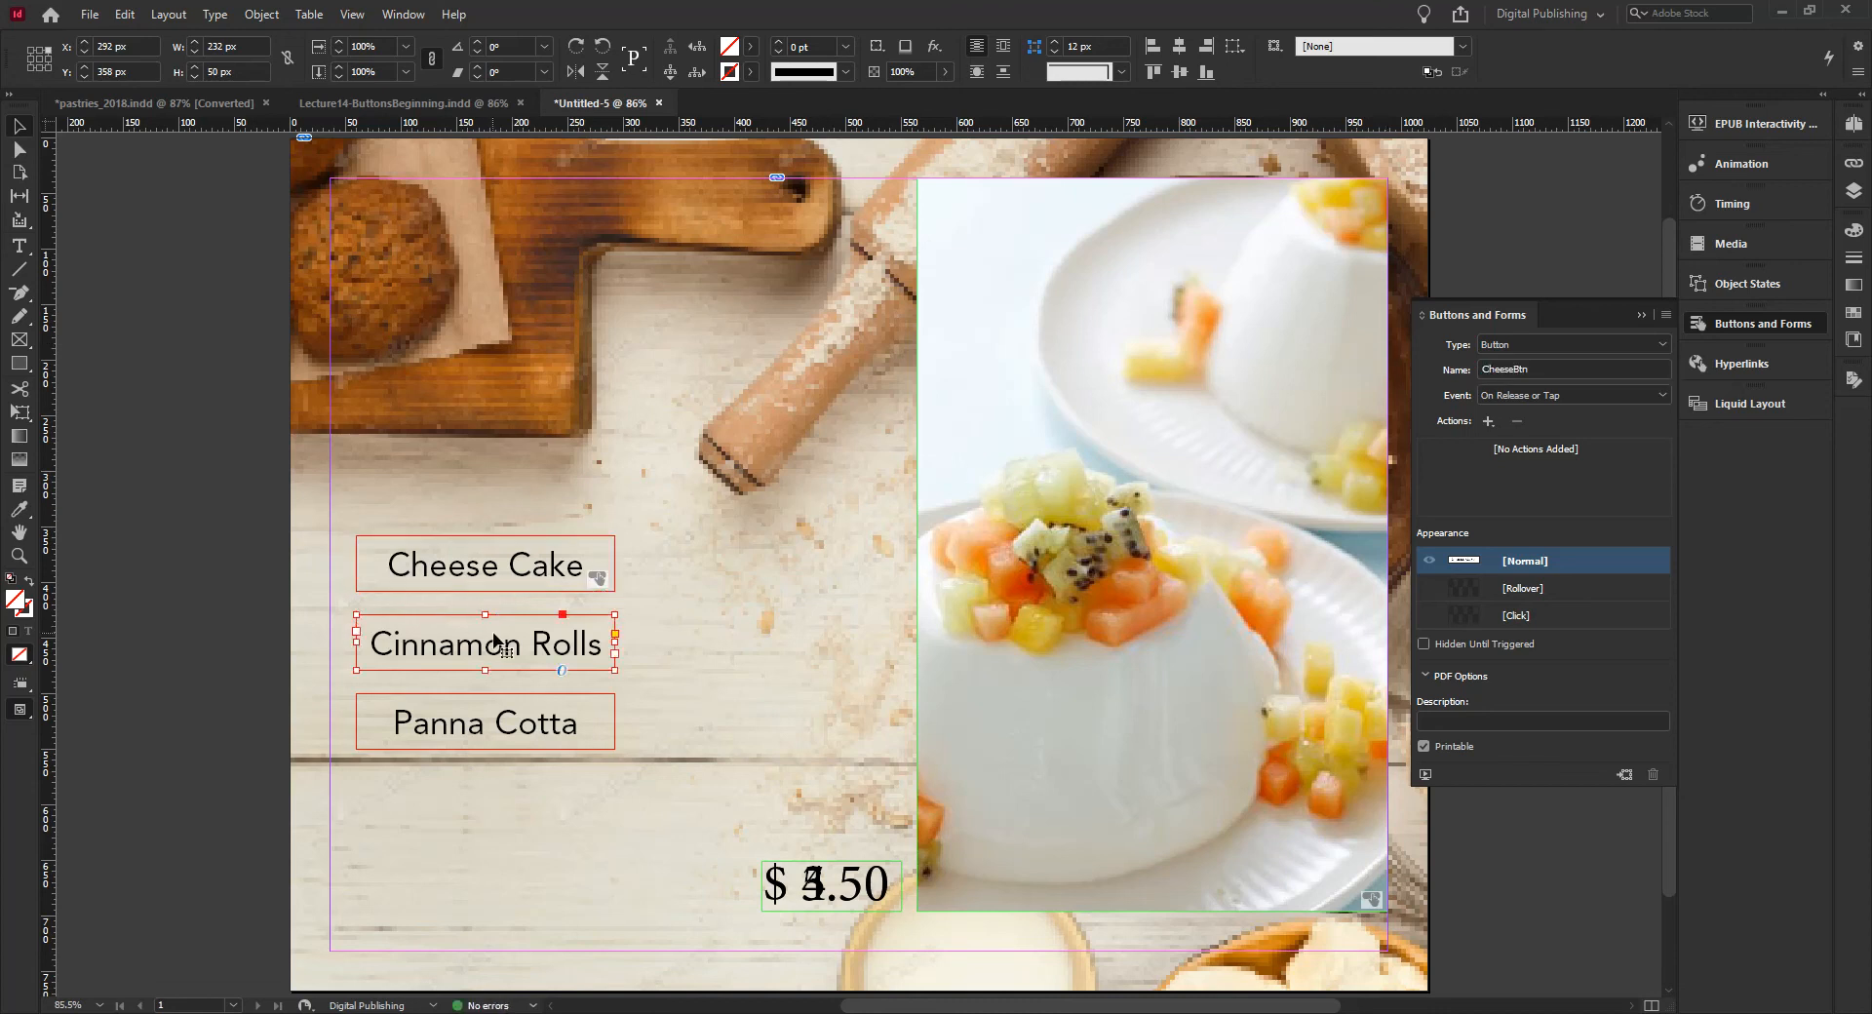
left_click(1503, 343)
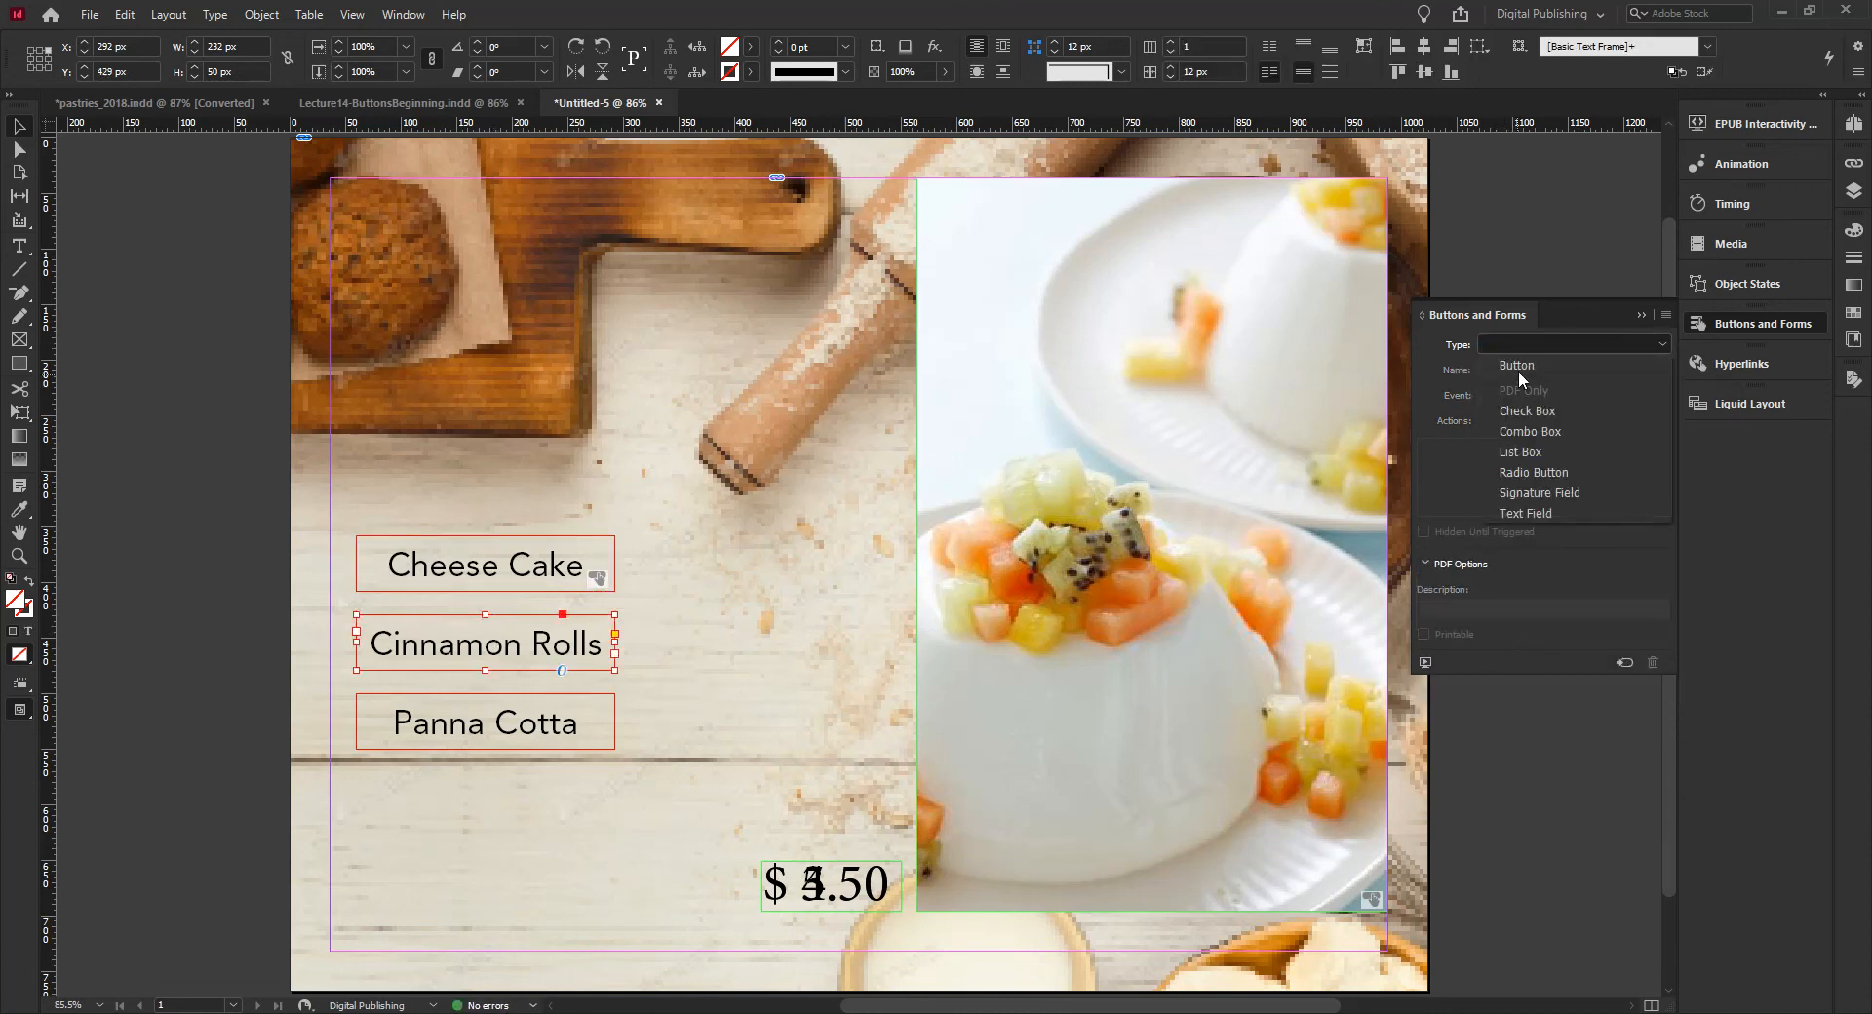
left_click(1517, 364)
left_click(1530, 369)
type("RollsBtn")
key("Return")
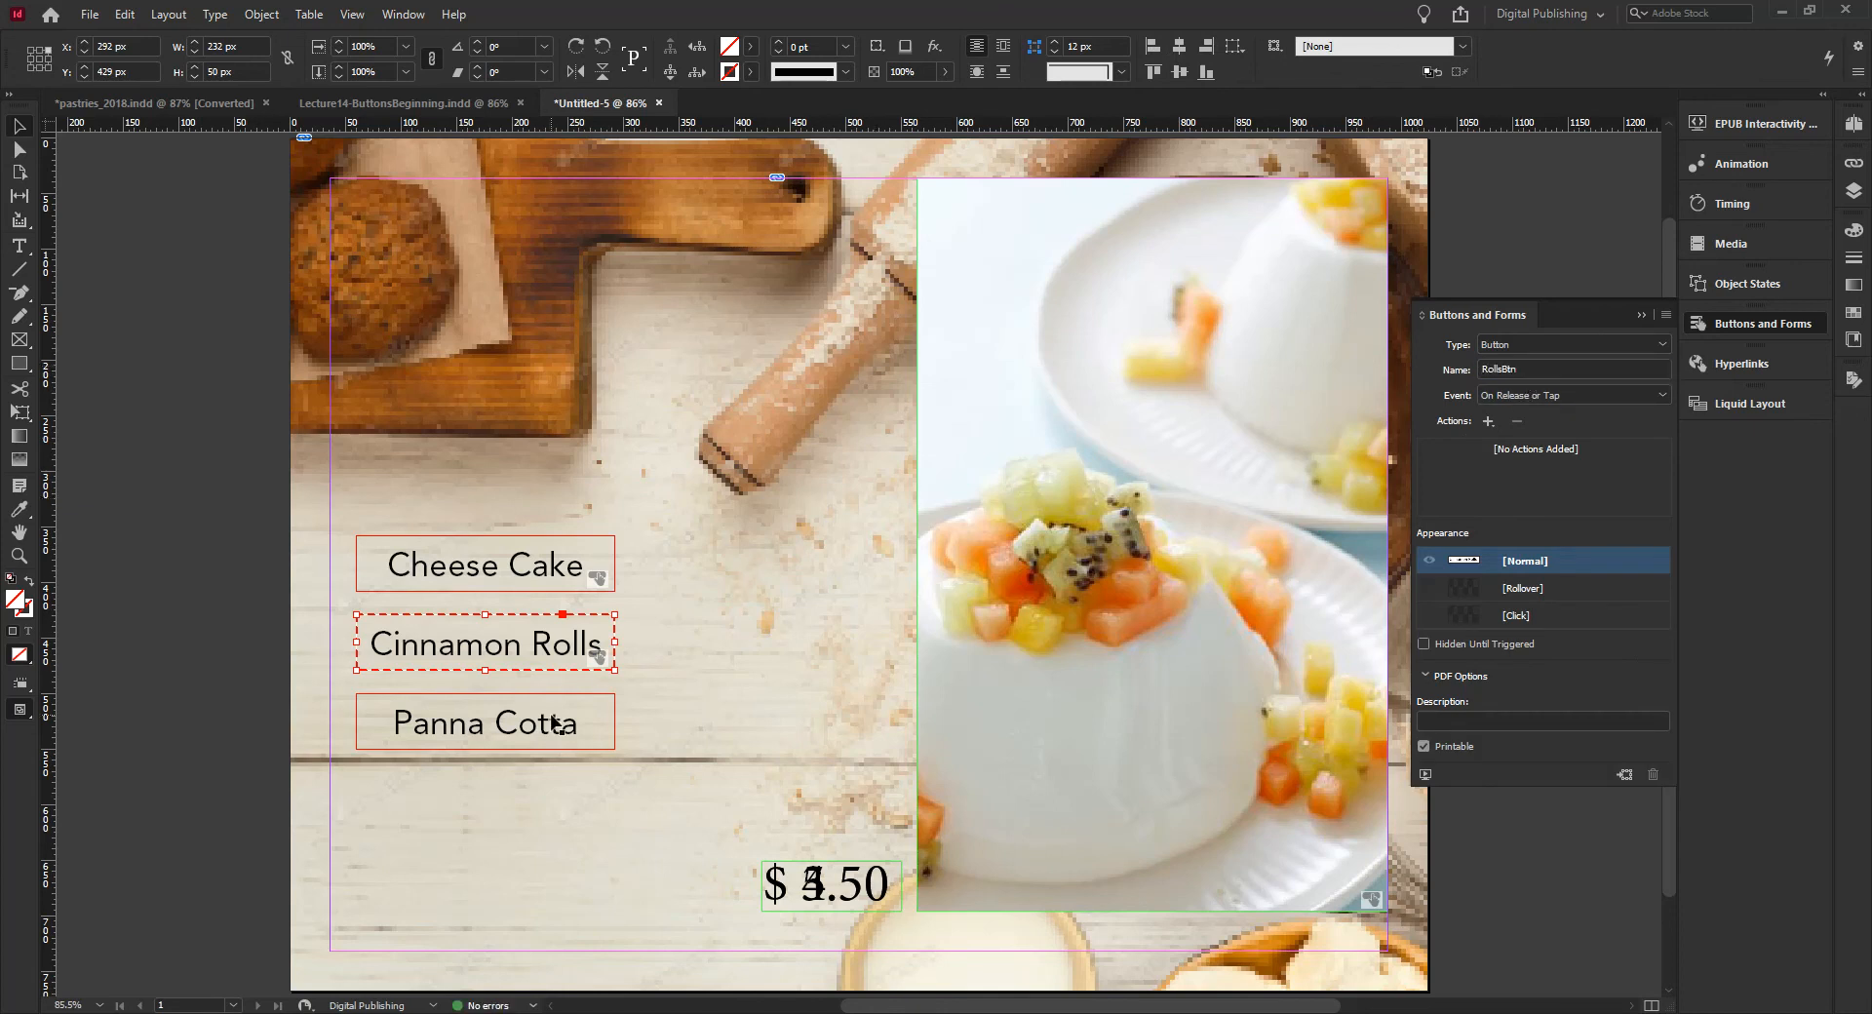
Step: Convert the Panna Cotta text frame into a button named PannaBtn
left_click(558, 722)
left_click(1513, 344)
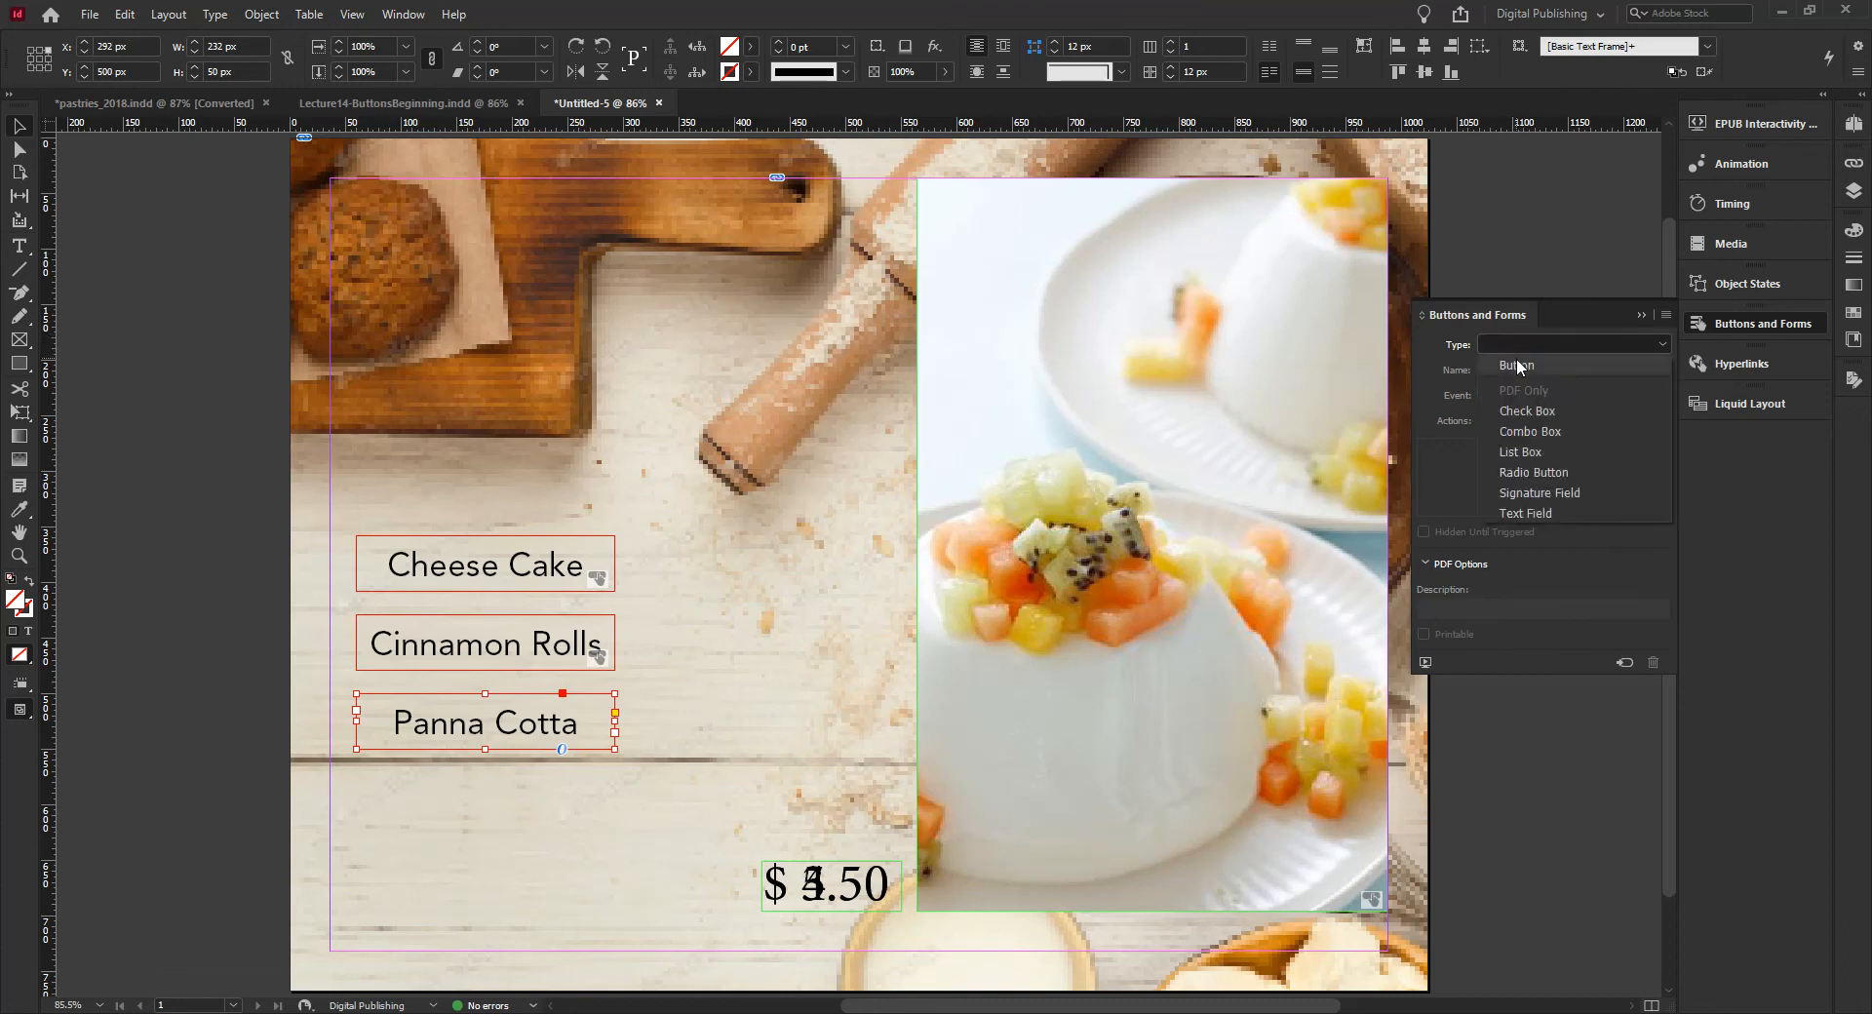
left_click(1516, 369)
left_click(1552, 369)
key("ctrl+a")
type("Pan")
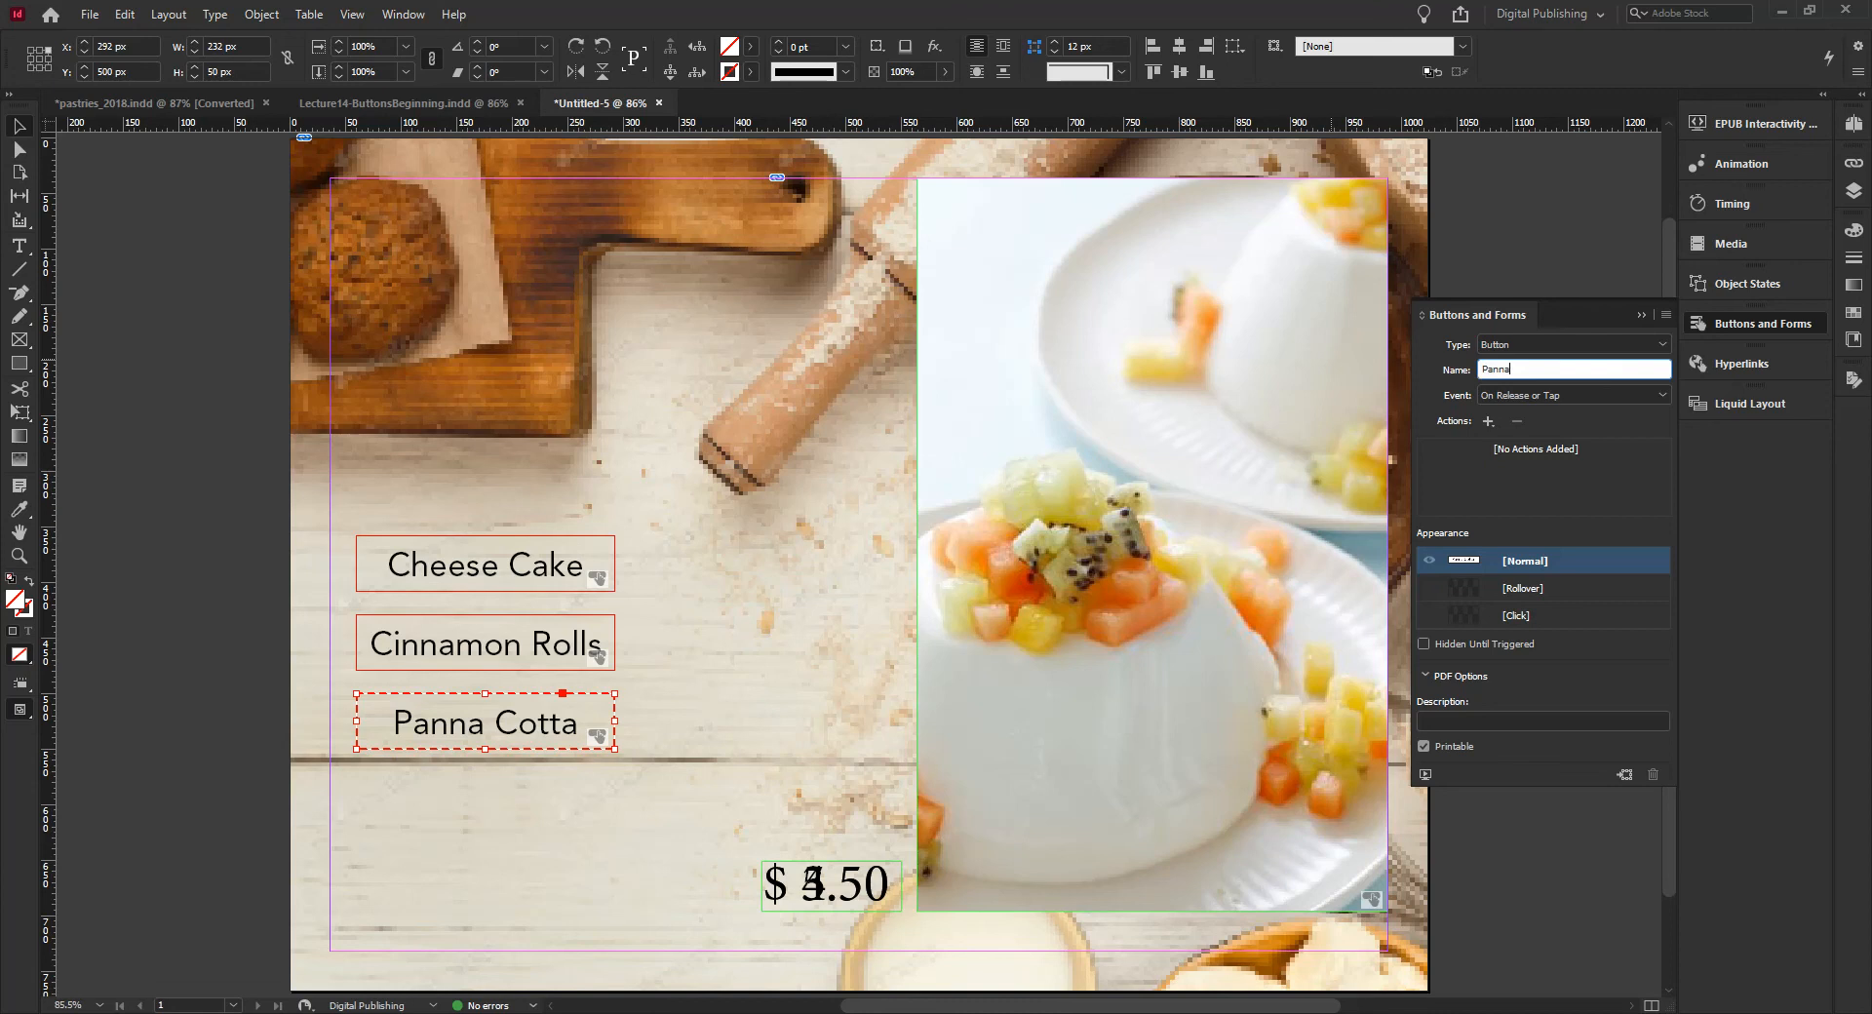
type("naBtn")
key("Return")
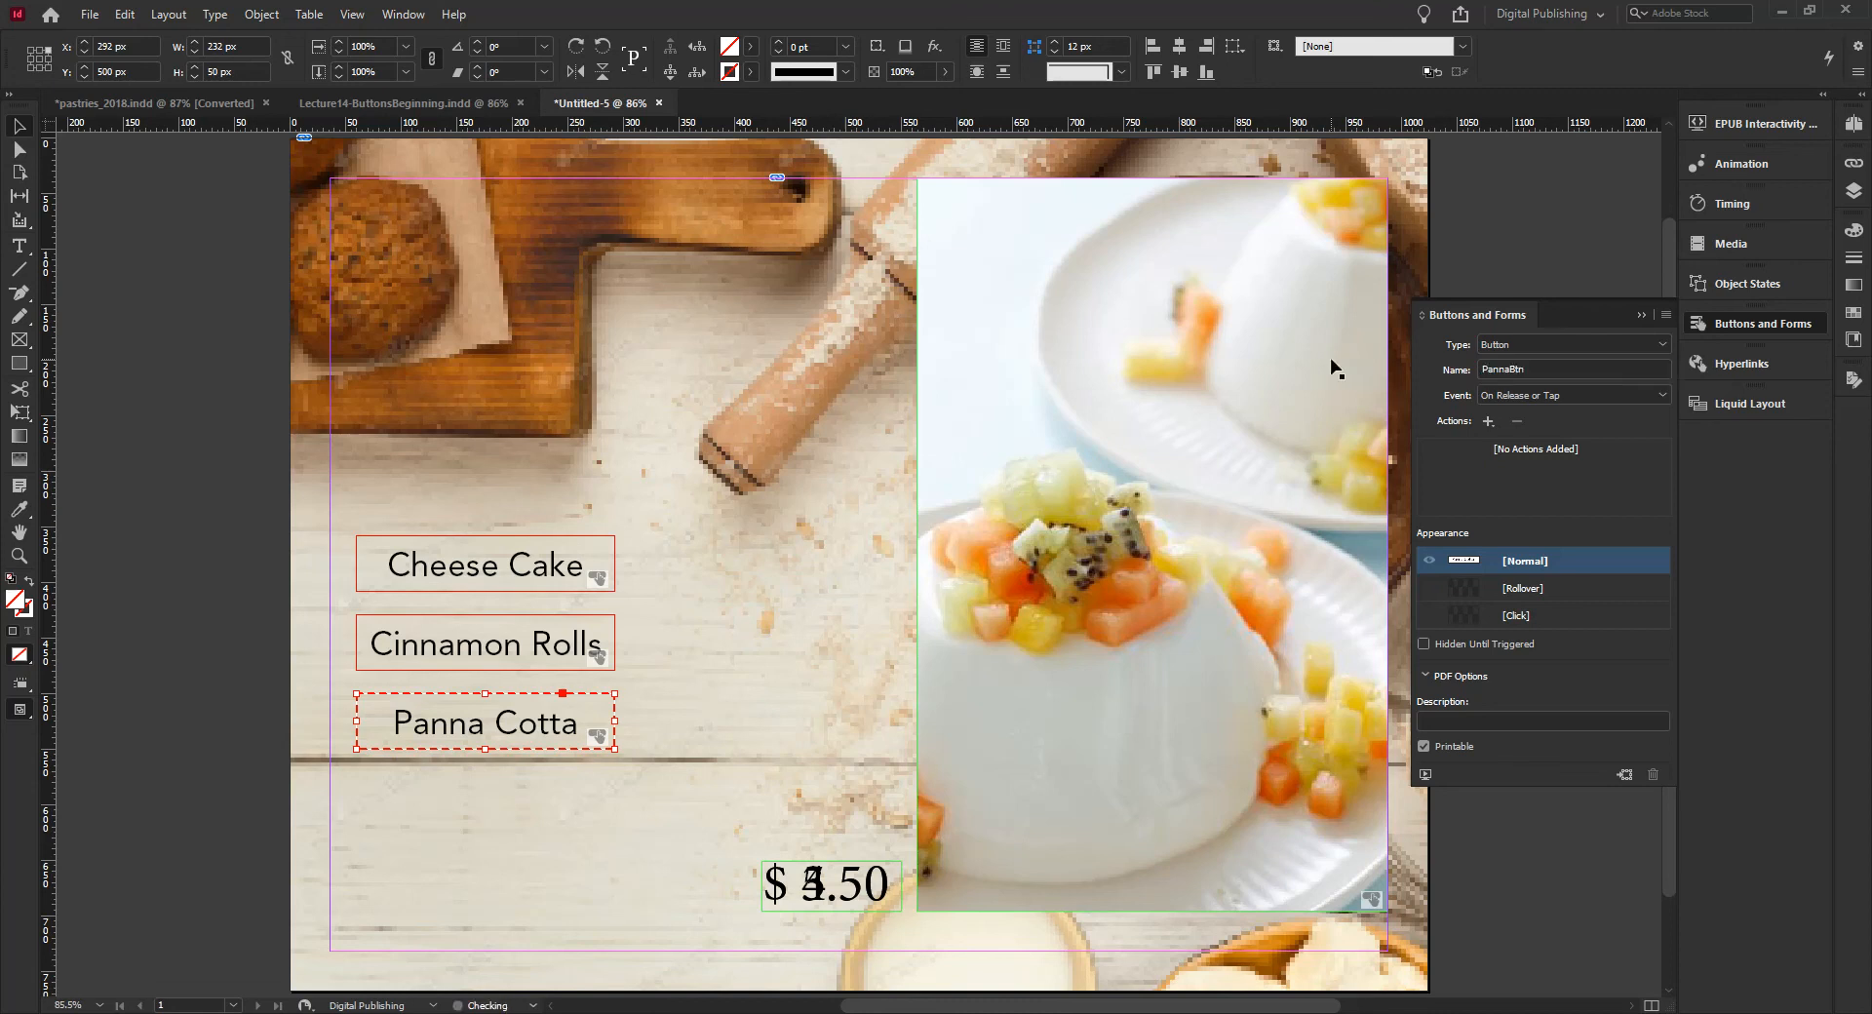
left_click(564, 573)
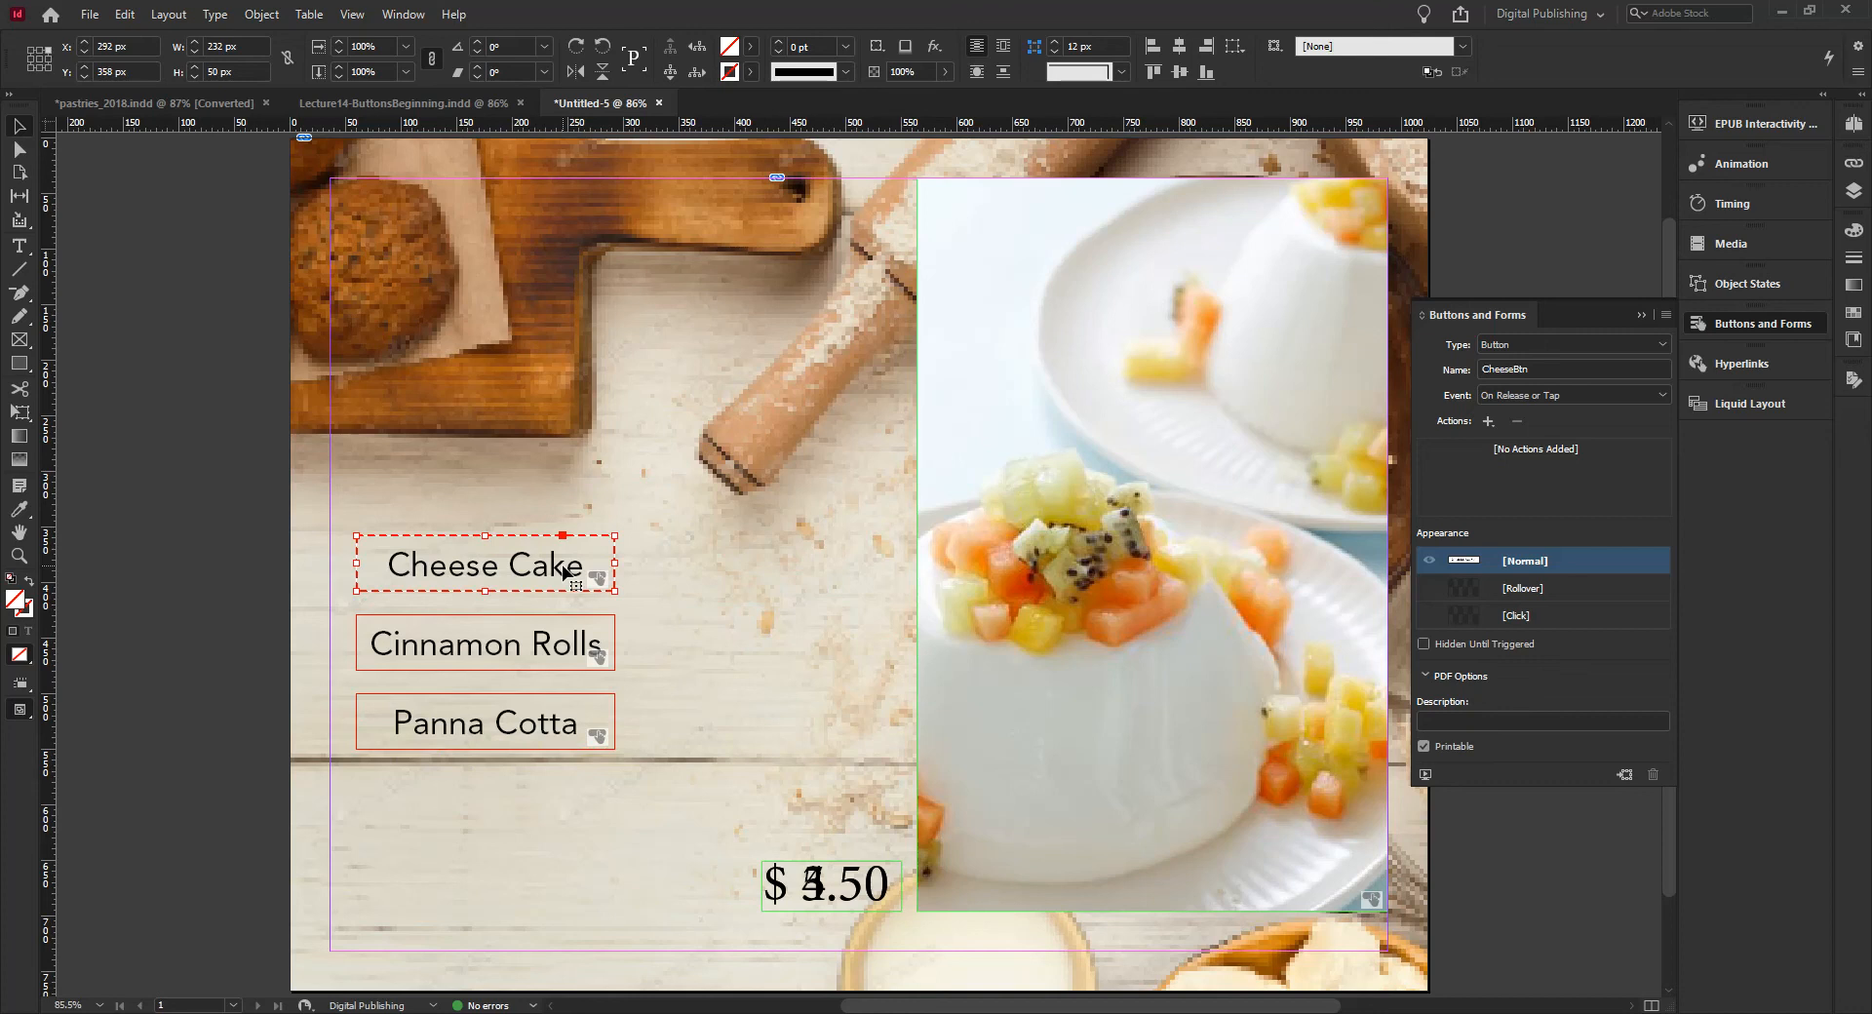
left_click(541, 653)
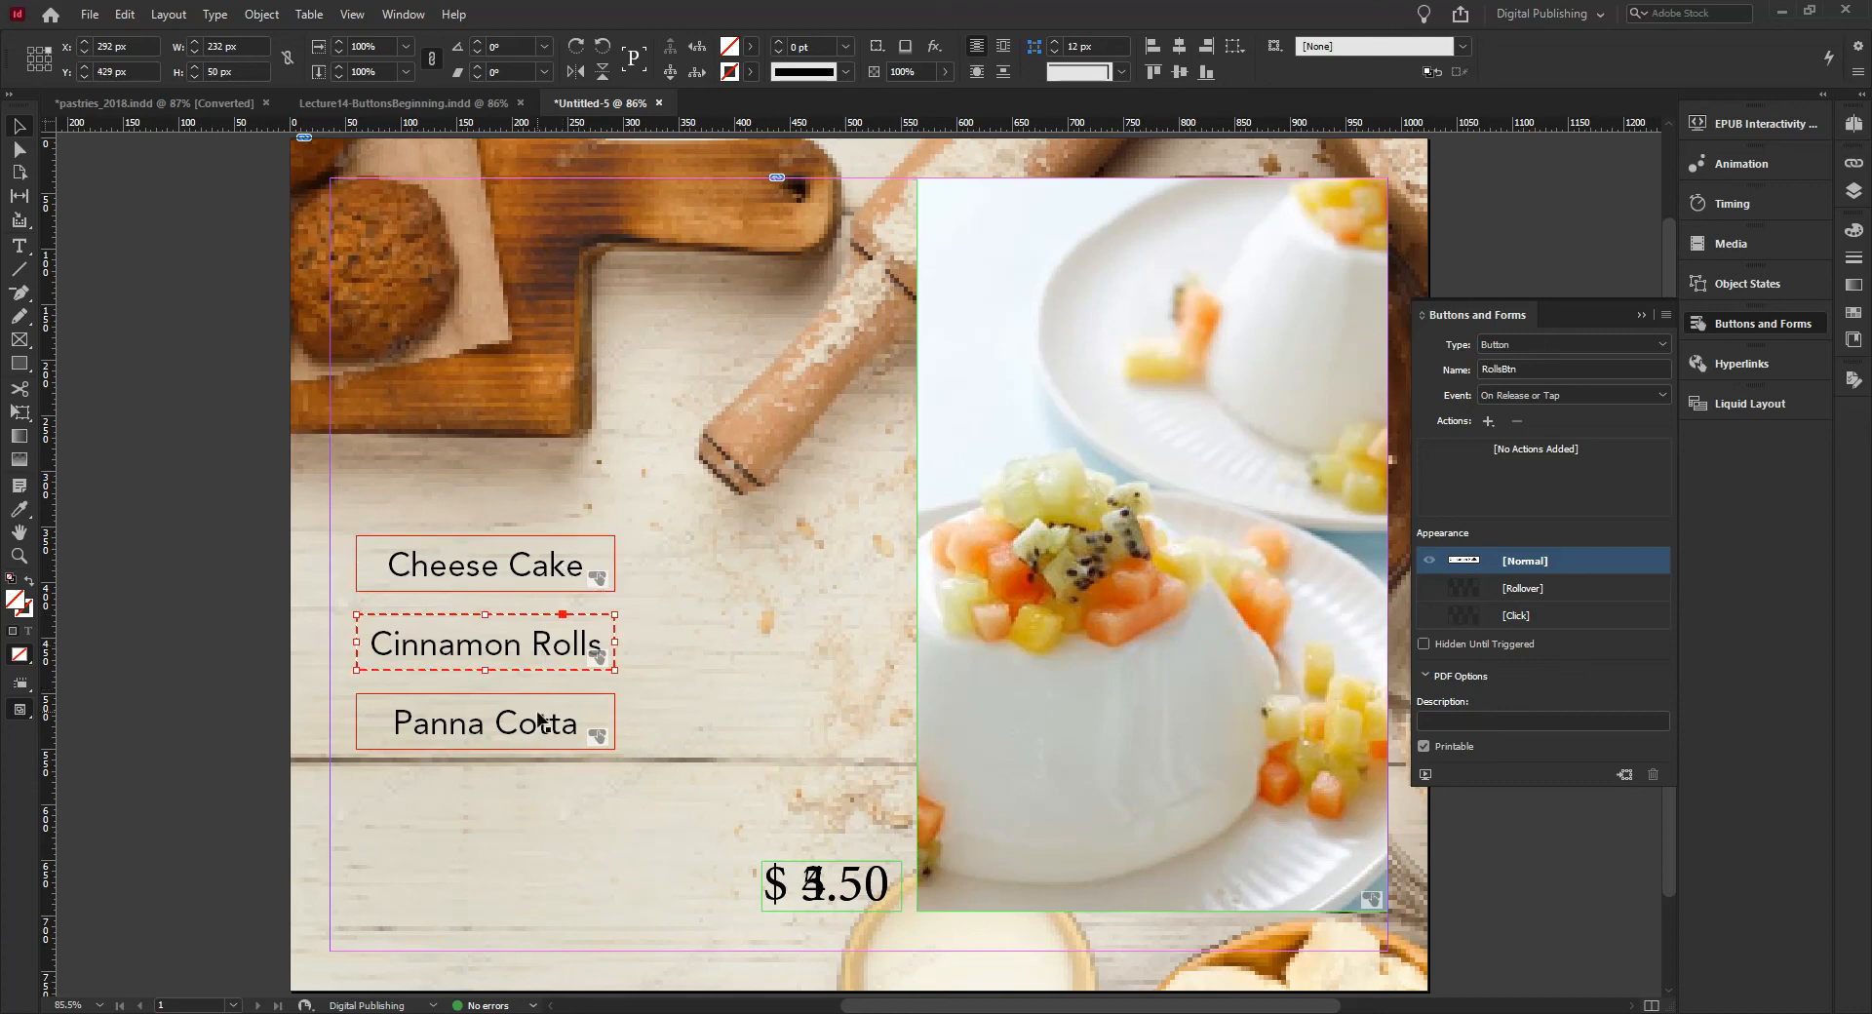
left_click(539, 719)
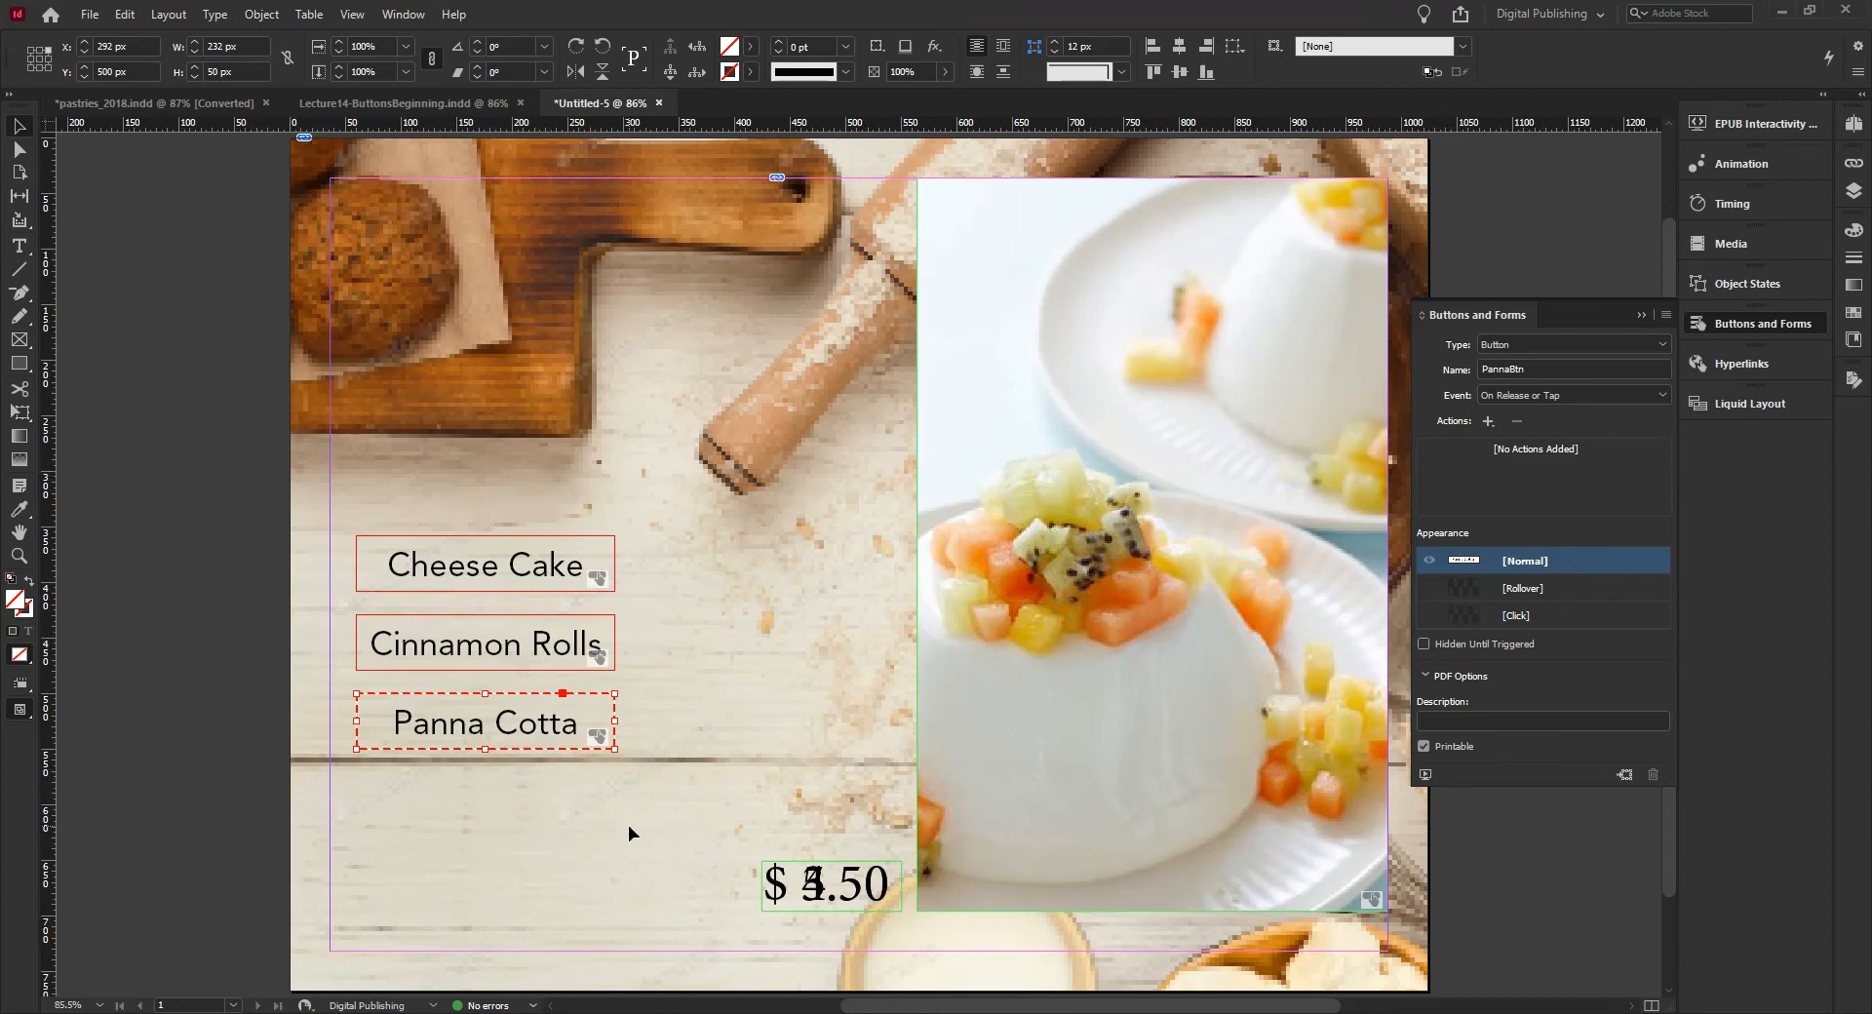
Step: Add a Show/Hide Buttons and Forms action to the Cheese Cake button that shows cheese Image and hides panna Image and Rolls Image
left_click(554, 585)
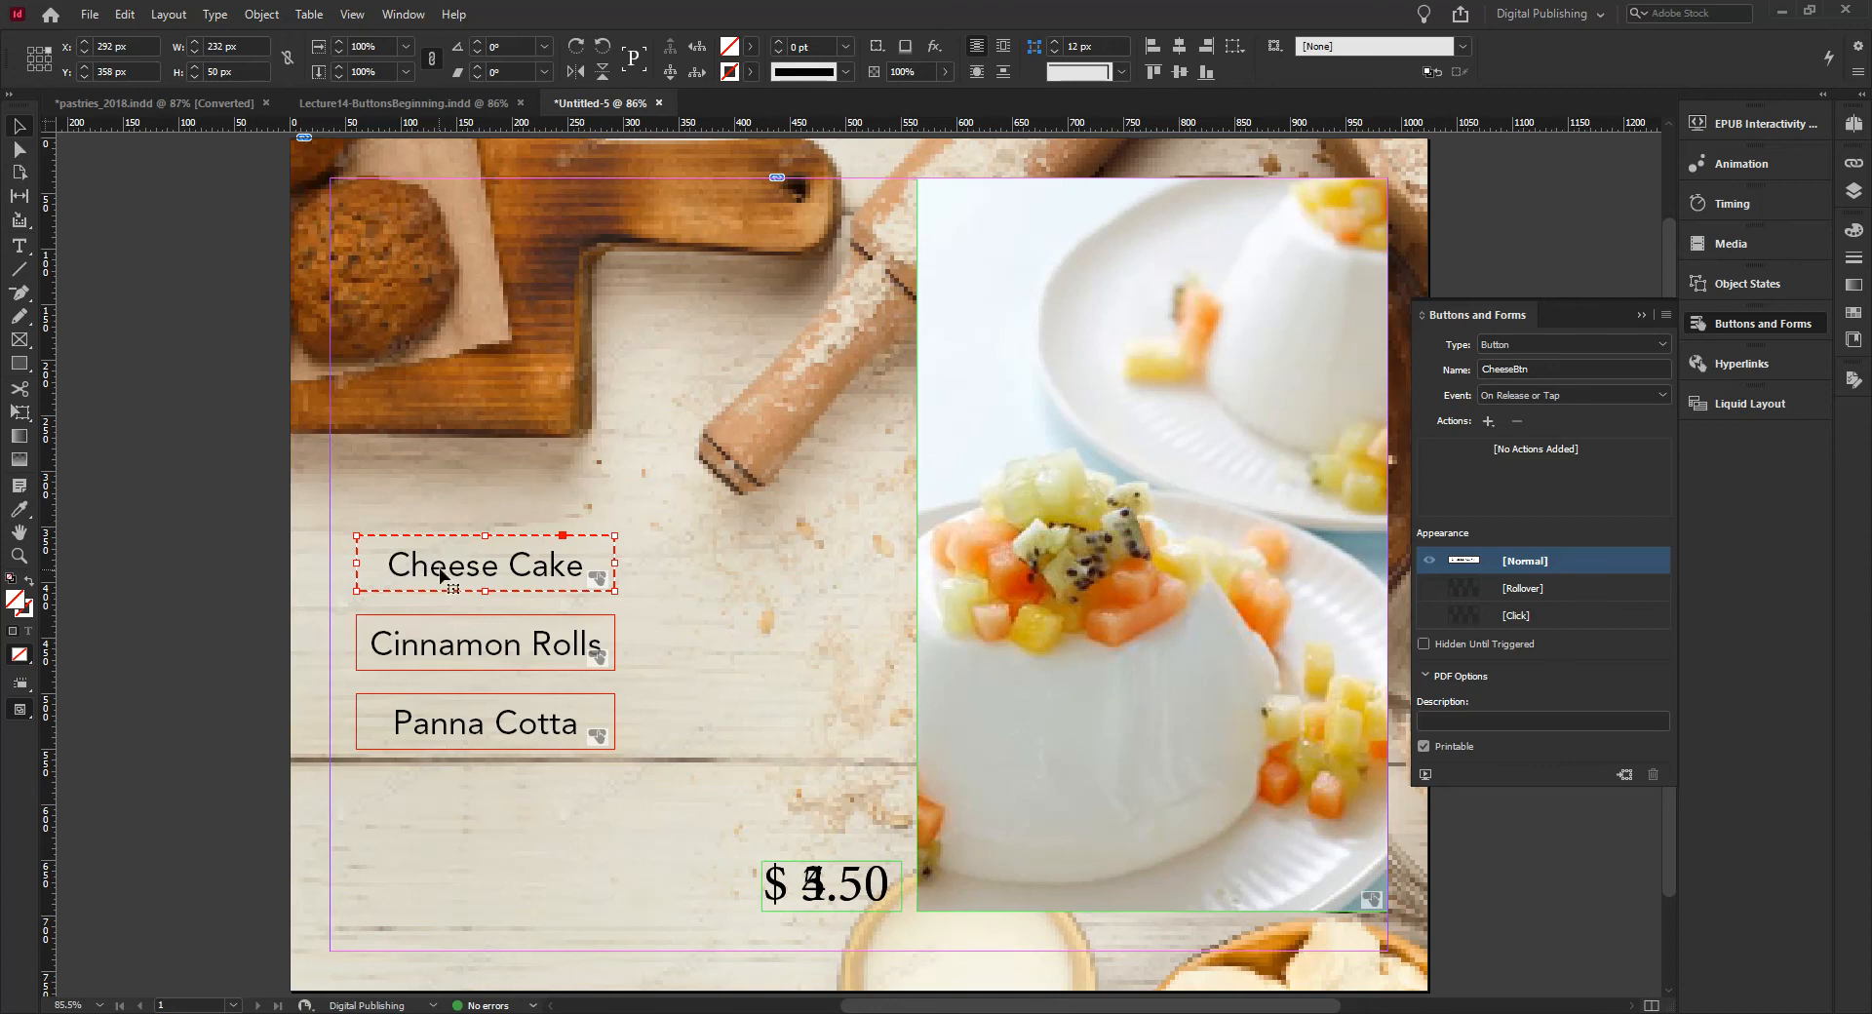
left_click(1489, 423)
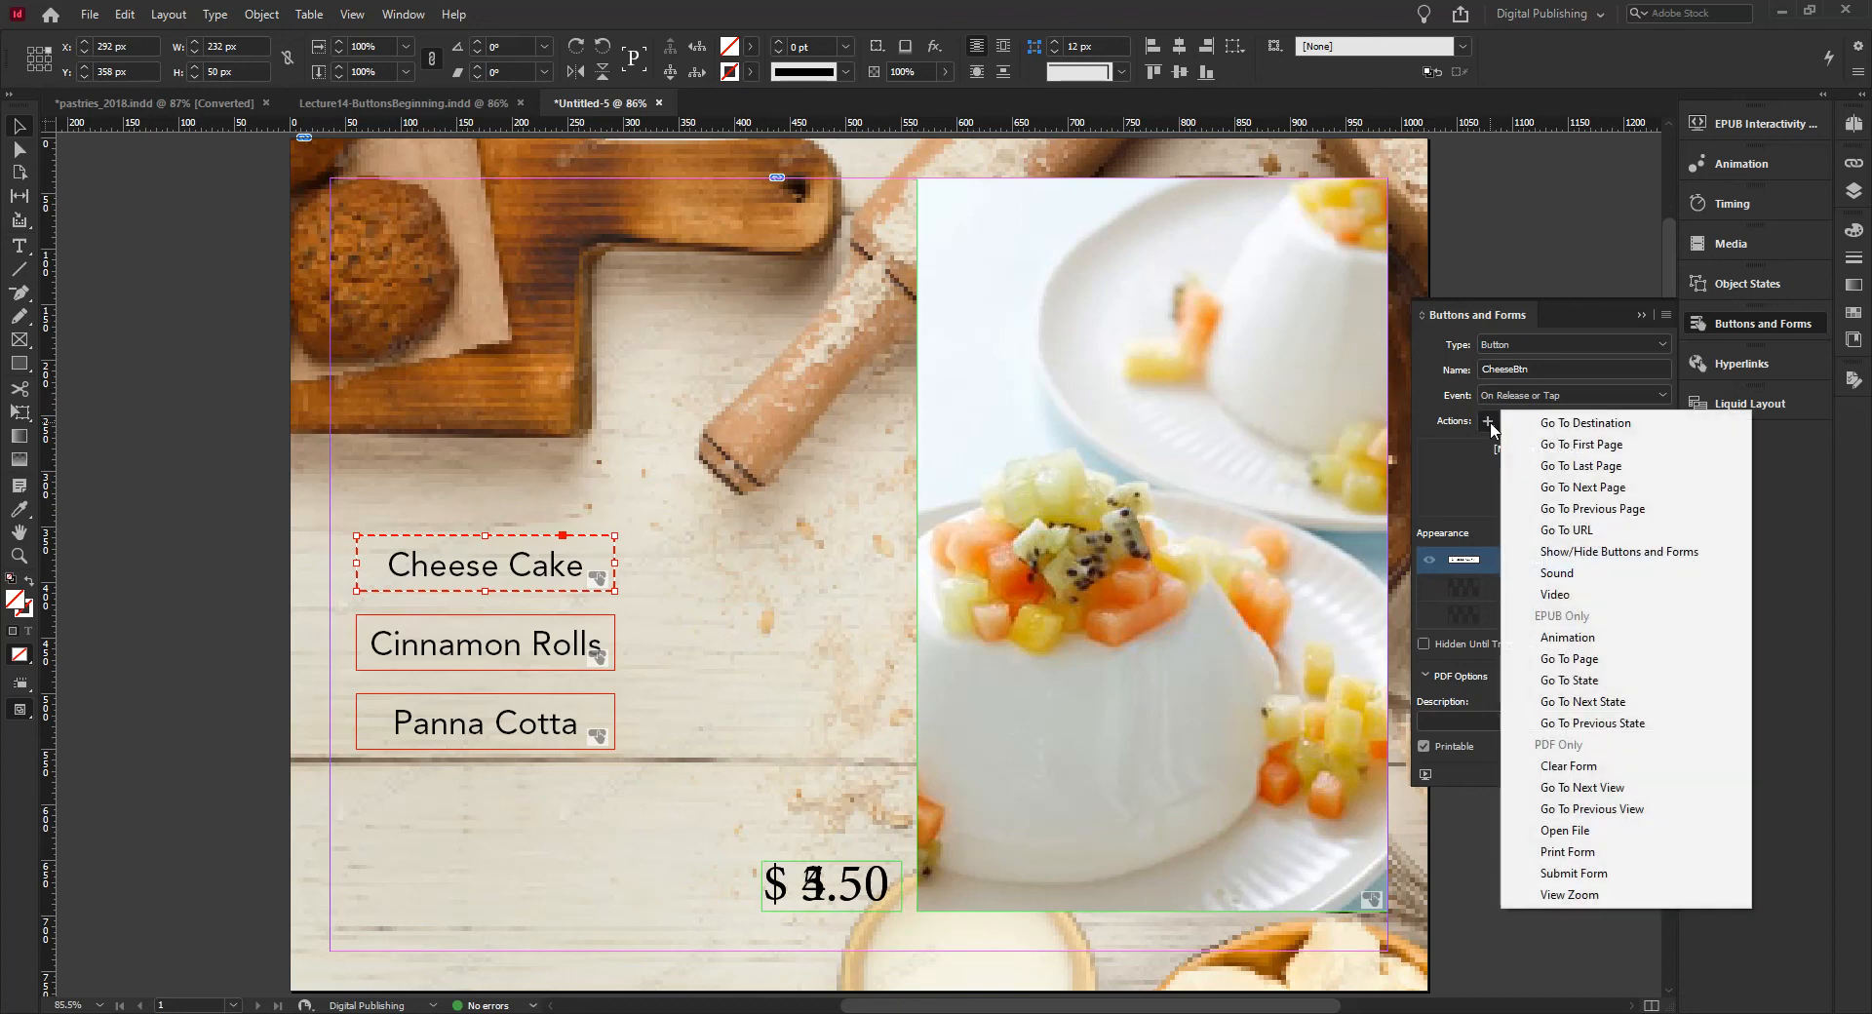
left_click(1622, 552)
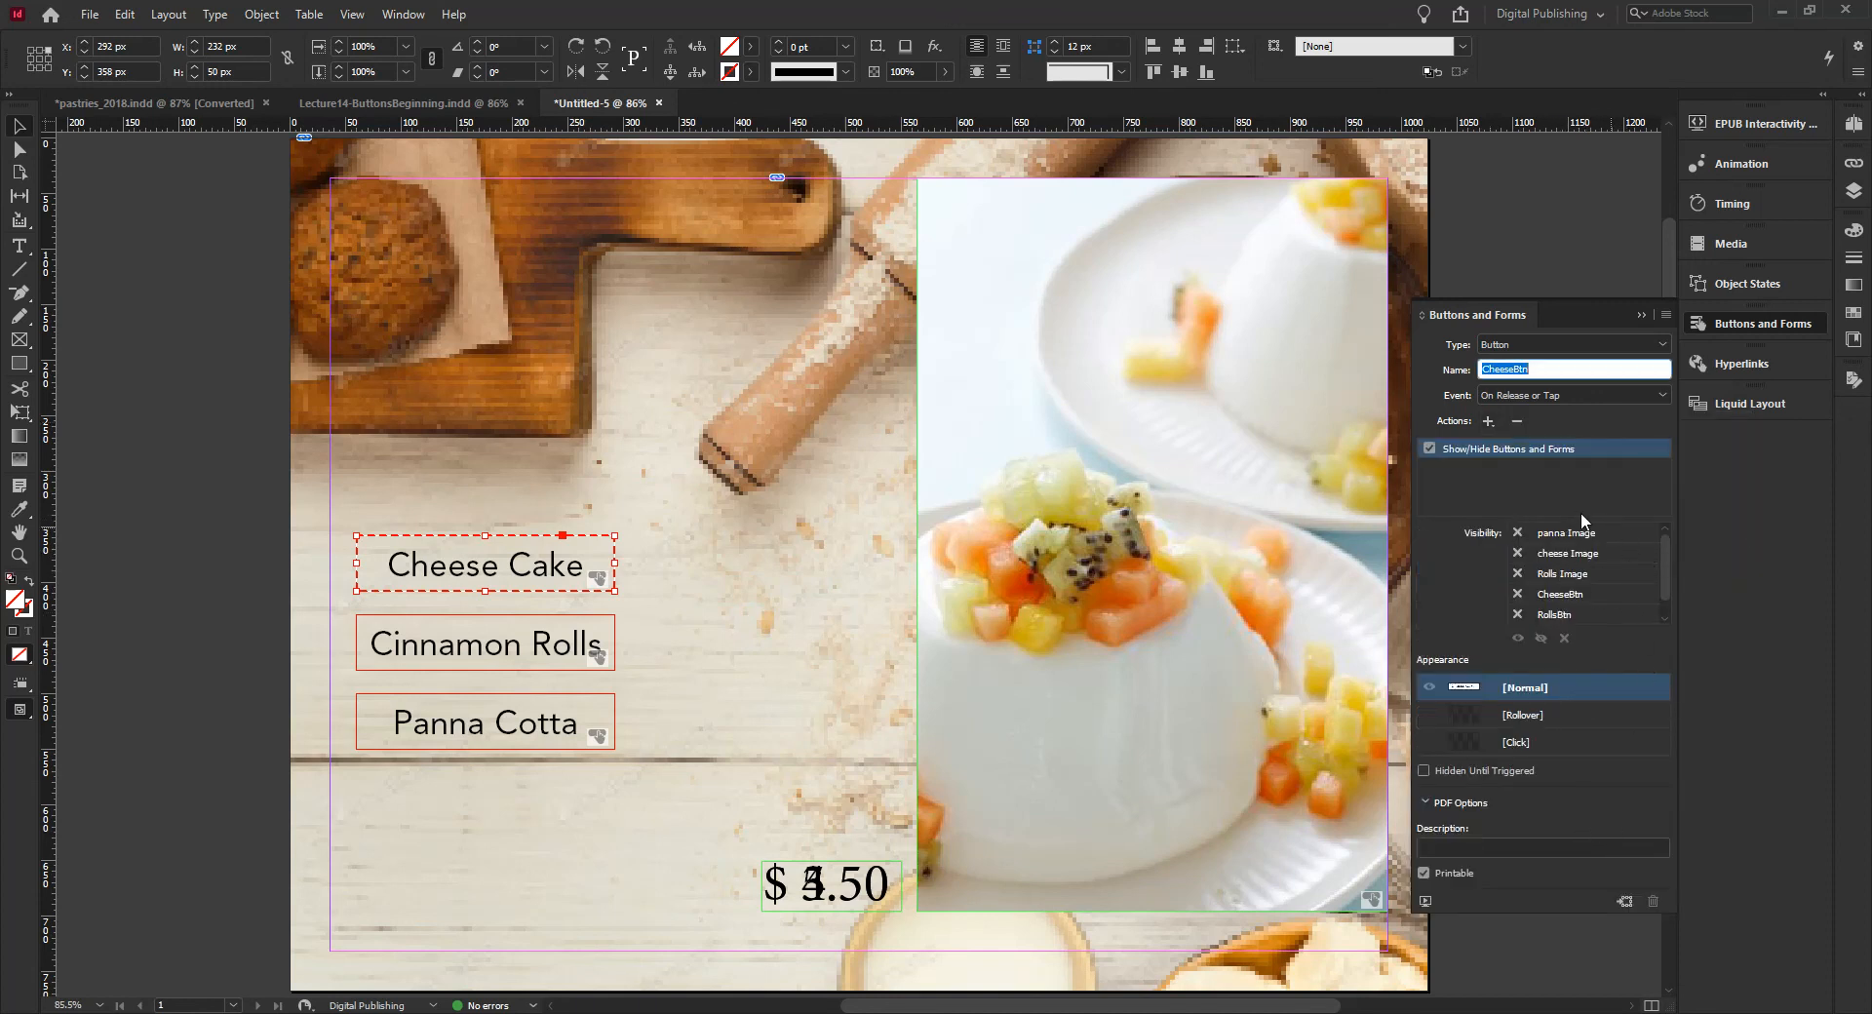
left_click_drag(1665, 570, 1673, 524)
mouse_move(1665, 563)
left_mouse_down()
mouse_move(1659, 599)
mouse_move(1664, 552)
left_mouse_up()
left_click(1518, 555)
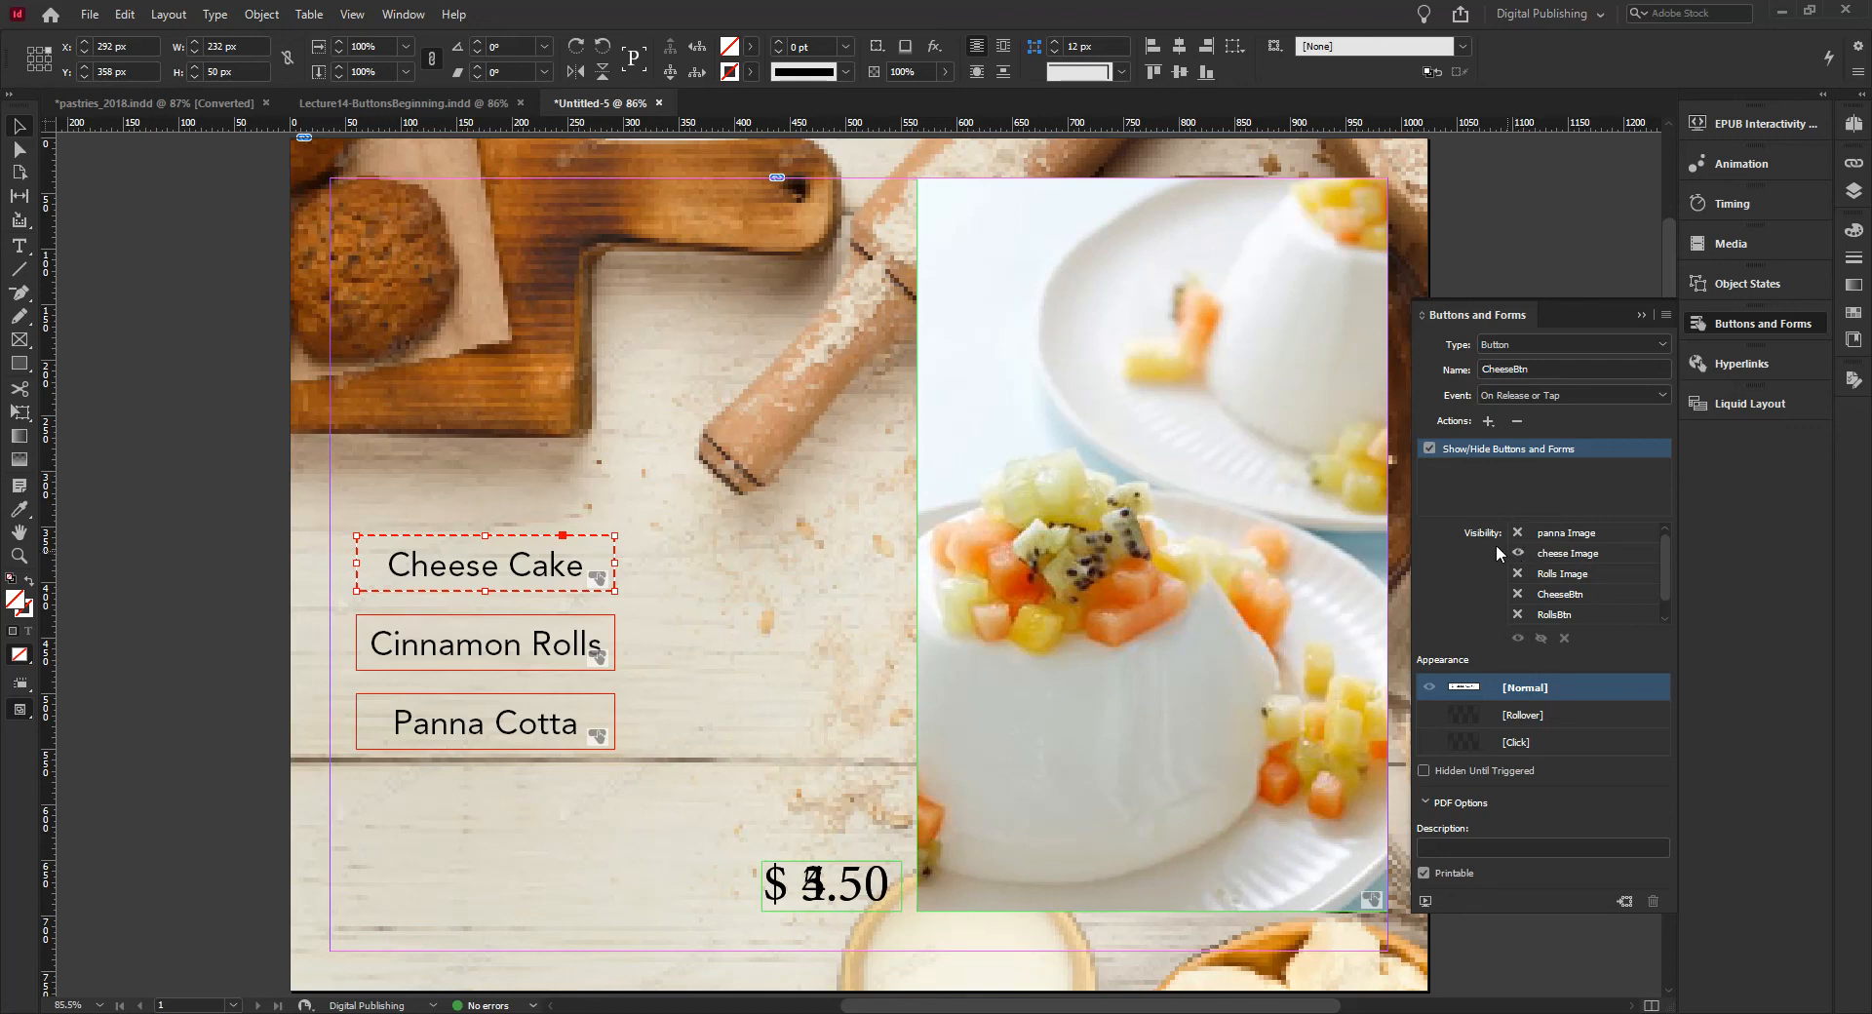
left_click(1518, 533)
left_click_drag(1663, 583, 1665, 601)
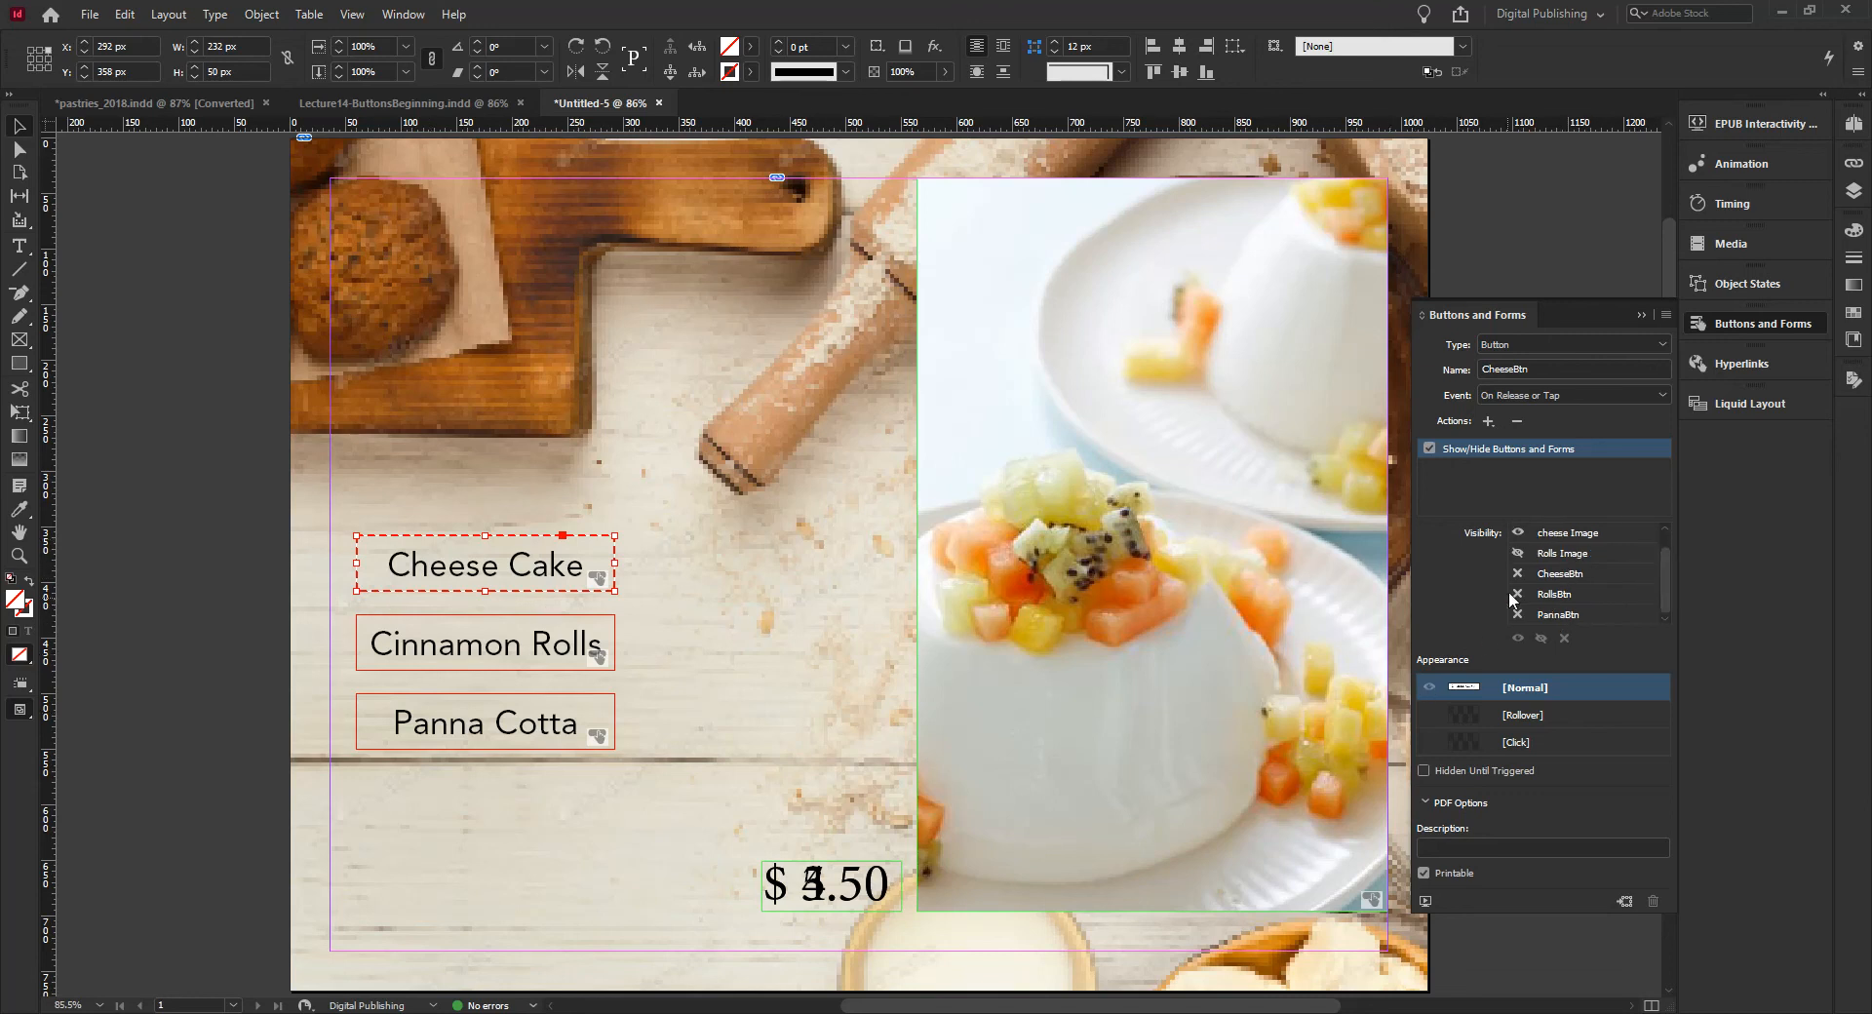
left_click_drag(1665, 589, 1658, 558)
Step: Add a Show/Hide Buttons and Forms action to the Cinnamon Rolls button that shows Rolls Image and hides cheese Image and panna Image
left_click(464, 651)
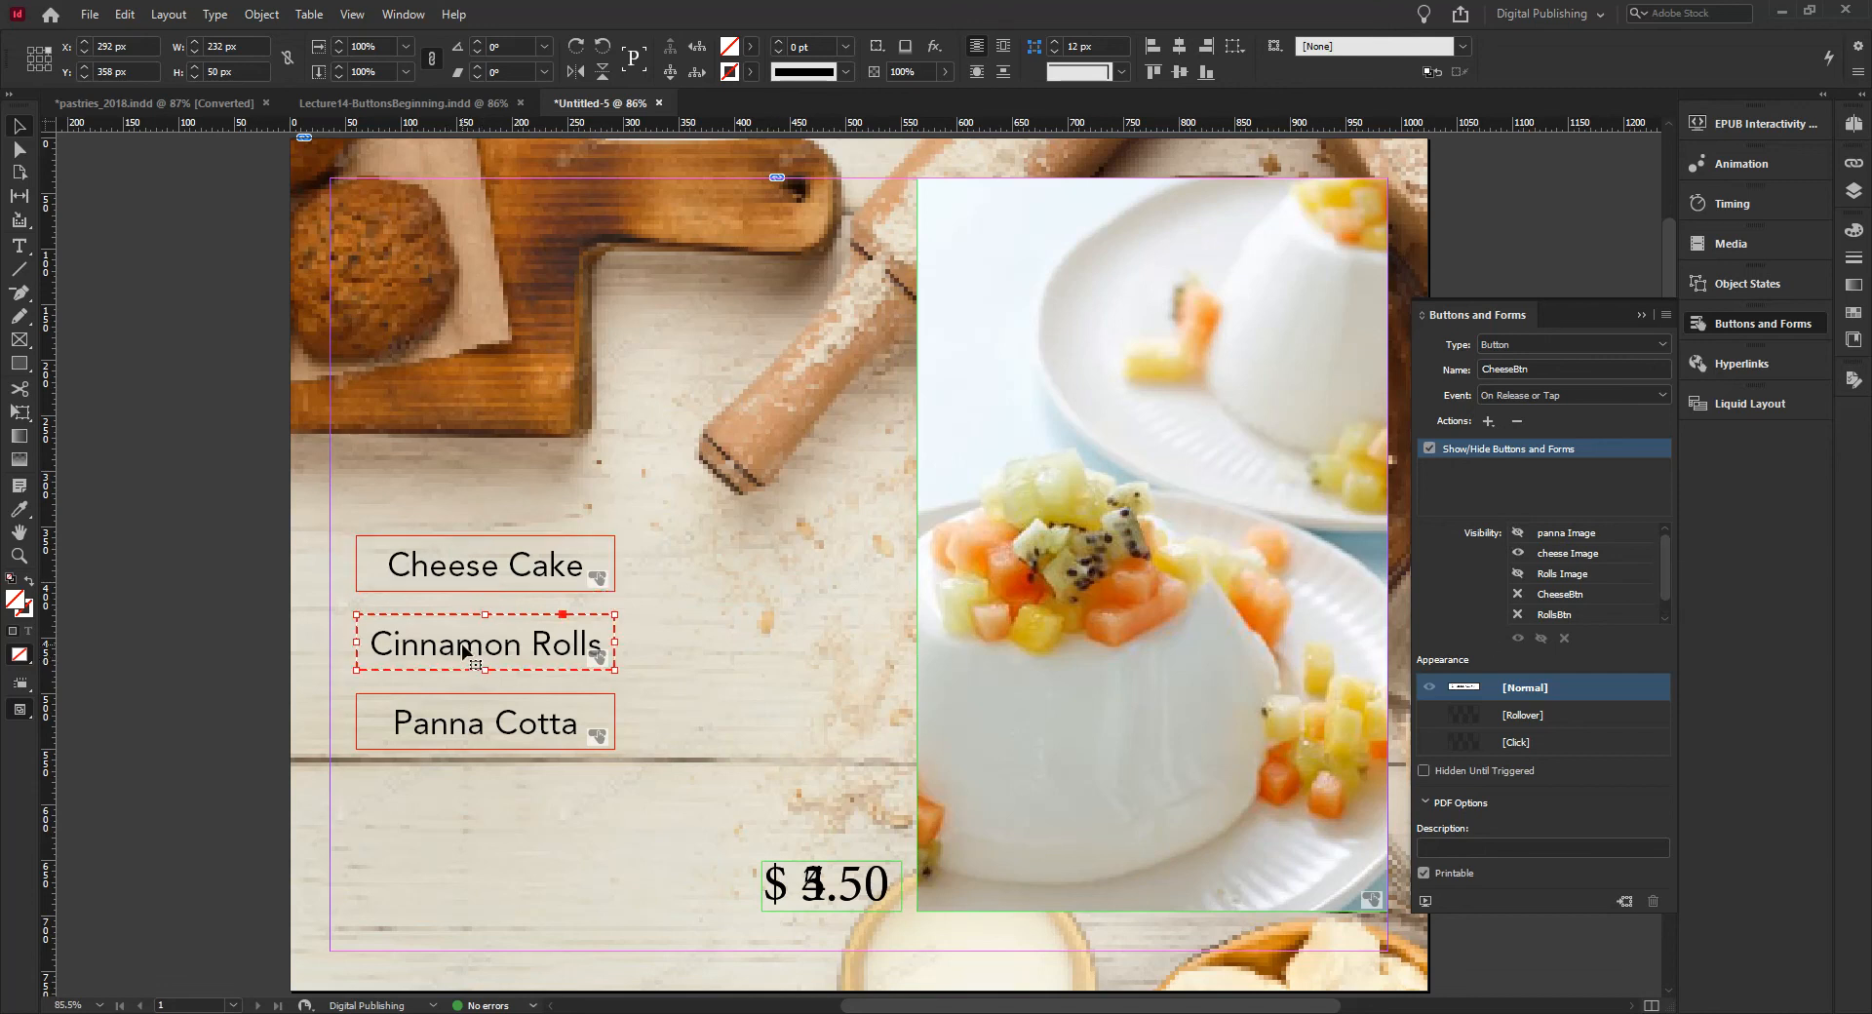
left_click(1487, 421)
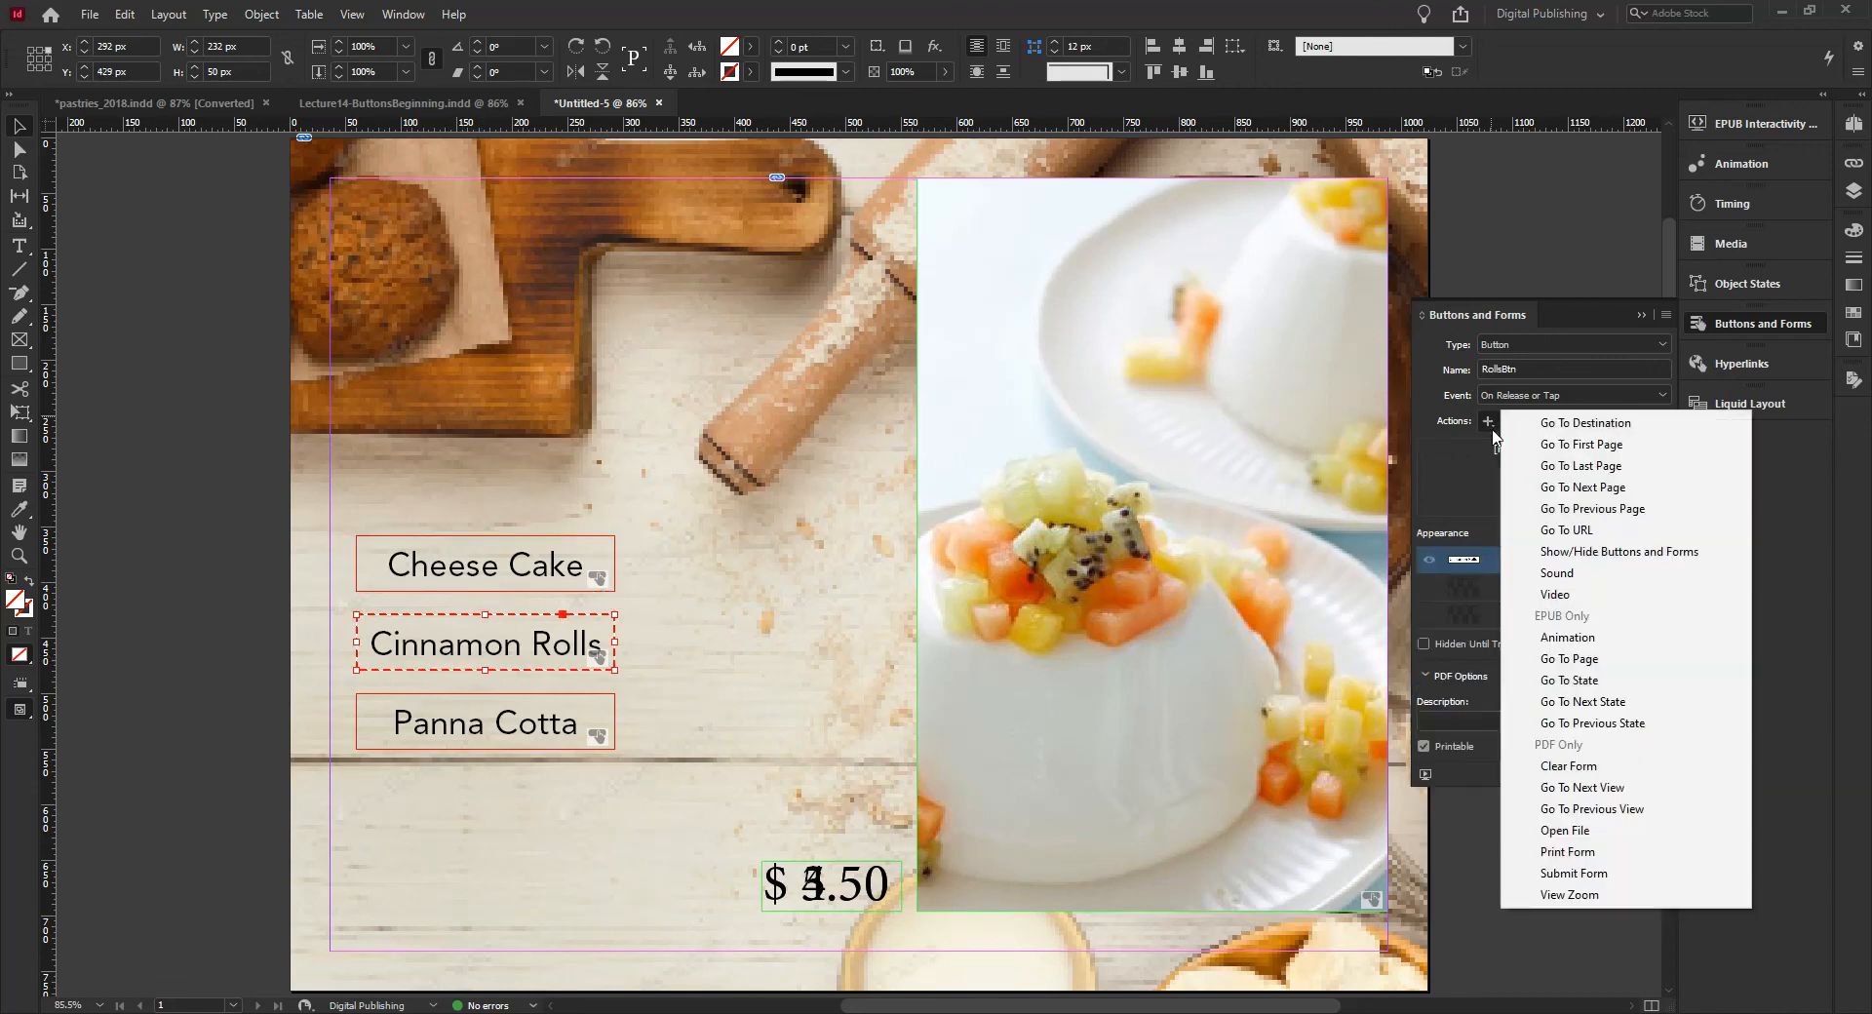
left_click(1581, 553)
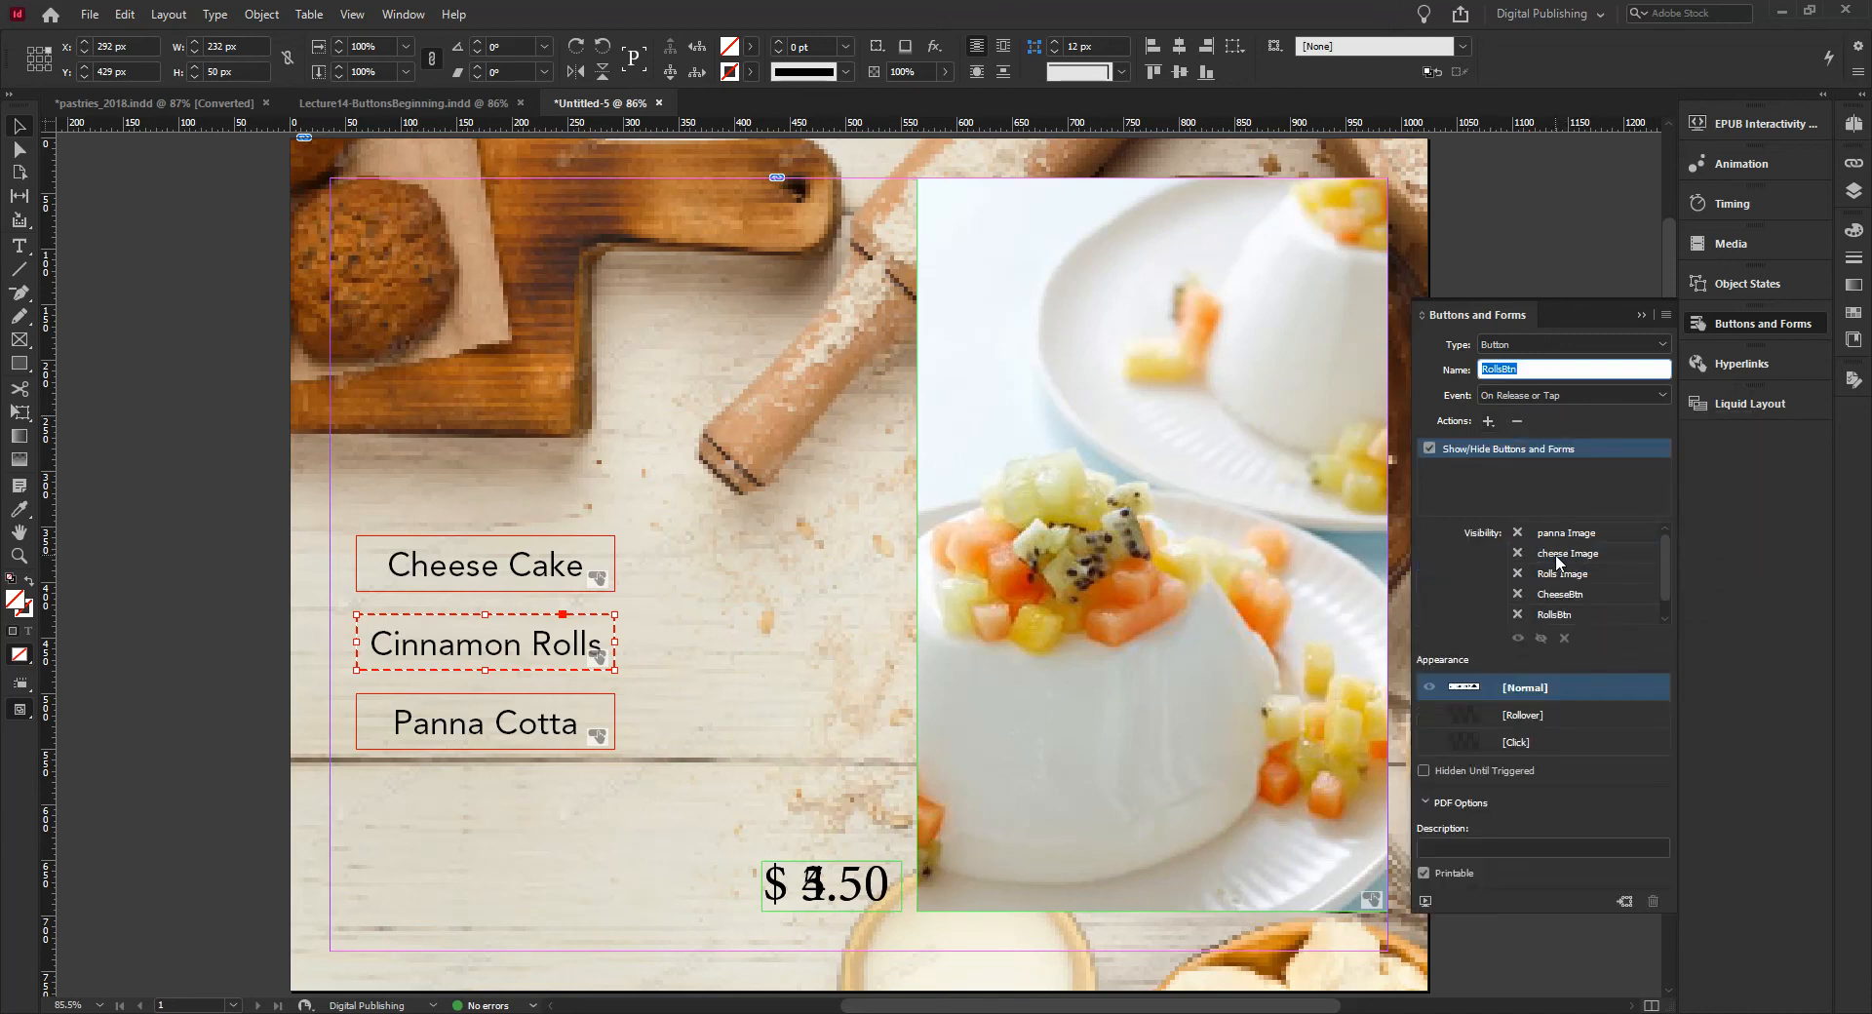
left_click(1518, 573)
left_click(1519, 553)
left_click(1519, 533)
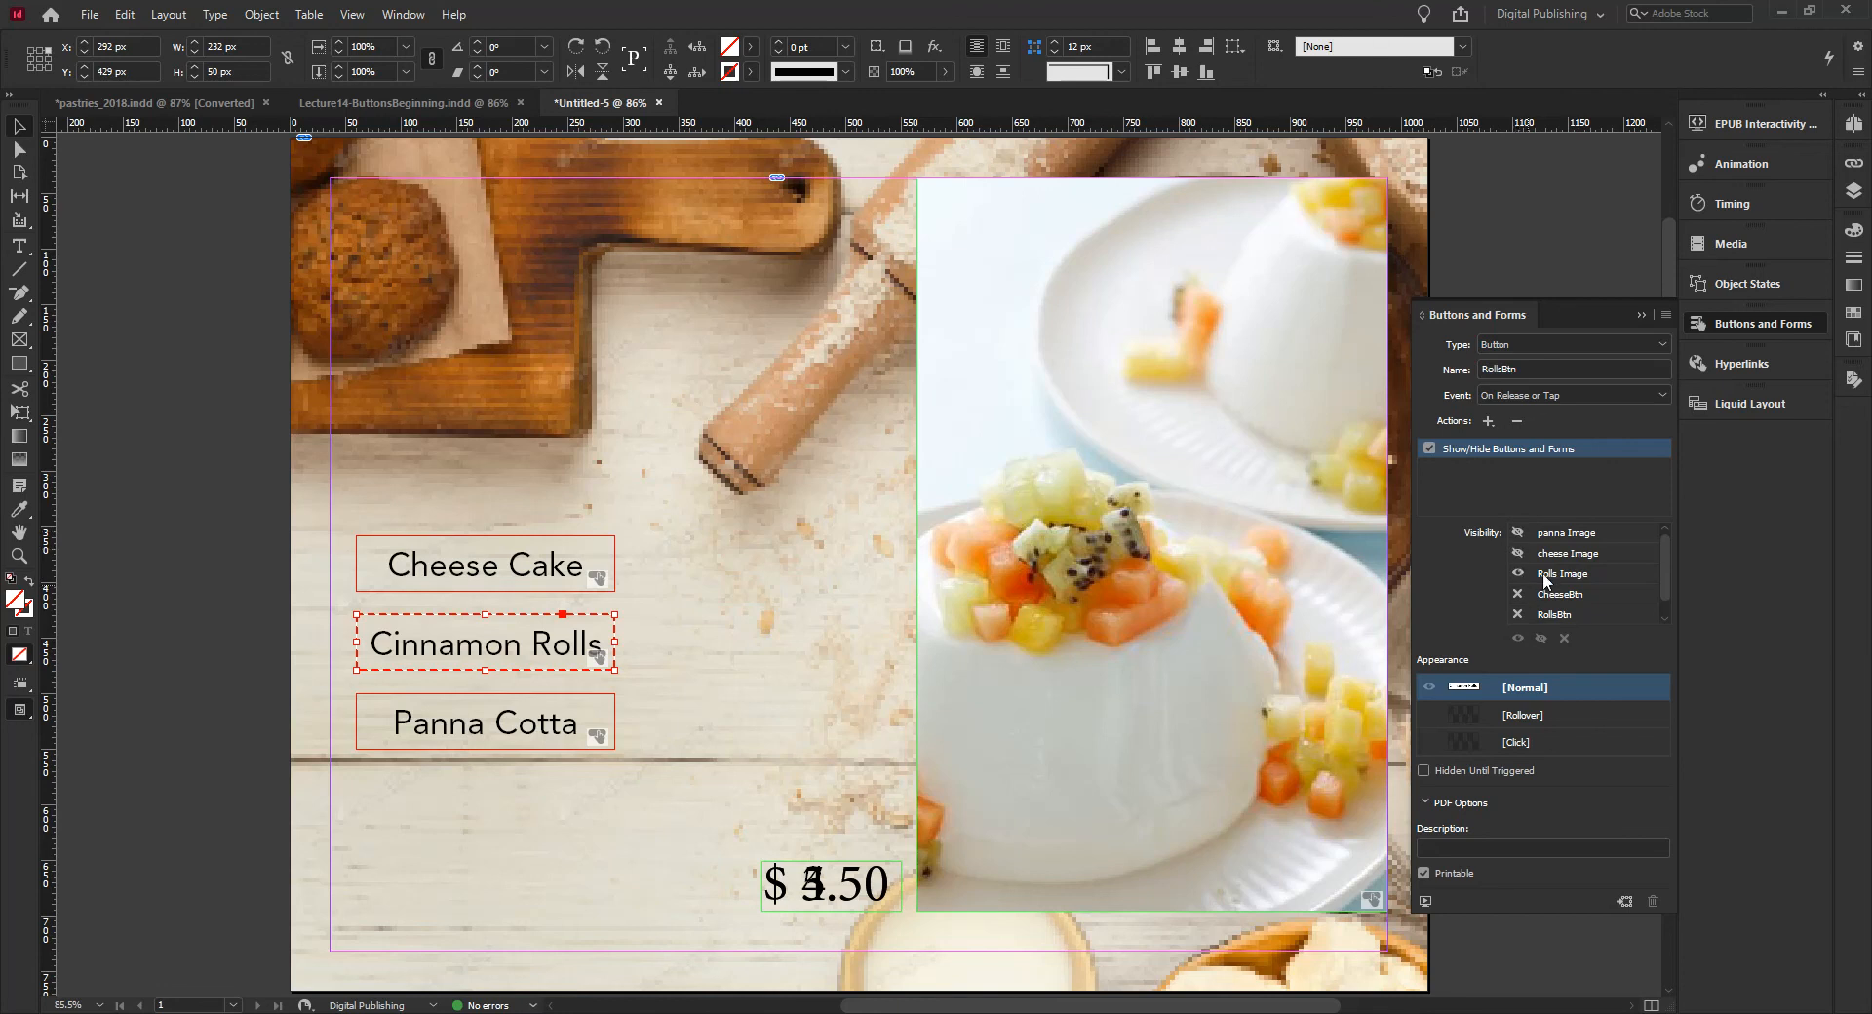
scroll(1664, 569, "down", 1)
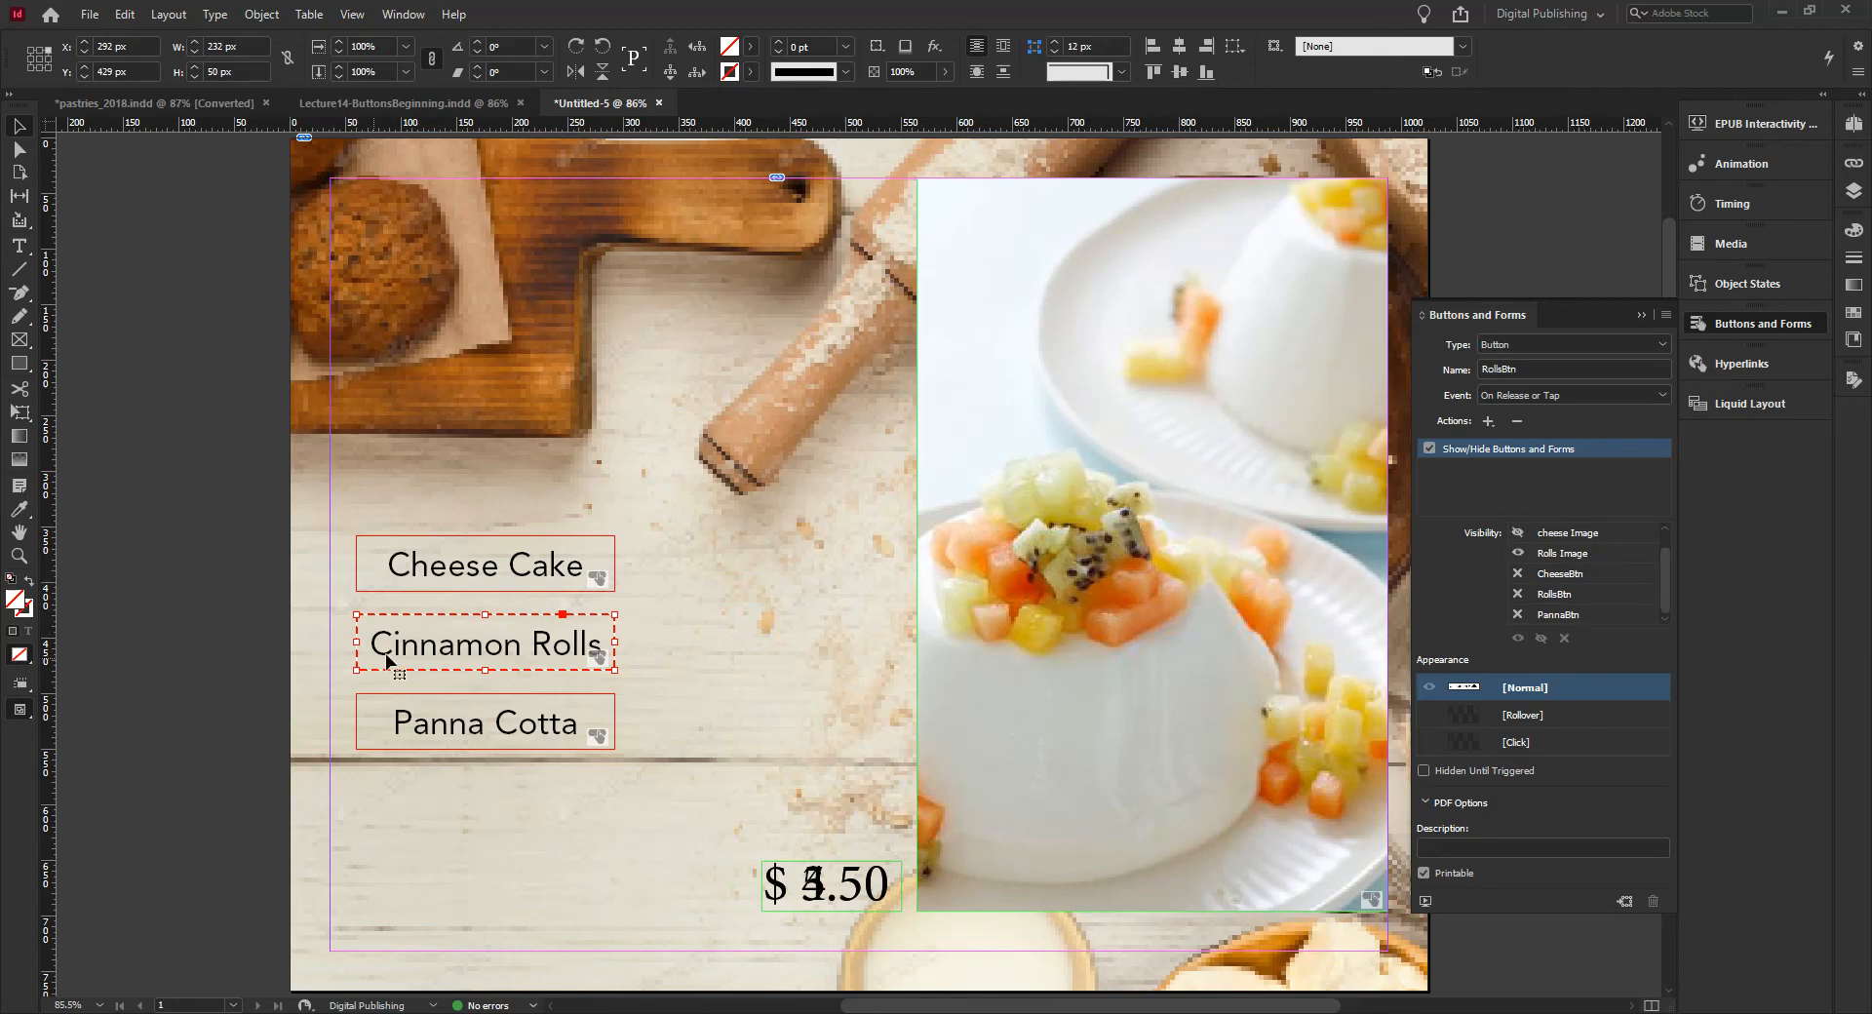
Step: Add a Show/Hide Buttons and Forms action to the Panna Cotta button that shows panna Image and hides cheese Image and Rolls Image
left_click(508, 727)
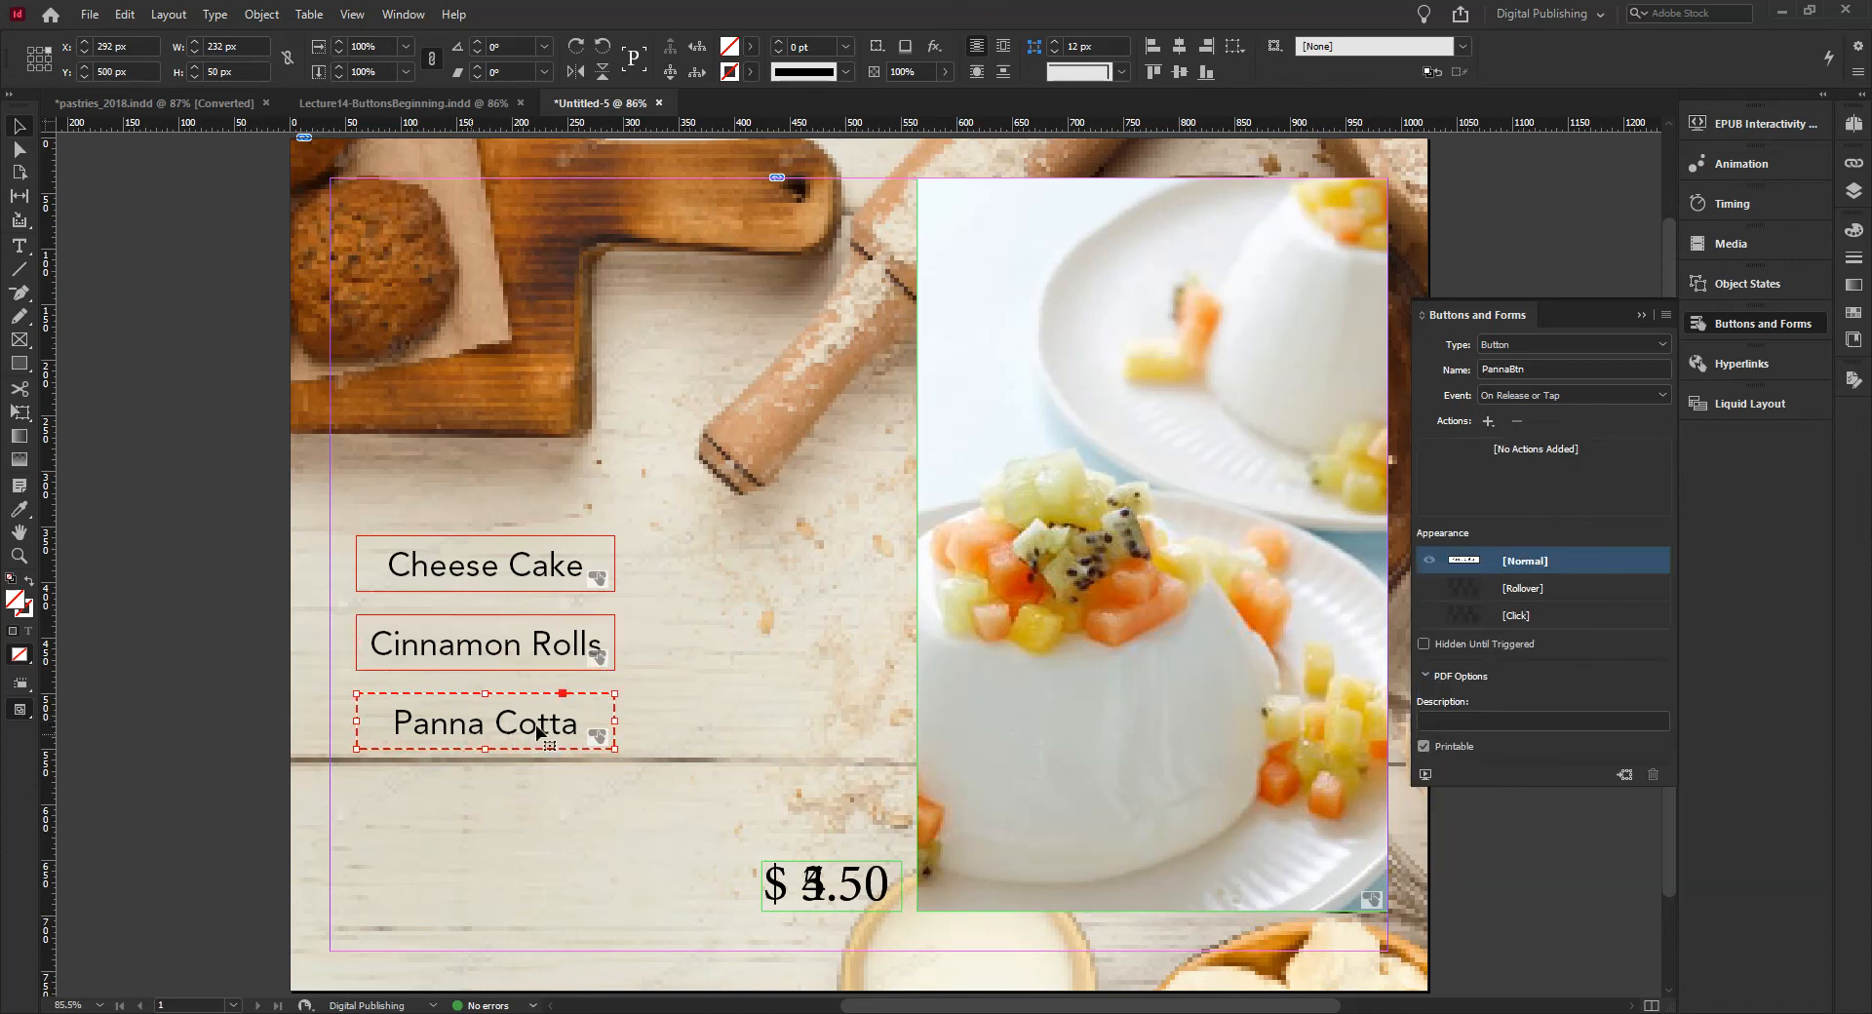
left_click(1488, 421)
left_click(1580, 546)
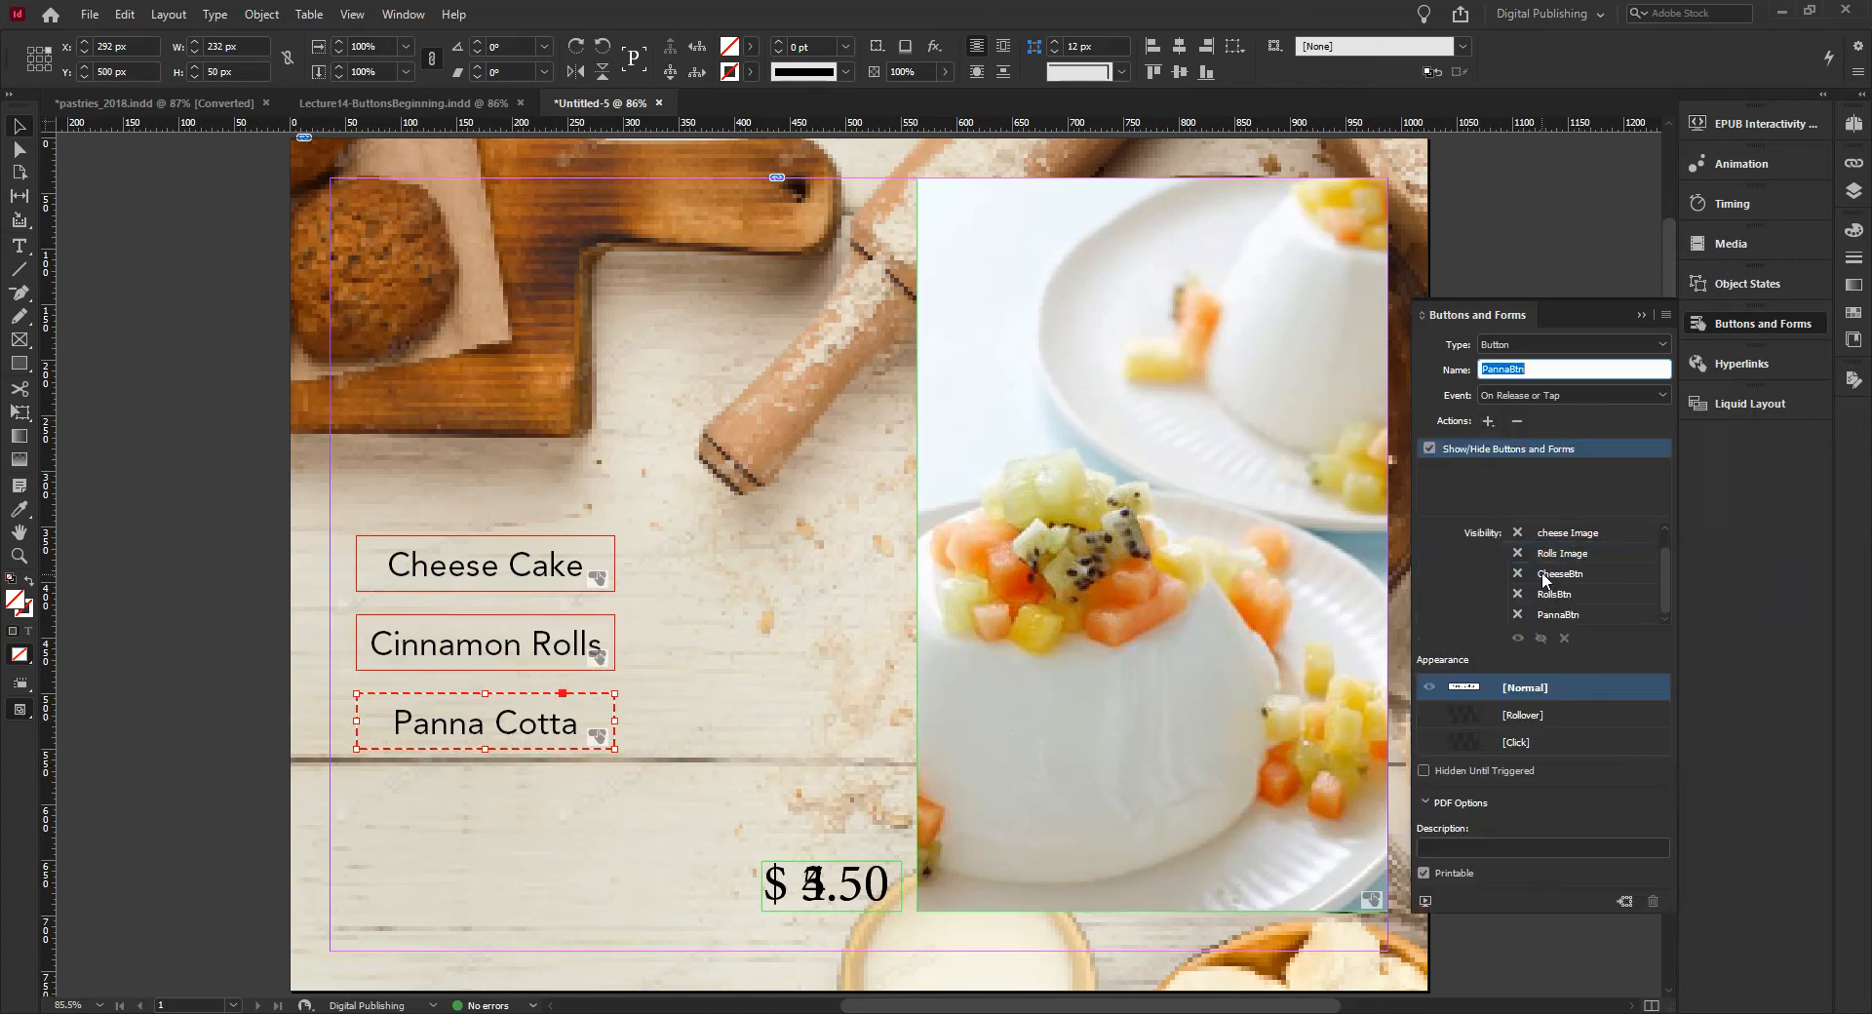
scroll(1521, 551, "up", 1)
left_click(1518, 533)
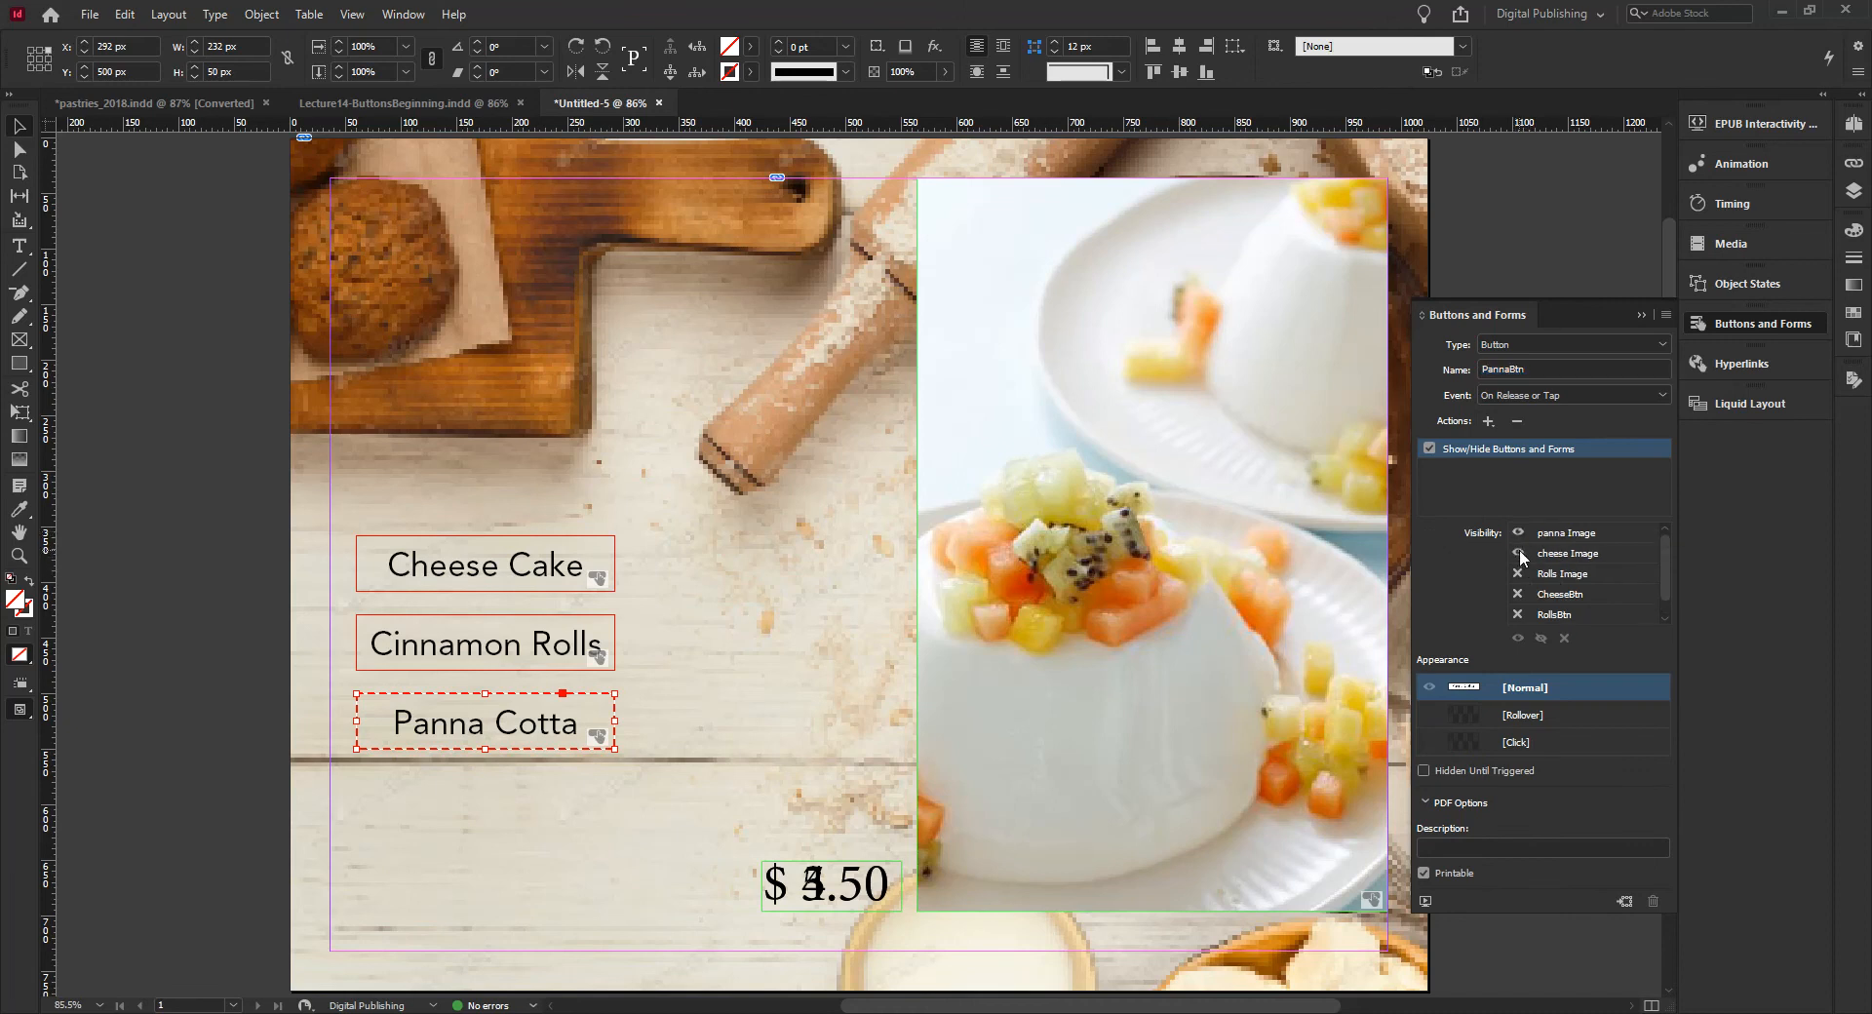
left_click(1517, 573)
left_click_drag(1665, 568, 1664, 605)
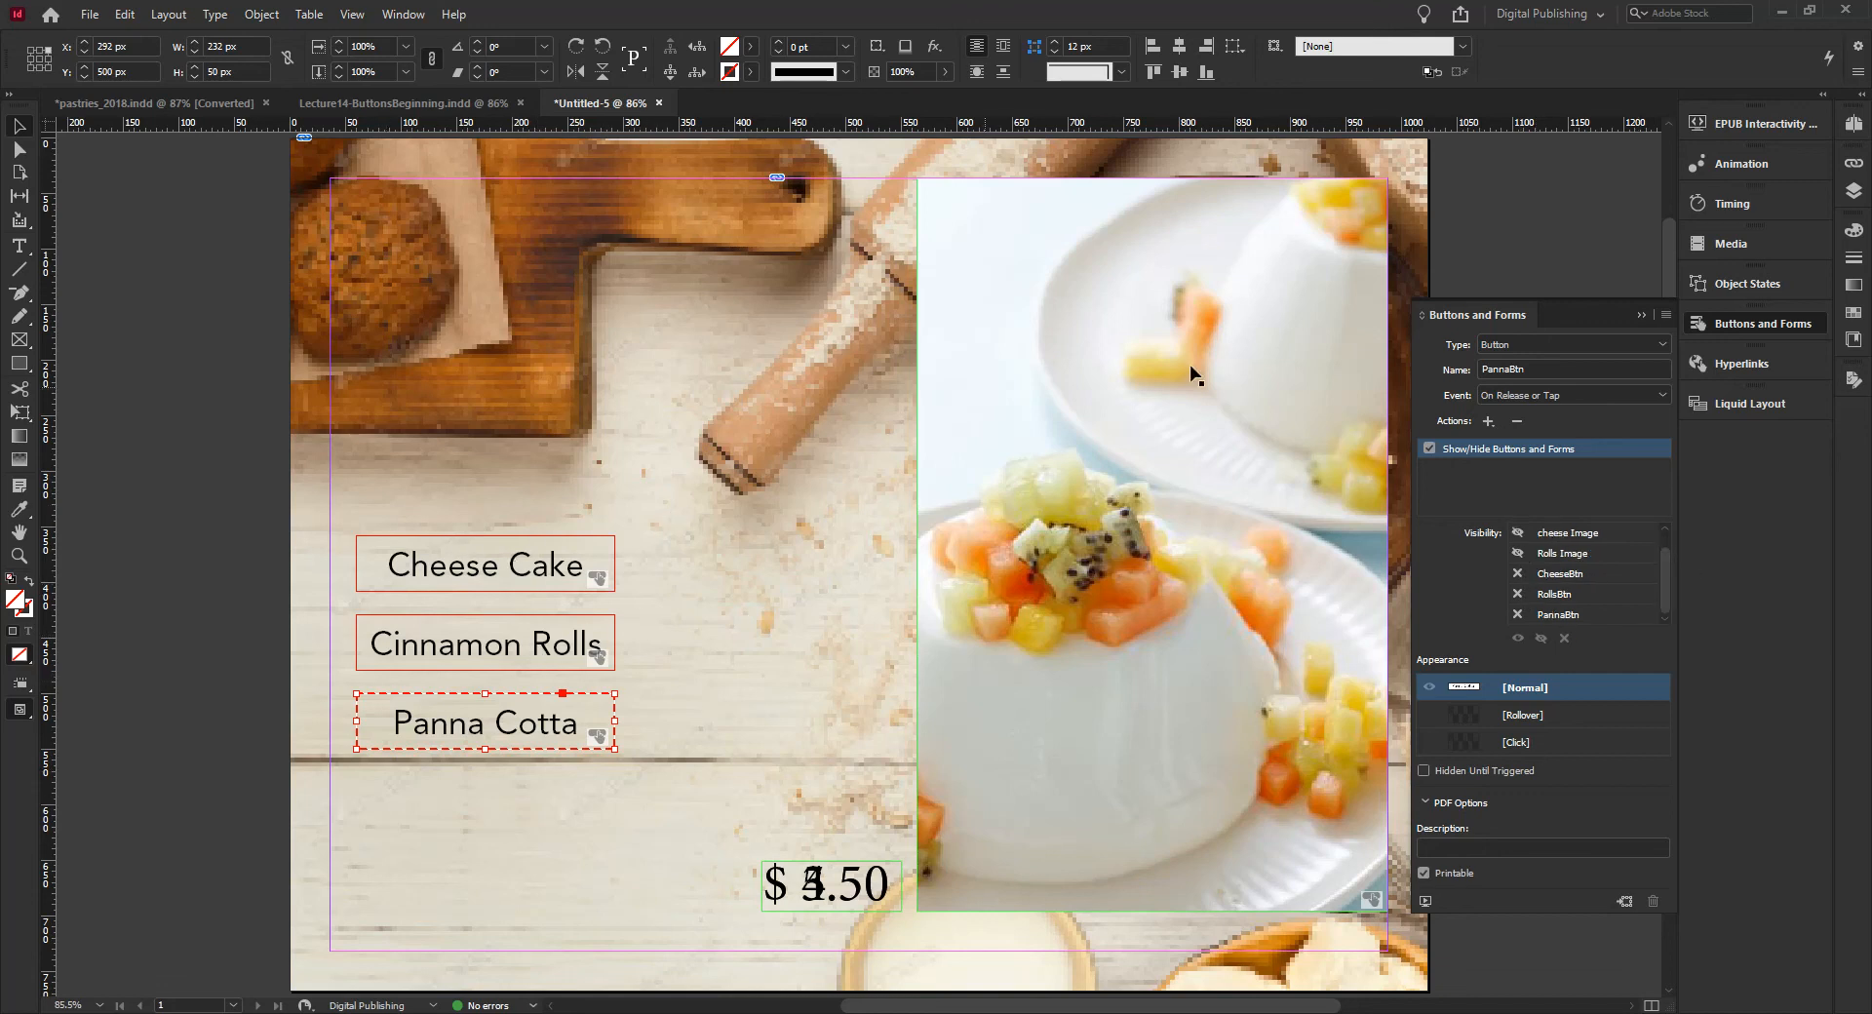
Step: Add a Rollover appearance with RGB Blue text to the Cheese Cake button, and switch back to its Normal appearance
left_click(542, 577)
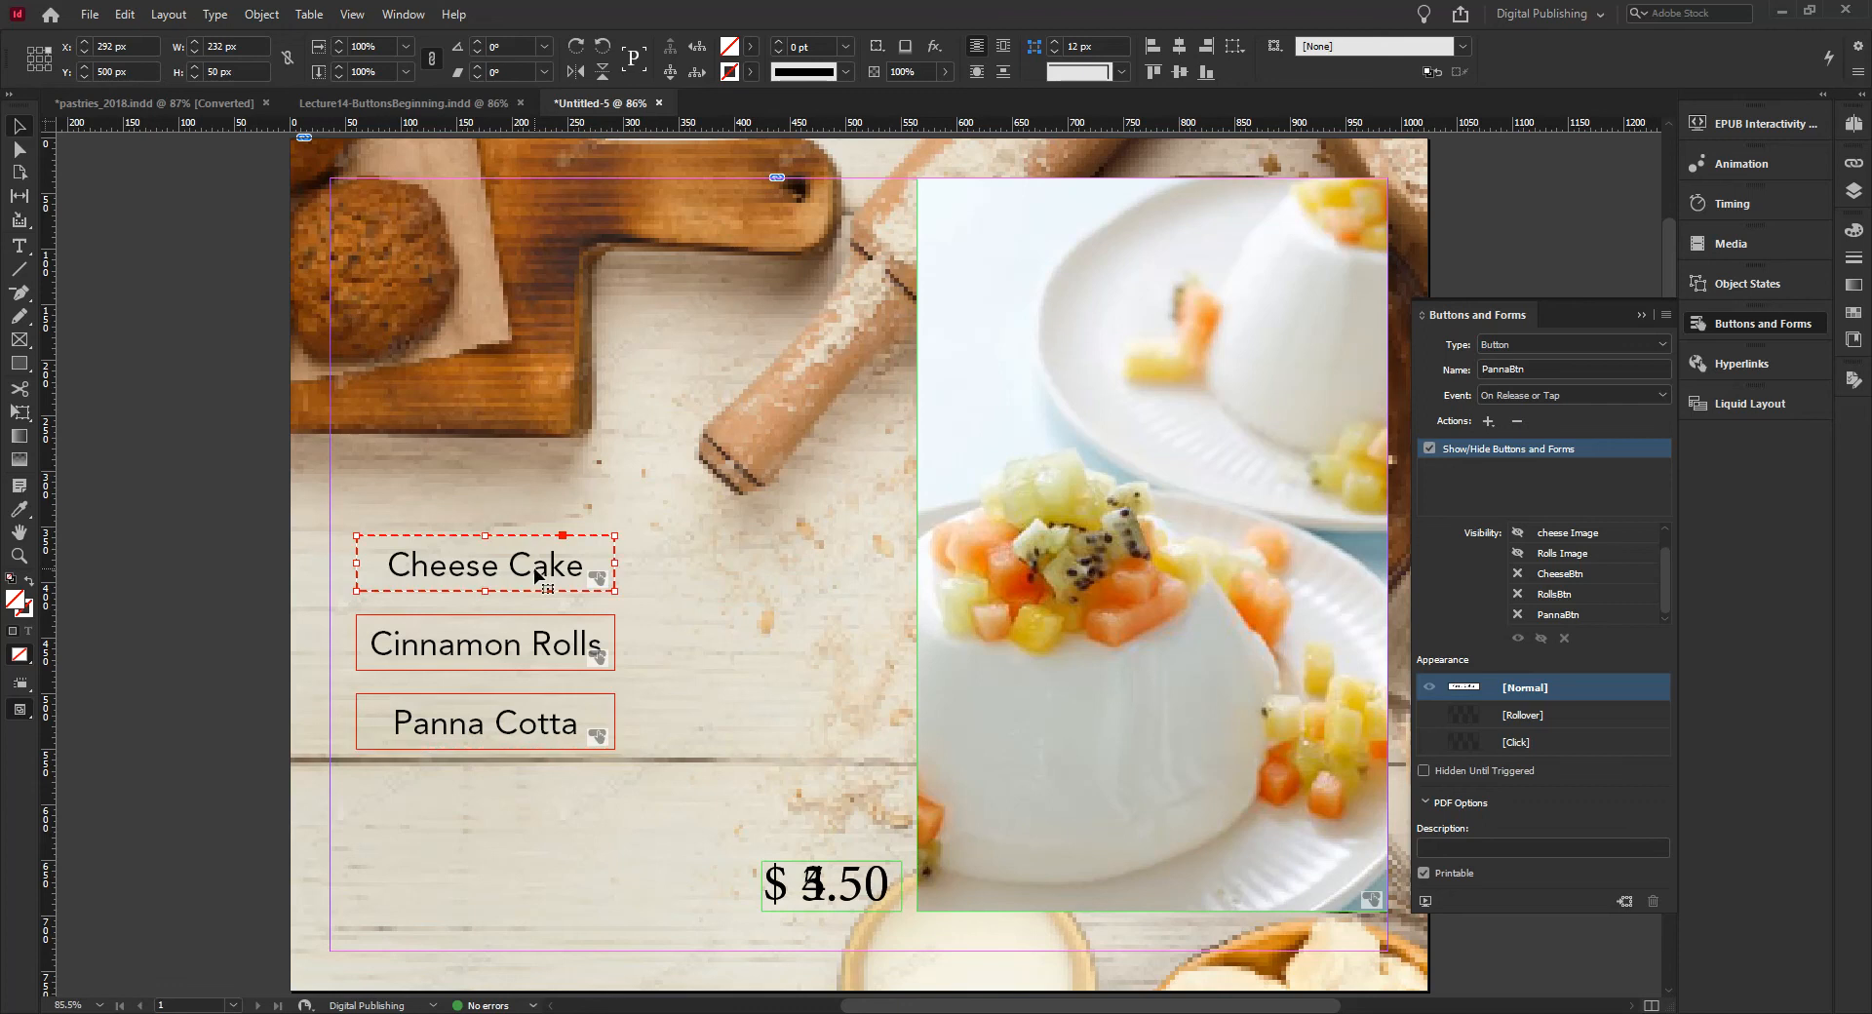
left_click(1558, 715)
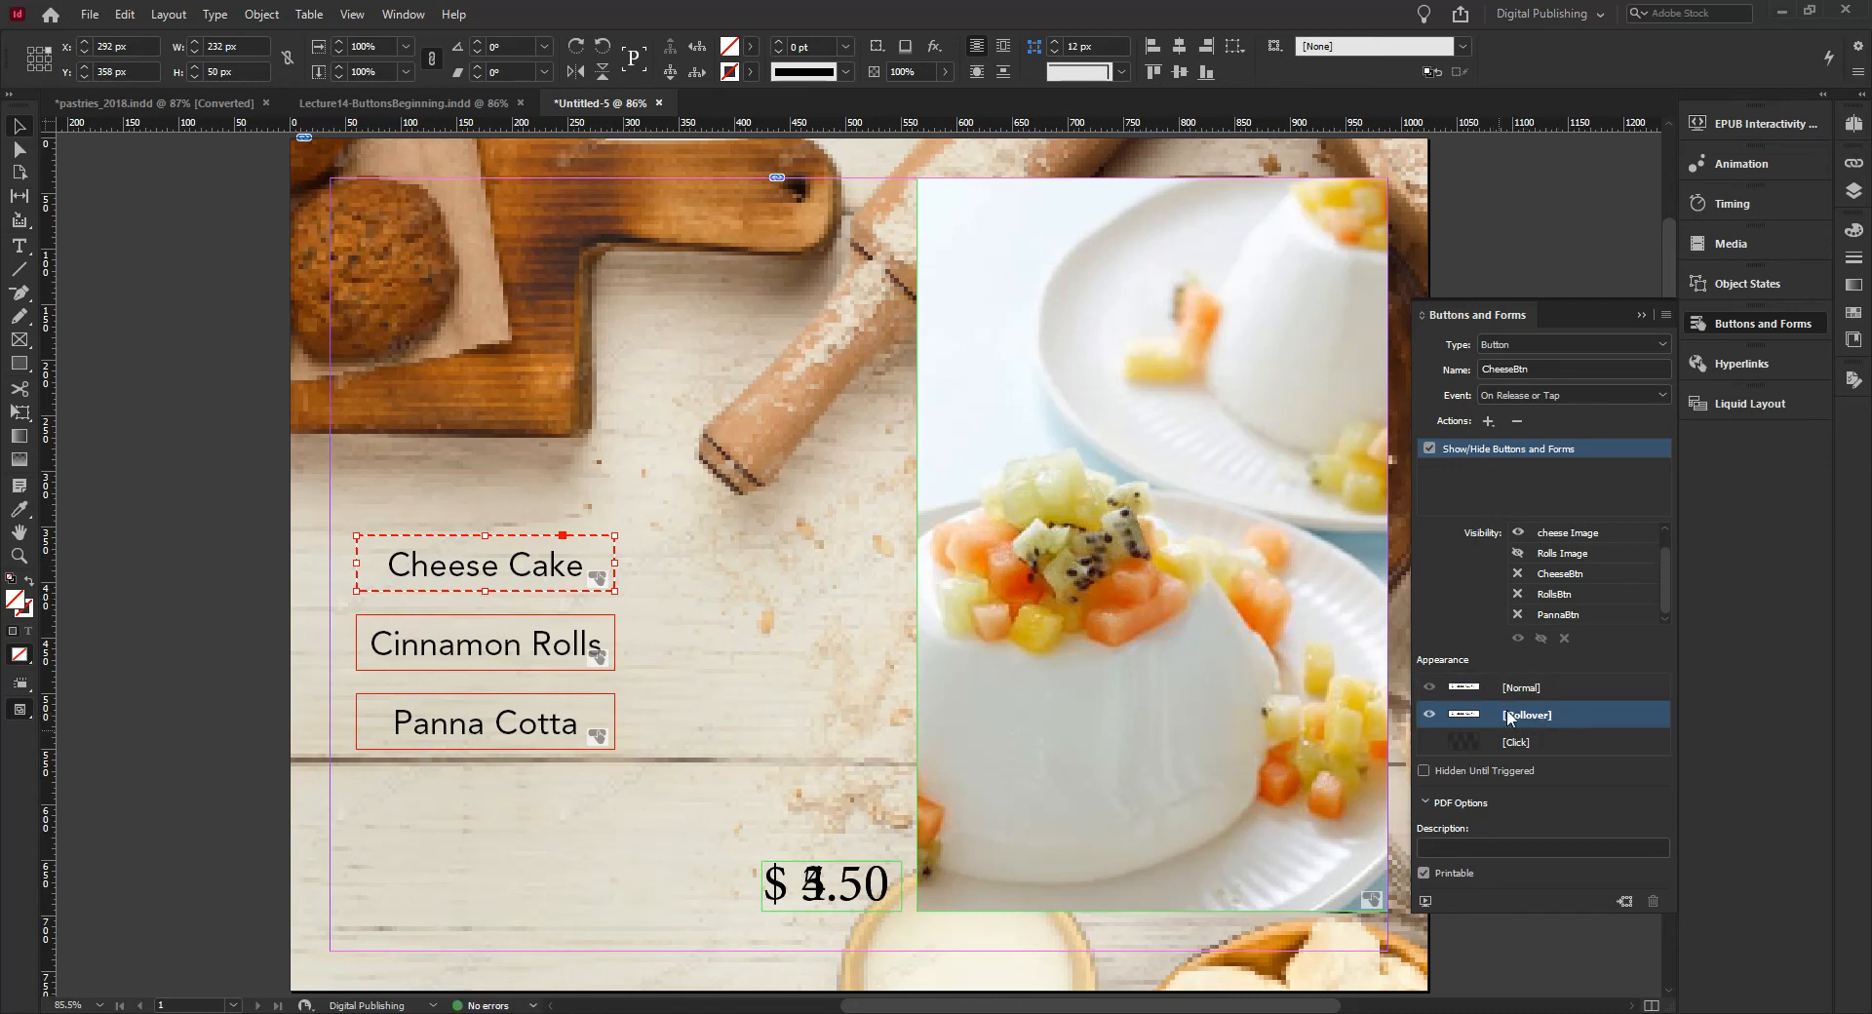
double_click(535, 573)
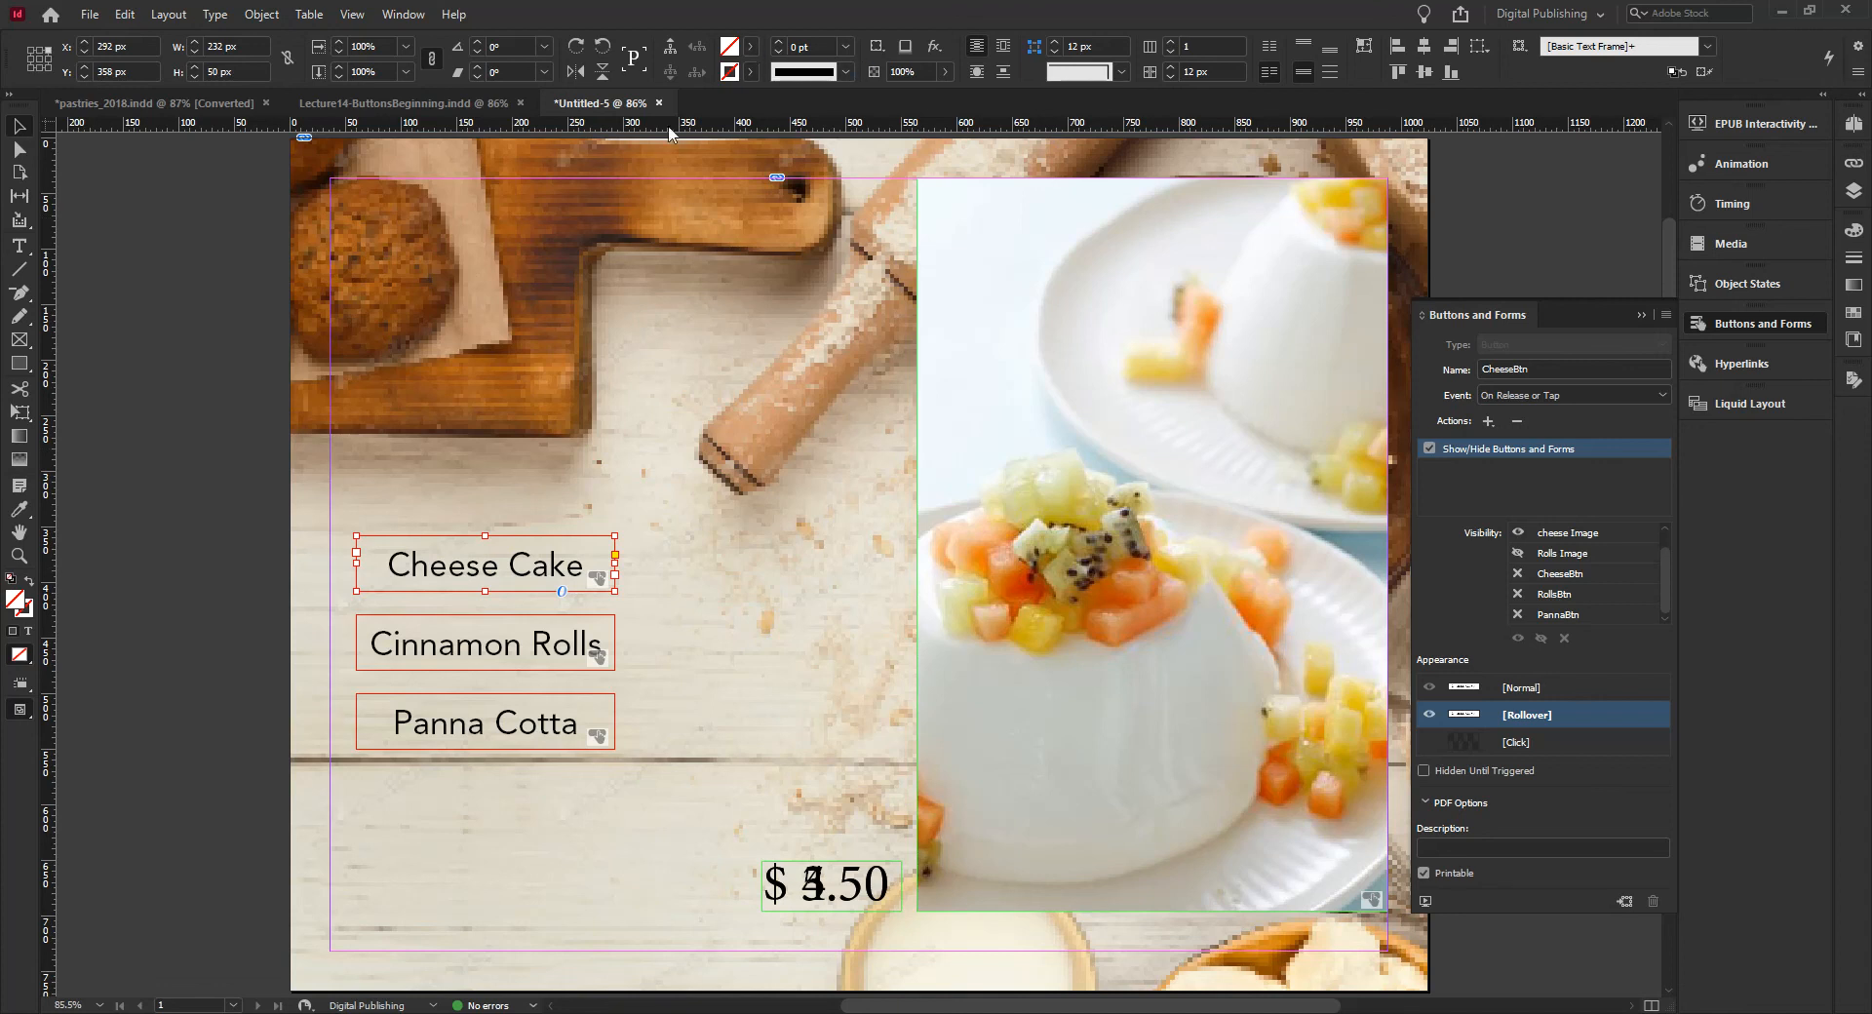
double_click(549, 565)
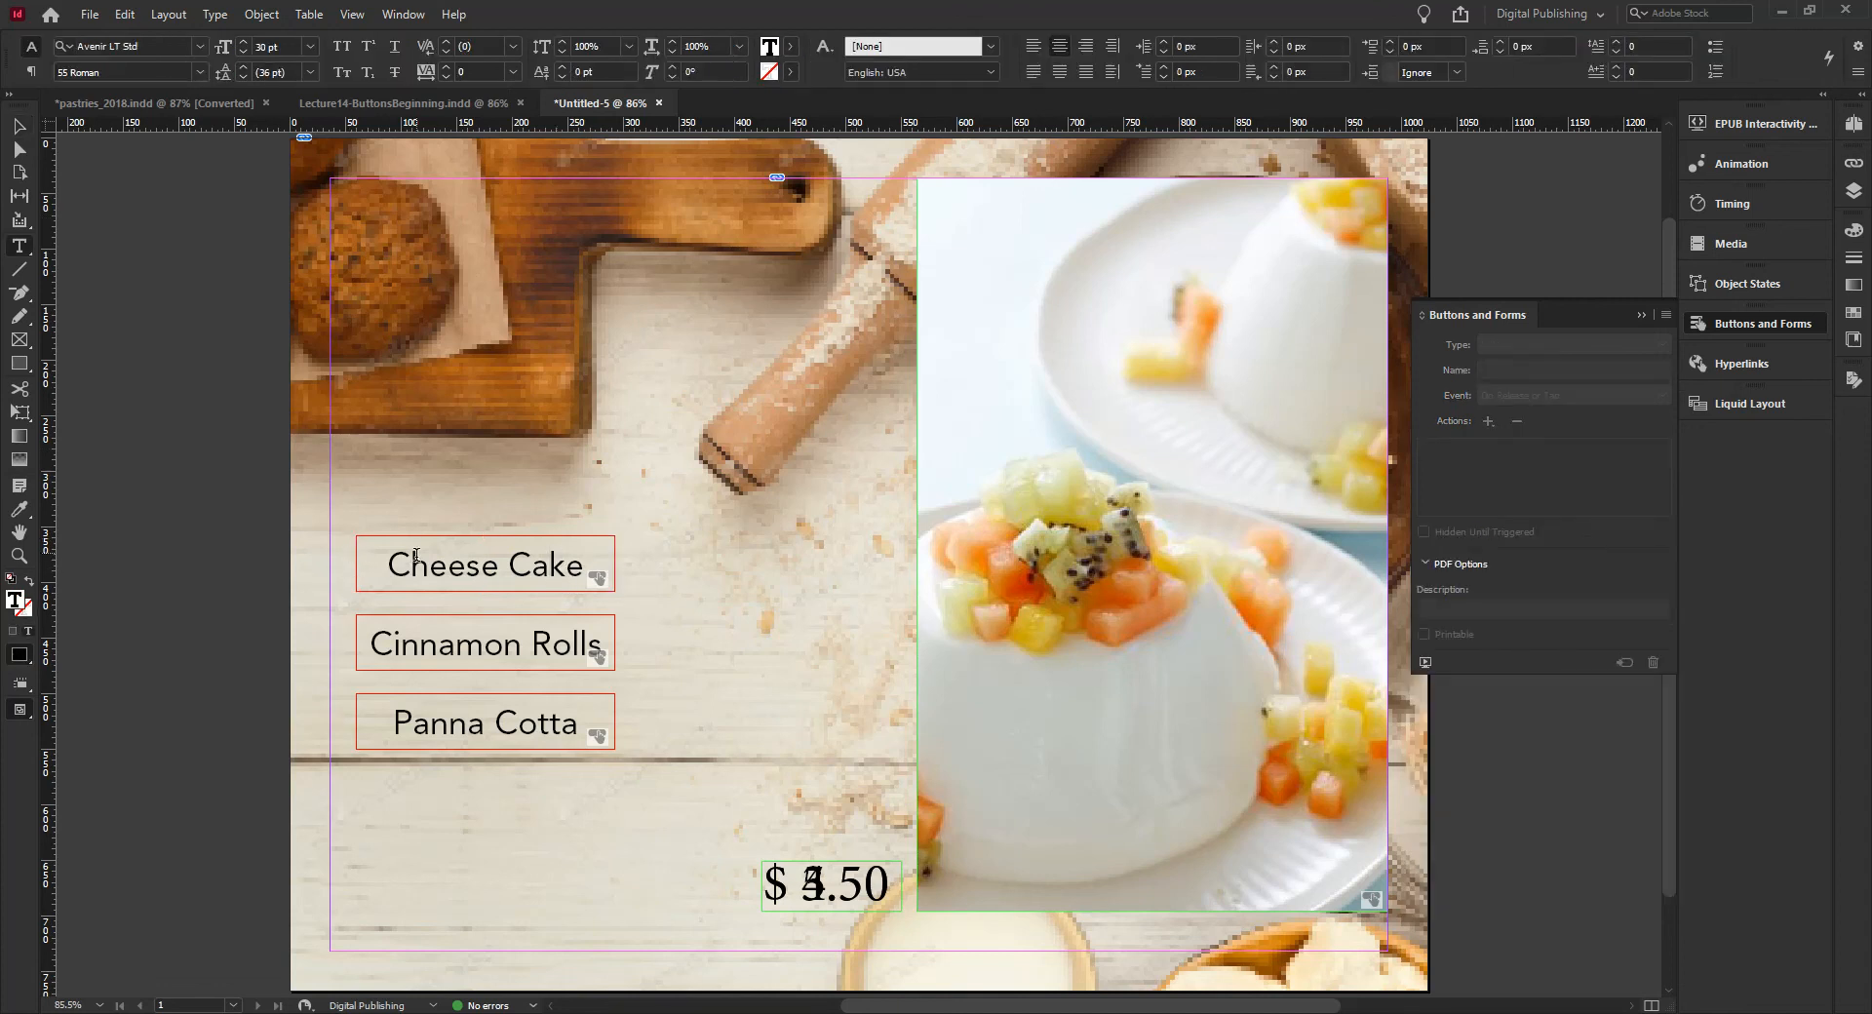
left_click_drag(391, 555, 595, 575)
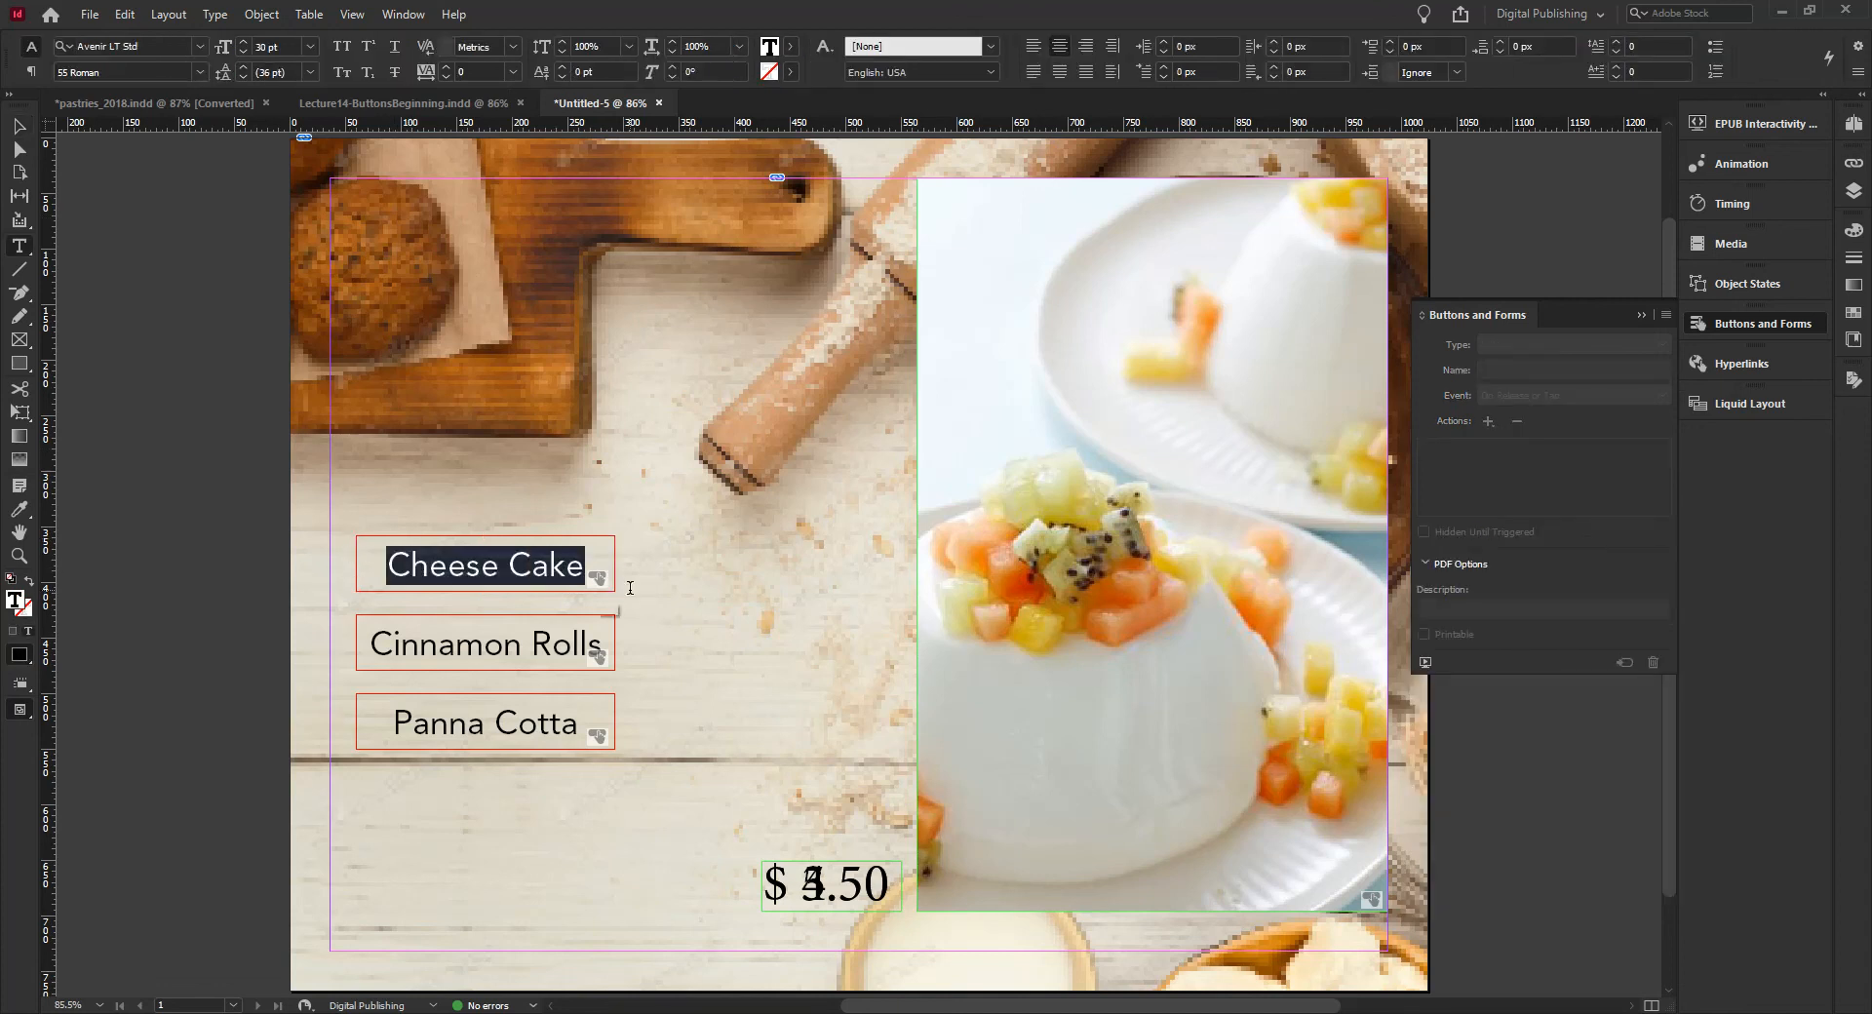
left_click(793, 47)
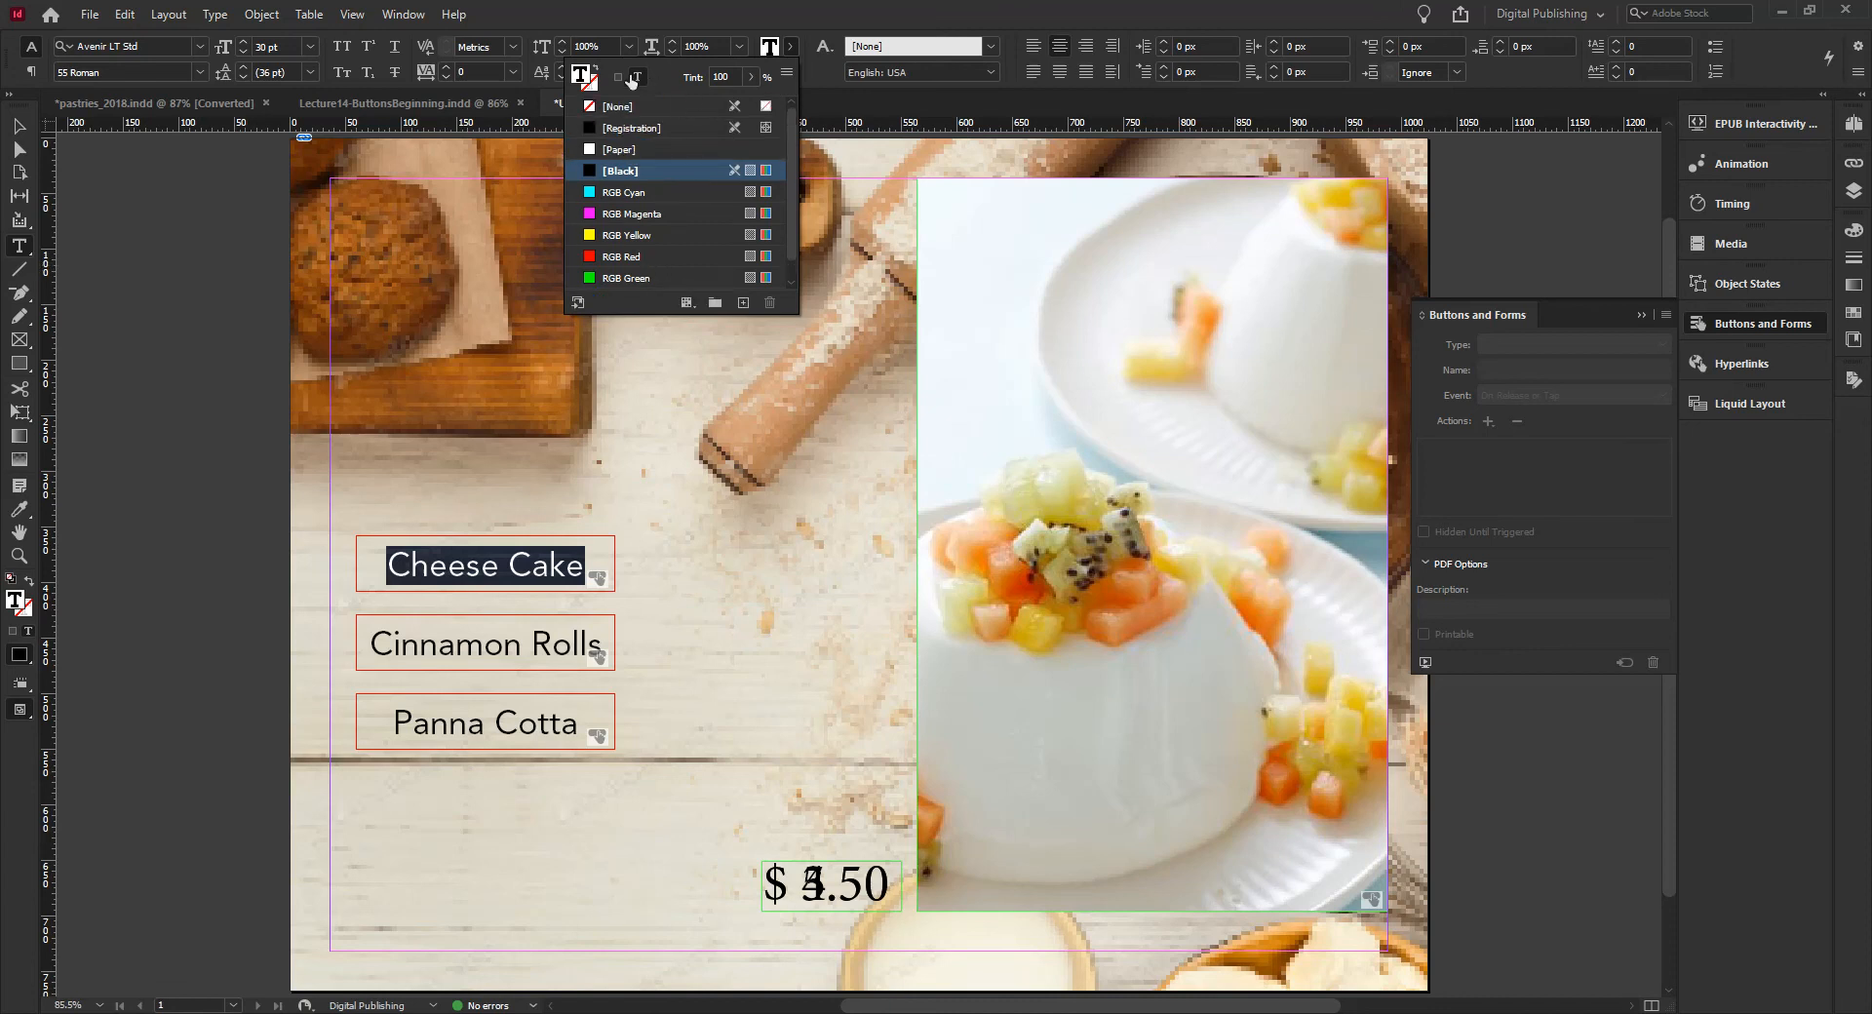
scroll(667, 272, "down", 1)
left_click(630, 279)
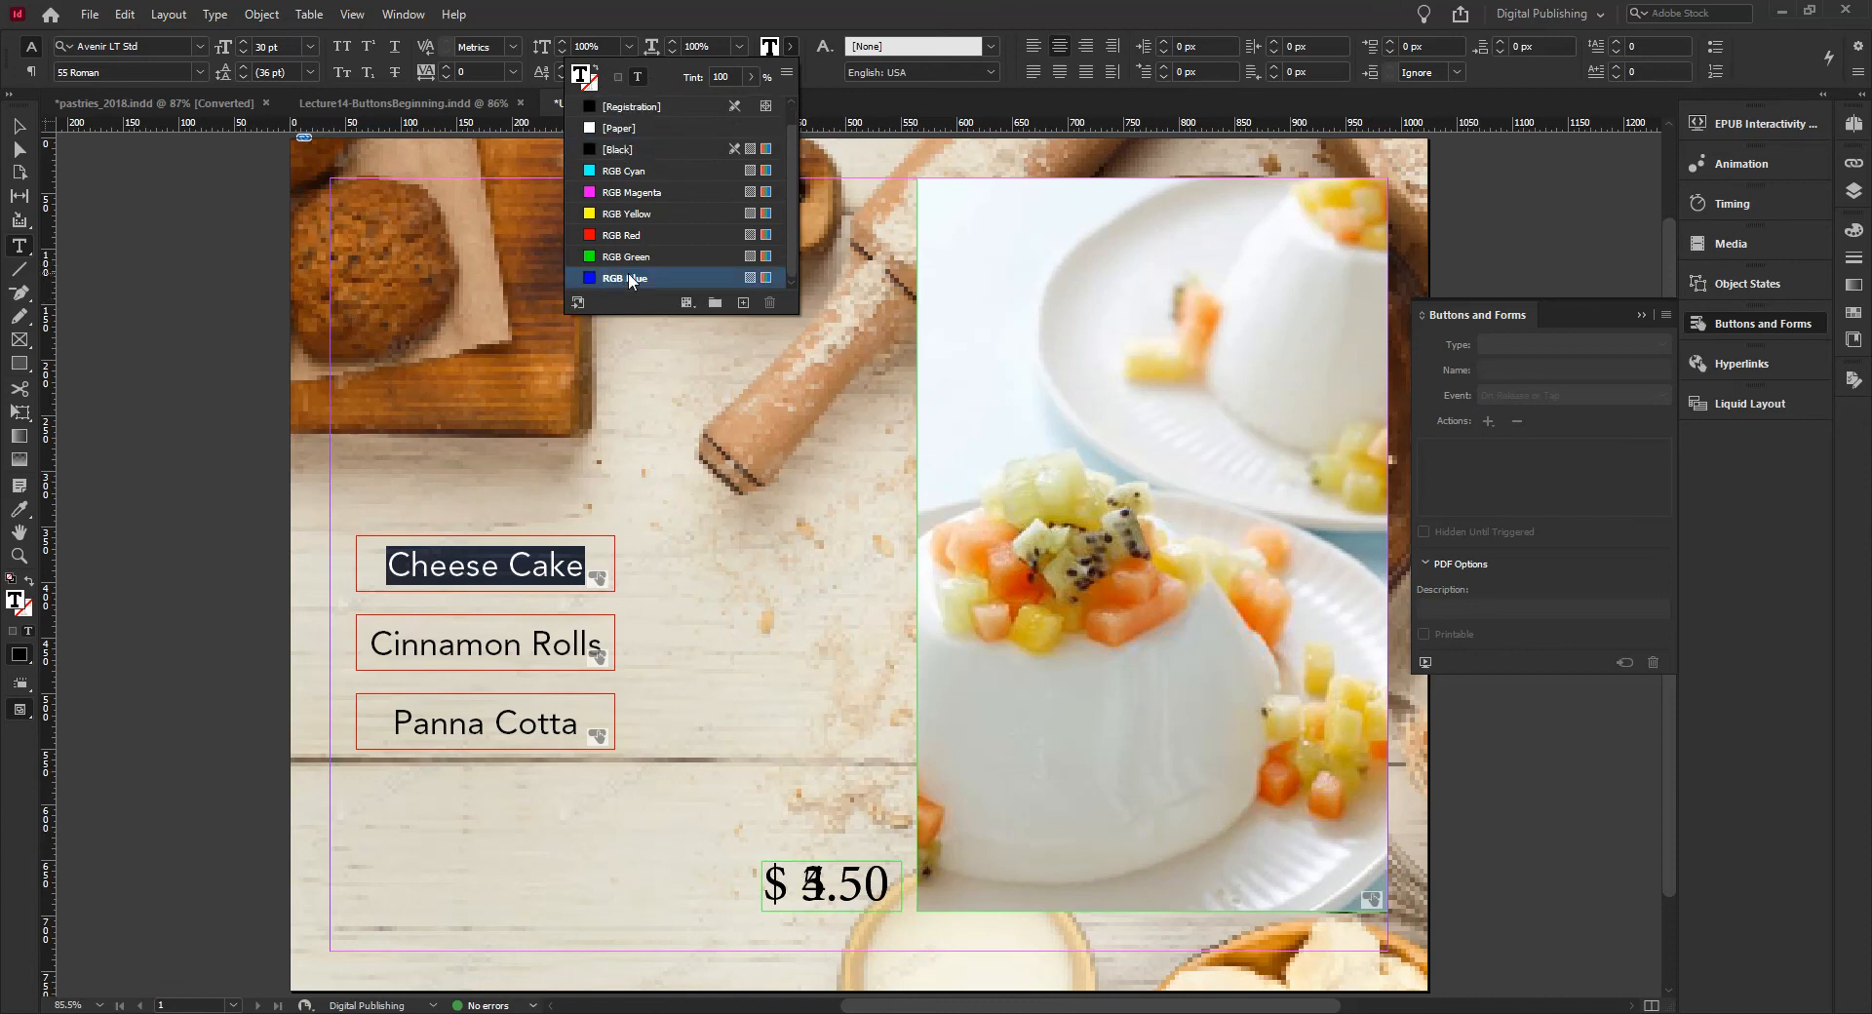
key("Escape")
key("Escape")
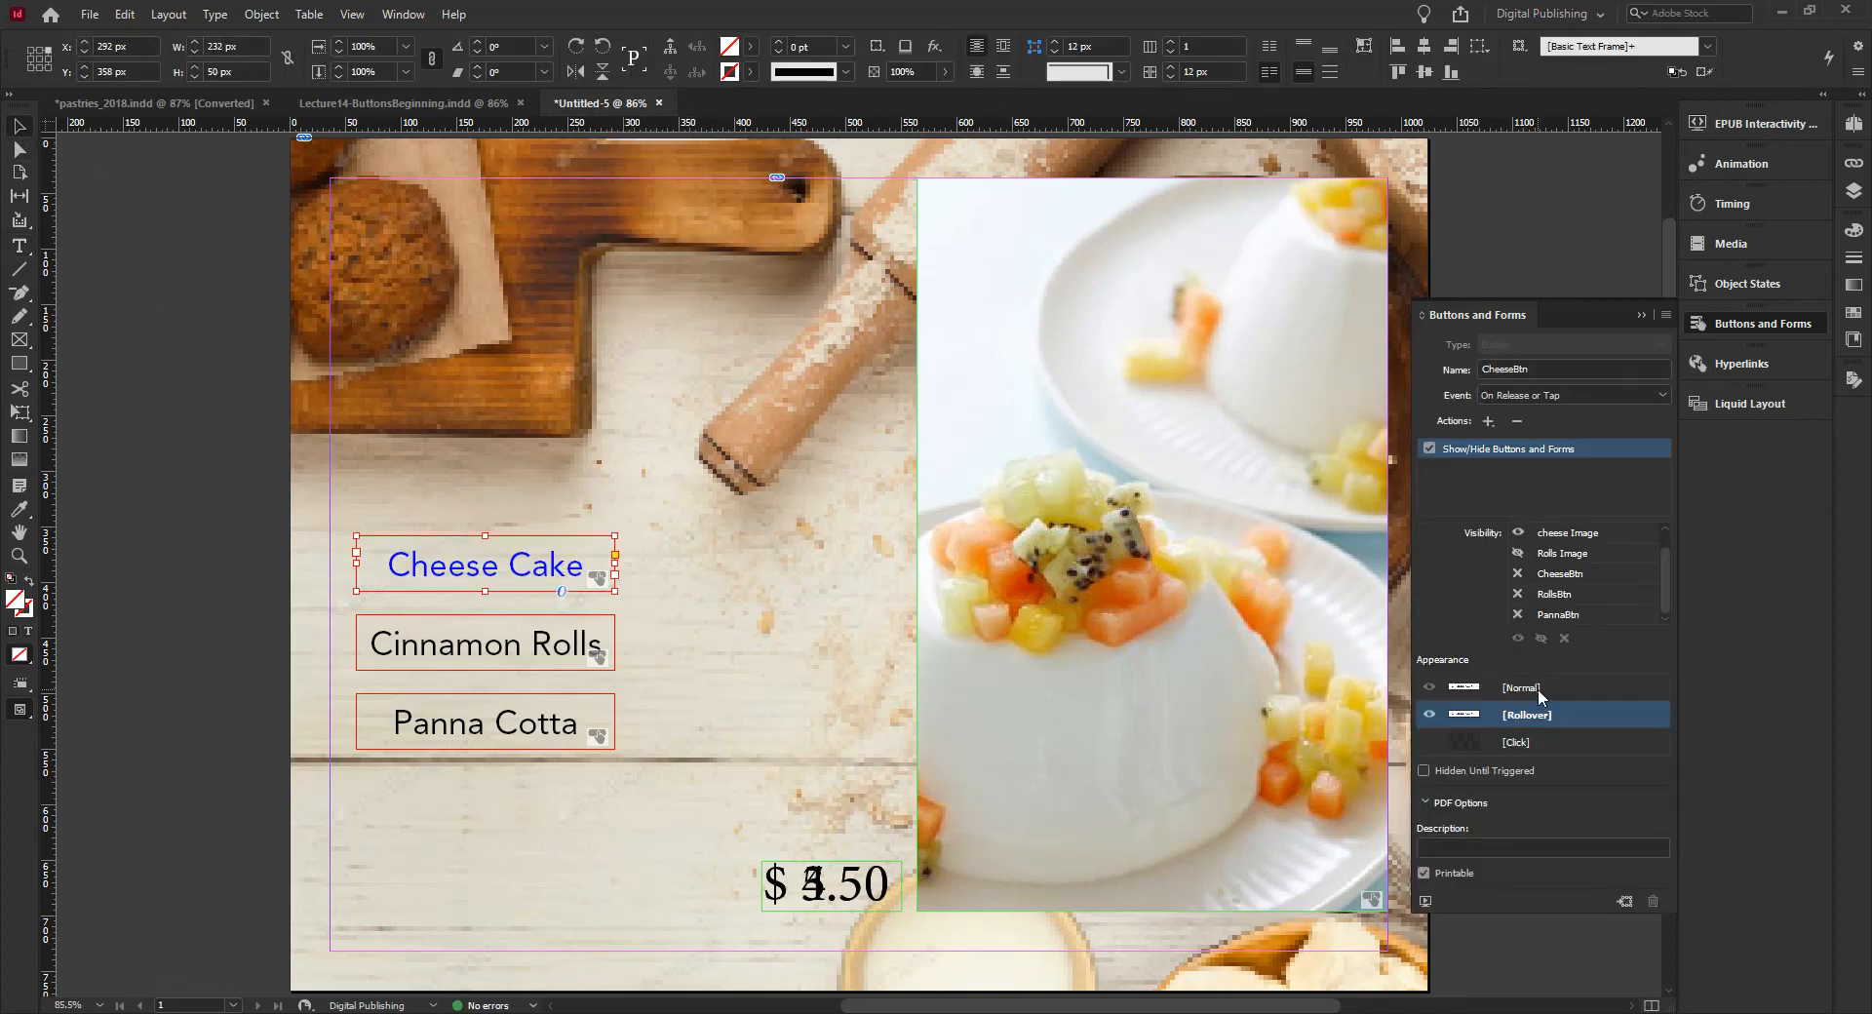
left_click(1538, 690)
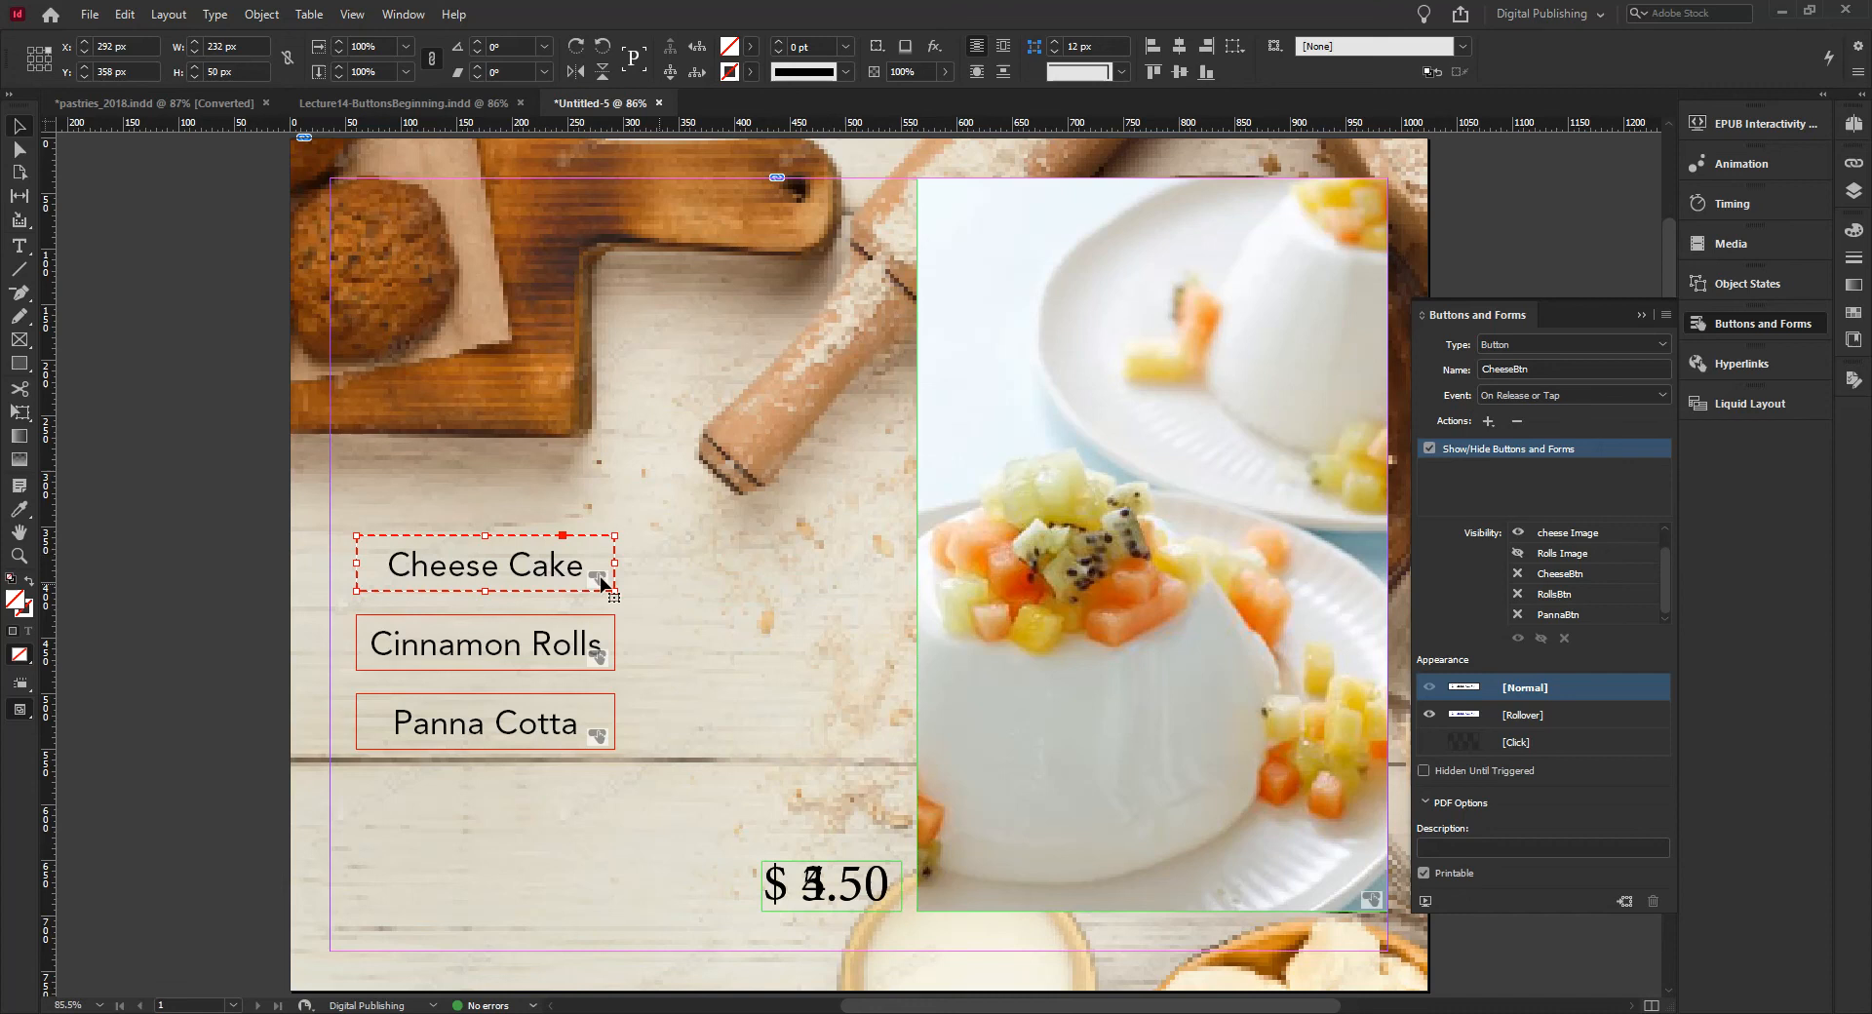
Step: Add a Rollover appearance with RGB Blue text to the Cinnamon Rolls button, and return it and the Cheese Cake button to Normal
left_click(1521, 716)
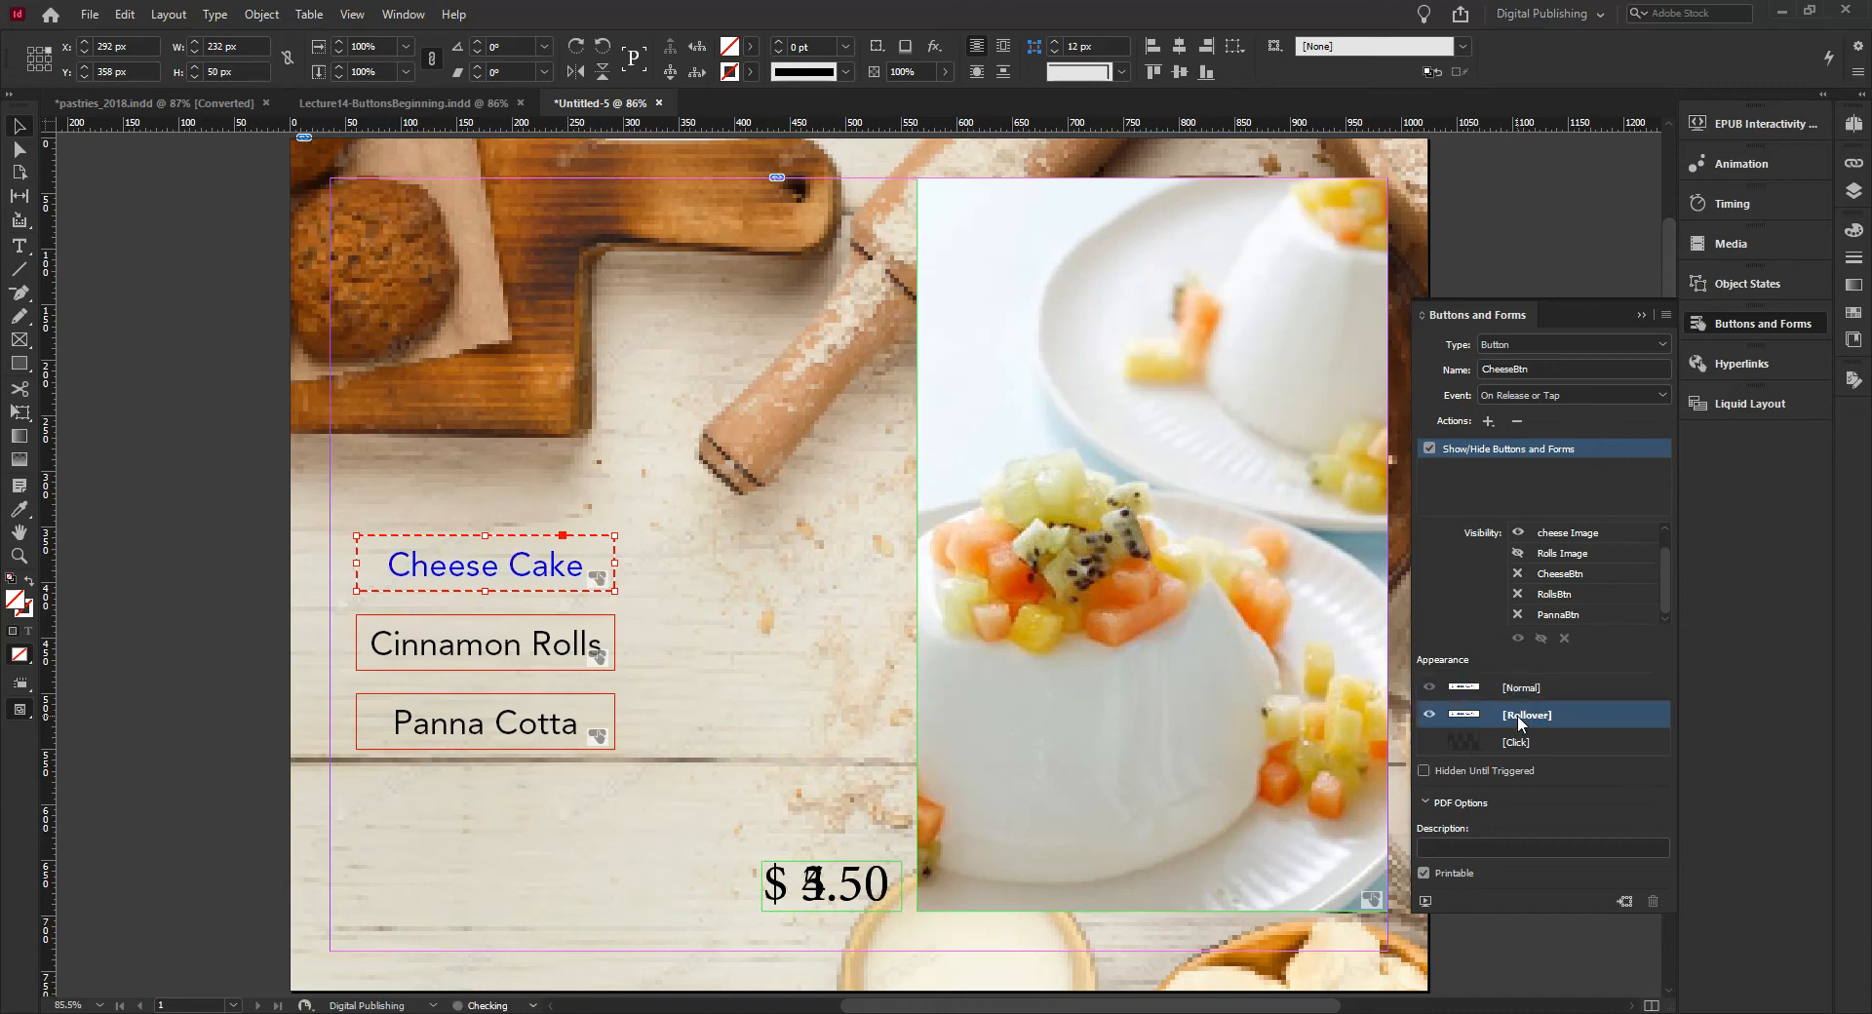
left_click(478, 659)
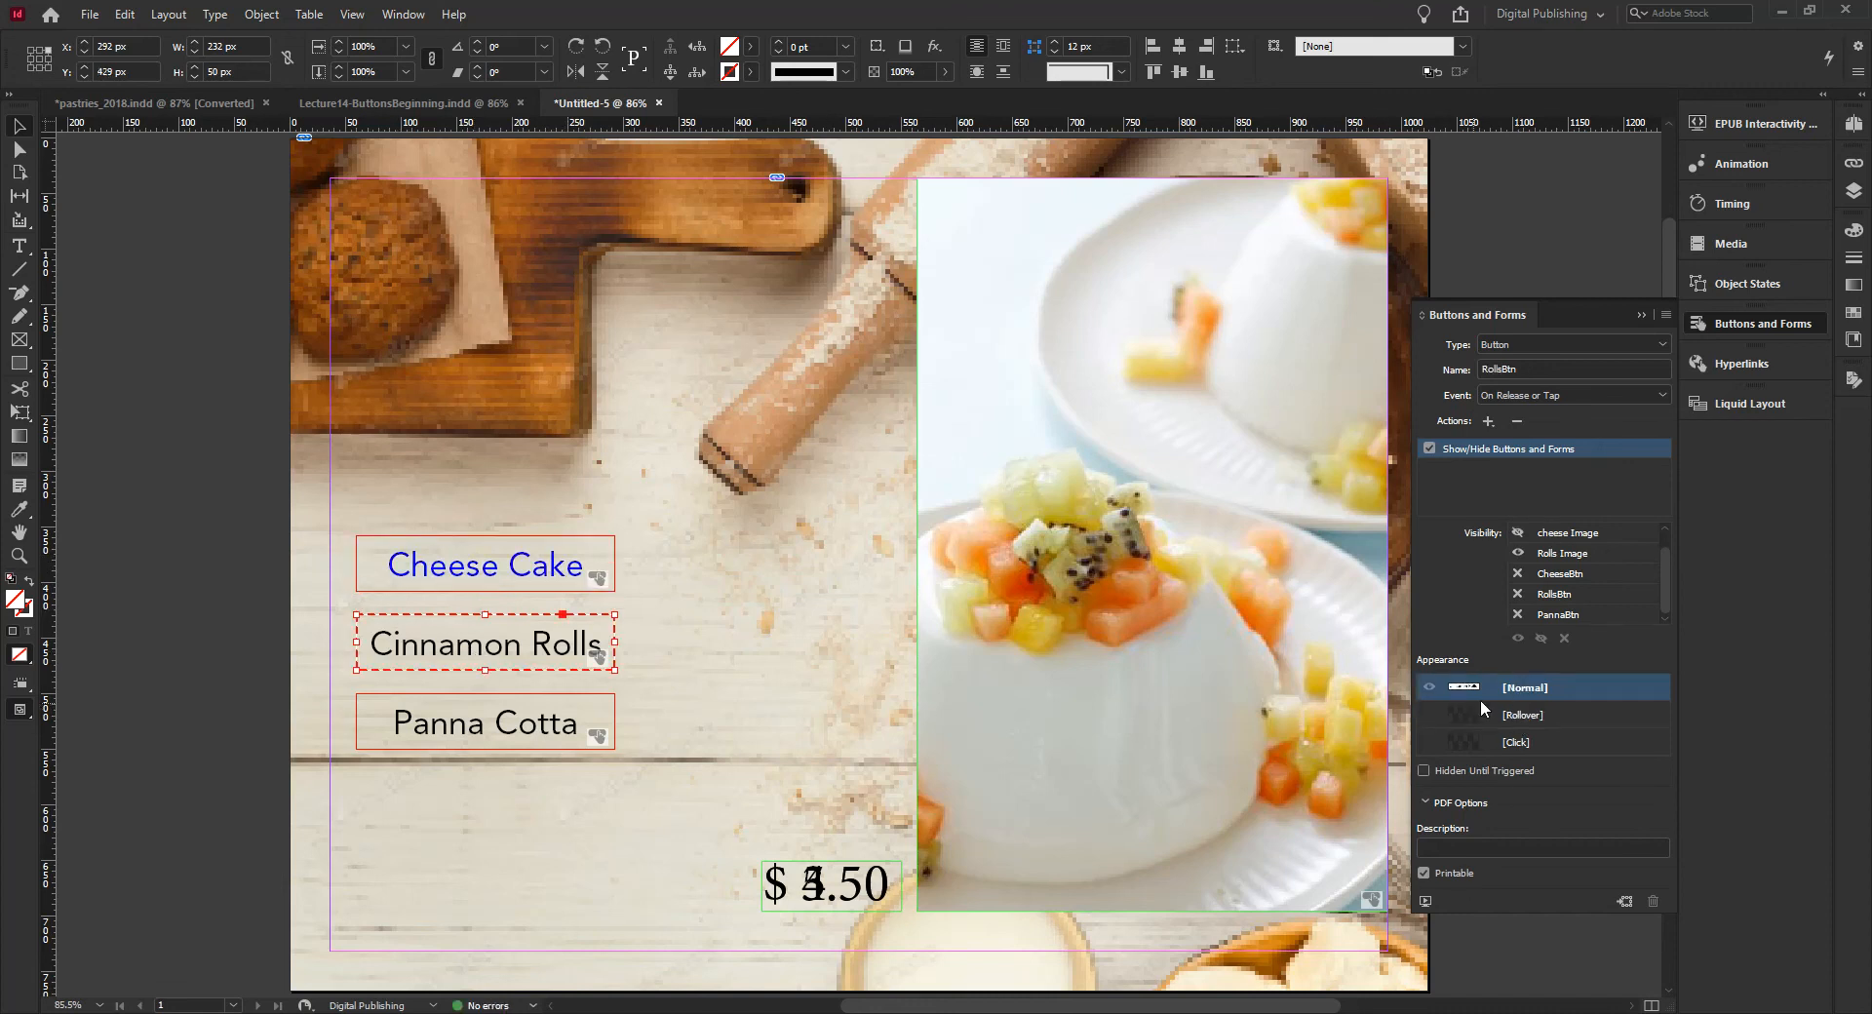
left_click(1539, 717)
double_click(538, 643)
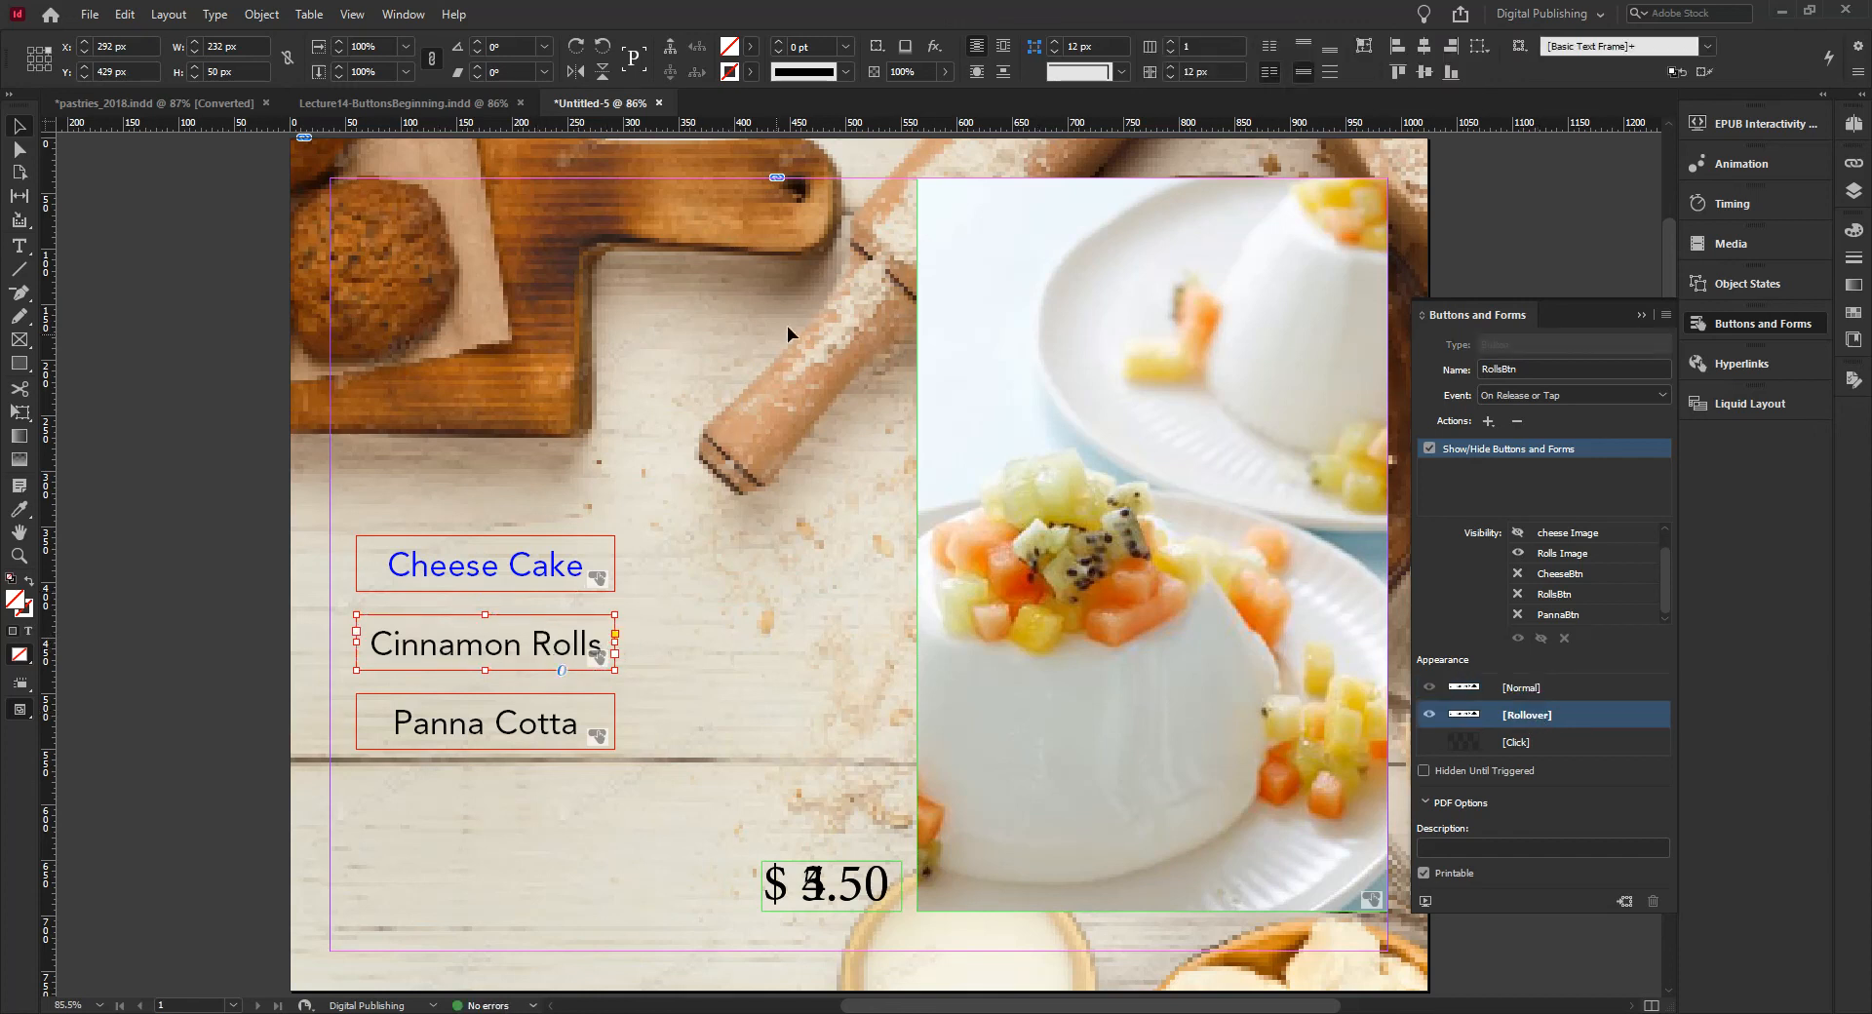
left_click(751, 46)
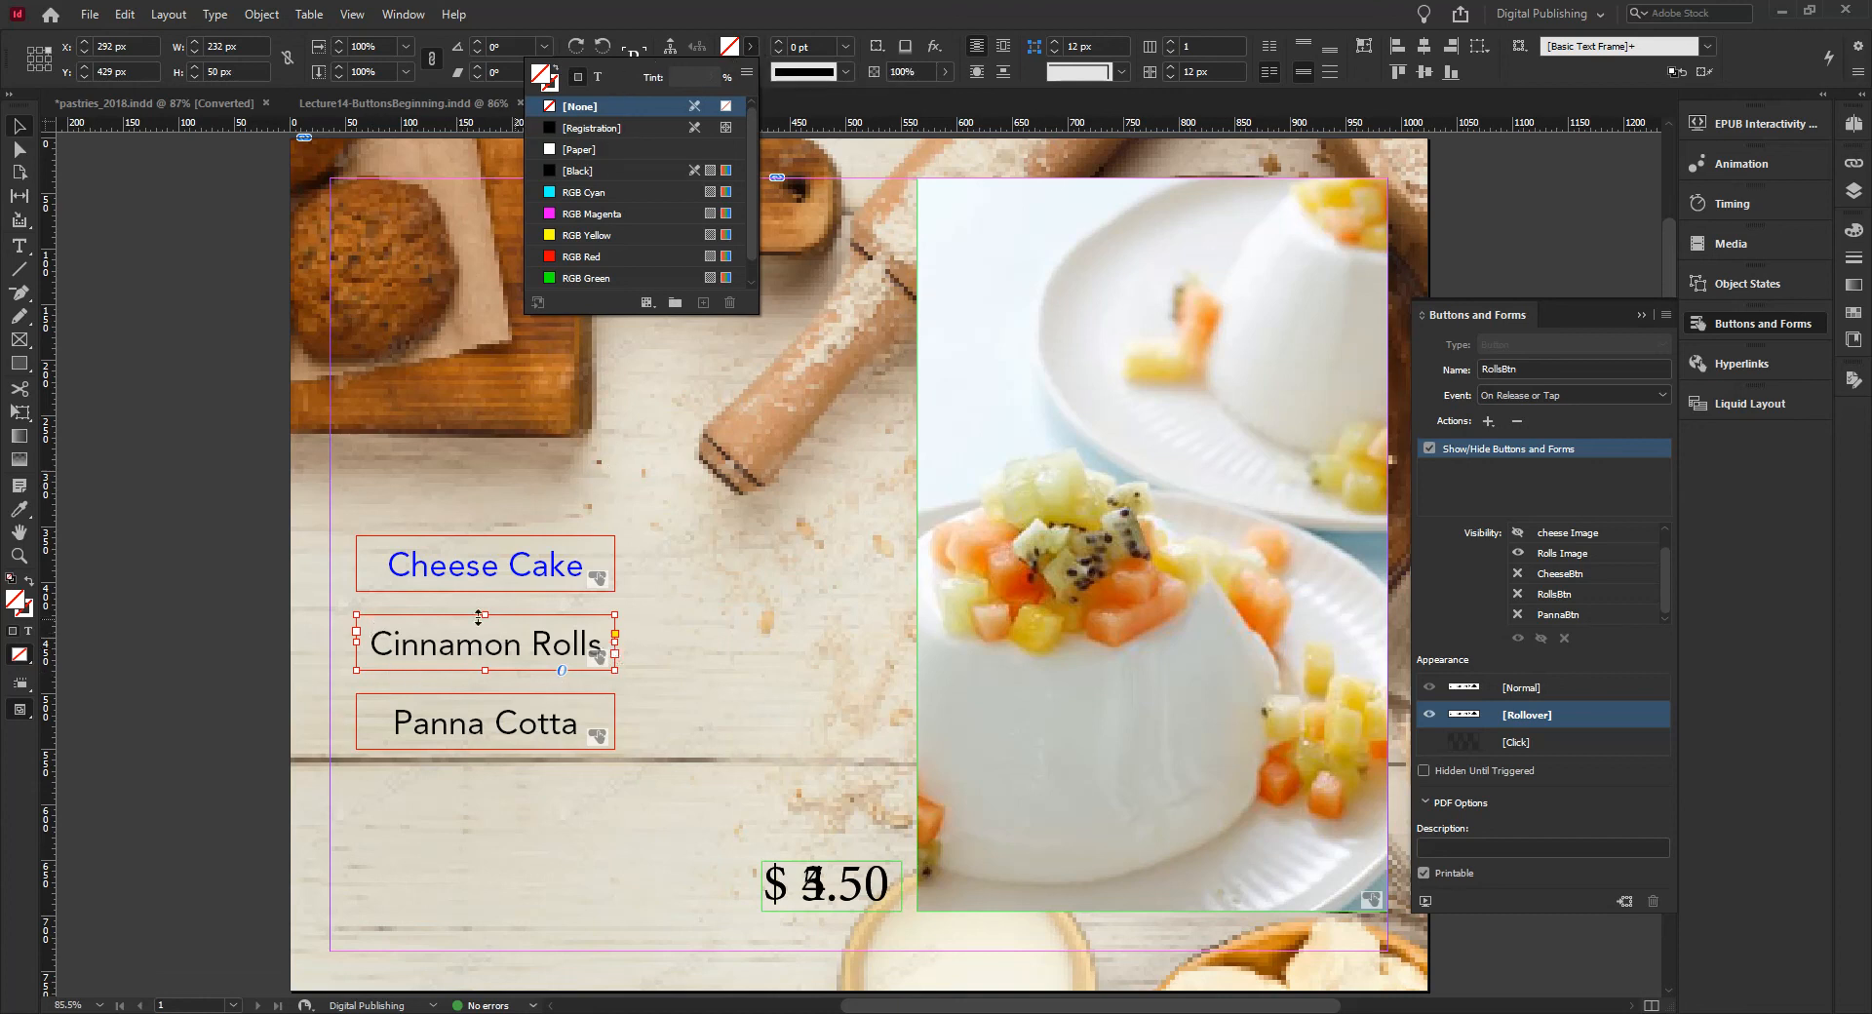
left_click(601, 78)
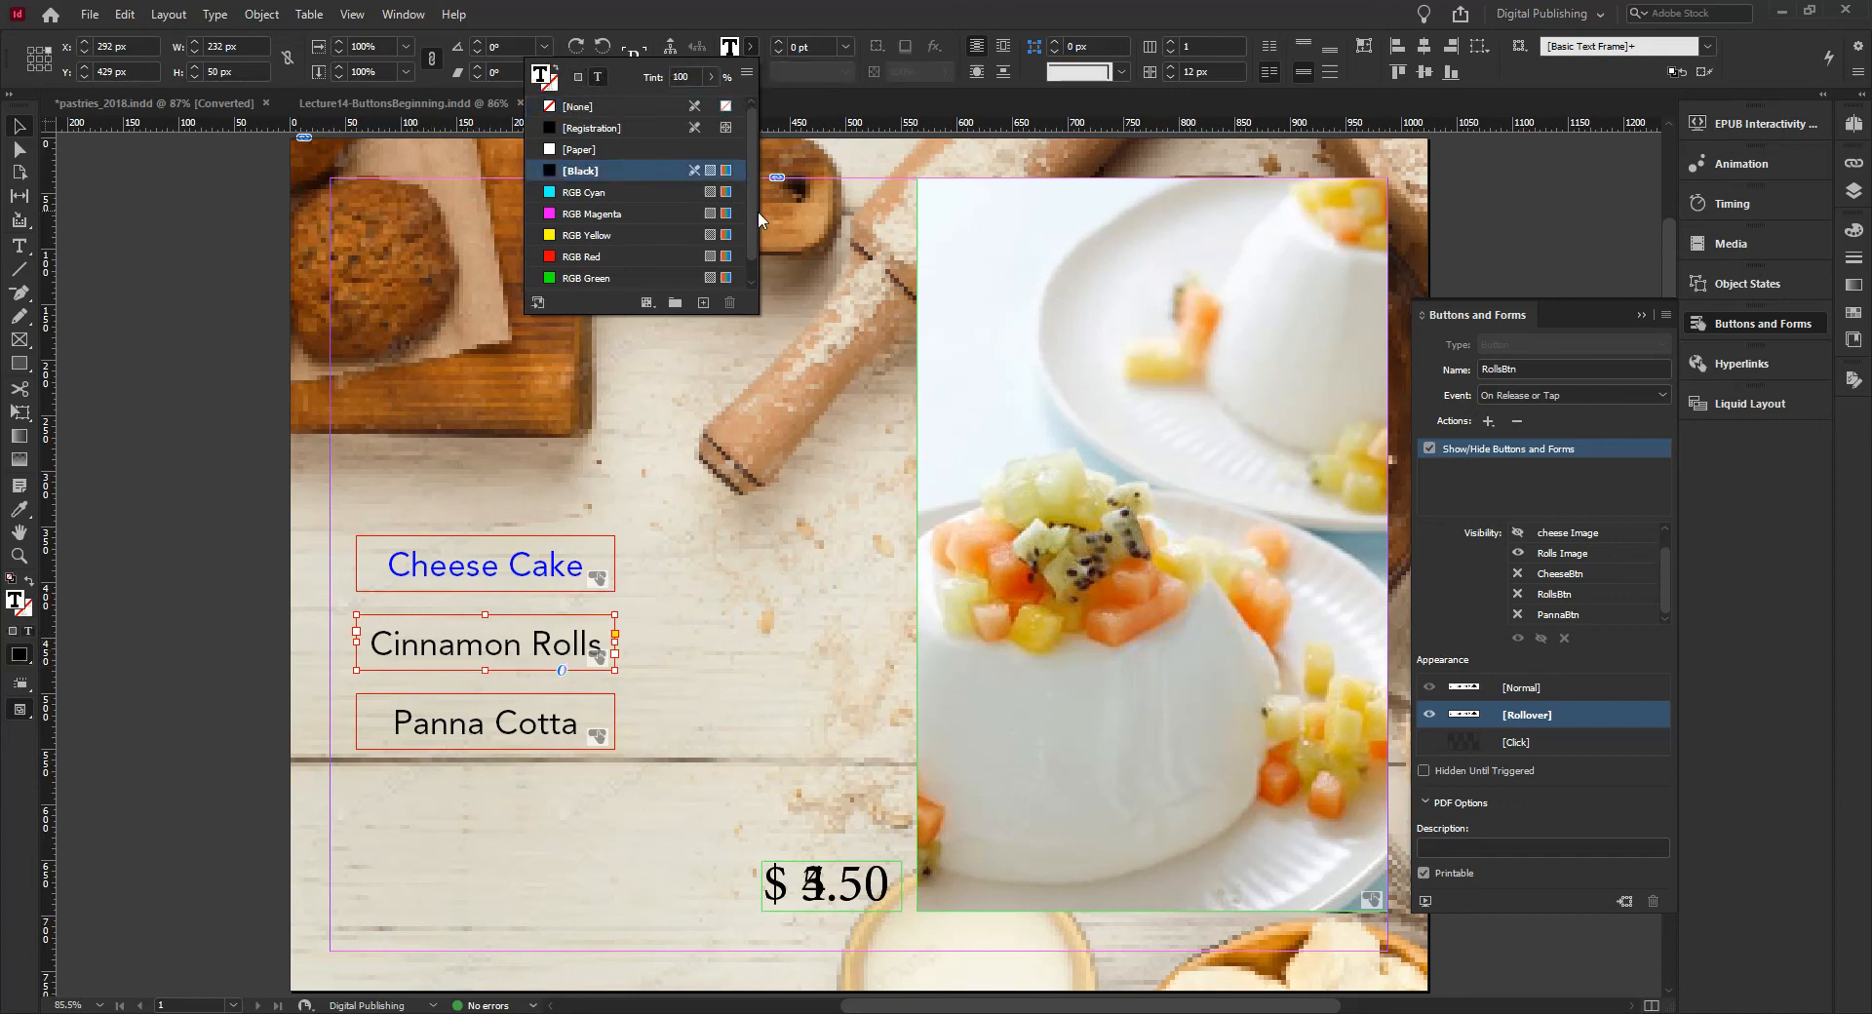
scroll(757, 267, "down", 1)
left_click(565, 279)
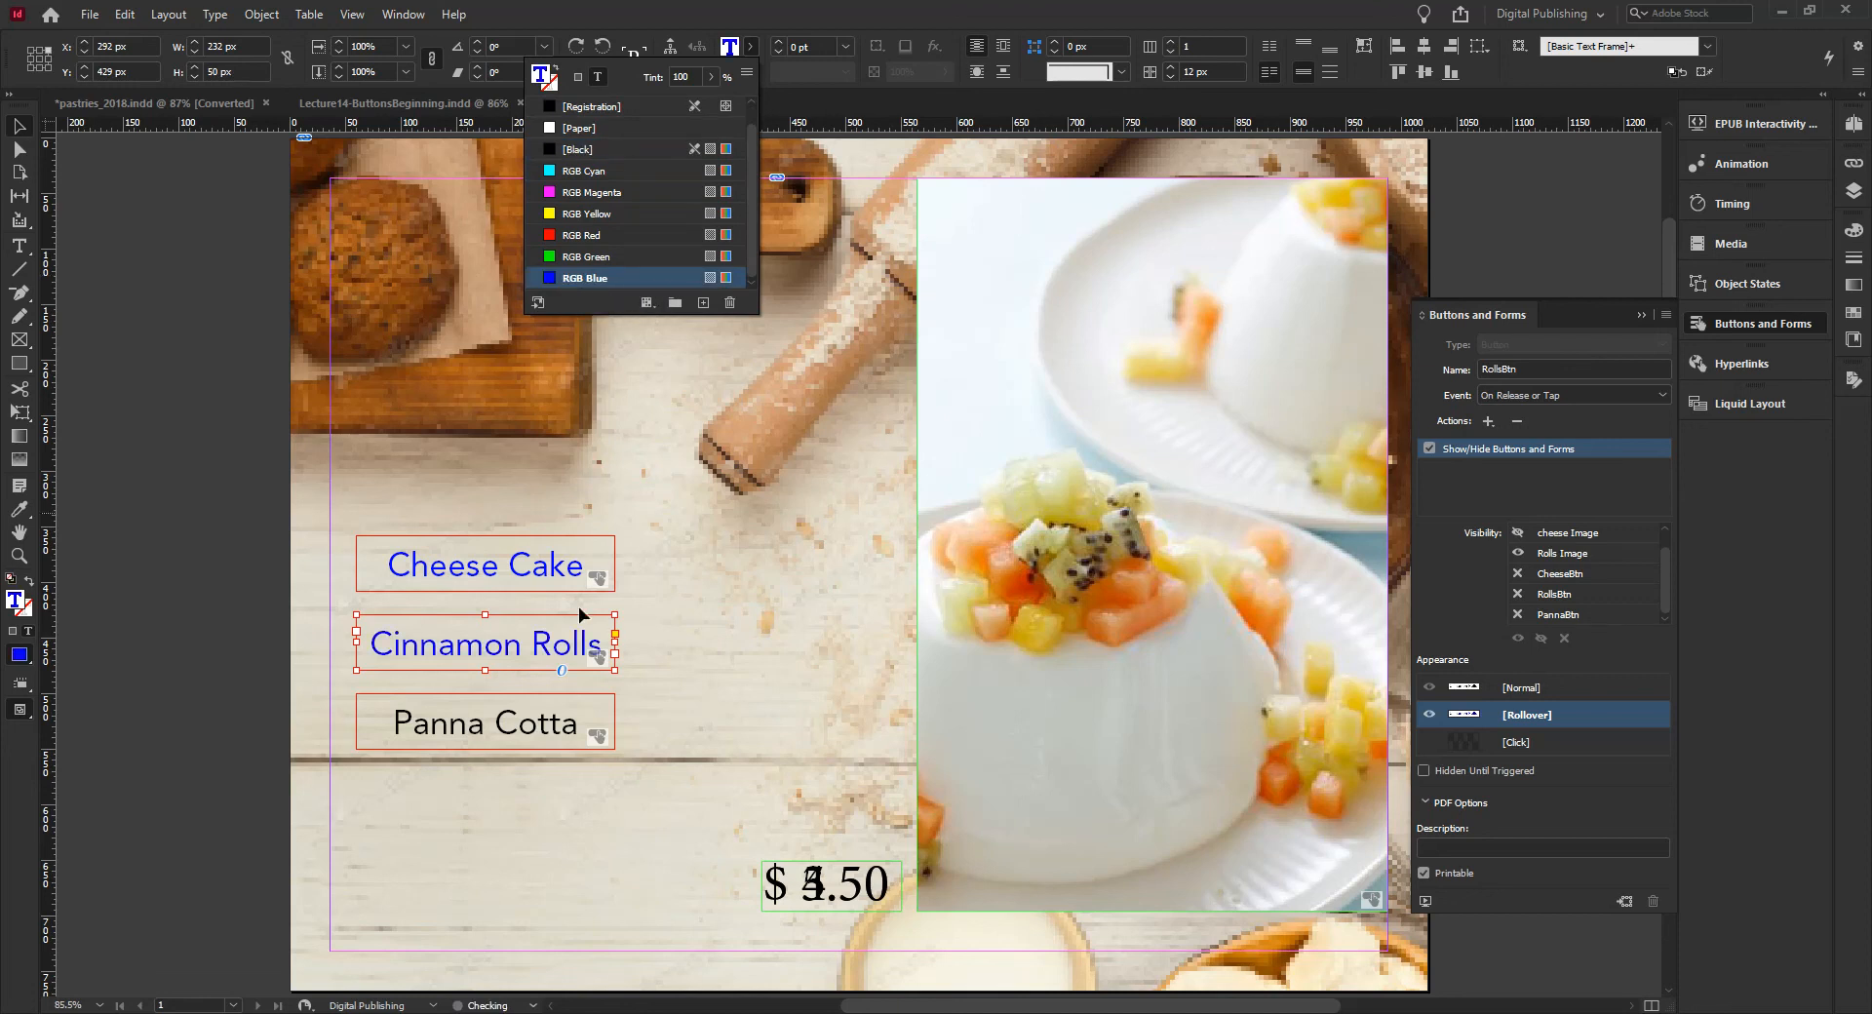
left_click(1540, 686)
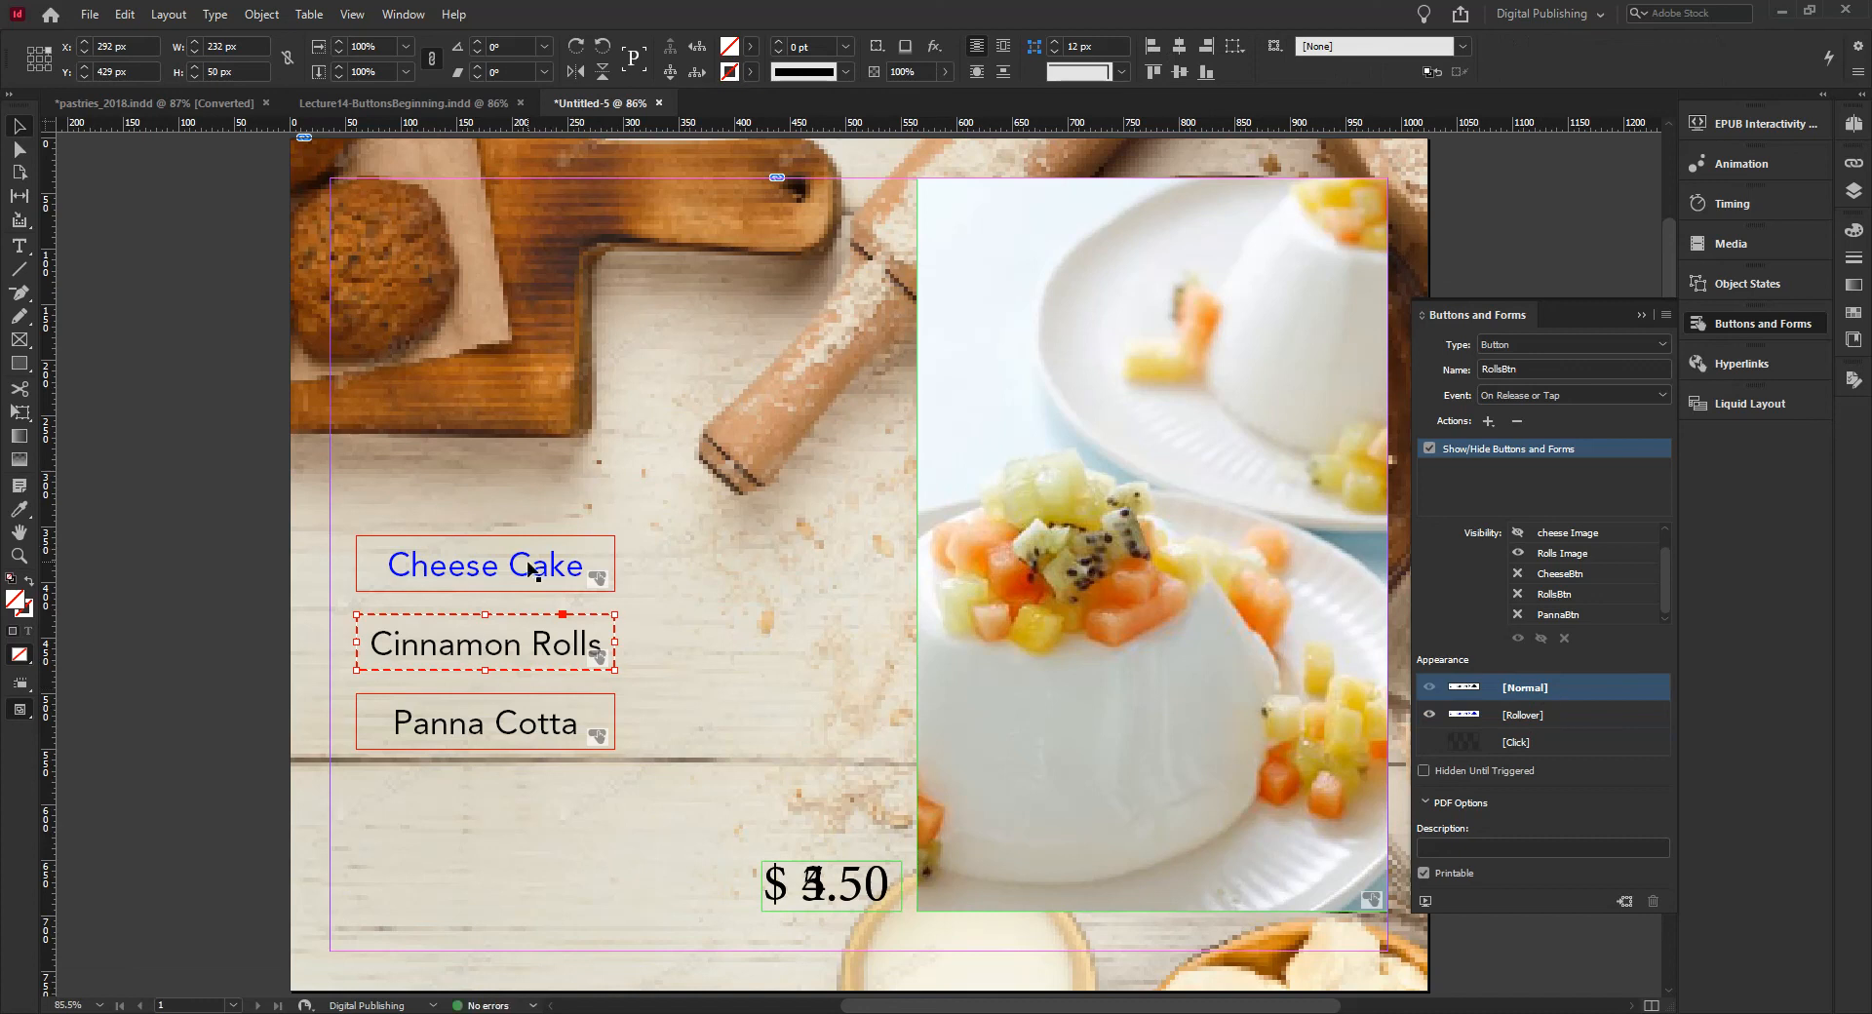
left_click(534, 571)
left_click(1533, 693)
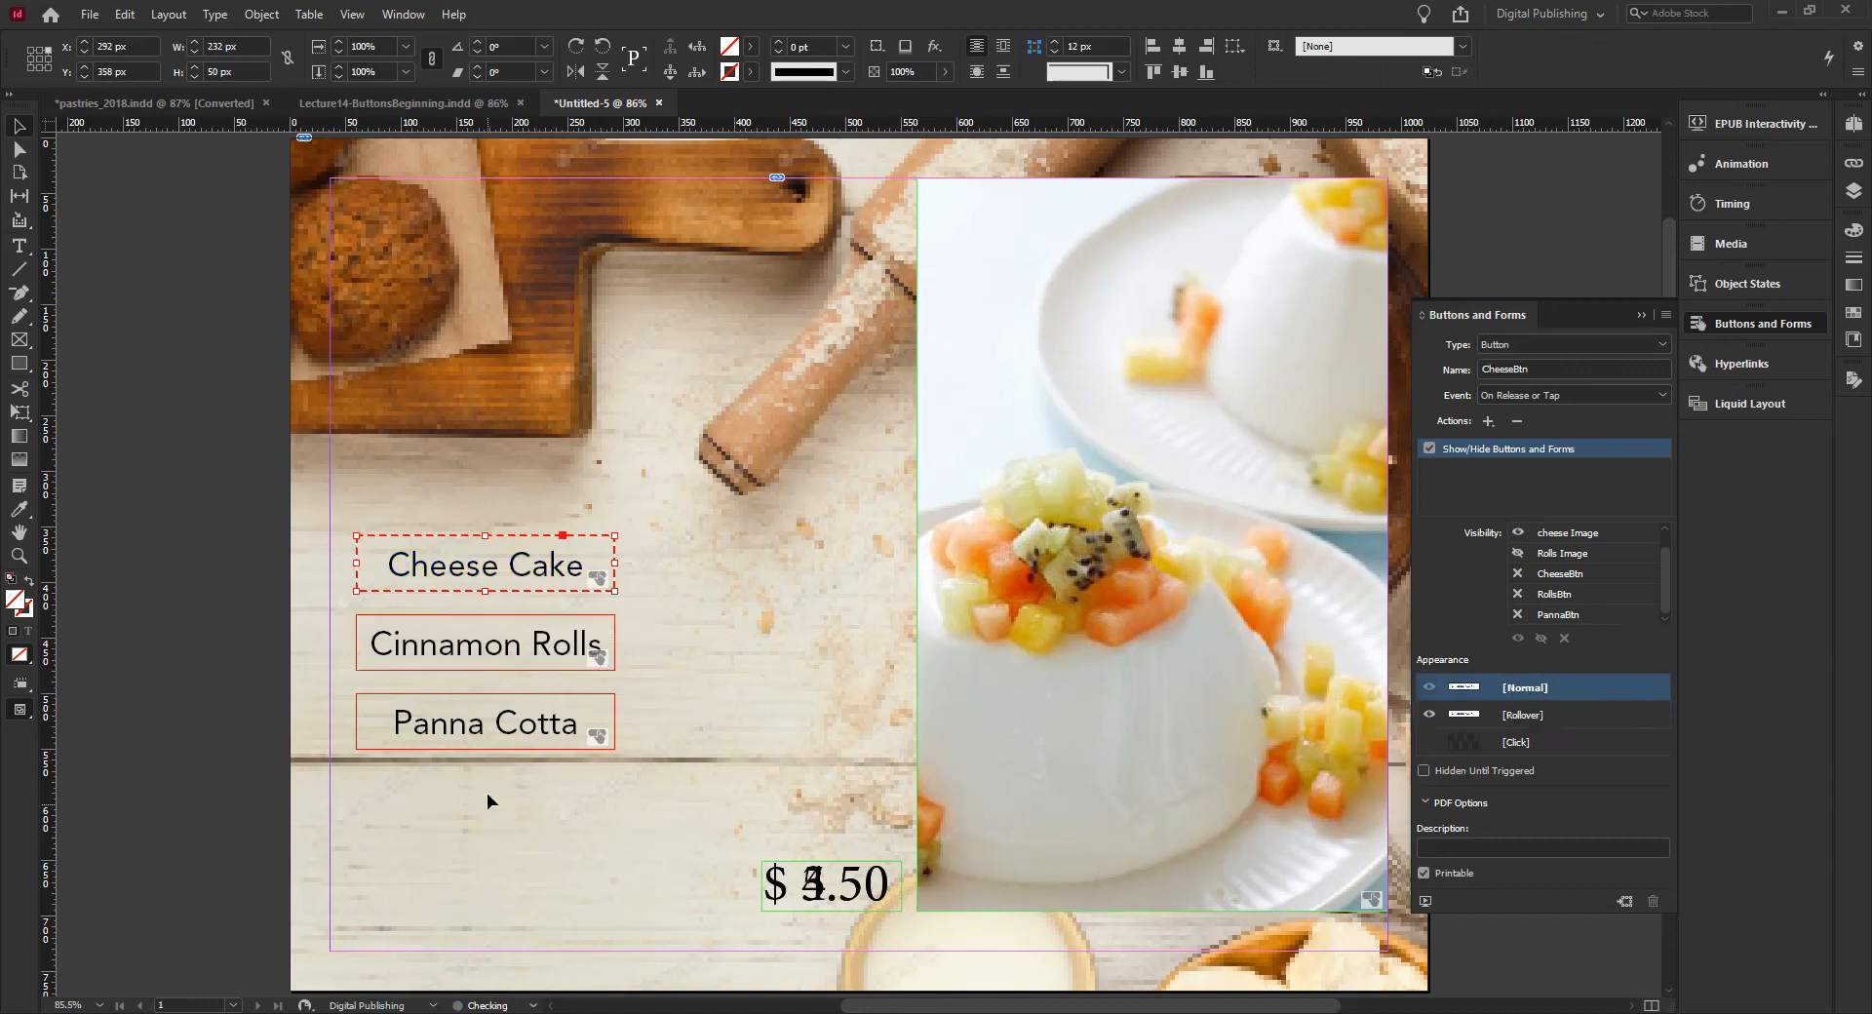
Step: Add a Rollover appearance to the Panna Cotta button and select the text frame inside it
left_click(514, 726)
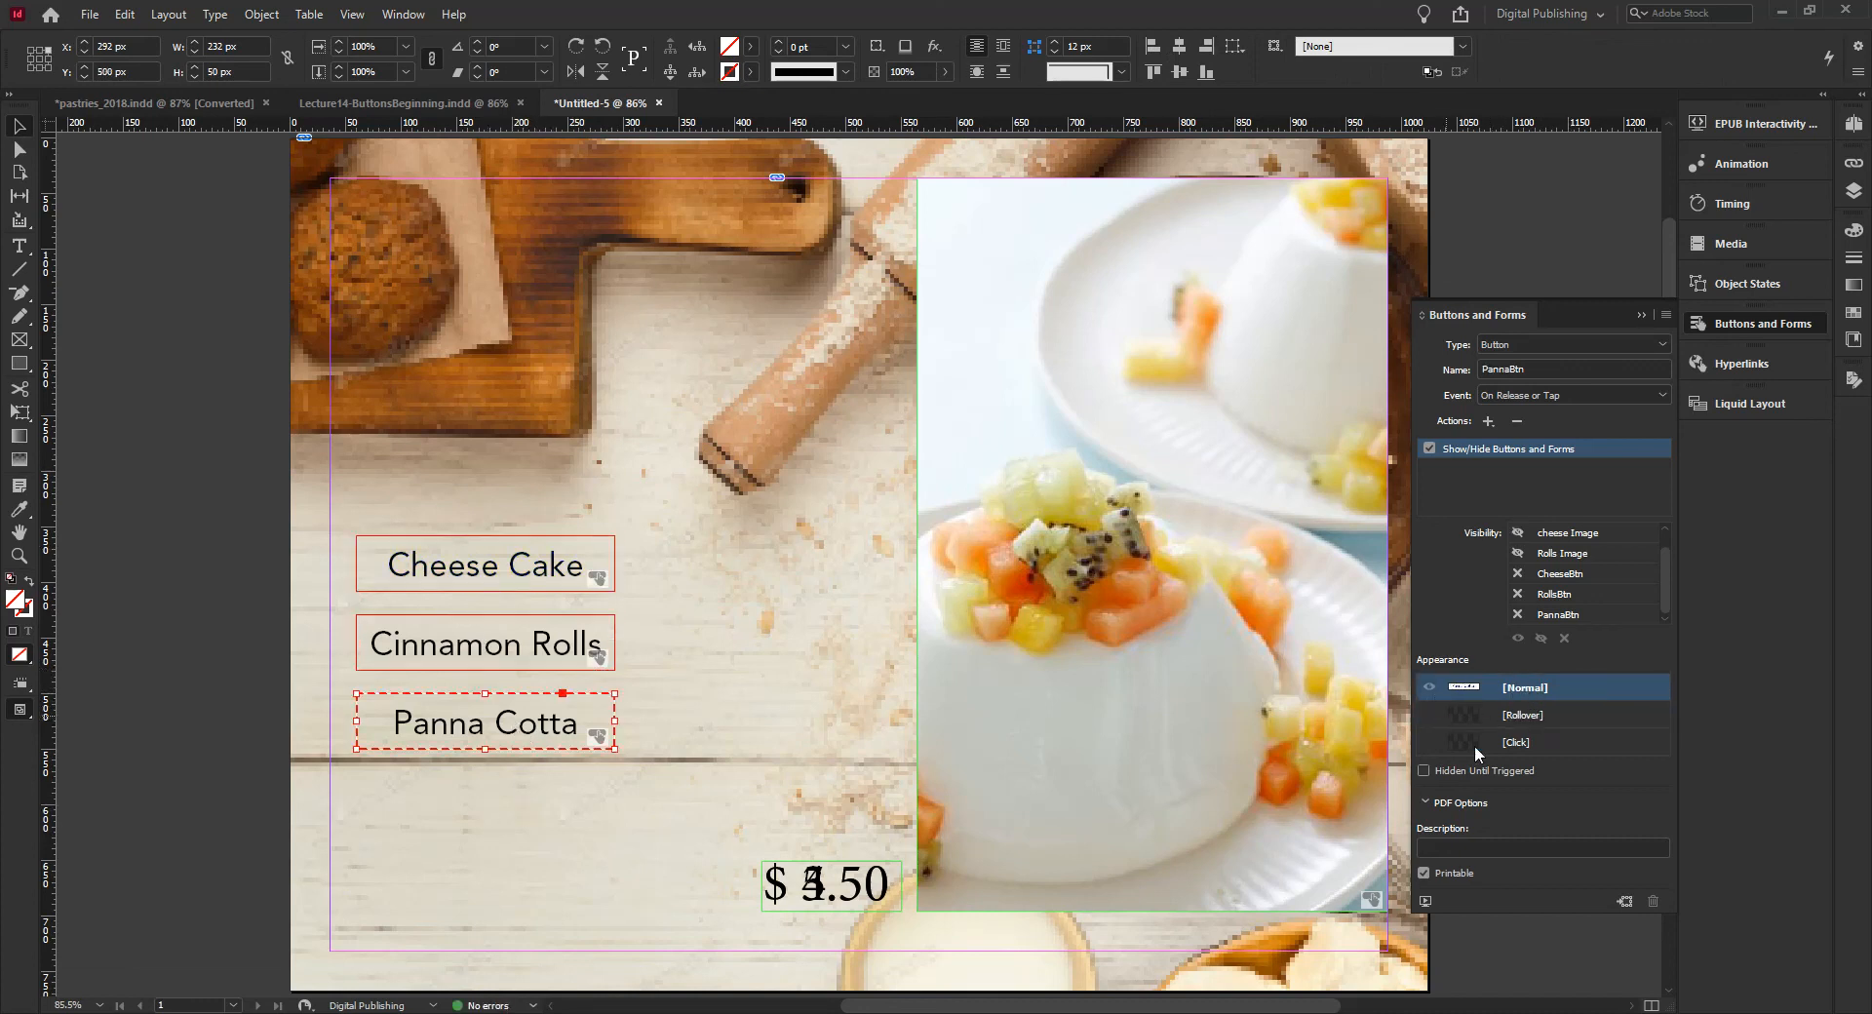
left_click(750, 71)
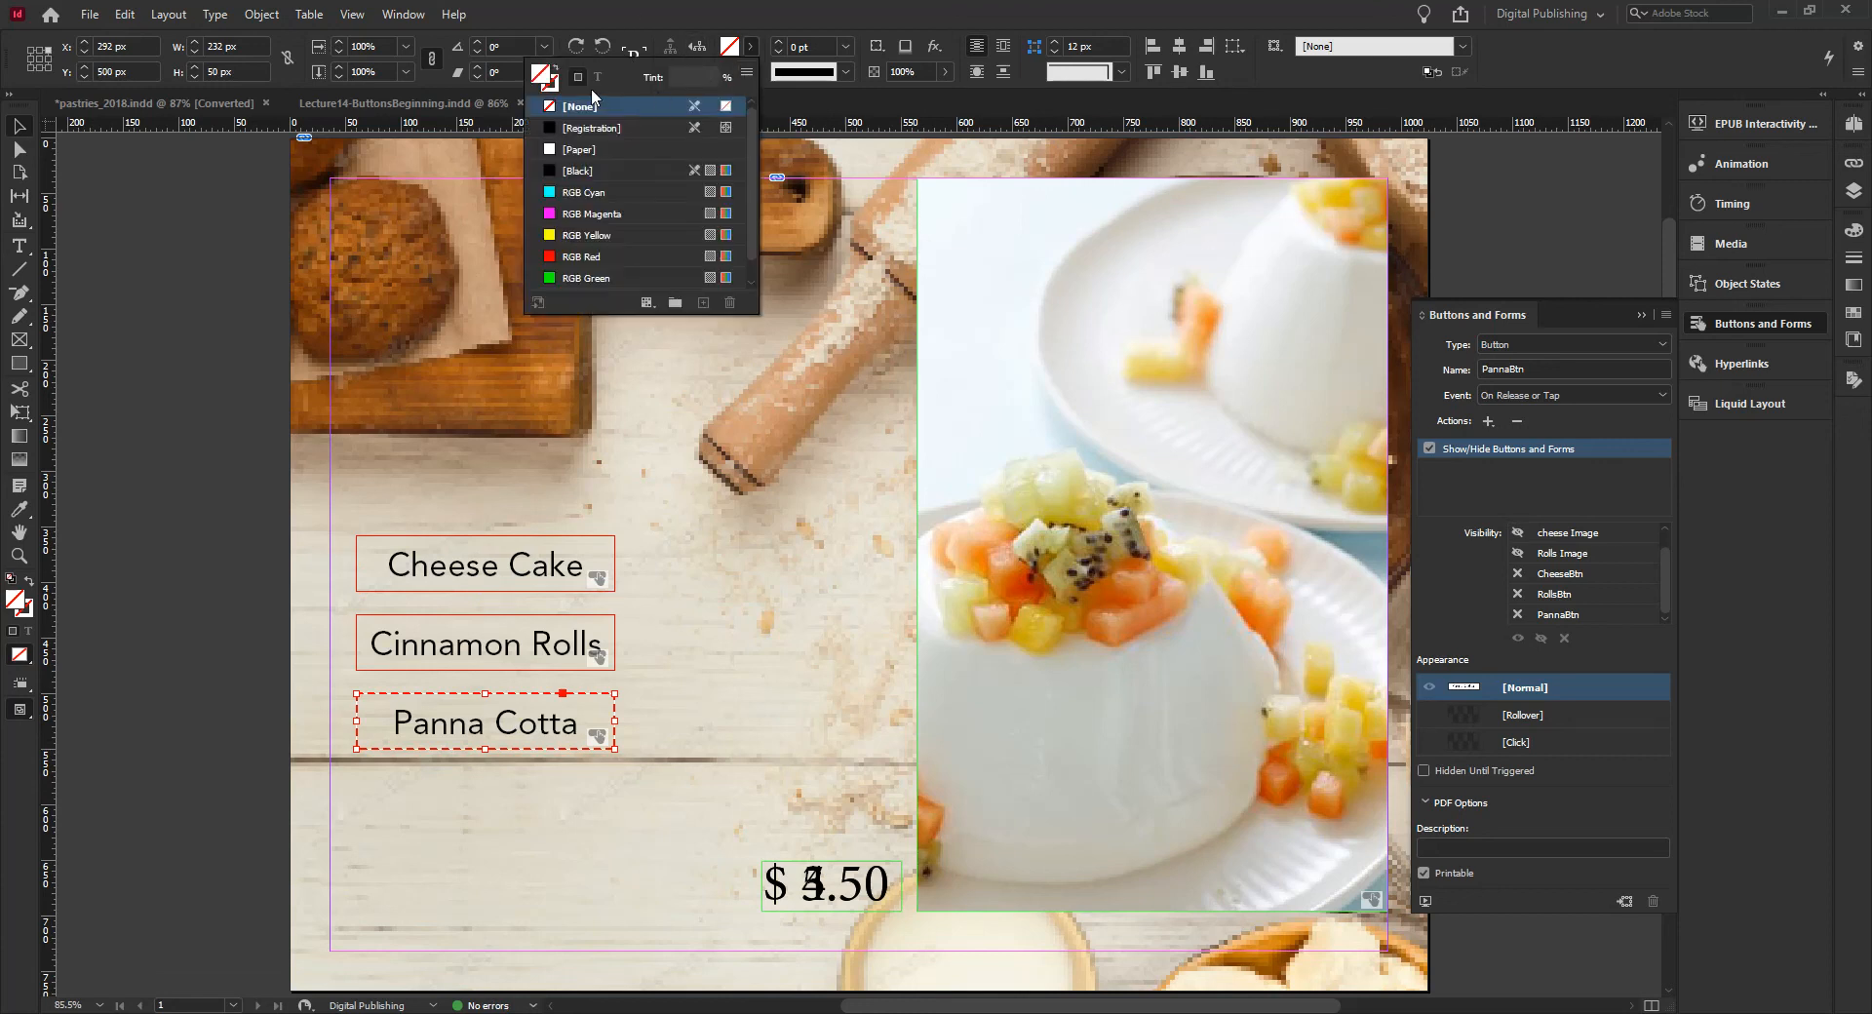
left_click(504, 707)
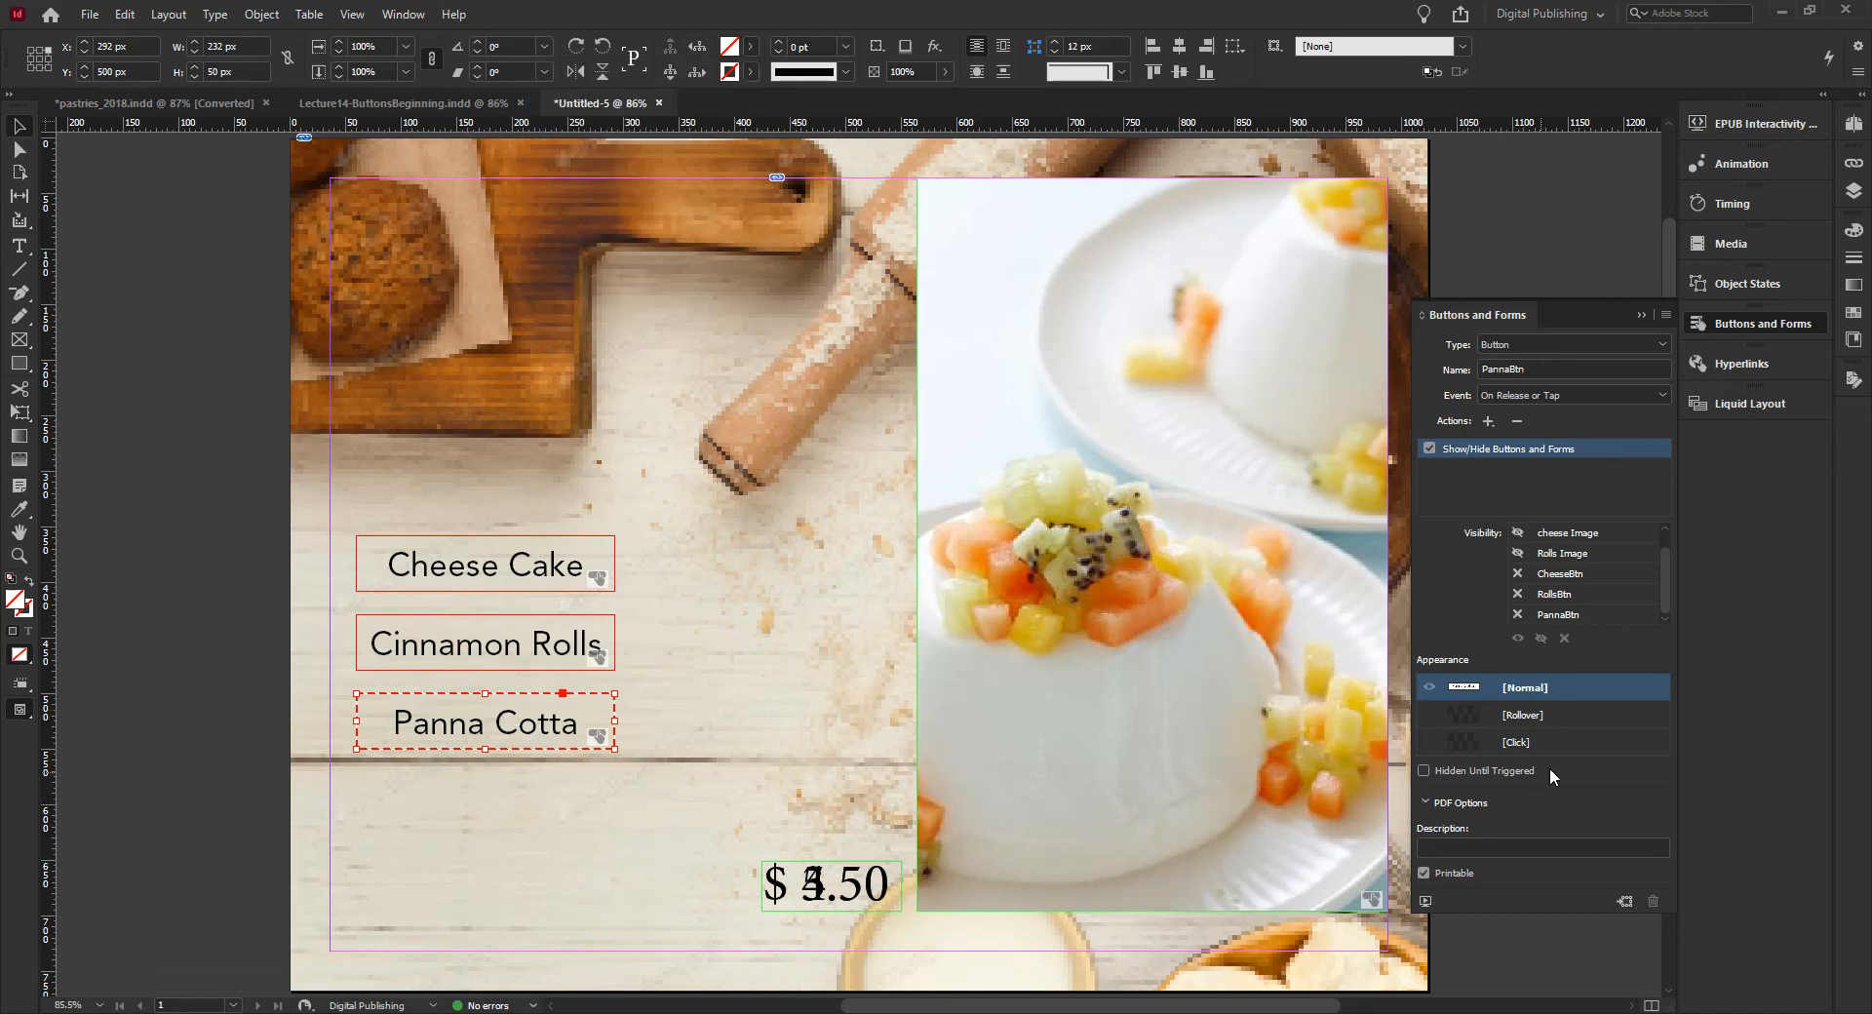
left_click(1540, 719)
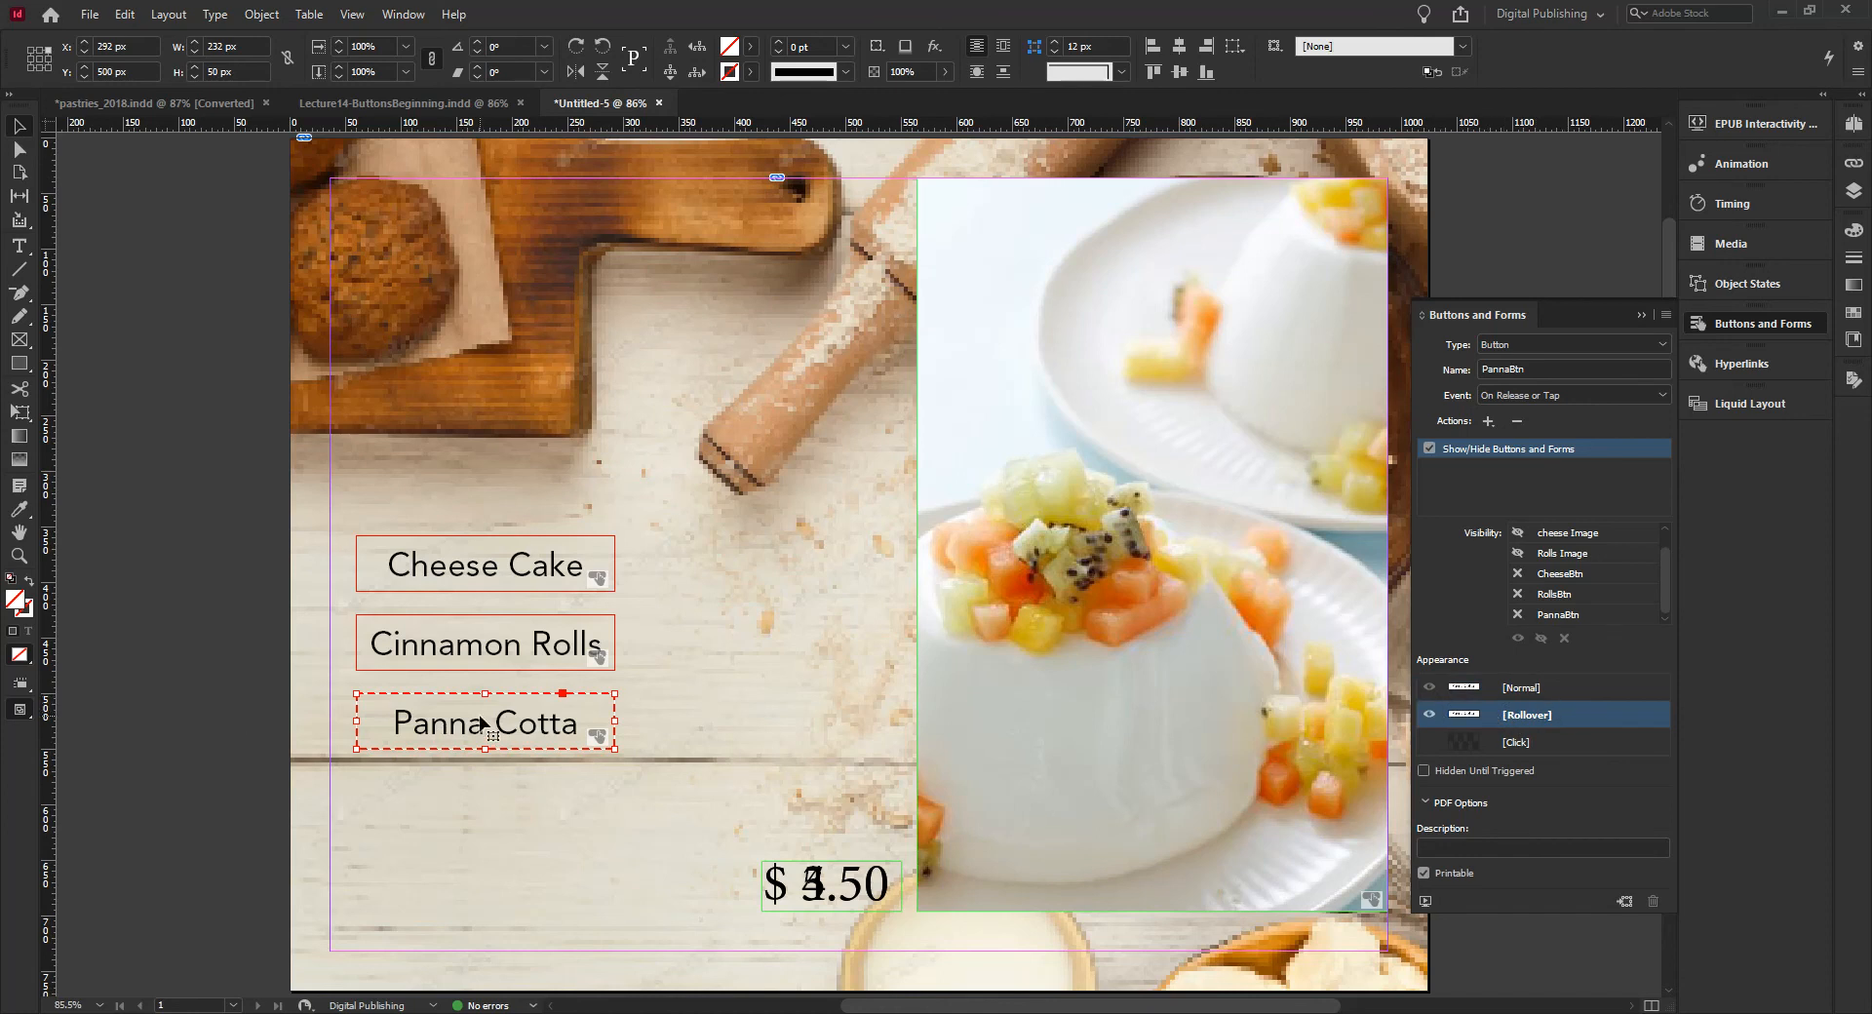
double_click(511, 727)
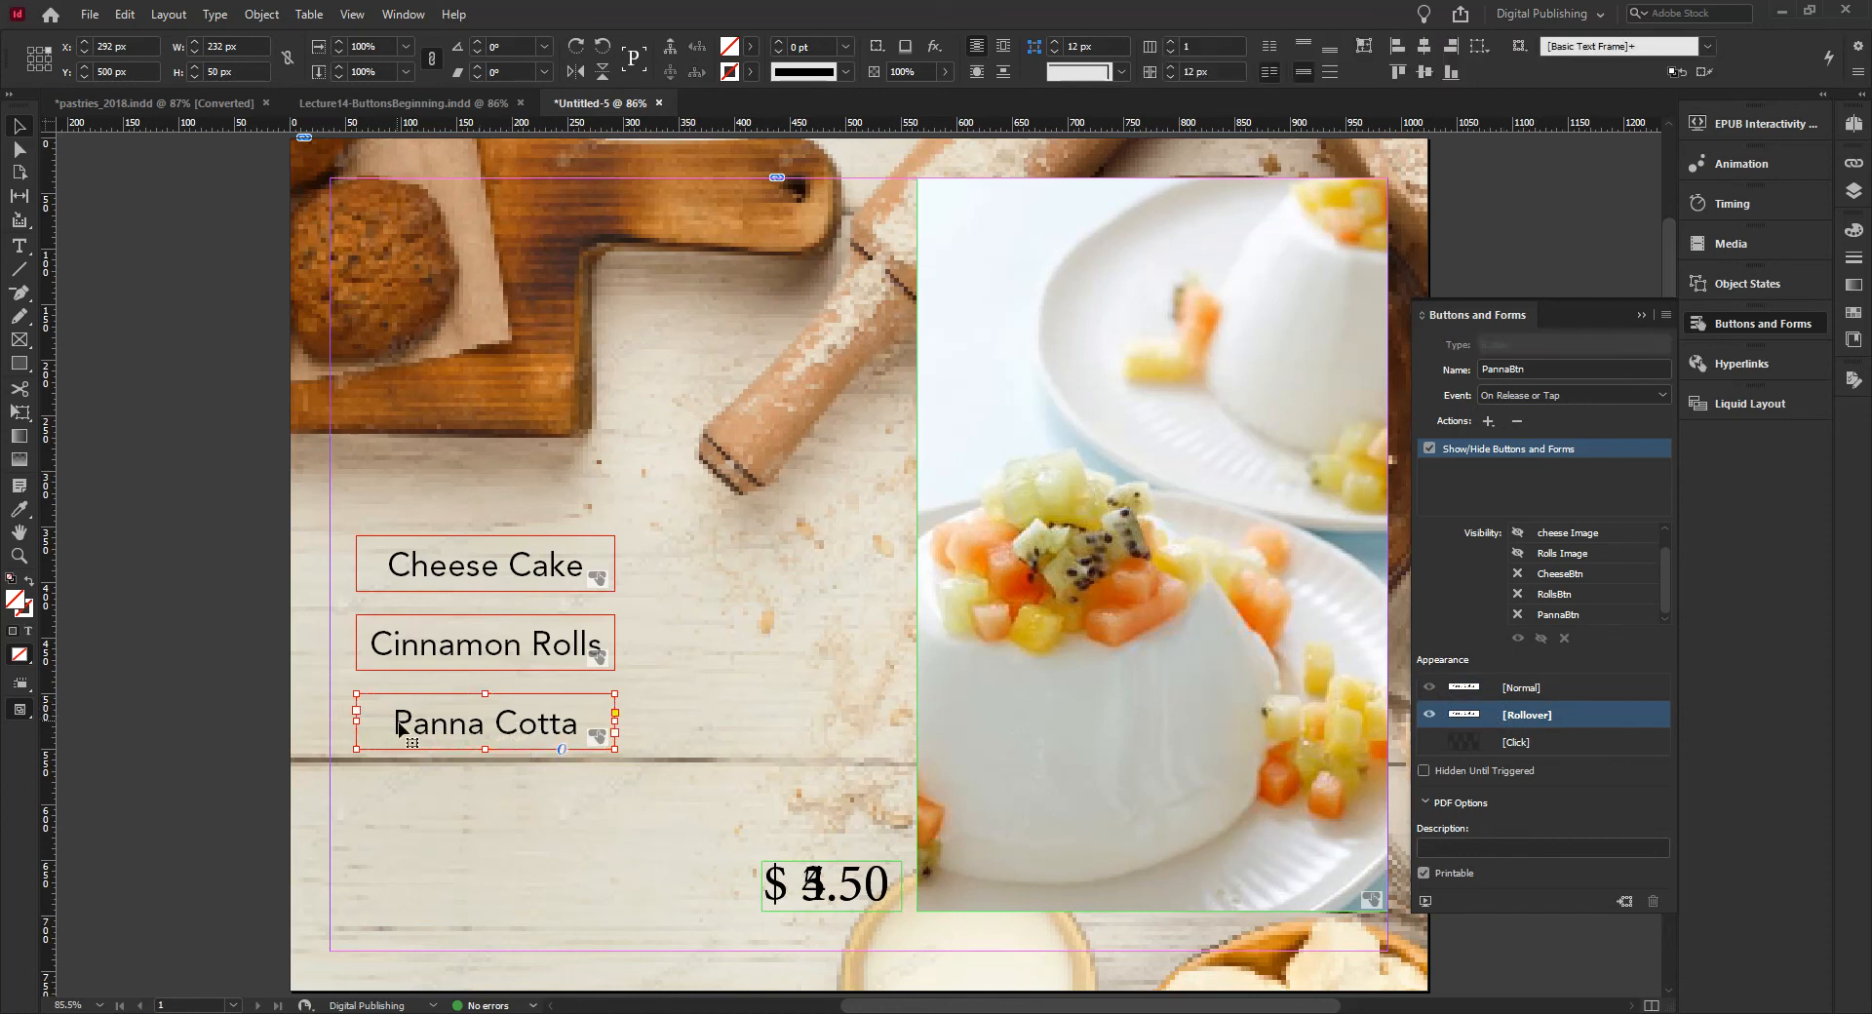
Step: Try an RGB Cyan fill on the Panna Cotta button's rollover text frame, and undo it
left_click(751, 45)
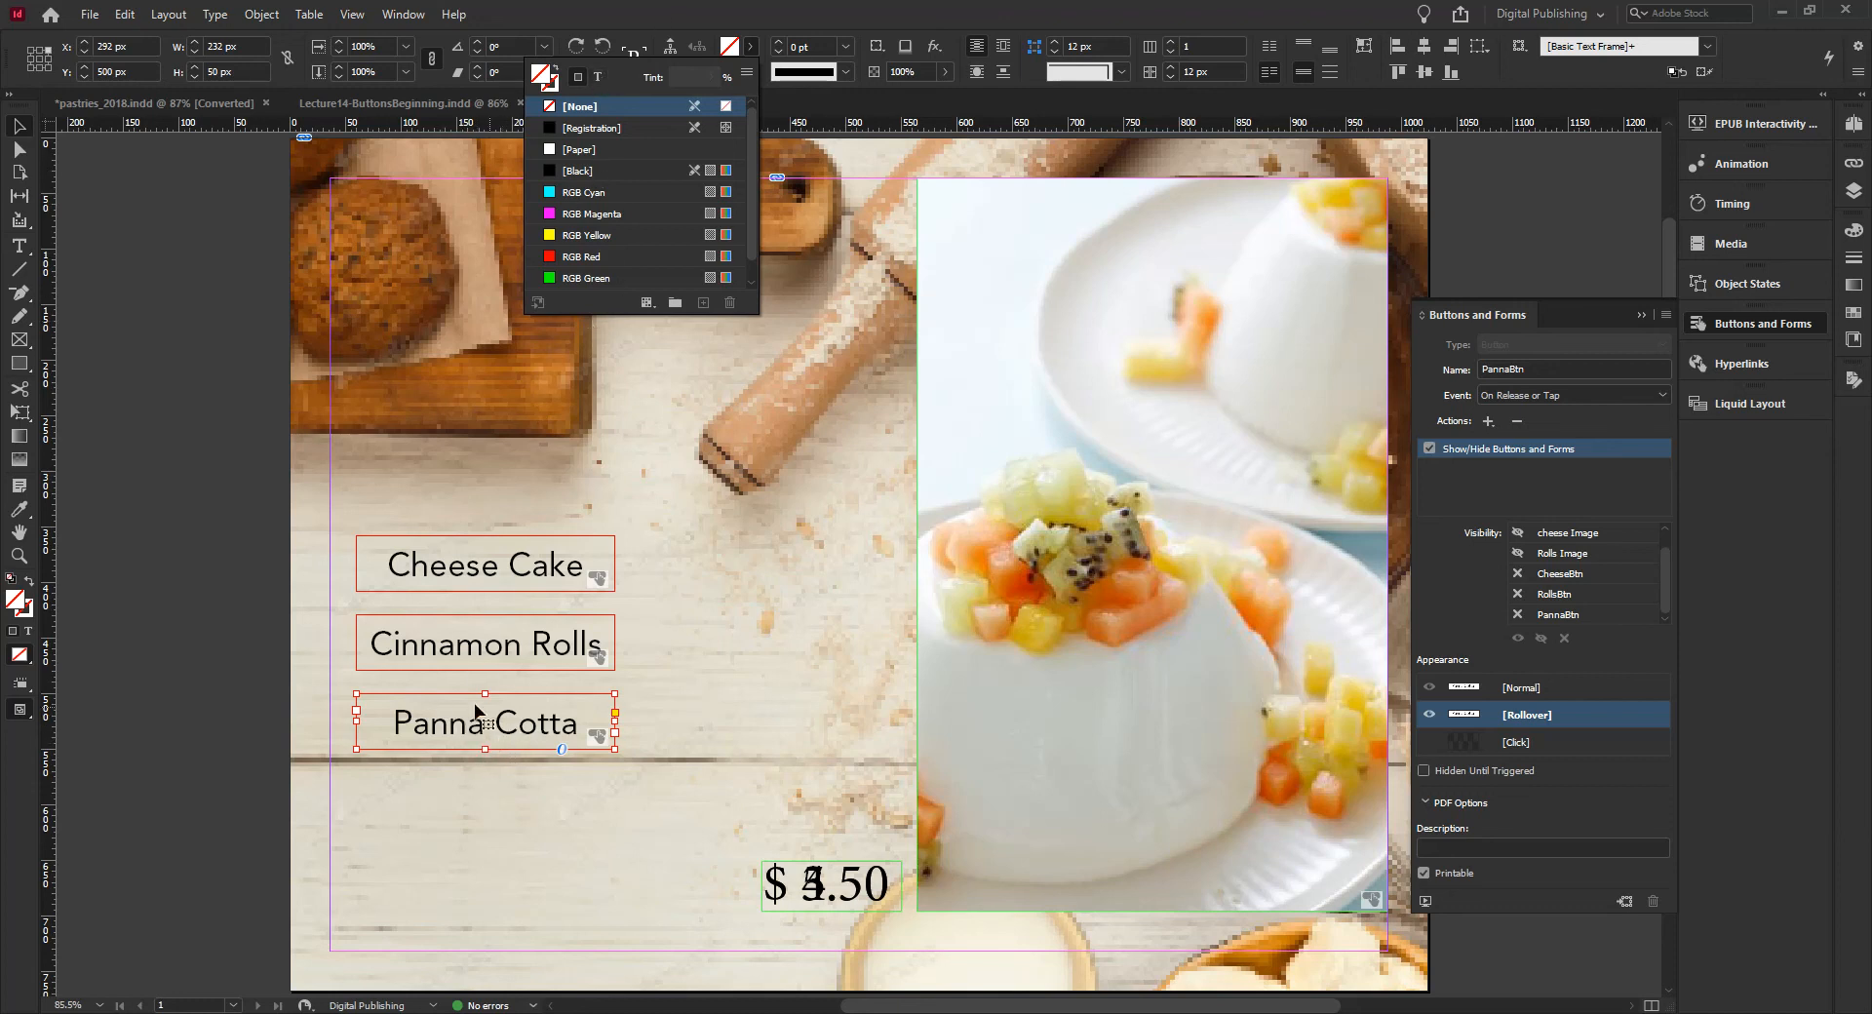
left_click(575, 193)
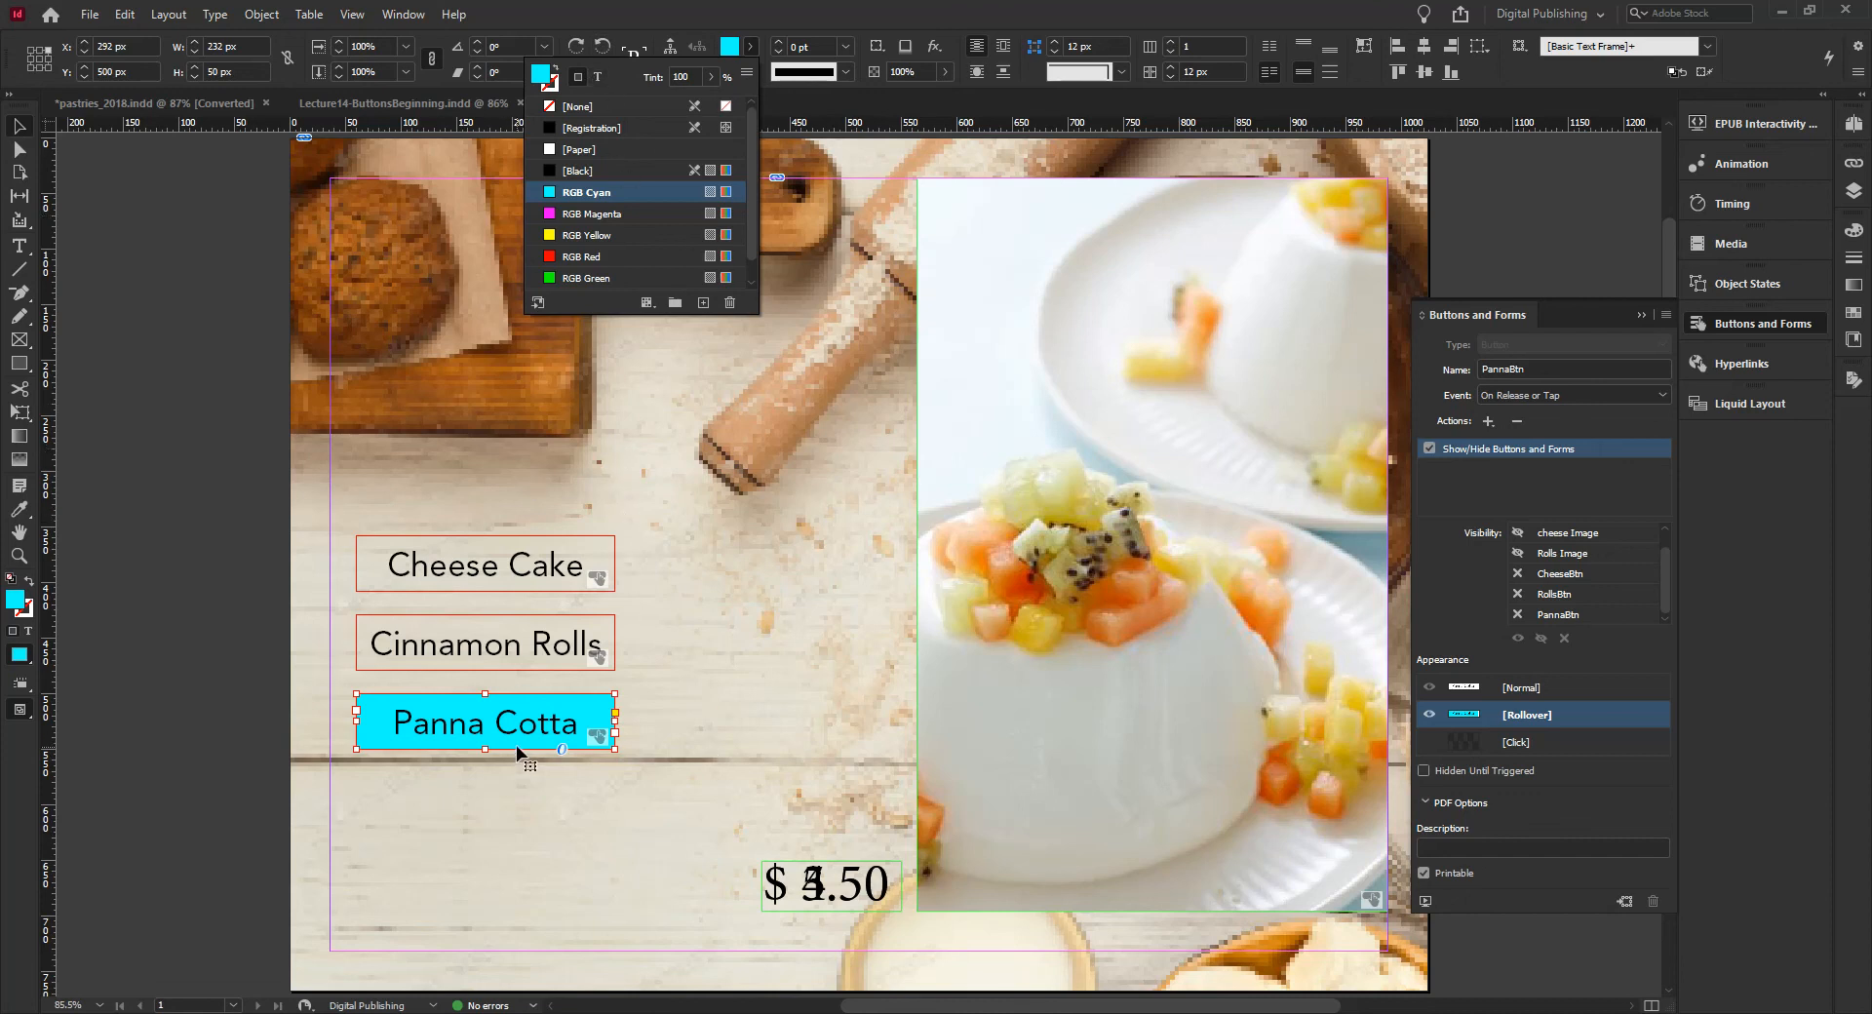
key("Escape")
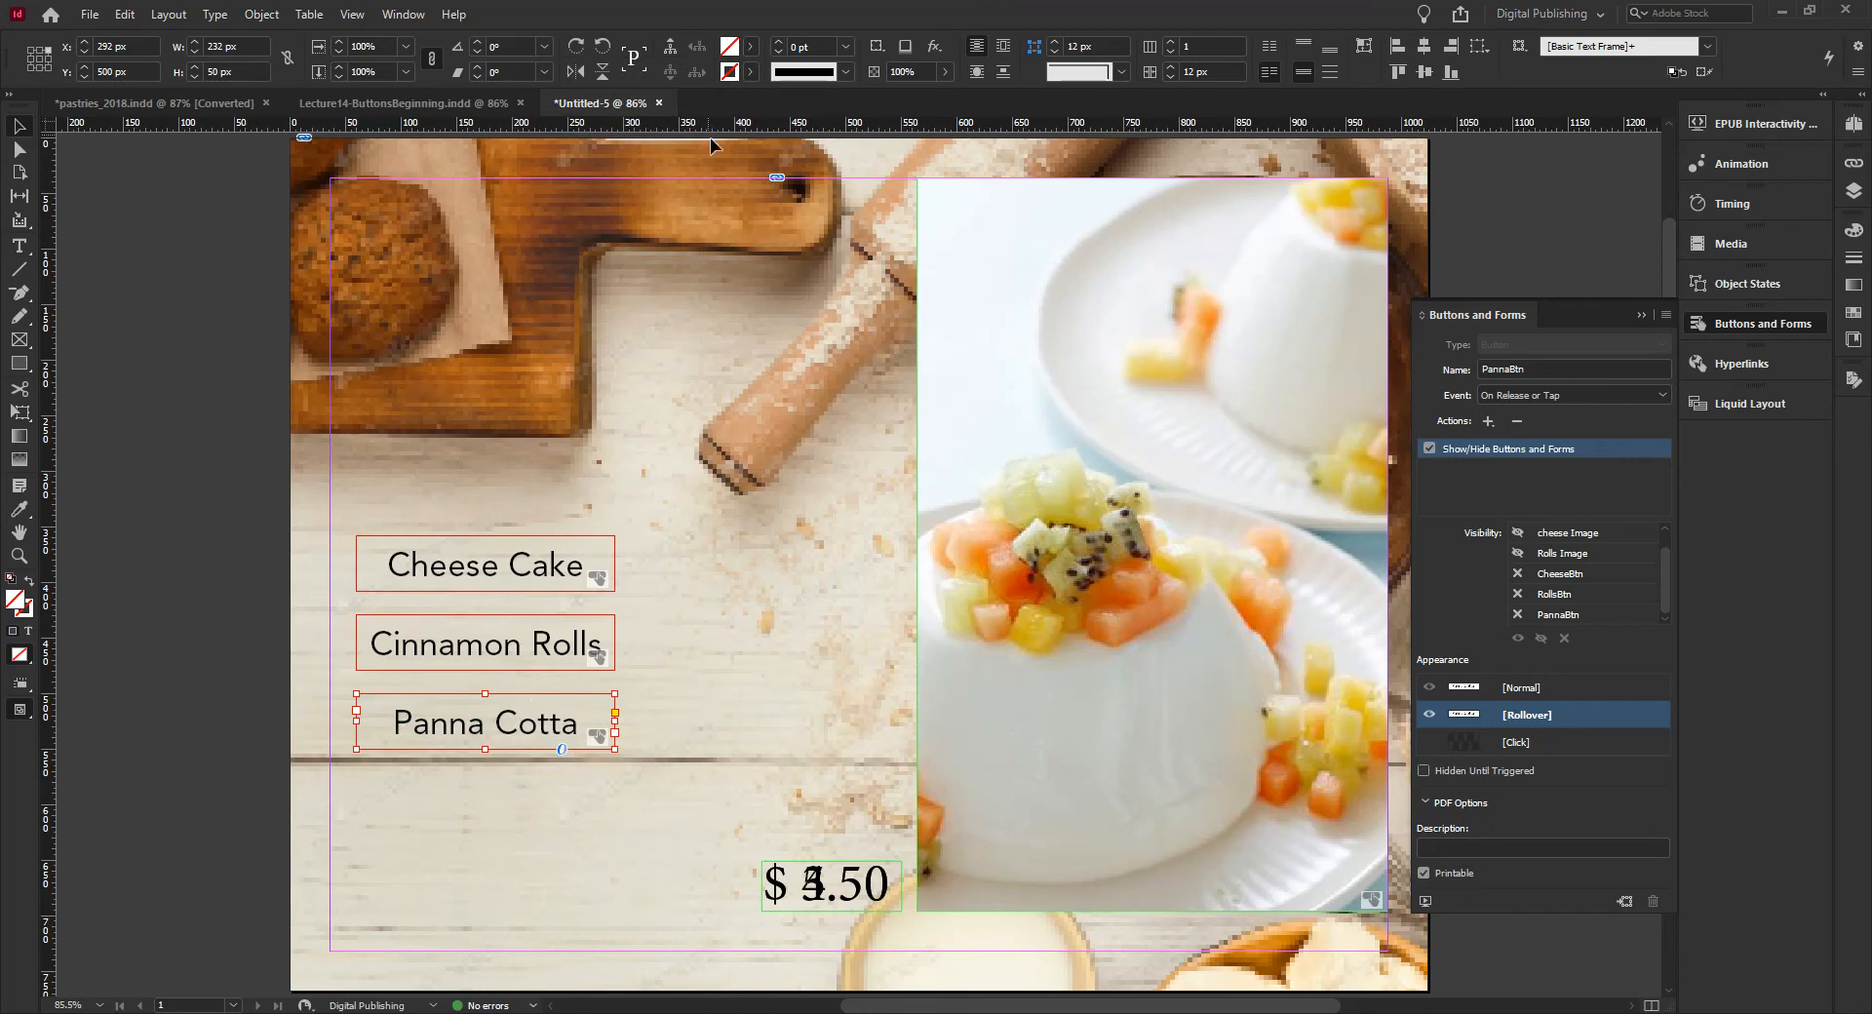
Step: Colour the Panna Cotta rollover text RGB Blue and switch the button back to its Normal appearance
left_click(750, 45)
left_click(597, 78)
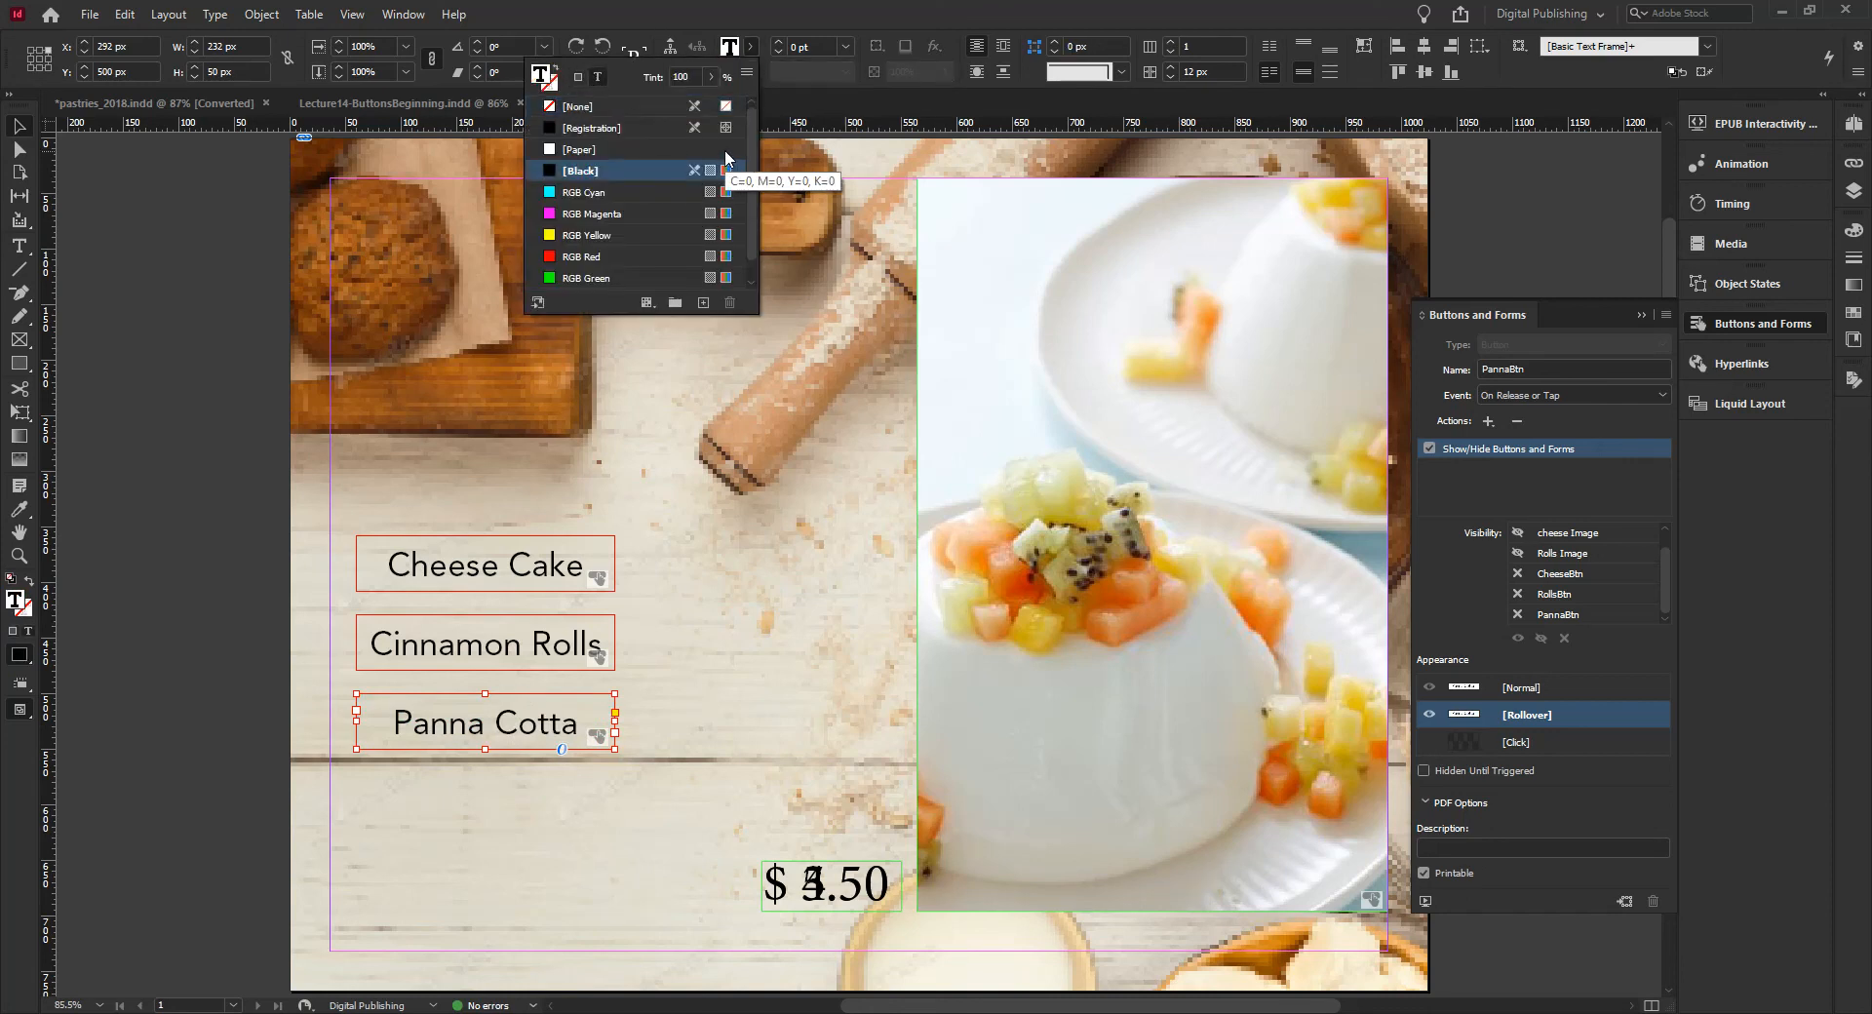
scroll(754, 269, "down", 1)
left_click(573, 279)
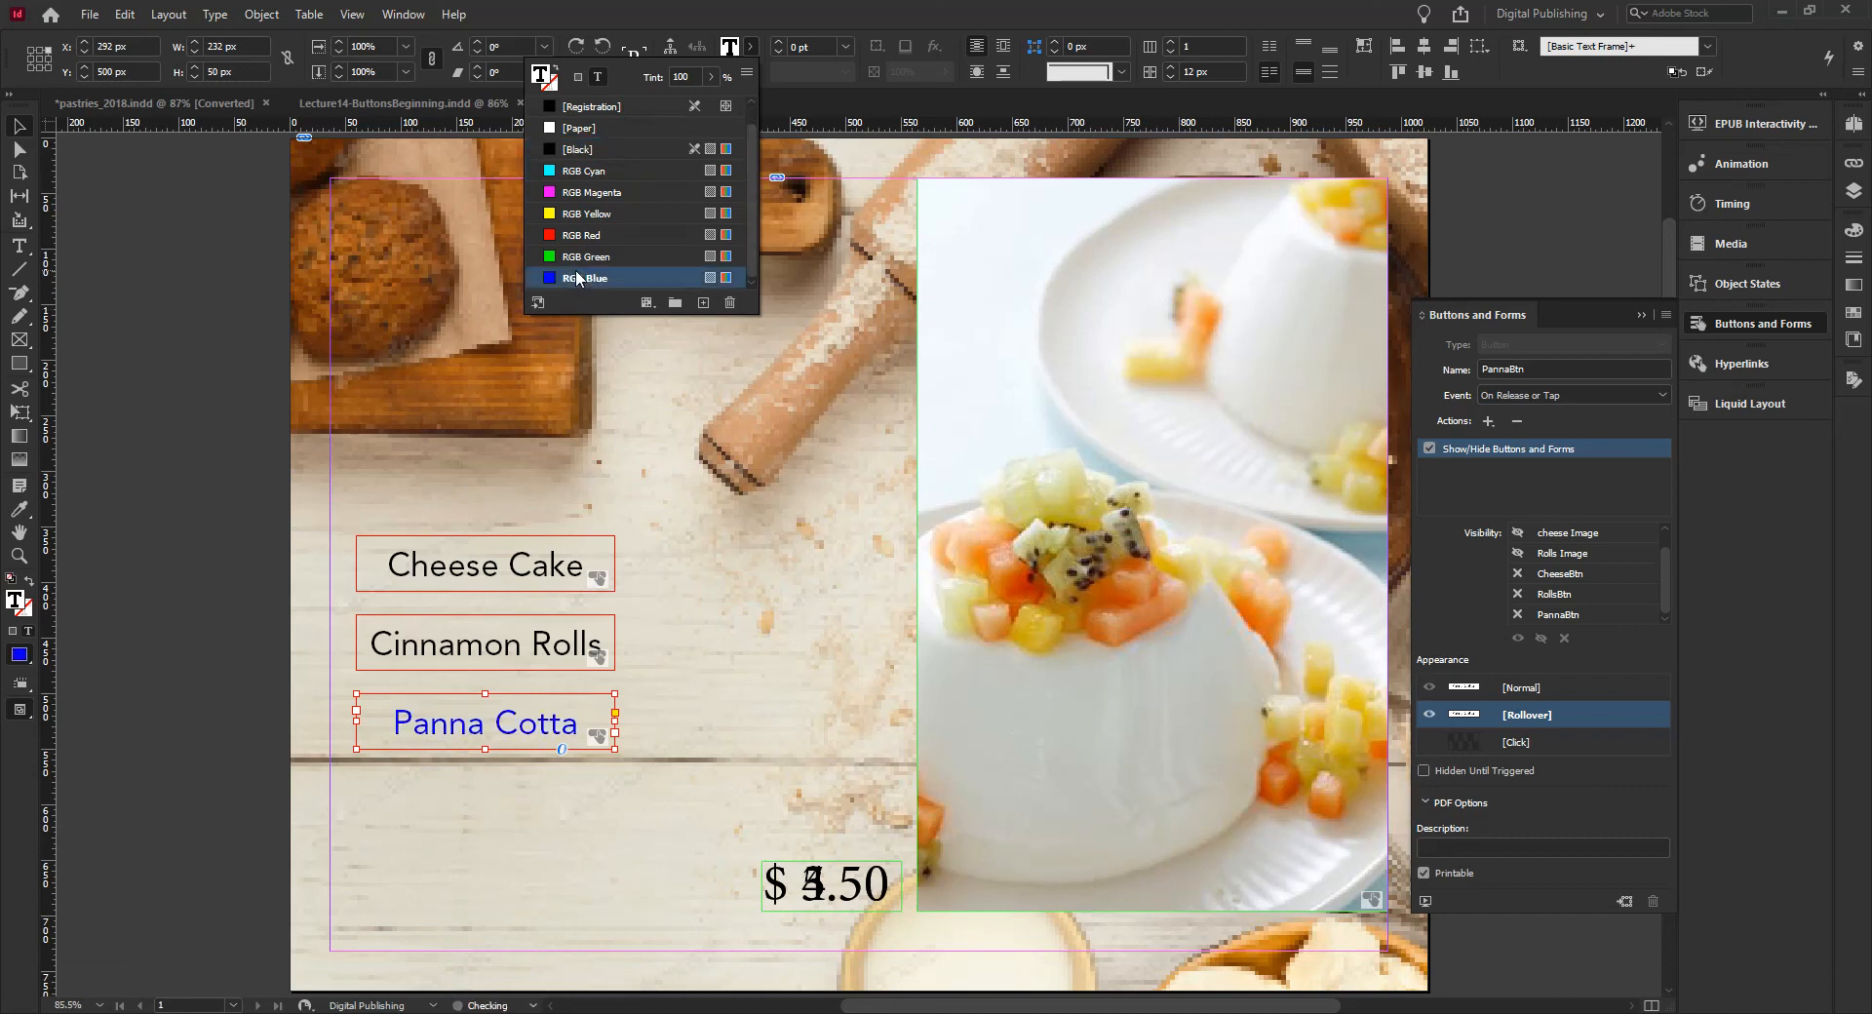
left_click(1521, 690)
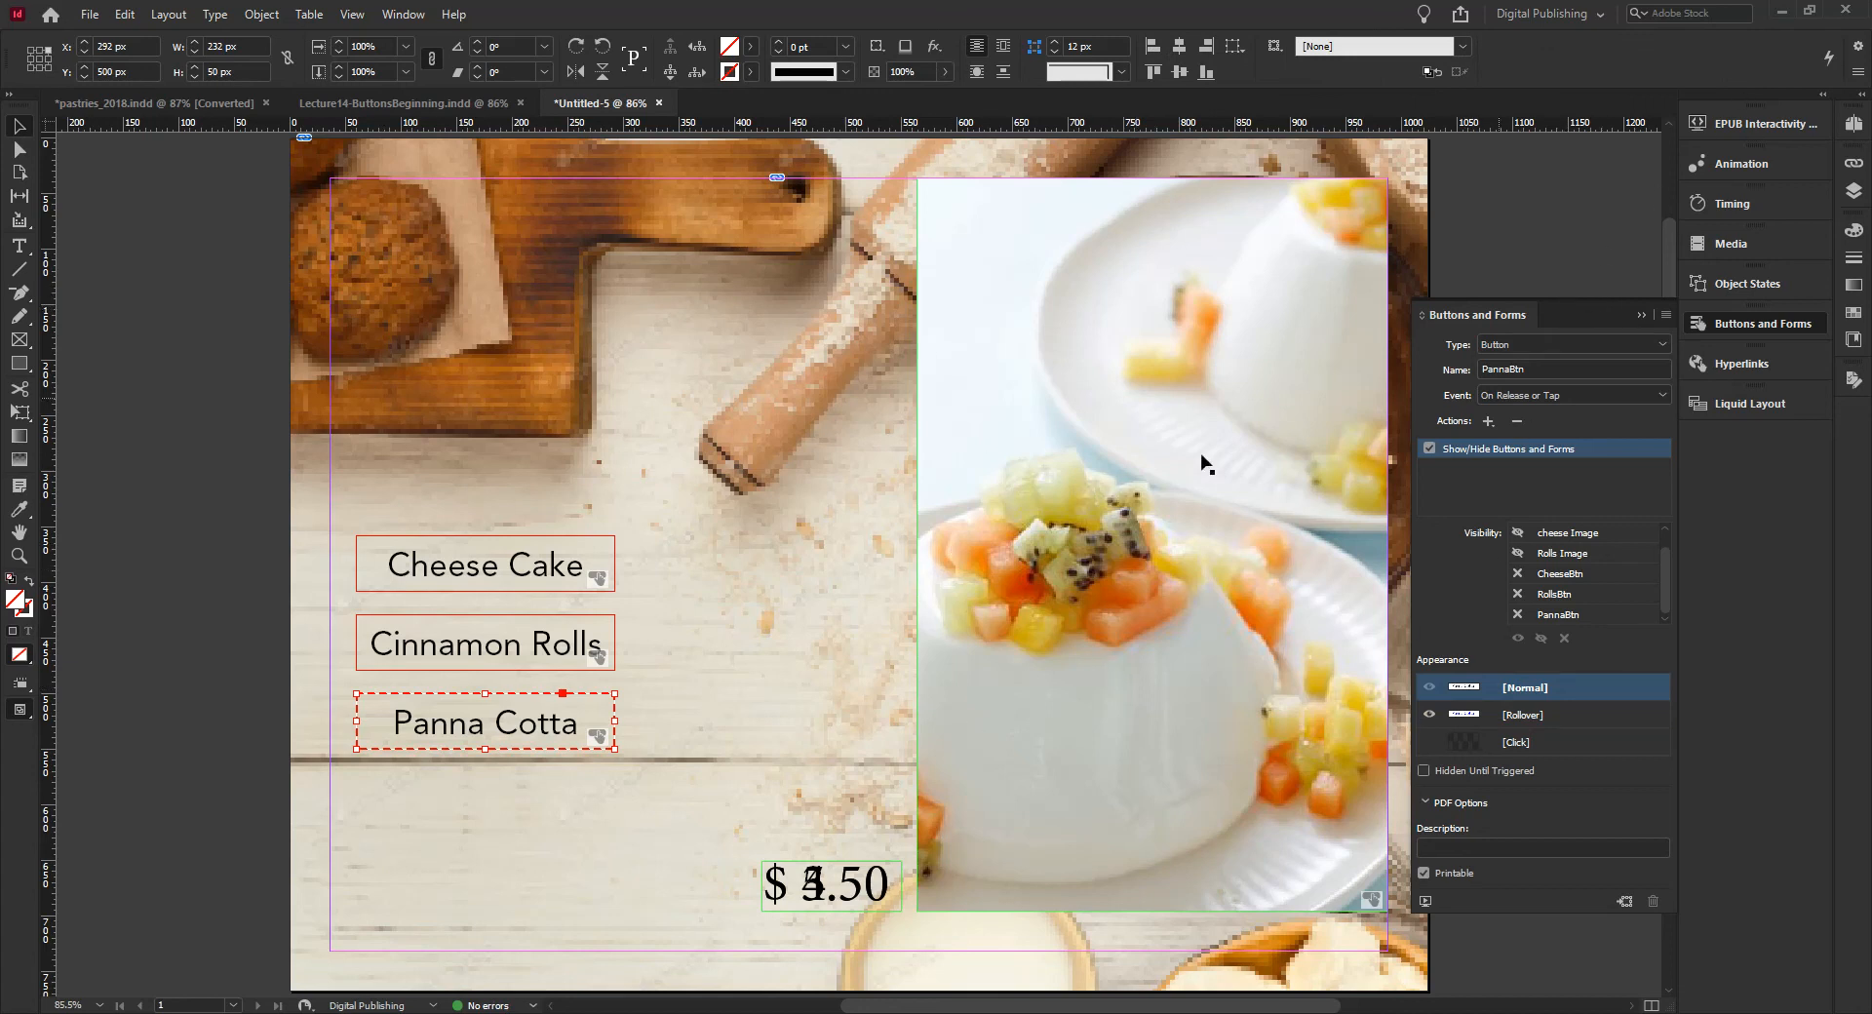
Step: Preview the document's EPUB interactivity in document mode and test the Cheese Cake, Cinnamon Rolls and Panna Cotta buttons once each
left_click(1752, 118)
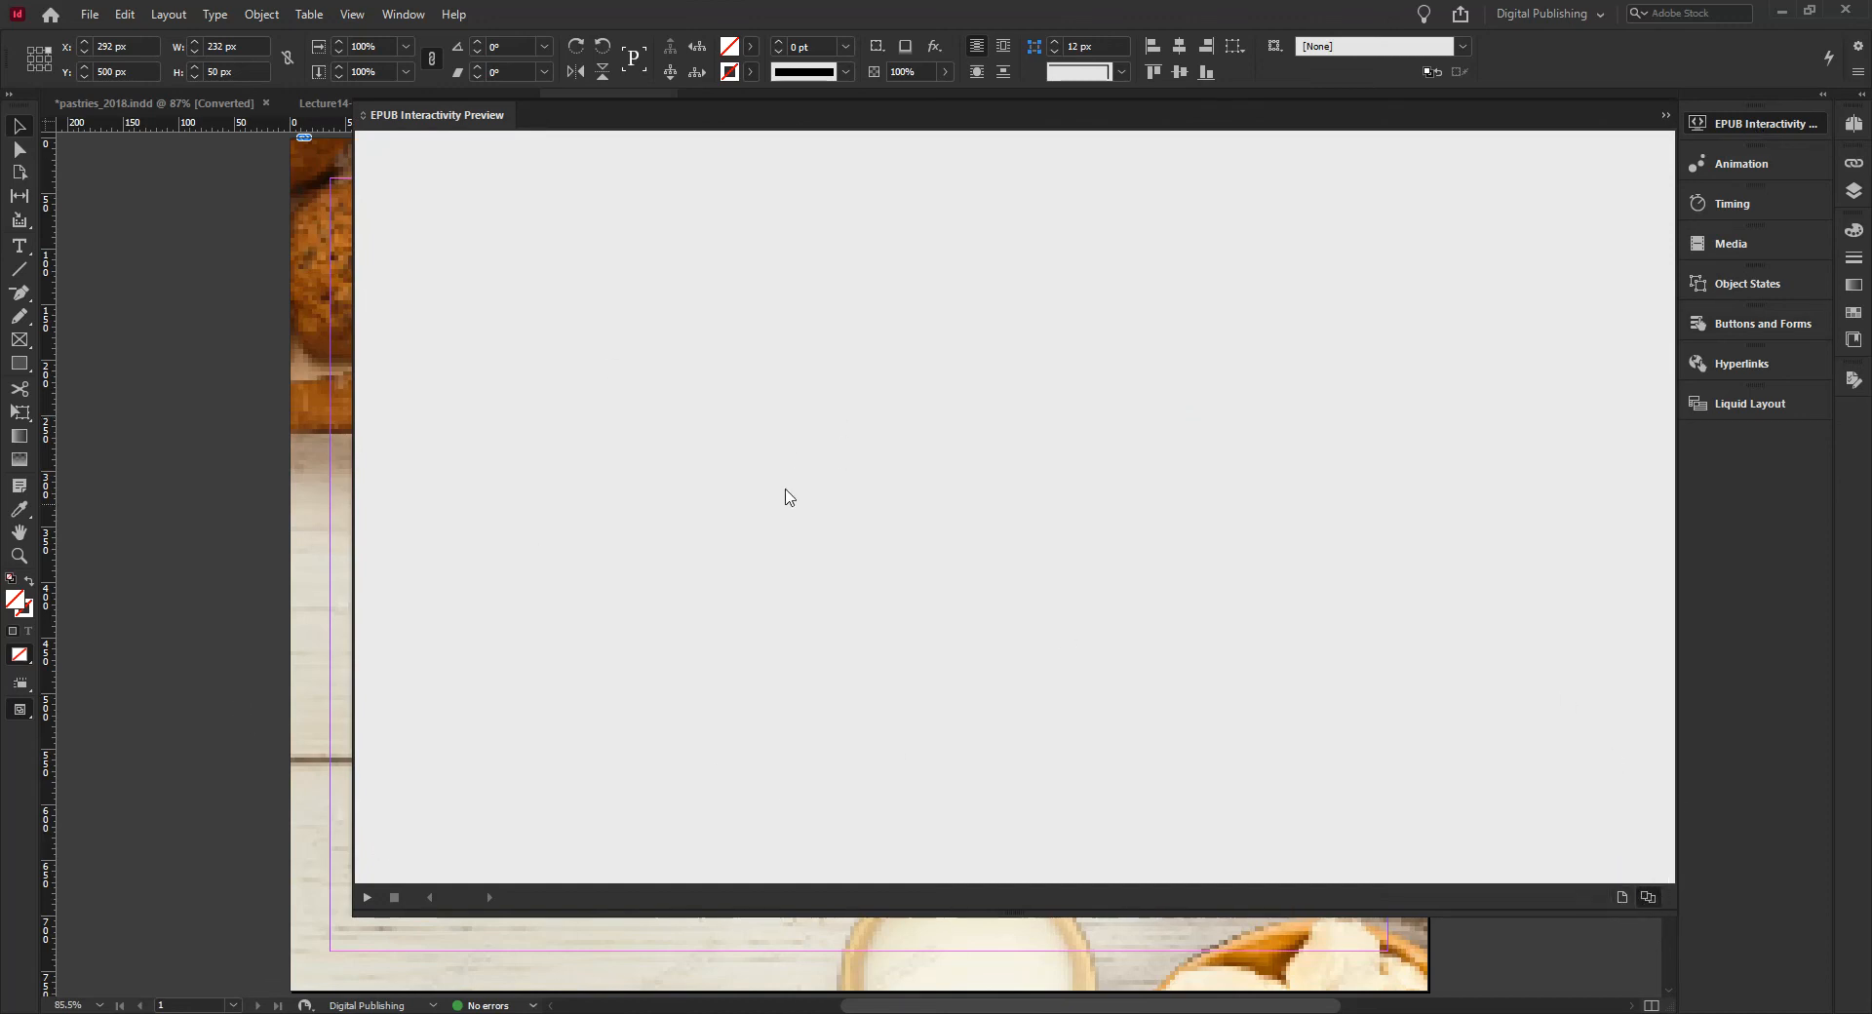
left_click(1647, 897)
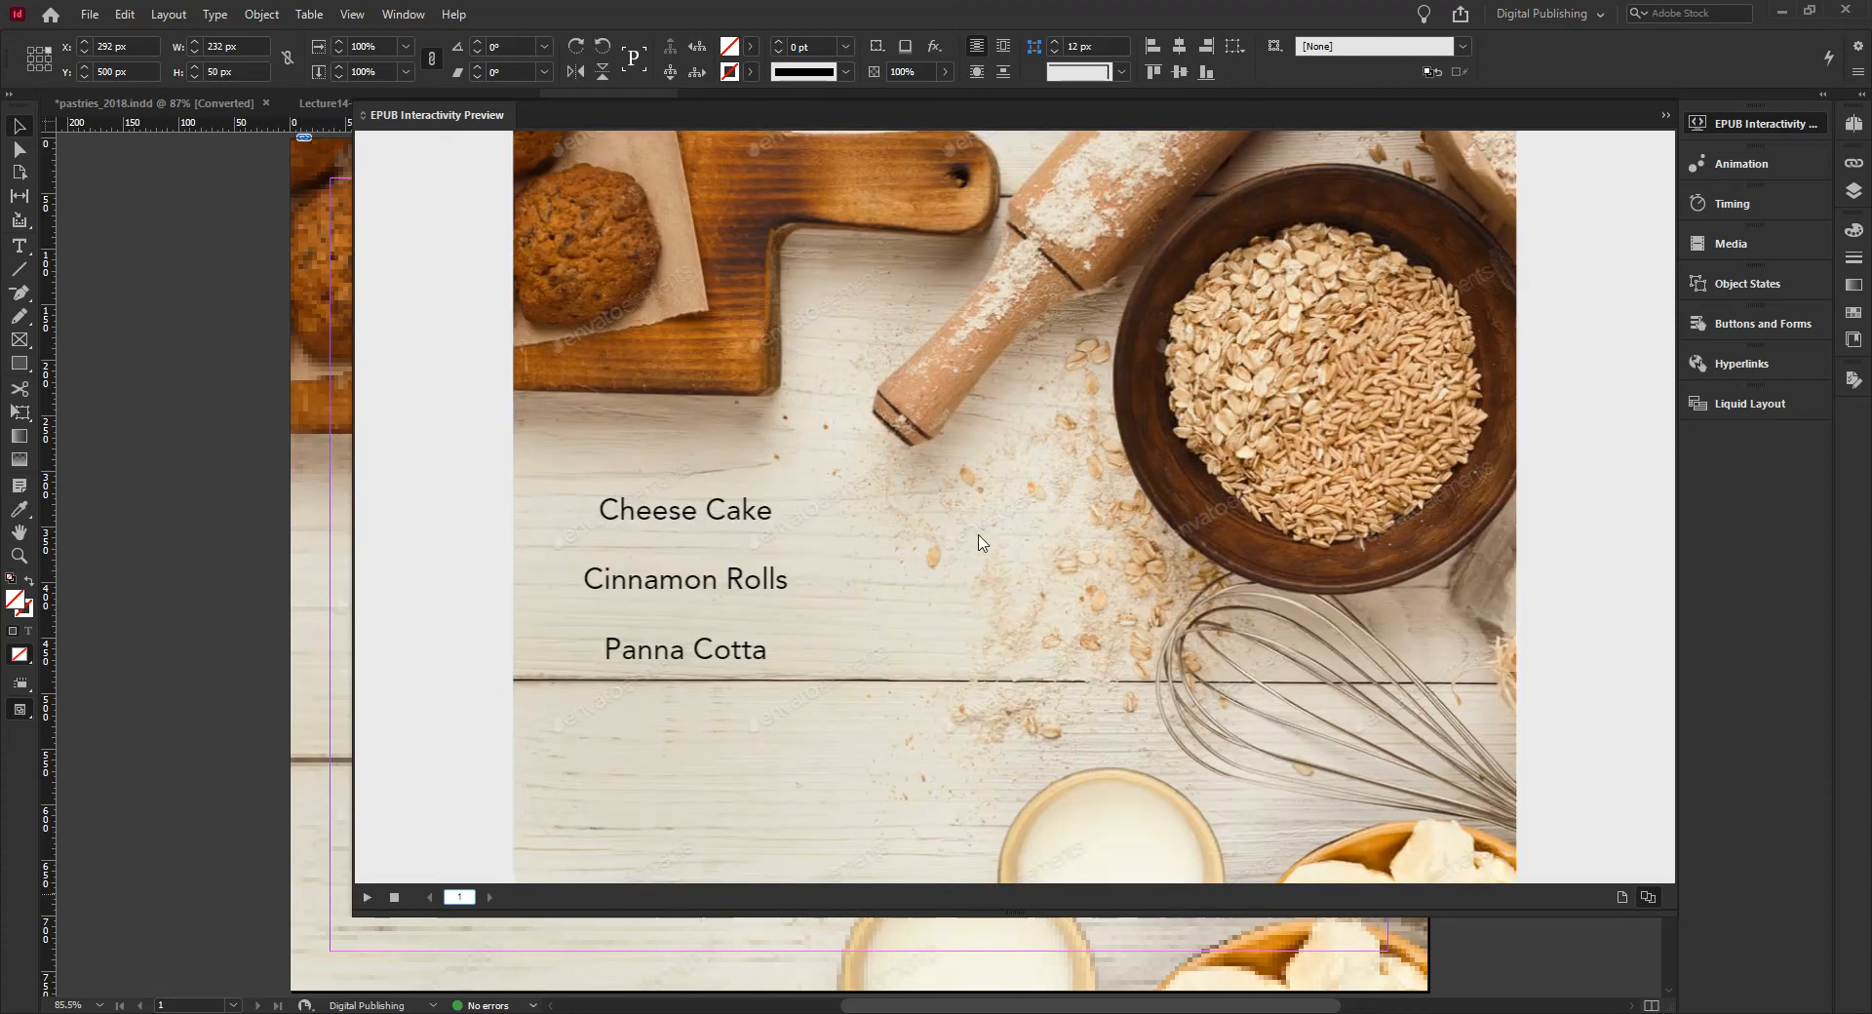
left_click(732, 527)
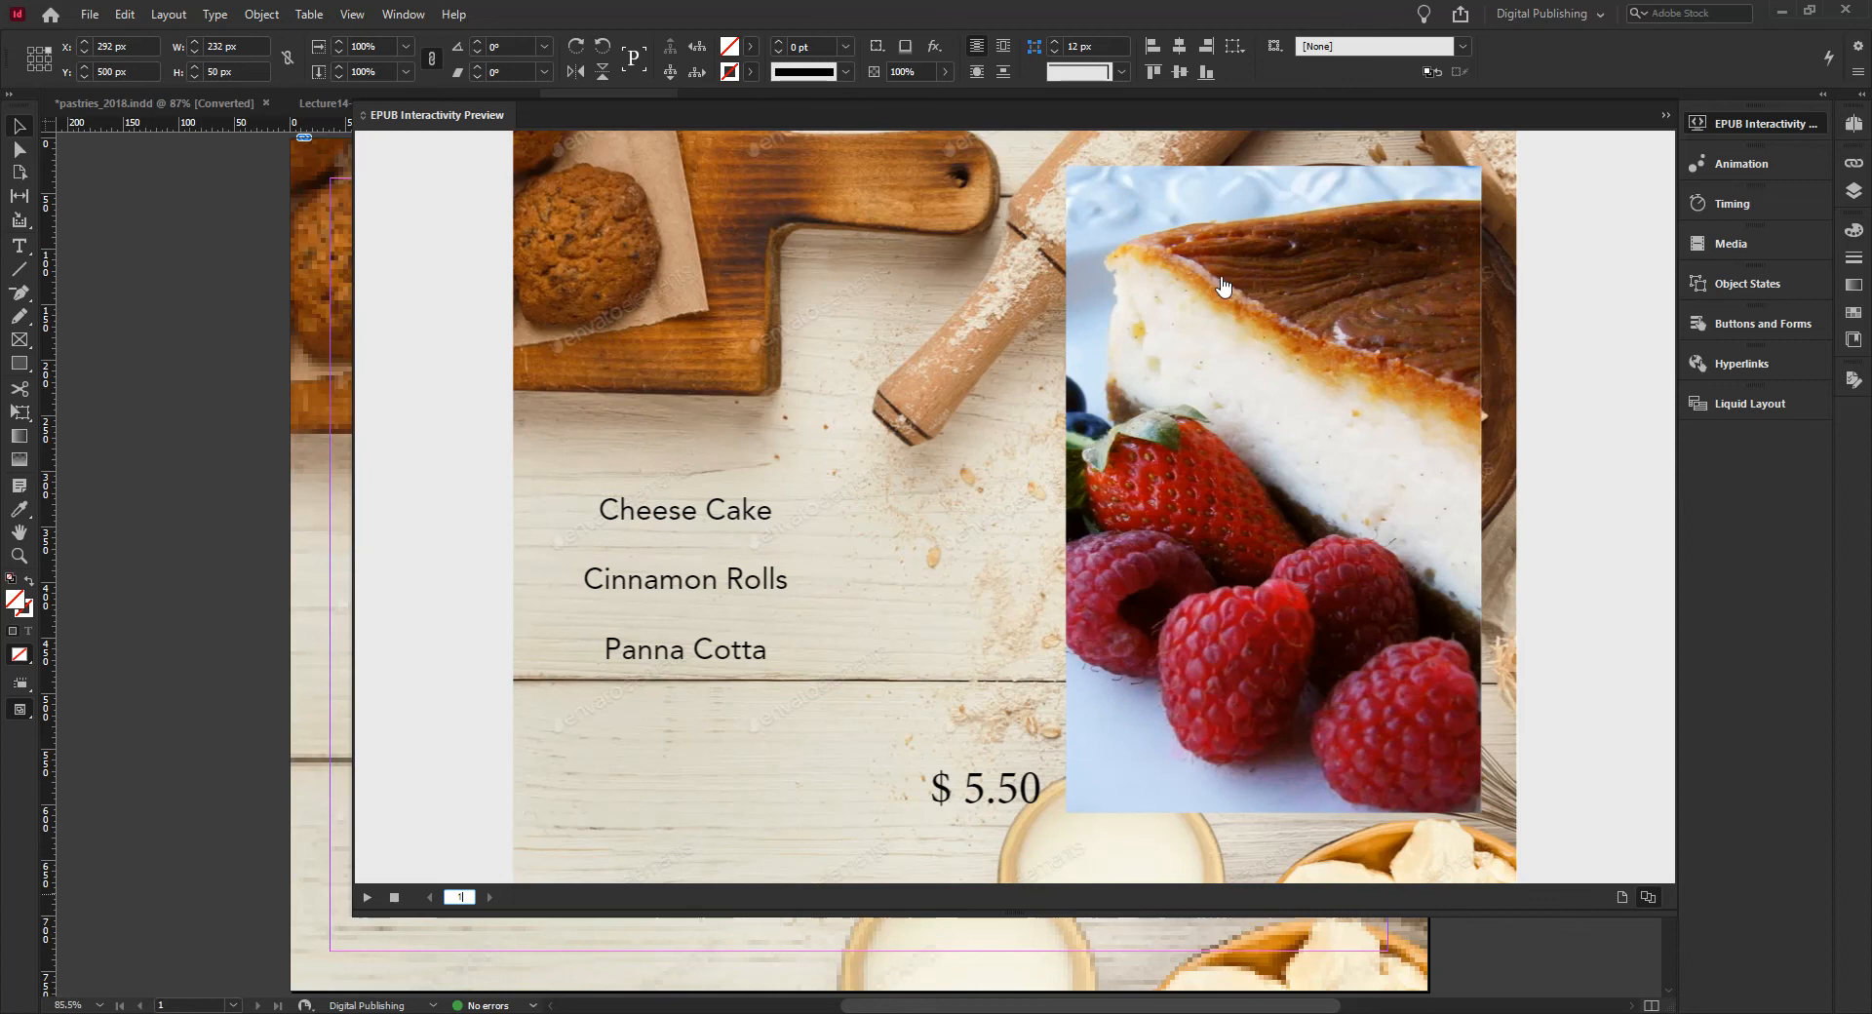
left_click(705, 582)
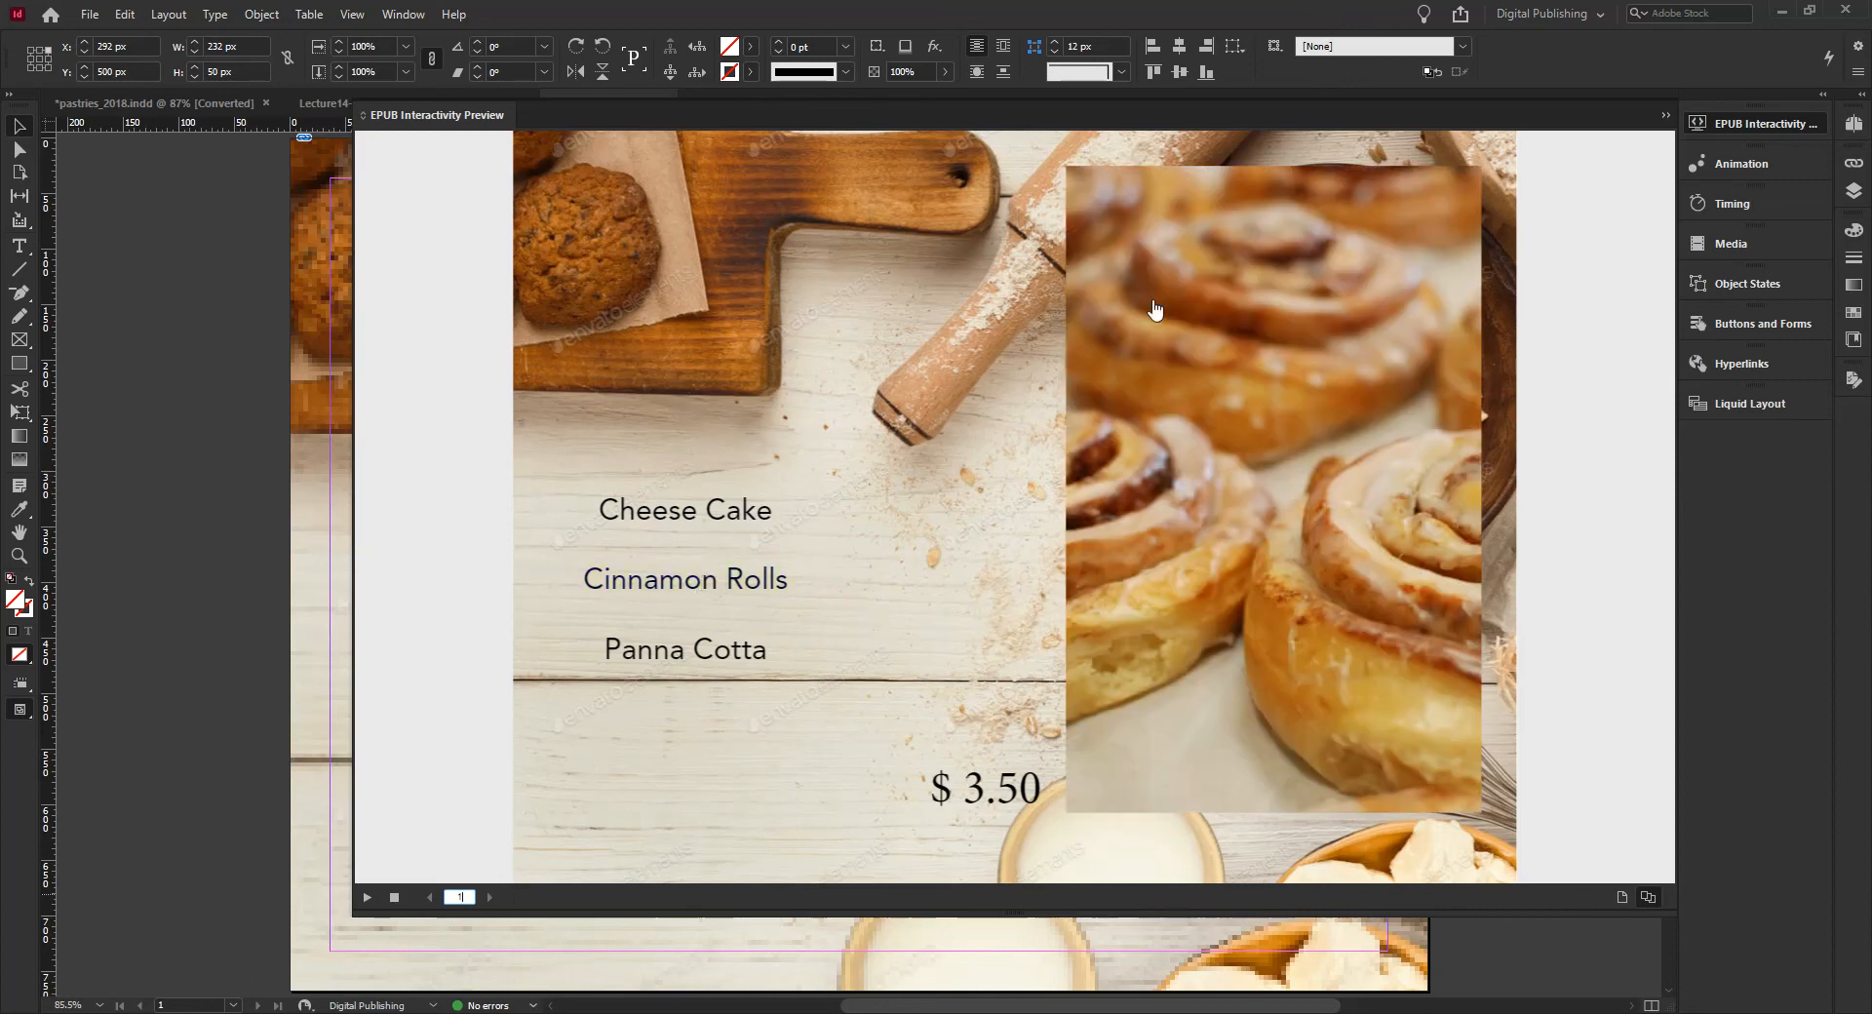
left_click(679, 655)
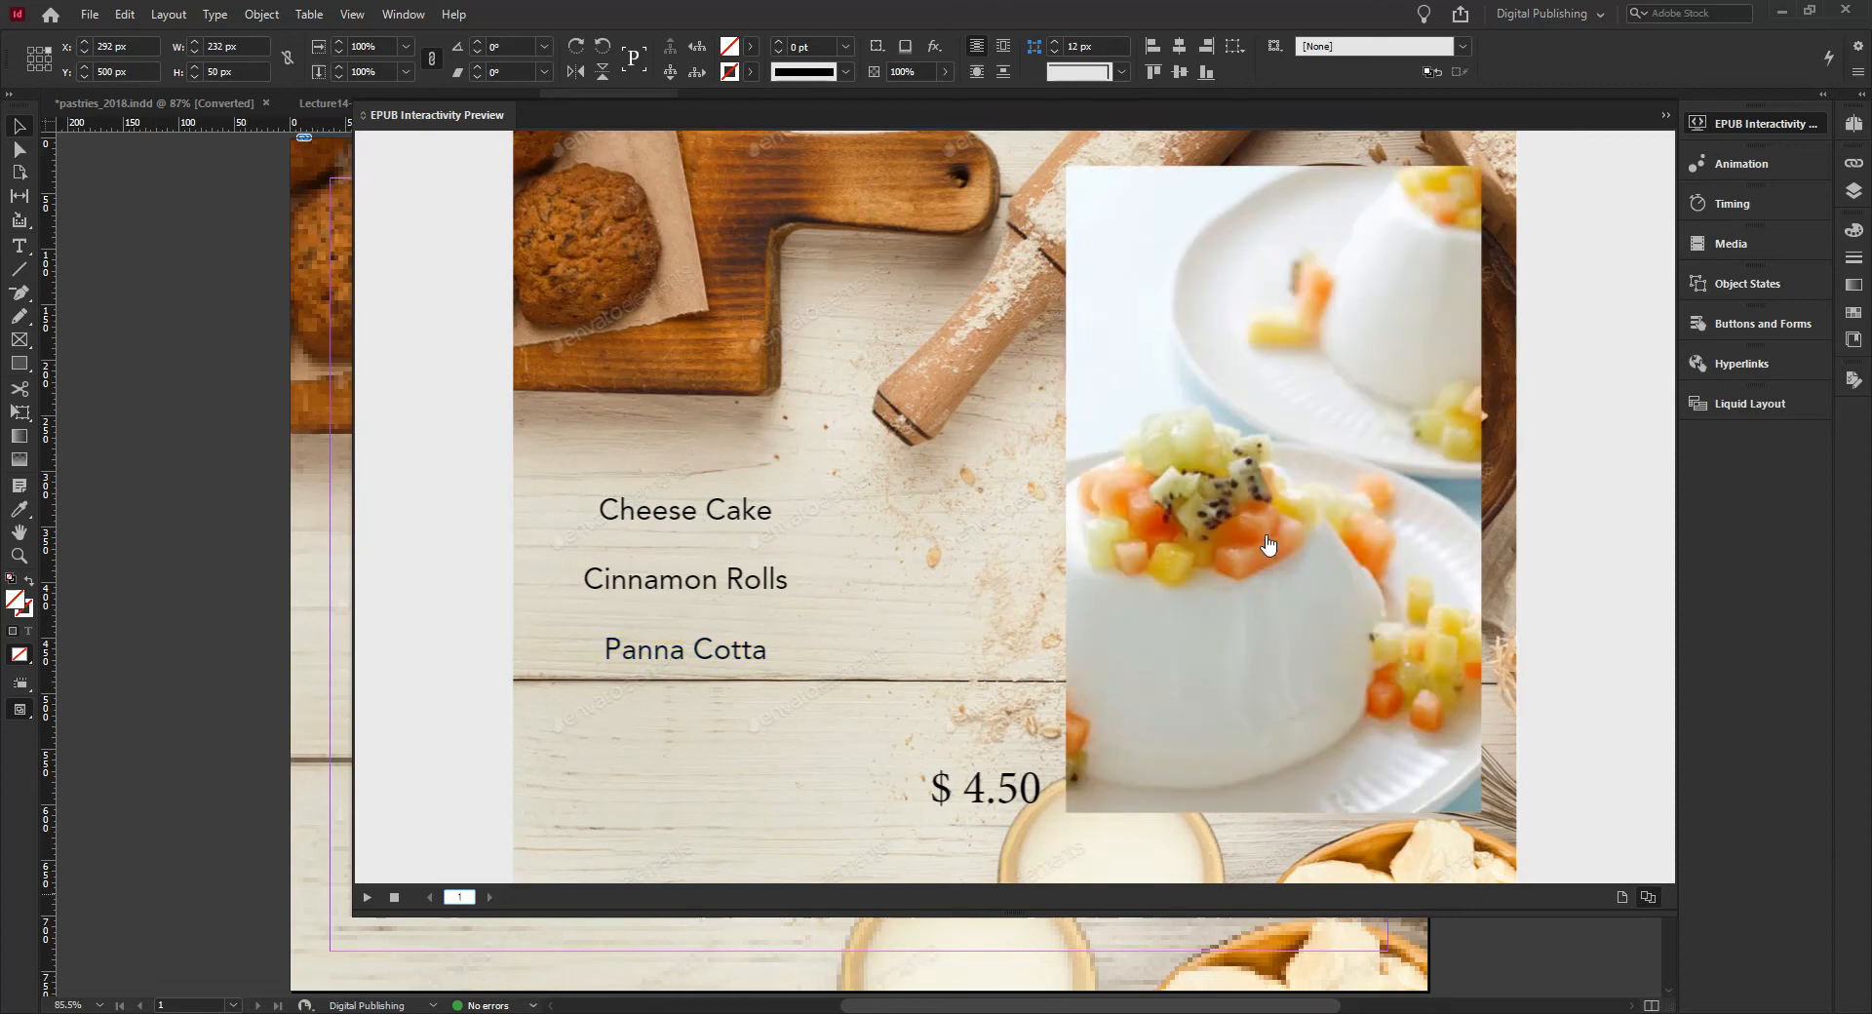
Step: Alternate repeatedly between the three pastry buttons in the preview to check their image and price switching and rollover colours
left_click(715, 510)
left_click(720, 583)
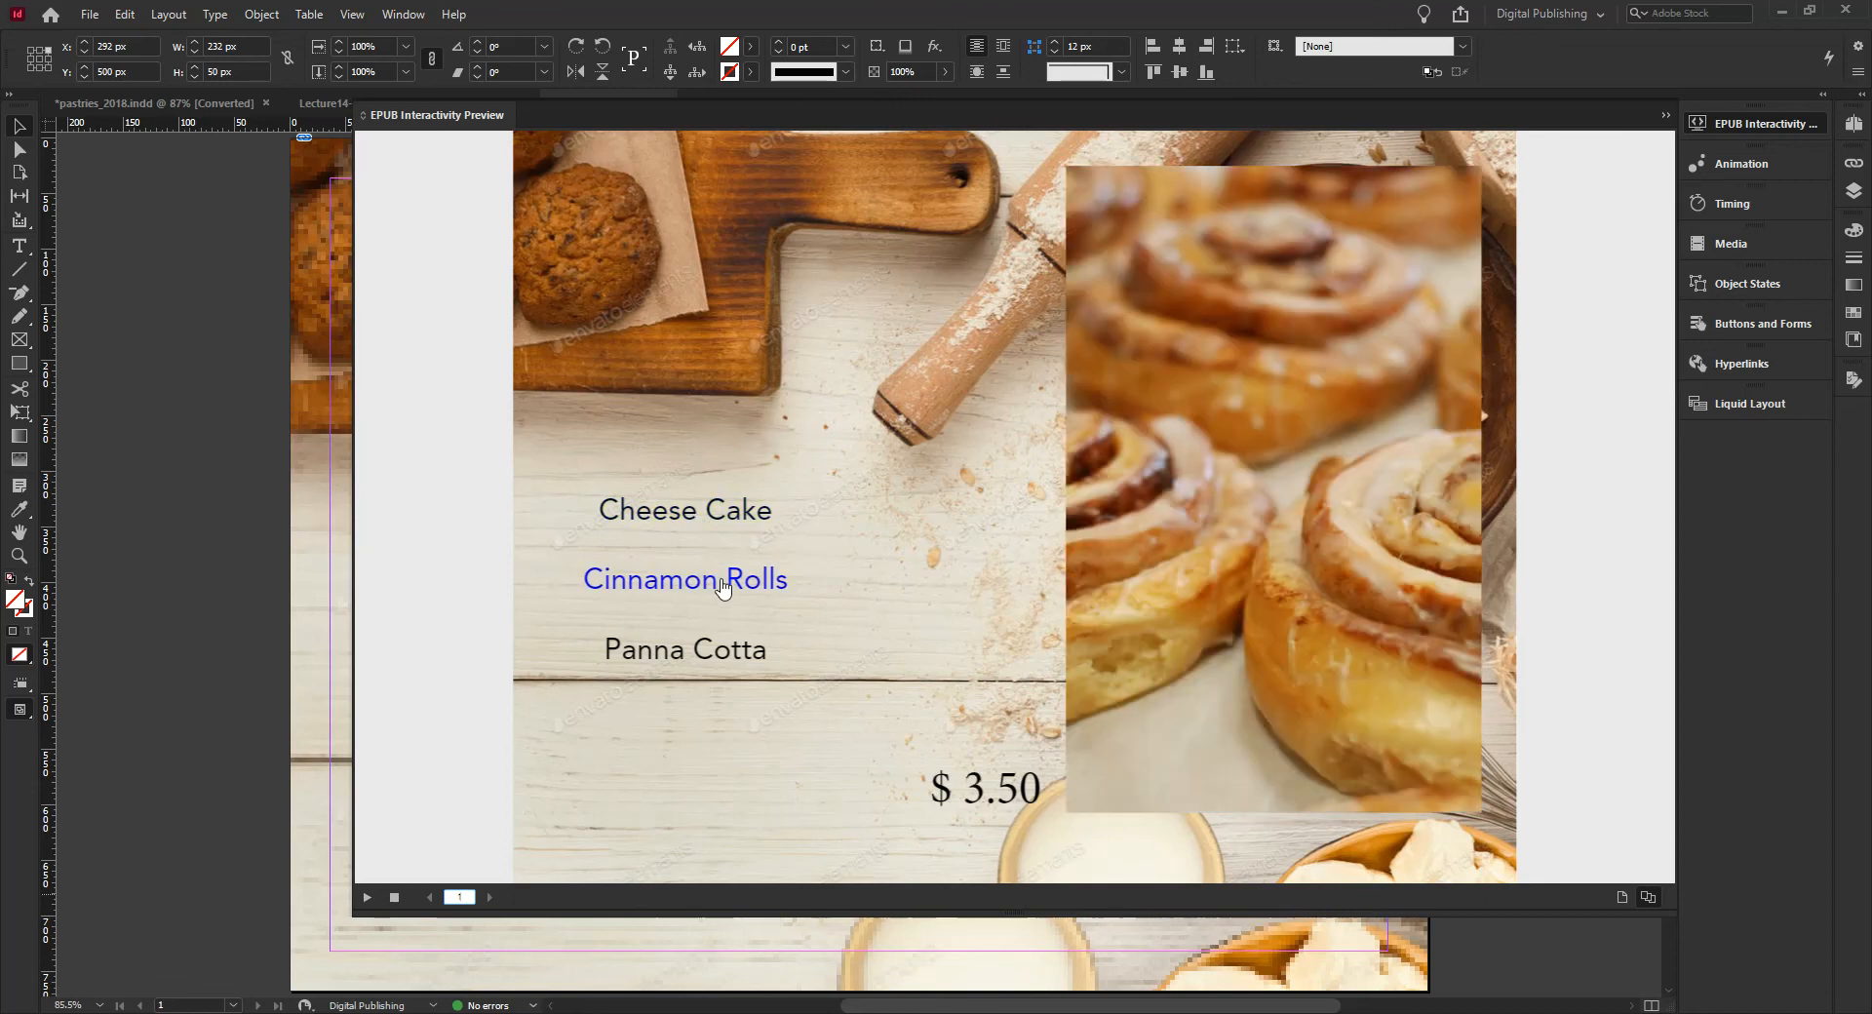
left_click(721, 523)
left_click(724, 650)
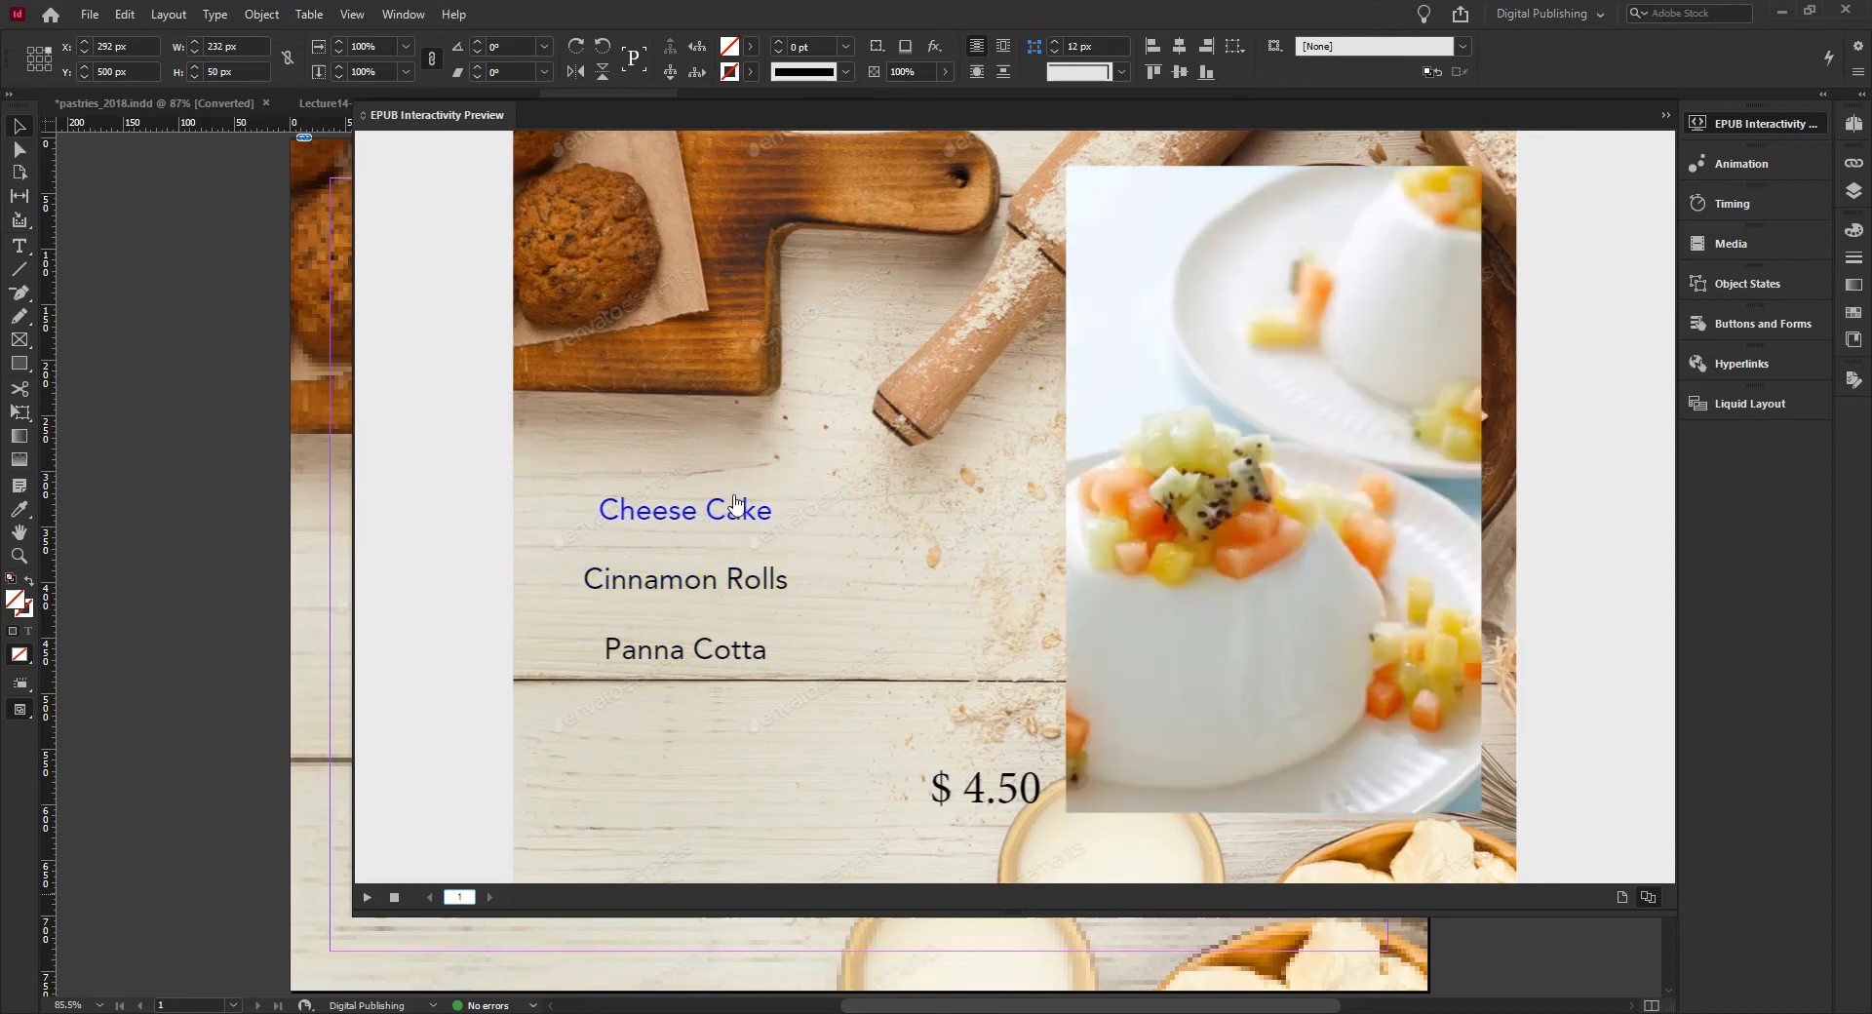
left_click(734, 517)
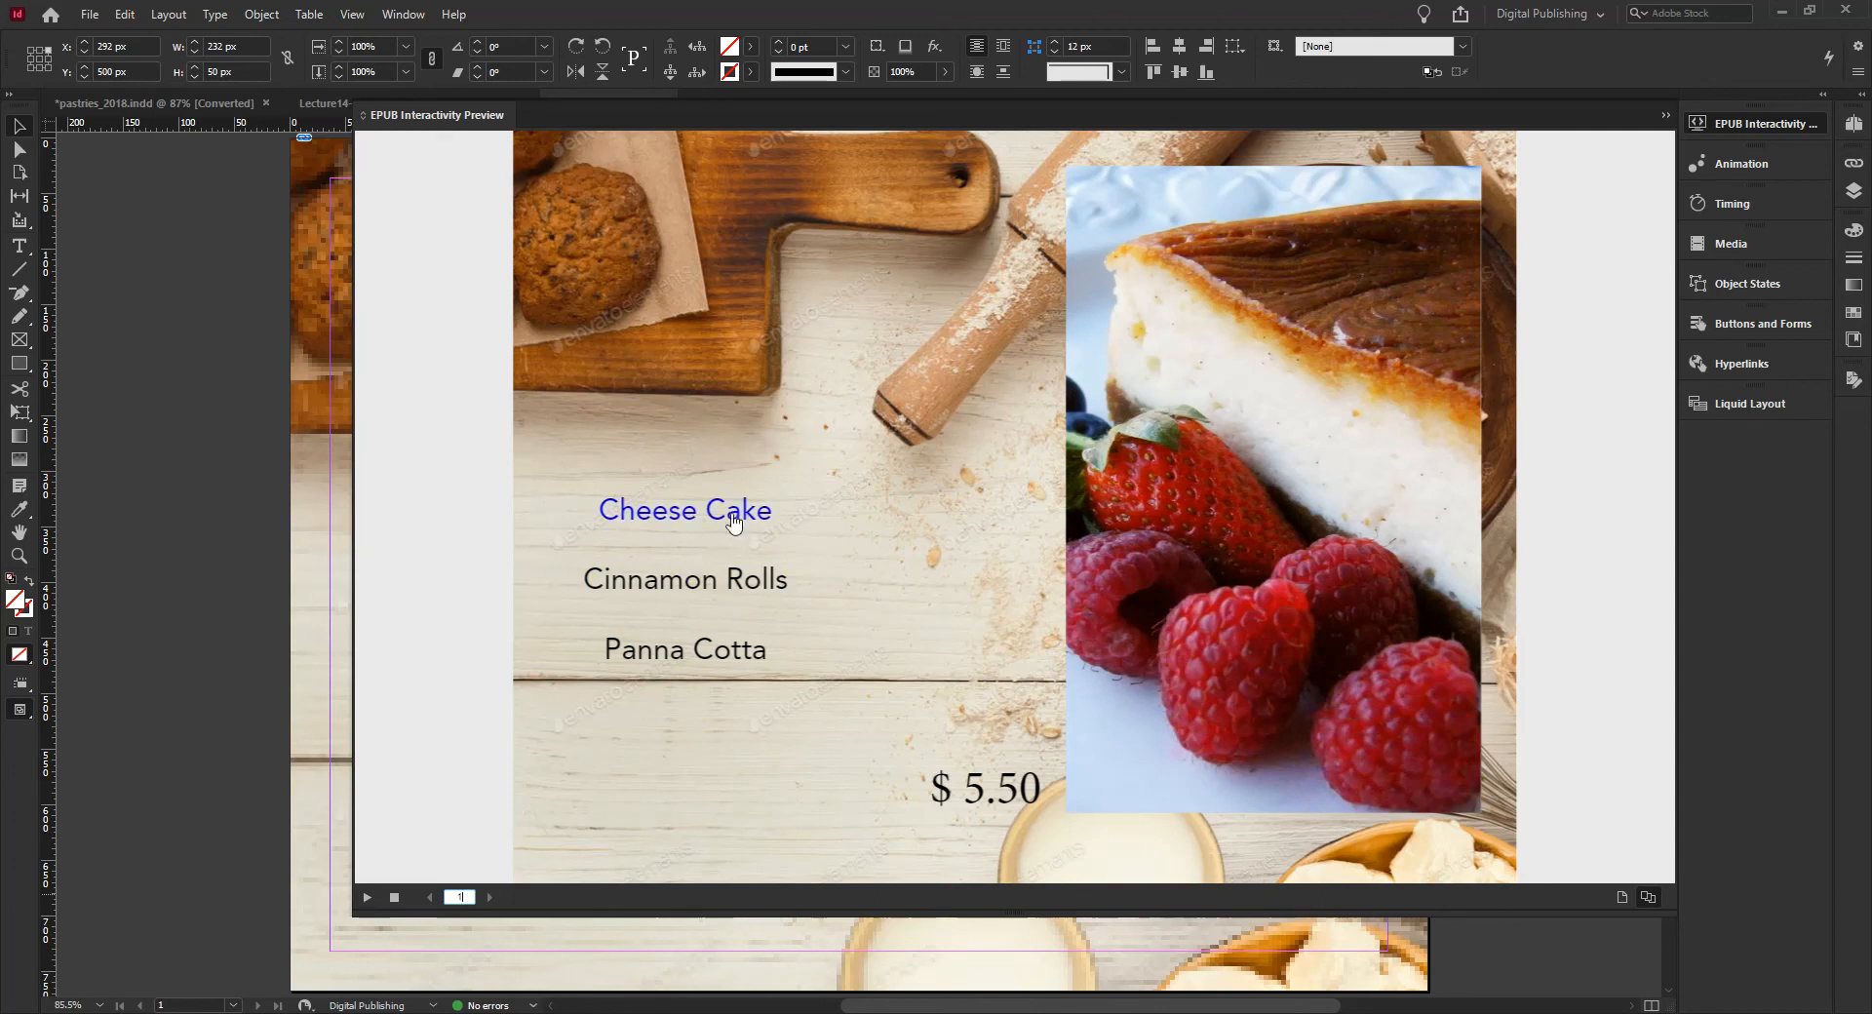
left_click(741, 653)
left_click(743, 591)
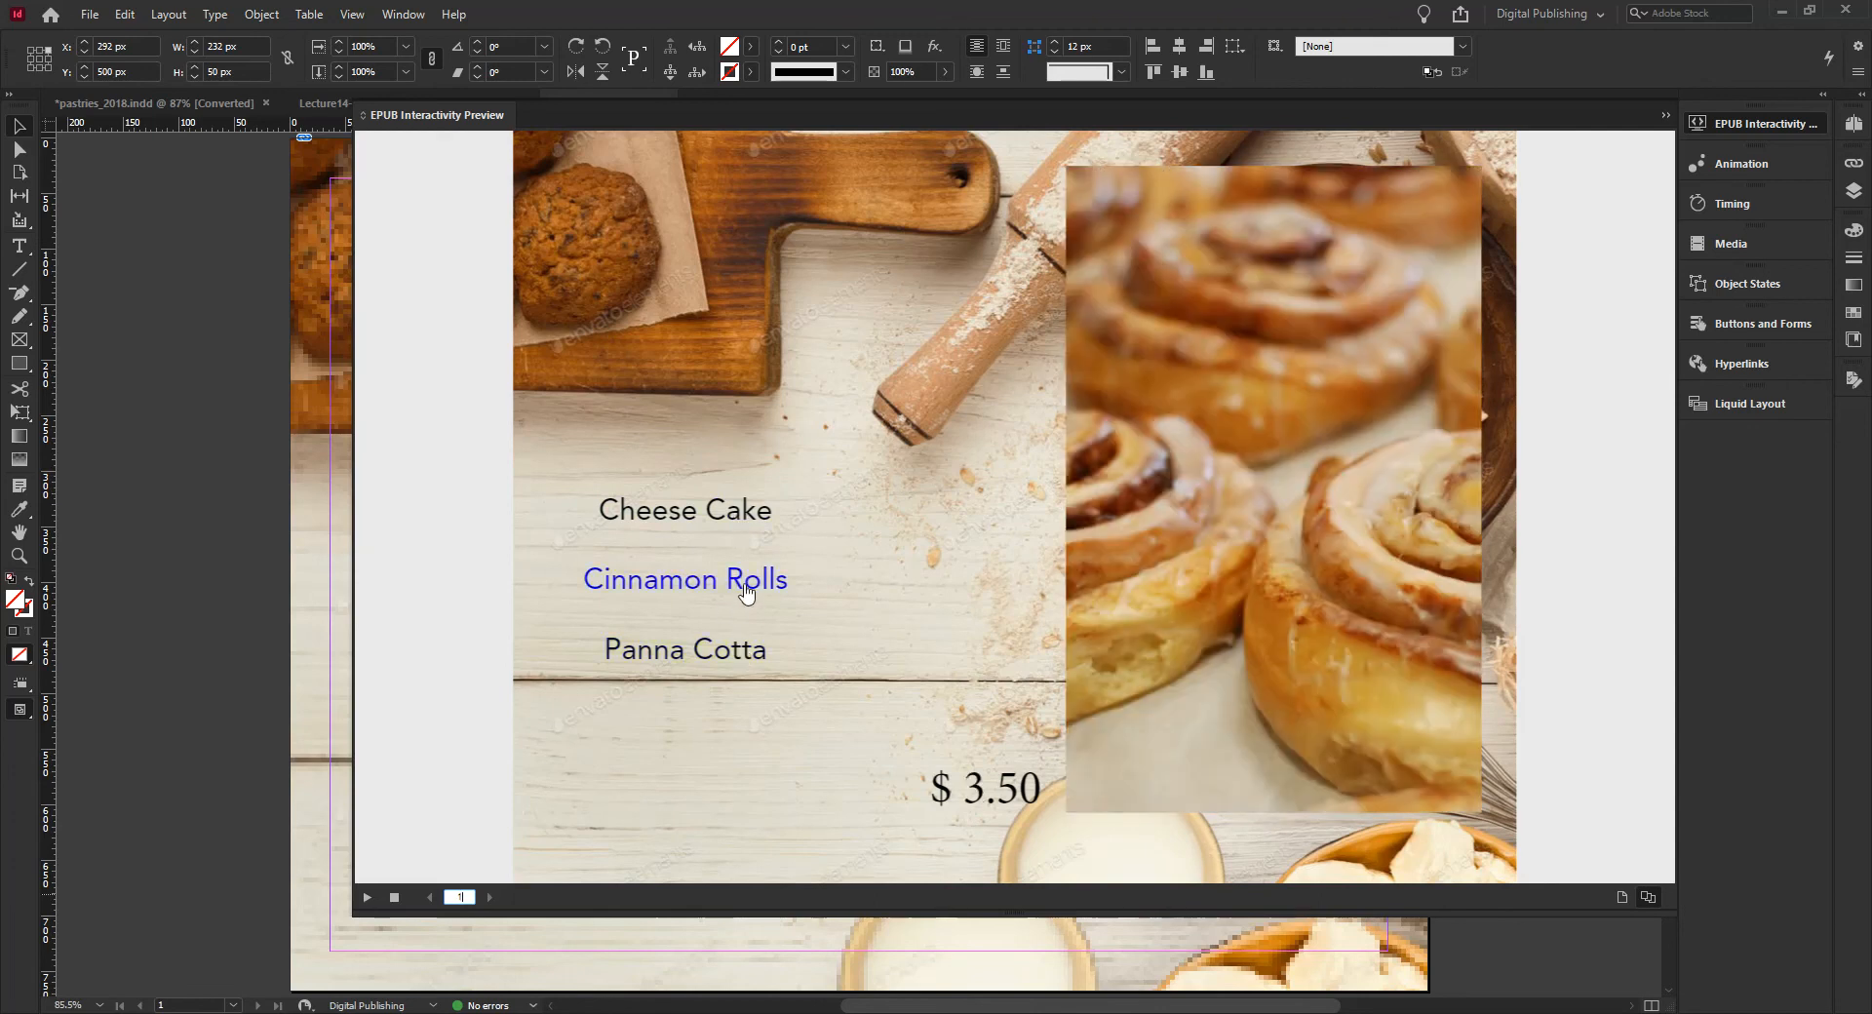
left_click(723, 531)
left_click(720, 591)
left_click(724, 534)
left_click(718, 653)
left_click(735, 531)
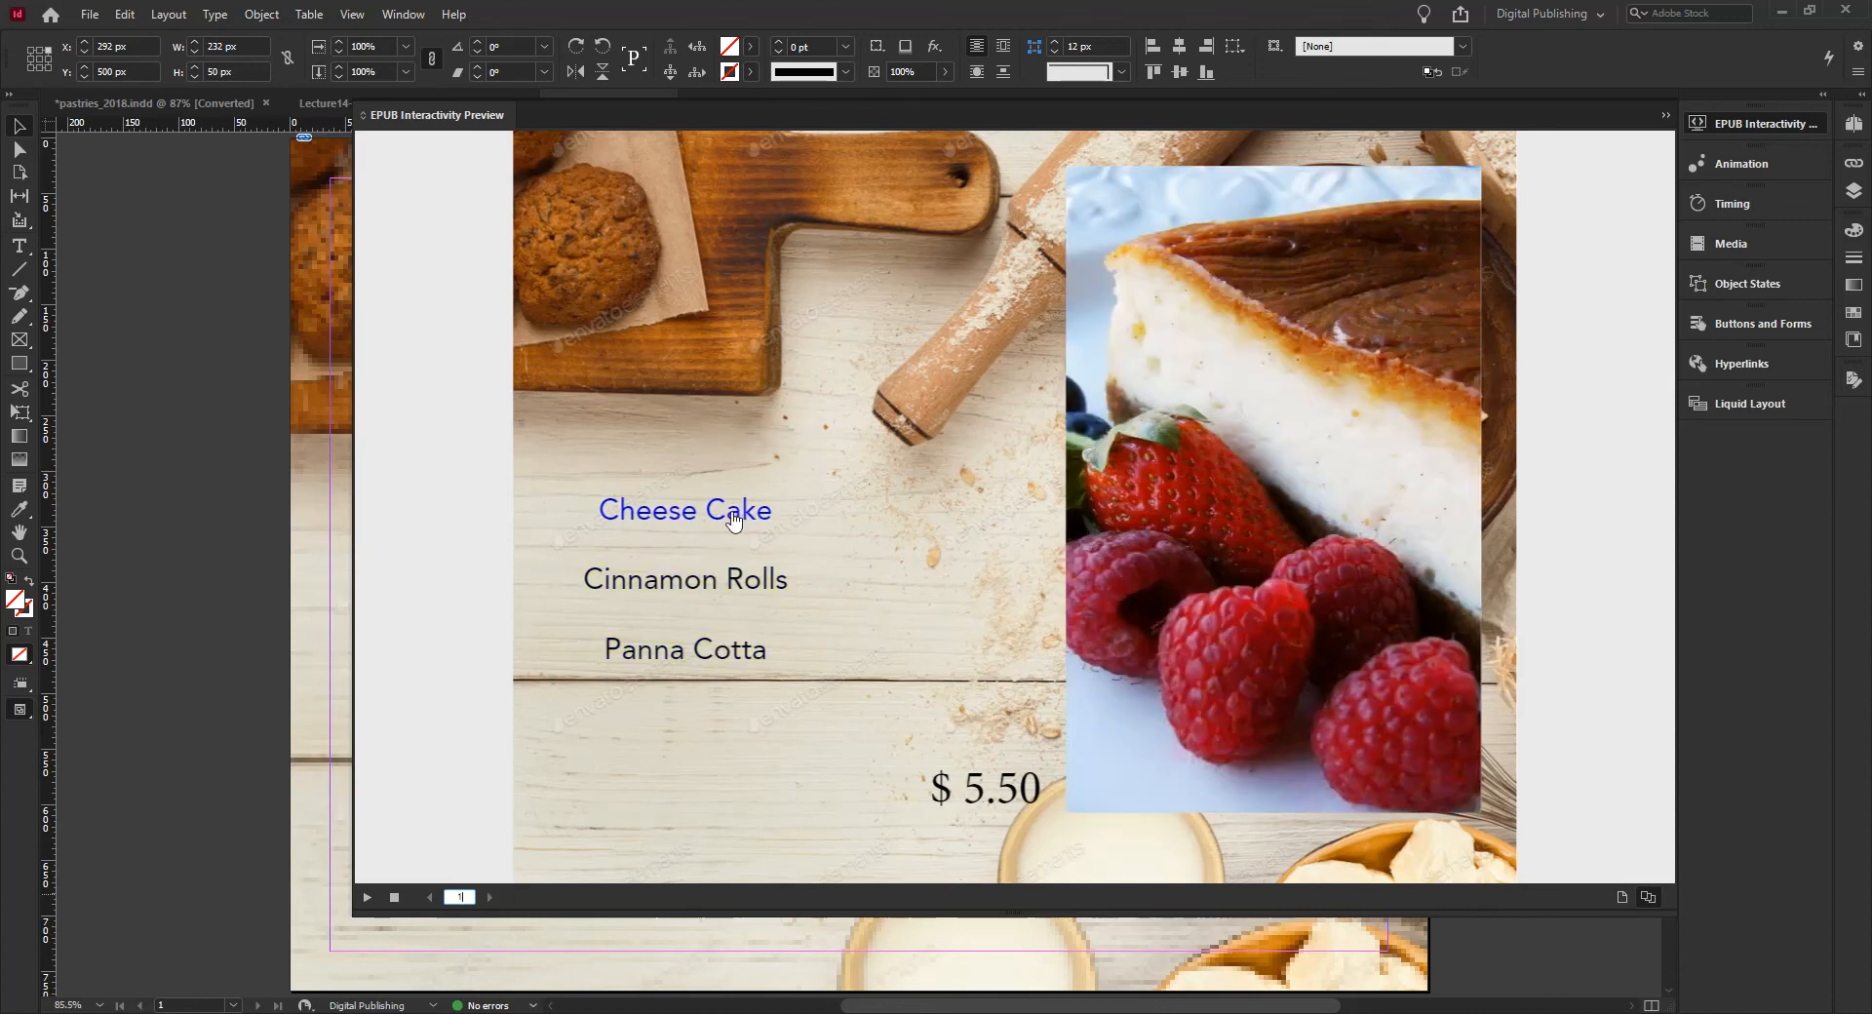
left_click(733, 581)
left_click(738, 523)
left_click(738, 654)
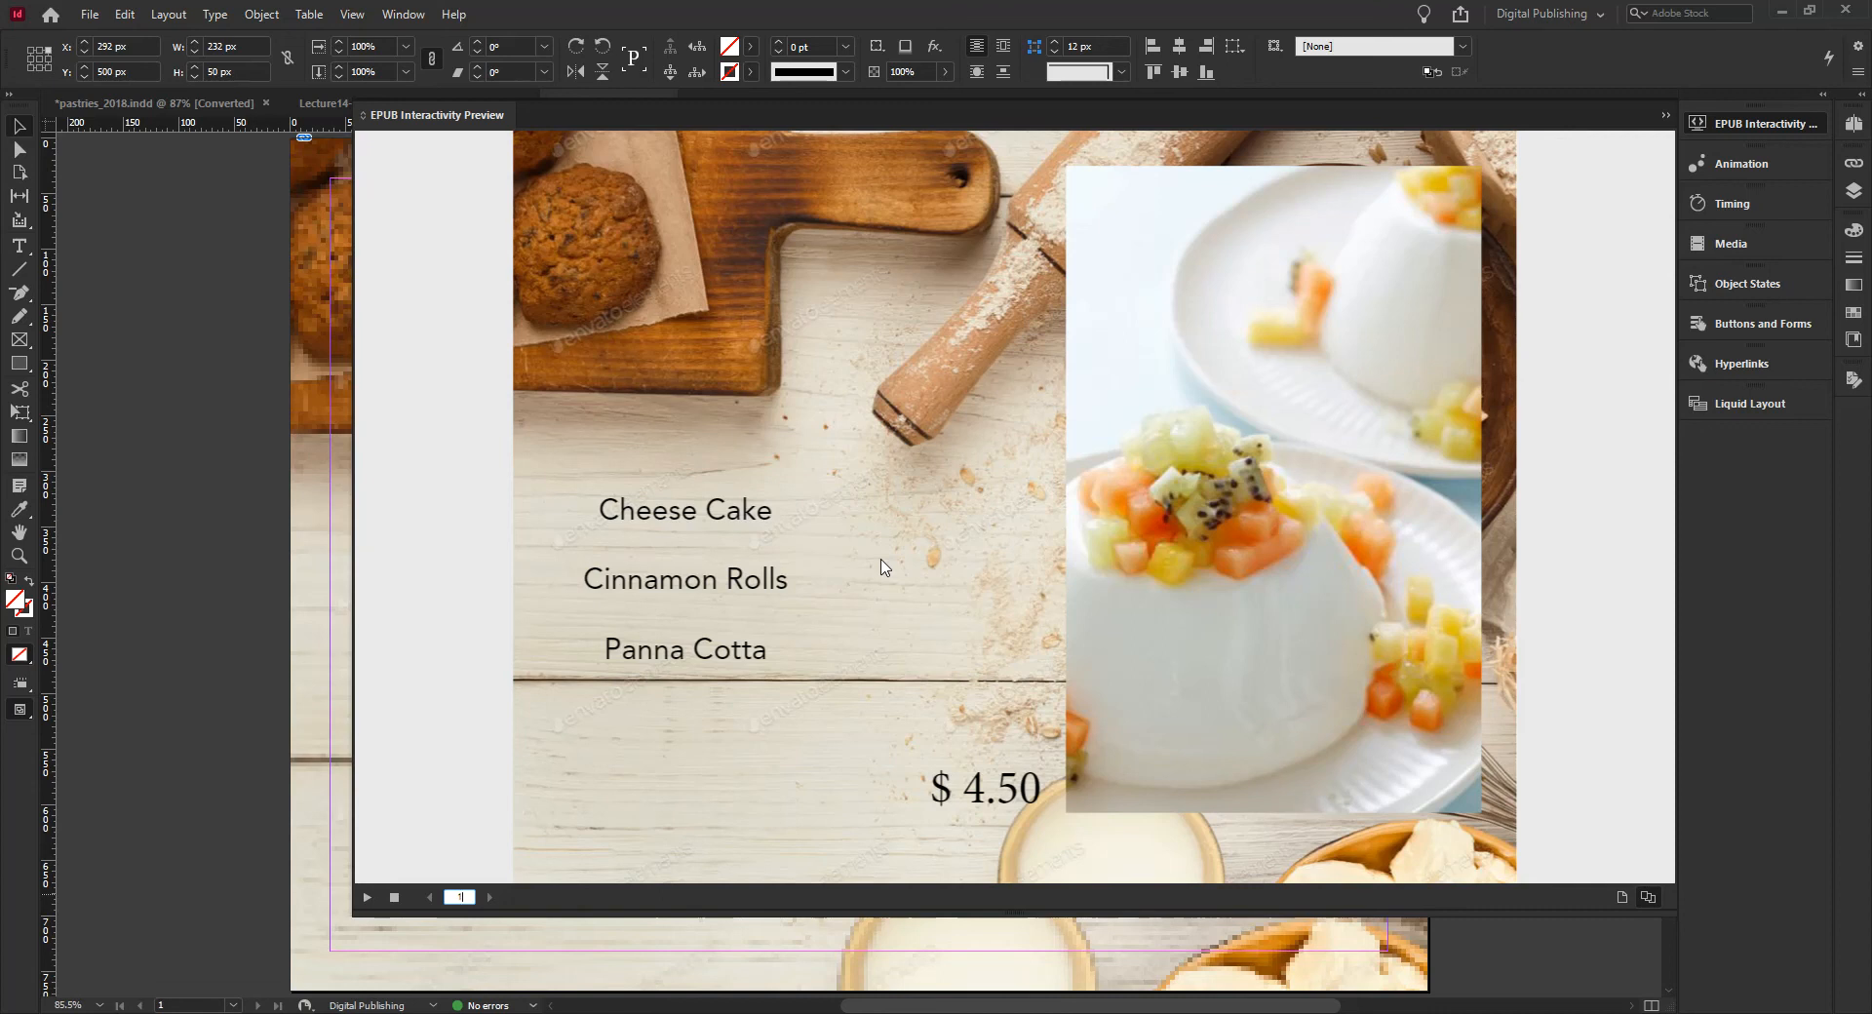
left_click(738, 577)
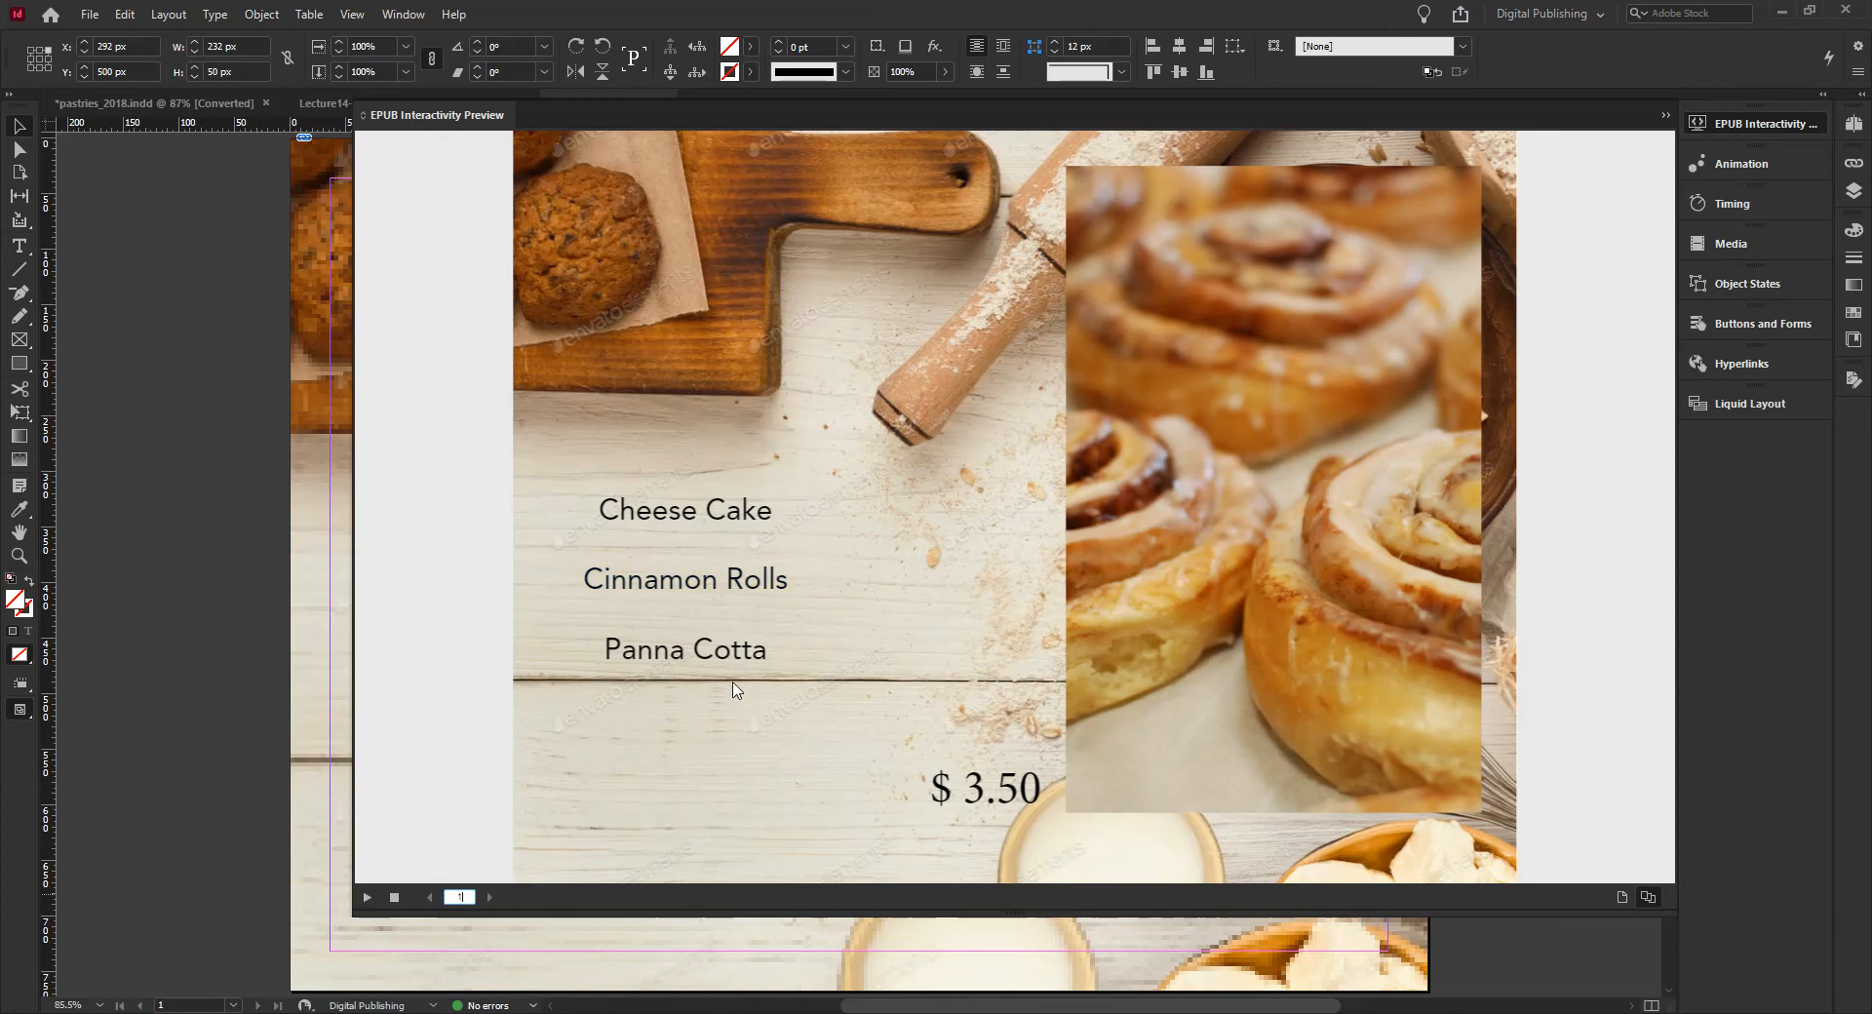